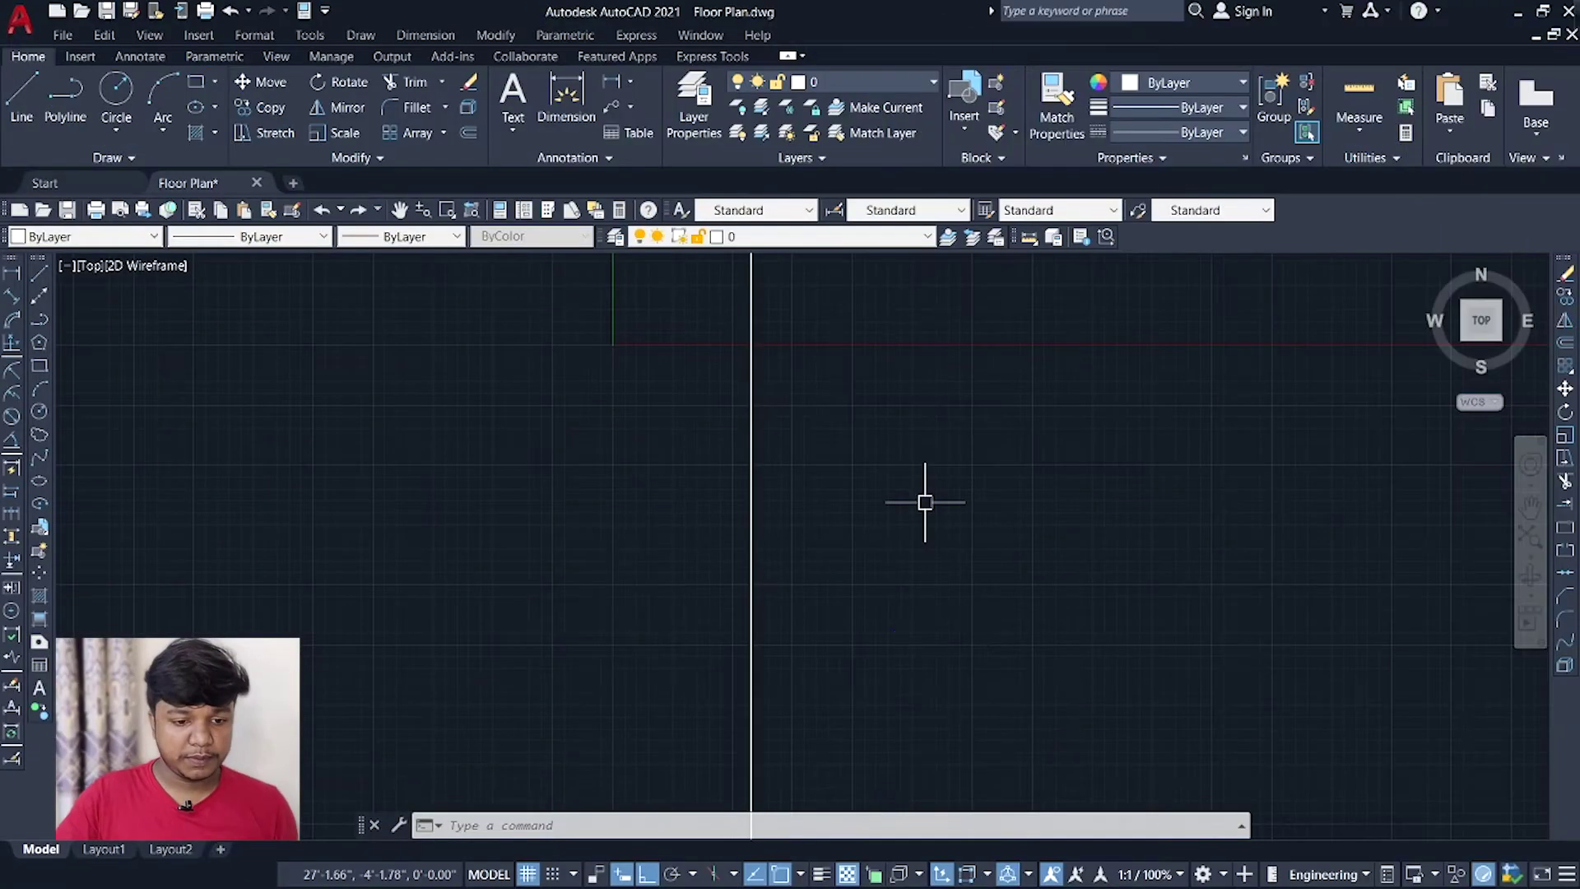
Offset the long vertical line 10" to the right to form the first wall.
middle_drag(883, 508, 821, 493)
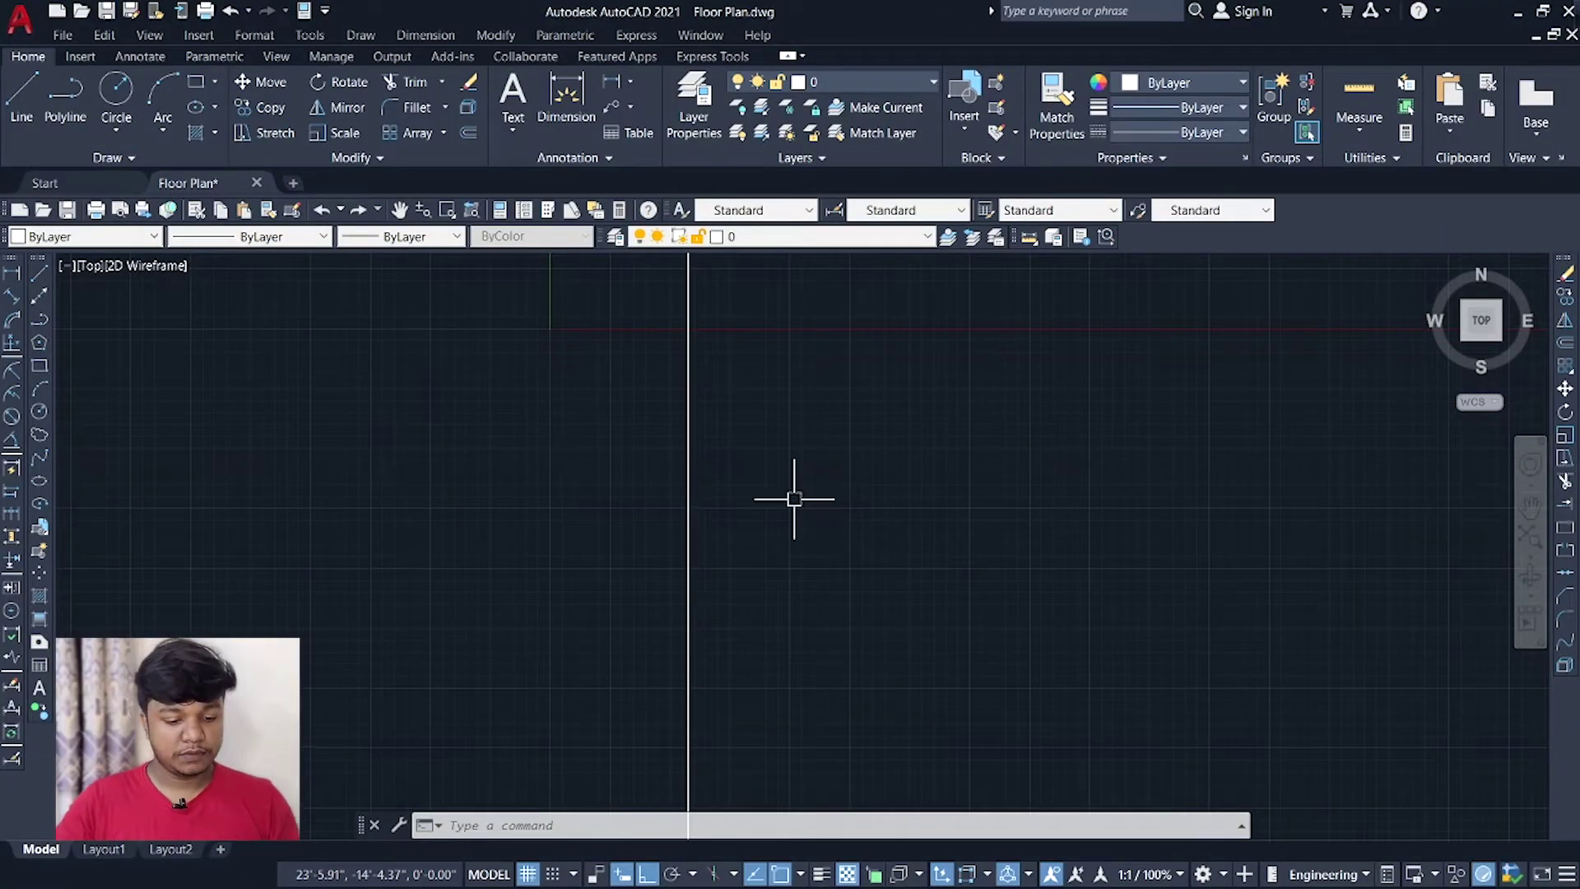
text(of)
key(Return)
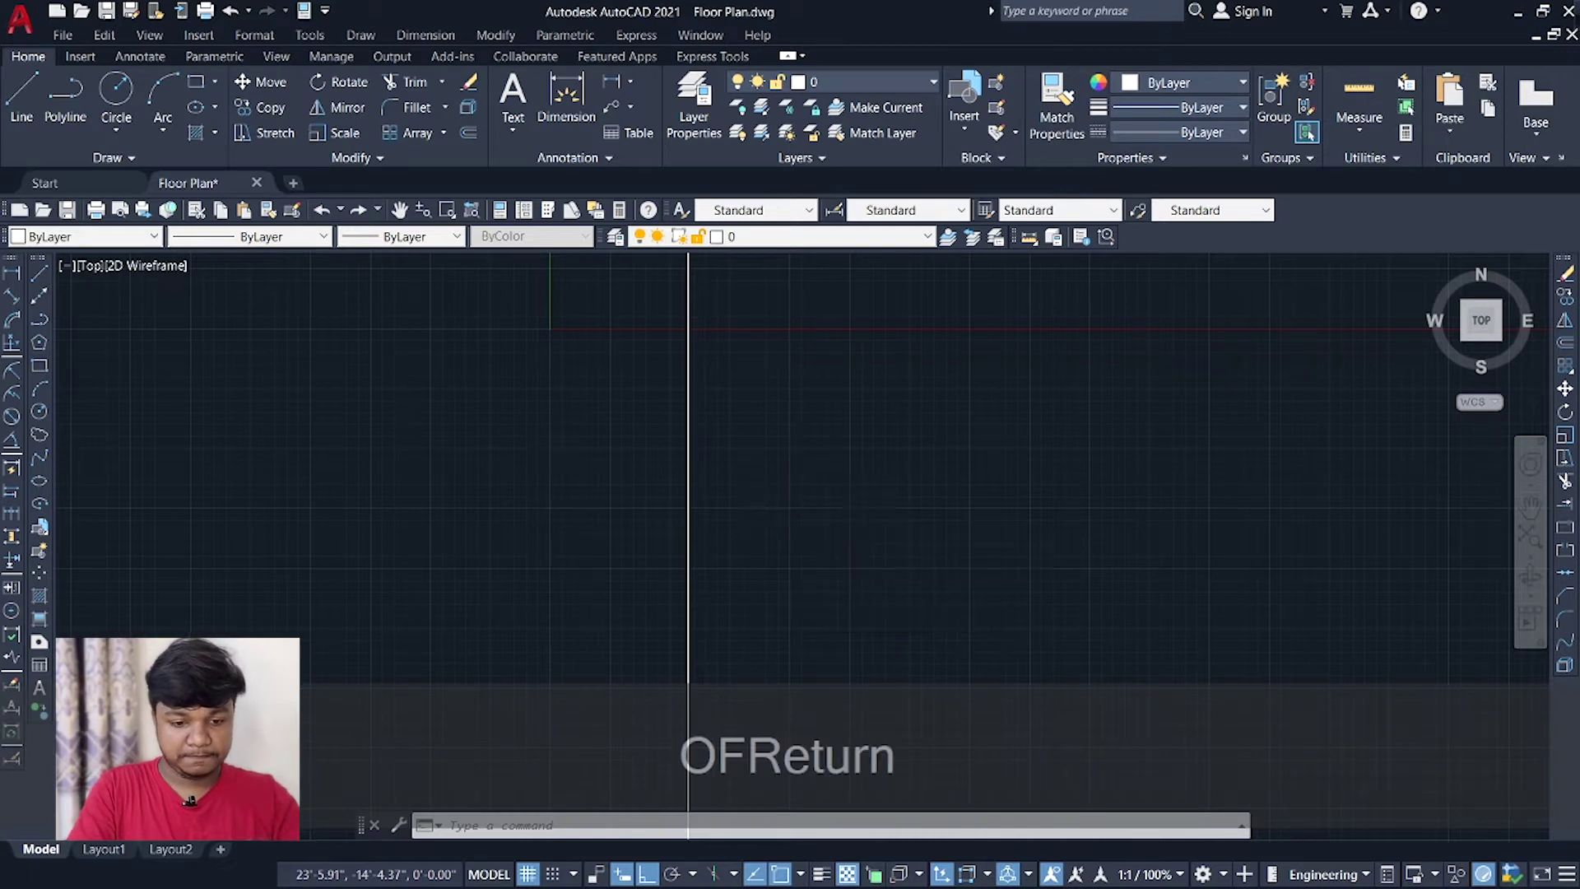
text(10)
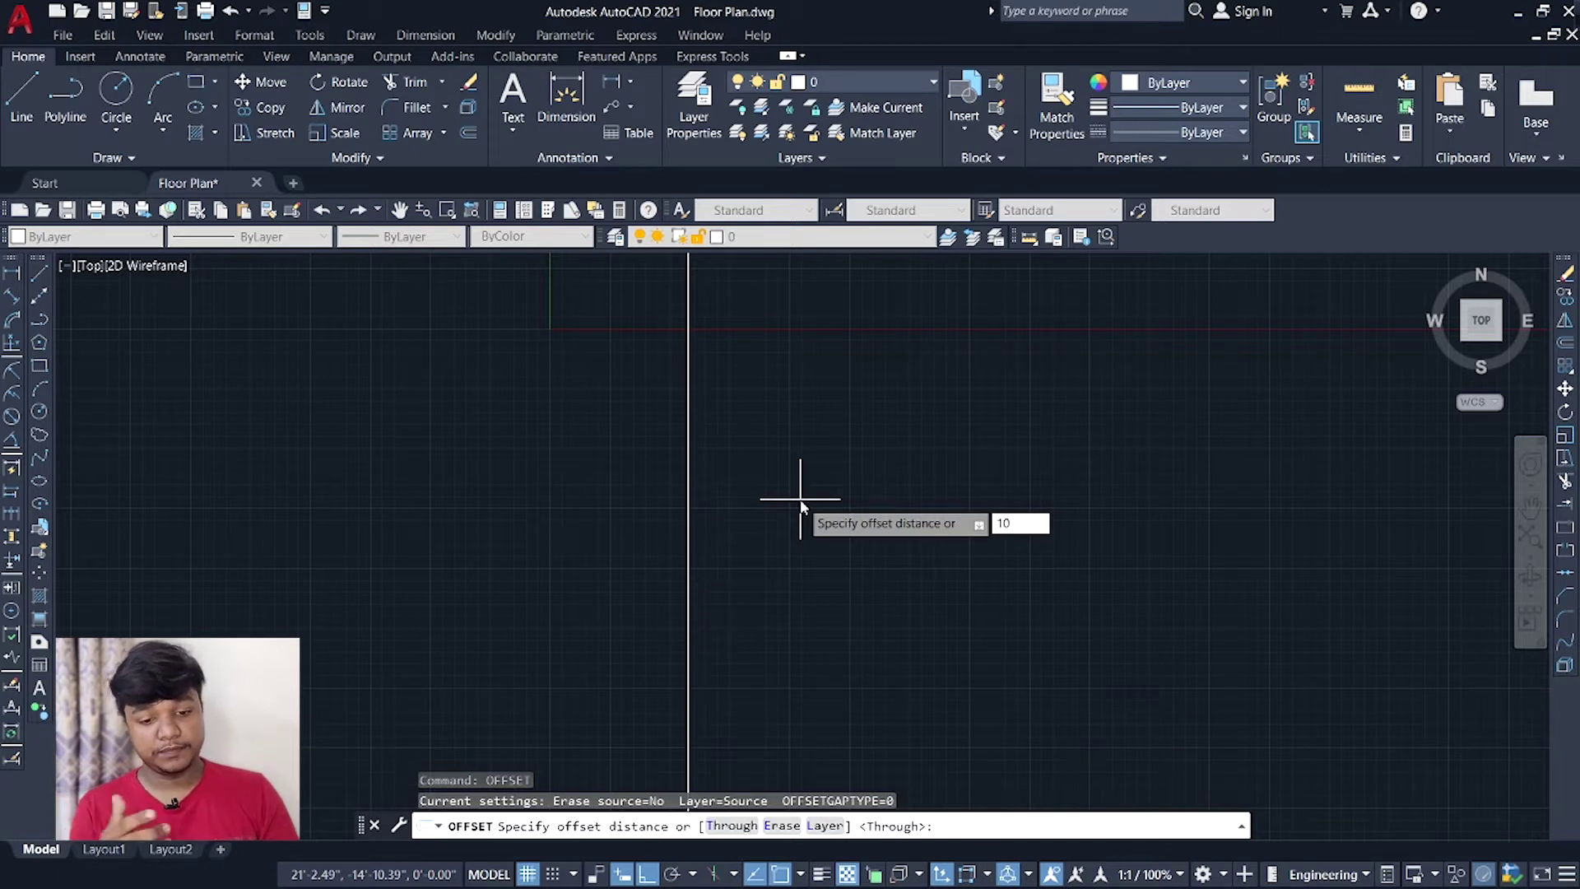
key(Return)
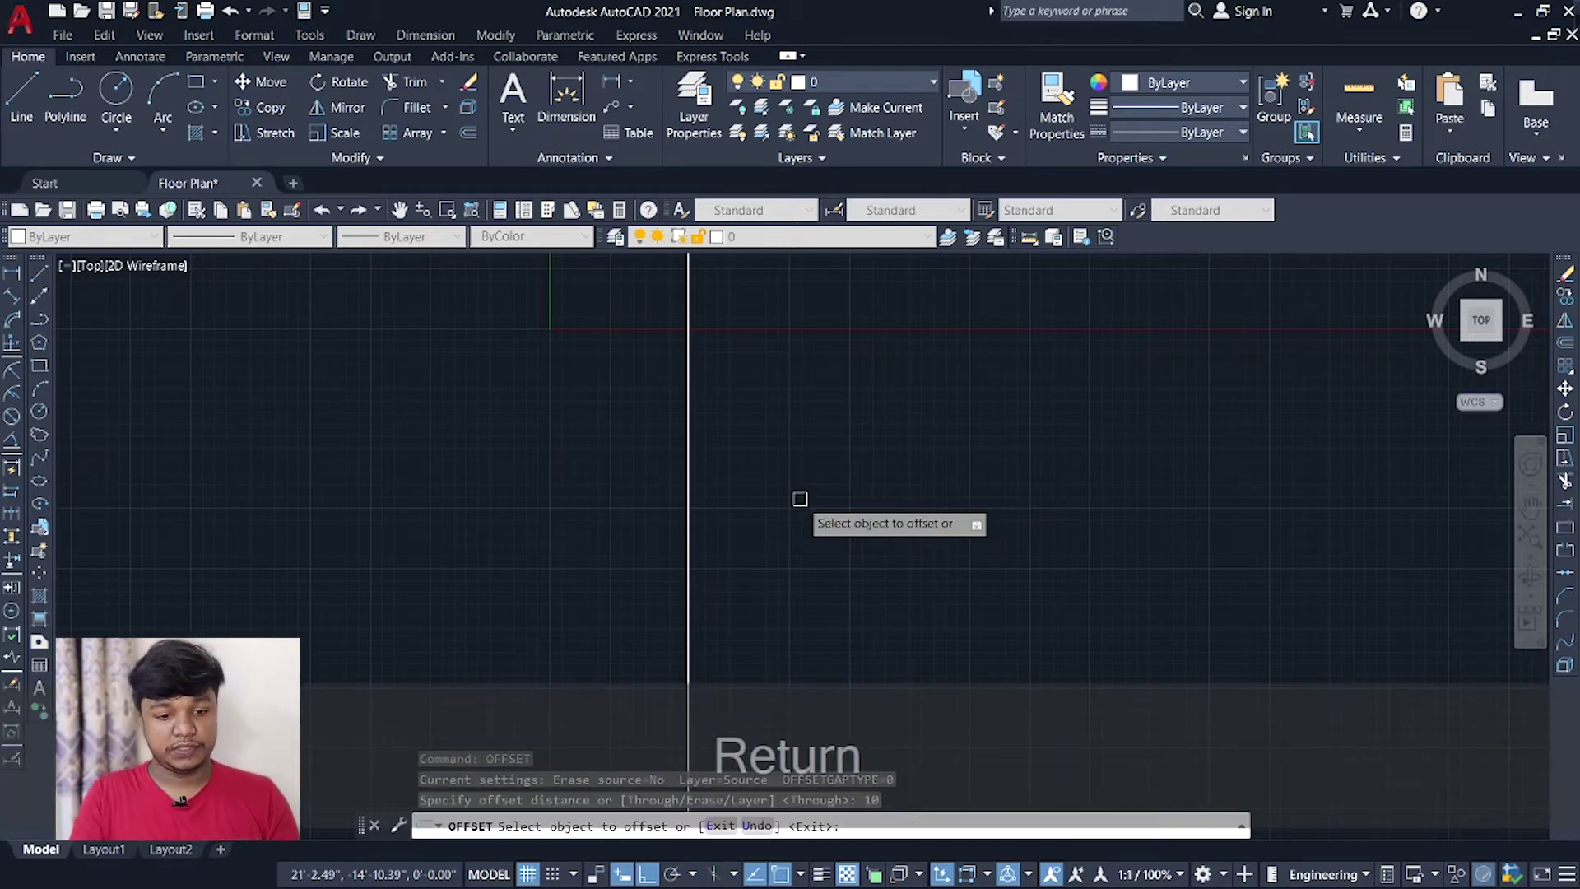
click(690, 490)
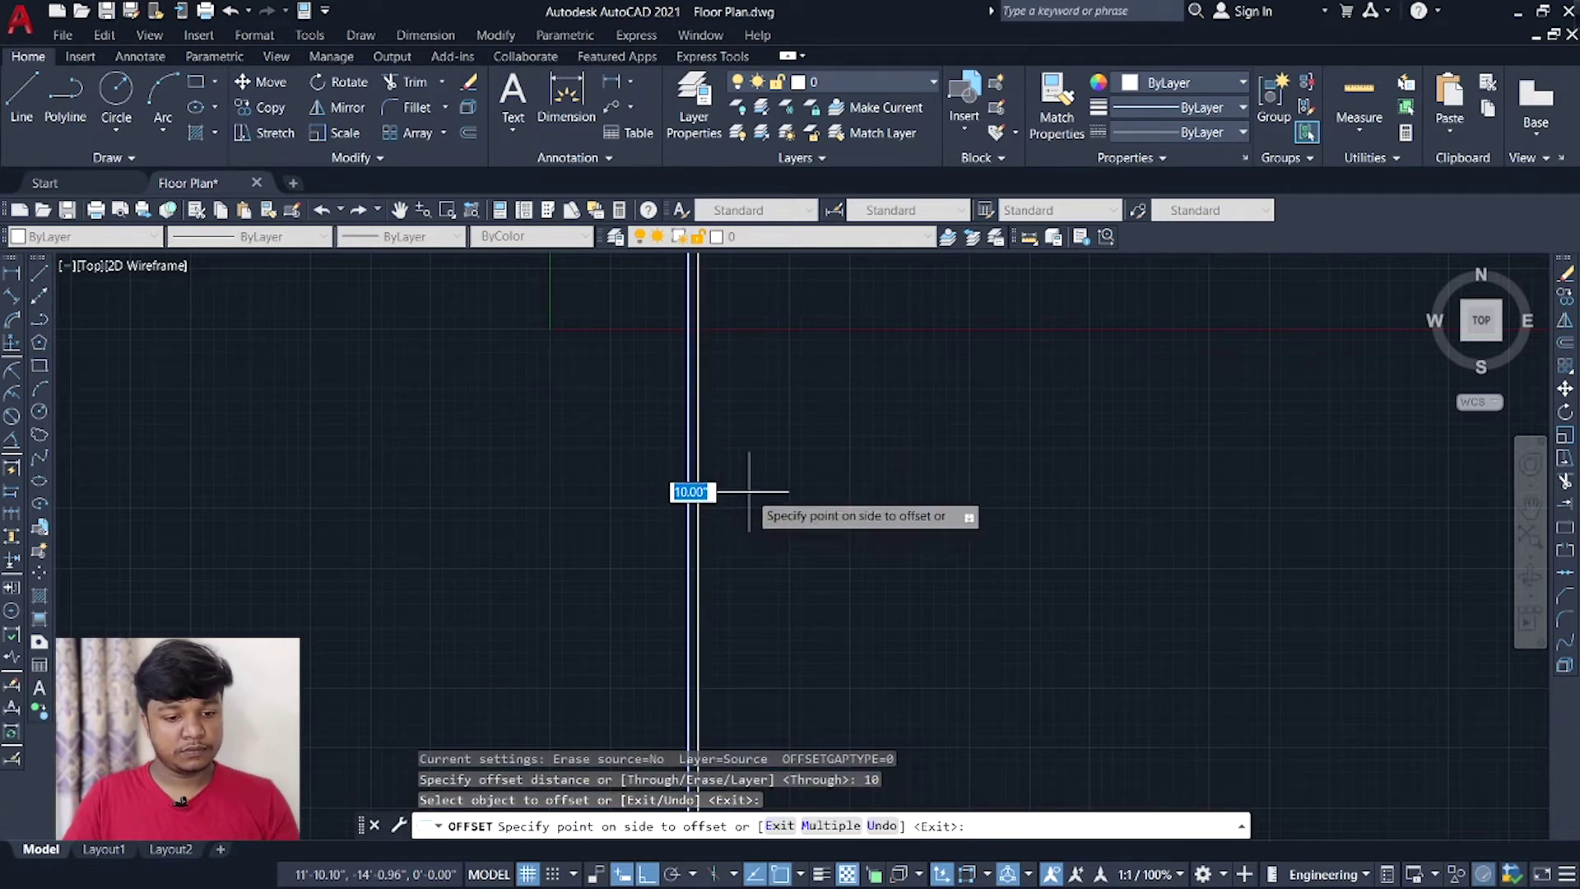
click(844, 493)
scroll(744, 504, up, 3)
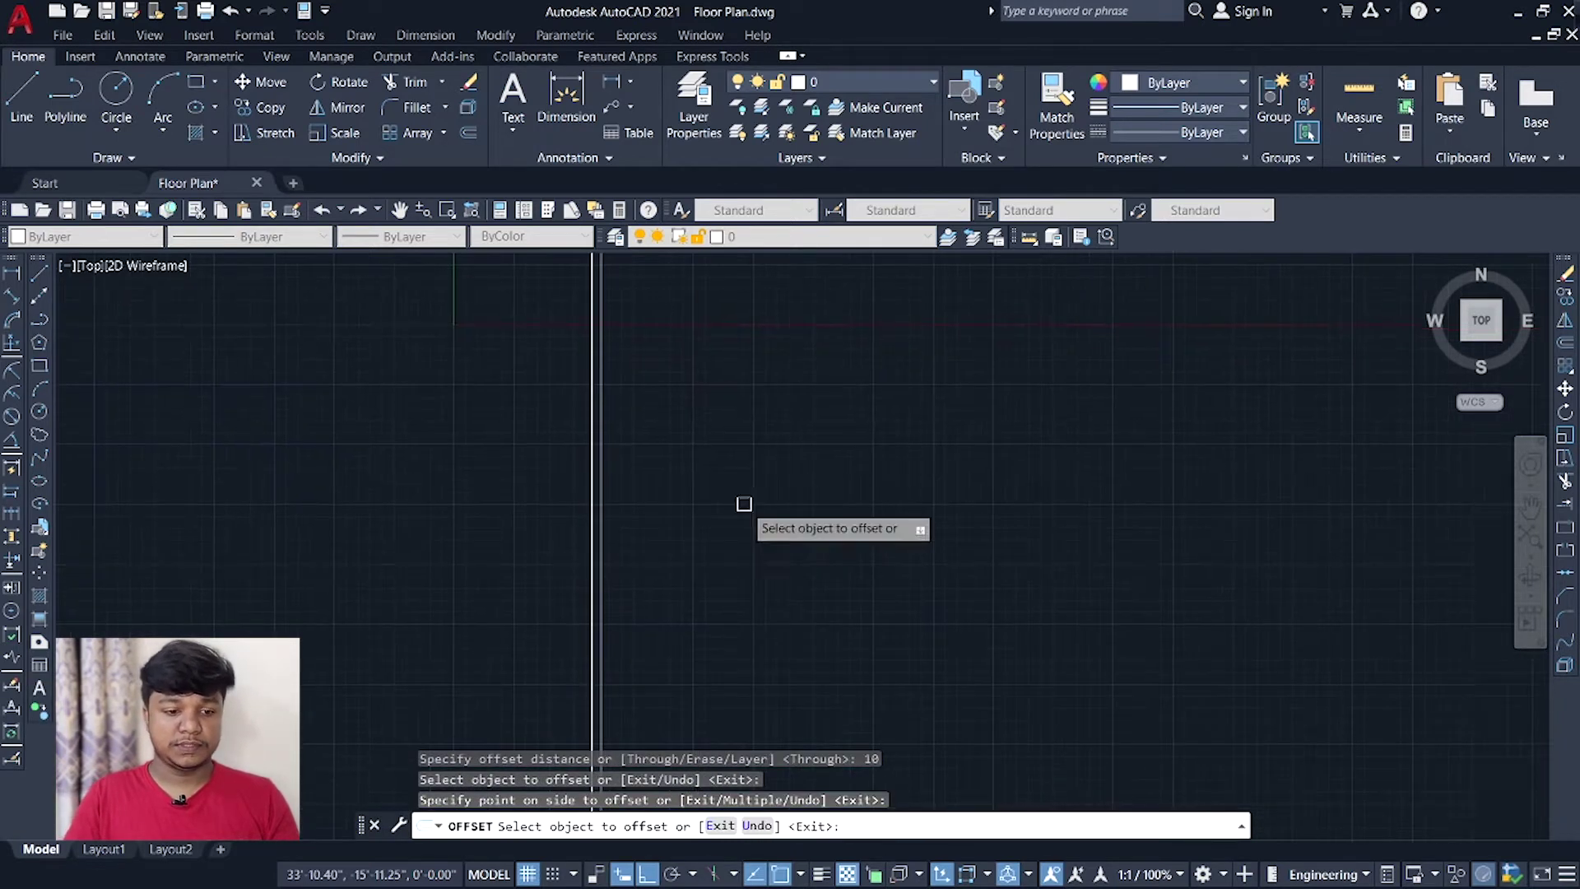
key(Delete)
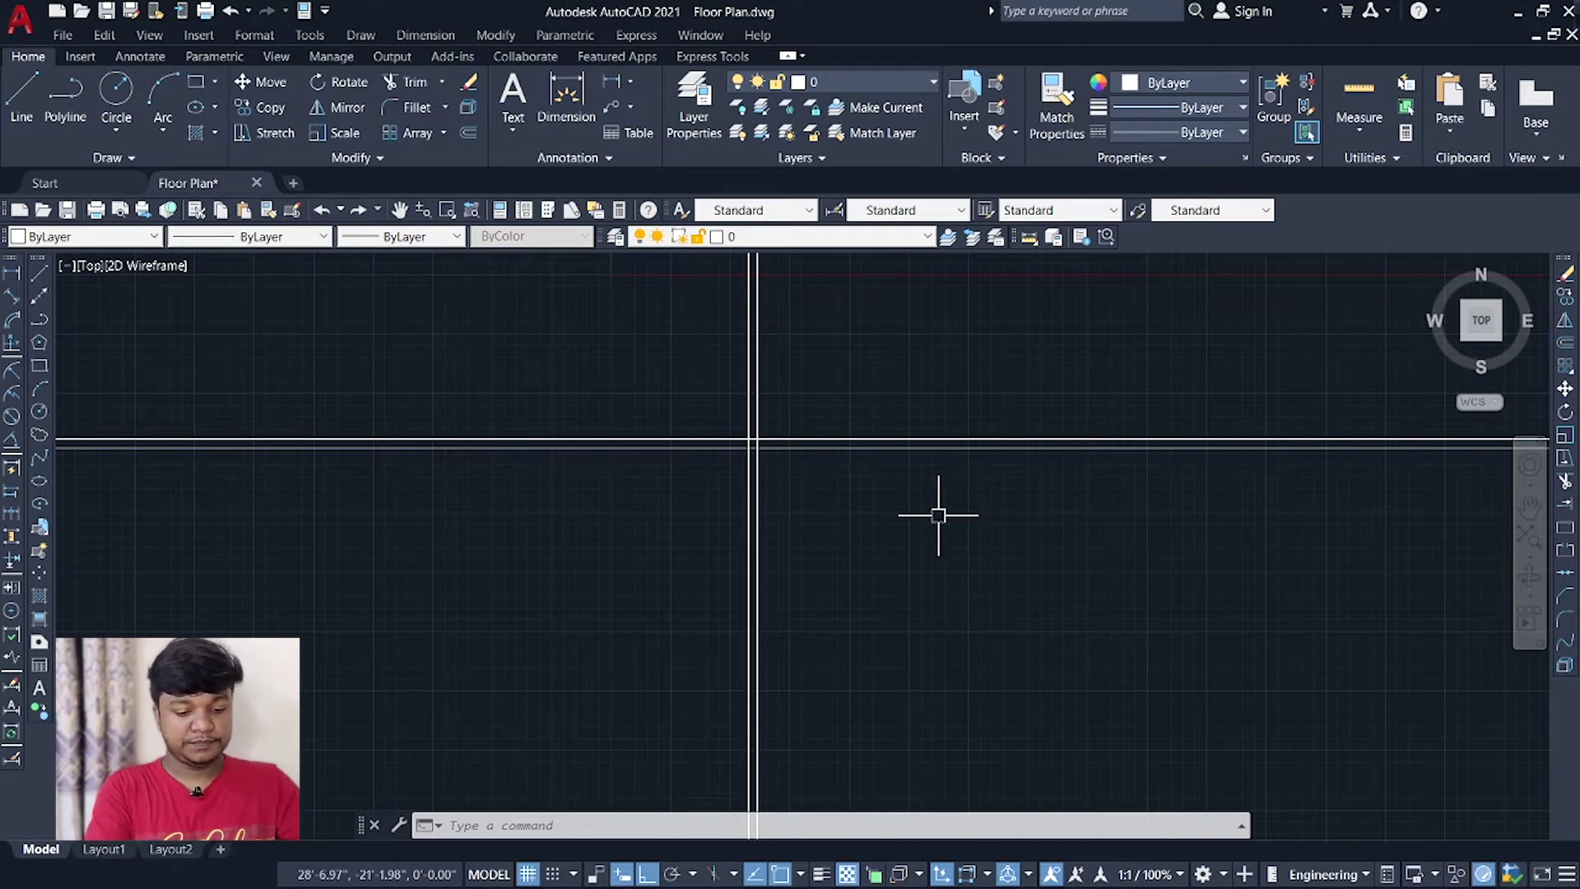
Offset the right-hand line of the vertical wall pair 4'7" to the right.
text(OFFSET)
key(Return)
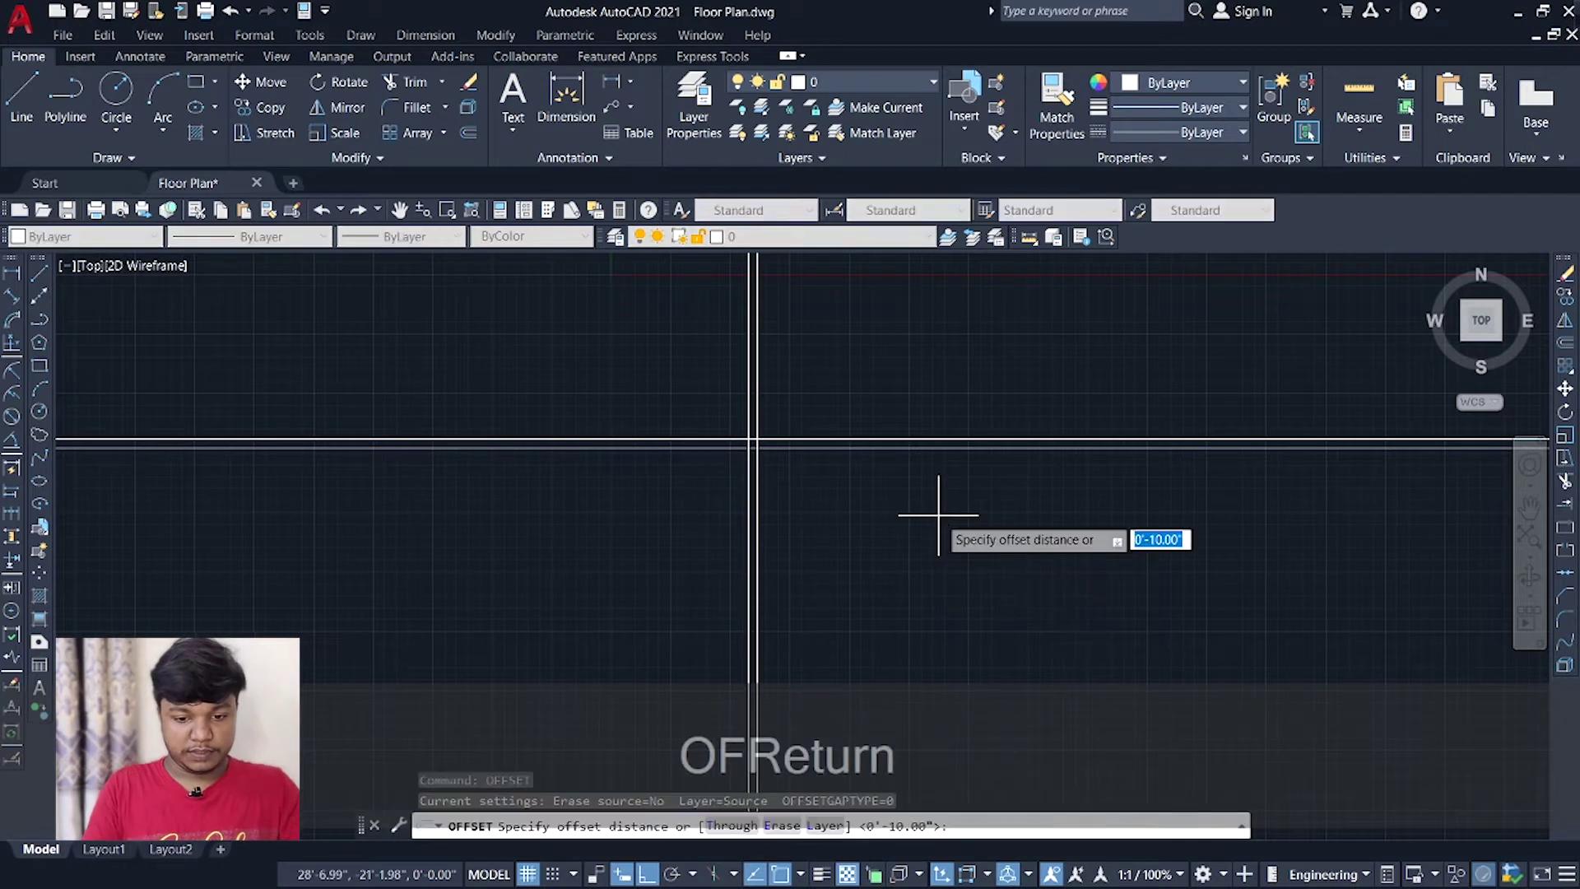
text(4)
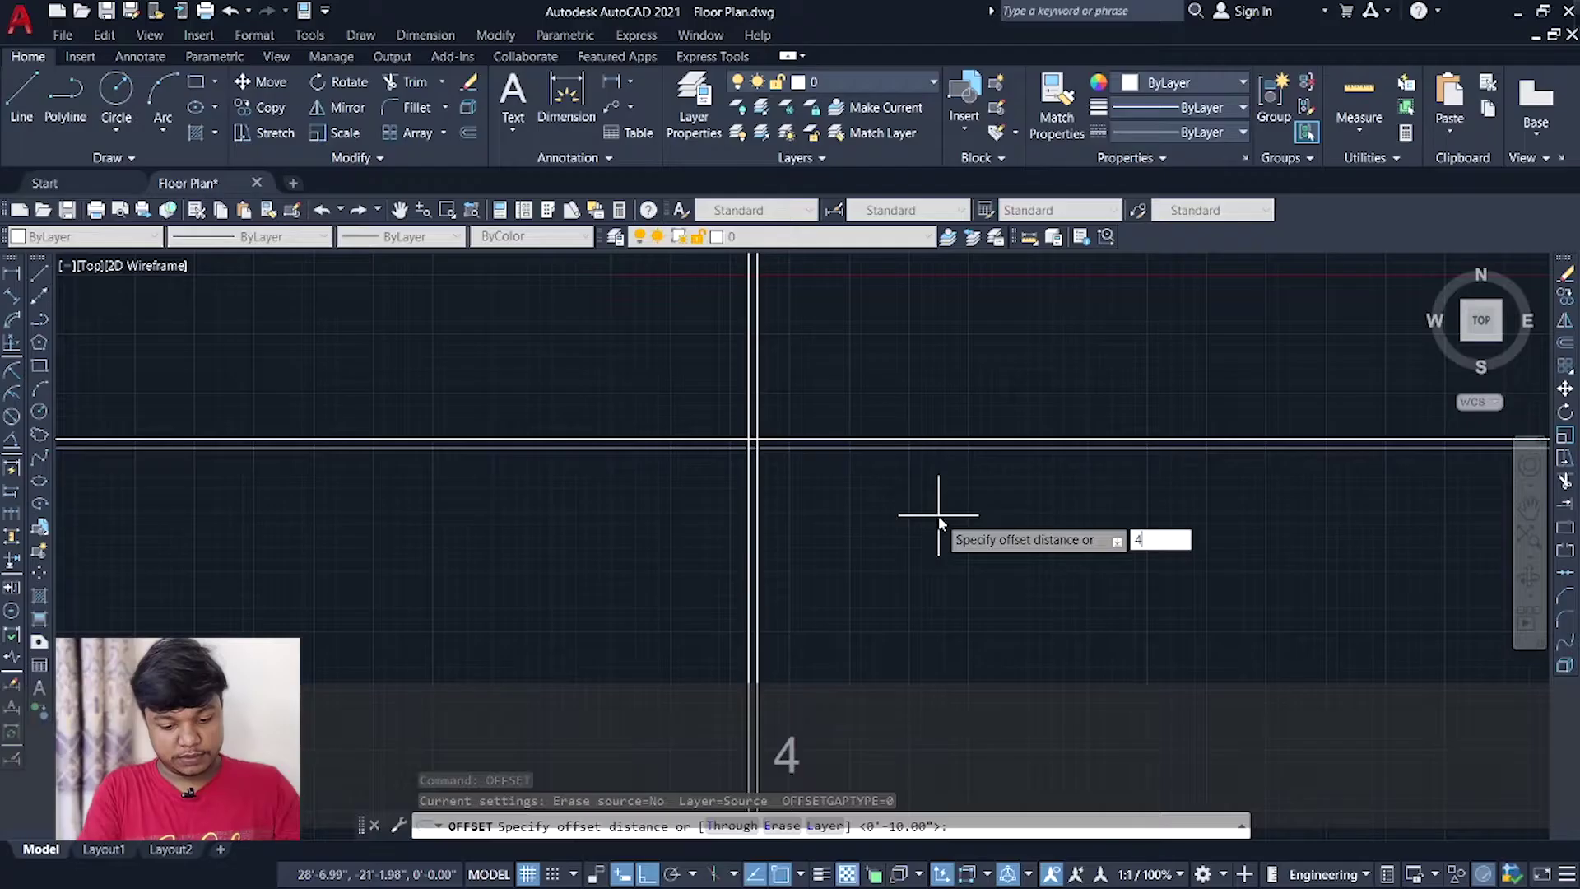
text('7")
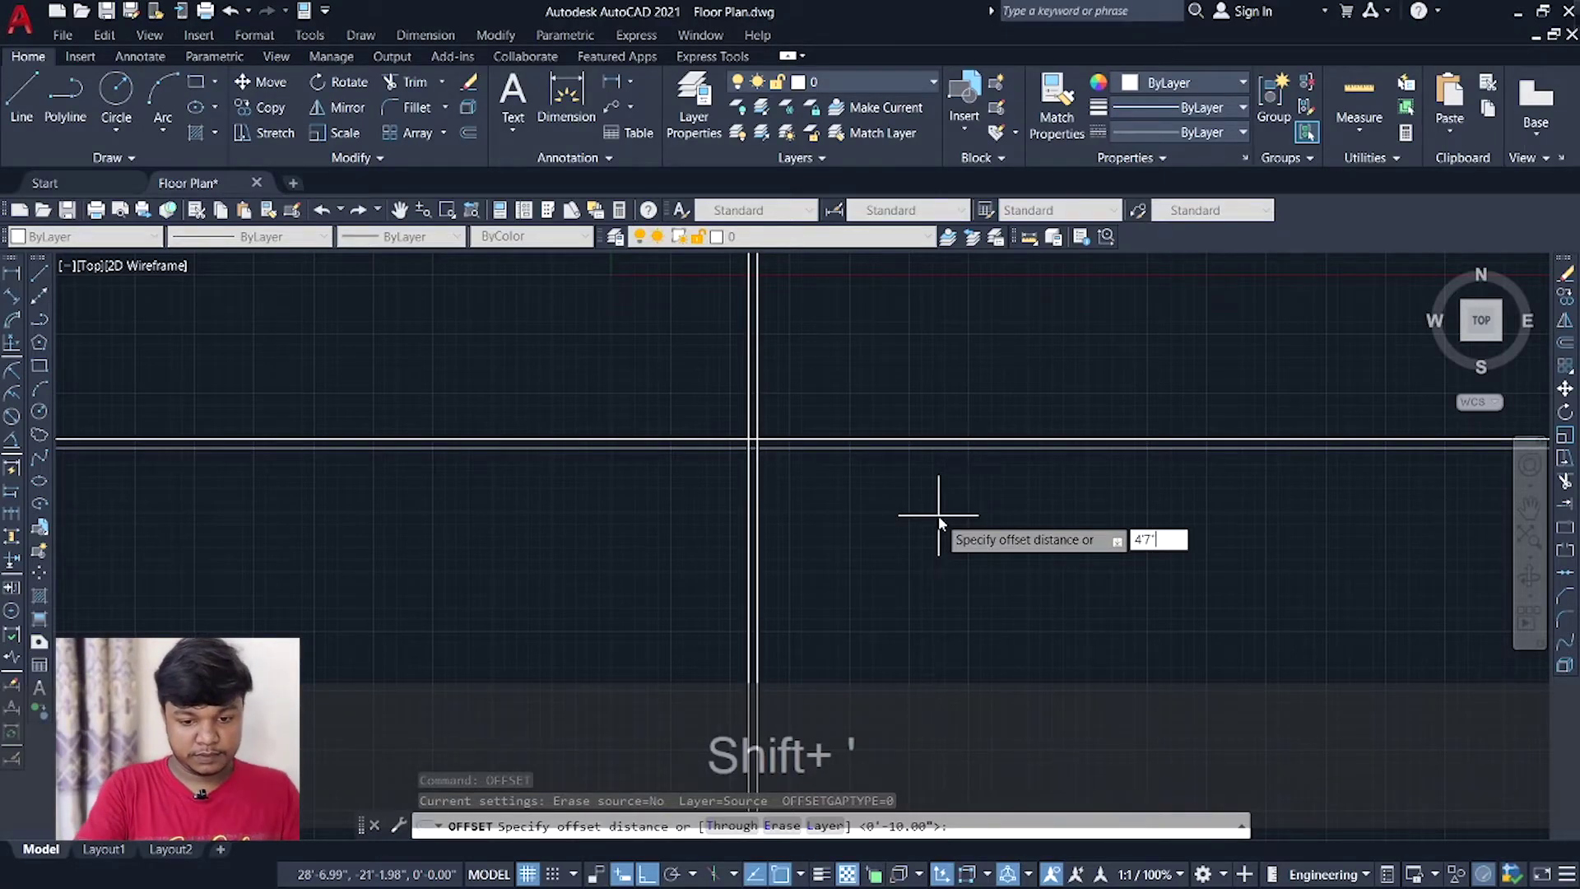
key(Return)
click(752, 398)
click(836, 380)
Offset the new vertical line 10" to the right to form the second vertical wall.
text(10)
key(Escape)
key(space)
text(10)
key(Return)
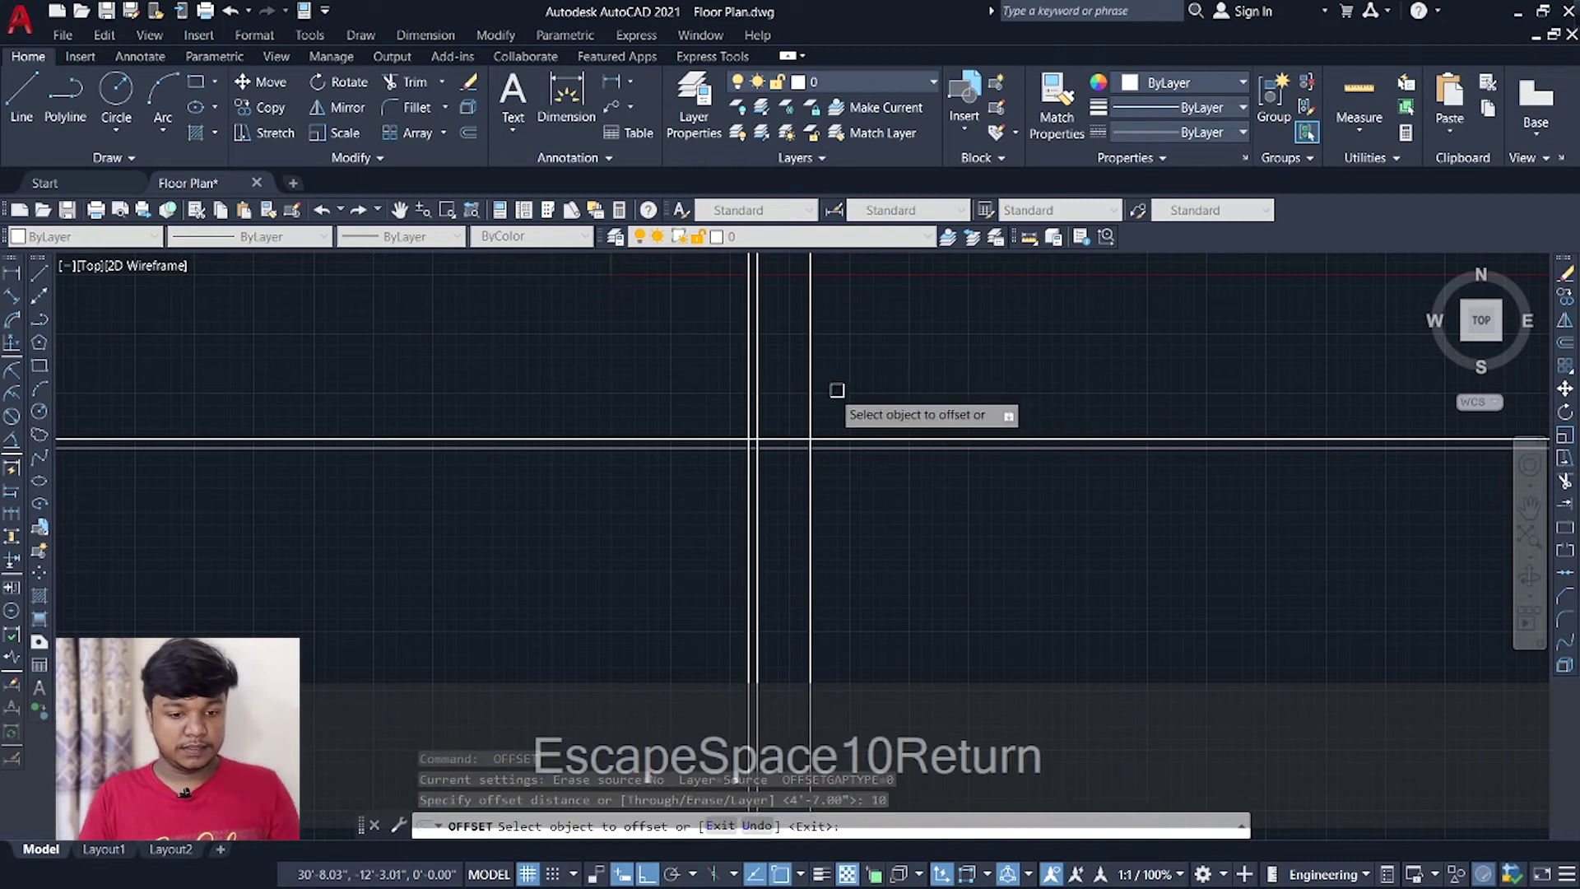
click(810, 387)
click(864, 385)
scroll(862, 384, up, 3)
mouse_move(860, 391)
middle_down()
mouse_move(829, 410)
mouse_move(1057, 422)
middle_up()
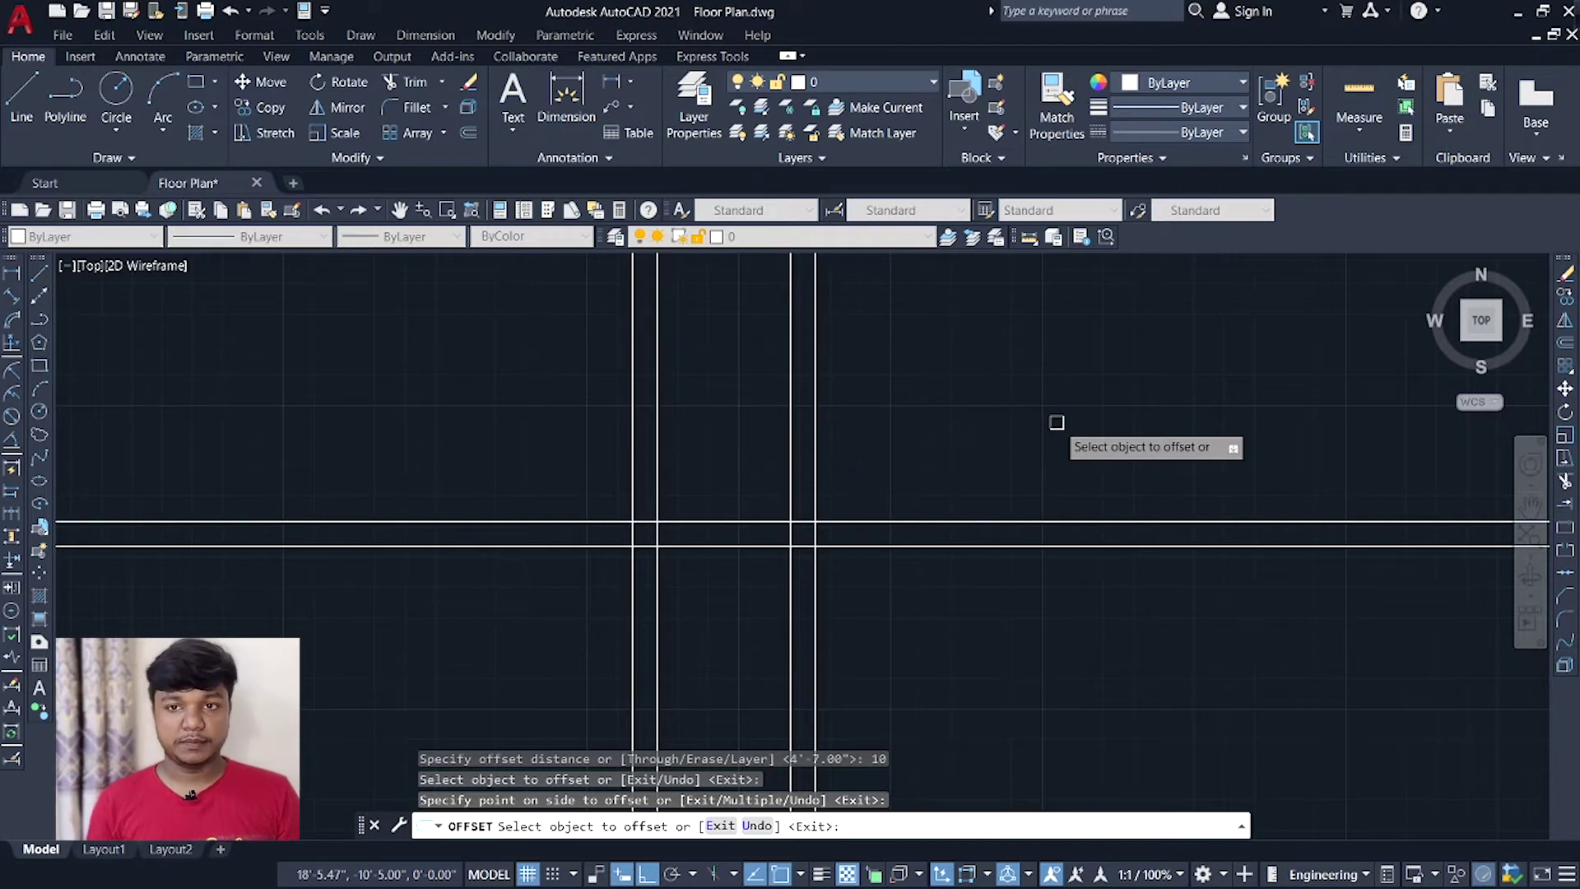
Add a third vertical wall by offsetting the second wall's right line 5'5" to the right and the resulting line another 10".
click(814, 427)
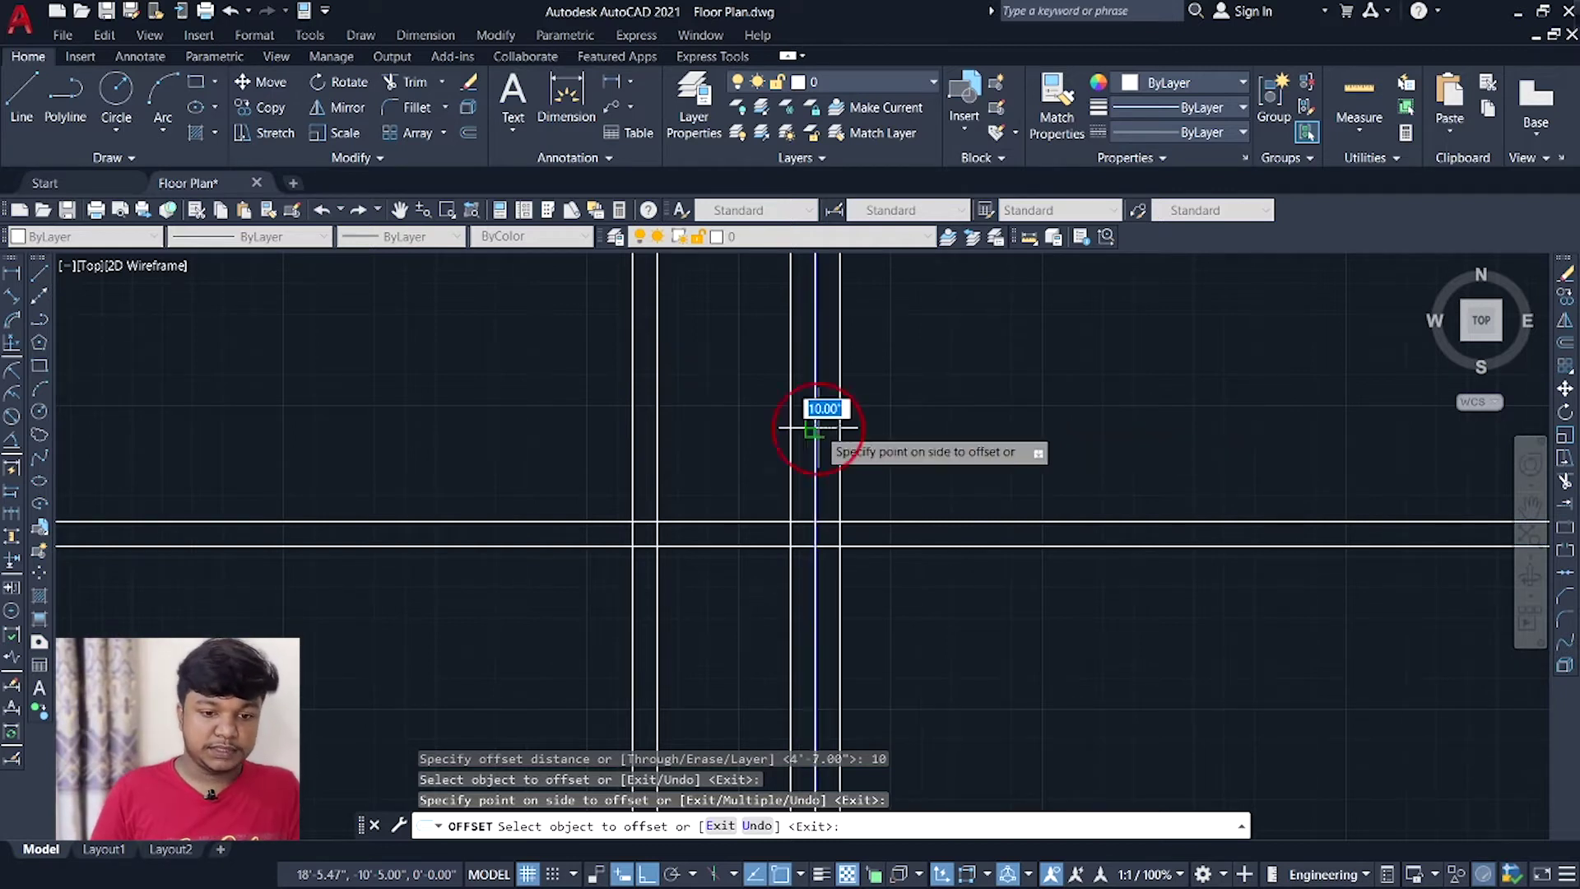
text(5)
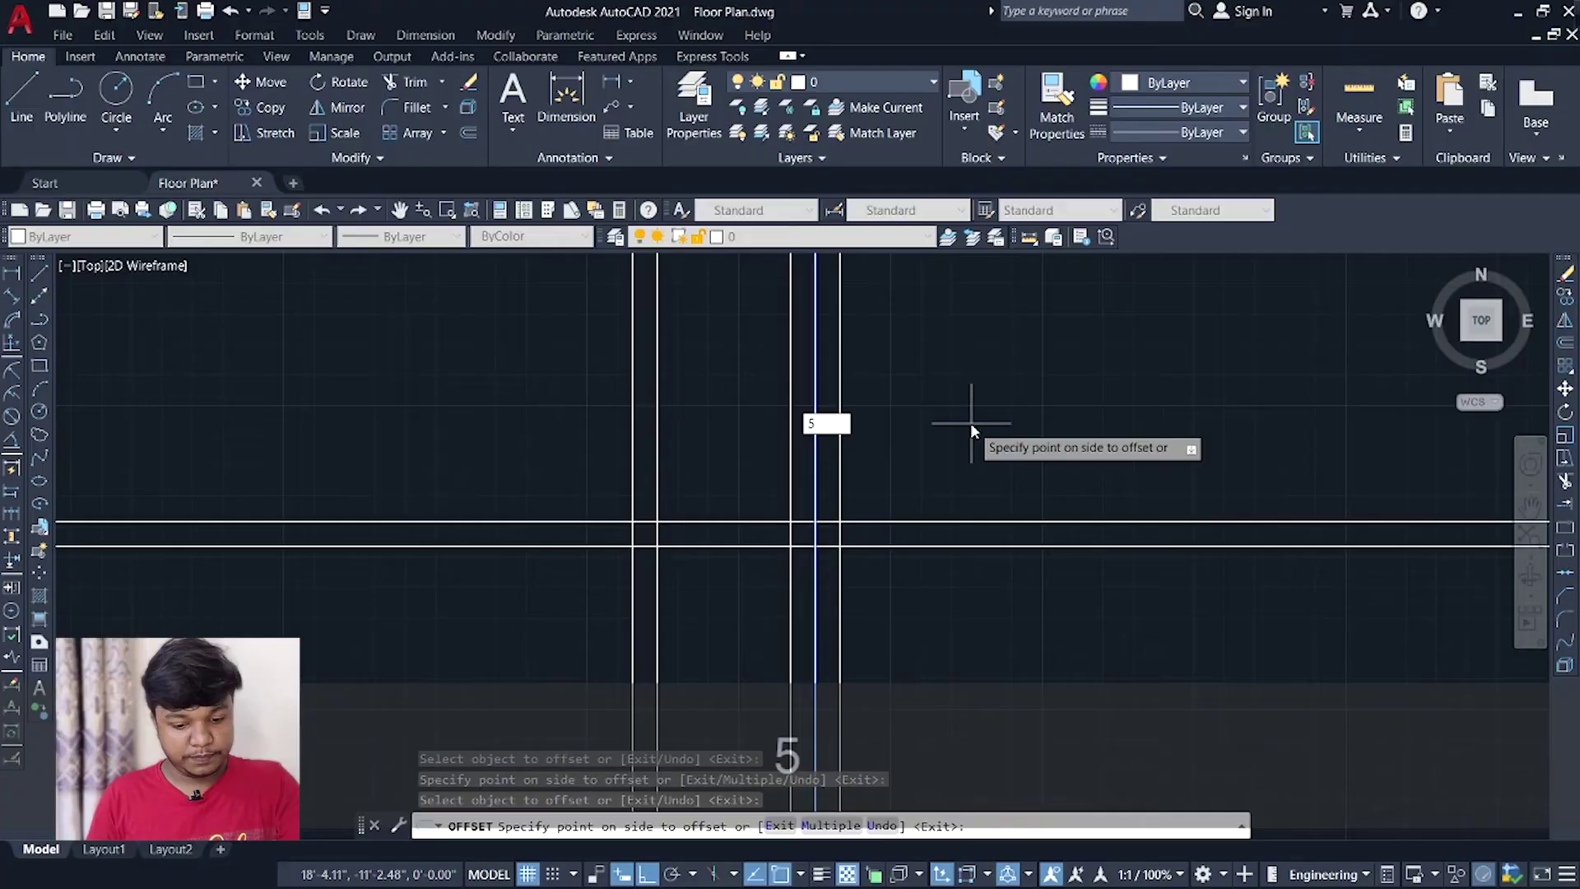
text('5")
key(Return)
click(972, 424)
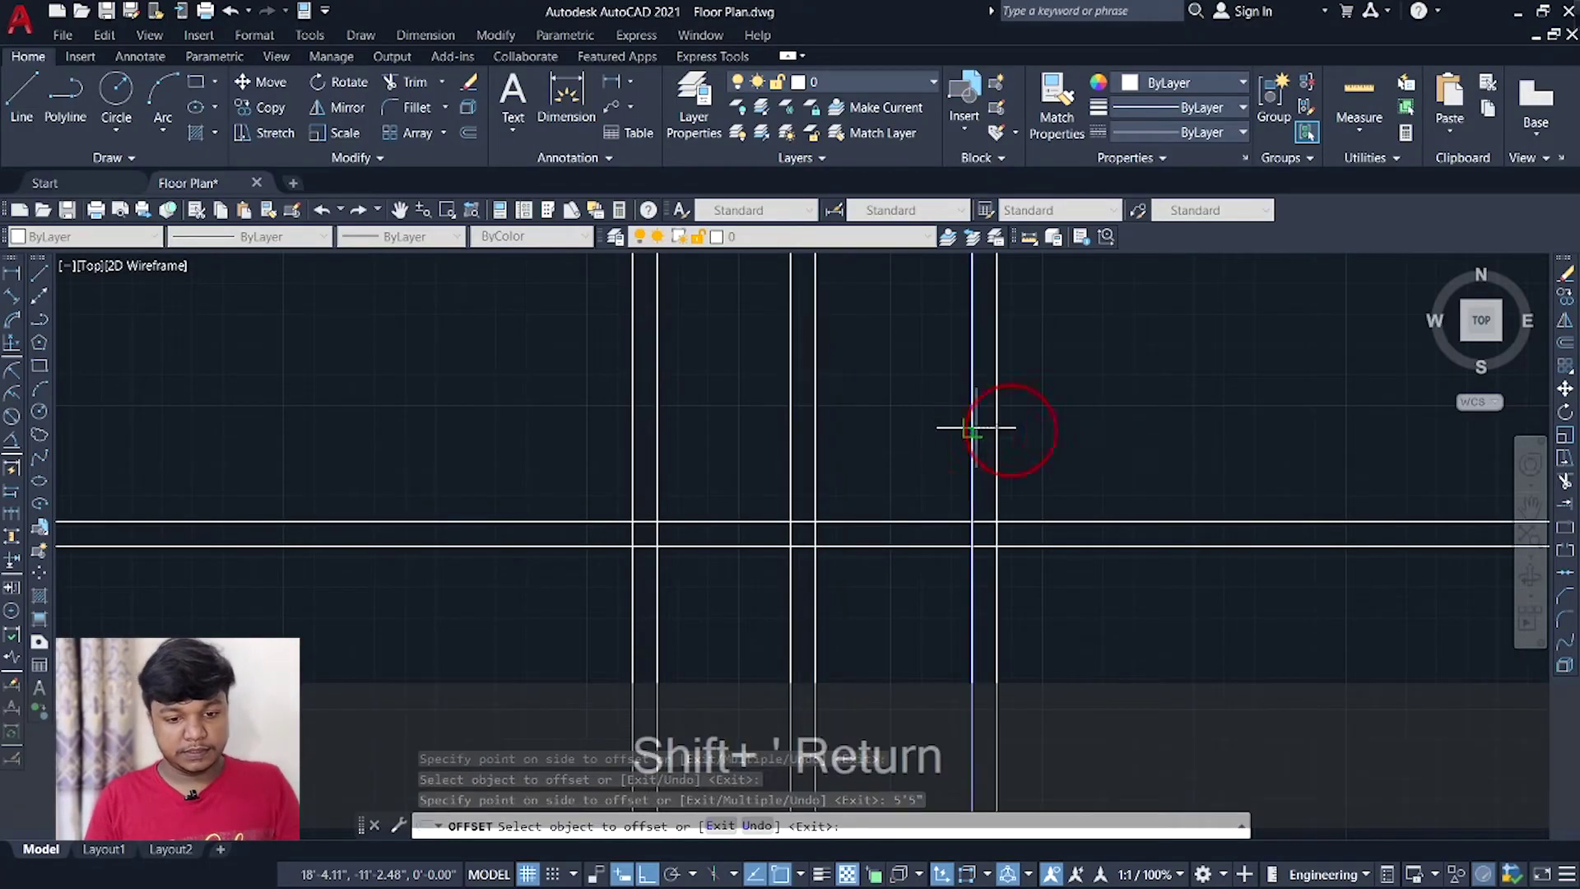
text(10)
key(Return)
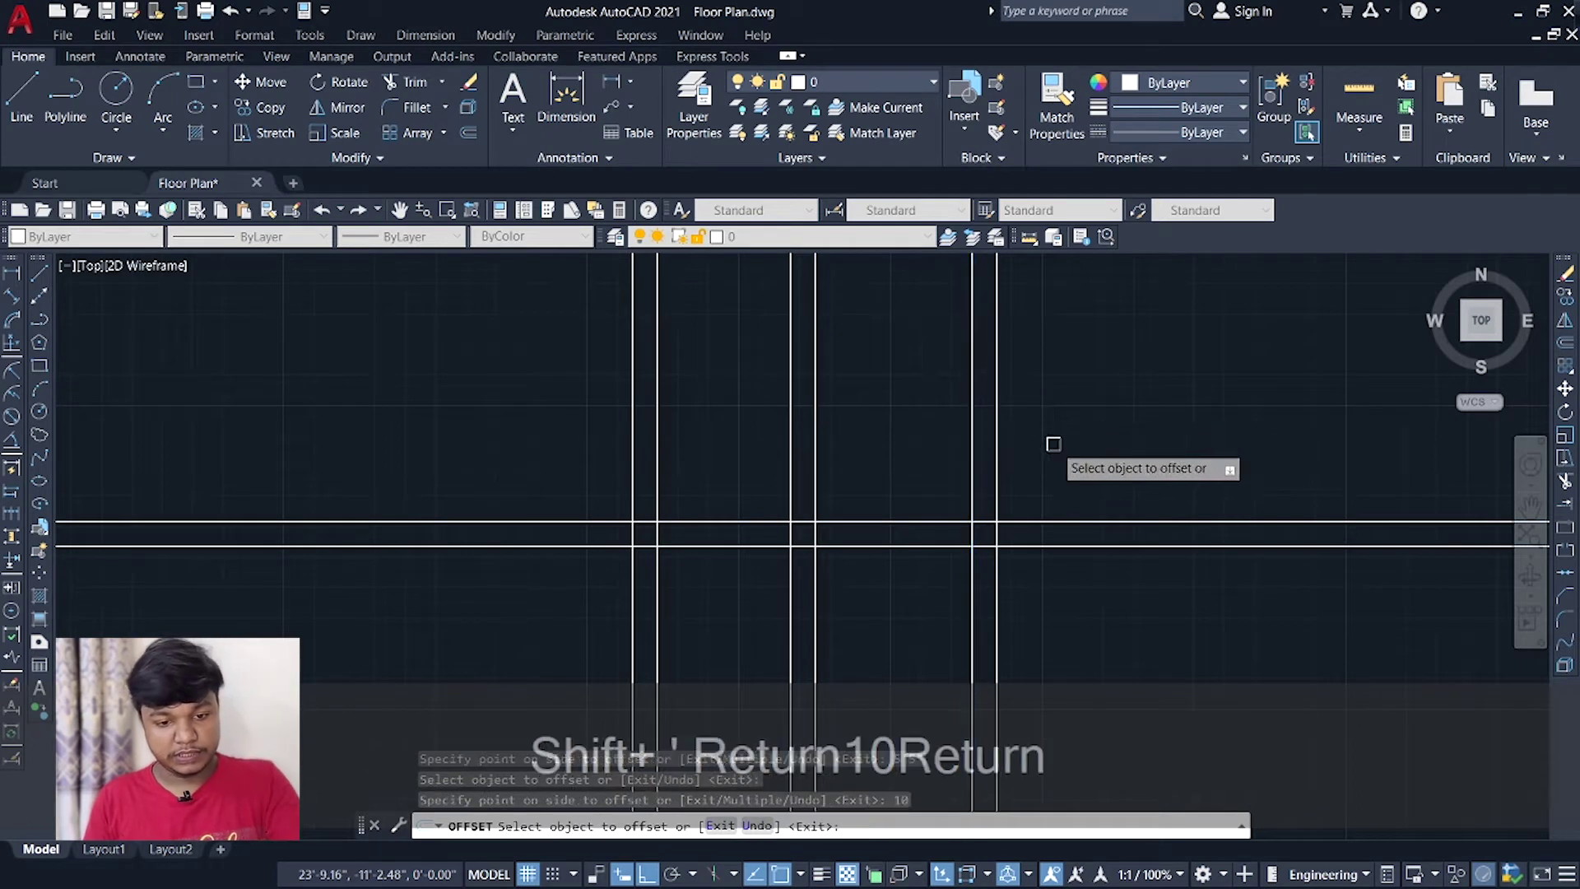
Add a fourth vertical wall by offsetting the third wall's right line 12'1" to the right and the resulting line another 10".
click(998, 449)
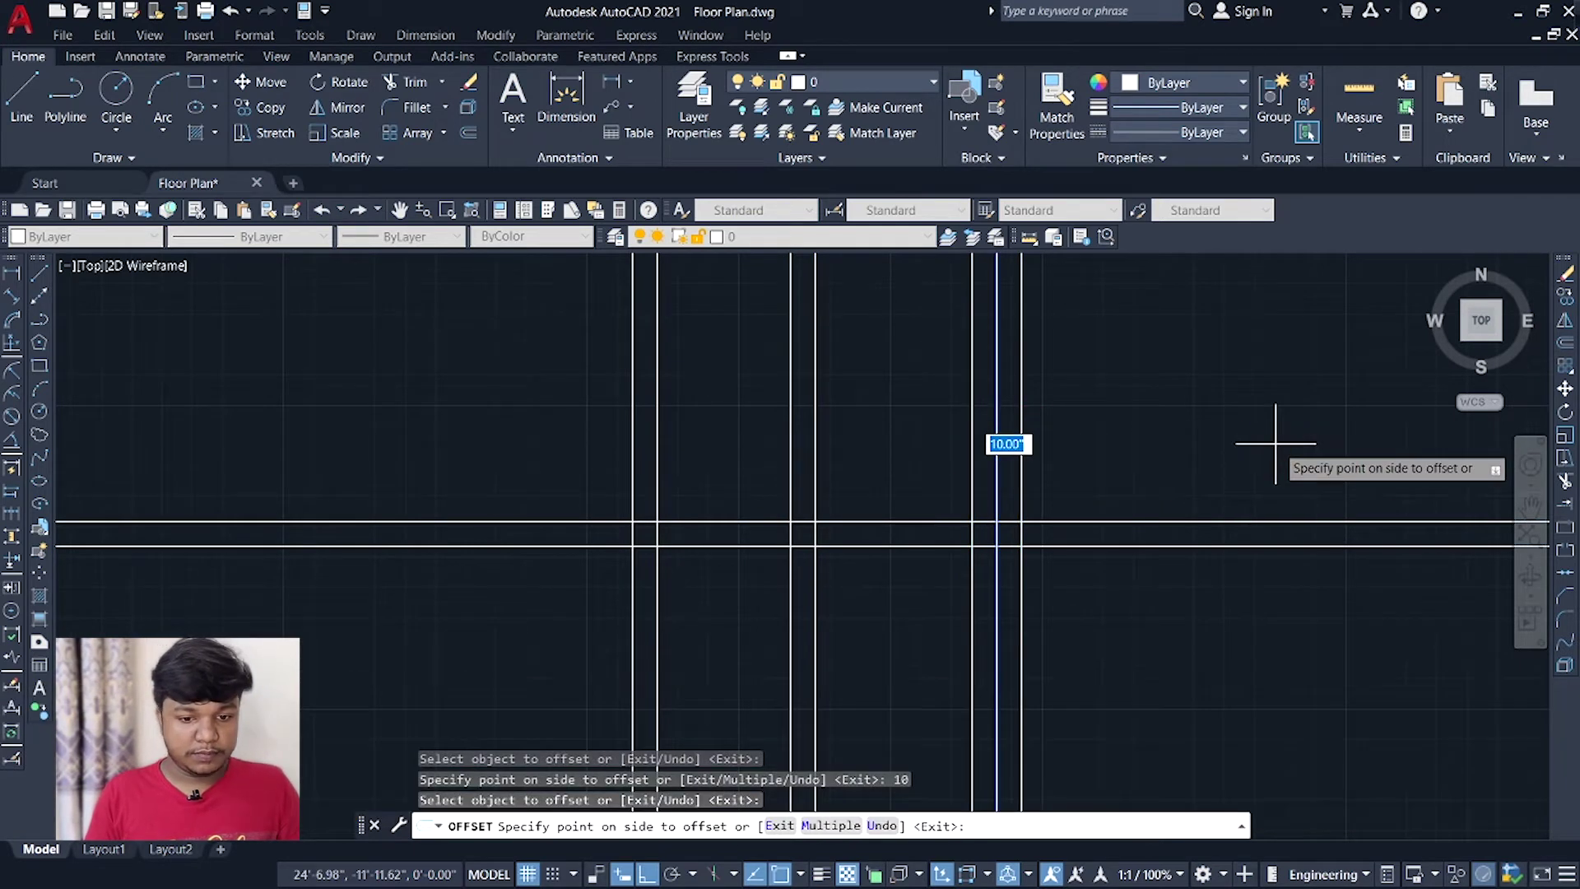
text(12)
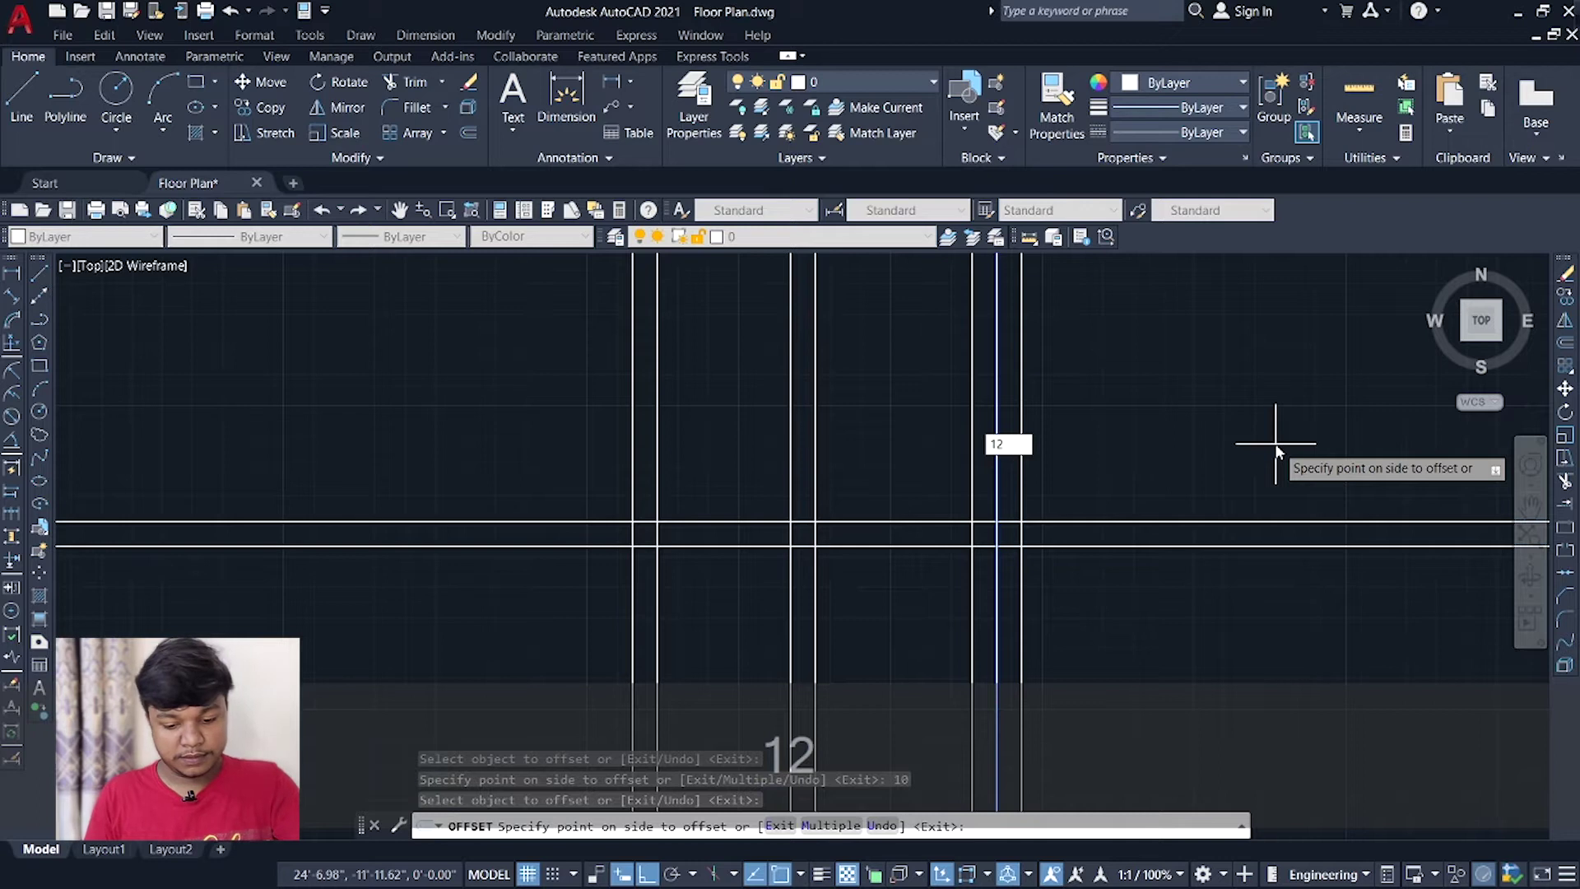
text('1)
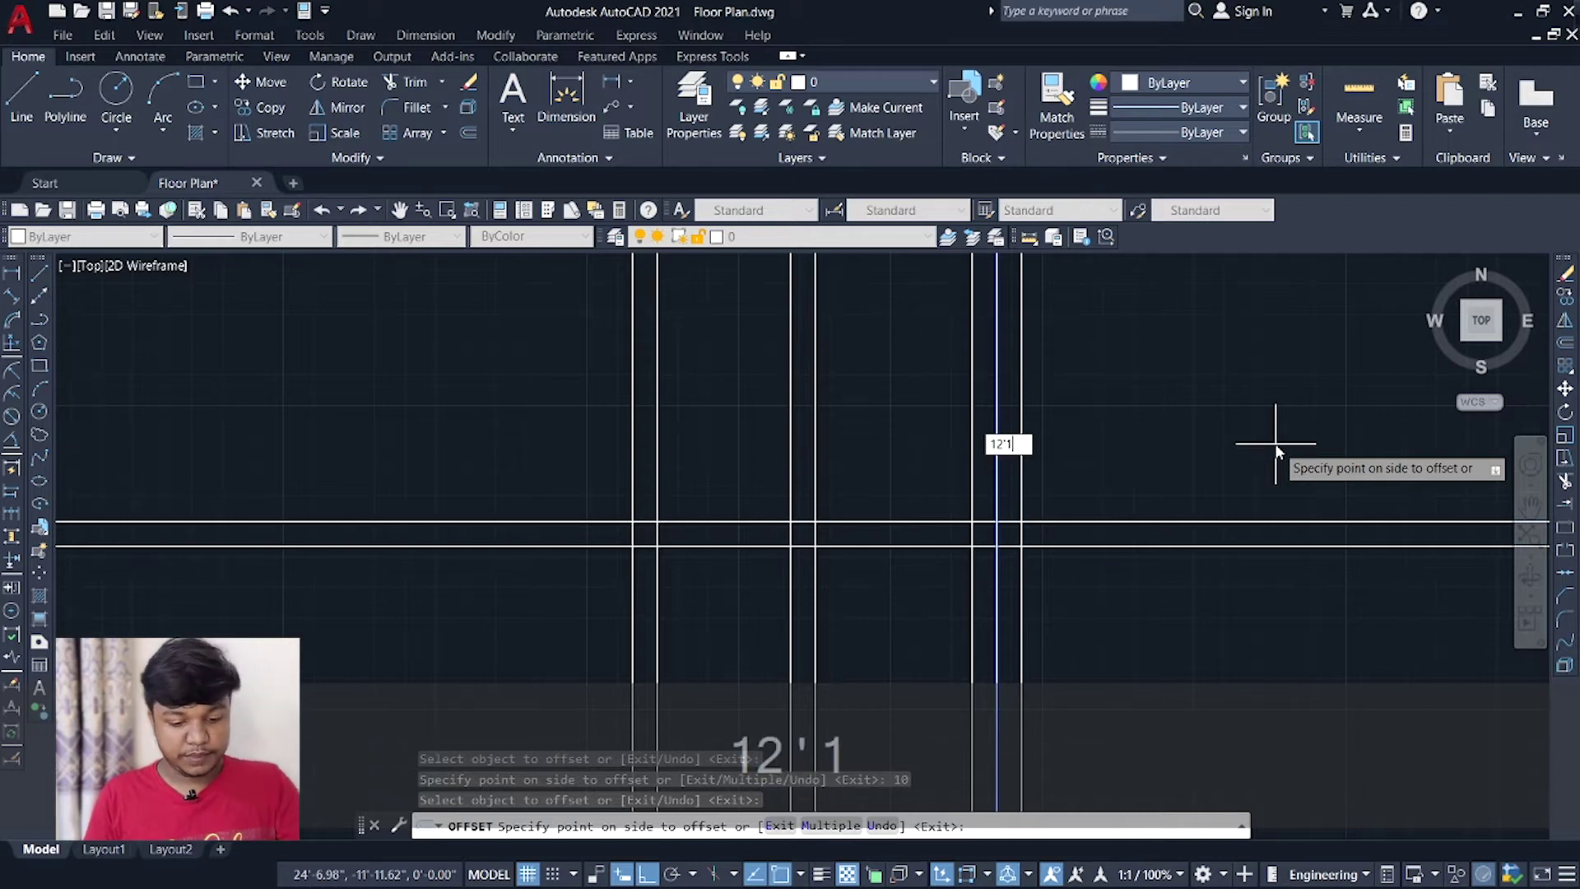
text(")
key(Return)
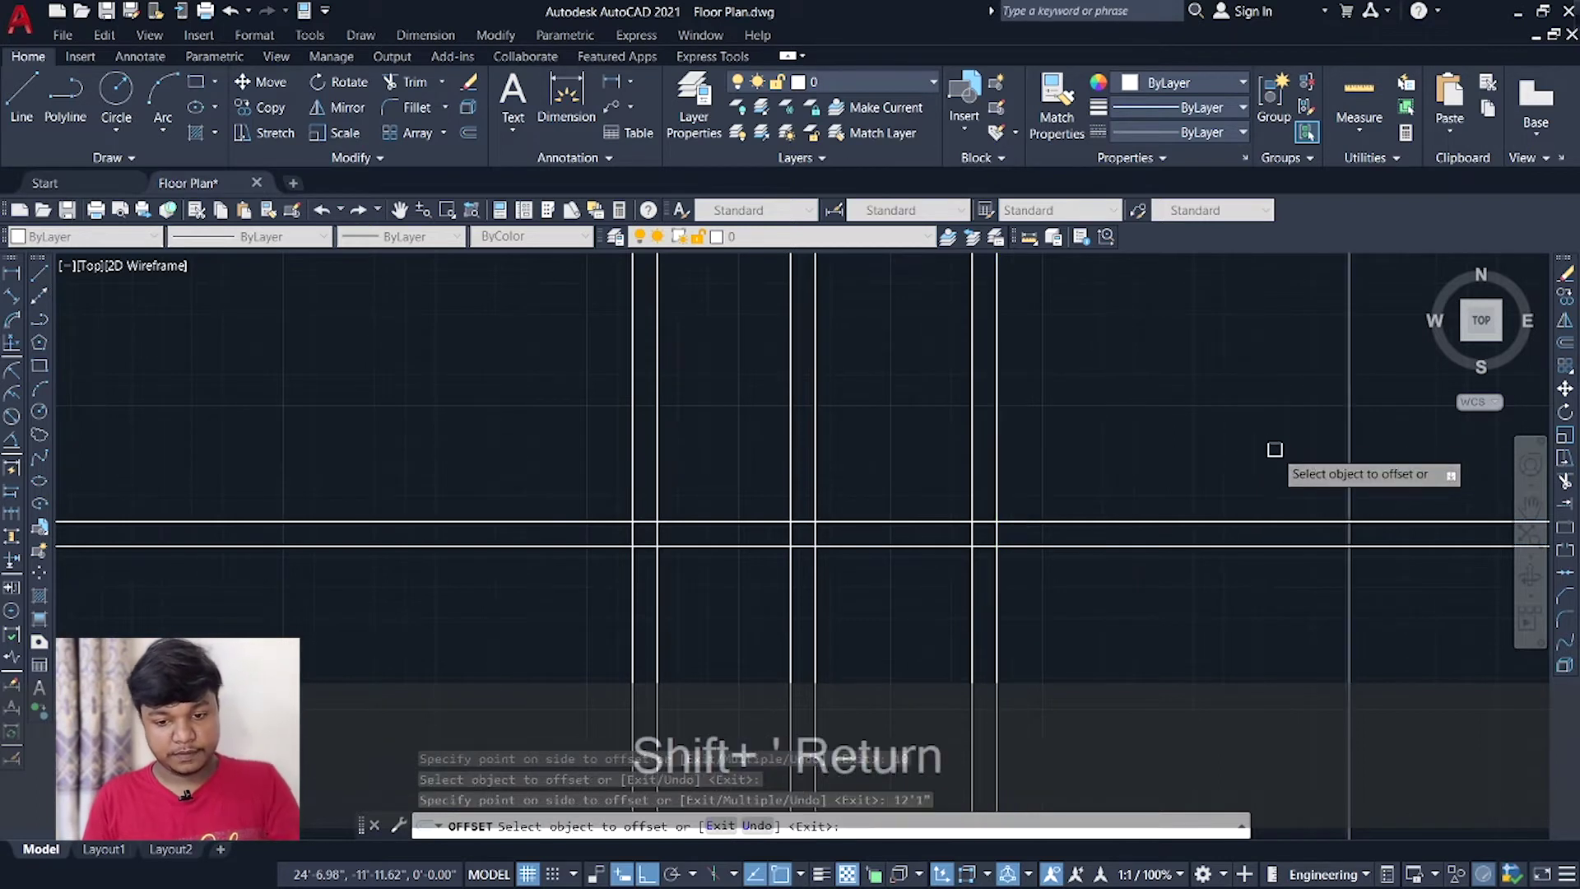
click(1350, 433)
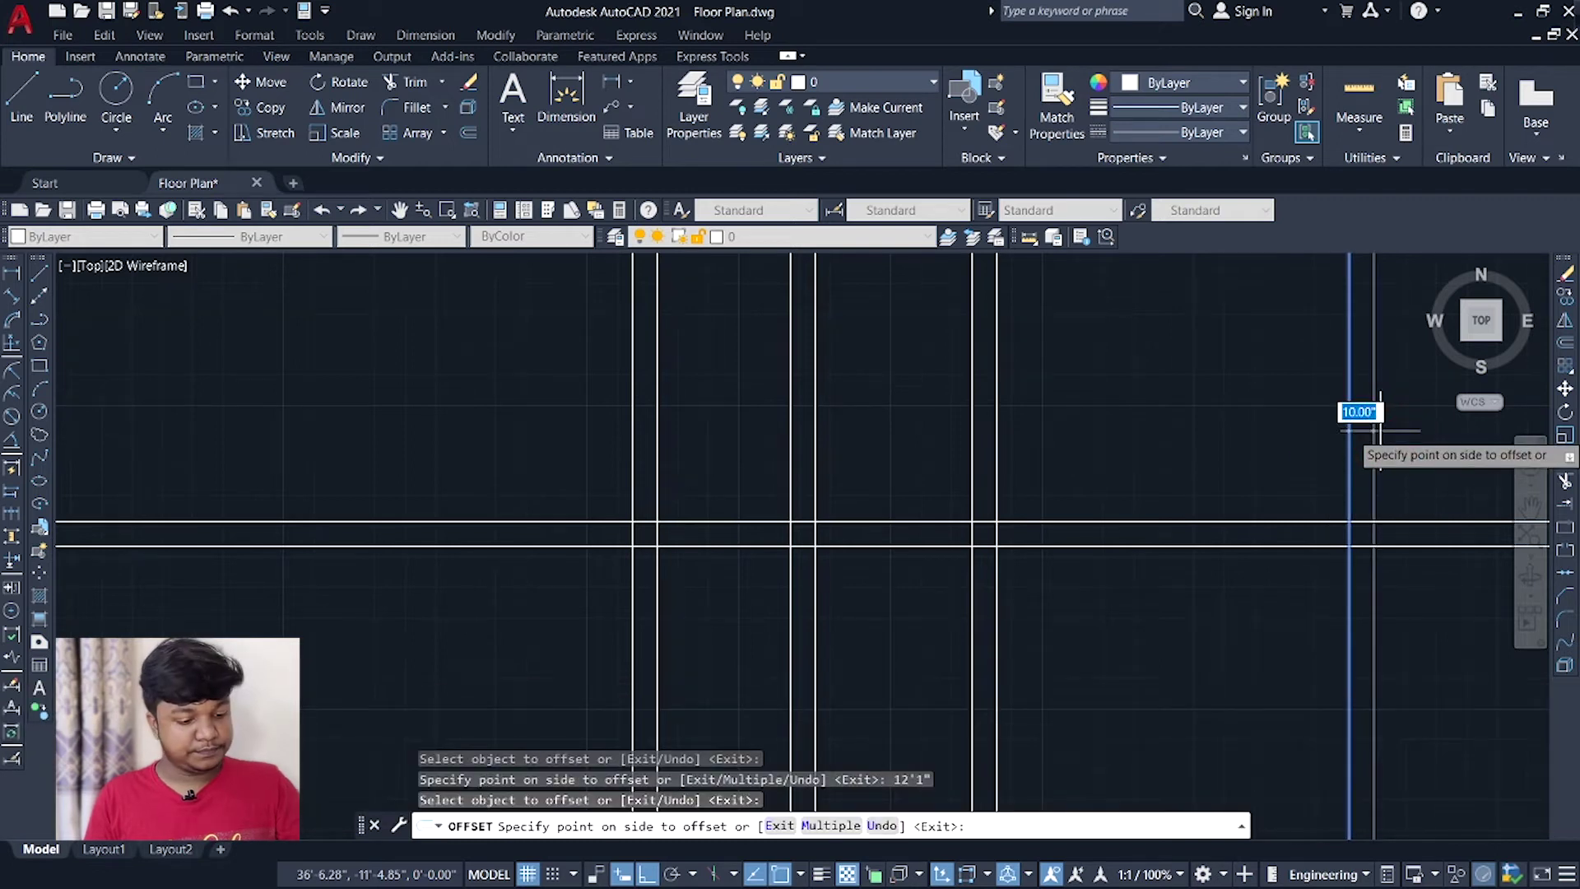
text(10)
key(Return)
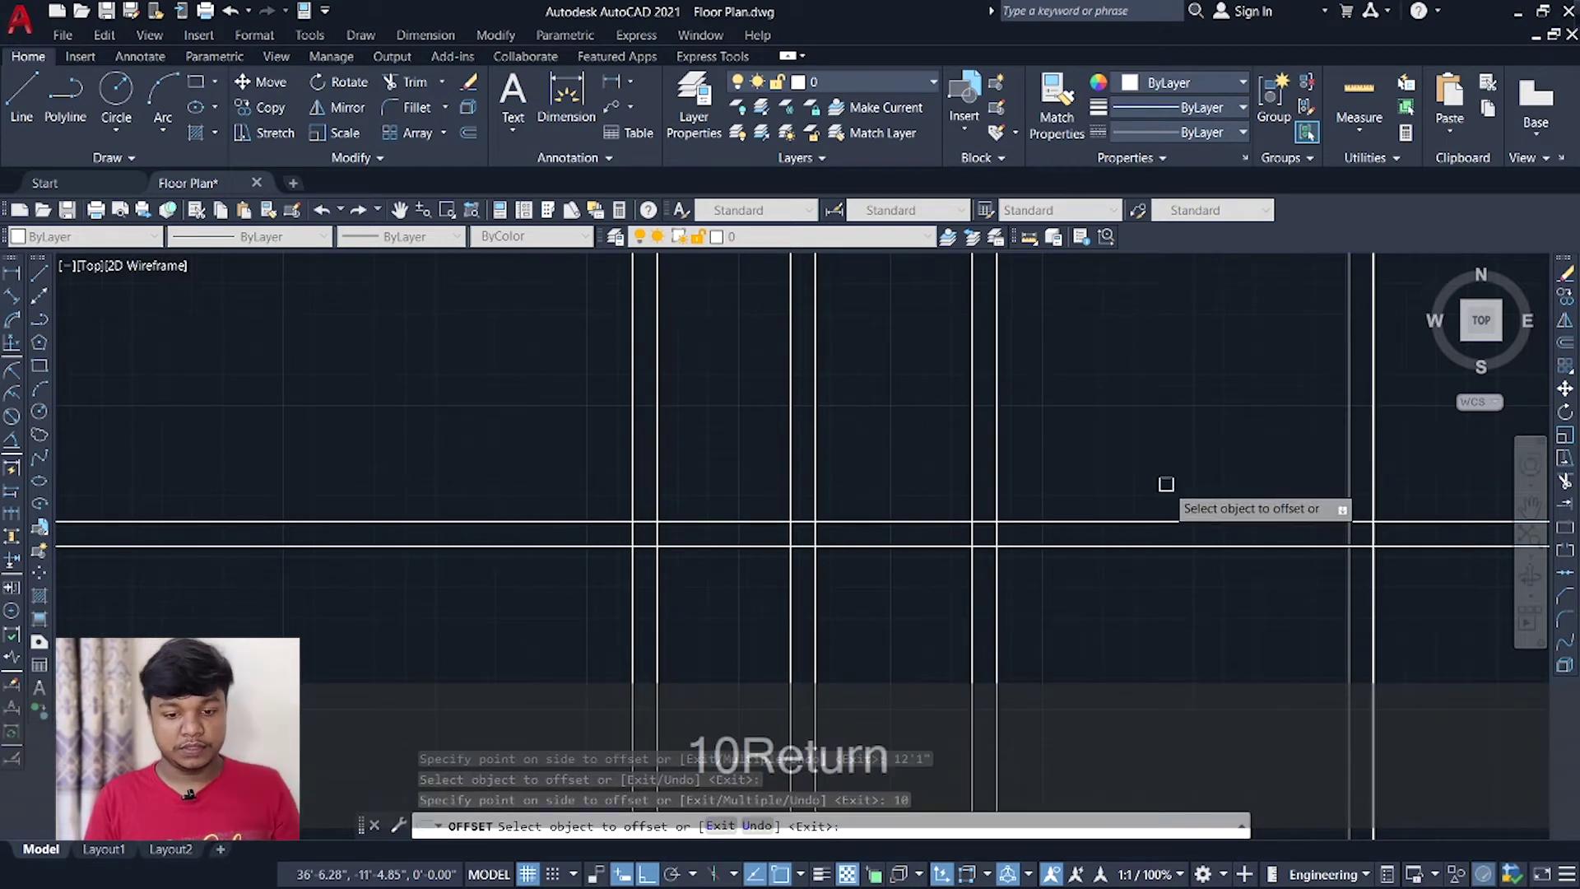
Trim the vertical lines above the horizontal wall and the horizontal lines left of the first vertical wall with a diagonal fence.
scroll(1166, 484, down, 3)
middle_drag(1164, 484, 1095, 408)
middle_drag(1143, 532, 1073, 516)
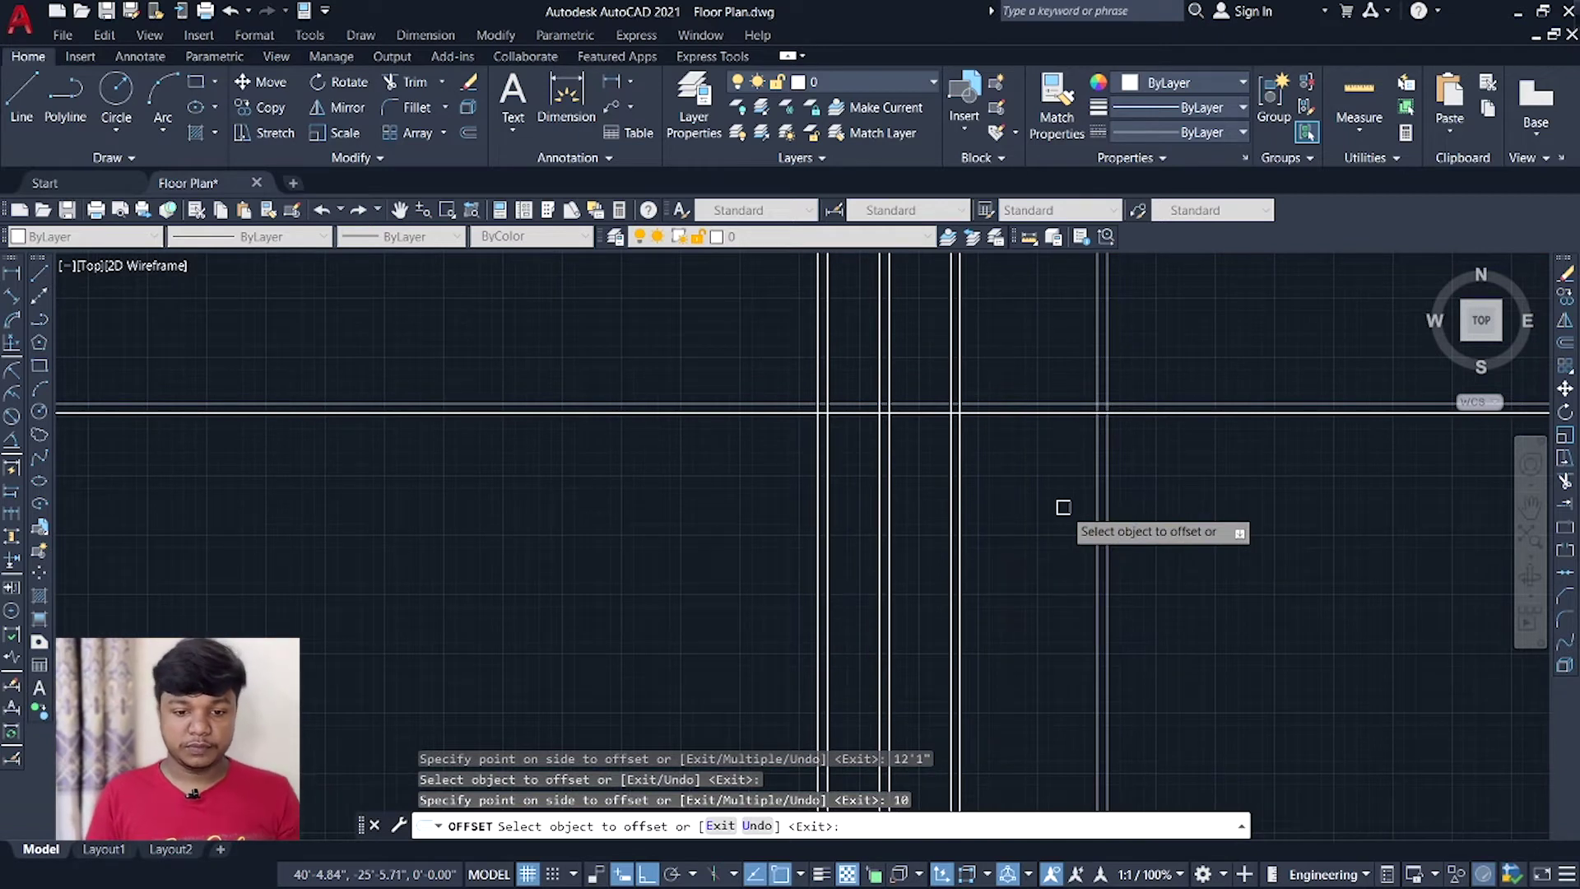
mouse_move(1054, 469)
middle_down()
mouse_move(963, 444)
mouse_move(930, 416)
middle_up()
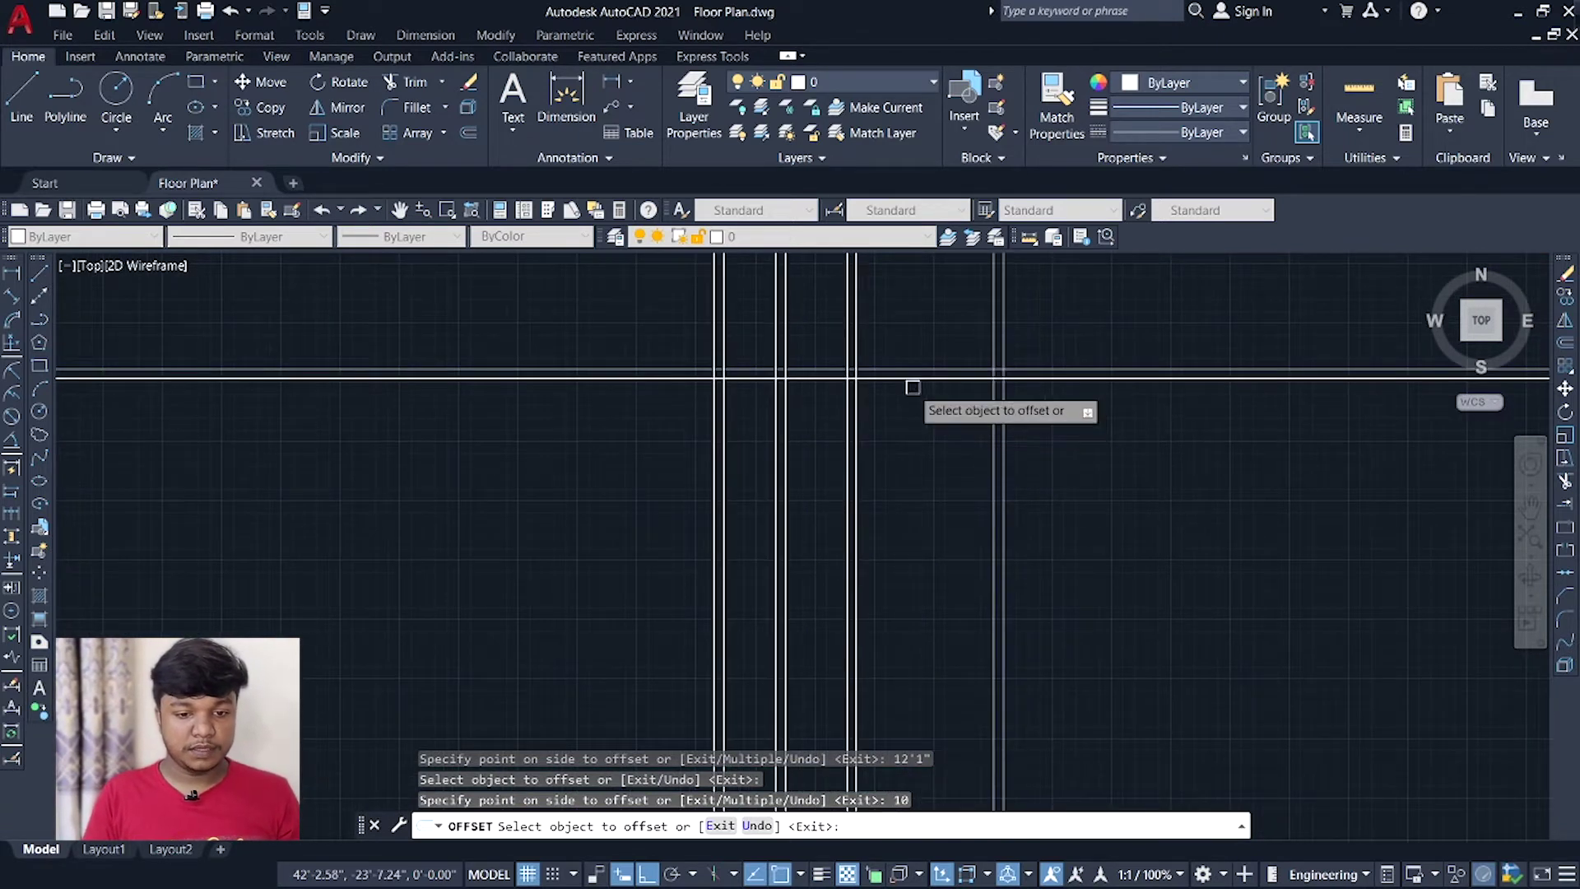
middle_drag(1138, 494, 1265, 611)
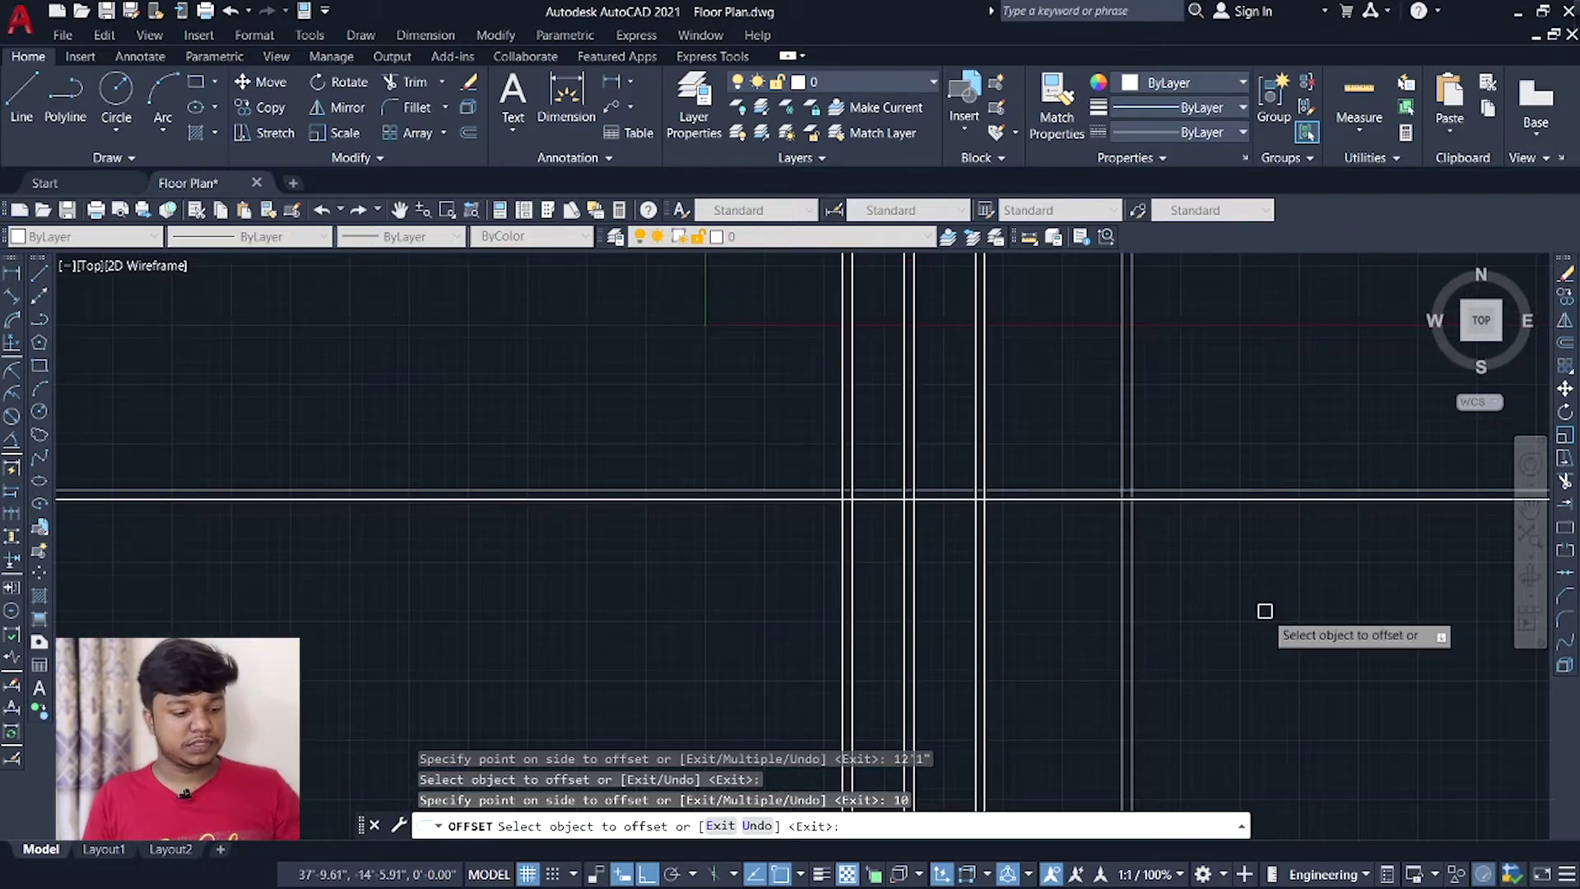
key(Escape)
text(TR)
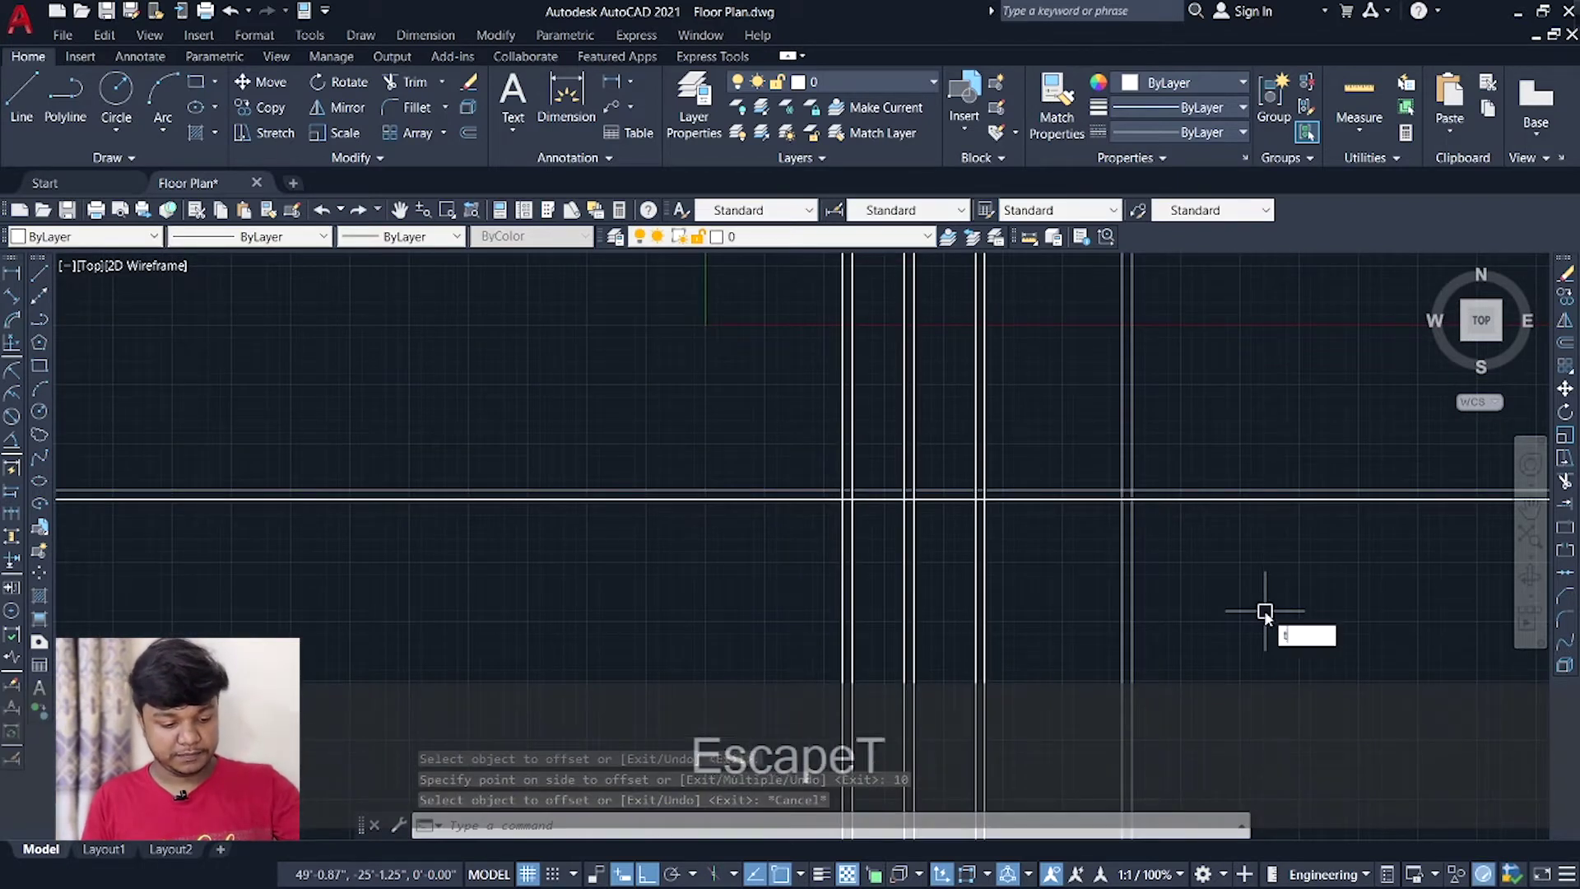
key(Return)
mouse_move(1154, 414)
mouse_down()
mouse_move(903, 409)
mouse_move(819, 386)
mouse_move(758, 529)
mouse_move(797, 557)
mouse_up()
middle_drag(798, 557, 623, 460)
key(Escape)
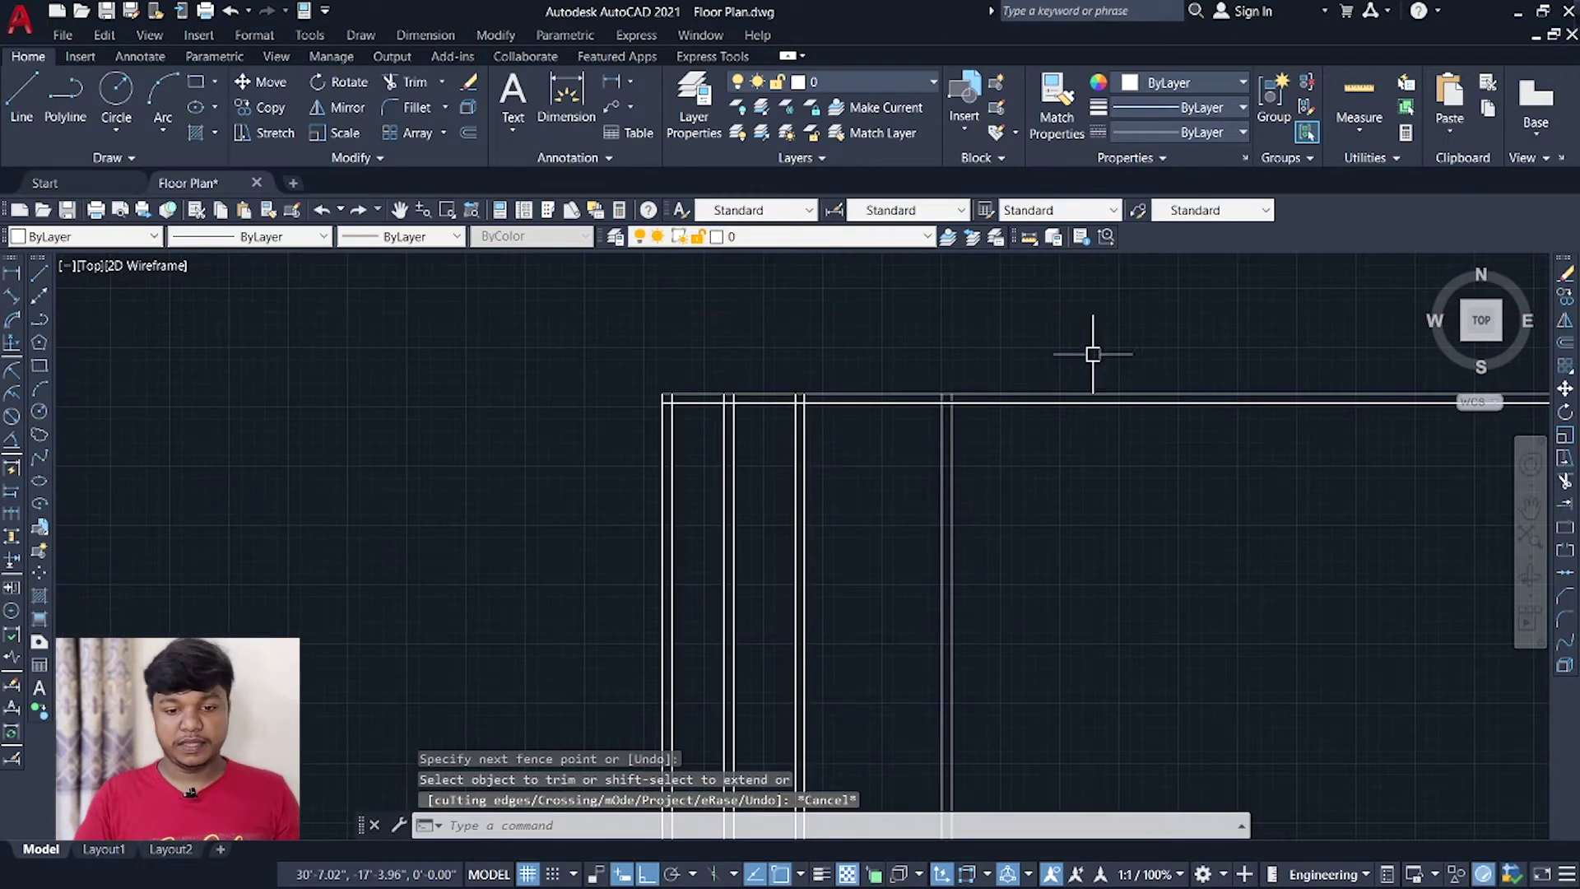
Trim the two horizontal wall lines extending past the rightmost vertical wall.
text(tr)
key(Return)
drag(1136, 324, 1188, 458)
middle_drag(1111, 470, 1241, 471)
key(Escape)
key(Escape)
scroll(1135, 557, up, 2)
middle_drag(1136, 557, 1114, 516)
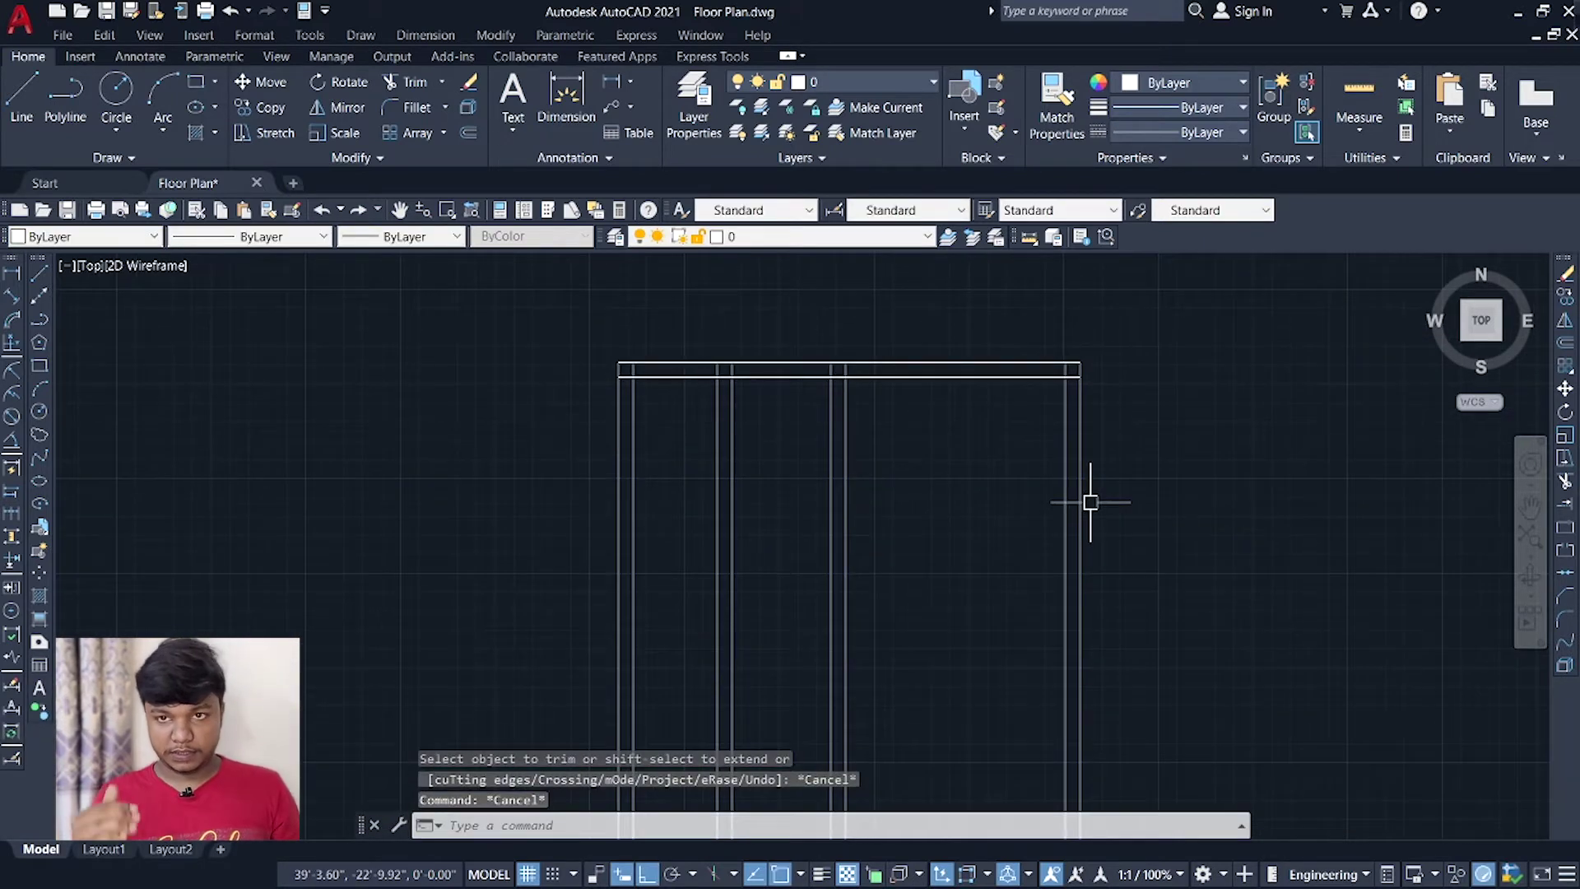
Offset the lower line of the top horizontal wall 5' downward.
text(OF)
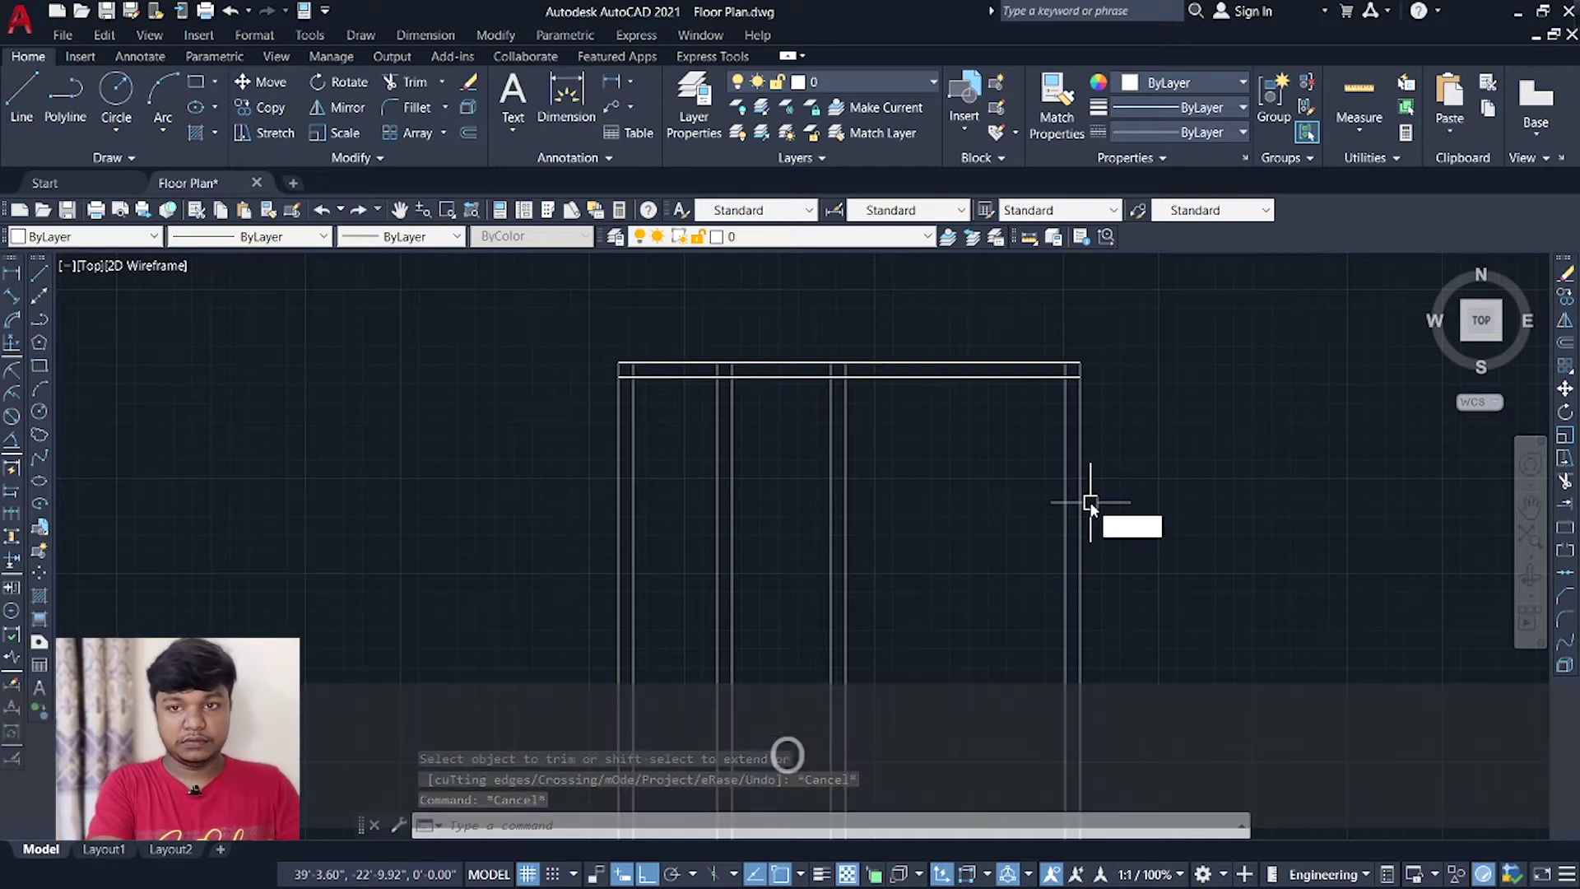
key(Return)
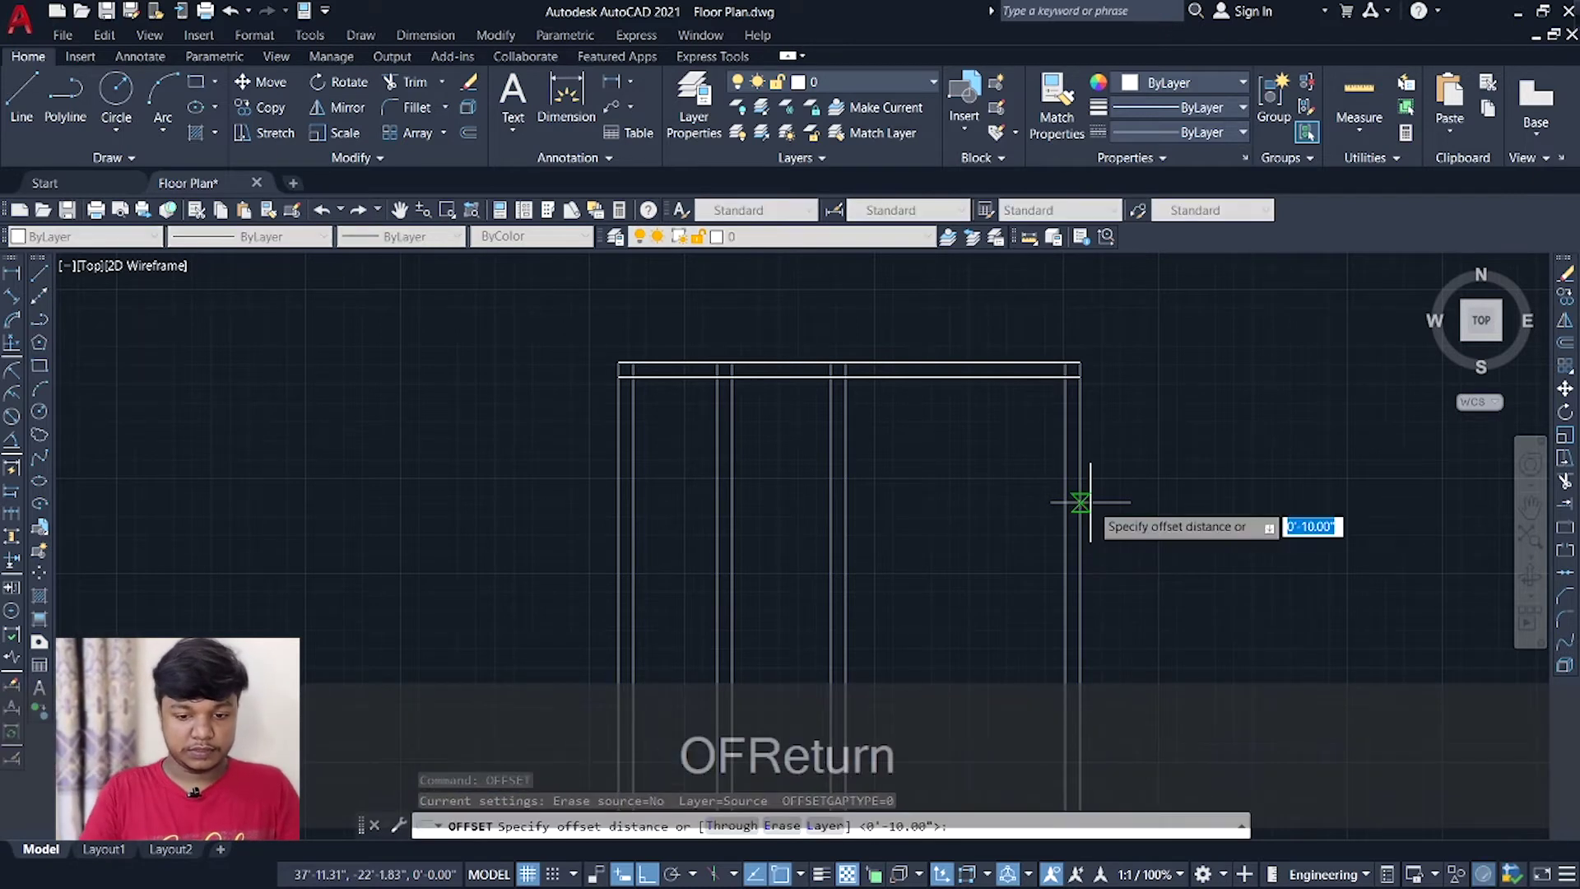
middle_drag(939, 559, 970, 531)
middle_drag(710, 427, 701, 481)
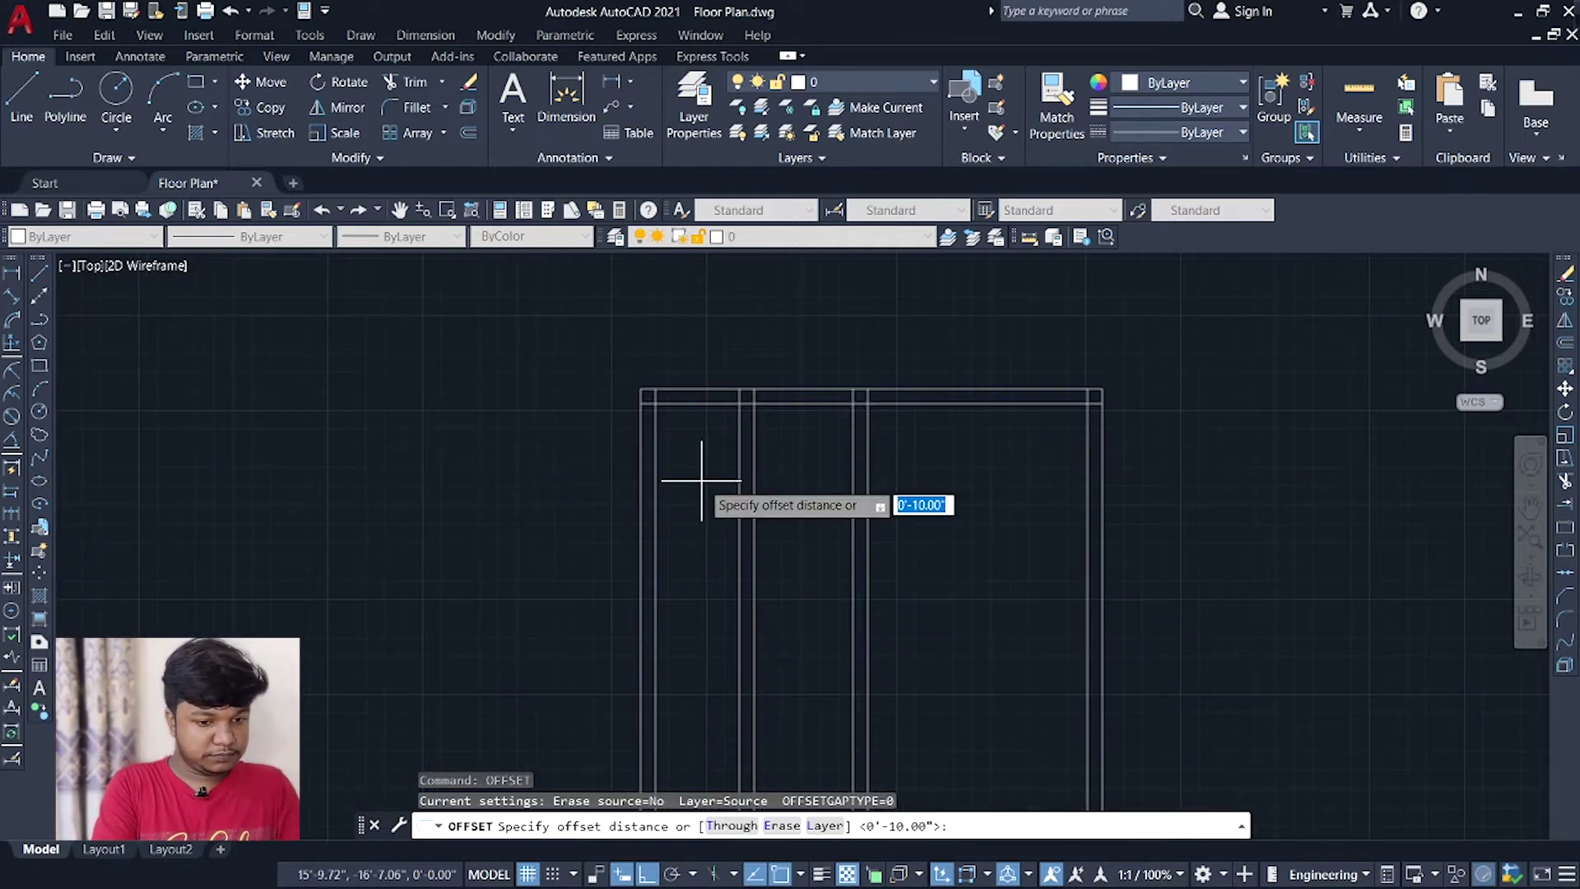
text(5')
key(Return)
click(706, 403)
click(716, 522)
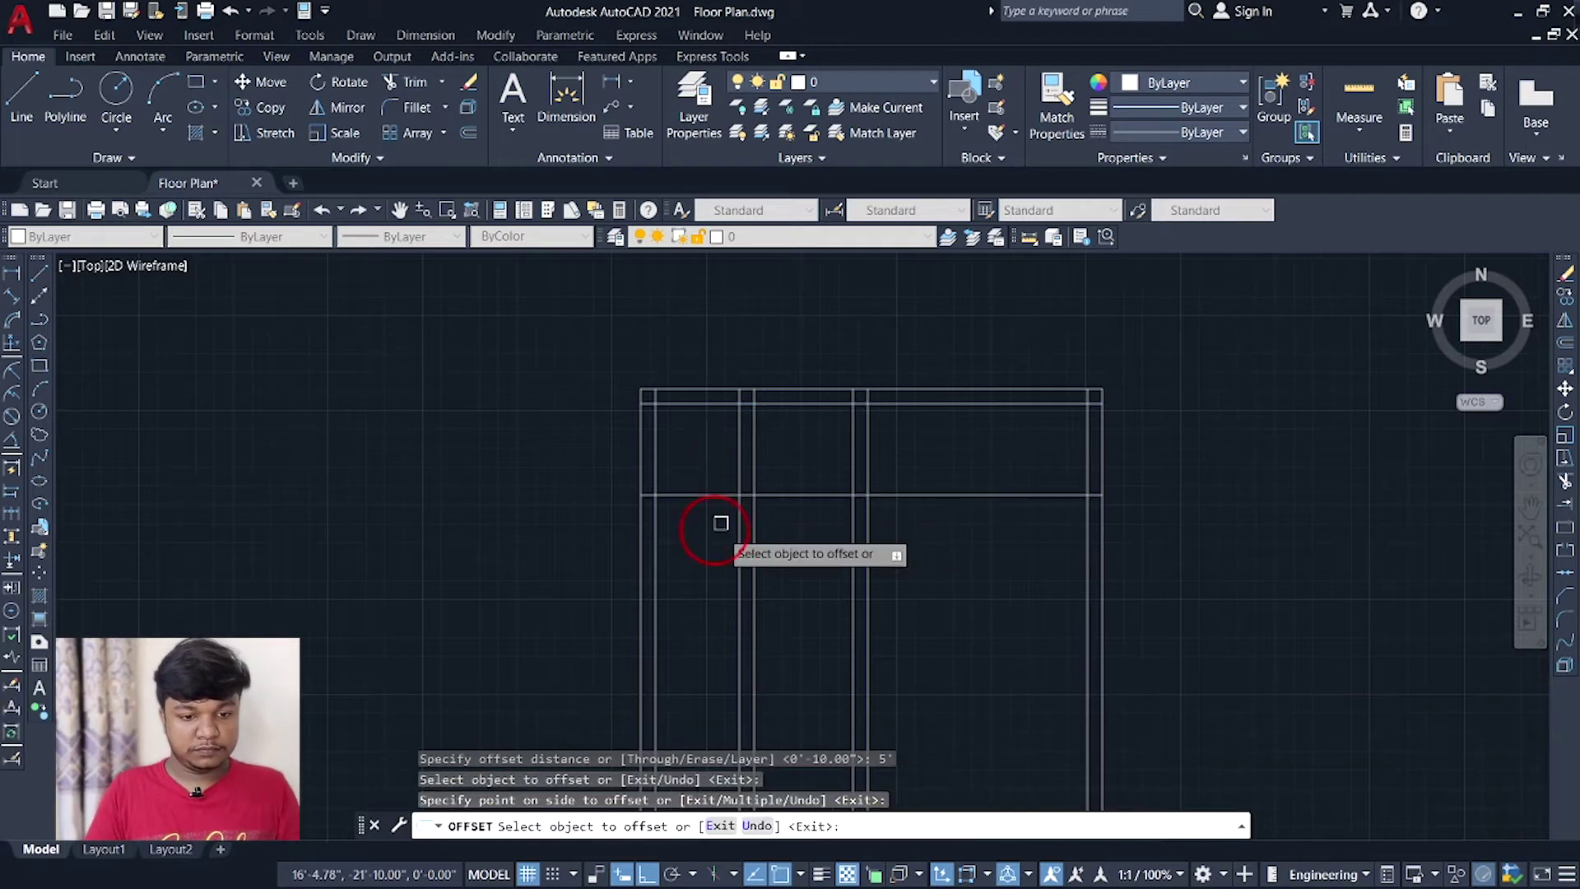
Offset the new horizontal line 10" downward to form the second horizontal wall.
click(798, 493)
text(10)
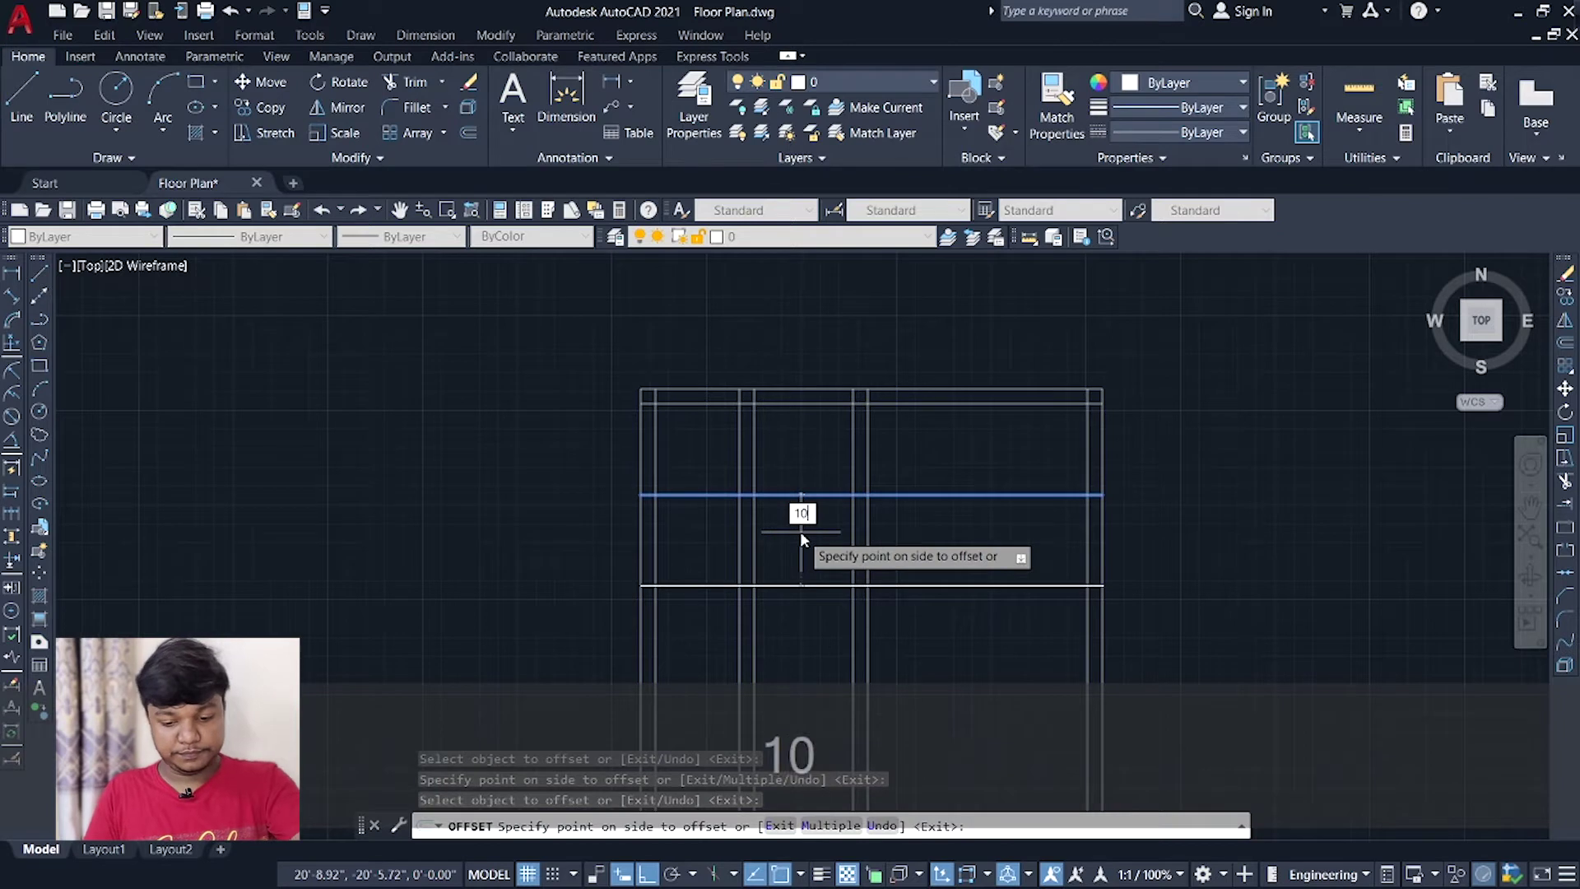
key(Return)
key(Escape)
scroll(851, 329, down, 2)
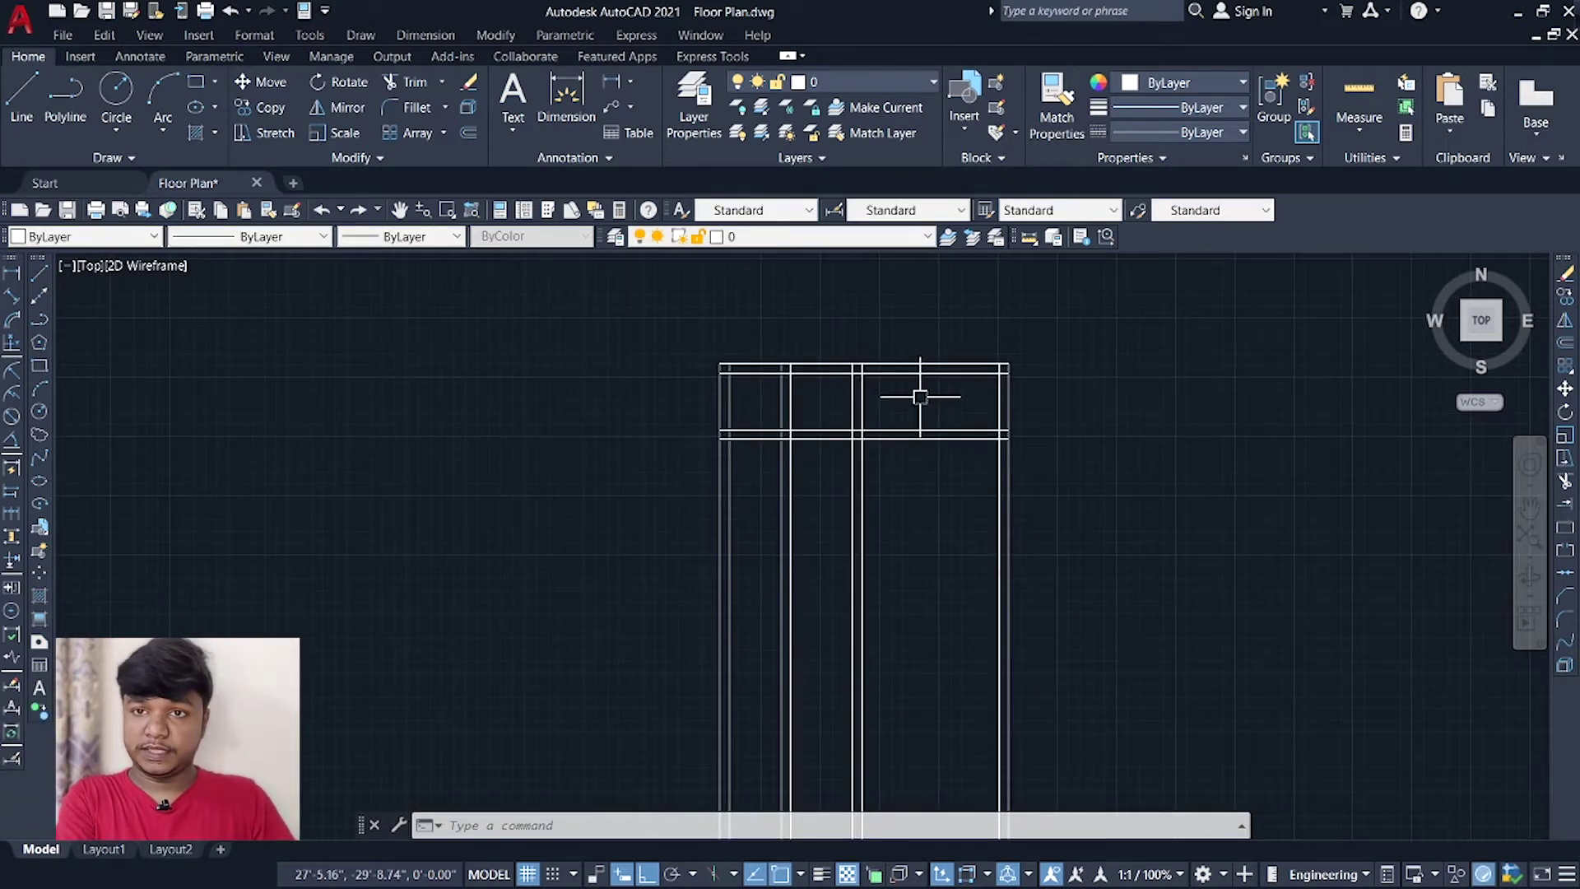
Offset the lower line of the top horizontal wall 10' downward.
text(of)
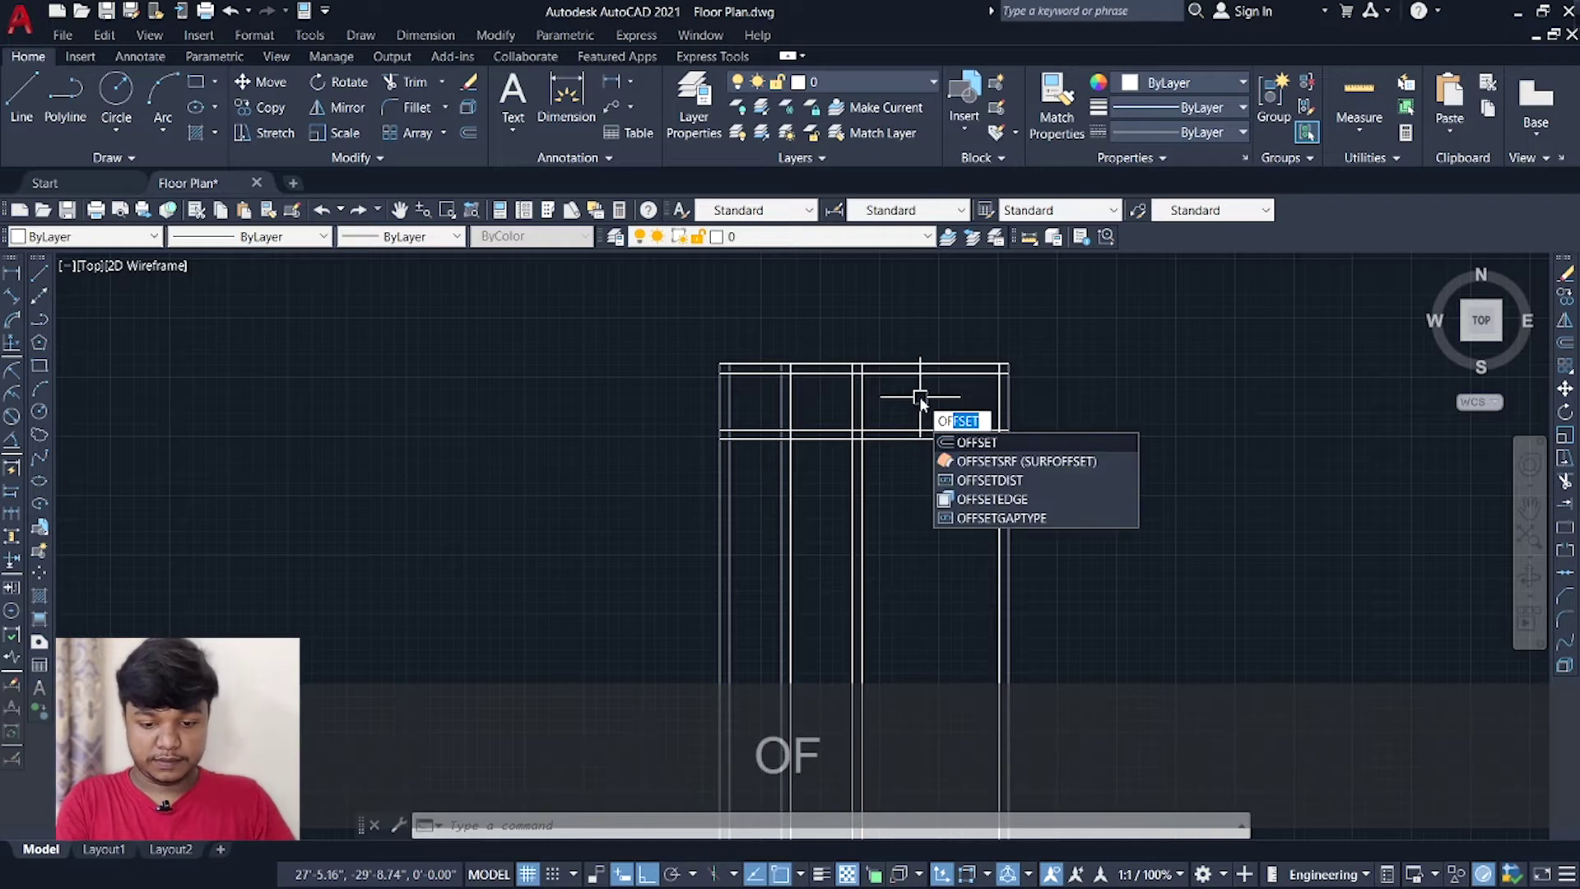
key(Return)
text(10)
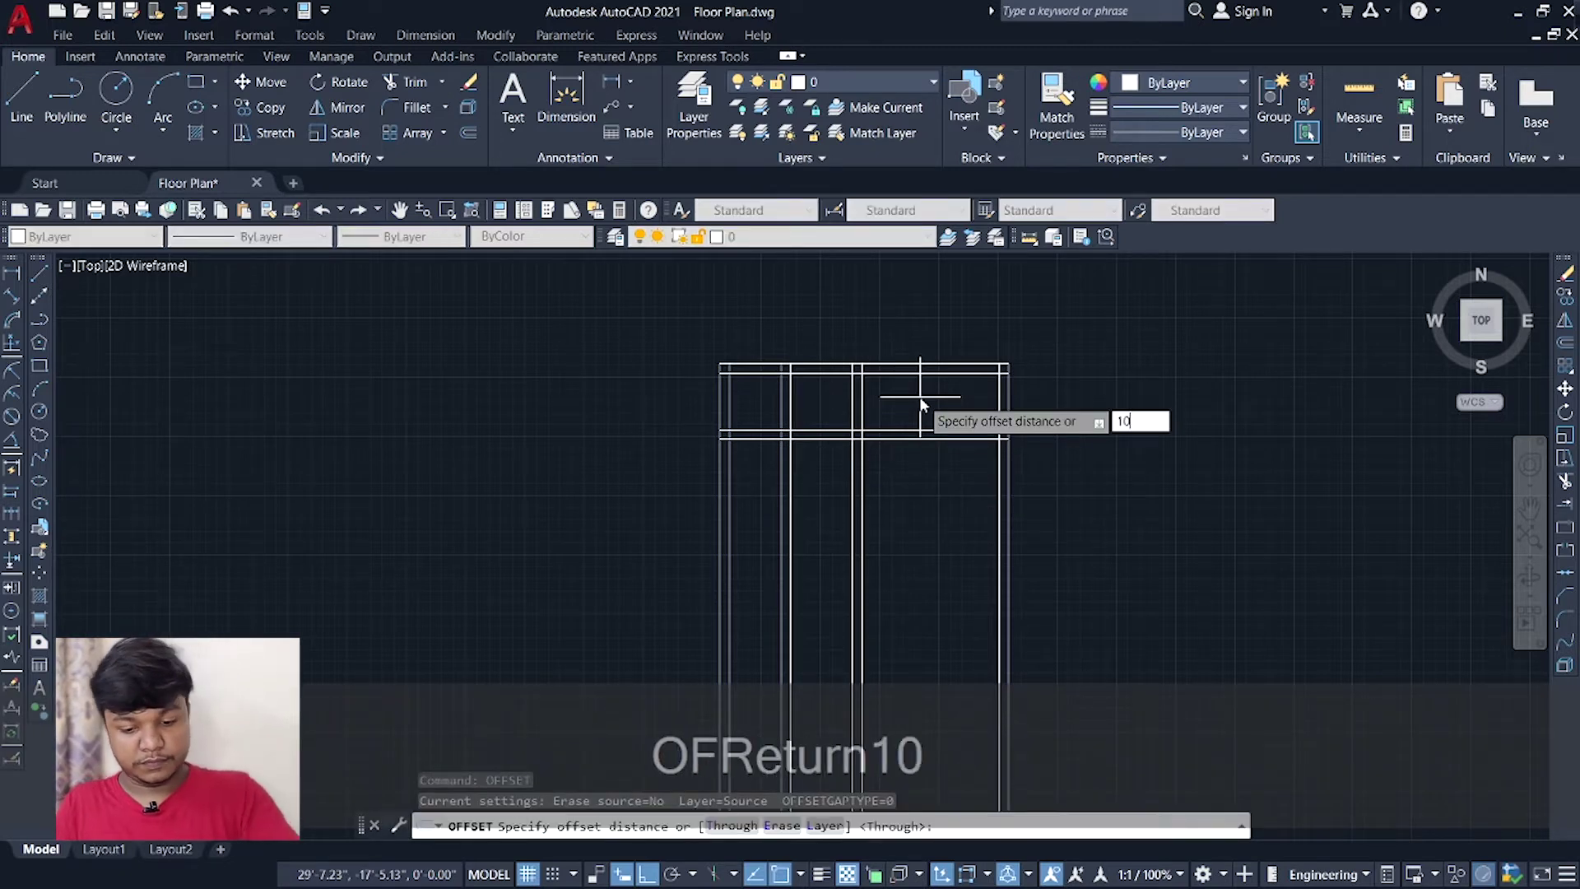
key(Return)
click(920, 373)
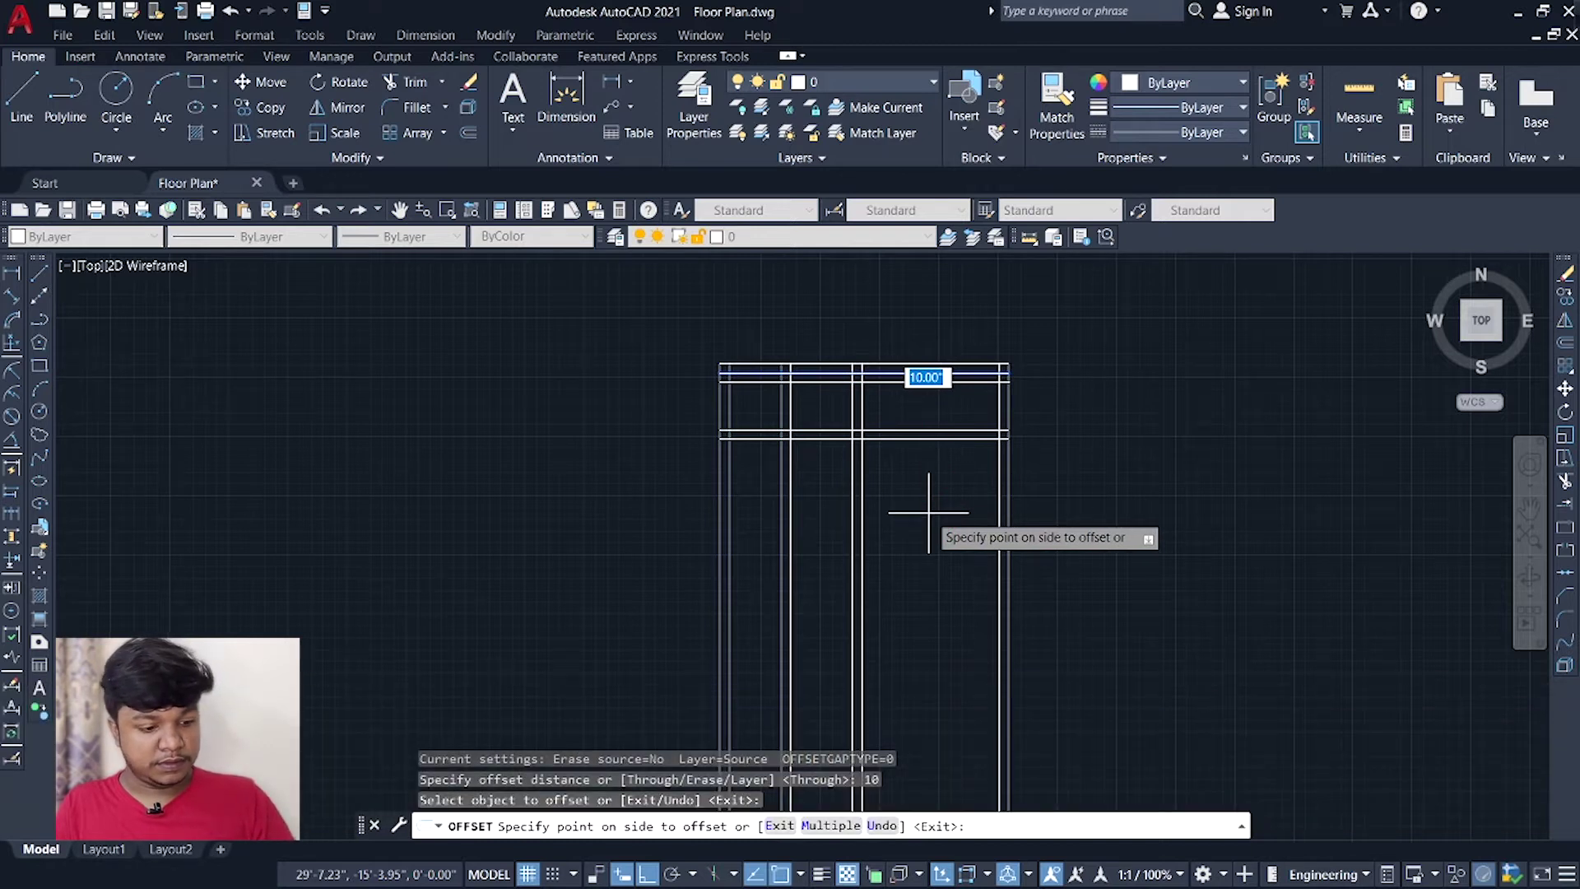
text(1)
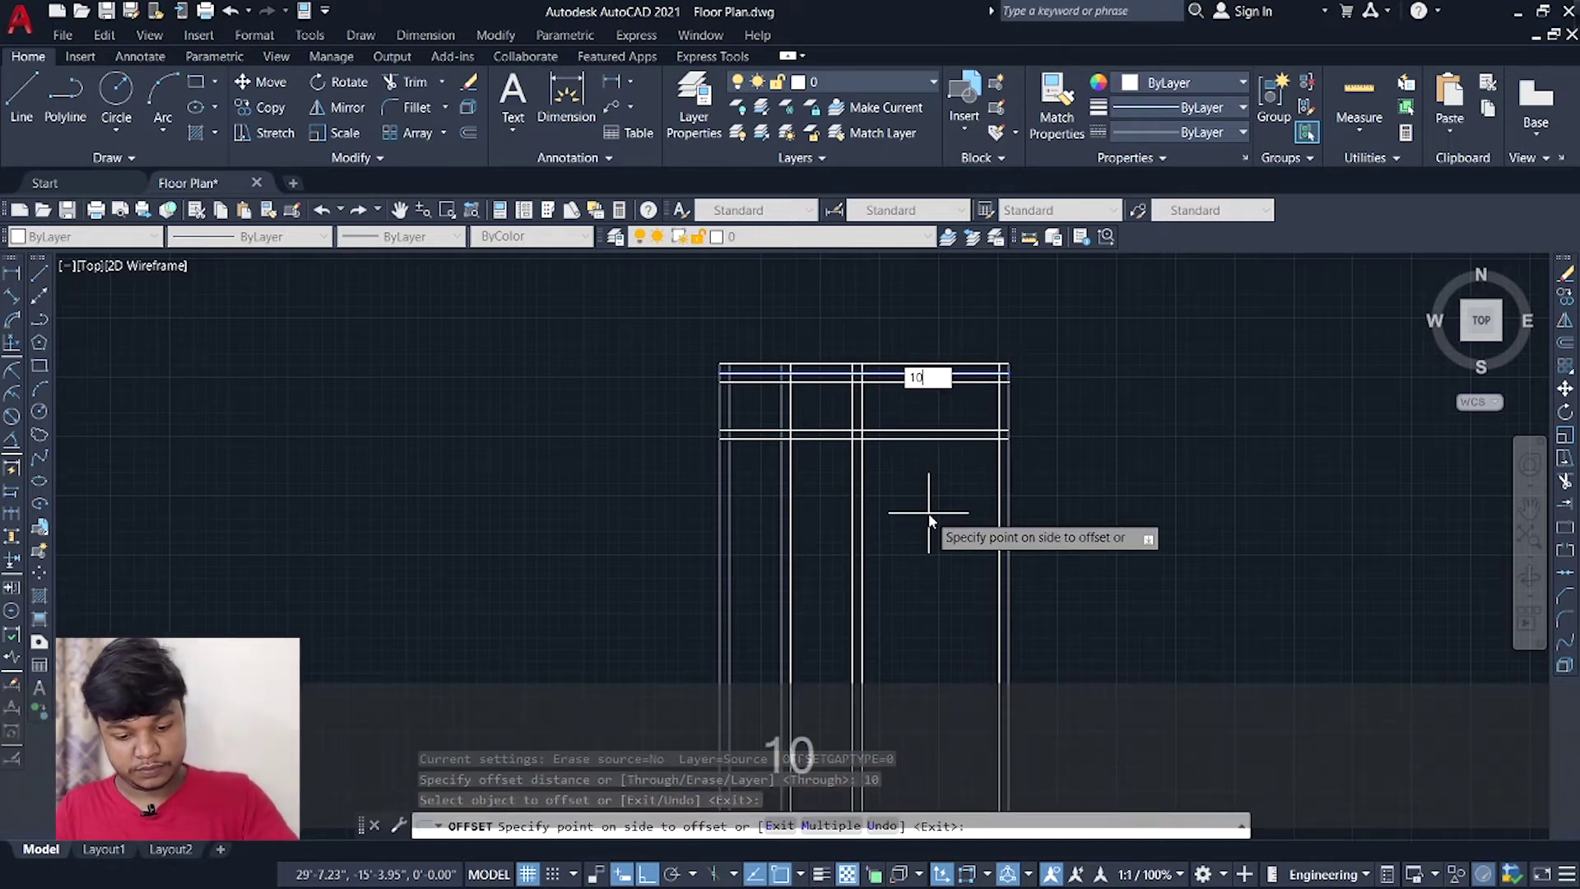
text(0)
key(Return)
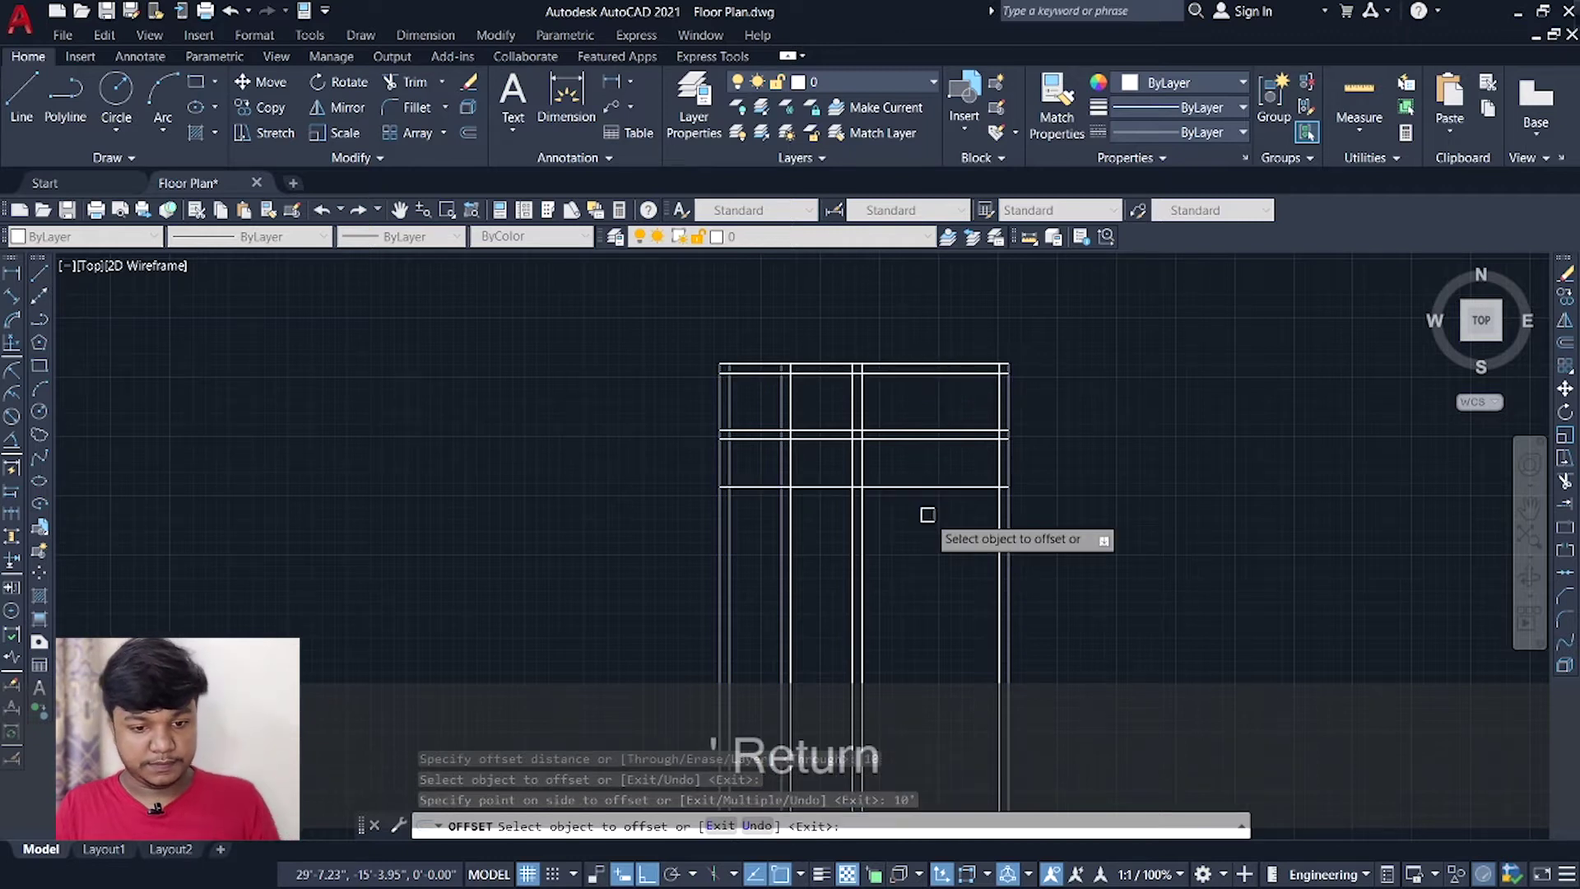
click(922, 491)
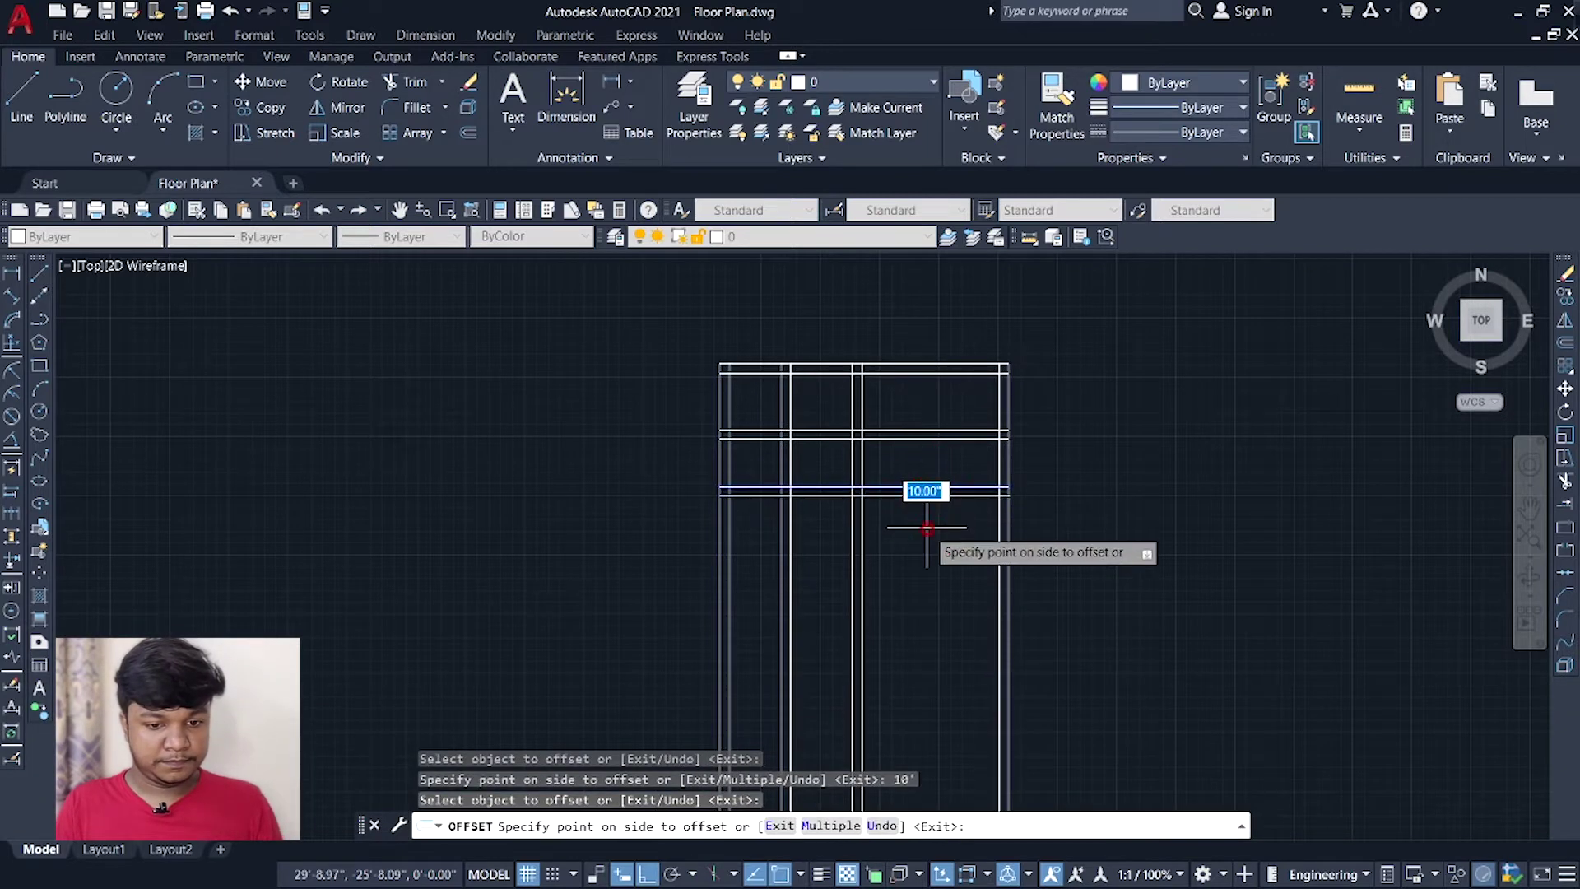
key(Return)
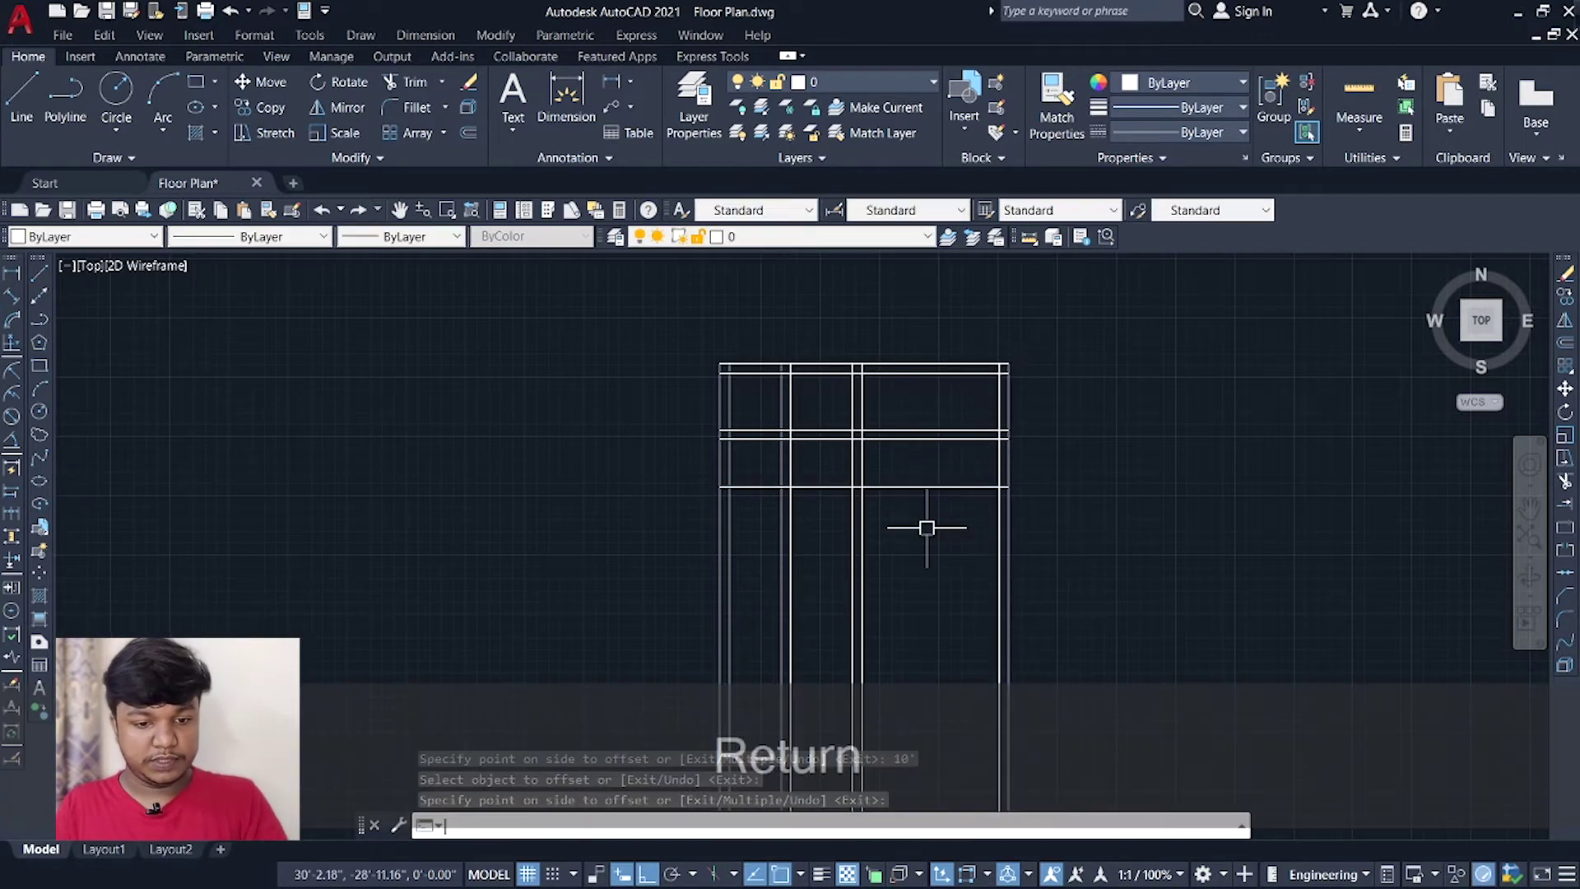
scroll(918, 477, down, 2)
text(jo)
key(BackSpace)
key(BackSpace)
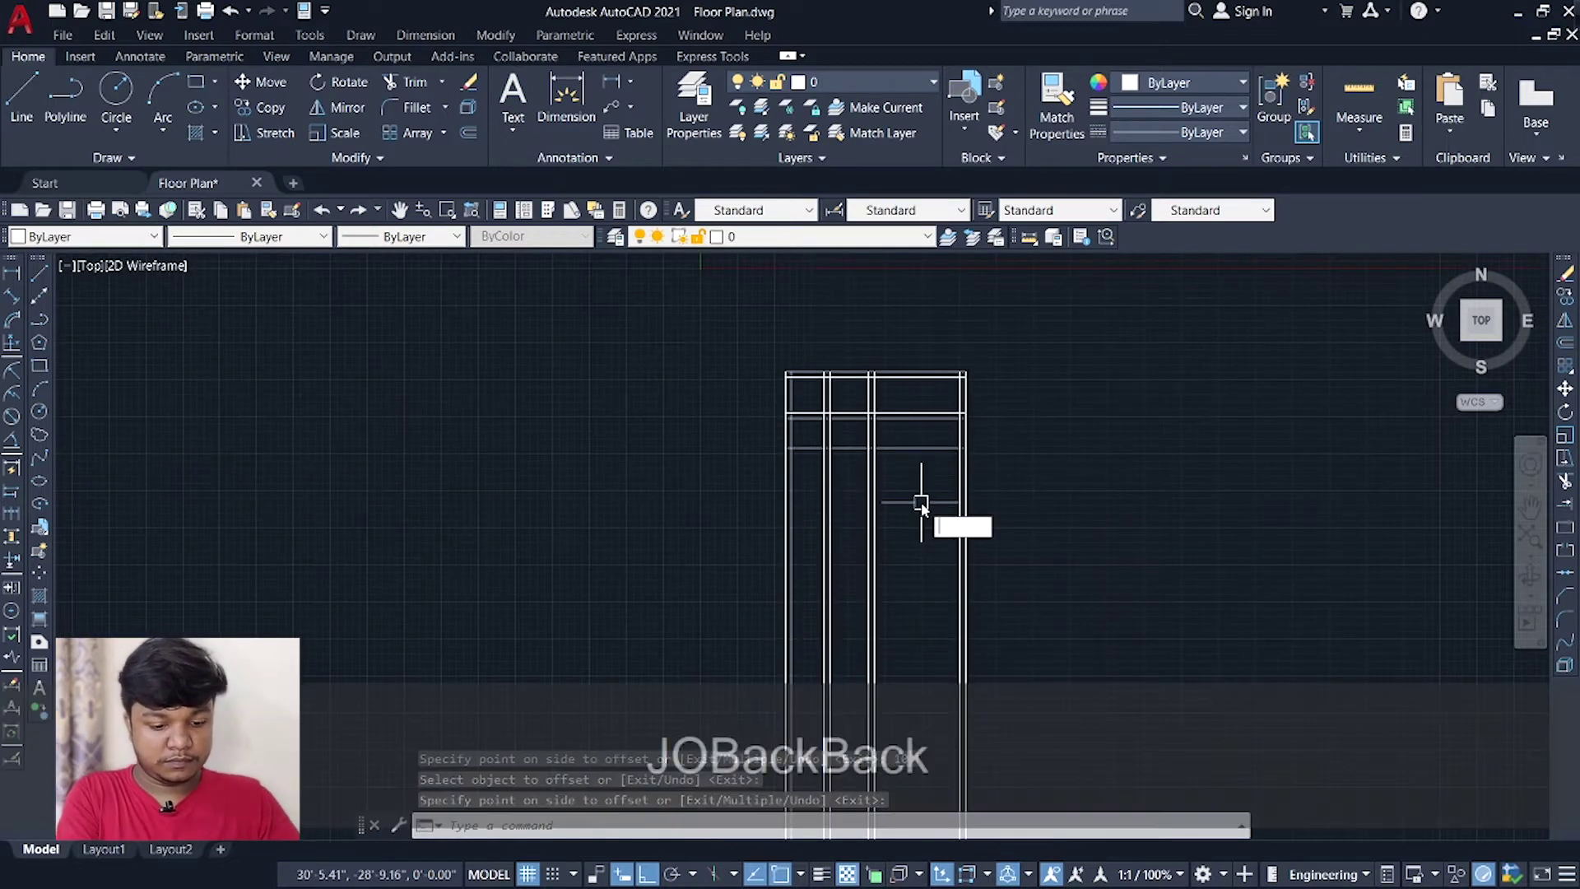
Offset the new horizontal line 10" downward to form the third horizontal wall.
text(of)
key(Return)
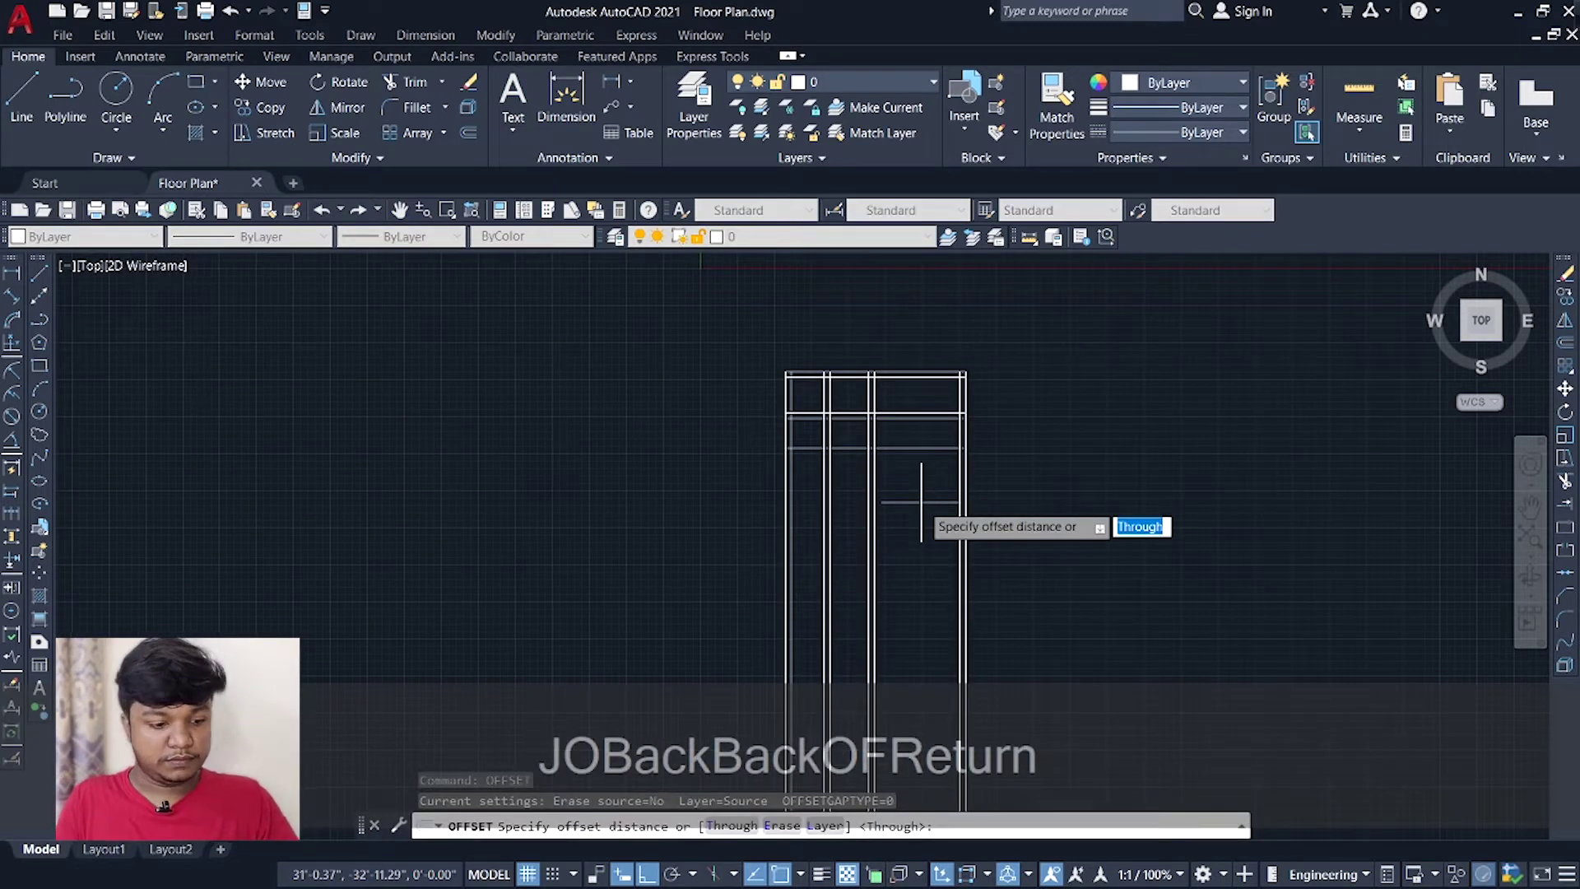
text(10)
key(Return)
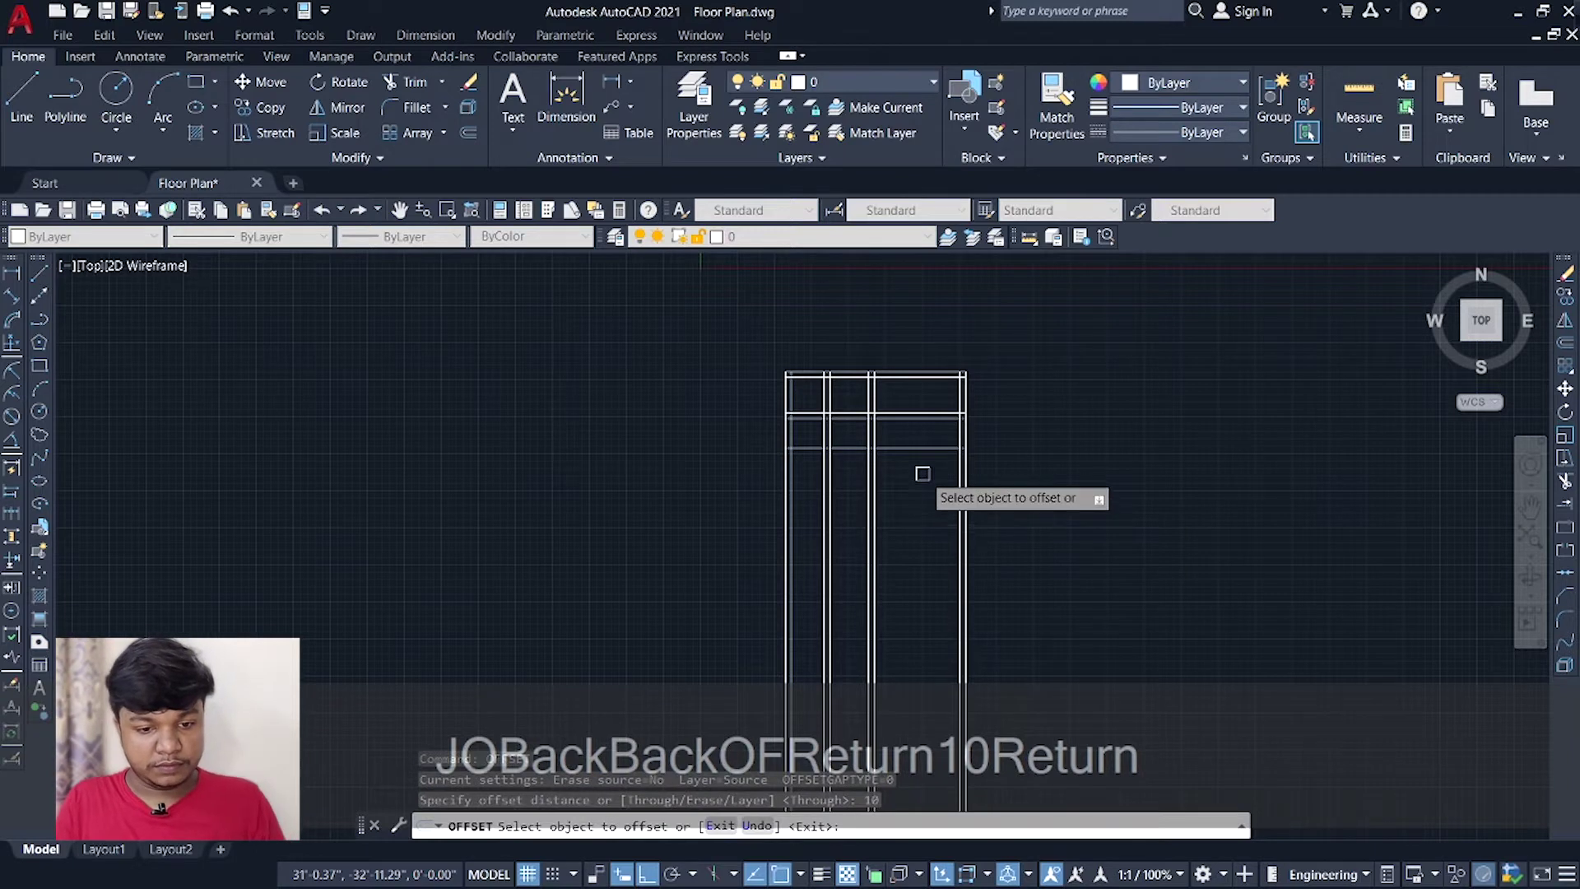
scroll(923, 474, up, 2)
click(966, 486)
click(960, 567)
middle_drag(961, 564, 993, 581)
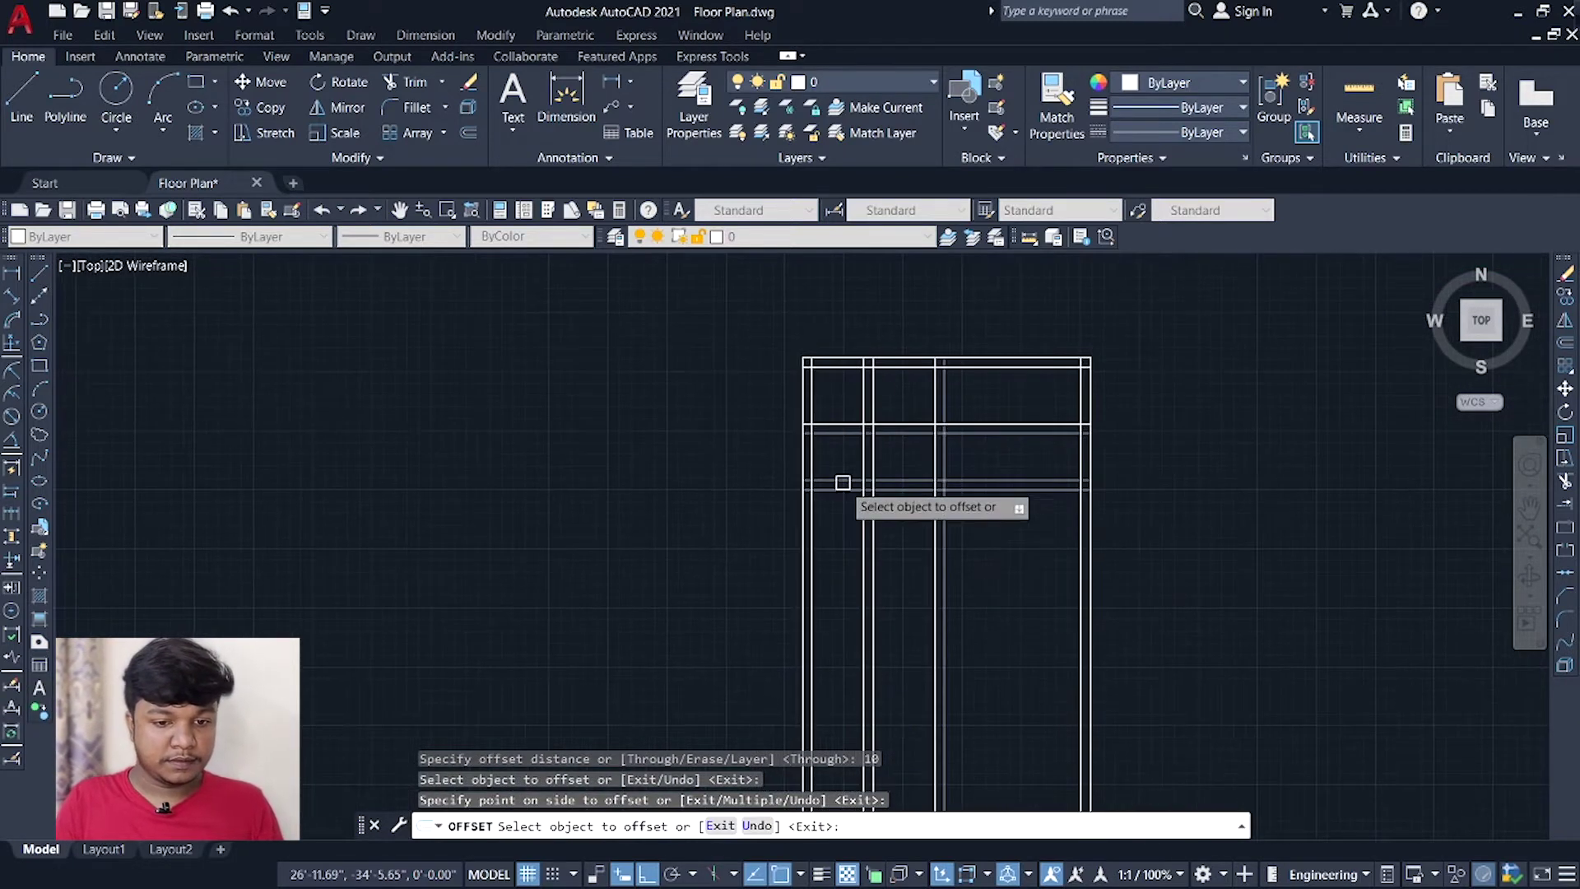
Offset the lower line of the second horizontal wall 11'3" downward.
click(842, 433)
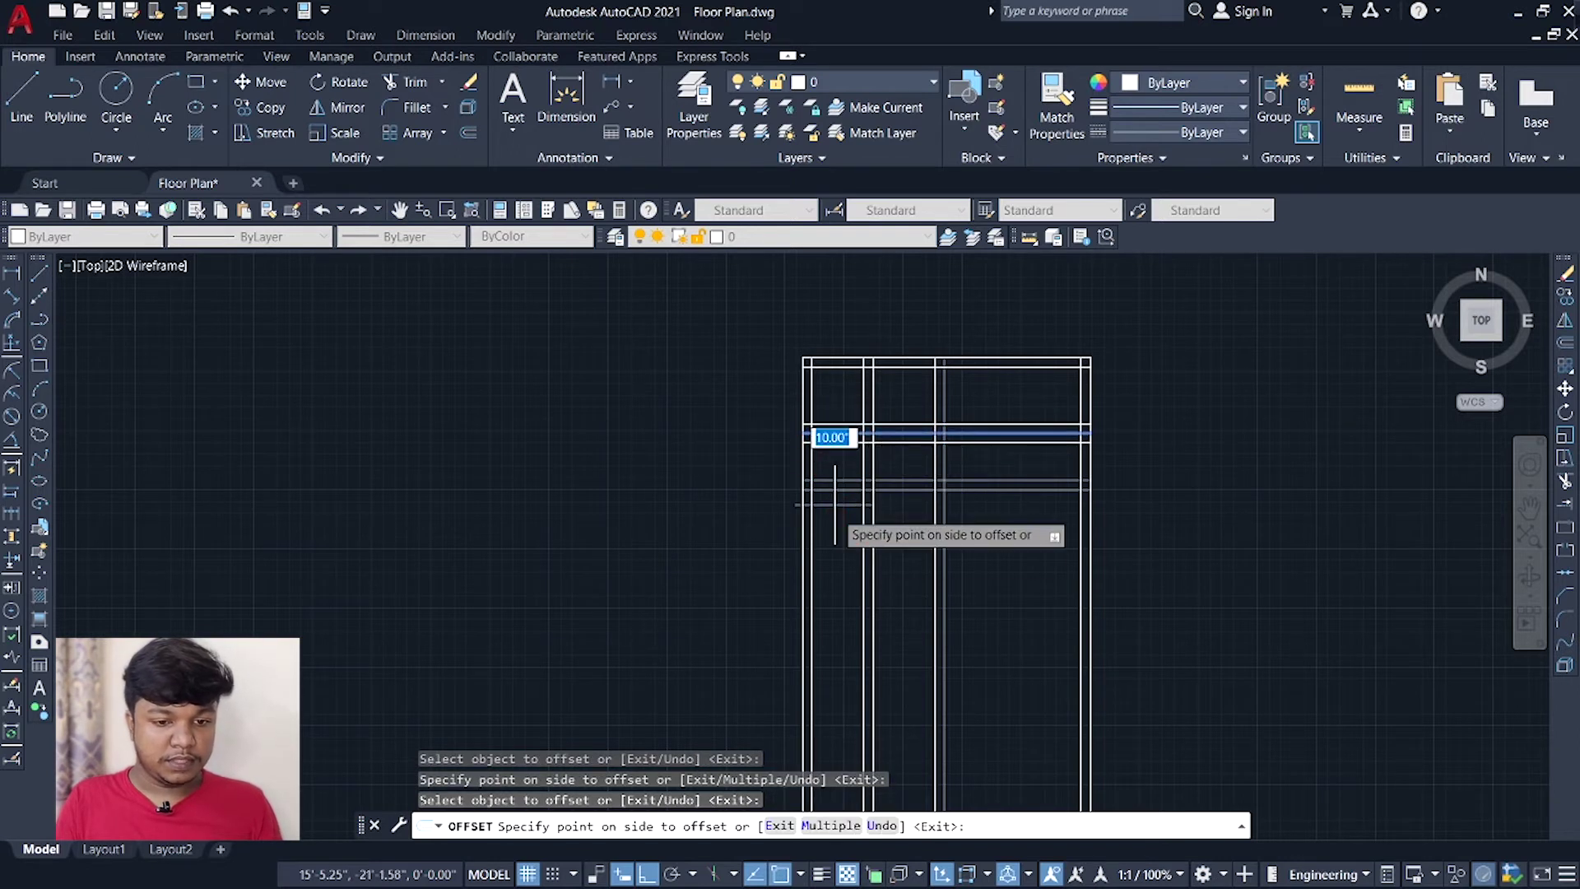
text(11'3)
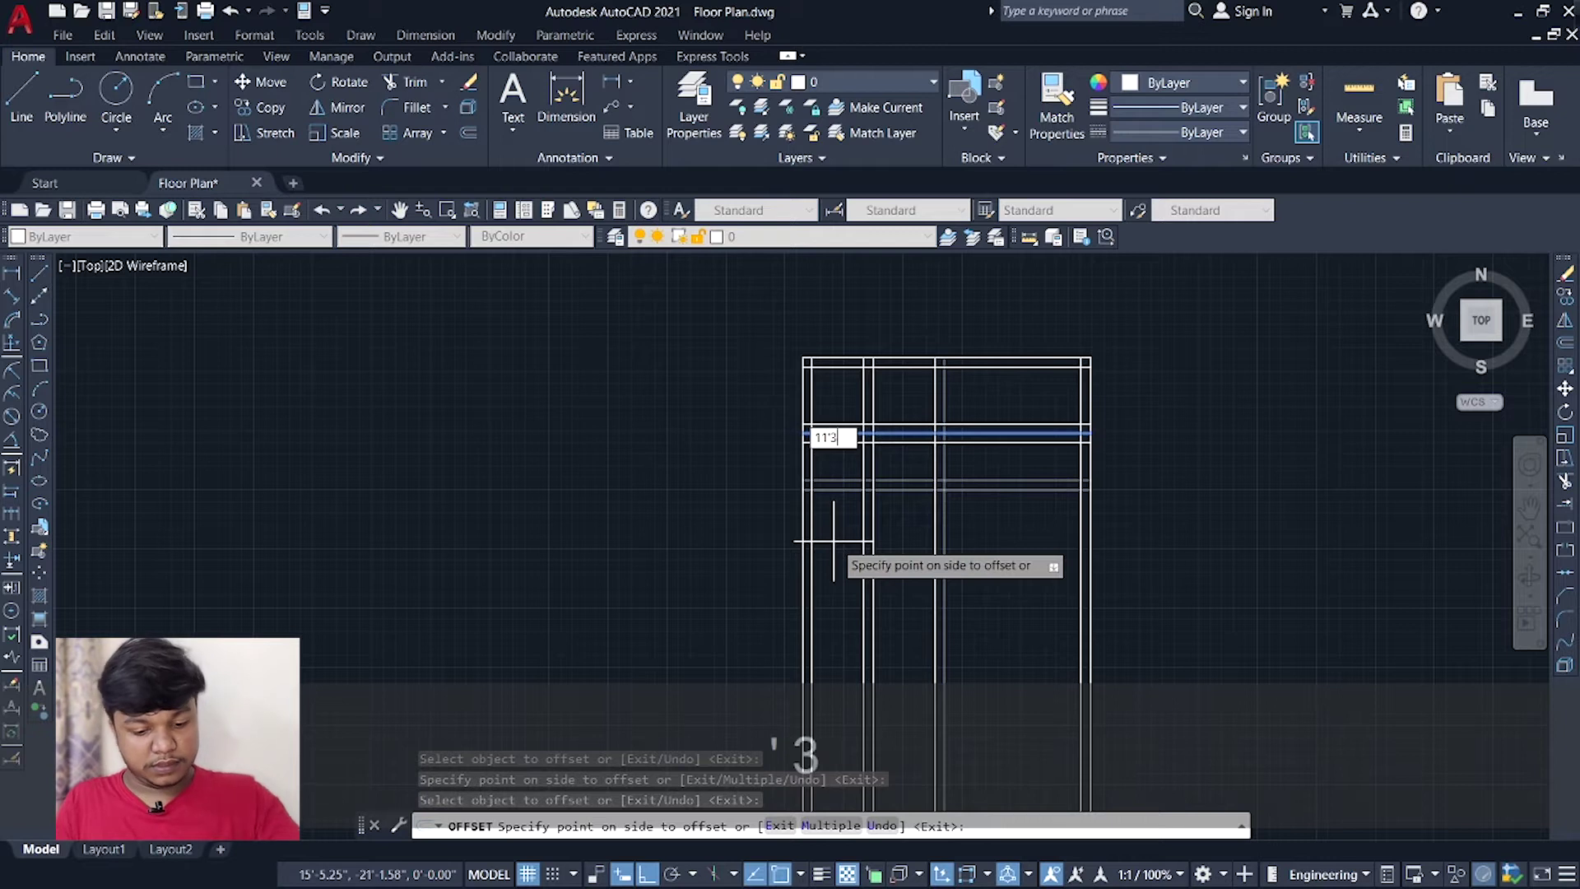
text(")
key(Return)
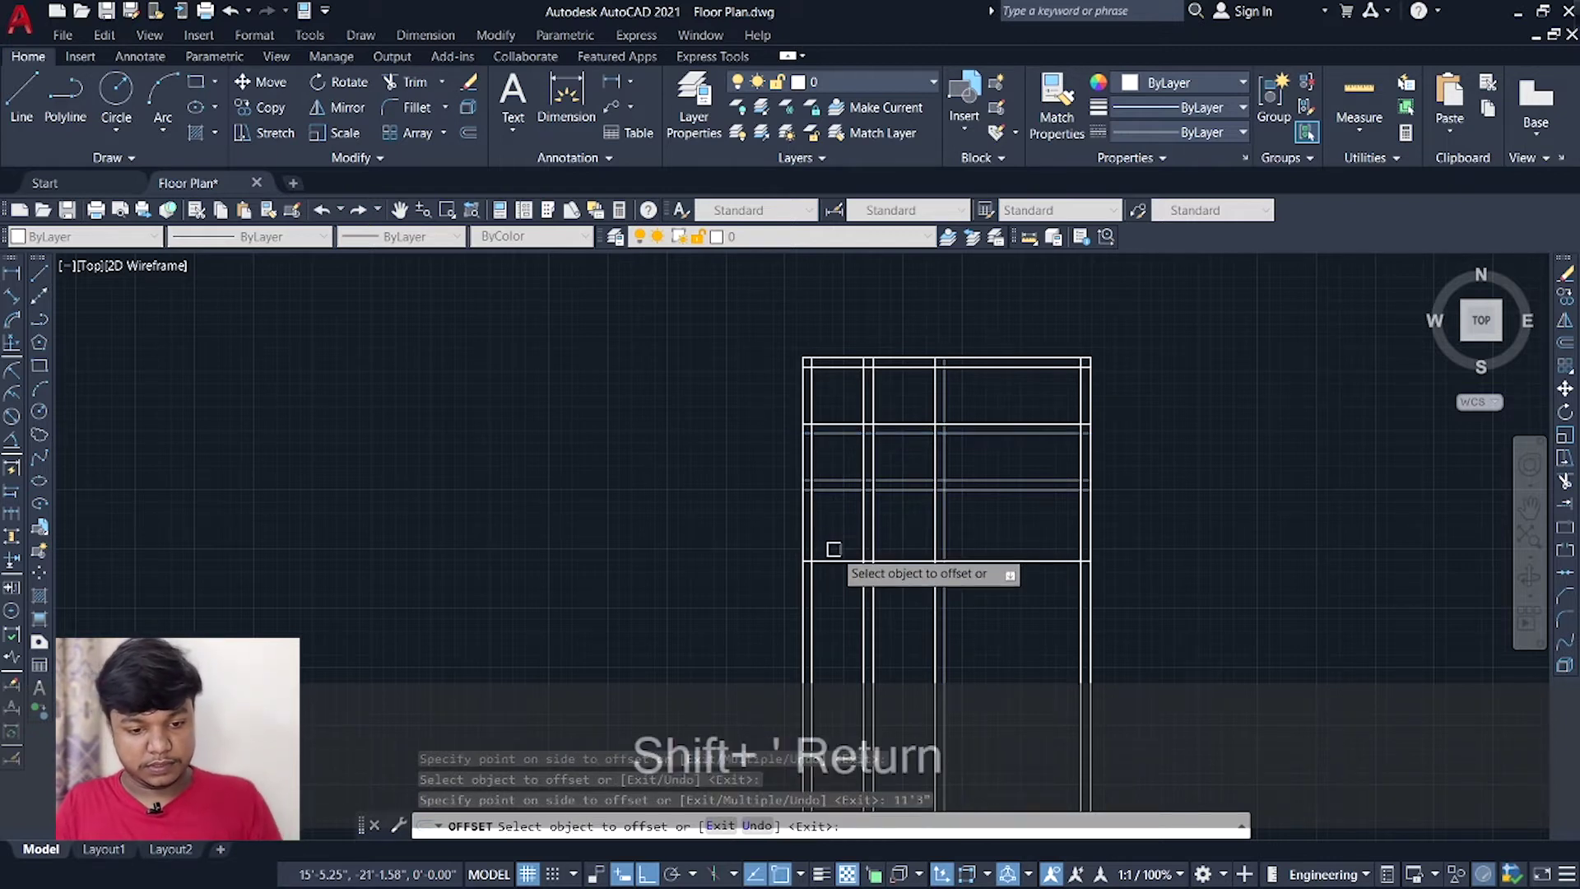
Try offsetting the lowest horizontal line 10' downward and undo that offset.
click(834, 576)
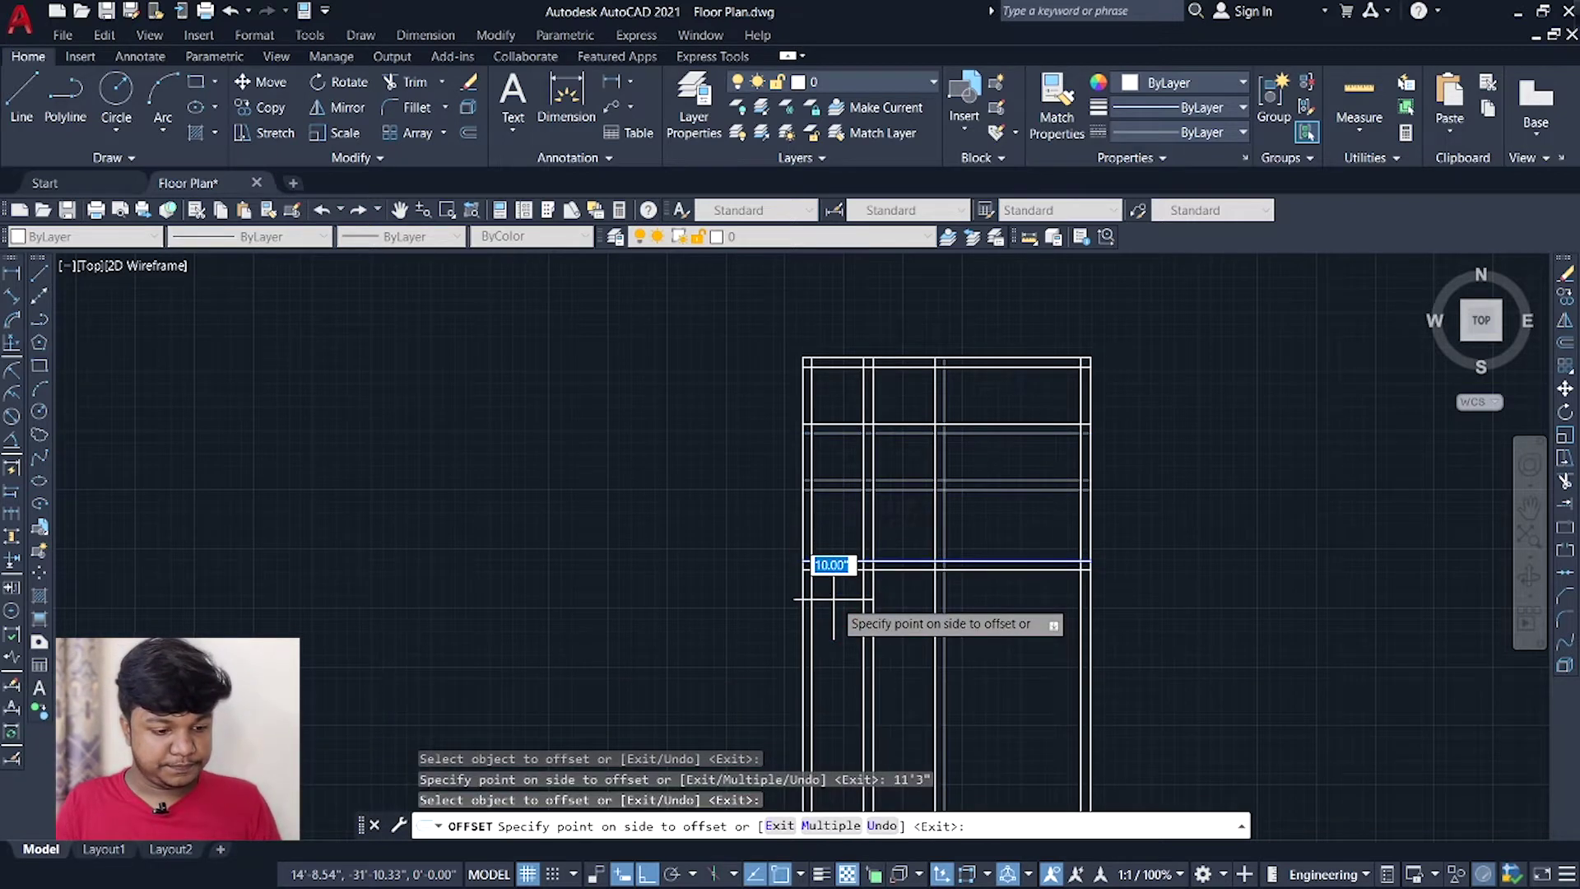
text(10')
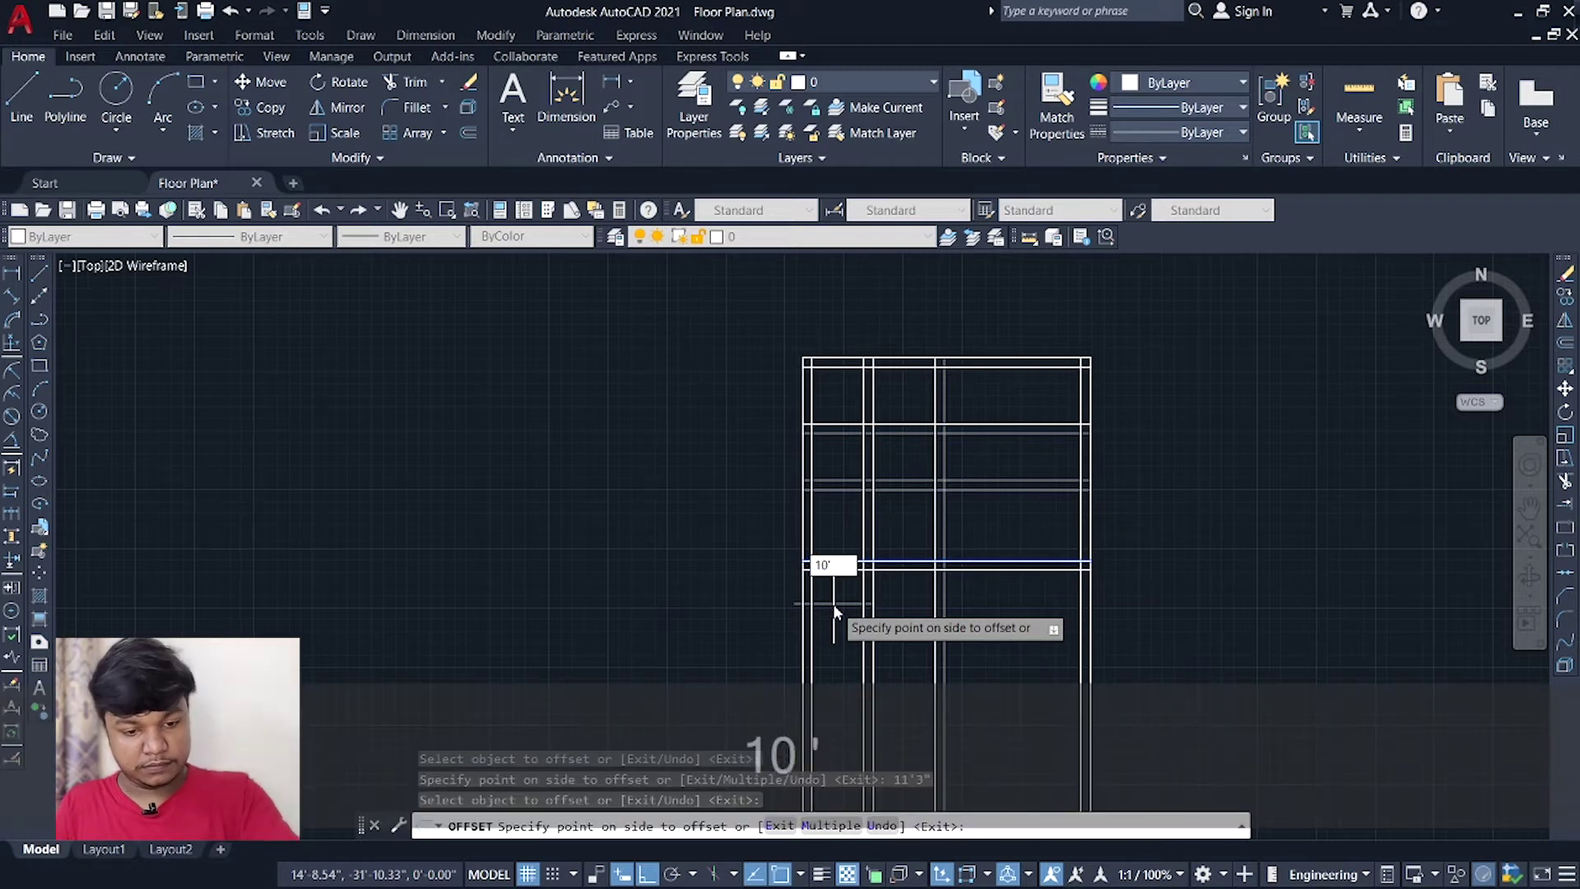
key(Return)
key(ctrl+z)
Offset the lowest horizontal line 10" downward to form the fourth horizontal wall.
click(838, 554)
scroll(827, 535, up, 2)
Offset the fourth horizontal wall's lower line 5' downward, and offset the resulting line 10" downward to form the bottom wall.
click(818, 499)
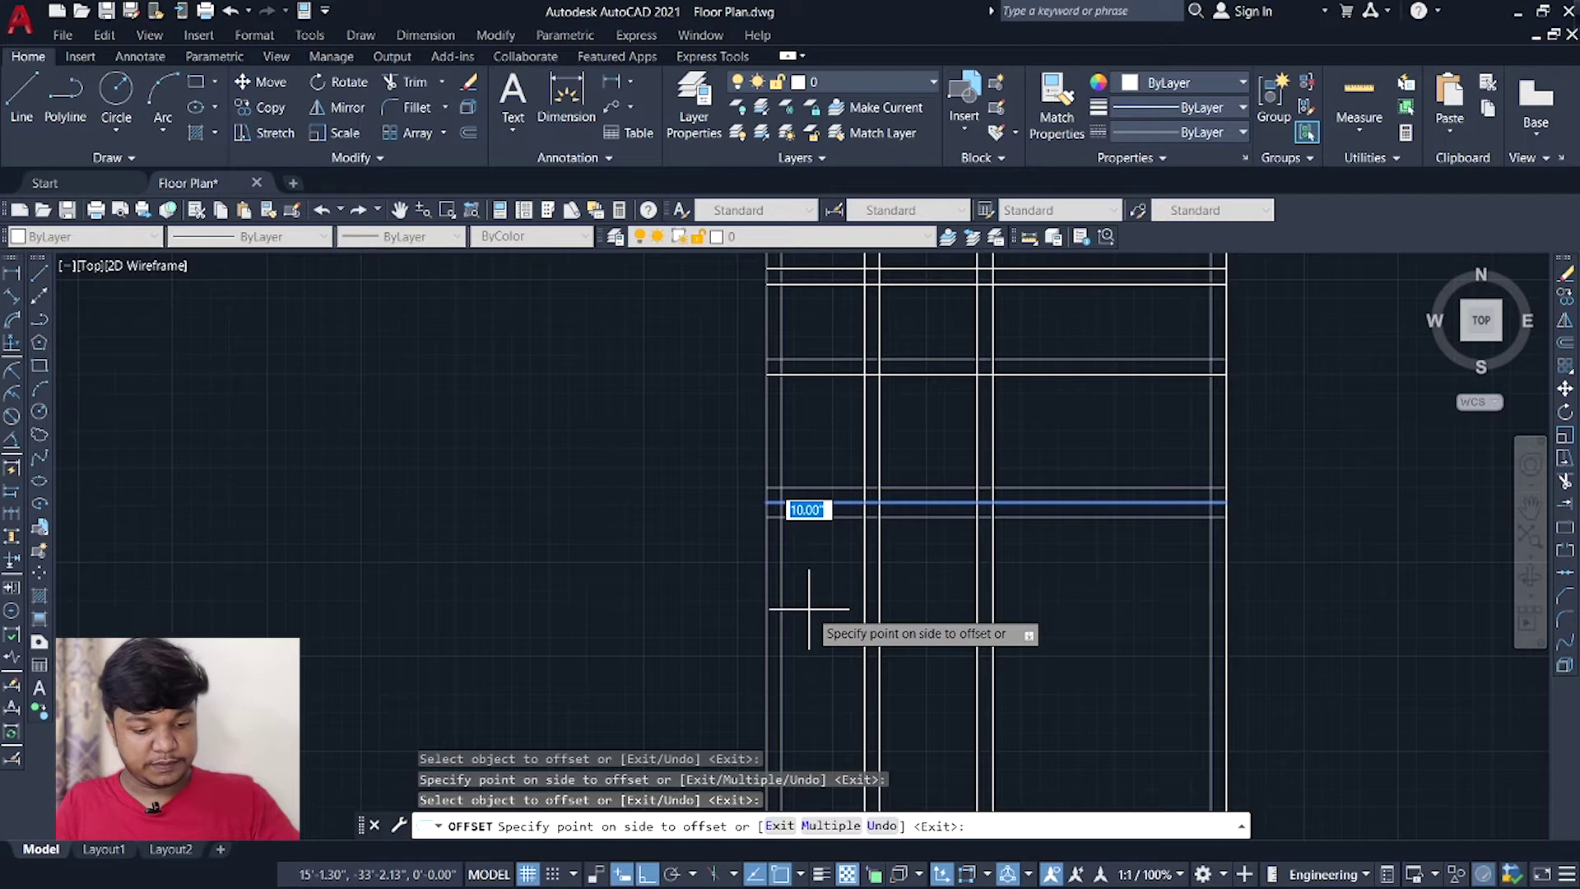
text(5')
key(Return)
click(806, 594)
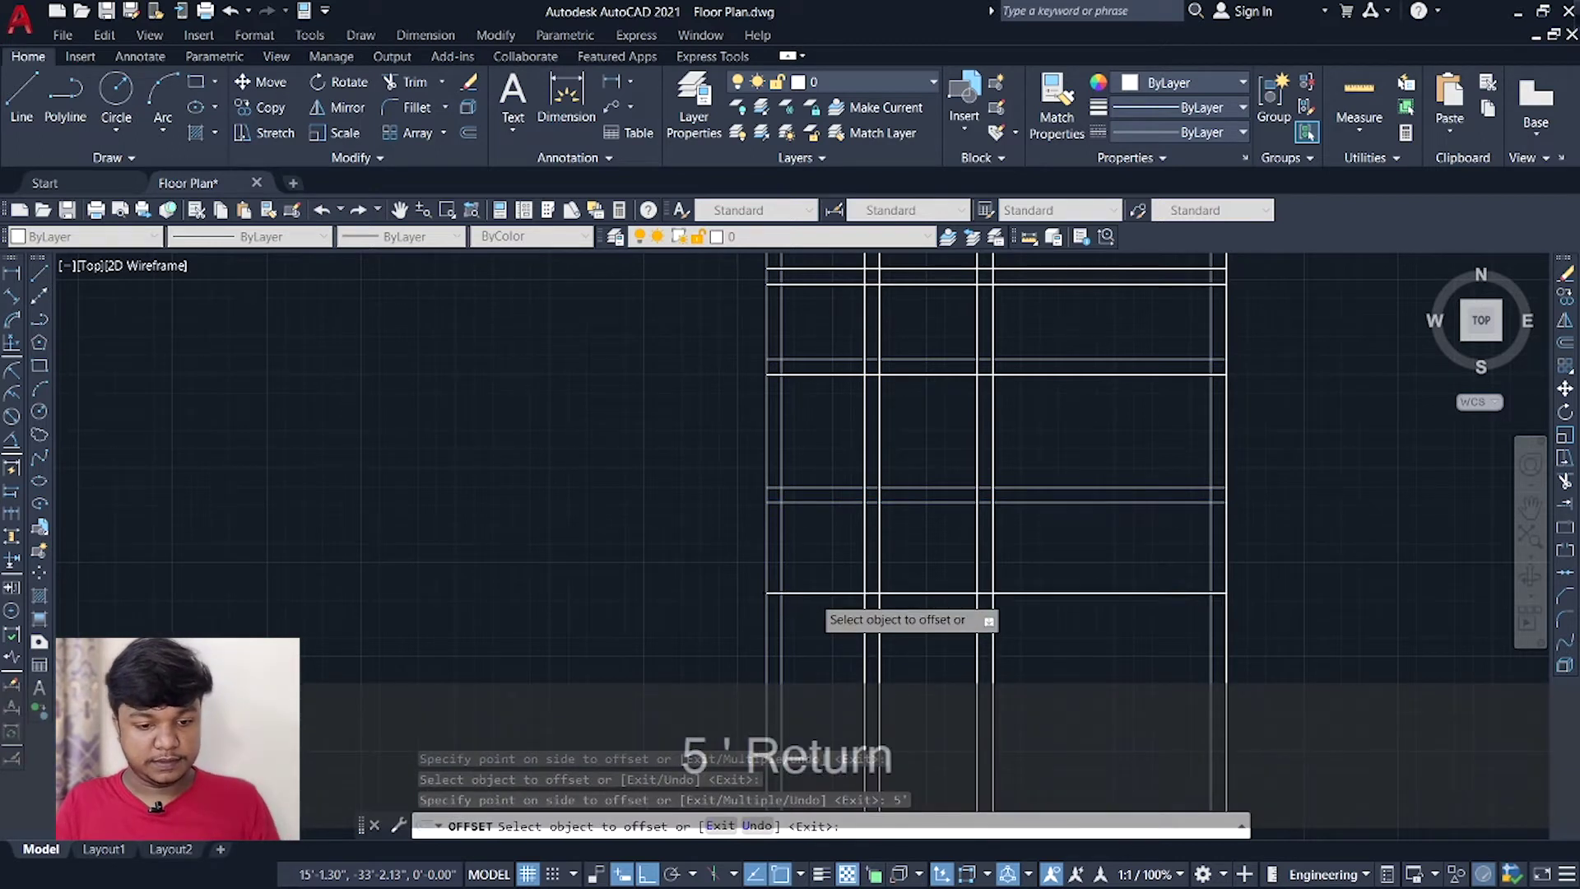
click(946, 680)
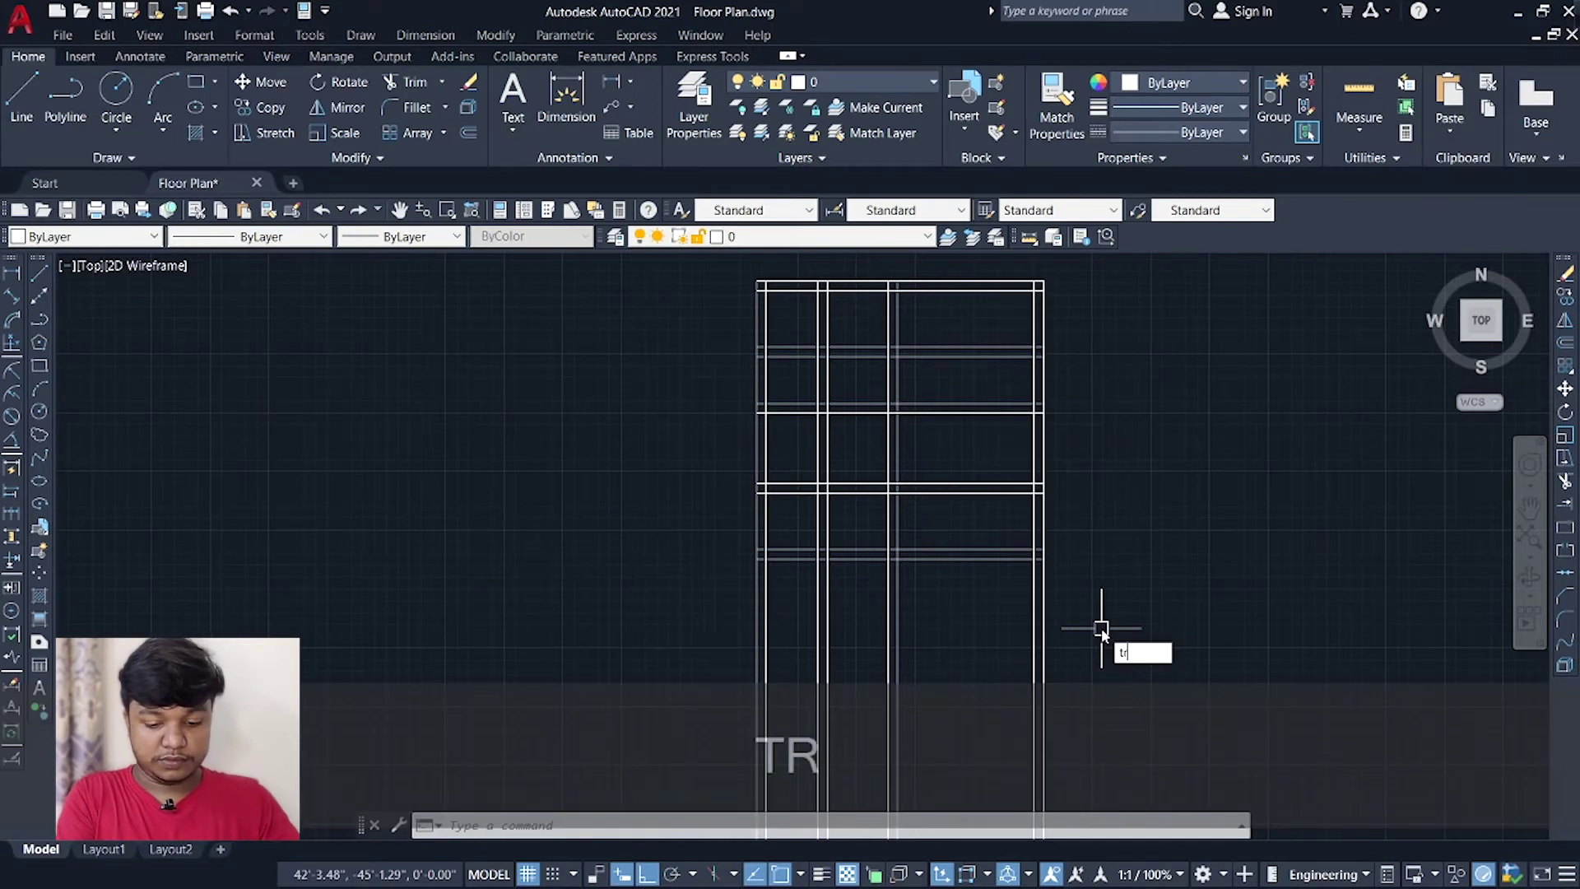
Trim the vertical lines below the bottom wall and the second horizontal wall's lines between the third and rightmost vertical walls.
key(Return)
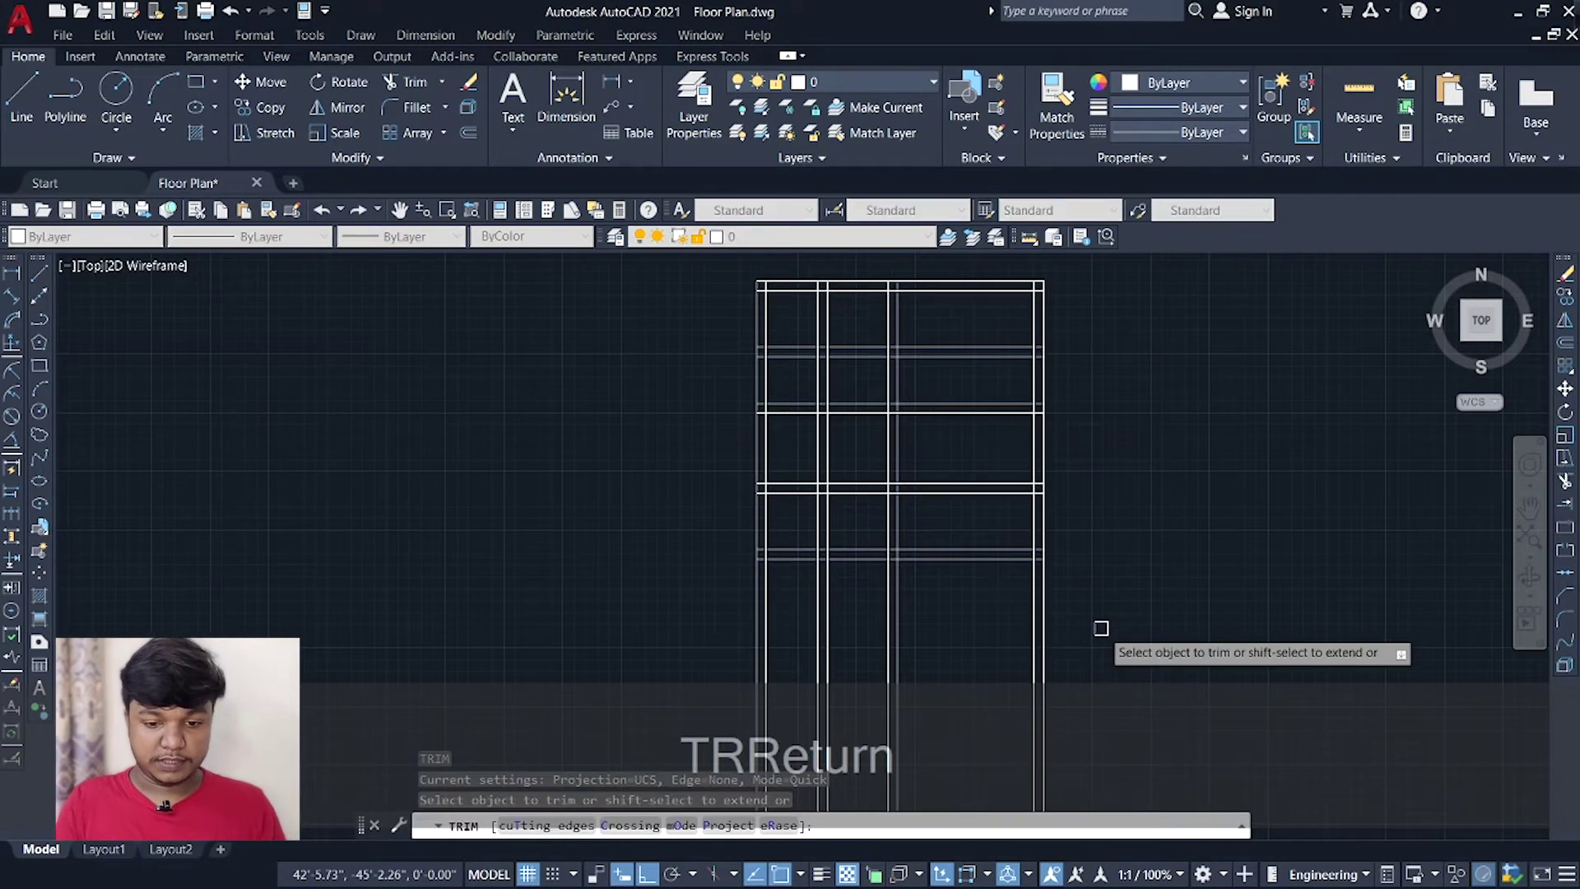
drag(1103, 631, 854, 643)
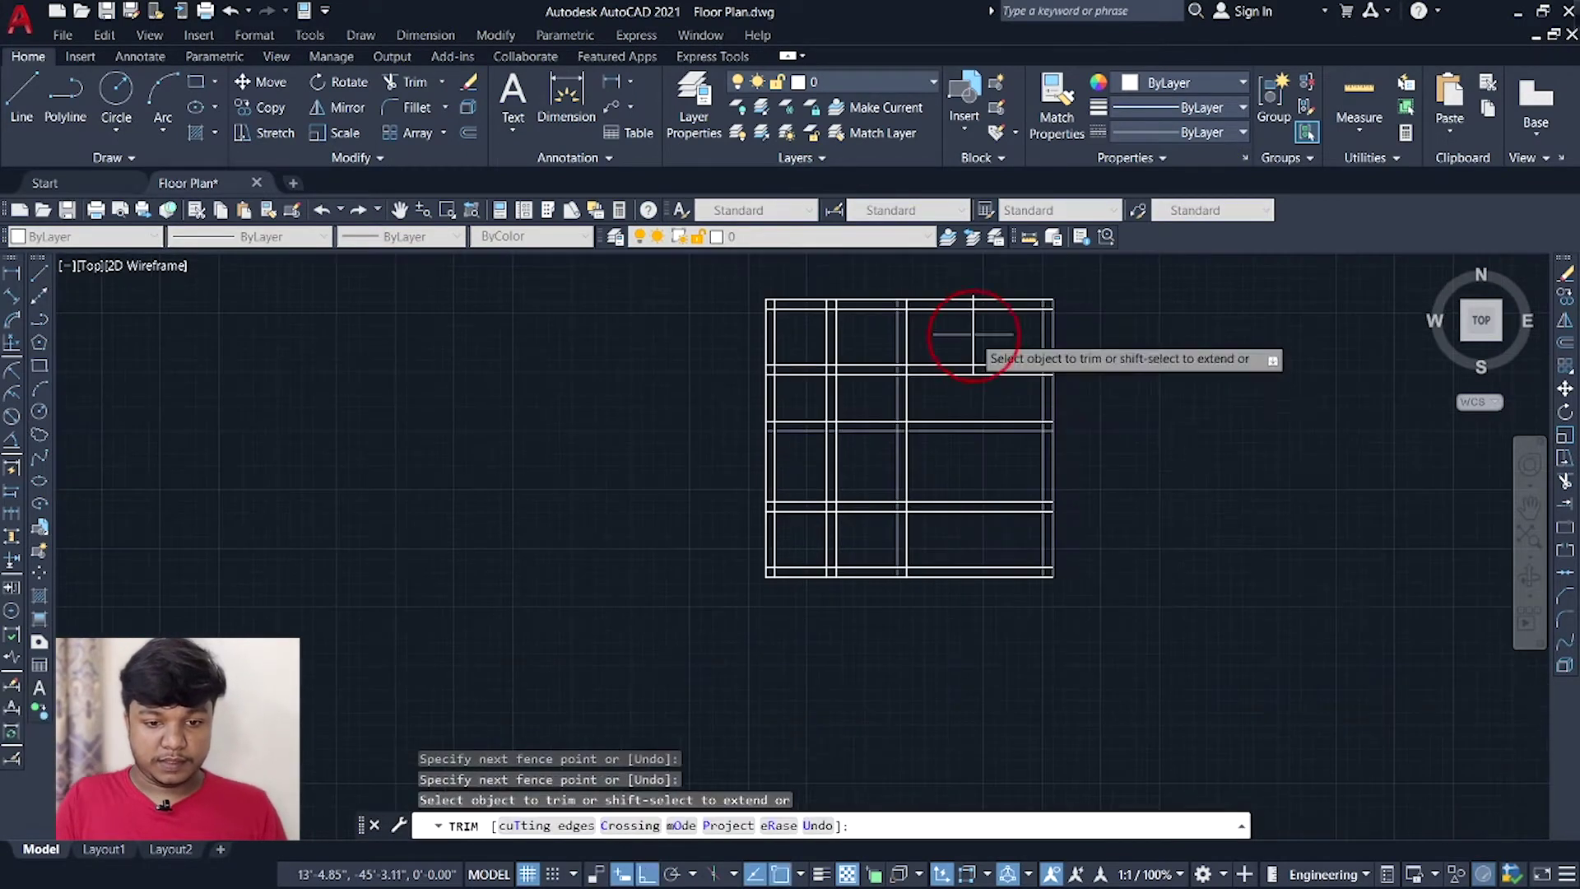
drag(976, 367, 981, 374)
mouse_move(965, 372)
middle_down()
mouse_move(1006, 377)
mouse_move(987, 413)
mouse_move(1005, 416)
middle_up()
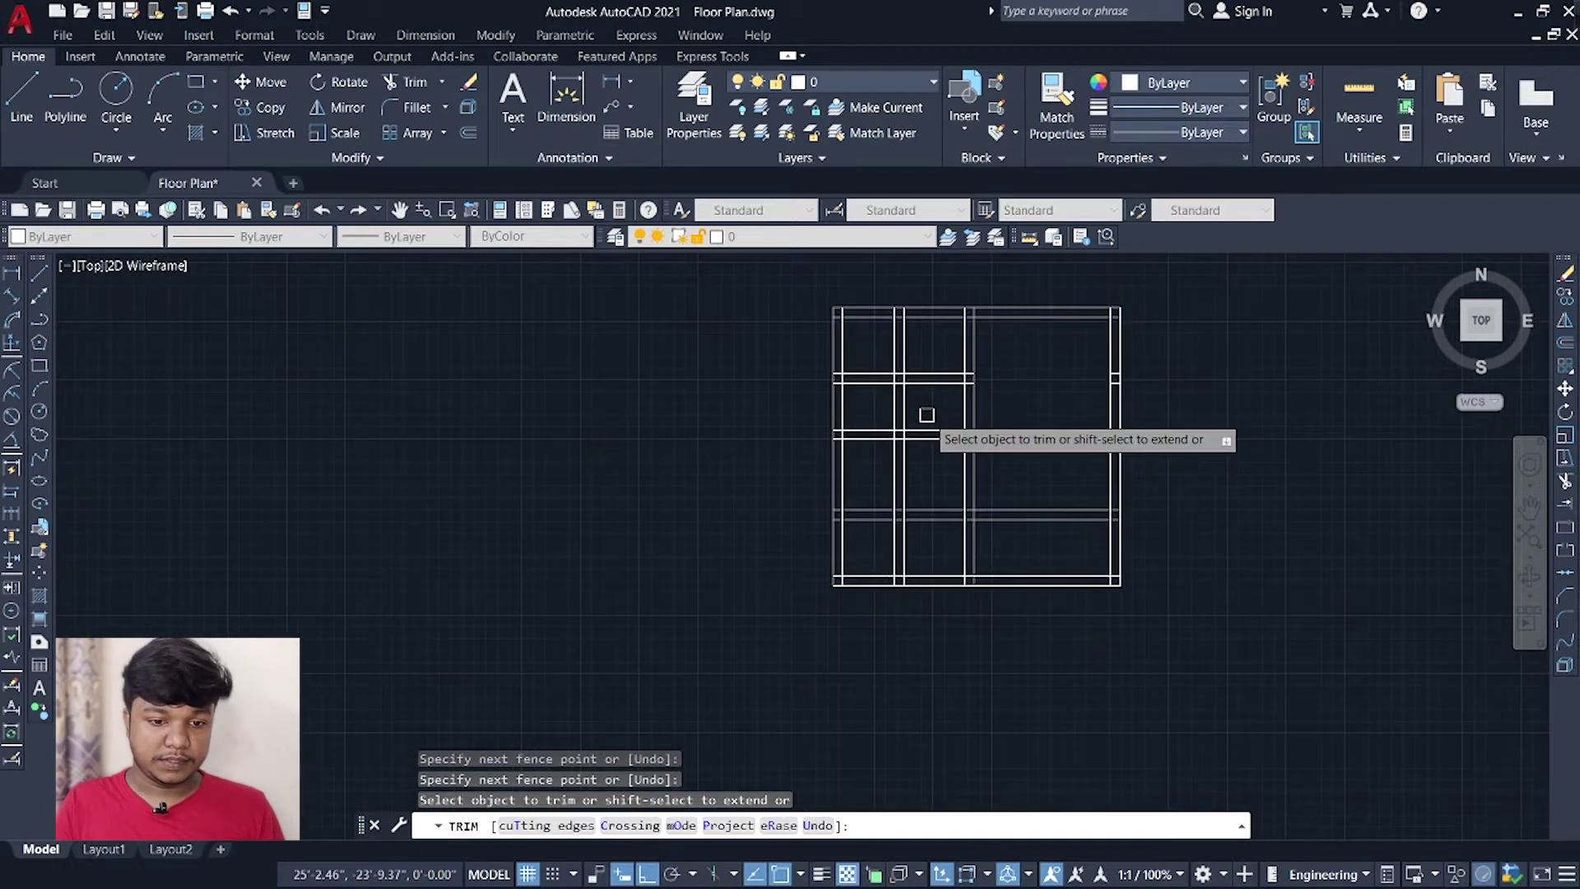
Trim the third horizontal wall and second vertical wall lines inside the area between the second and fourth horizontal walls, left of the third vertical wall.
mouse_move(925, 415)
mouse_down()
mouse_move(884, 406)
mouse_move(901, 436)
mouse_up()
click(903, 436)
middle_drag(904, 435, 898, 404)
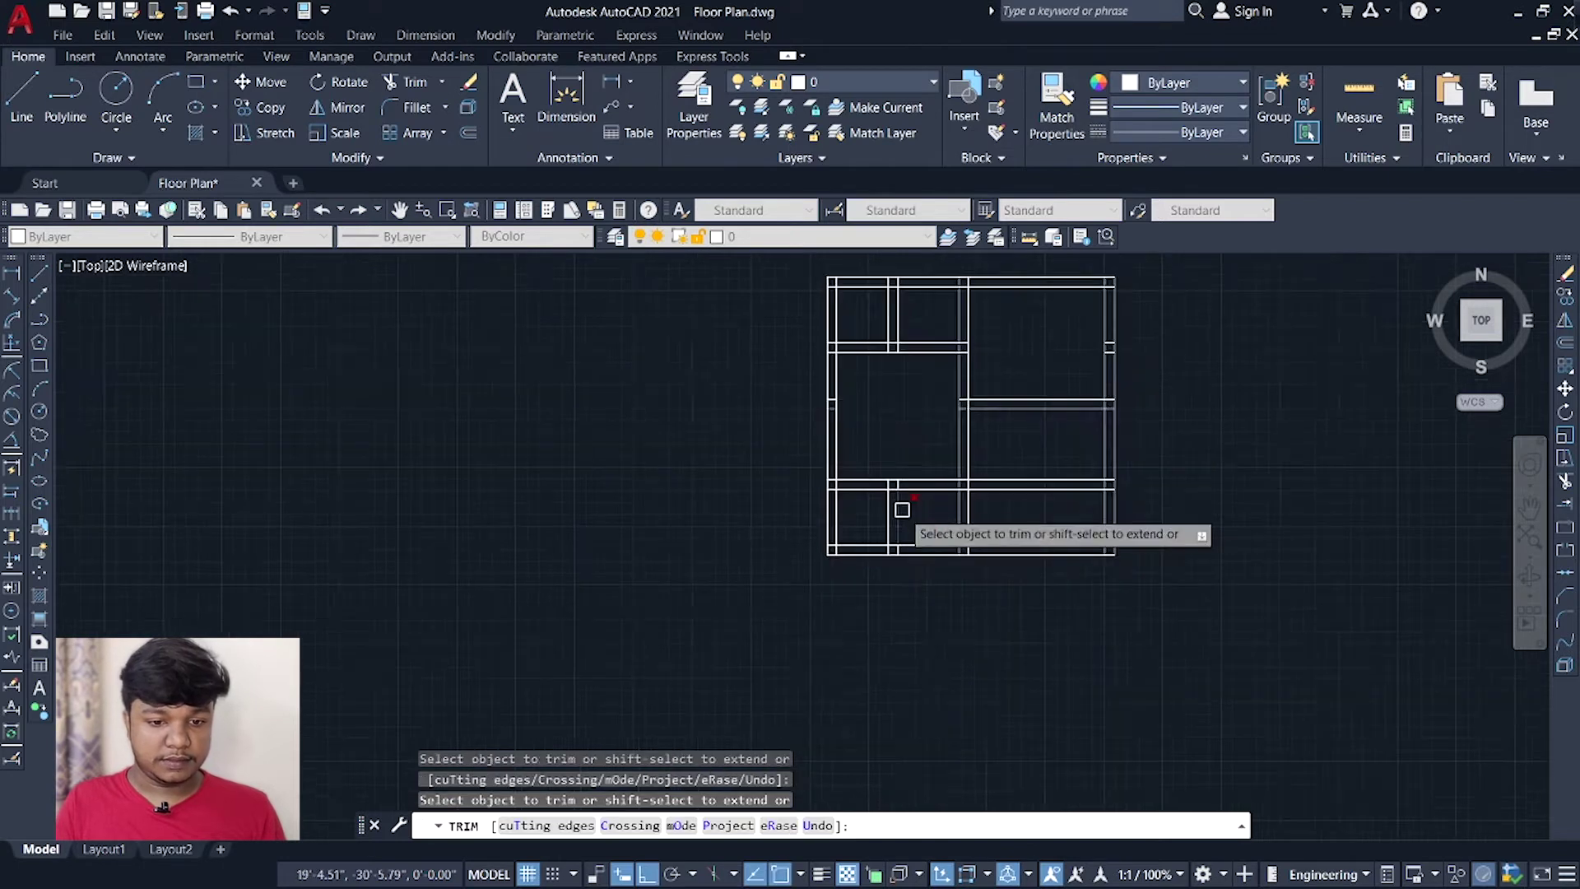
Trim the second vertical wall below the fourth horizontal wall, and the fourth horizontal wall between the third and rightmost vertical walls.
mouse_move(903, 512)
mouse_down()
mouse_move(886, 508)
mouse_move(896, 515)
mouse_up()
drag(1041, 506, 1045, 462)
middle_drag(996, 484, 991, 540)
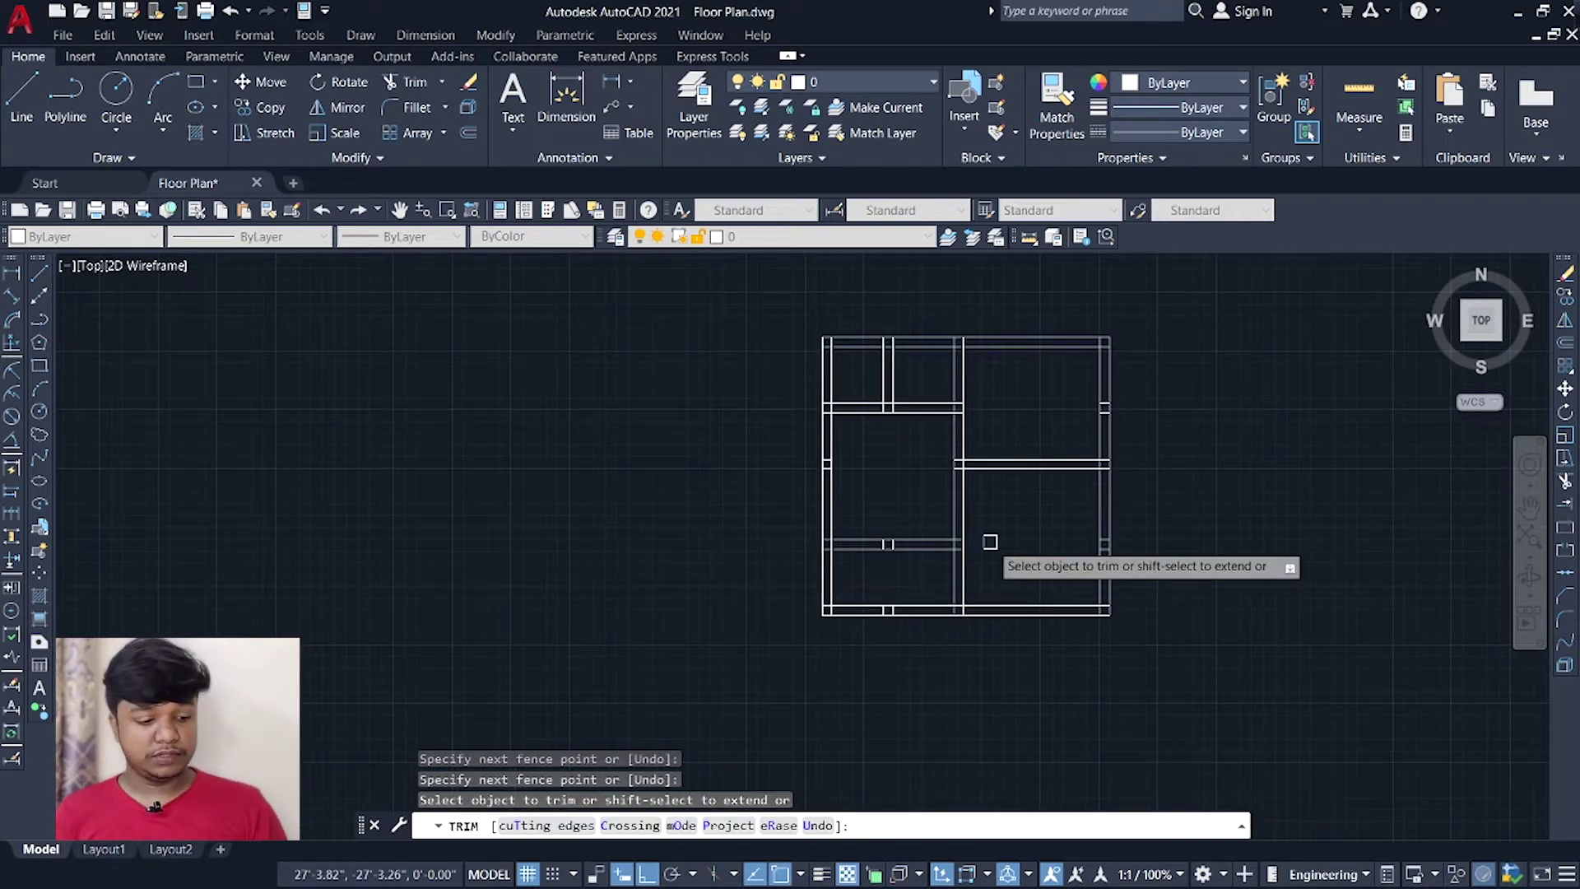
key(Escape)
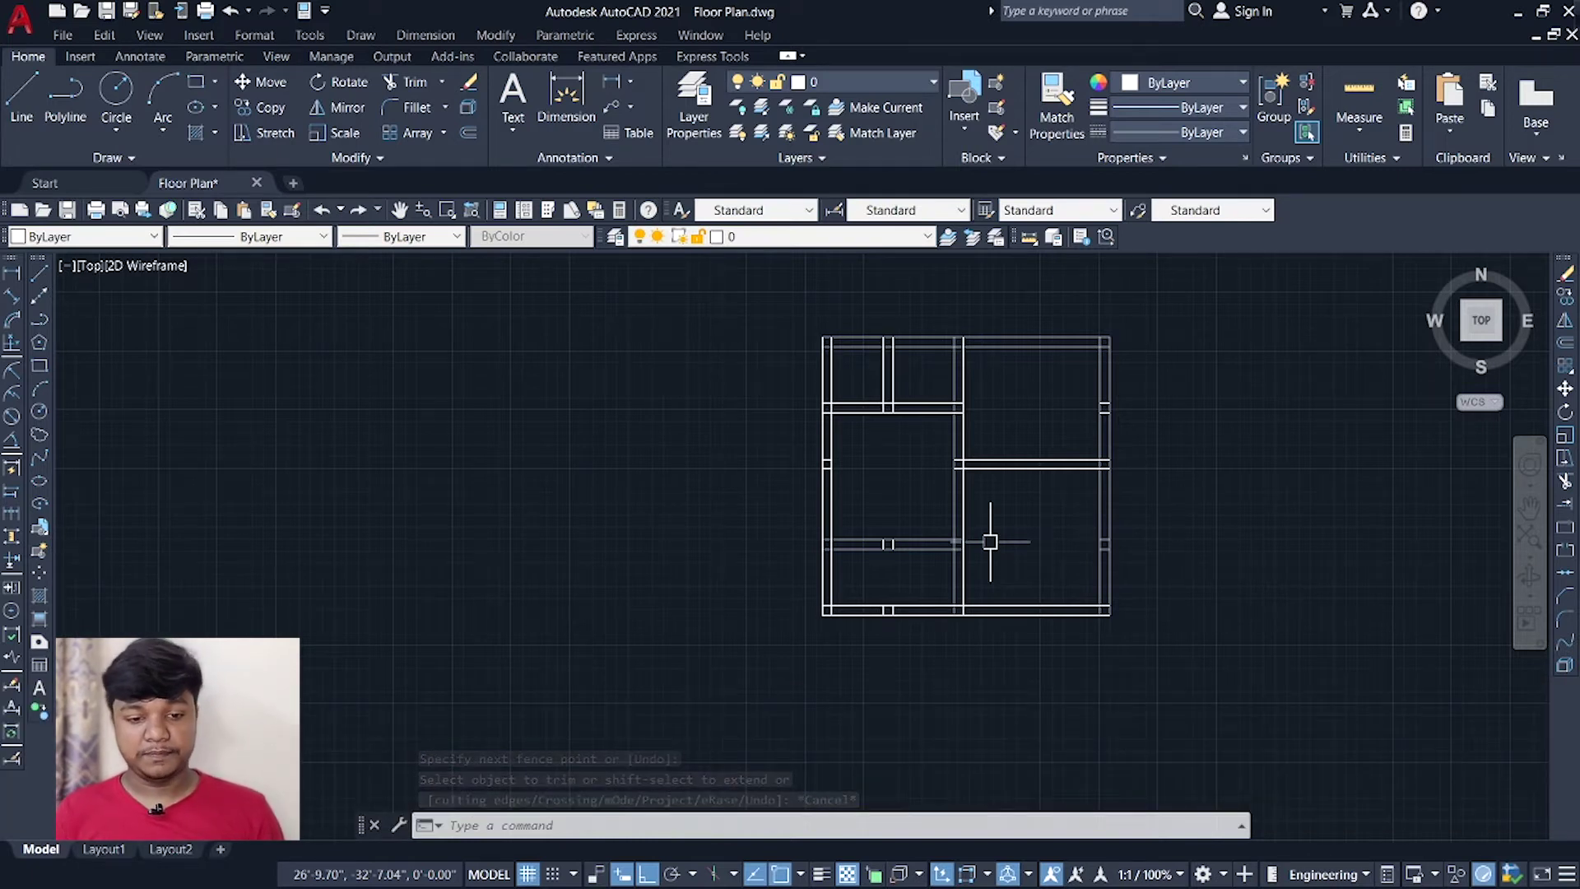
Draw a line from the second vertical wall 2.5' leftward along the second horizontal wall's upper edge and down across the wall thickness.
scroll(910, 482, up, 4)
middle_drag(910, 482, 946, 643)
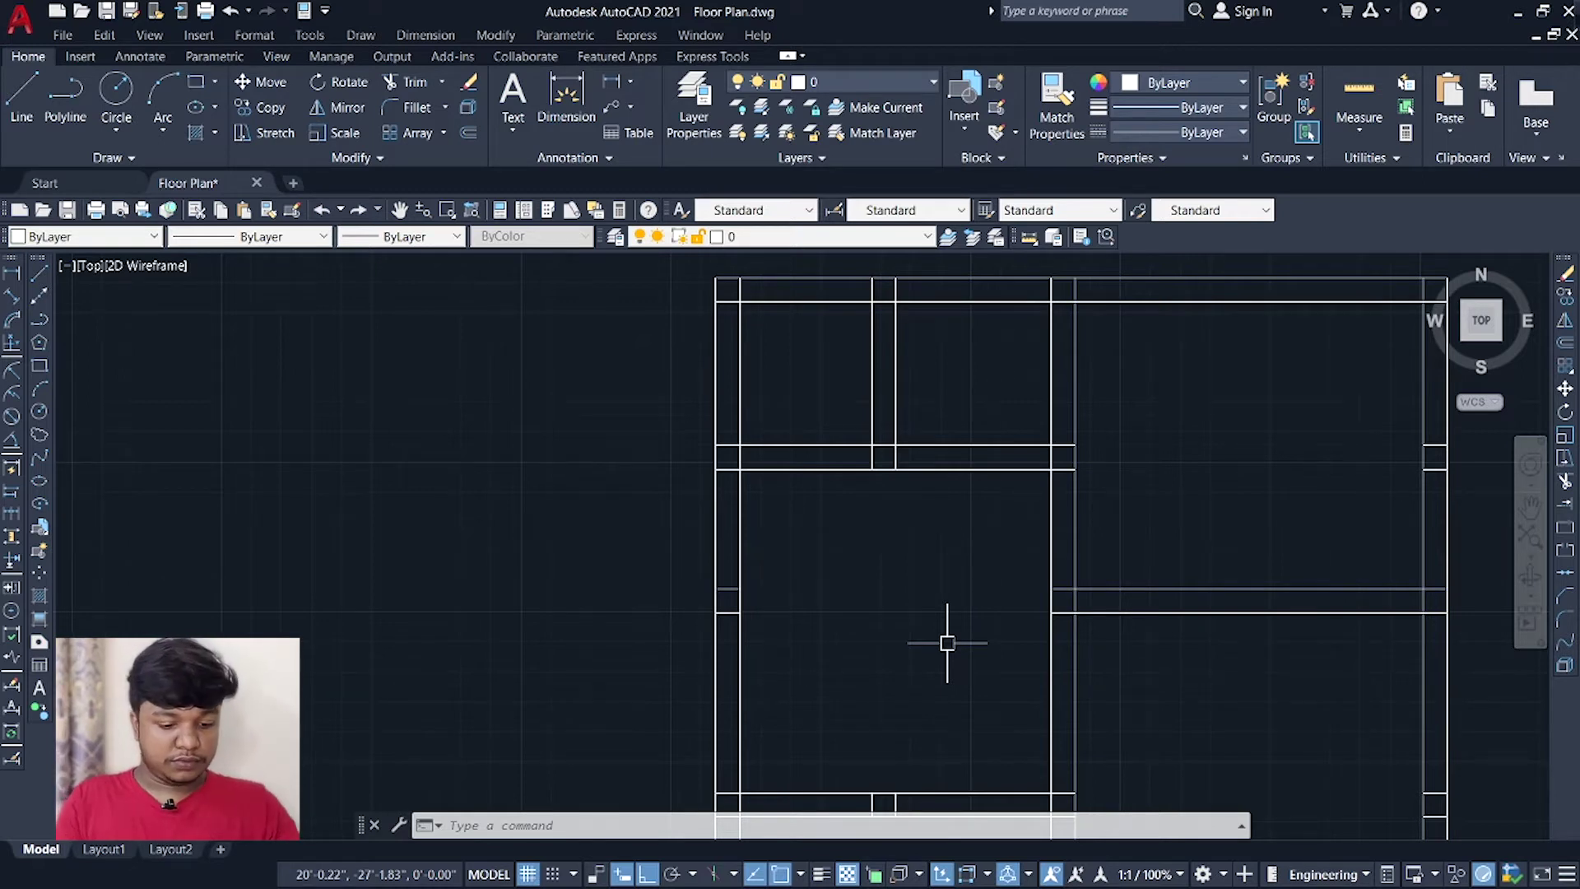
text(l)
key(Return)
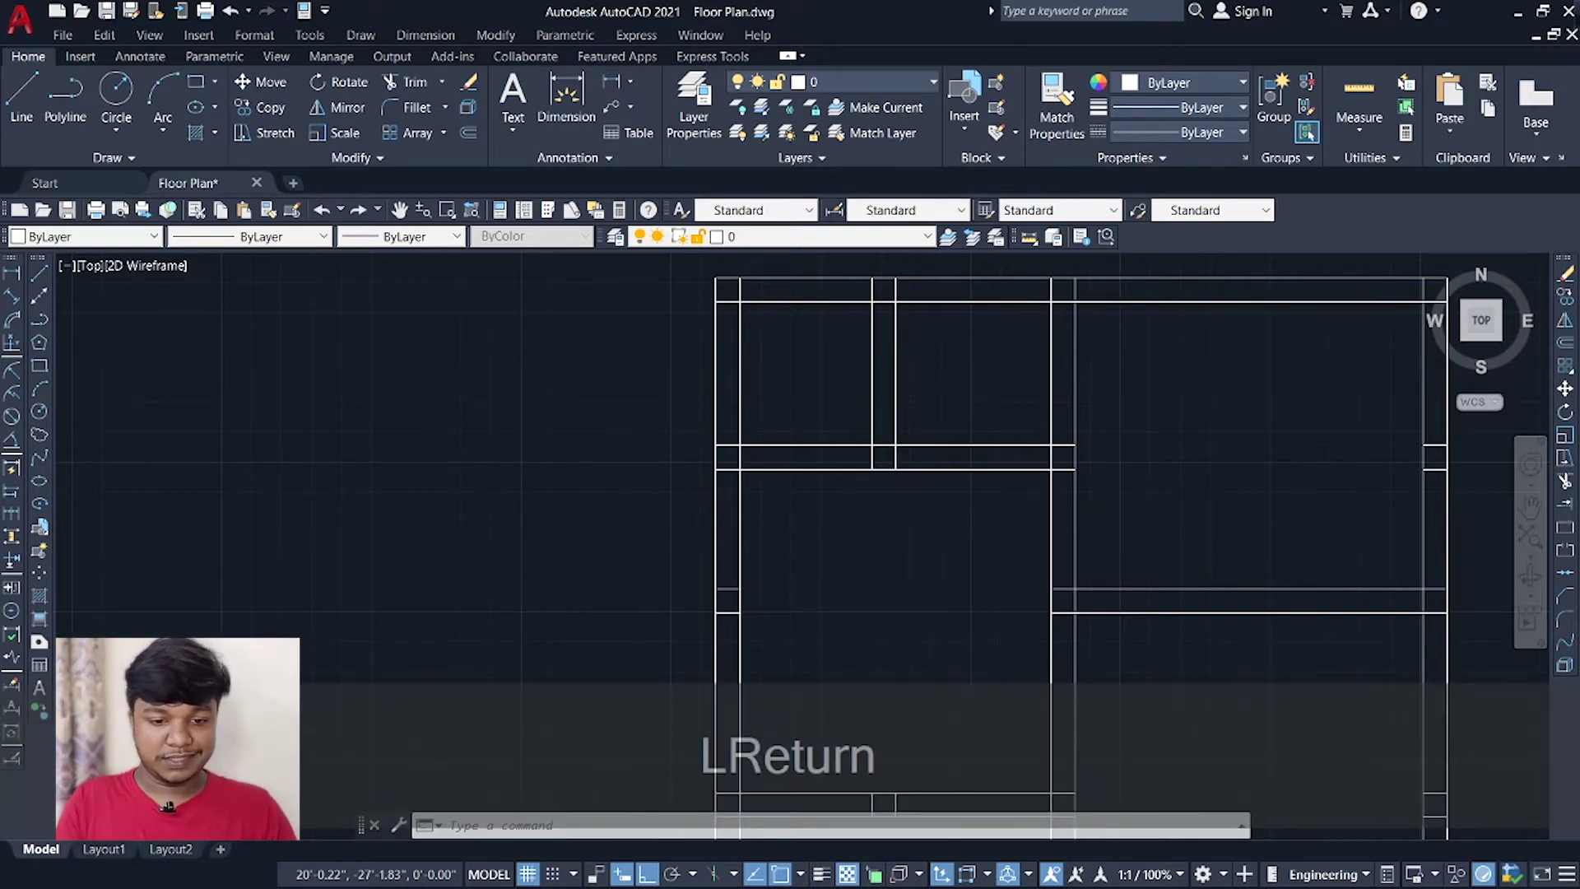
scroll(868, 451, up, 6)
click(887, 424)
text(3)
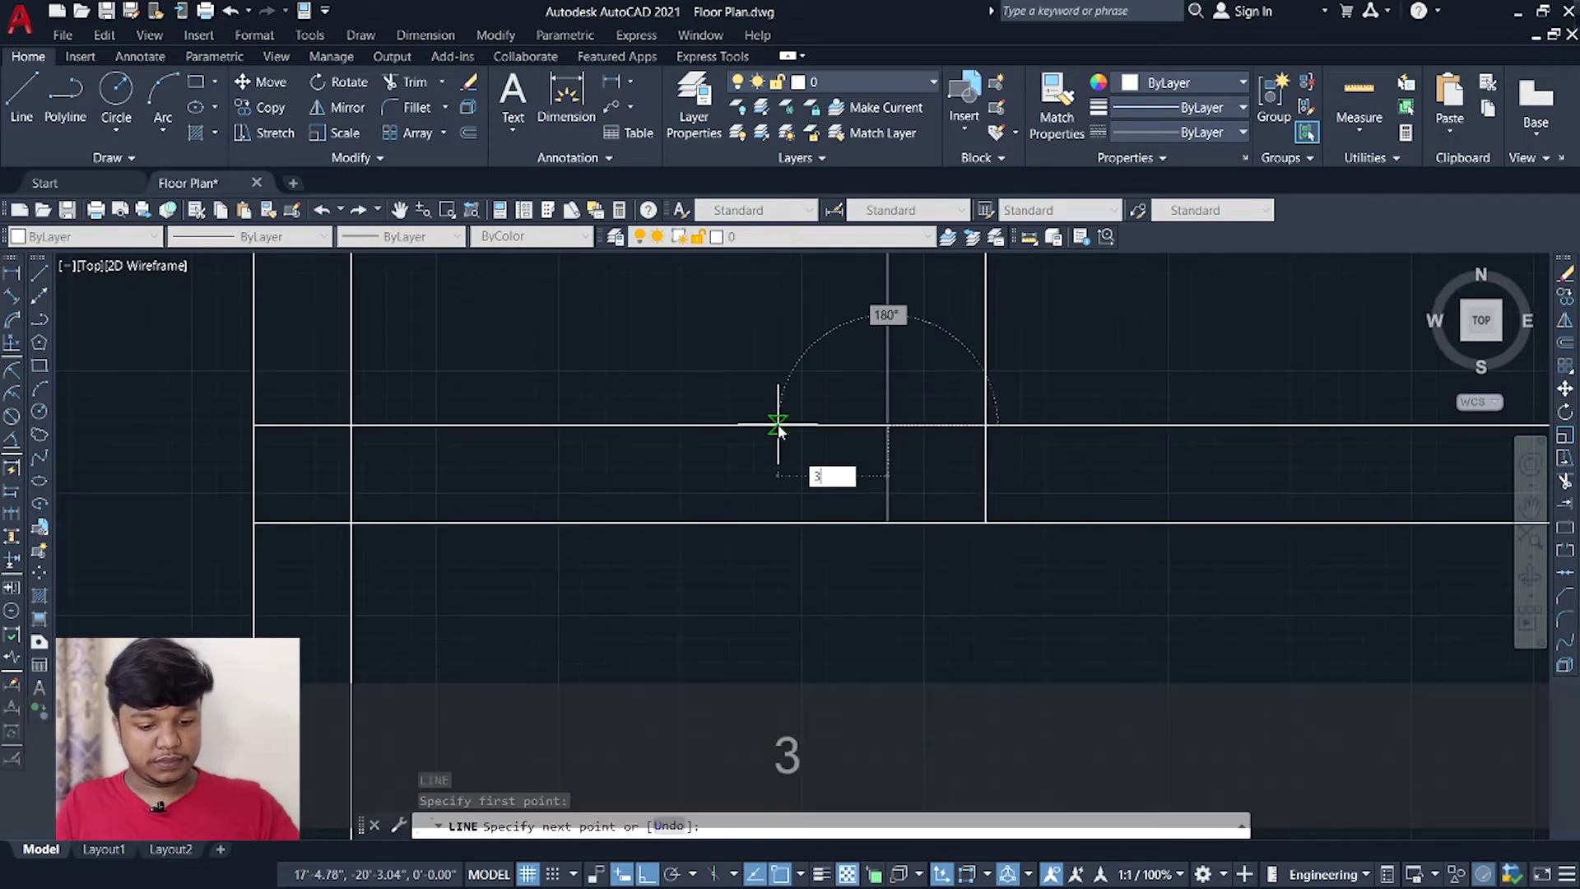
text(2)
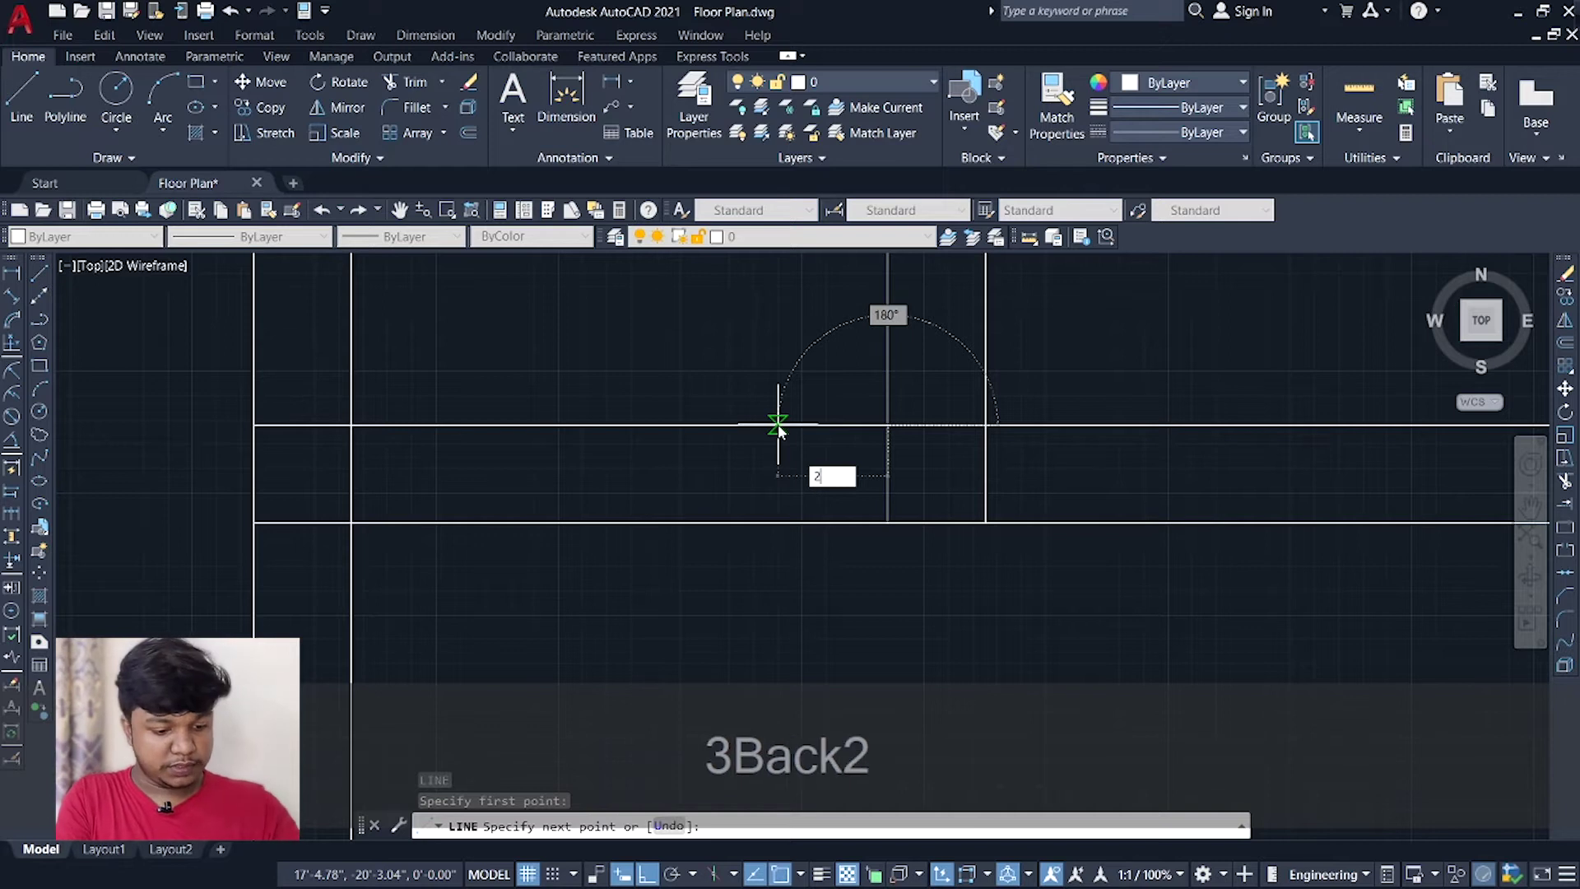
text(.5)
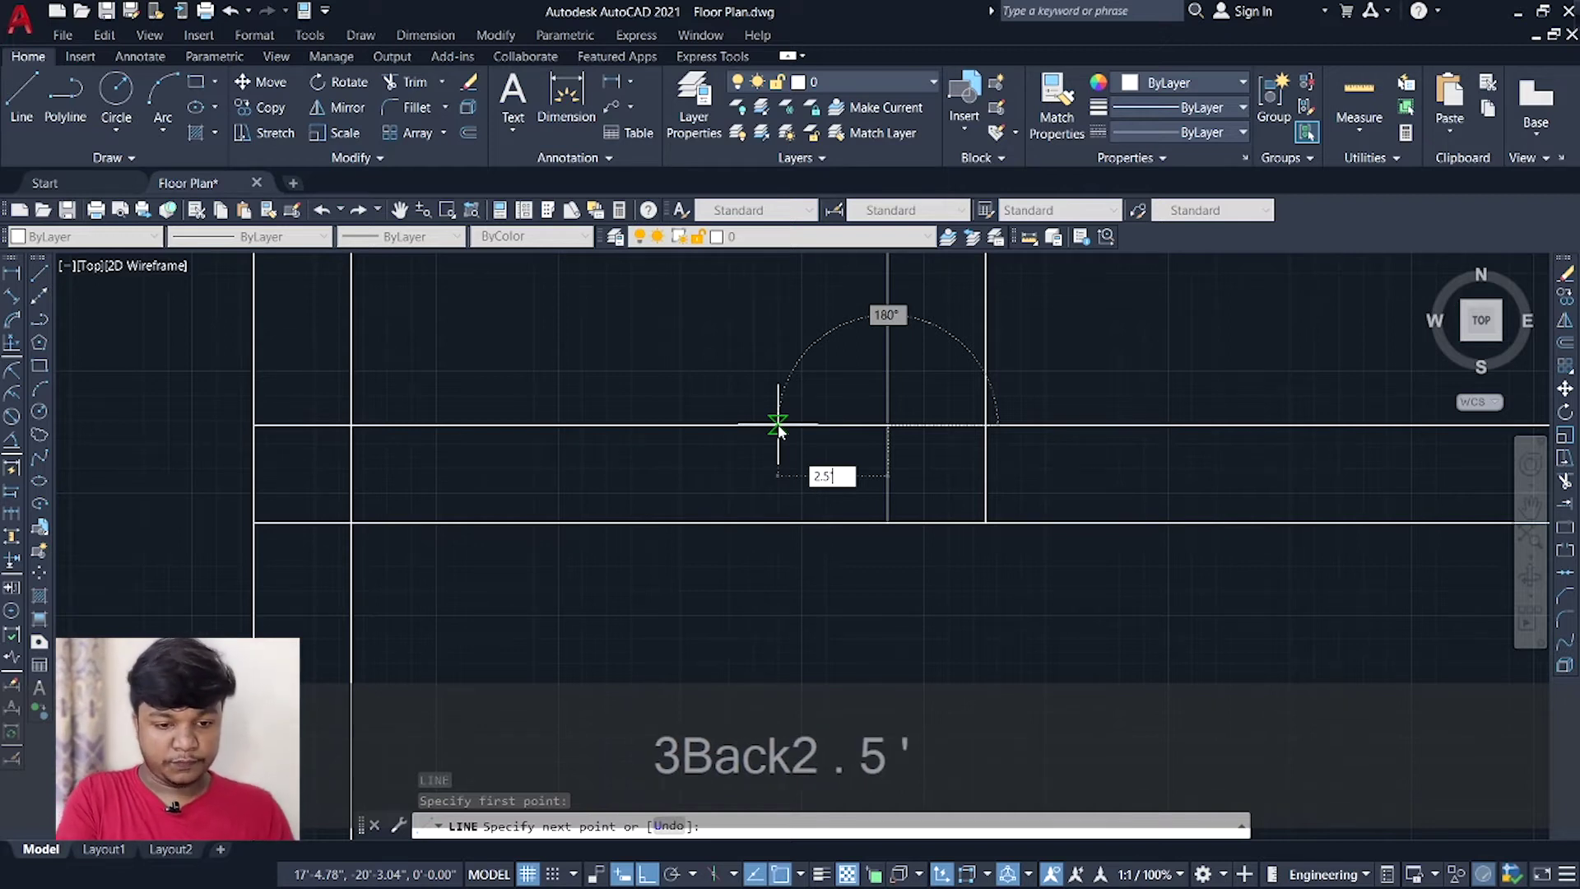
text(')
key(Return)
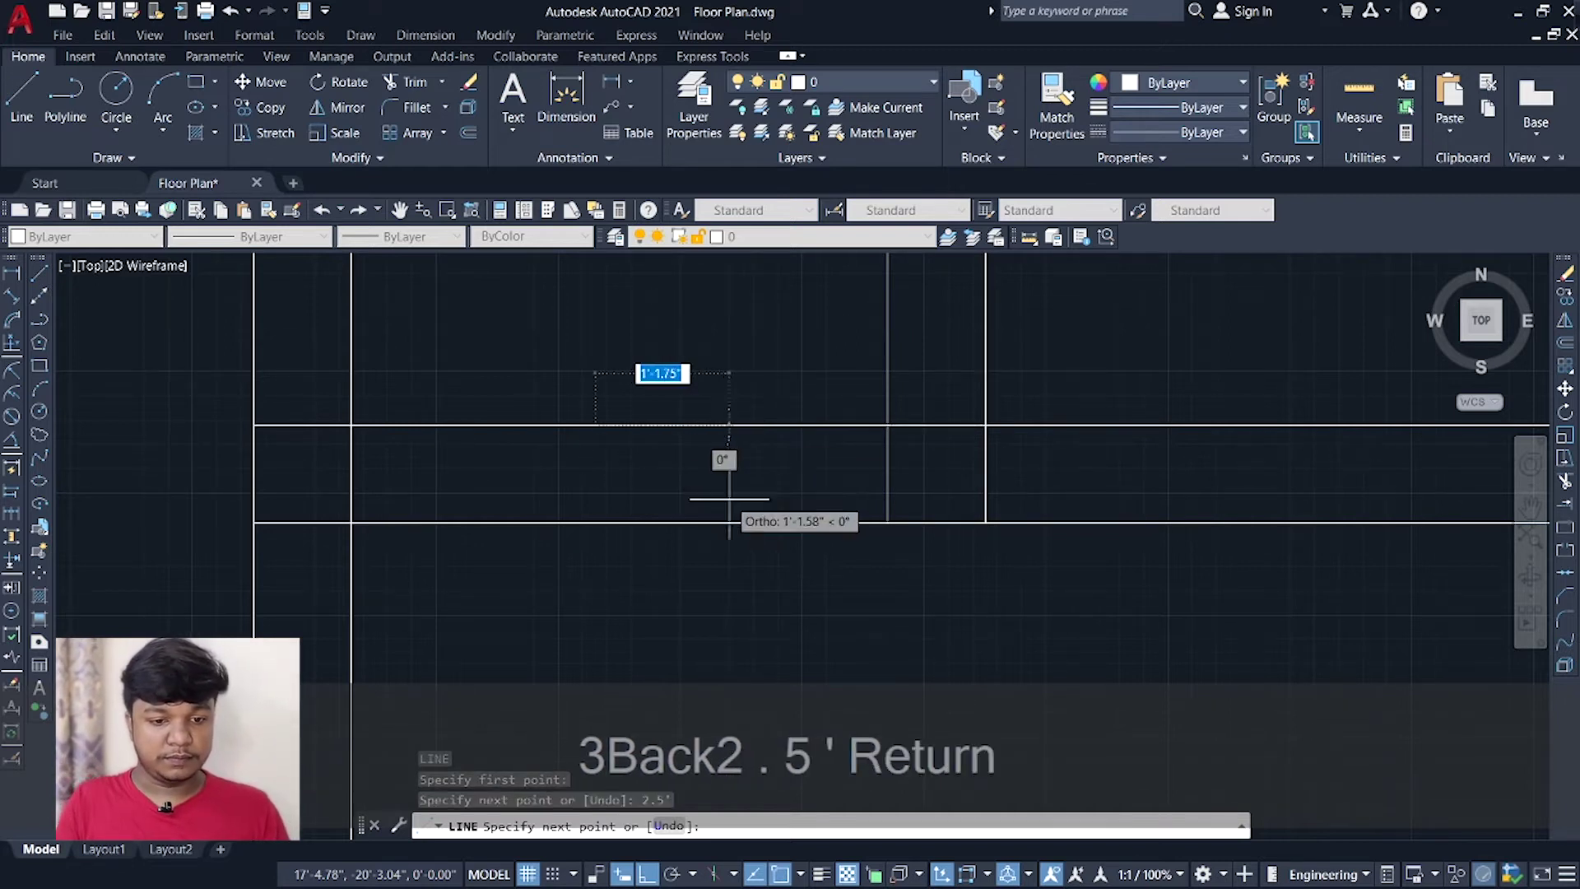
click(595, 522)
key(Escape)
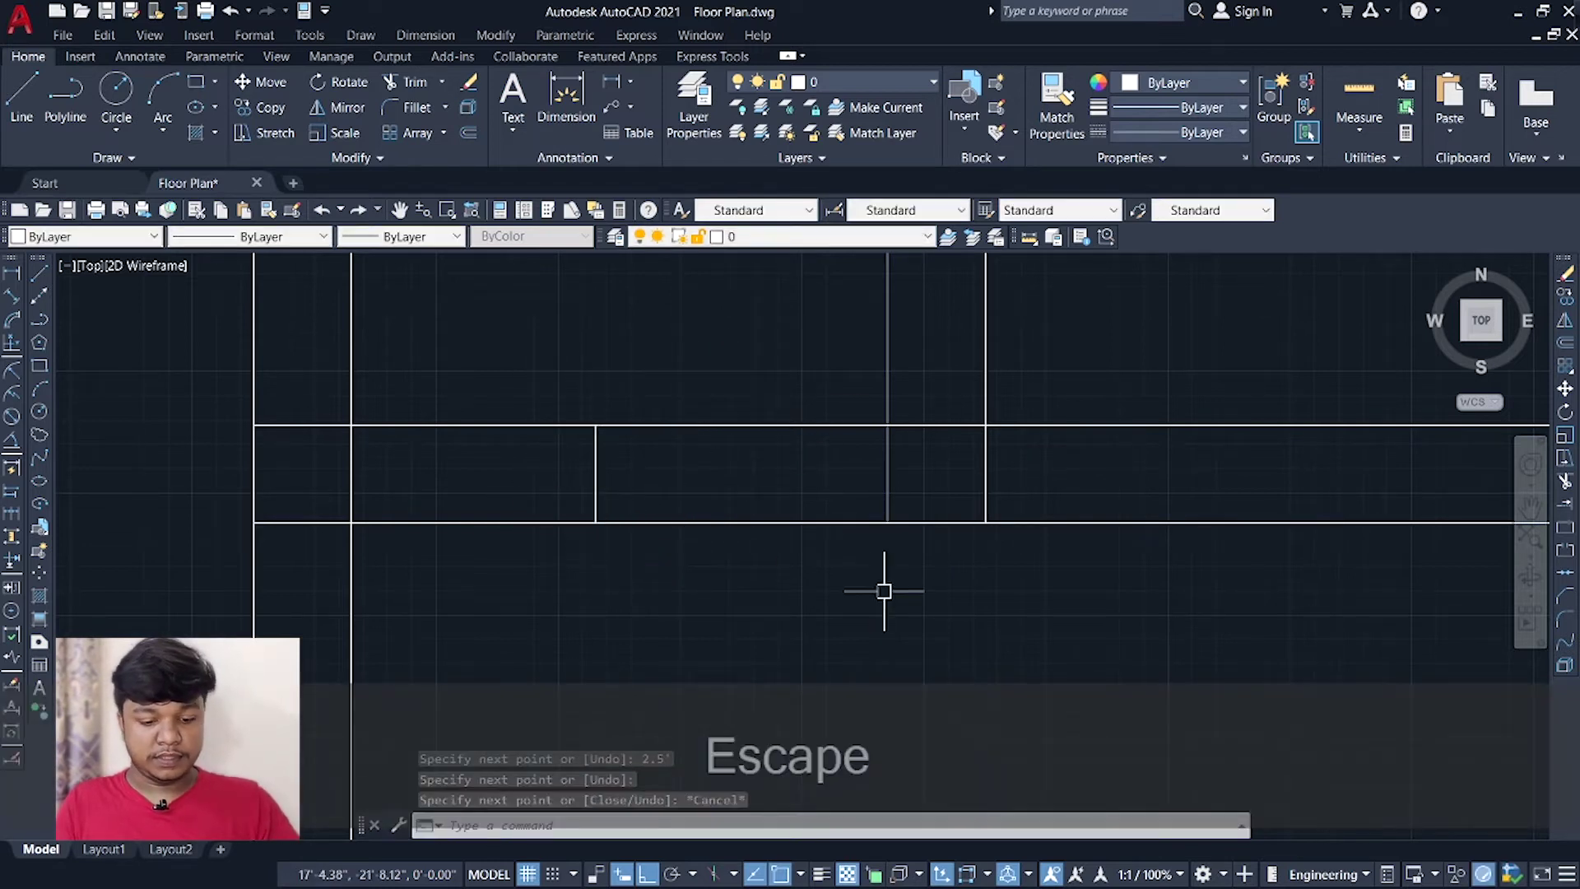
key(space)
click(985, 424)
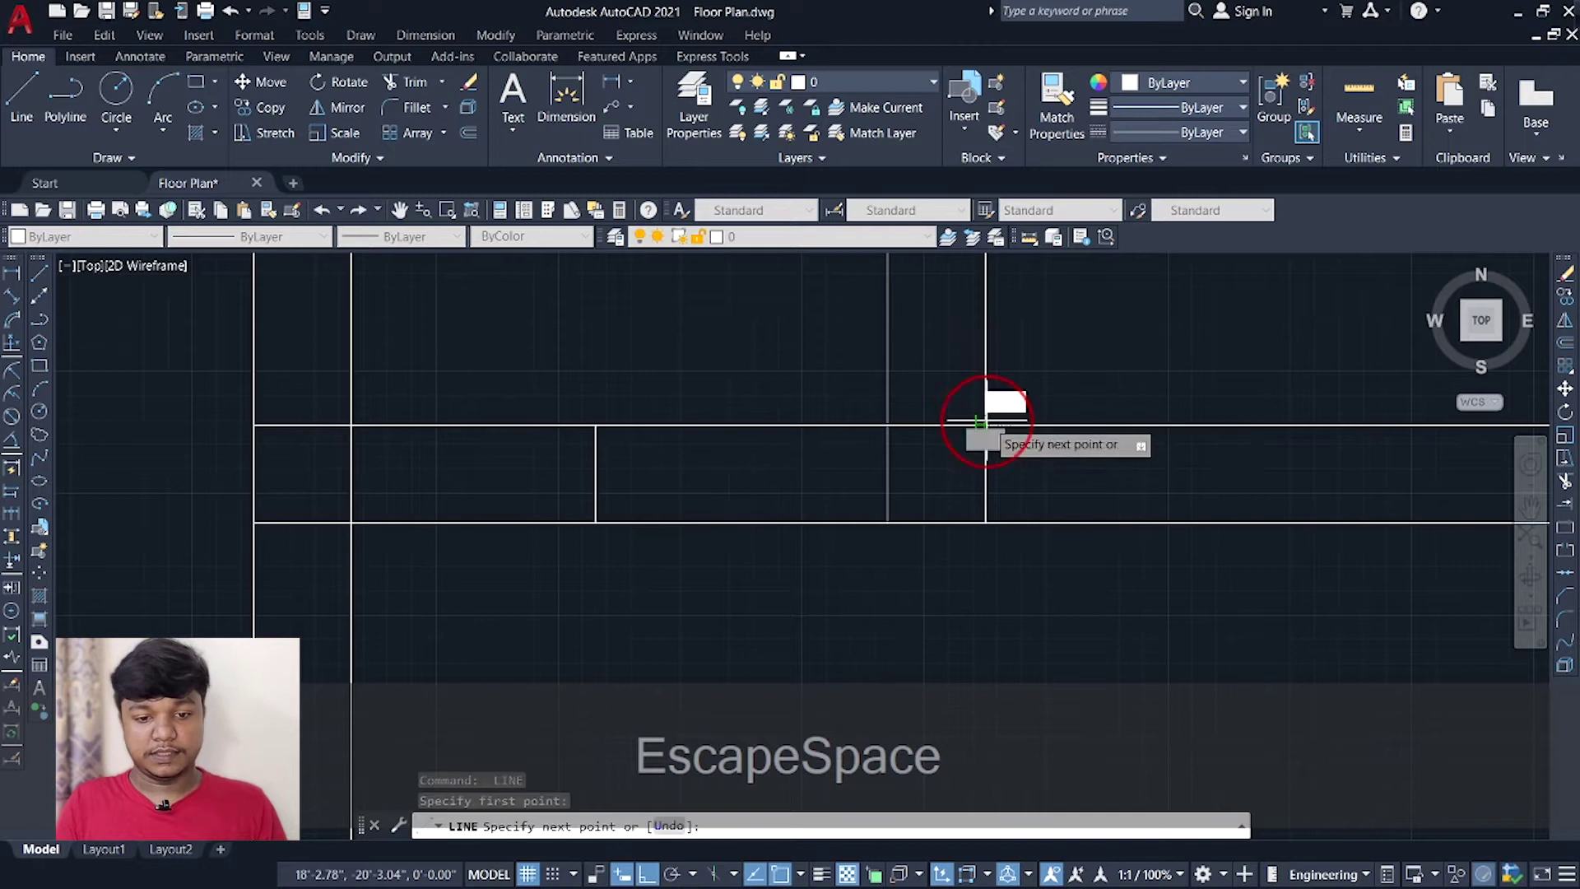
key(Escape)
Draw a line from the second vertical wall 2.5' rightward along the second horizontal wall's upper edge and down across its thickness.
key(space)
scroll(984, 421, up, 4)
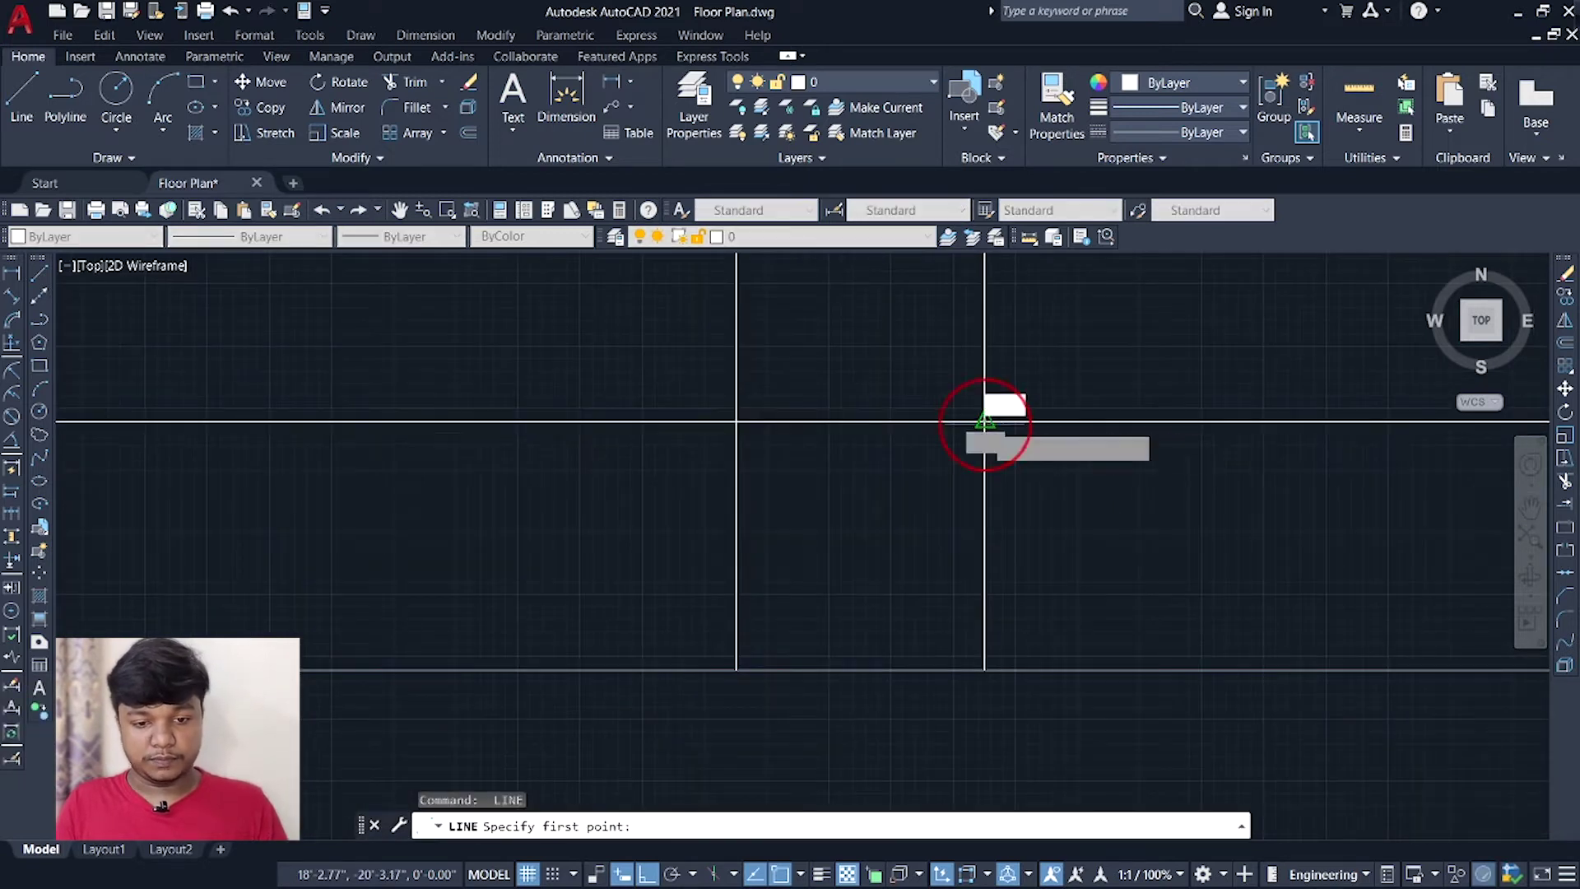
click(985, 422)
text(2)
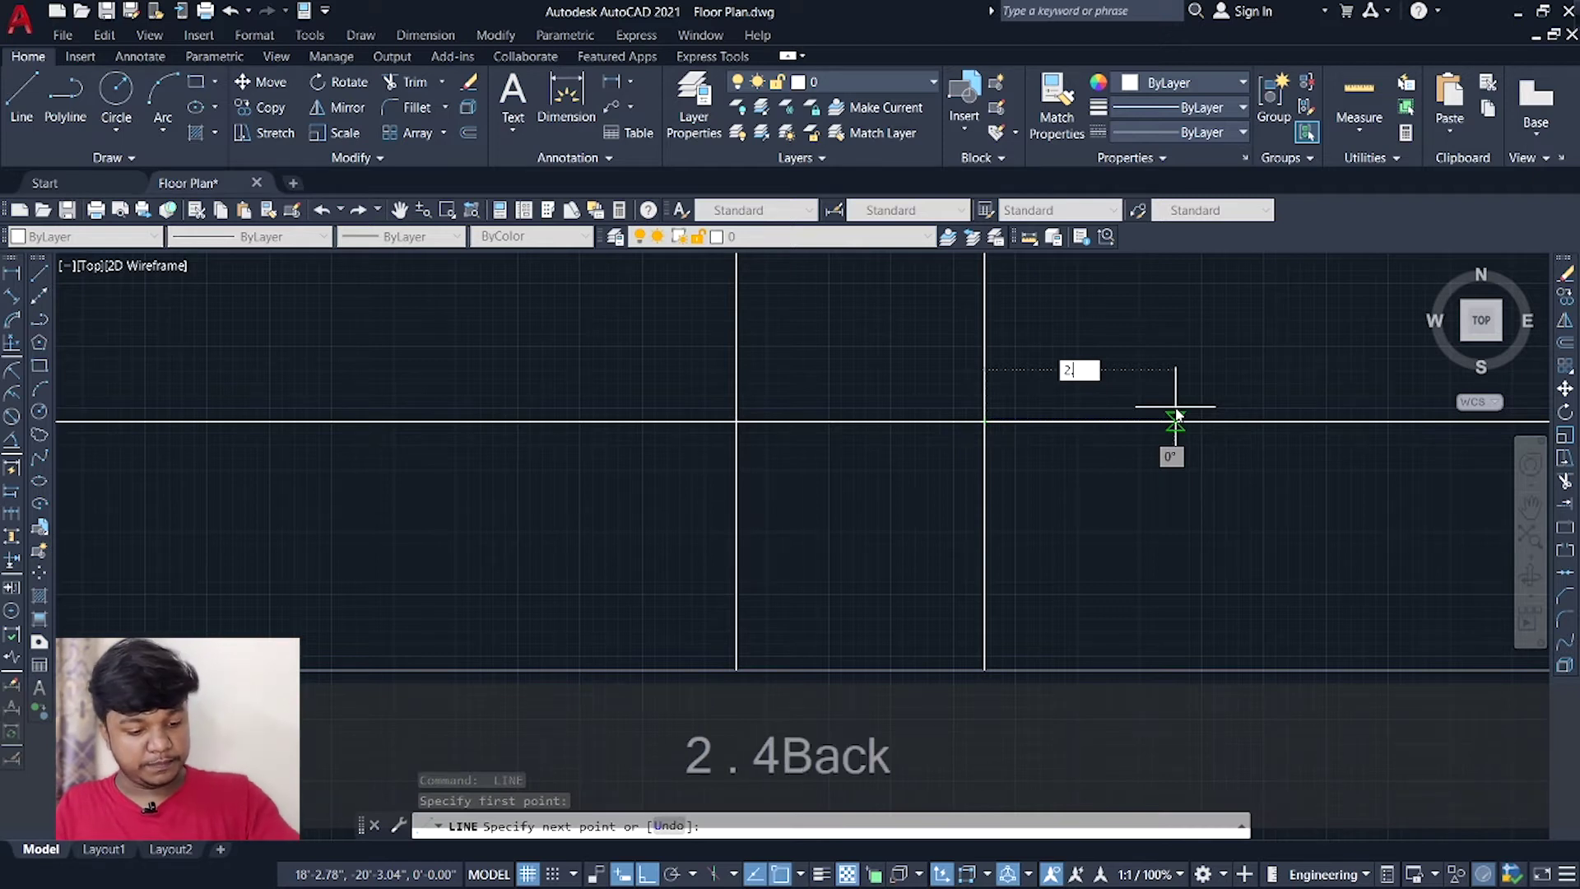
text(.5')
key(Return)
scroll(1175, 419, down, 3)
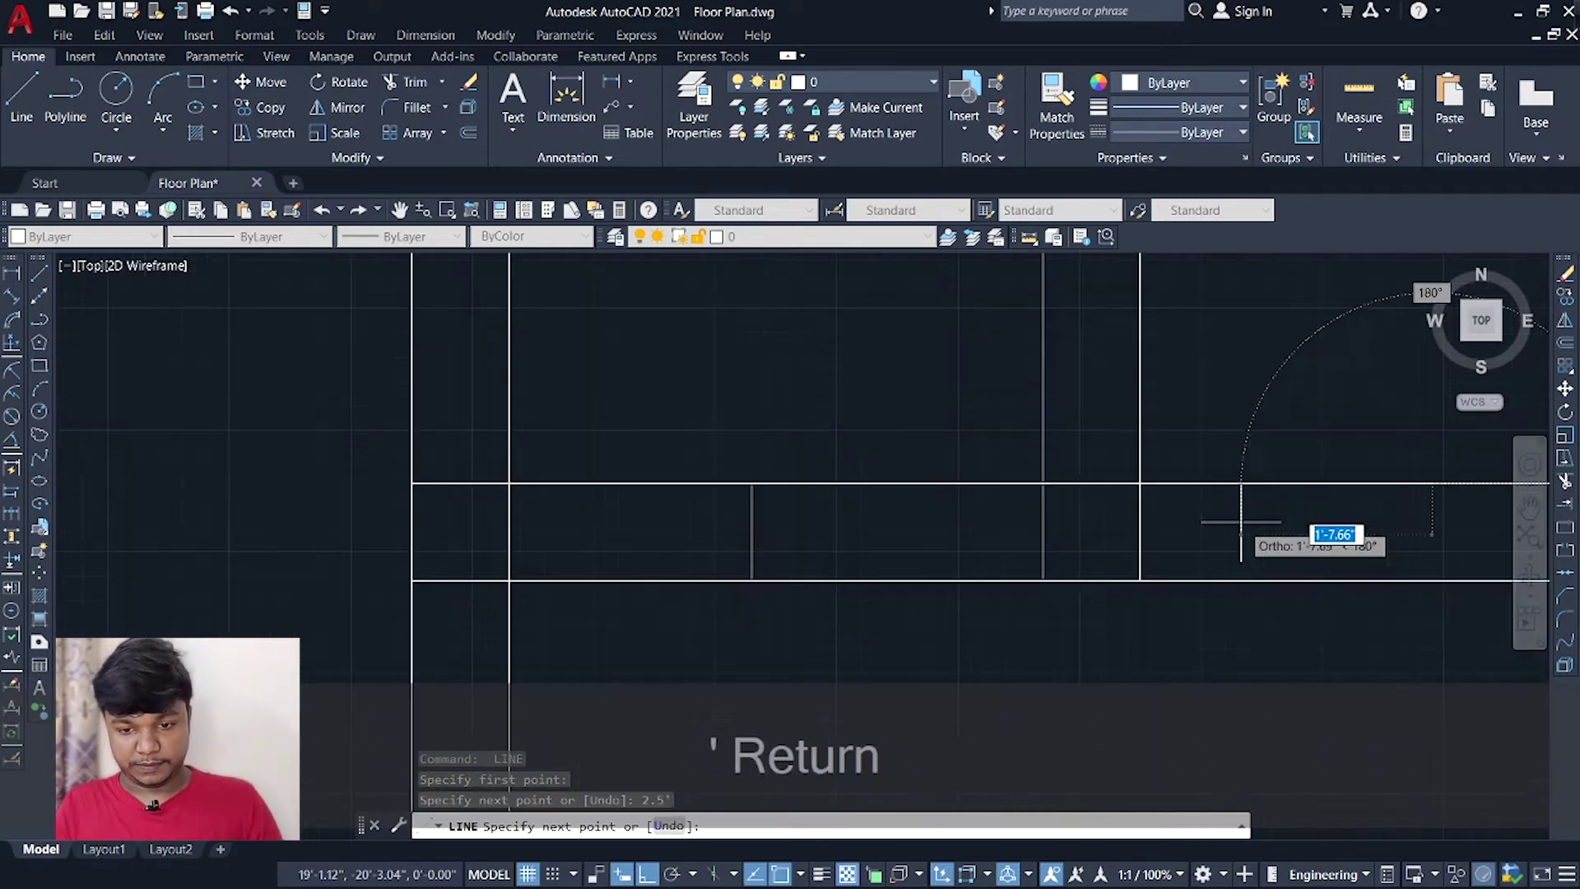
scroll(1181, 519, up, 2)
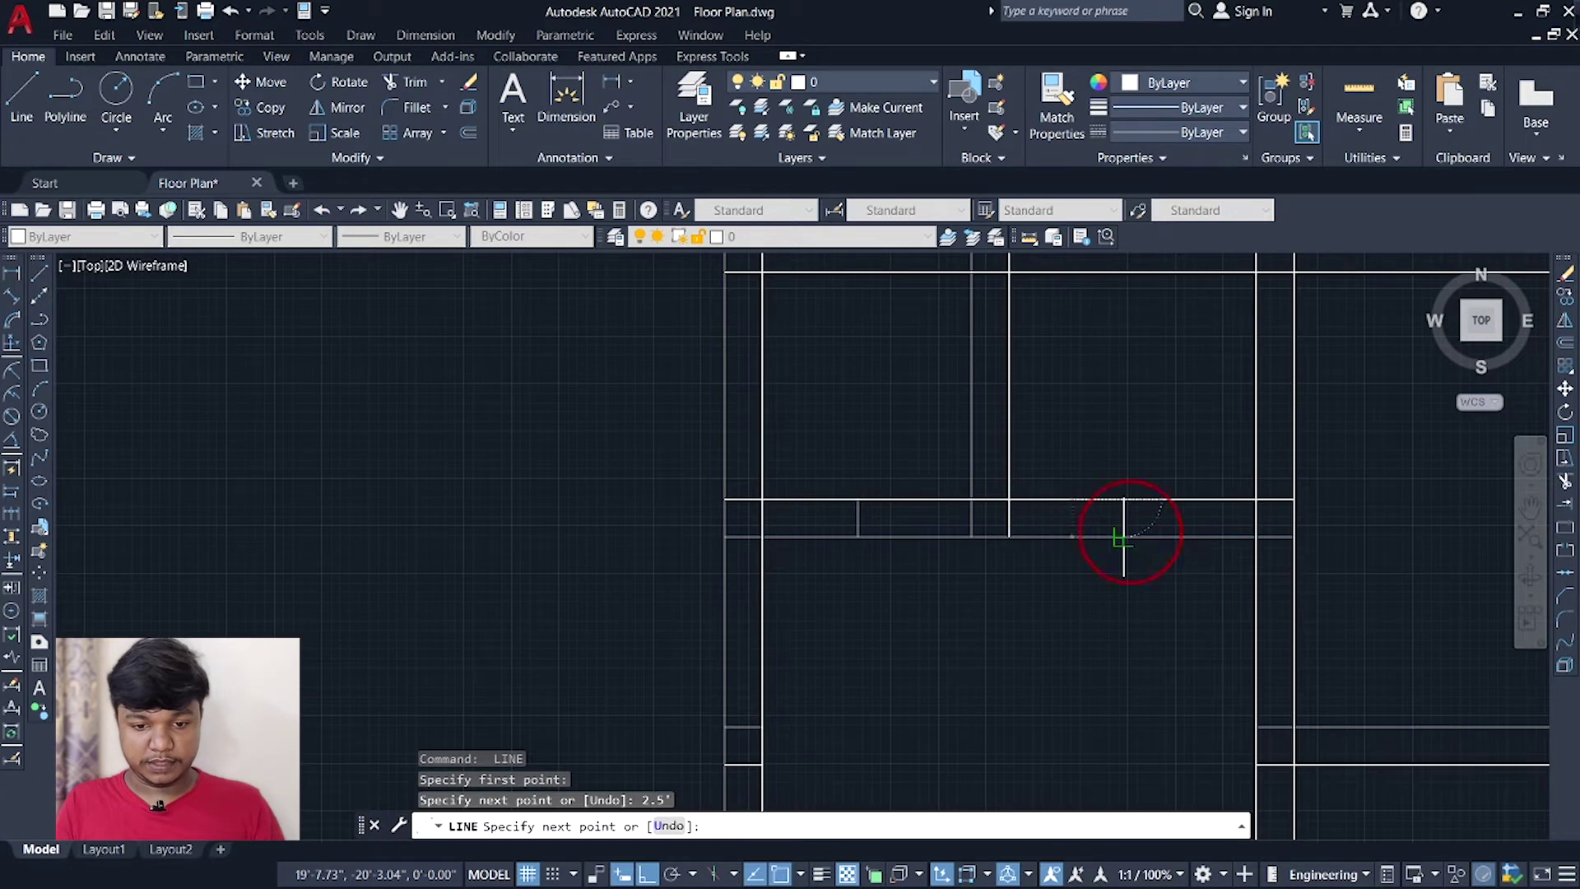
key(Escape)
mouse_move(1128, 532)
middle_down()
mouse_move(1048, 557)
mouse_move(1028, 532)
mouse_move(1054, 581)
mouse_move(1043, 525)
mouse_move(1017, 507)
mouse_move(1053, 505)
middle_up()
scroll(1123, 570, up, 2)
scroll(1123, 576, down, 4)
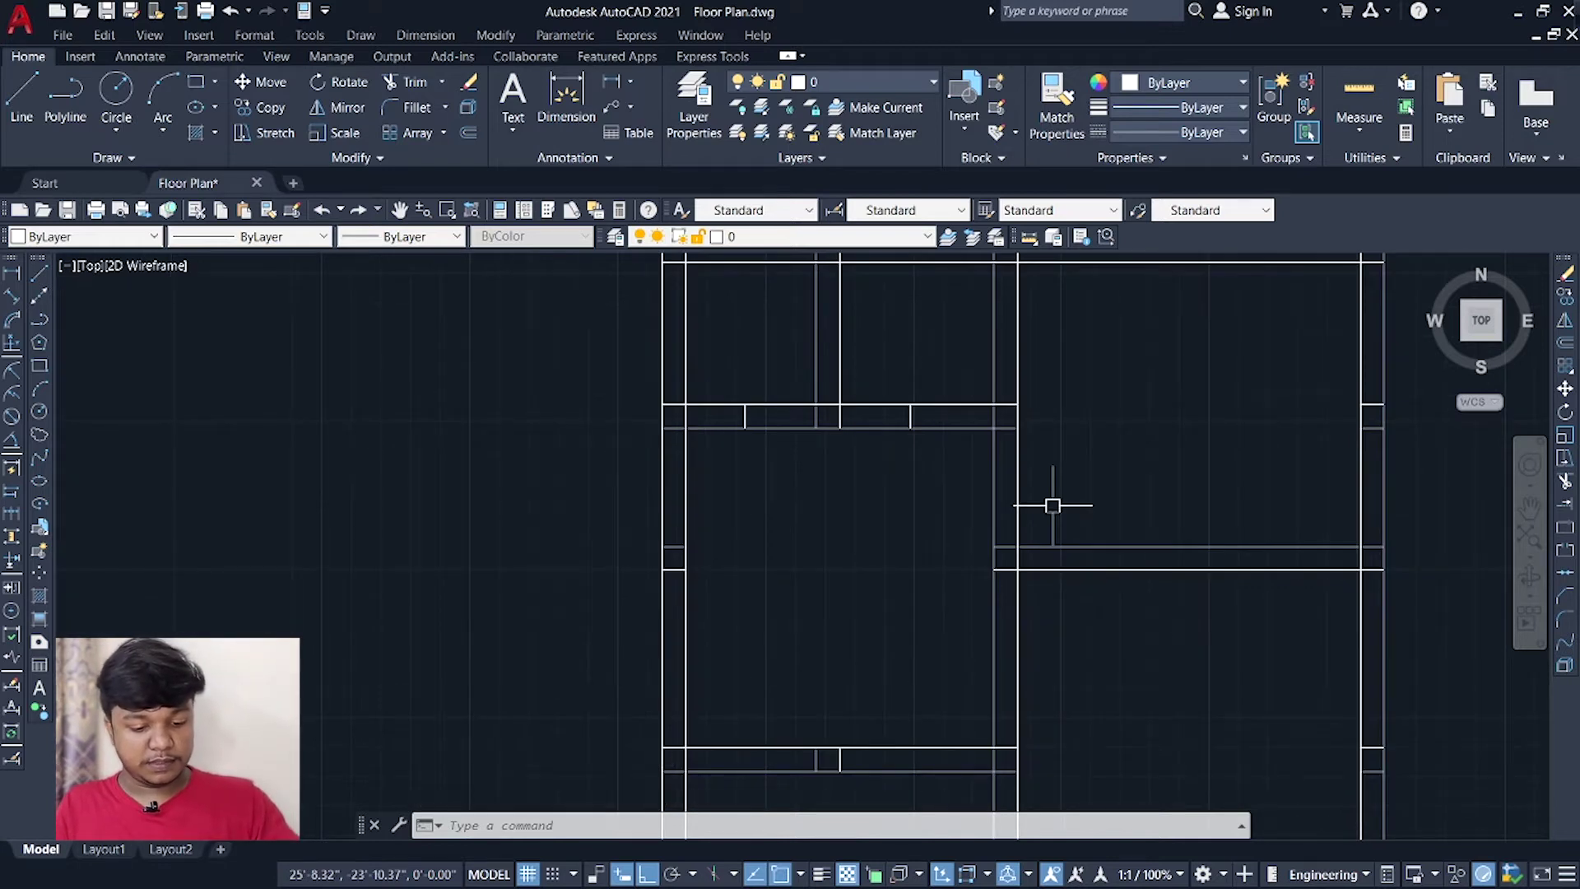
Draw a line 3' up from the third horizontal wall's upper edge along the third vertical wall's right face and across its thickness.
text(l)
key(Return)
scroll(1016, 547, up, 6)
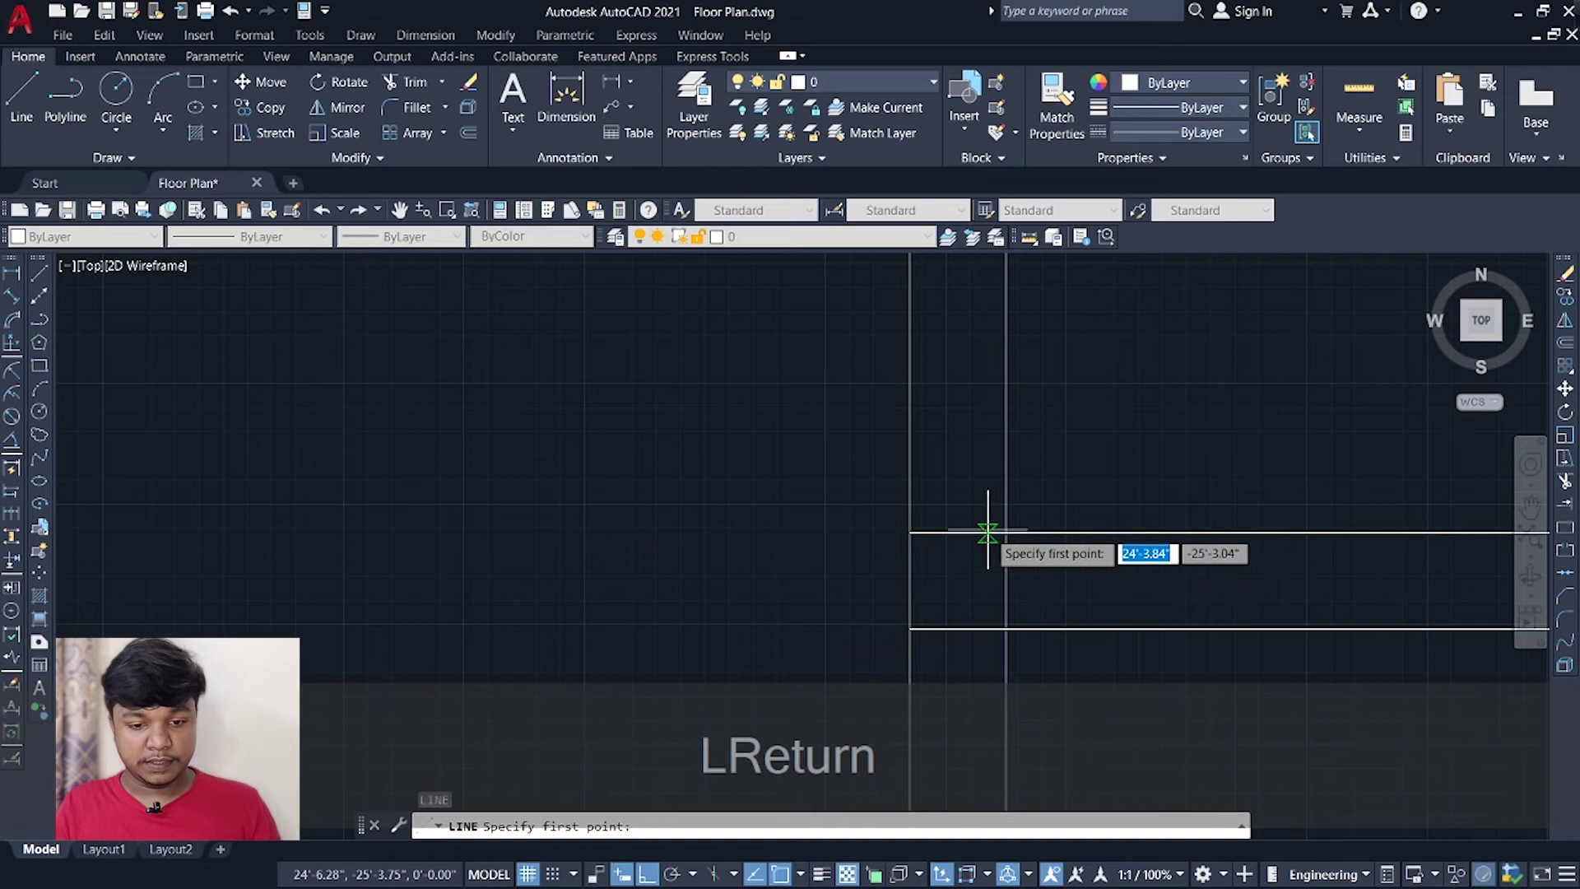
click(1006, 532)
scroll(1006, 533, up, 4)
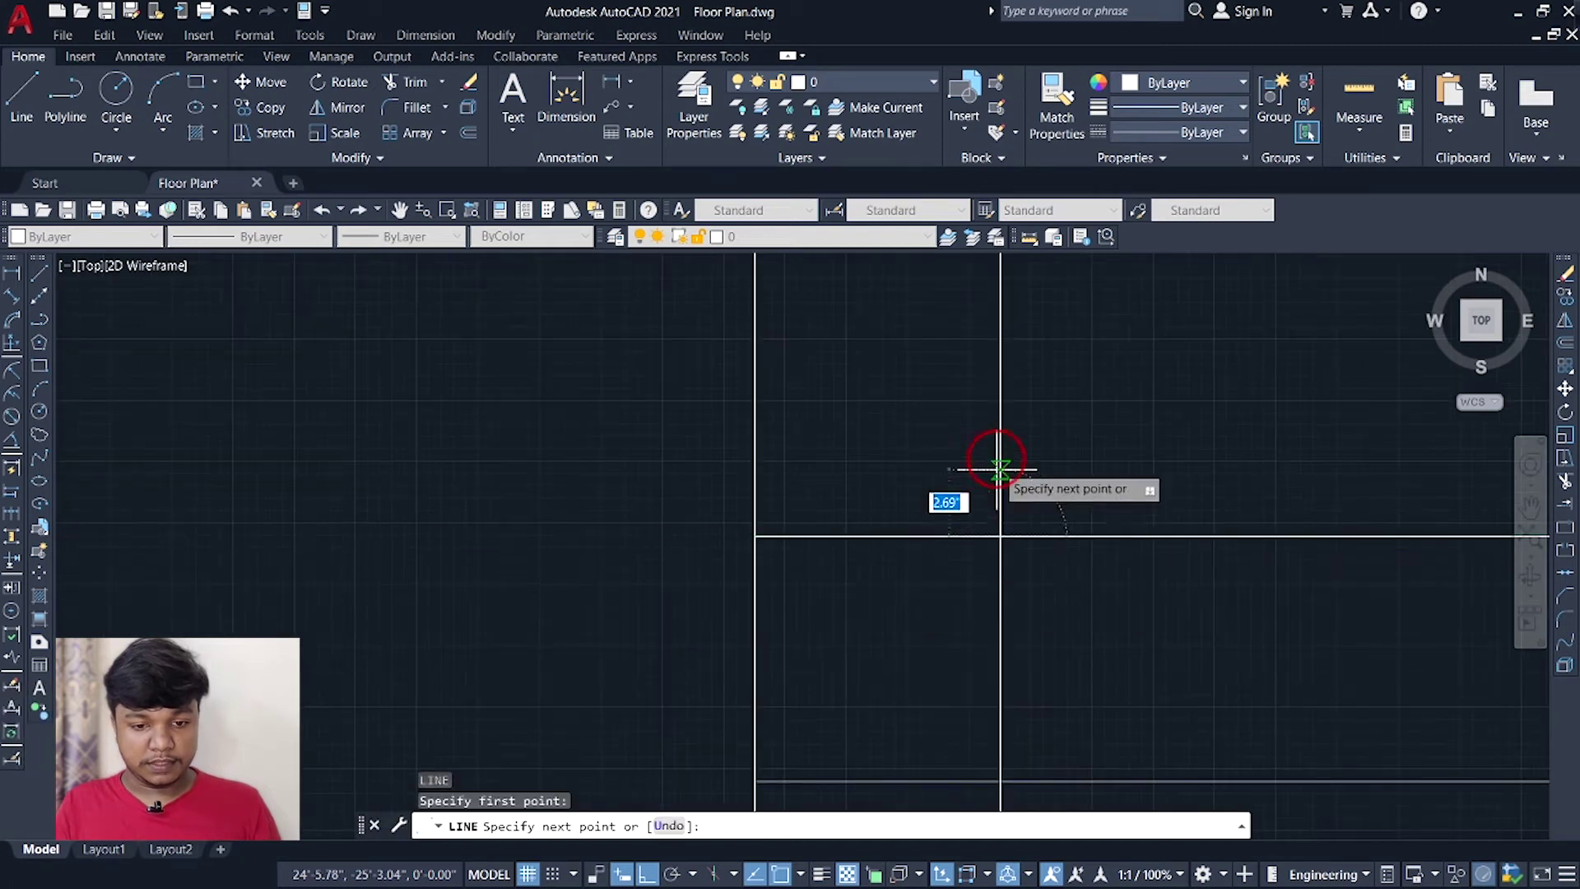
text(3)
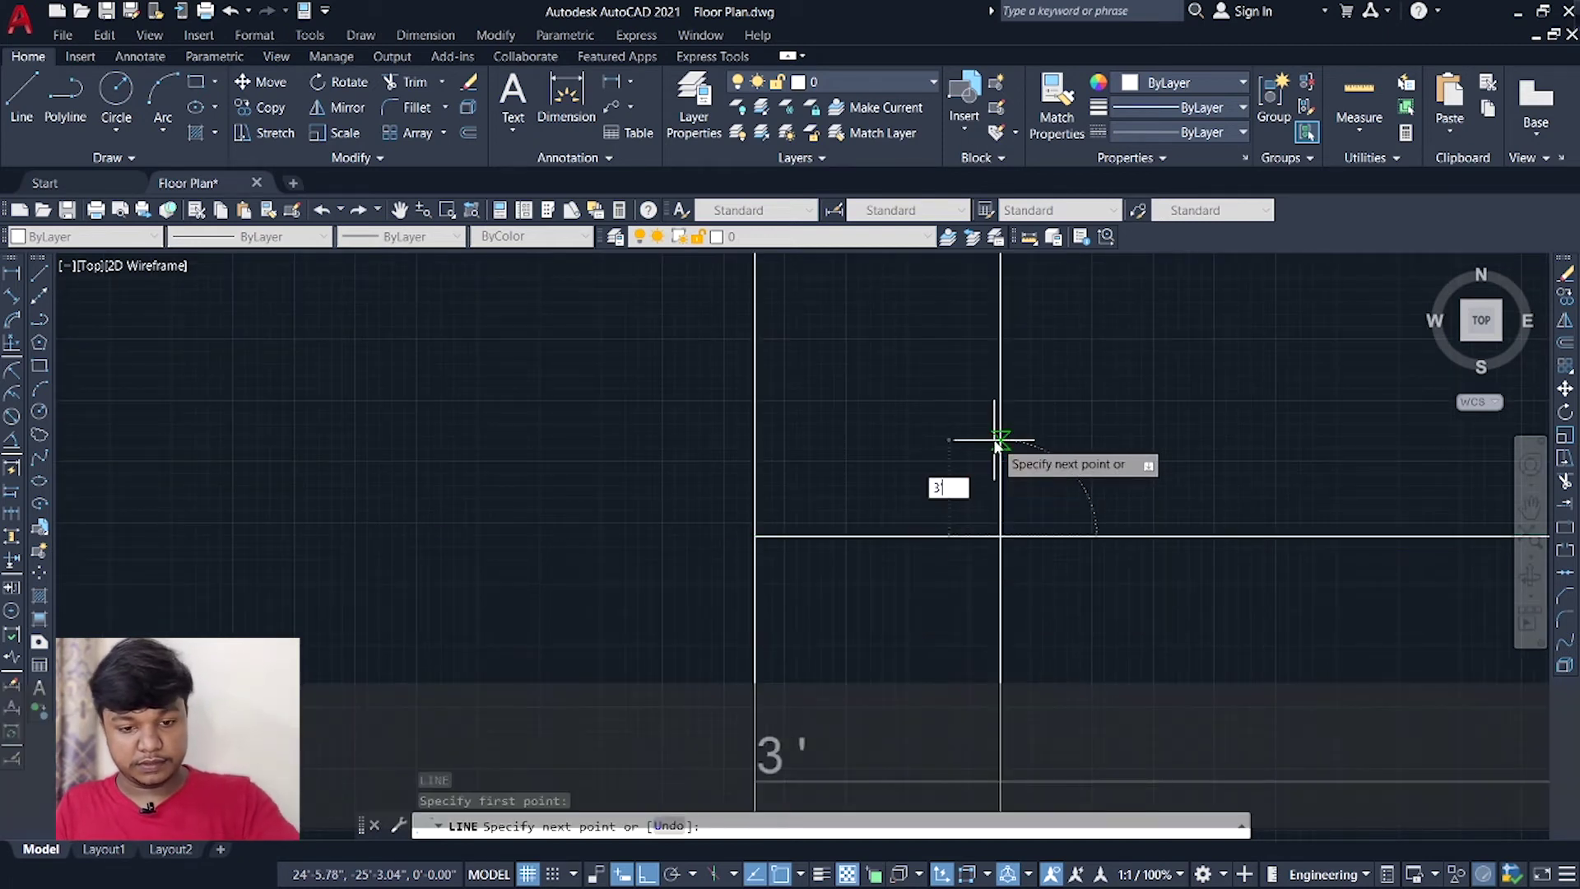
key(Return)
scroll(998, 445, down, 3)
click(981, 453)
key(Escape)
middle_drag(997, 465, 977, 371)
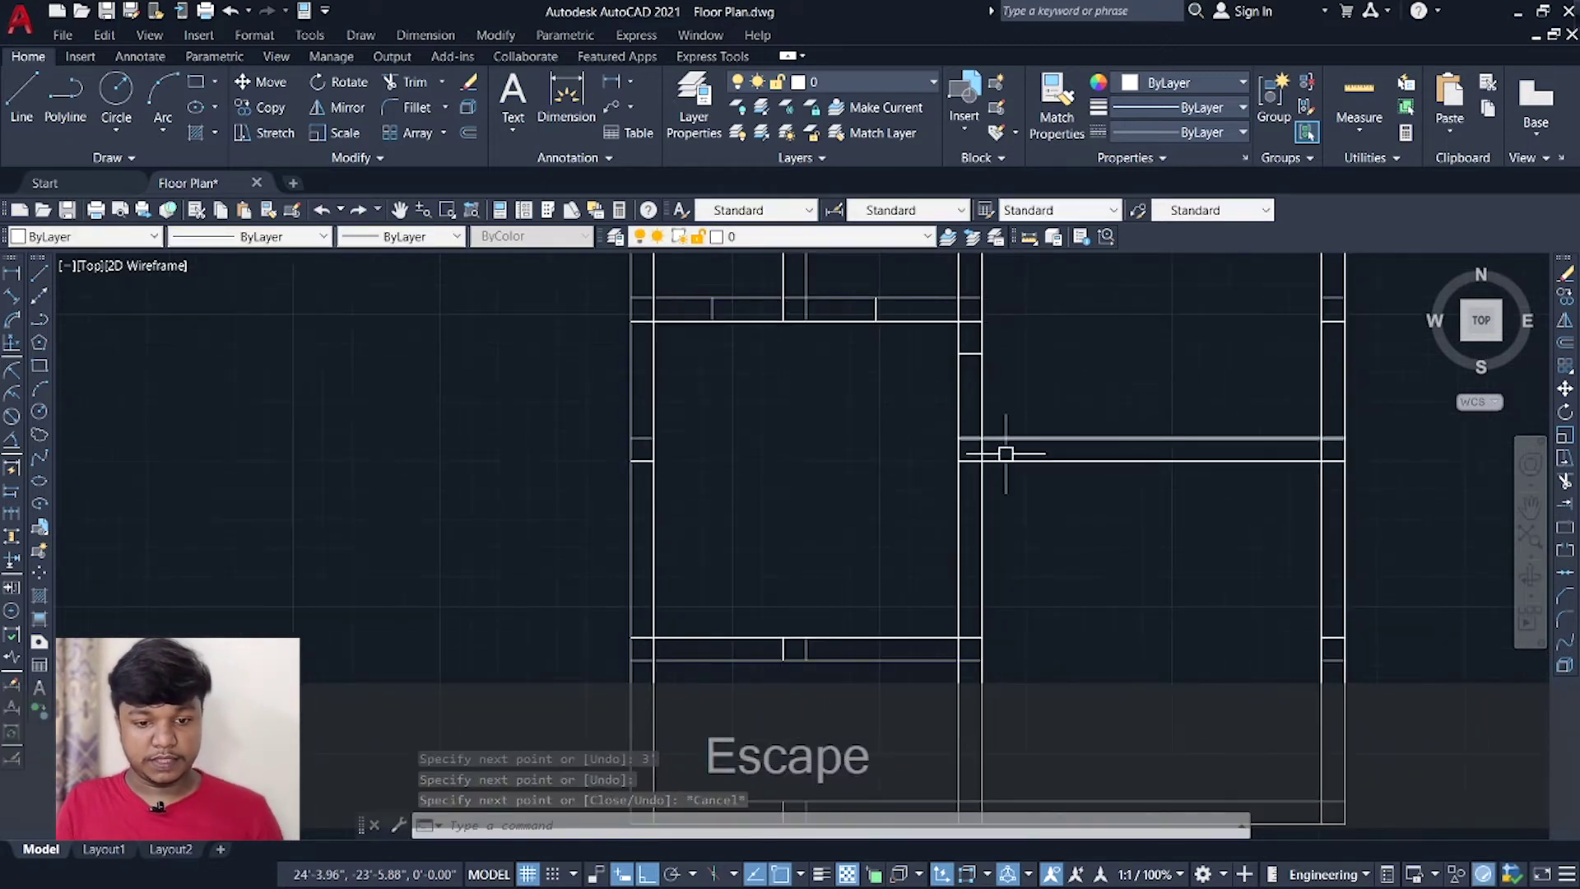
Draw a line 3' down from the third horizontal wall's lower edge along the third vertical wall's right face and across its thickness.
text(l)
key(Return)
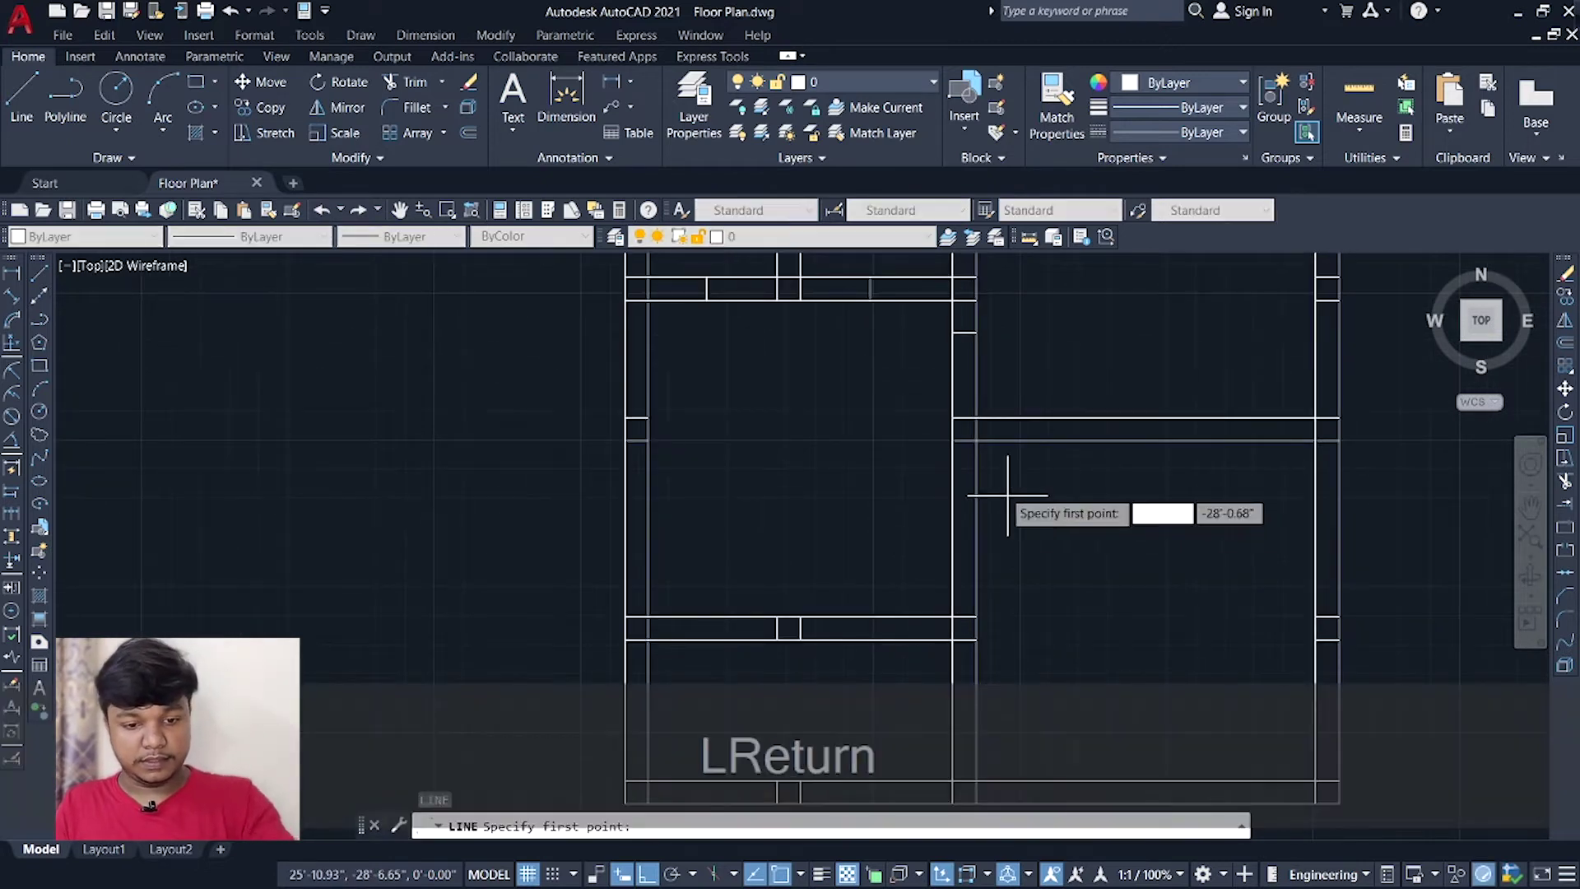
click(977, 436)
text(3')
key(Return)
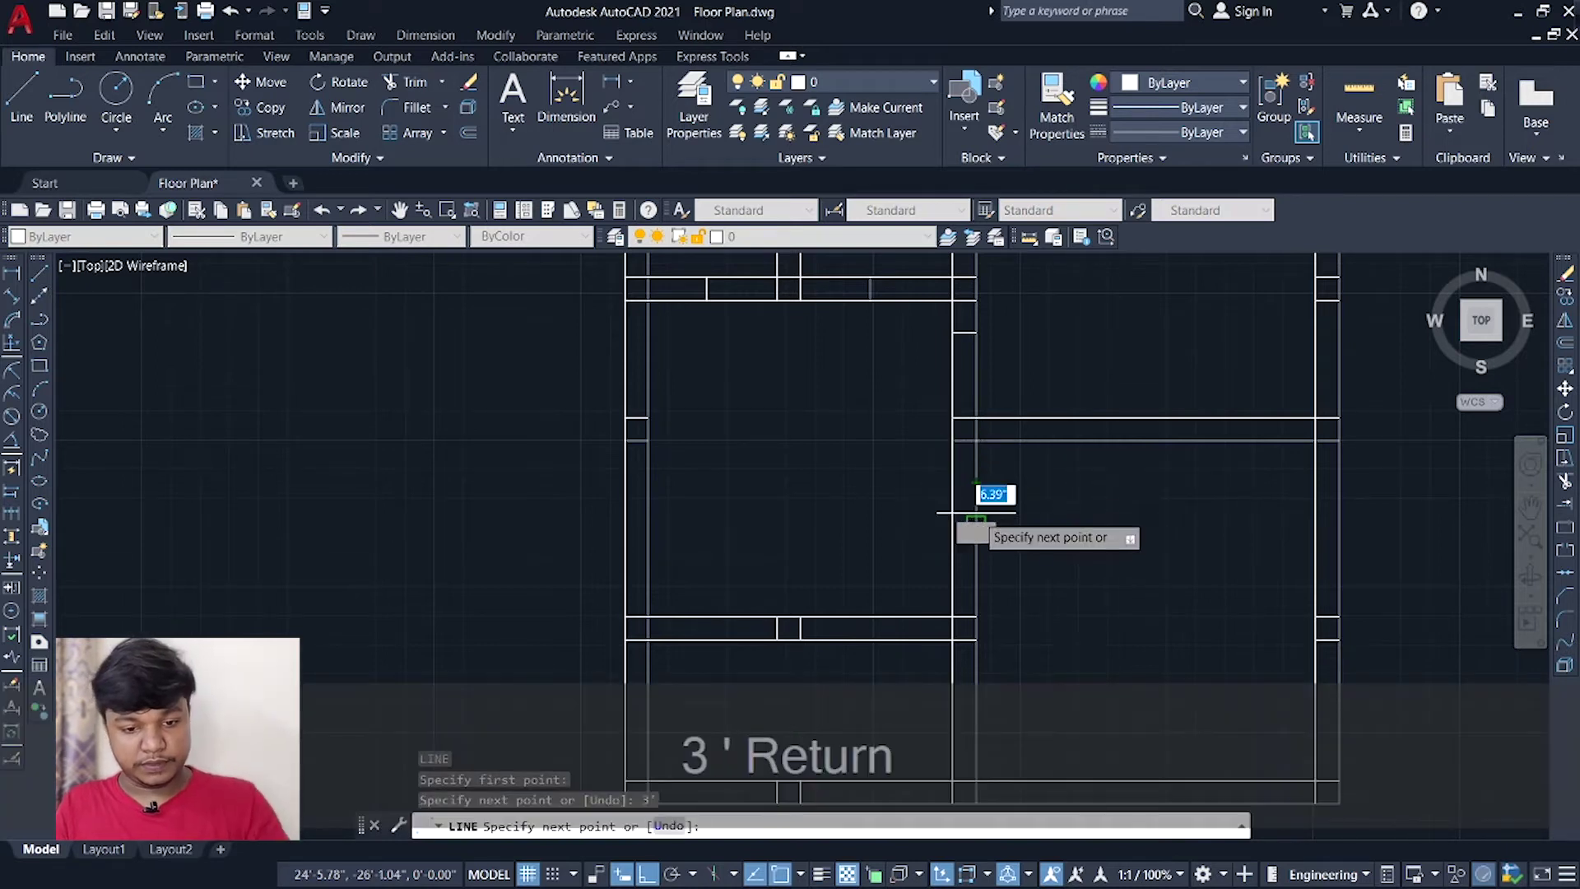
click(953, 526)
key(Escape)
Draw a line 3' up from the bottom wall's inner edge along the third vertical wall's right face and across its thickness.
mouse_move(1003, 717)
middle_down()
mouse_move(1019, 560)
mouse_move(1095, 611)
mouse_move(1046, 605)
middle_up()
text(l)
key(Return)
click(1051, 617)
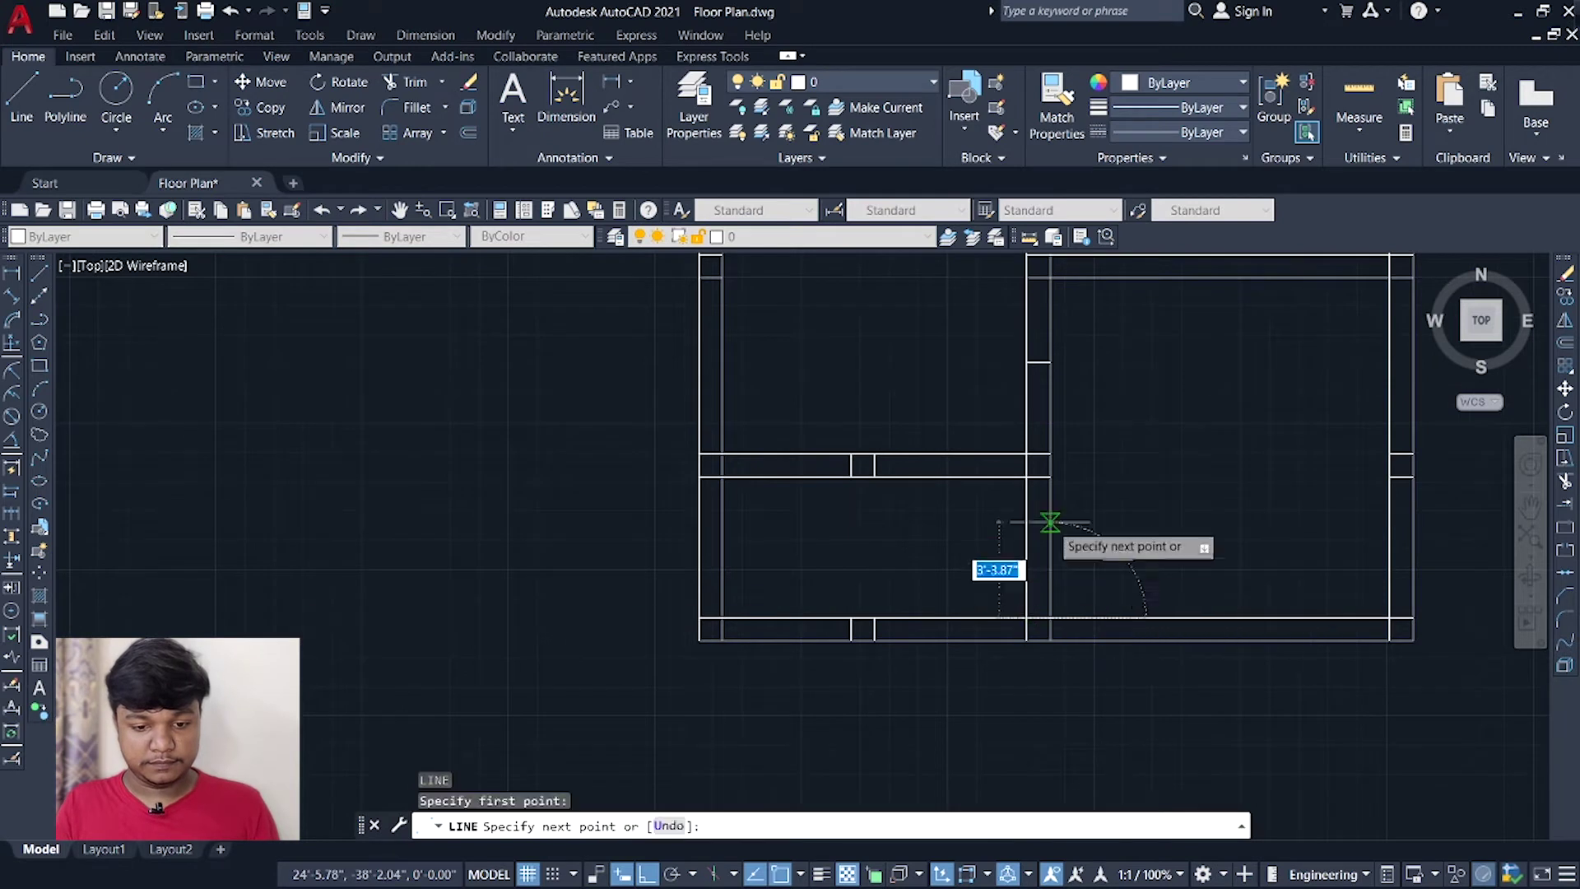
text(3')
key(Return)
click(1026, 531)
key(Escape)
Draw a line from the third vertical wall 3' leftward along the fourth horizontal wall's upper edge and down across its thickness.
middle_drag(985, 504, 971, 551)
text(l)
key(Return)
scroll(1009, 494, up, 2)
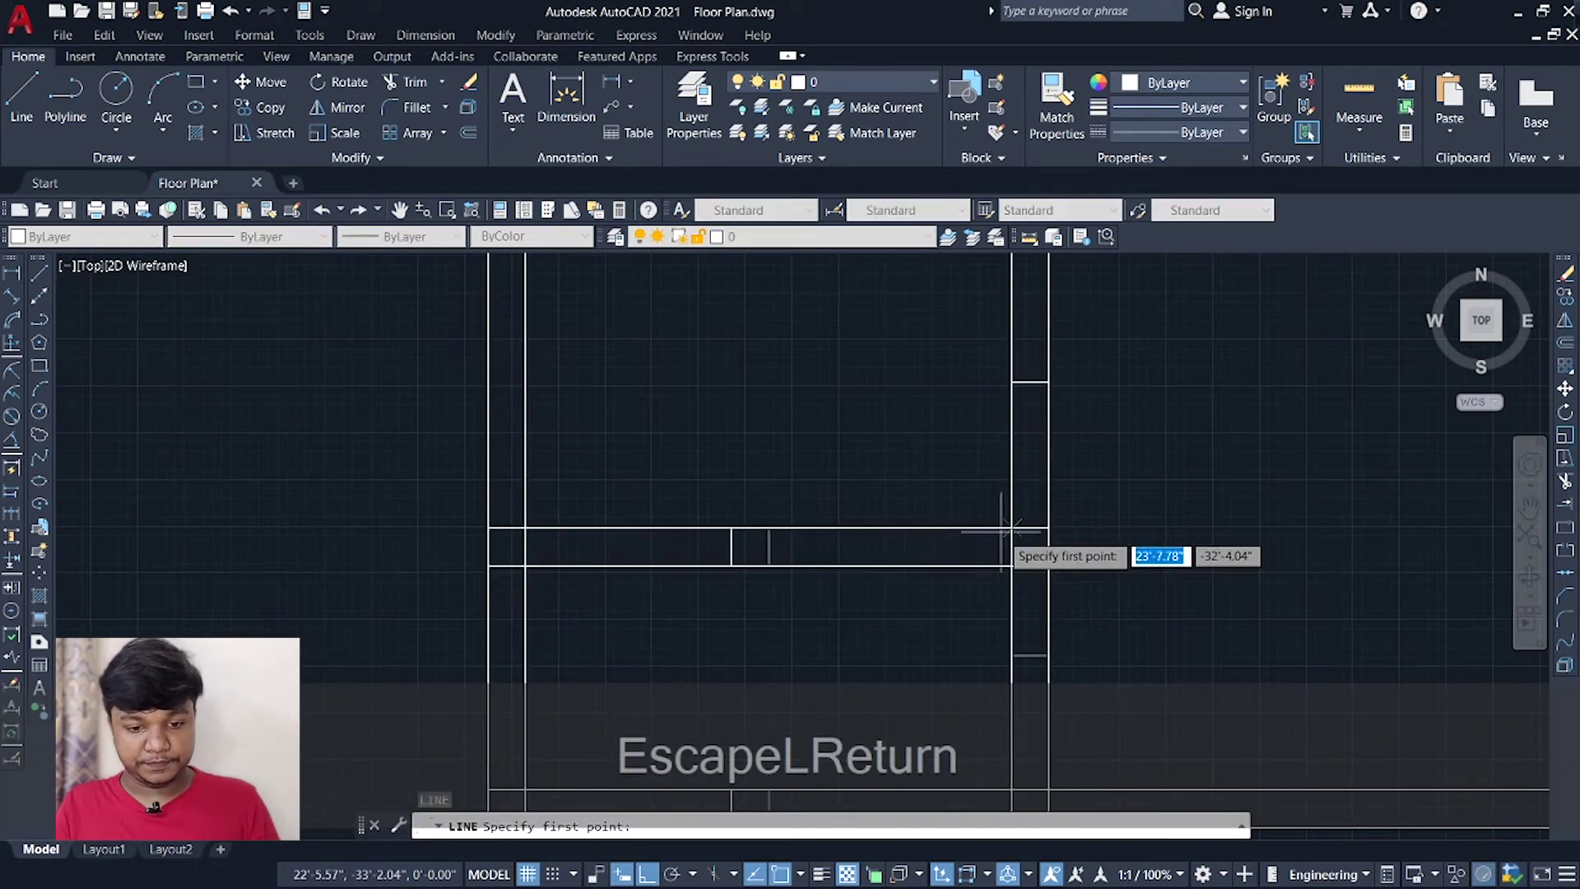
click(1006, 529)
text(3)
key(Return)
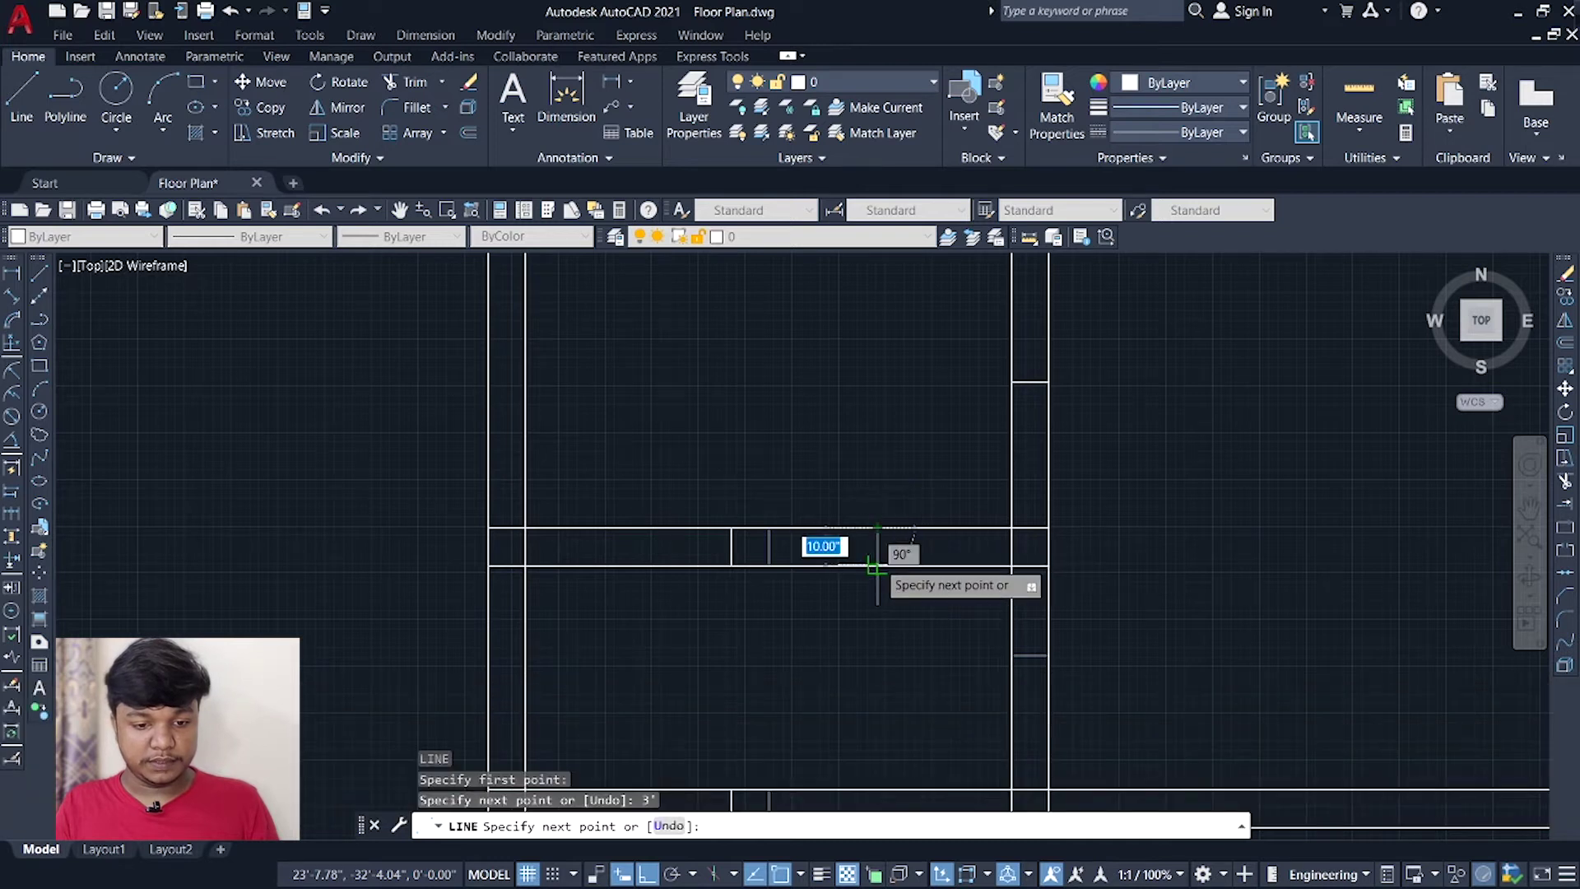
click(877, 567)
key(Escape)
scroll(883, 544, down, 3)
middle_drag(870, 539, 795, 560)
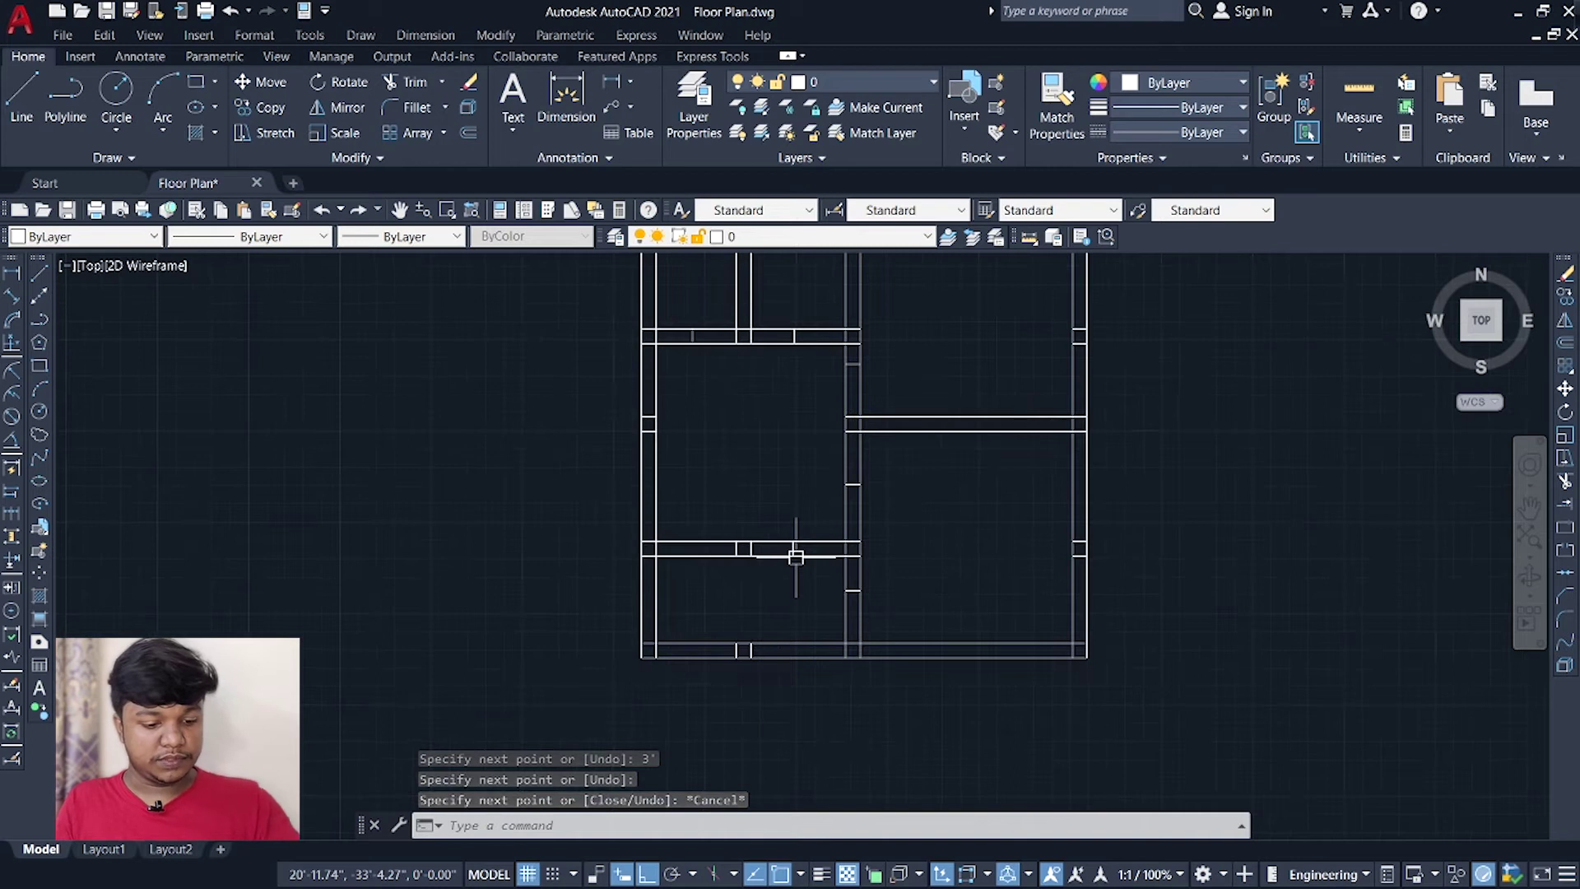
Trim the second horizontal wall's lines at the marked openings on both sides of the second vertical wall.
text(tr)
key(Return)
scroll(797, 560, up, 2)
drag(822, 455, 811, 570)
drag(921, 441, 913, 578)
middle_drag(941, 609, 851, 528)
Trim the wall lines at the three marked openings in the third vertical wall and the one in the fourth horizontal wall.
drag(860, 520, 1023, 527)
middle_drag(998, 677, 997, 540)
drag(991, 491, 875, 476)
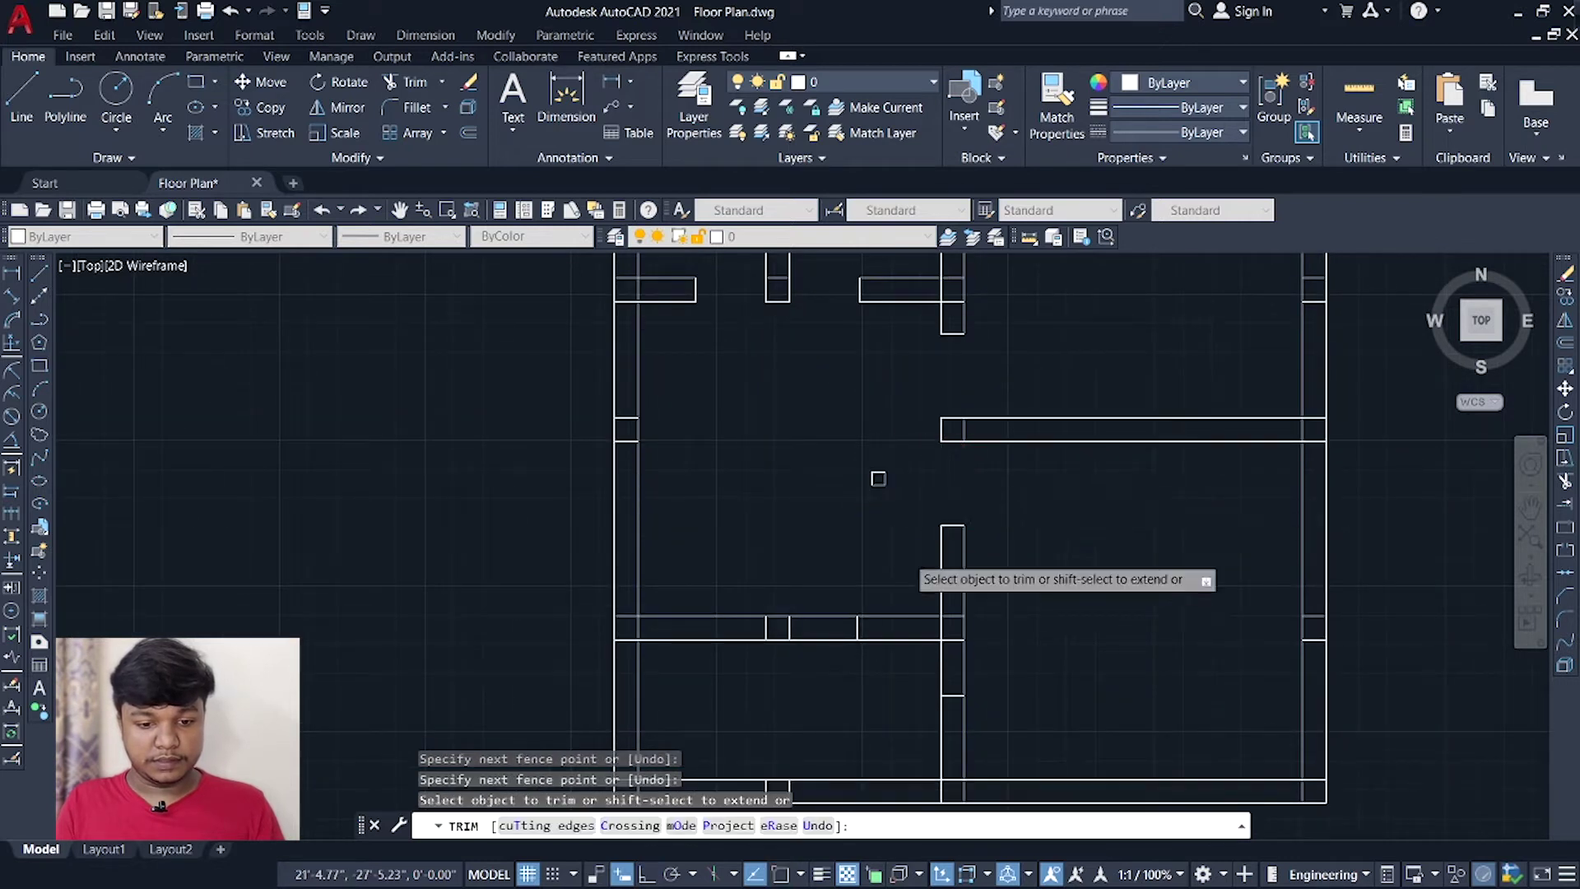
middle_drag(903, 556, 917, 444)
mouse_move(905, 475)
mouse_down()
mouse_move(908, 600)
mouse_move(1012, 628)
mouse_up()
middle_drag(1050, 578, 1091, 589)
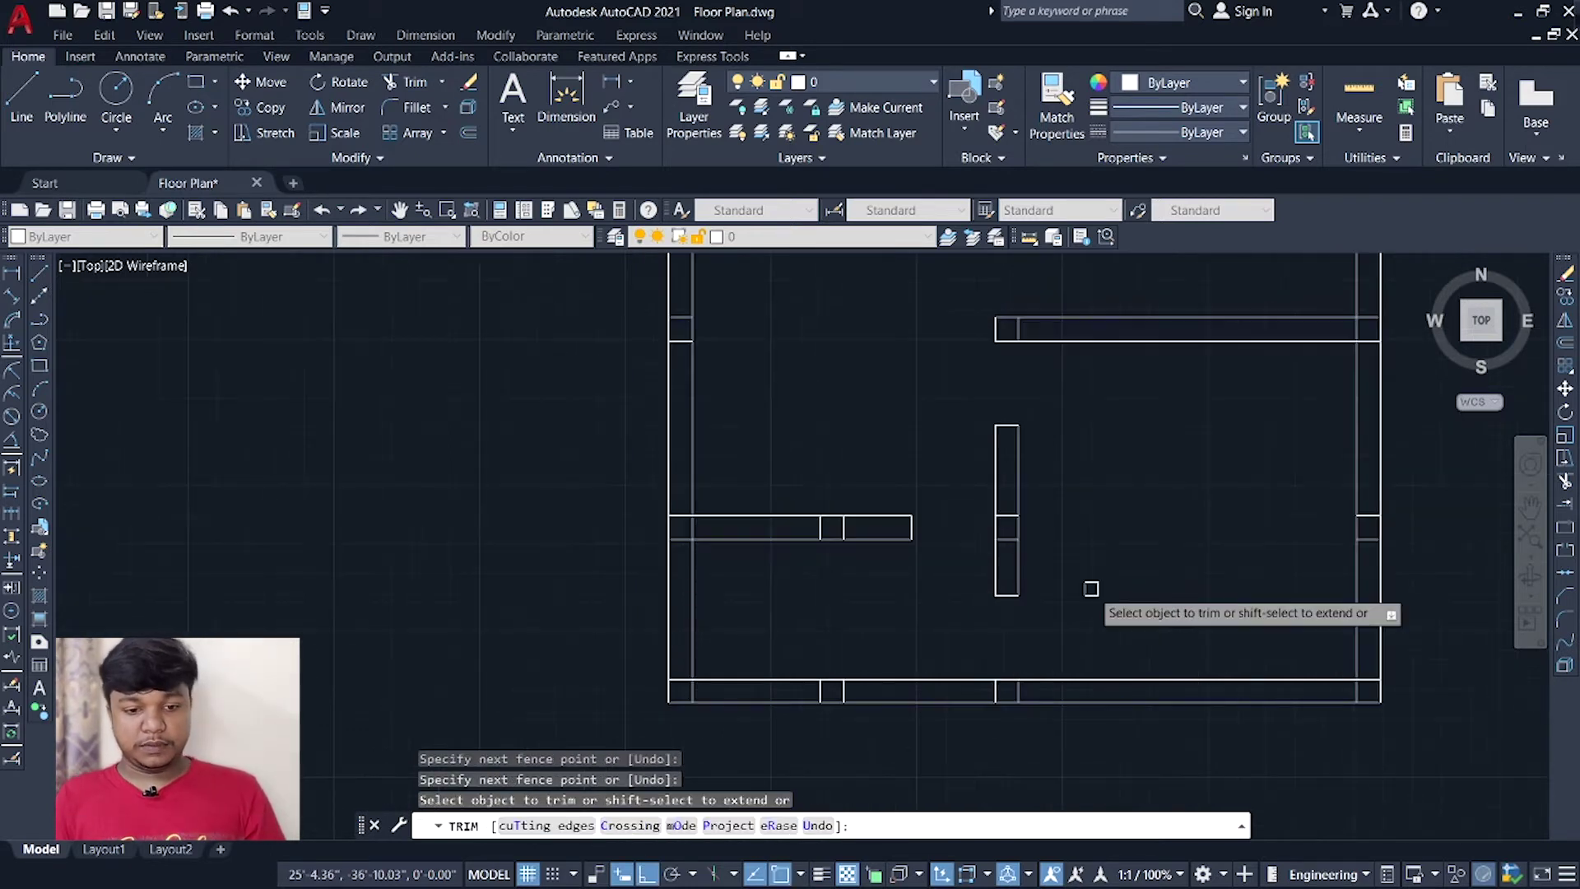
key(Escape)
text(TR)
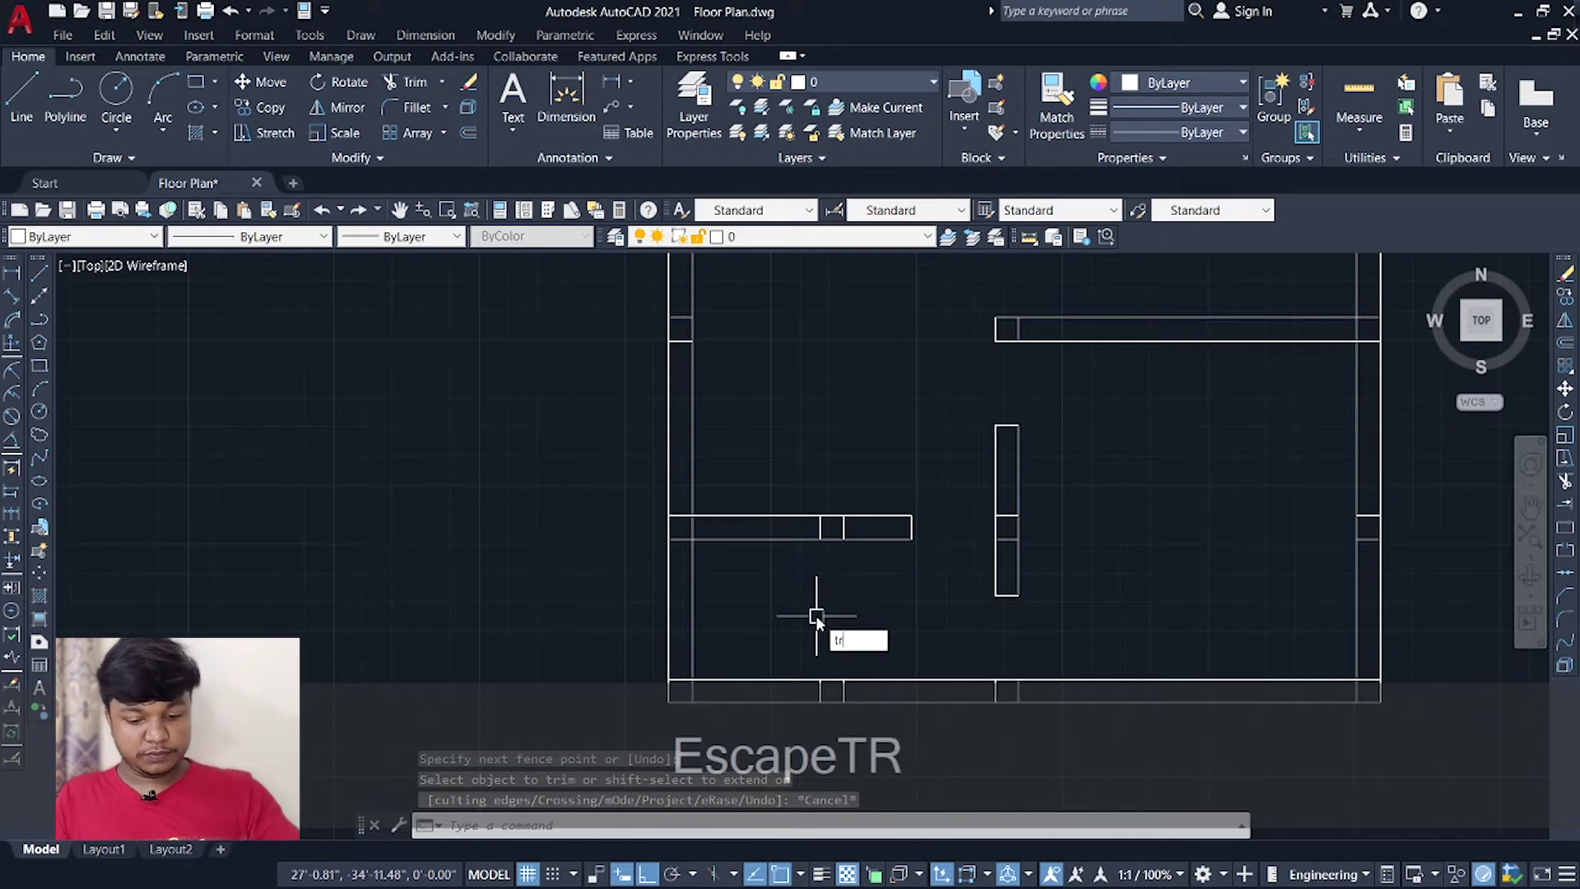
key(Return)
scroll(815, 614, up, 2)
mouse_move(816, 614)
middle_down()
mouse_move(885, 524)
mouse_move(942, 551)
middle_up()
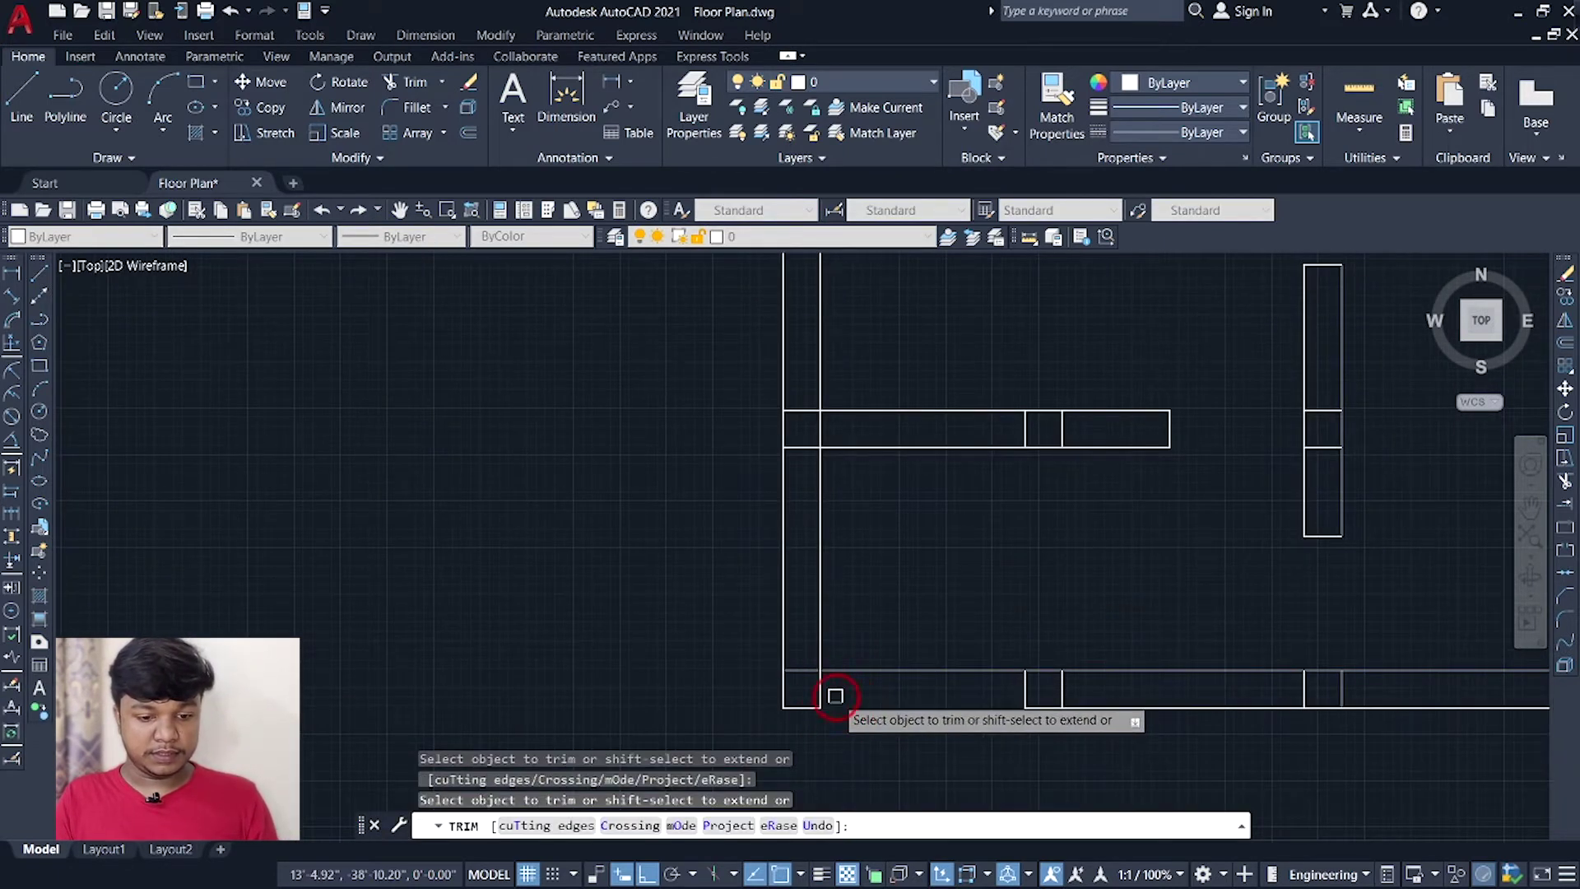
key(ctrl+z)
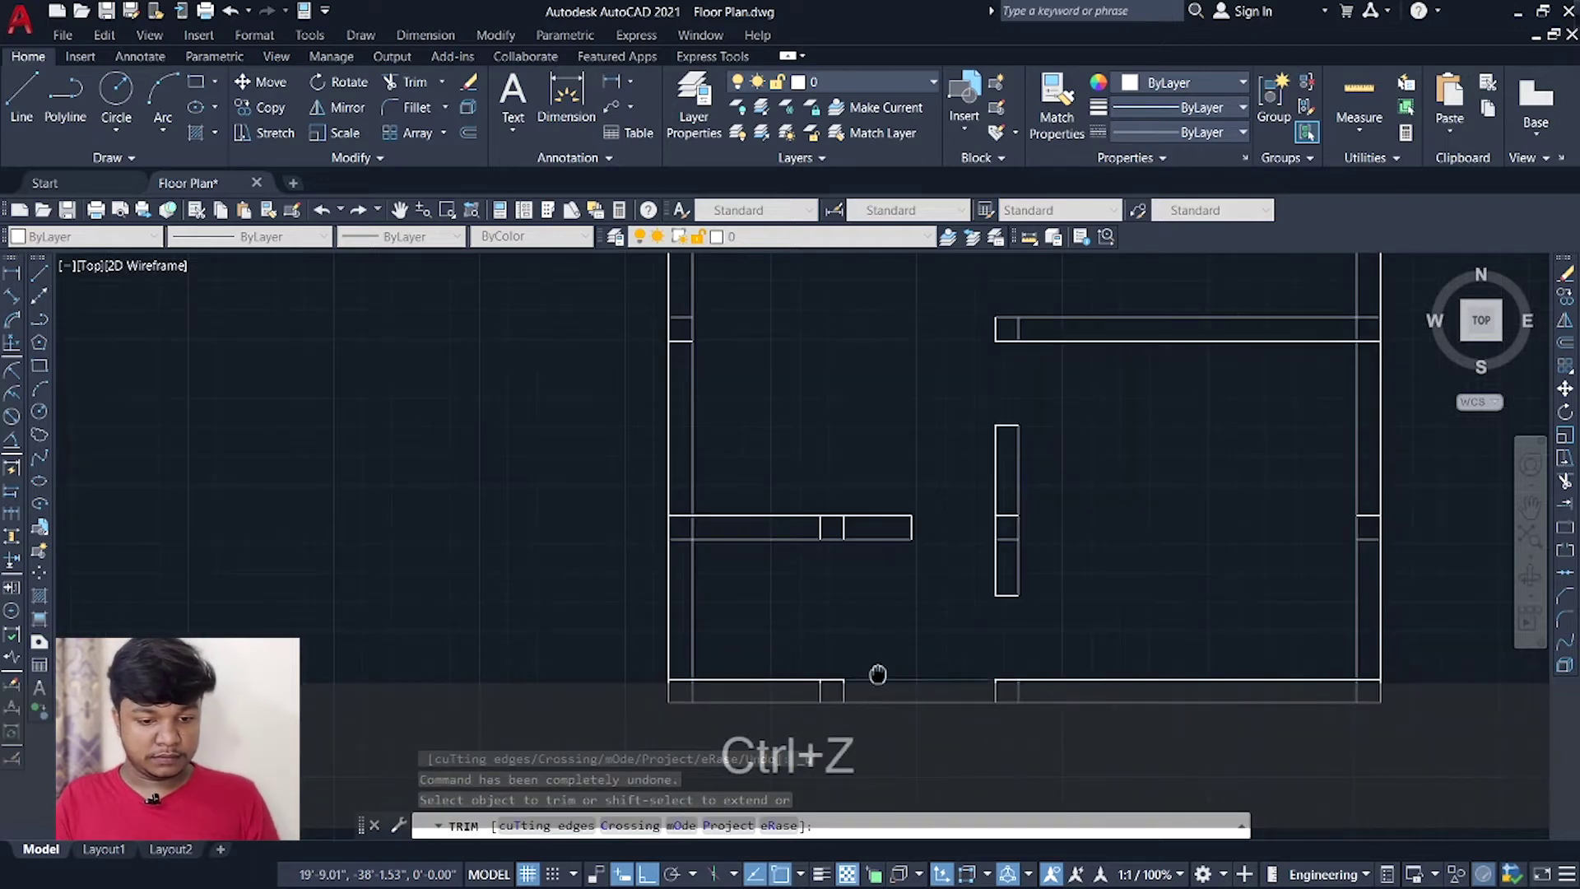
Trim the leftover lines in the bottom wall below the second vertical wall, at the bottom-left corner and inside the fourth horizontal wall.
middle_drag(875, 670, 910, 652)
click(880, 658)
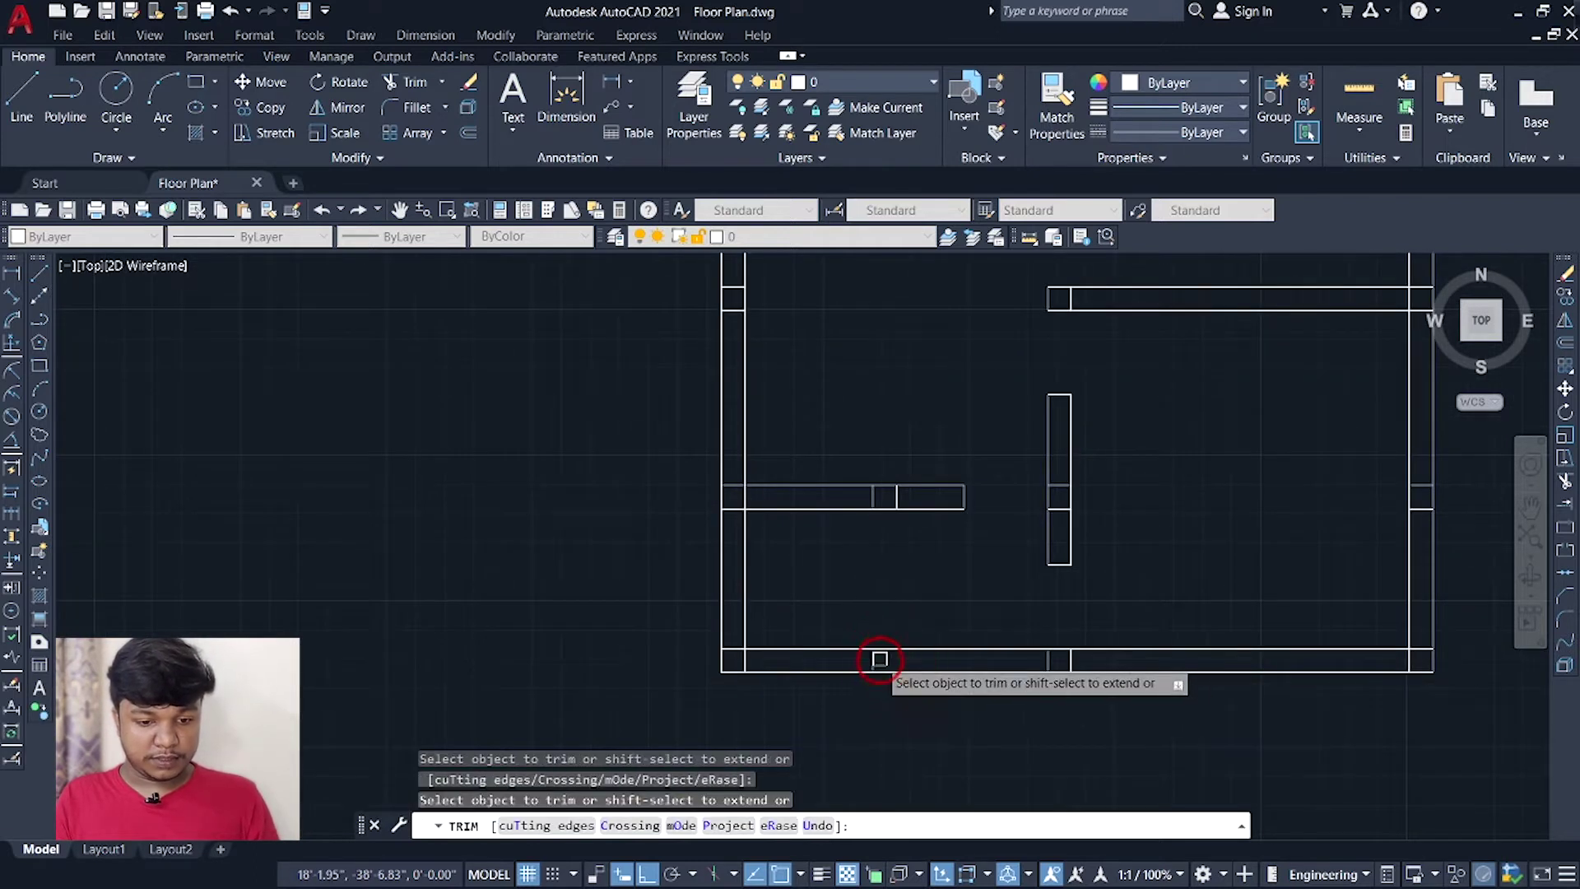
click(735, 643)
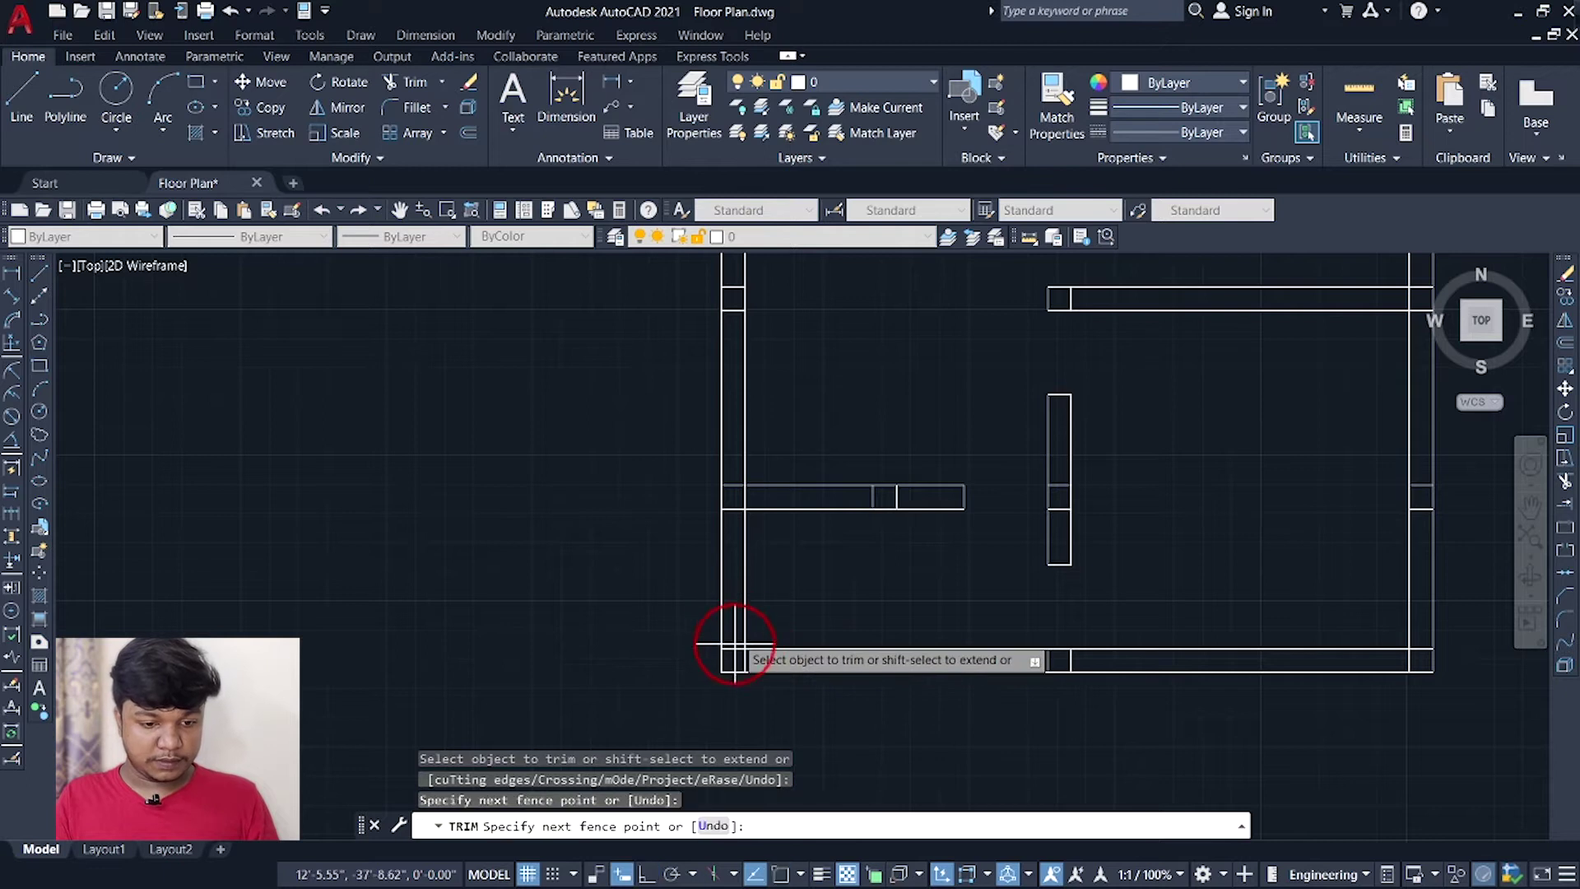
drag(735, 651, 757, 655)
middle_drag(775, 565, 779, 593)
scroll(716, 515, up, 4)
drag(800, 482, 806, 613)
click(831, 556)
click(1158, 555)
click(1217, 554)
Trim the overlapping lines in the leftmost wall at the levels of the third and second horizontal walls.
middle_drag(856, 330, 771, 650)
drag(769, 664, 780, 588)
middle_drag(780, 313, 758, 554)
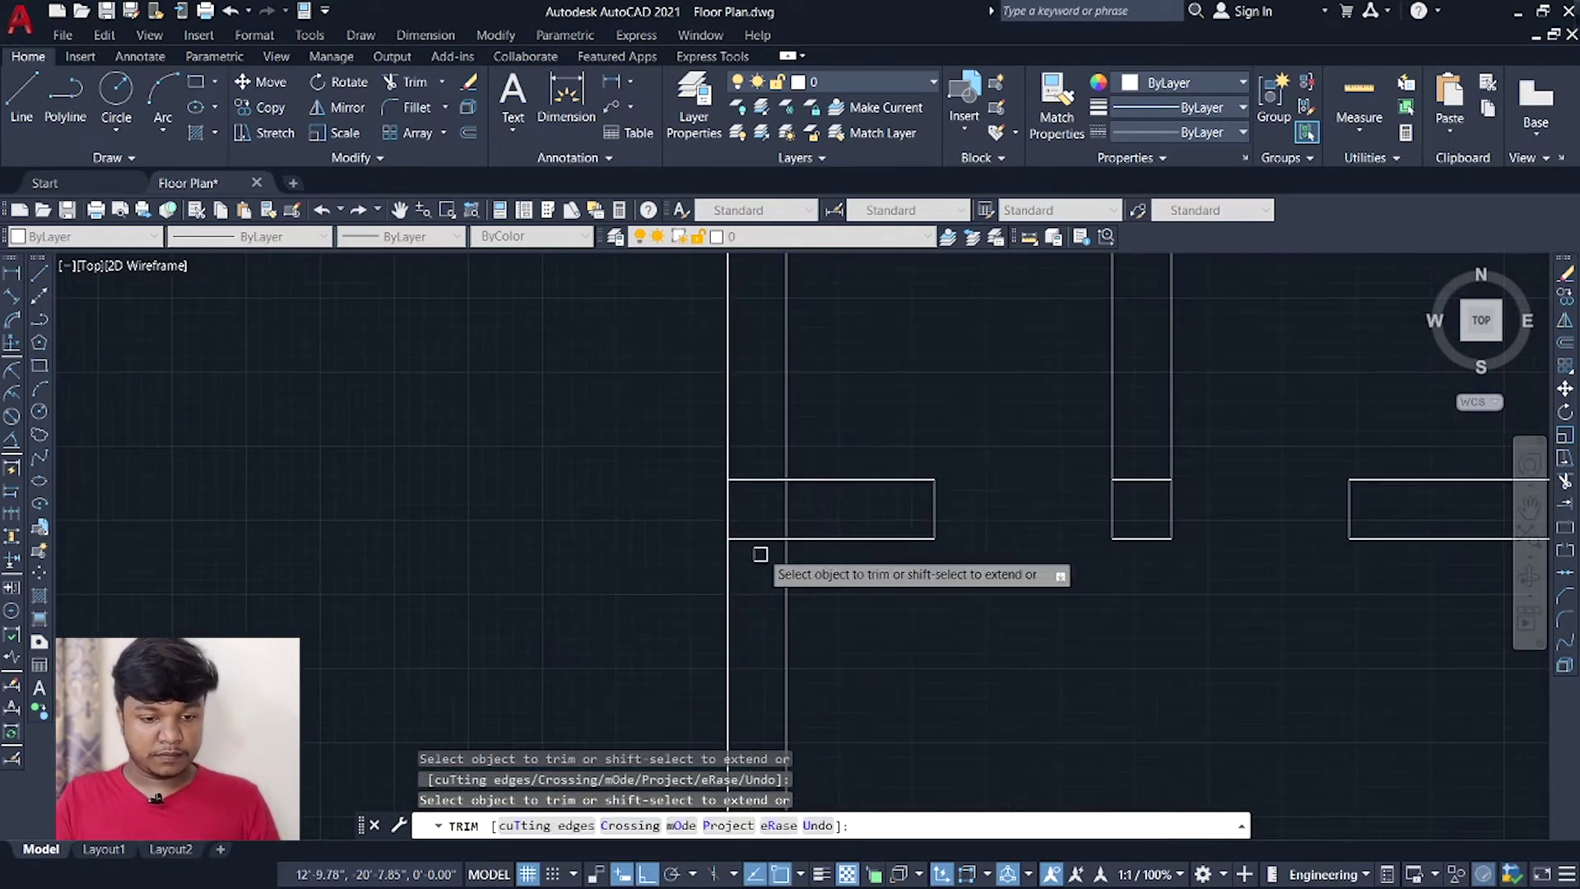
drag(758, 554, 755, 476)
click(751, 564)
key(Return)
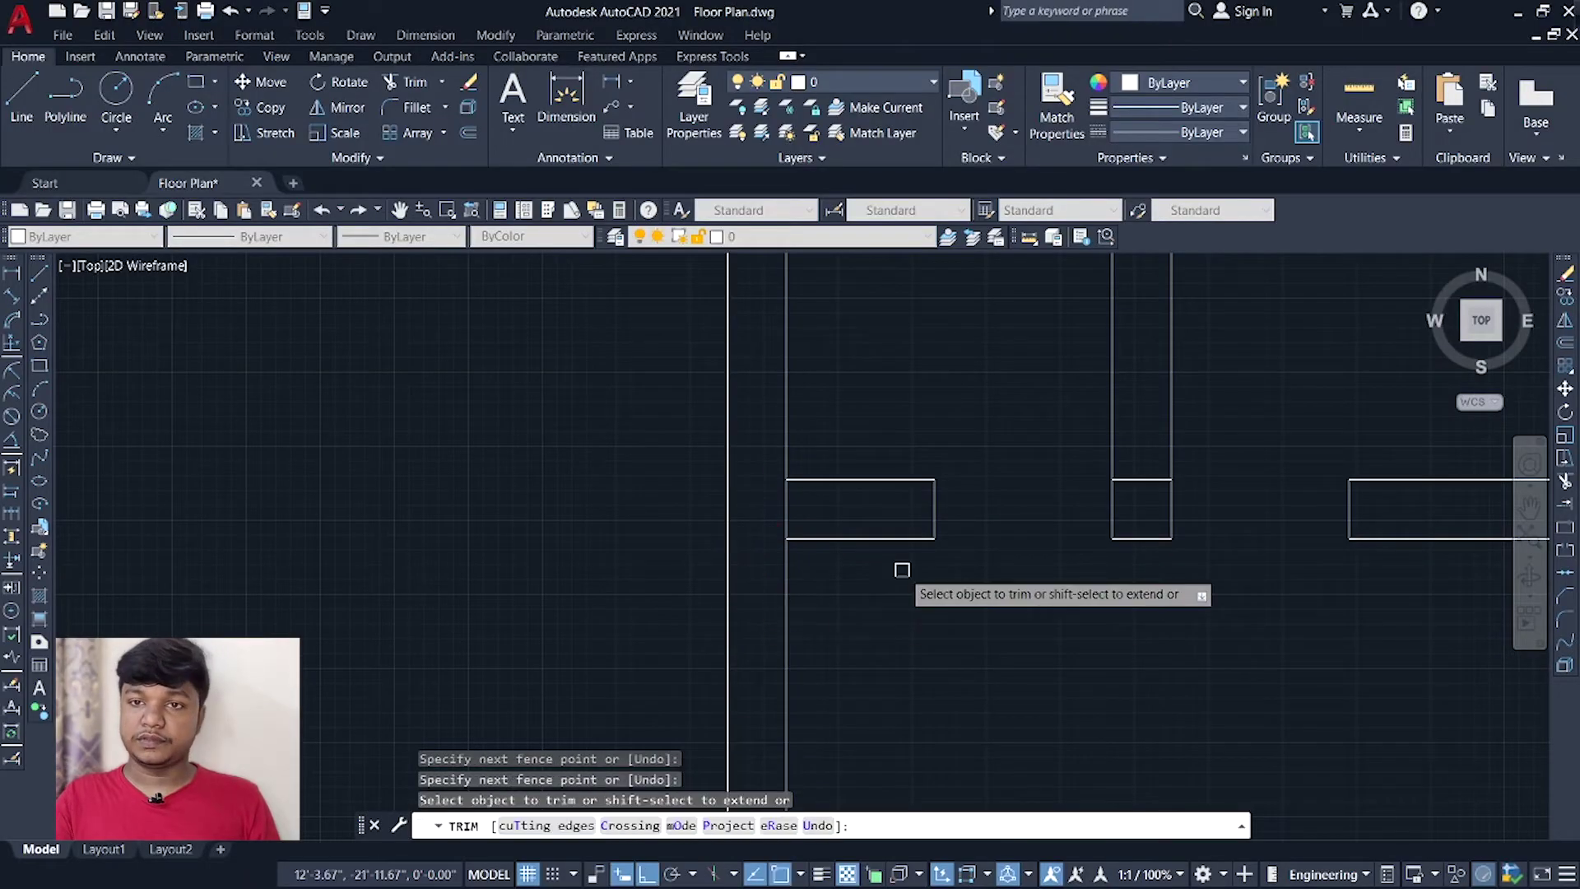
Trim the overlapping lines at the top-left corner, the top wall's inner junctions and the junction of the third vertical and second horizontal walls.
mouse_move(867, 331)
middle_down()
mouse_move(851, 350)
mouse_move(885, 392)
mouse_move(758, 610)
middle_up()
scroll(897, 380, down, 2)
drag(661, 476, 692, 447)
drag(874, 454, 937, 449)
middle_drag(1118, 439, 969, 425)
drag(981, 426, 1039, 451)
middle_drag(1020, 556, 987, 452)
drag(994, 548, 1011, 579)
middle_drag(1514, 347, 1163, 395)
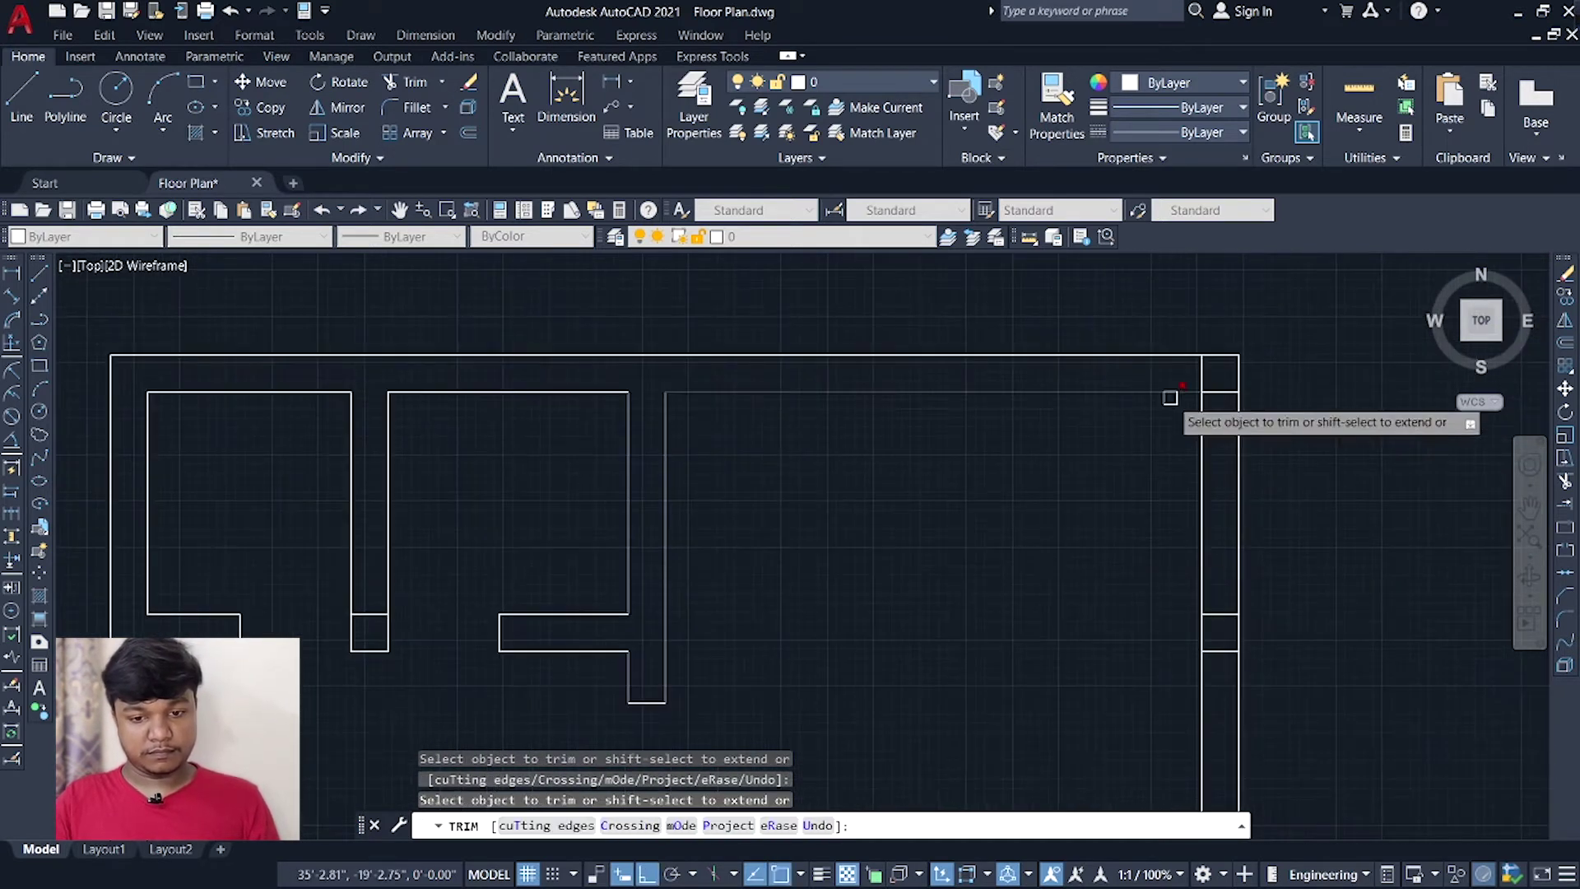
Trim the overlapping lines along the rightmost wall, at its top and bottom corners and at its horizontal wall junctions.
drag(1232, 382, 1197, 393)
middle_drag(1209, 562, 1202, 430)
middle_drag(1224, 689, 1185, 403)
drag(1185, 403, 1185, 448)
middle_drag(1185, 721, 1196, 482)
drag(1196, 484, 1199, 527)
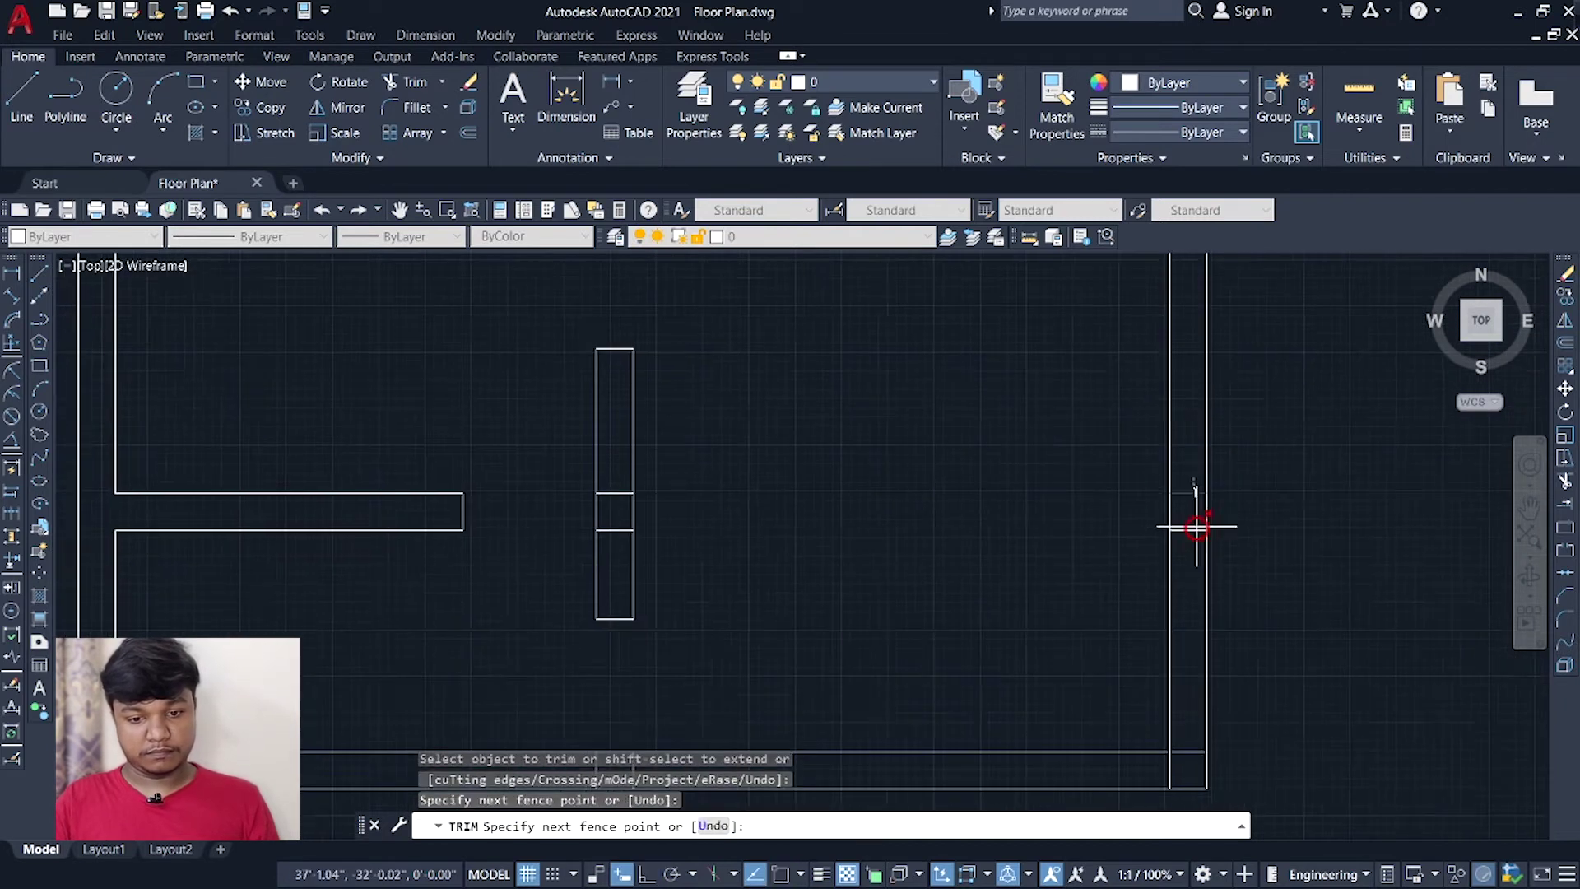
middle_drag(1177, 725, 1174, 538)
drag(1190, 553, 1171, 586)
scroll(974, 536, down, 4)
middle_drag(974, 536, 1098, 643)
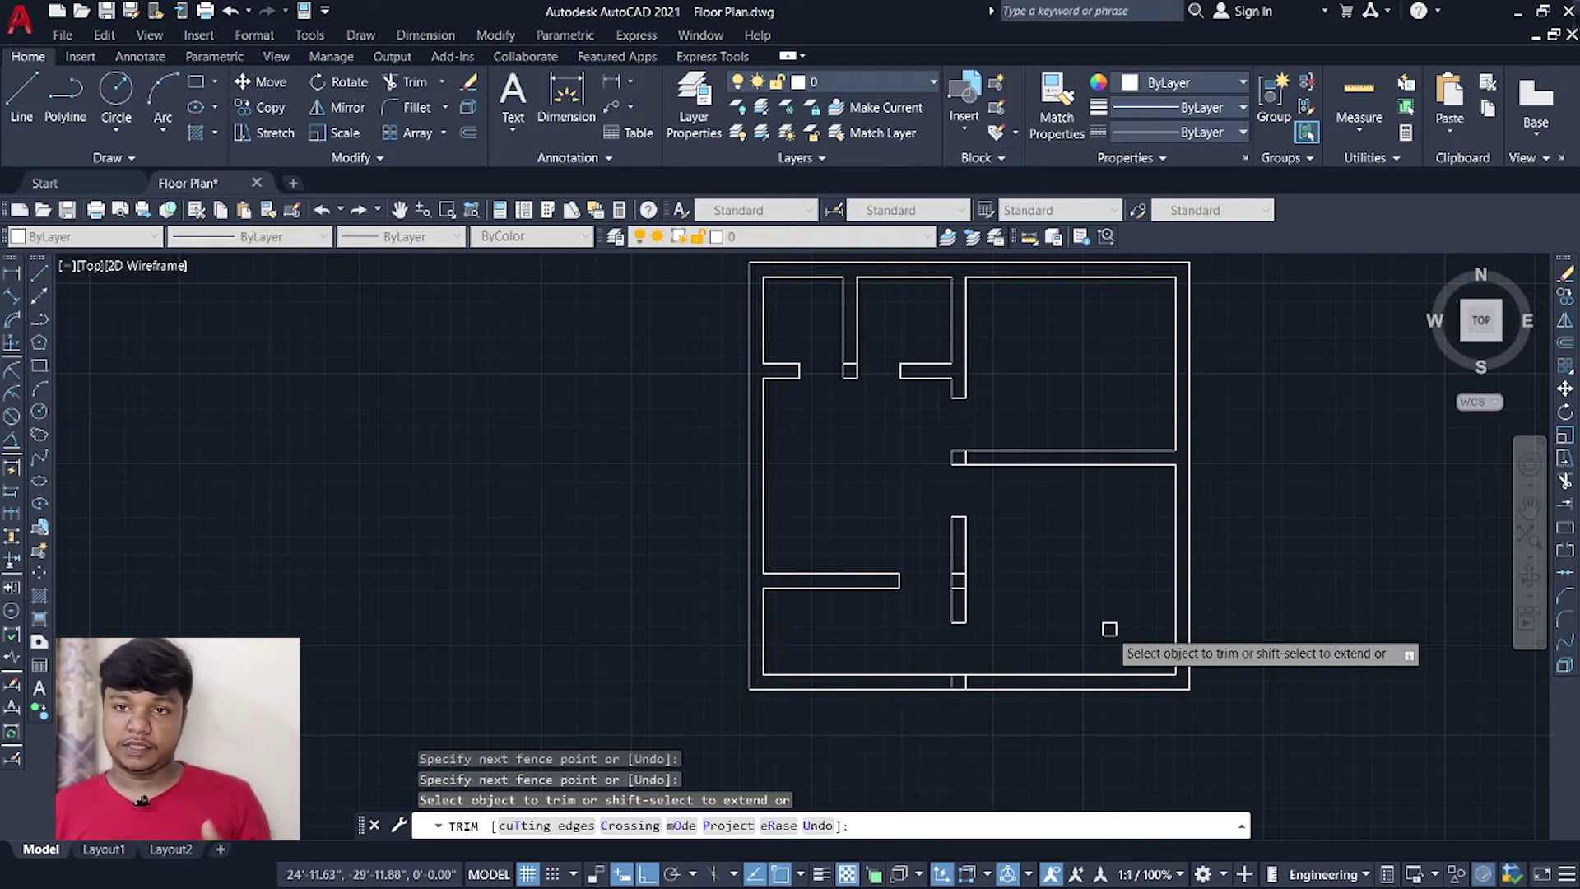
key(Escape)
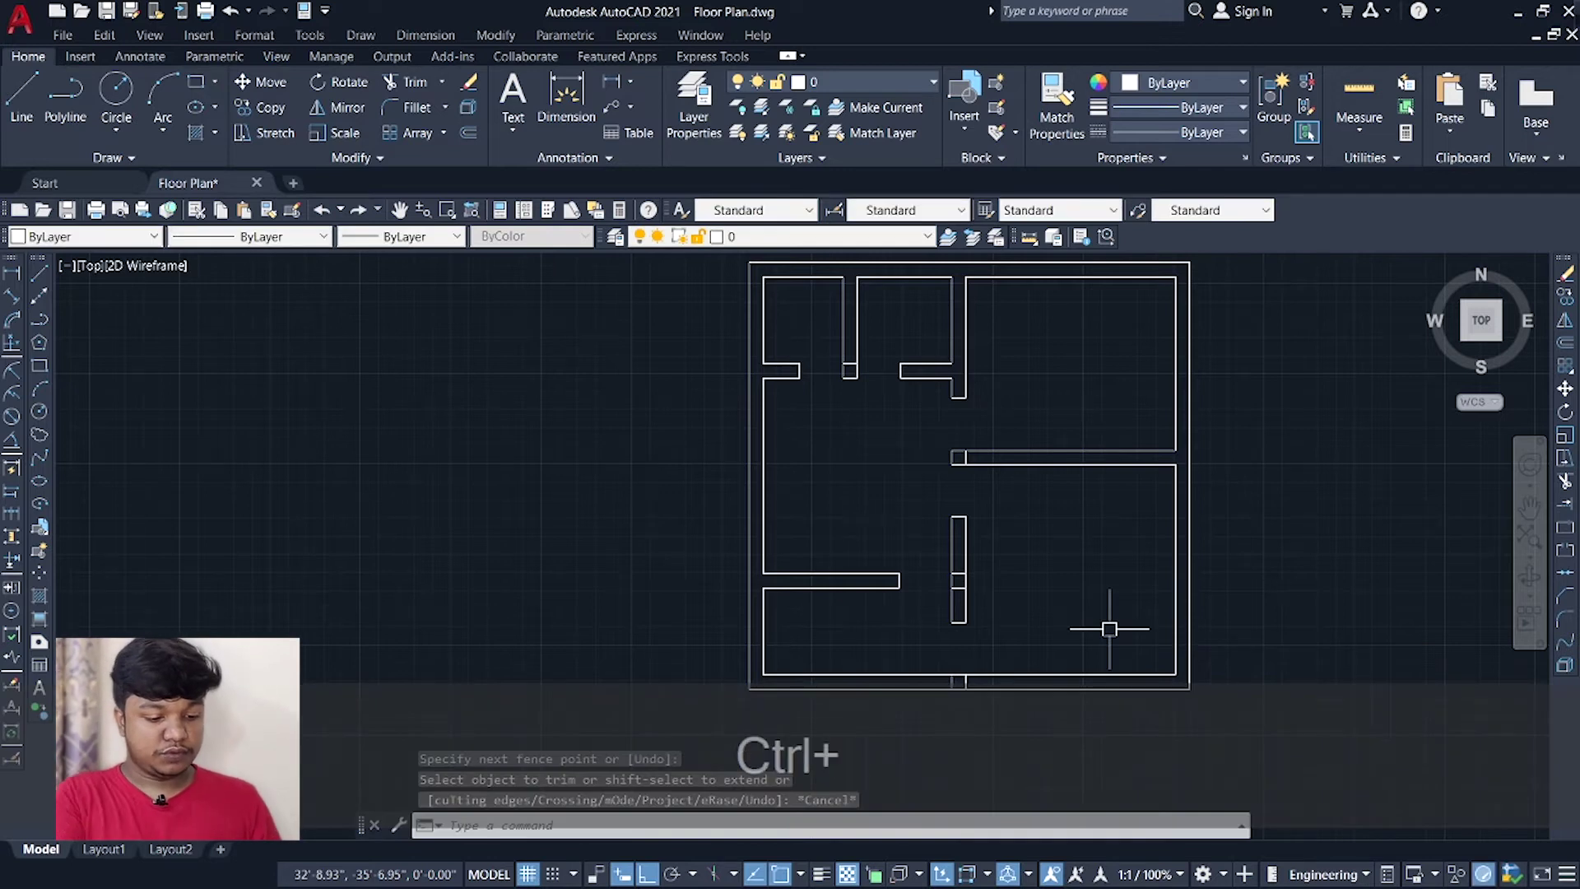
Insert a Door - Imperial block from the tool palettes into the empty area left of the floor plan.
key(Return)
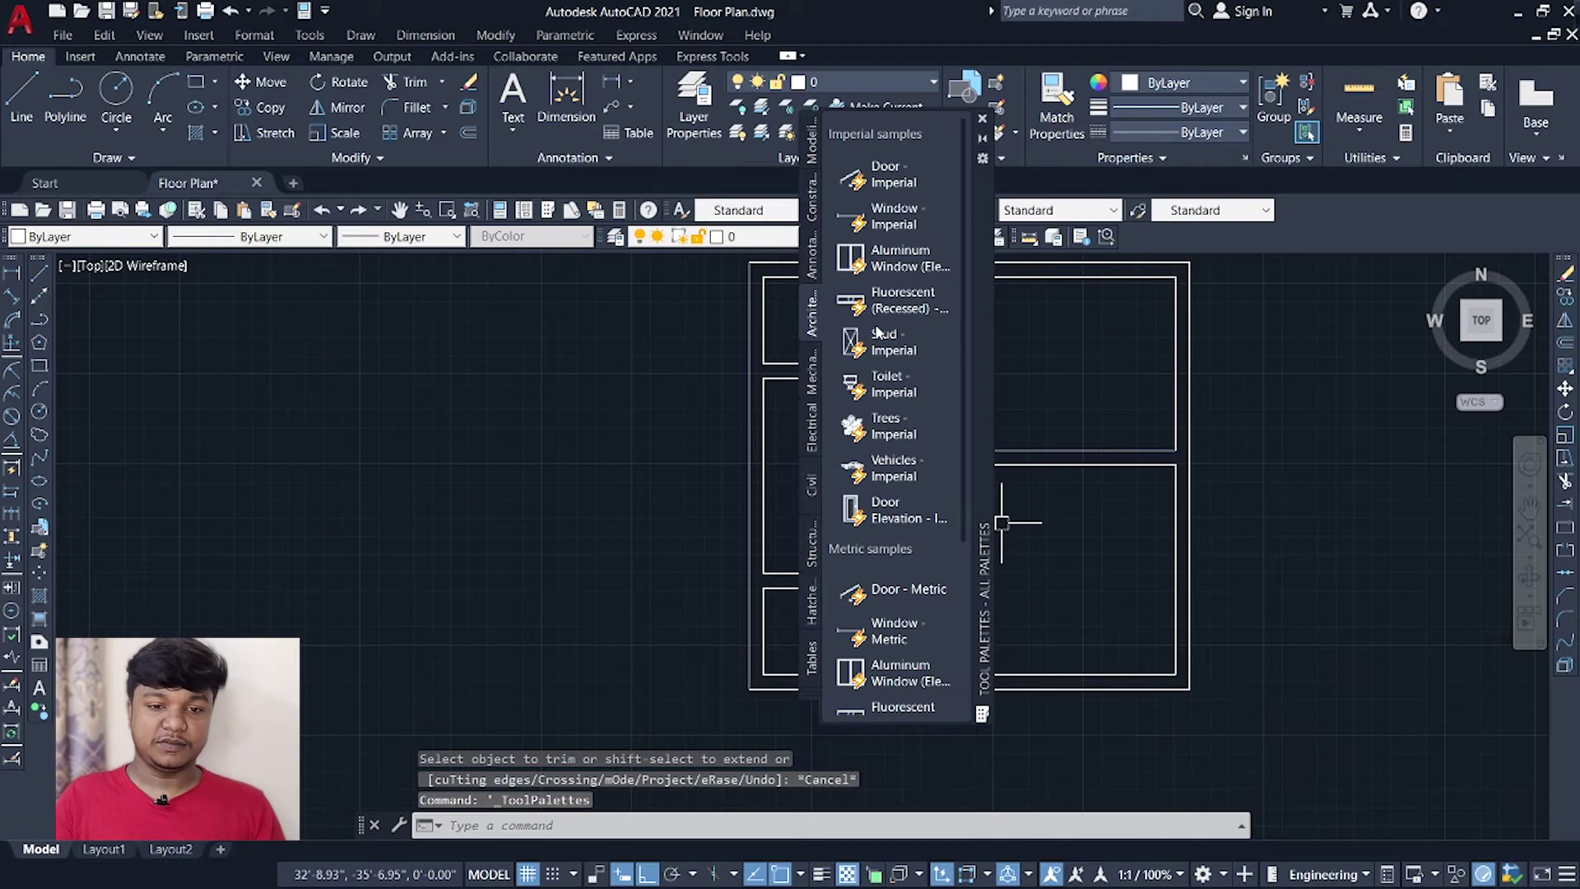
click(887, 174)
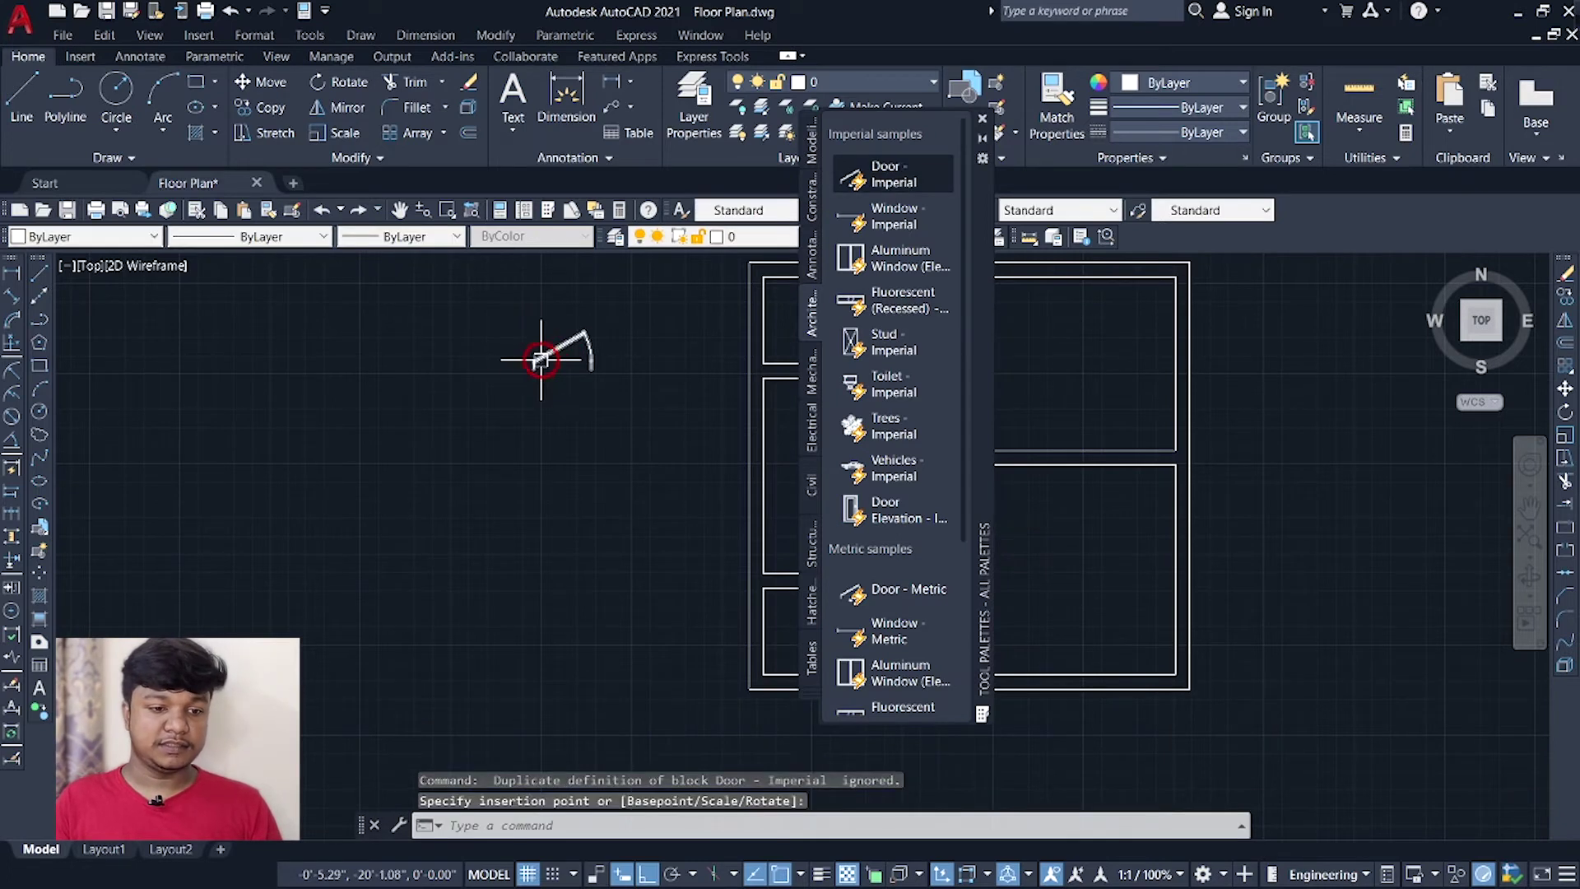
click(984, 120)
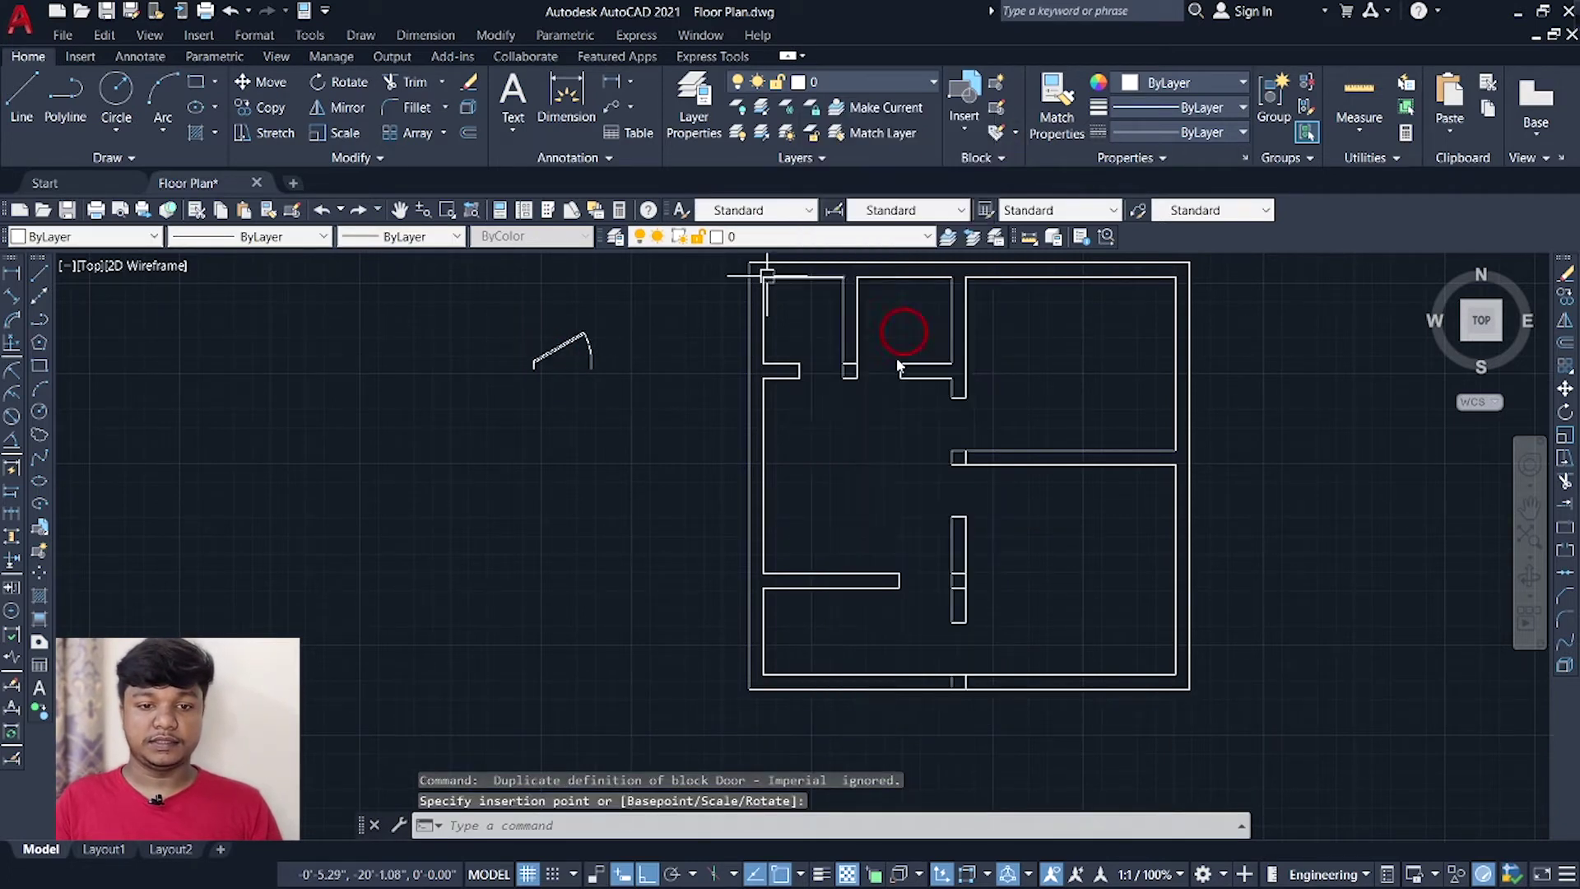
middle_drag(638, 333, 741, 363)
Set the inserted door block's opening angle to Open 90º.
click(659, 377)
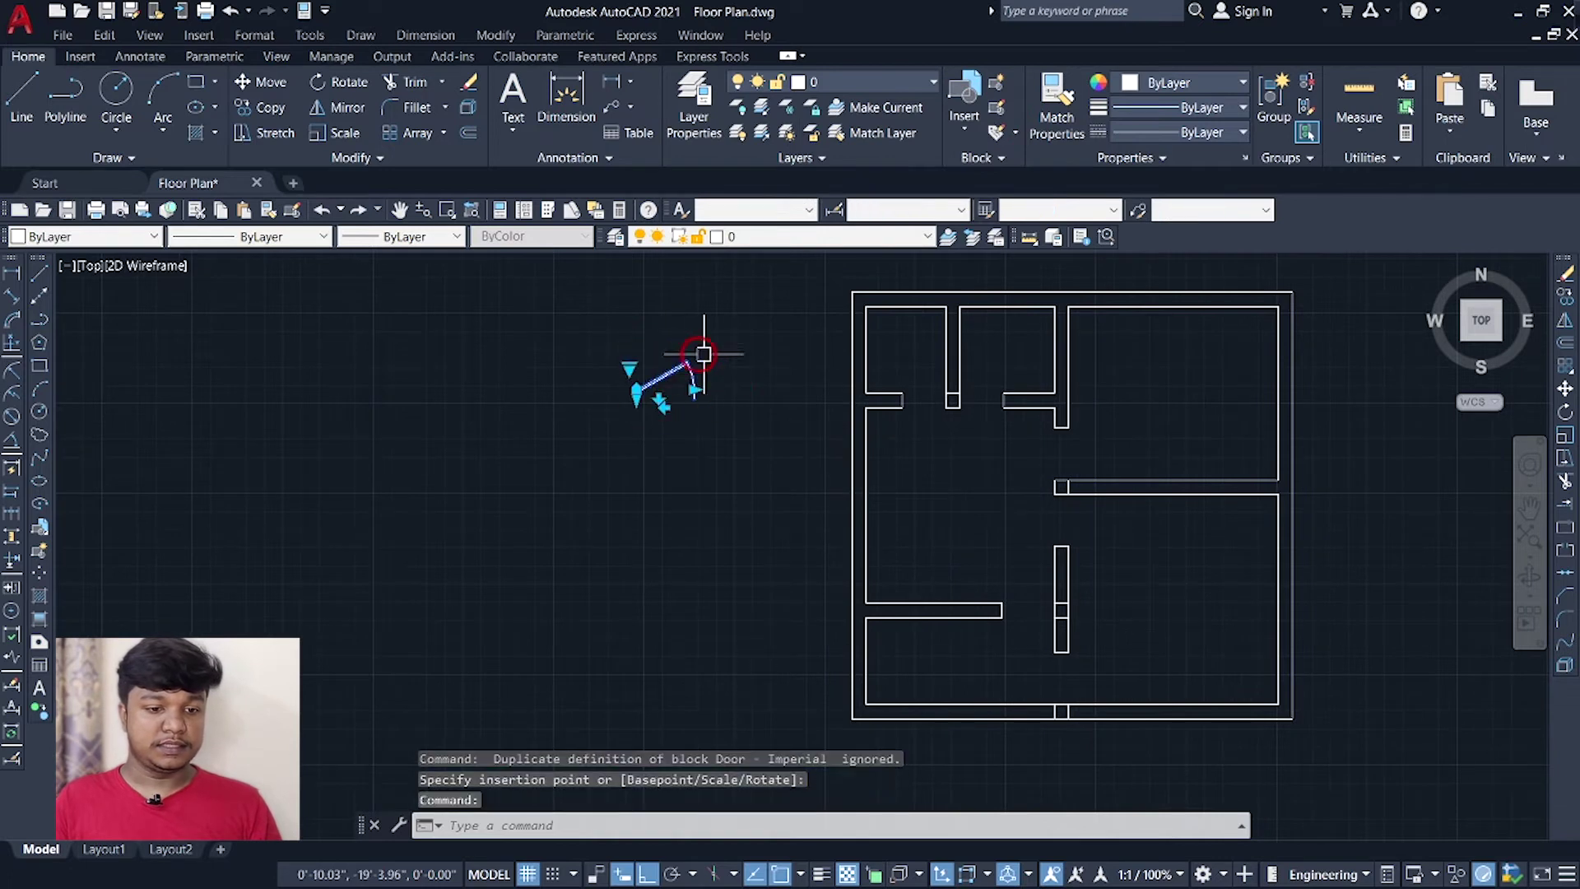
click(630, 369)
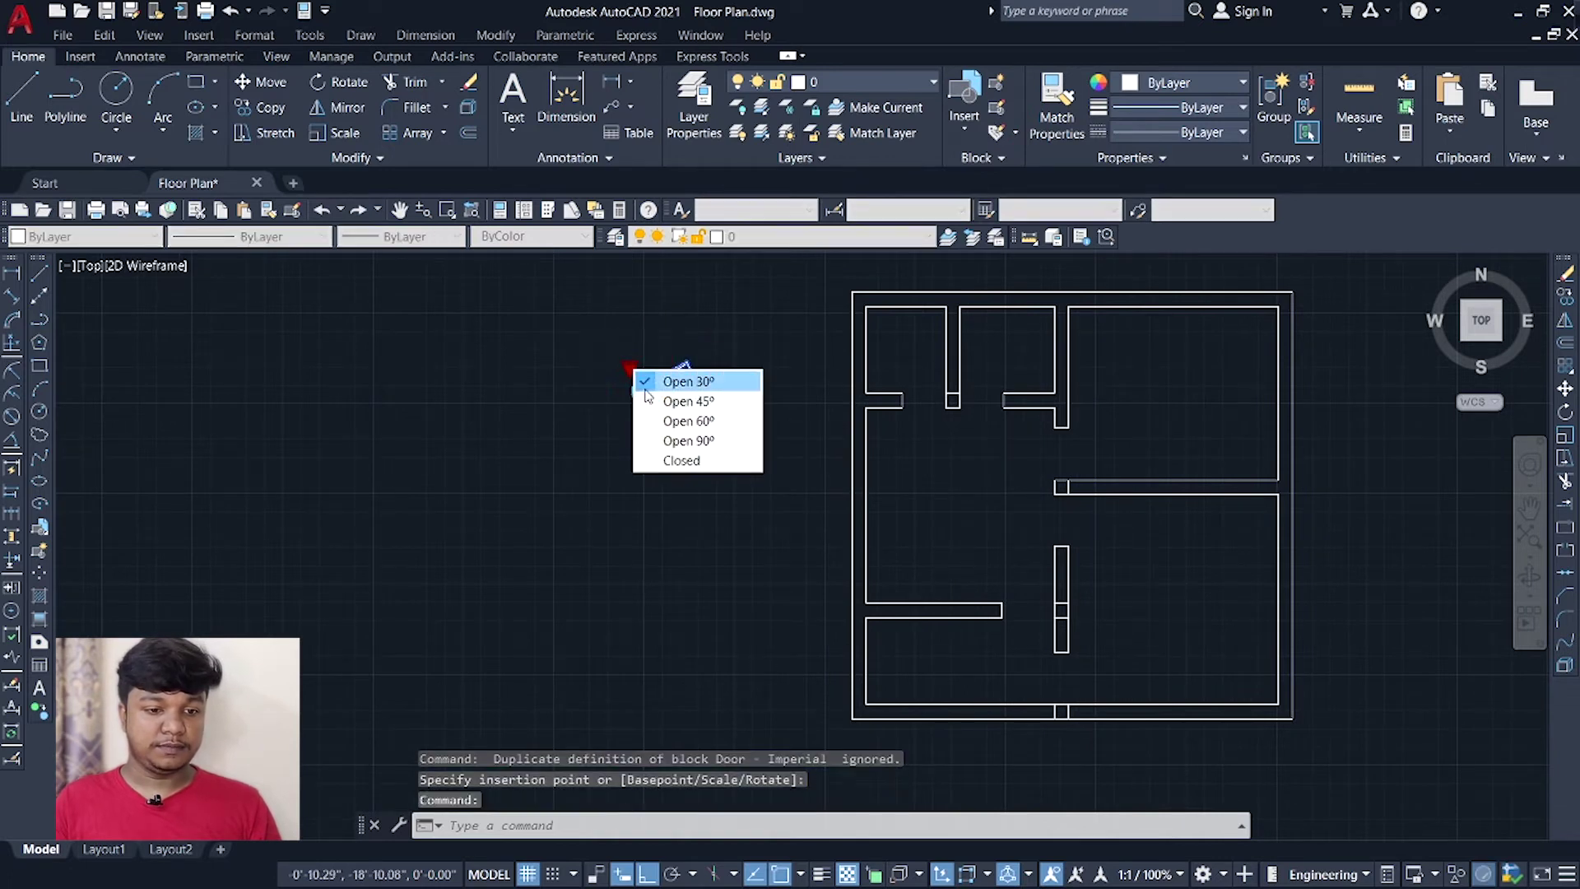
click(684, 441)
mouse_move(724, 452)
middle_down()
mouse_move(765, 533)
mouse_move(691, 518)
middle_up()
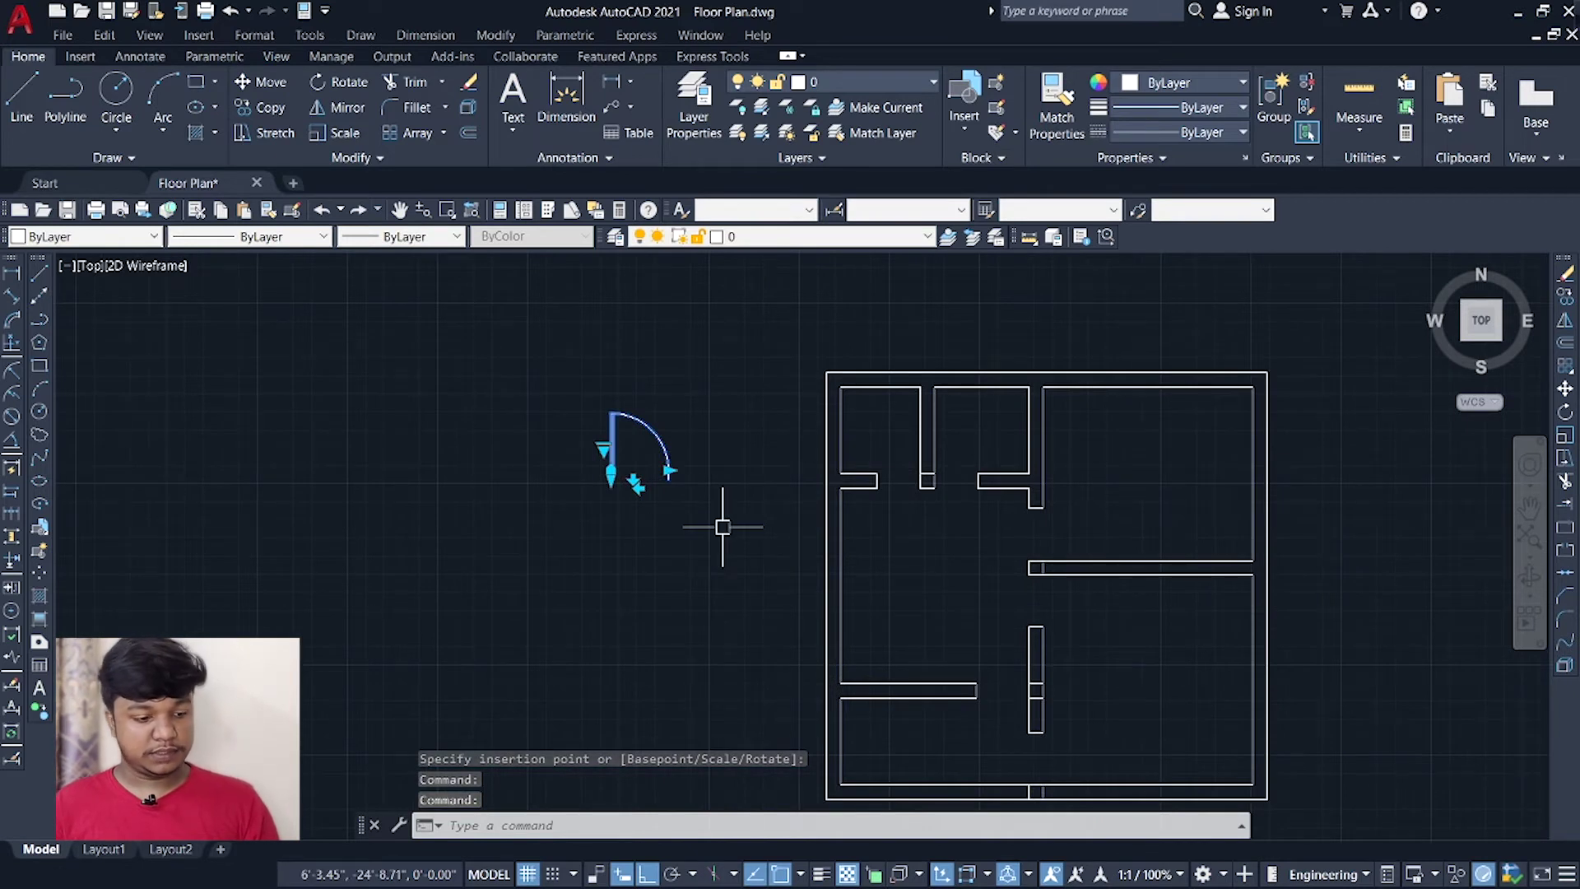
key(Escape)
click(724, 566)
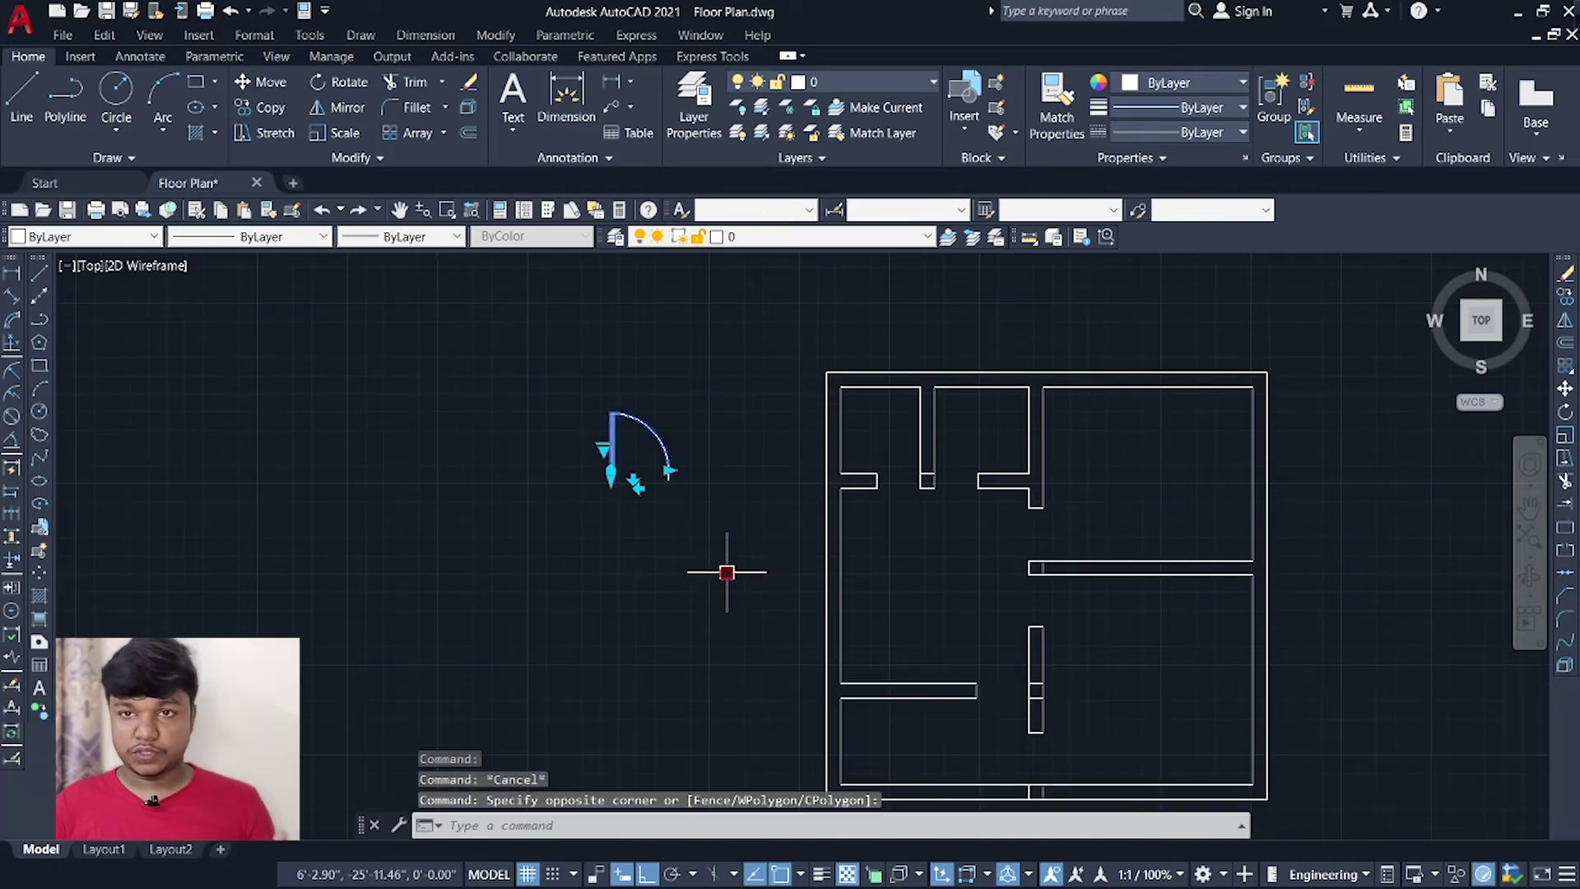
Copy the loose door block from its hinge corner to the lower corner of the wall stub at the top-middle room's opening.
text(CO)
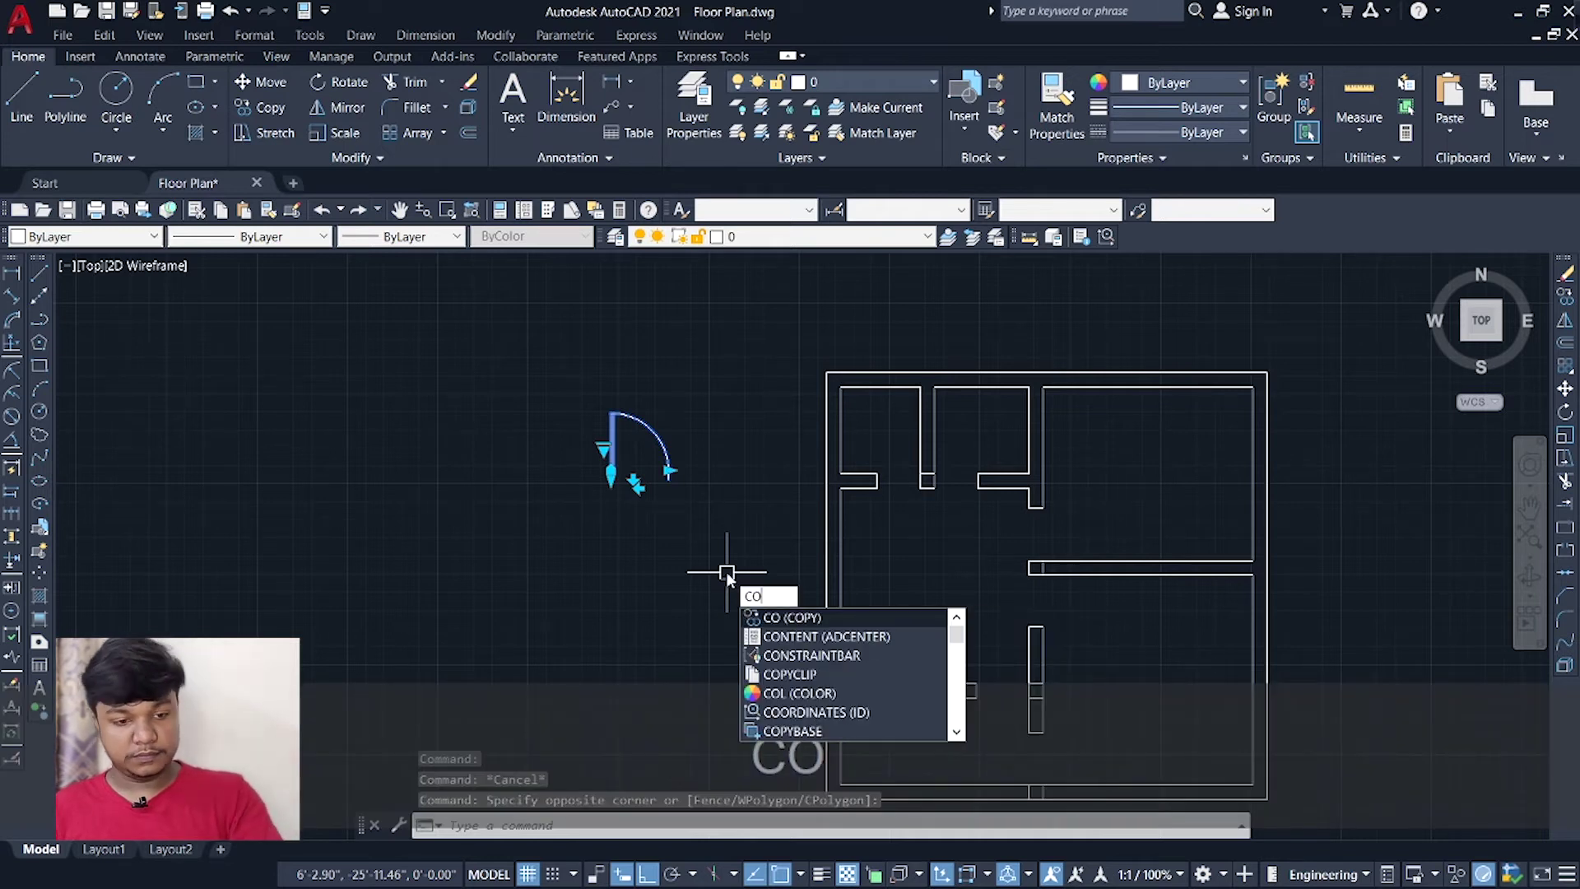
key(Return)
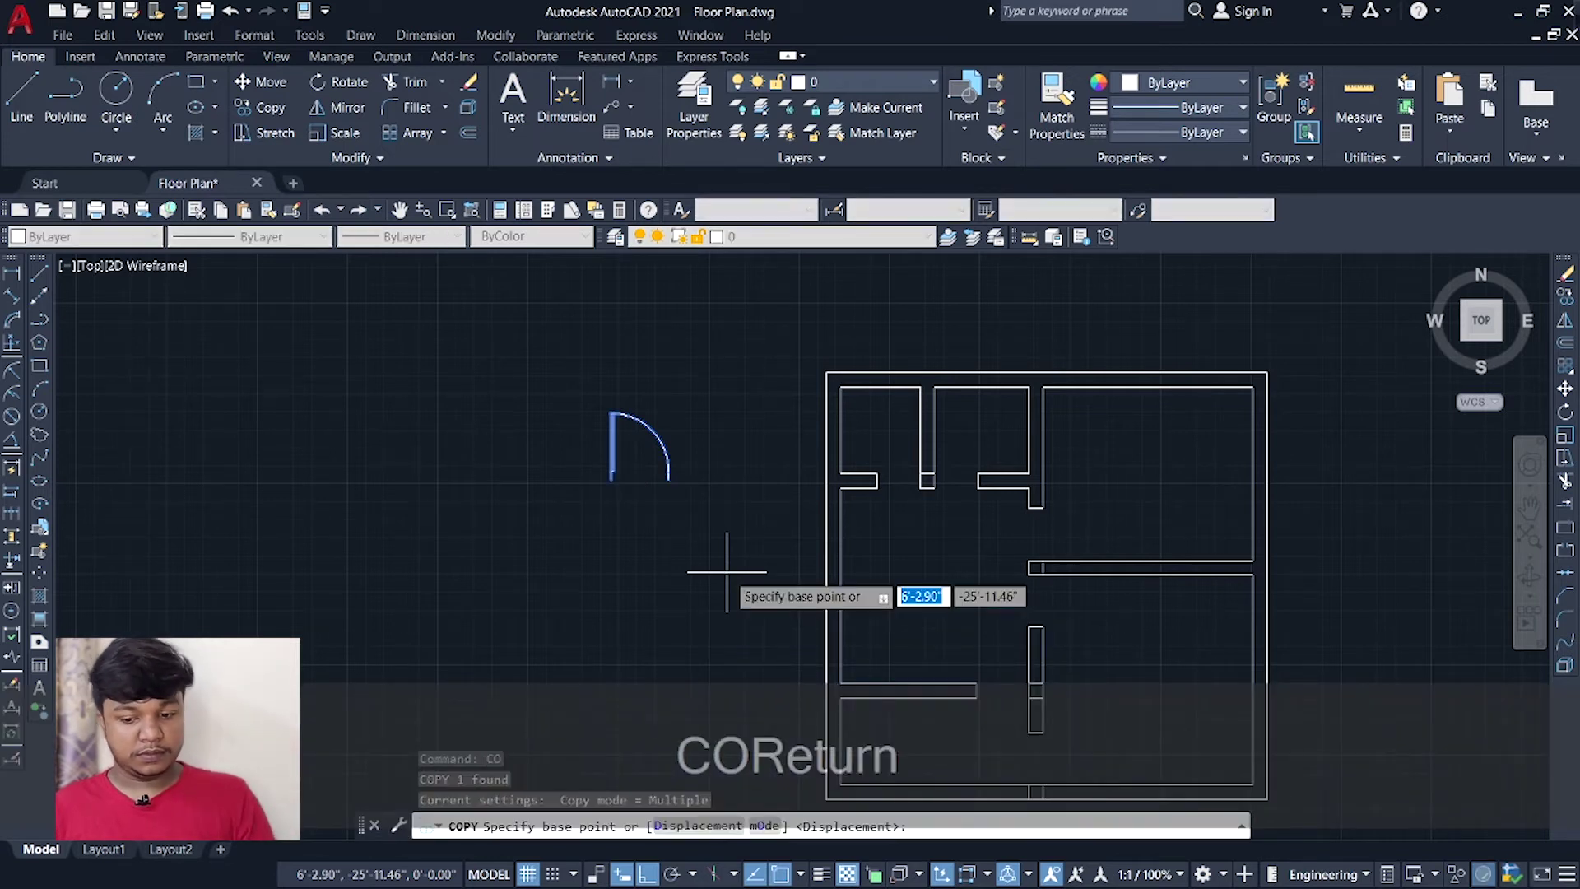
click(611, 479)
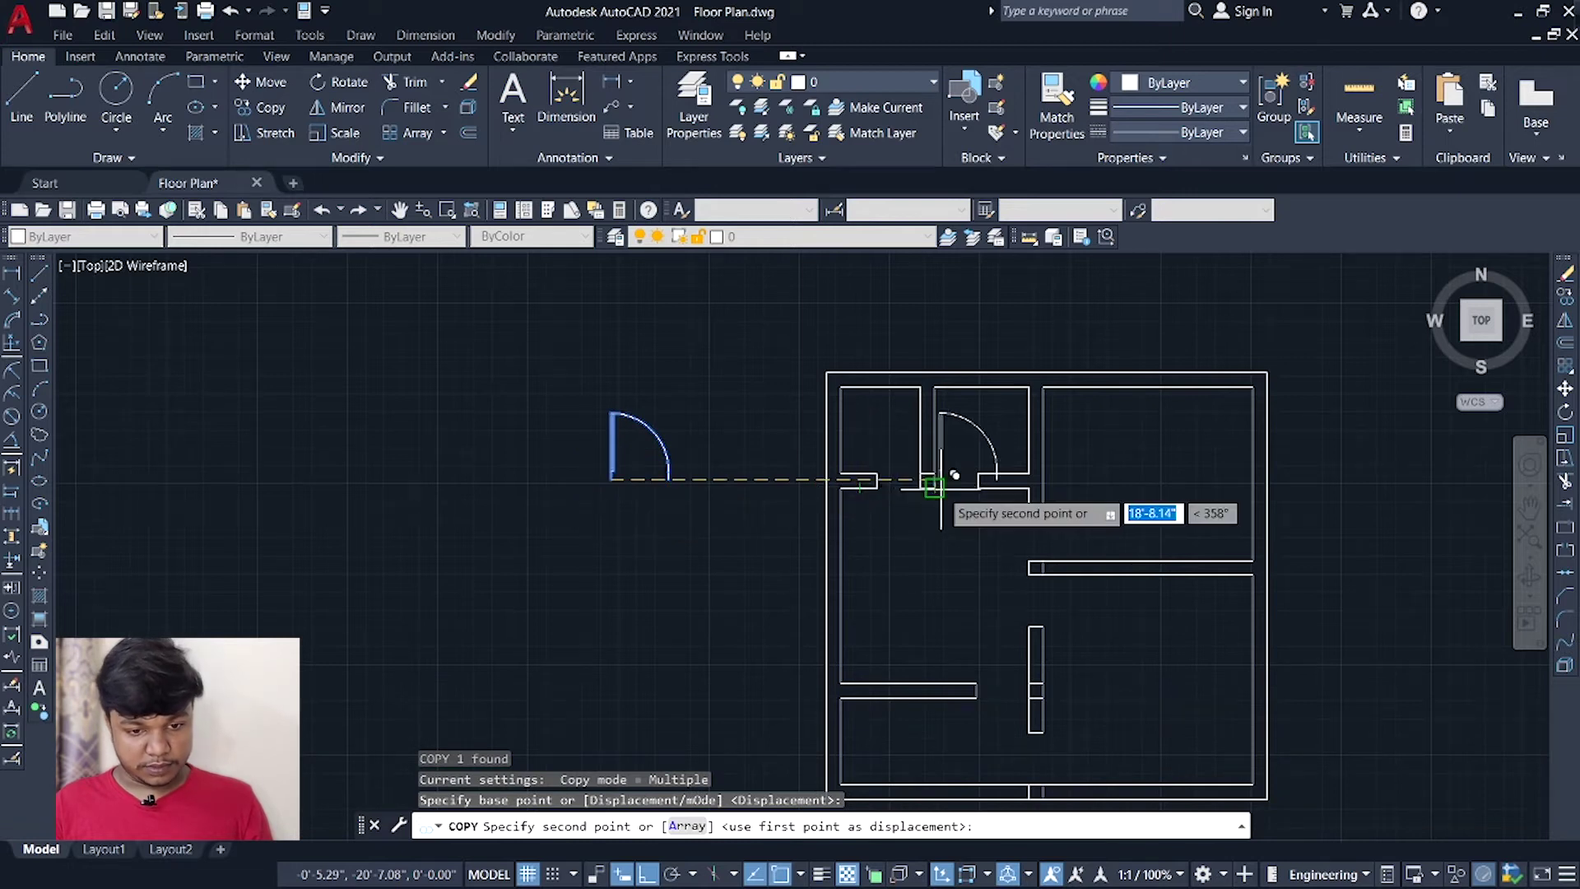
scroll(934, 487, up, 4)
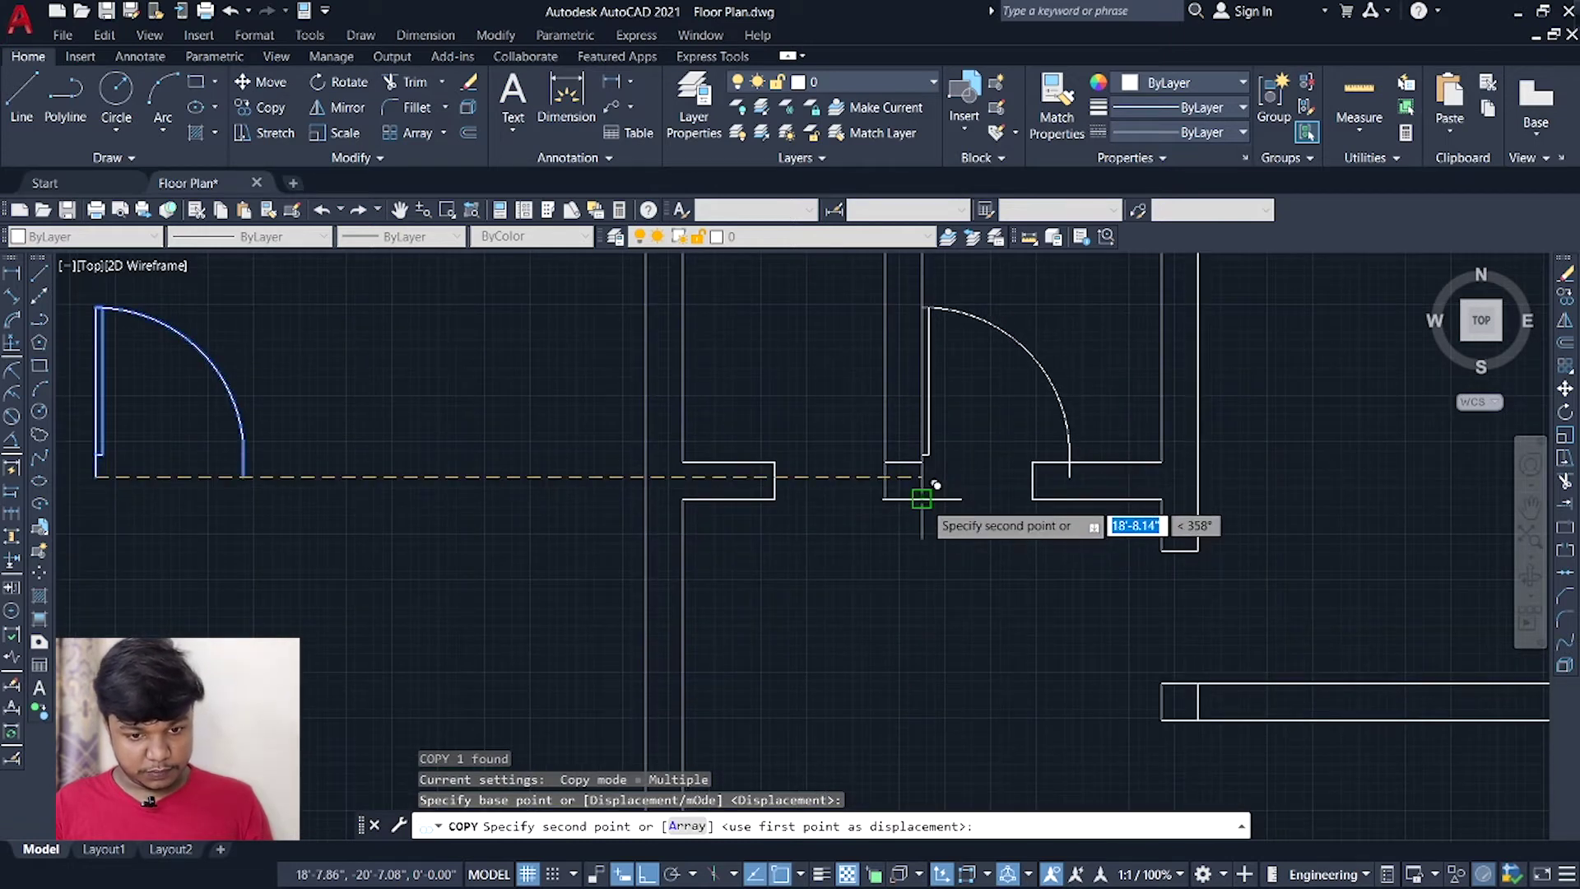
click(922, 502)
key(Escape)
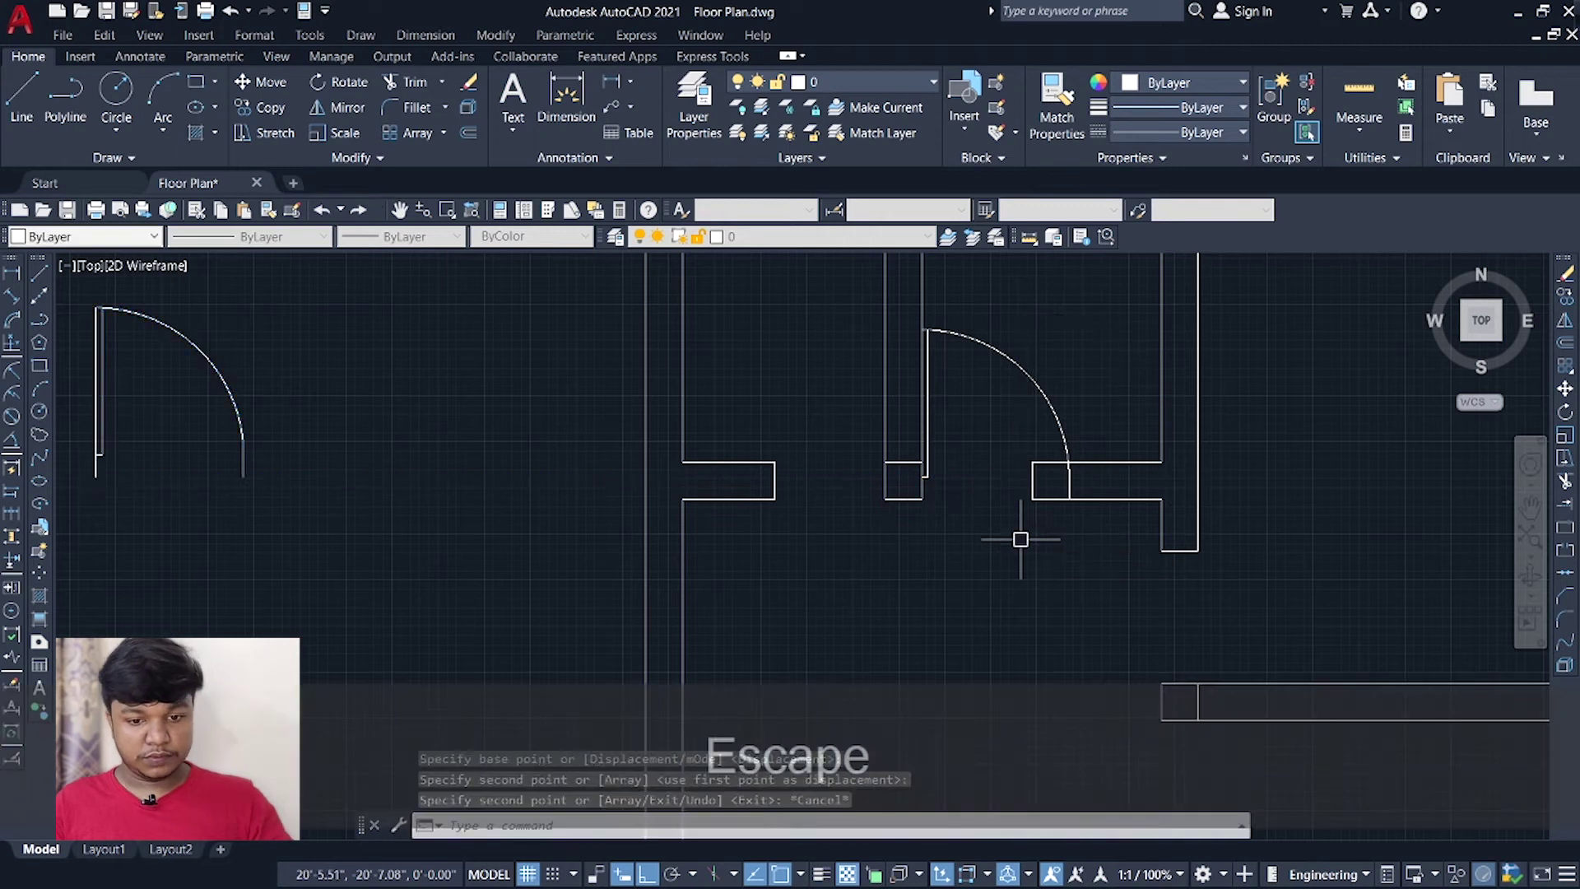
Shorten the copied door's width so its free end meets the opposite jamb of the top-middle room's opening.
click(1067, 448)
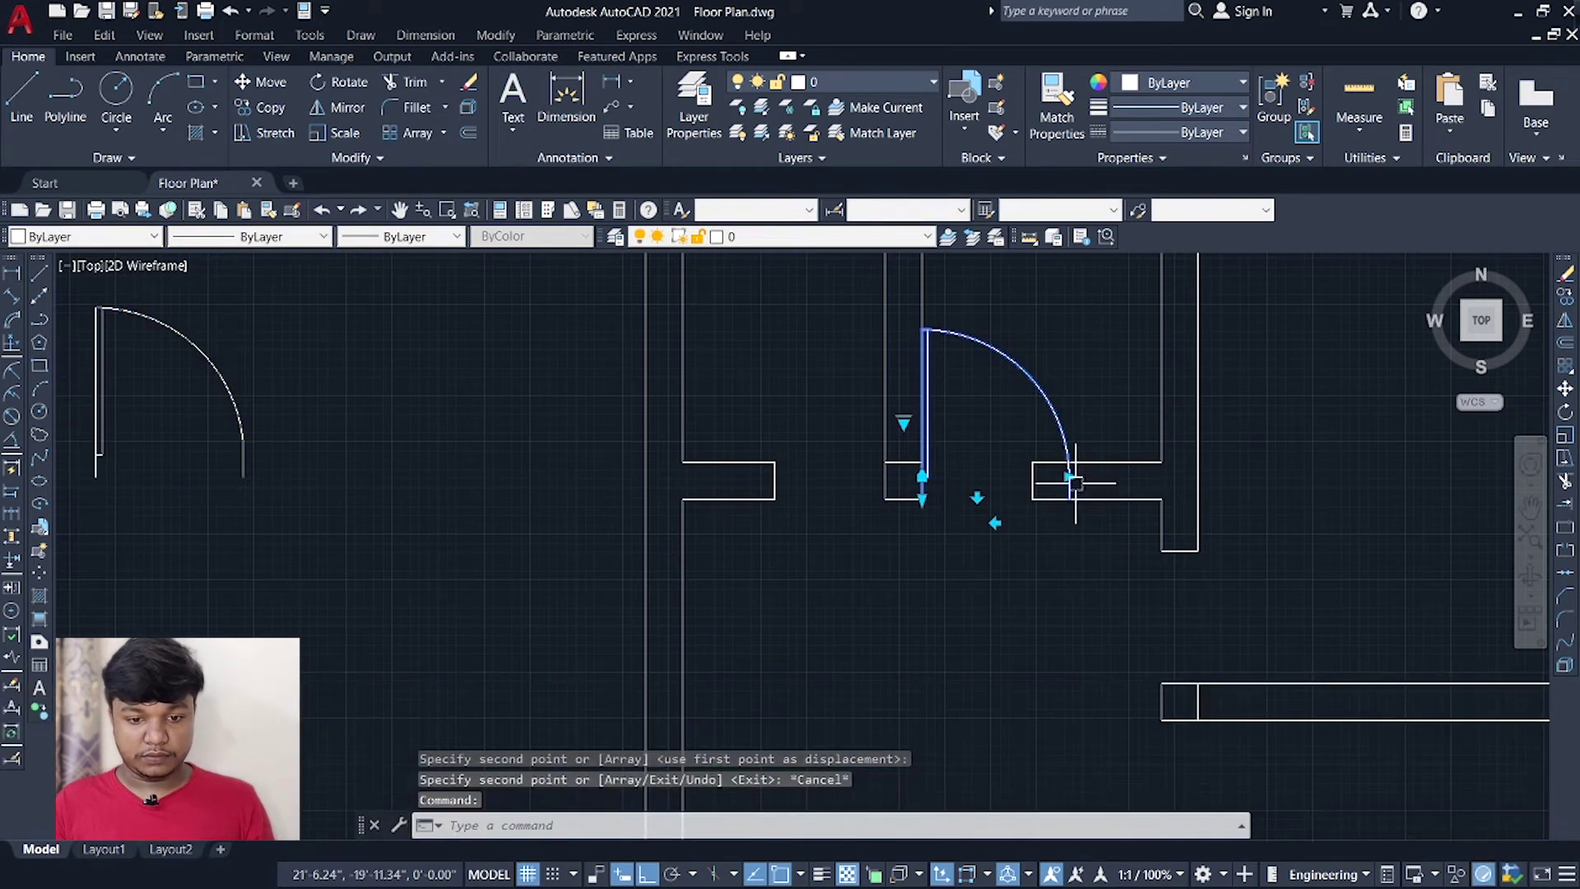
click(1069, 477)
click(1032, 480)
Mirror the loose door, with the placed door also selected, about a vertical line through the loose door's hinge corner, keeping the source objects.
middle_drag(810, 577, 1164, 582)
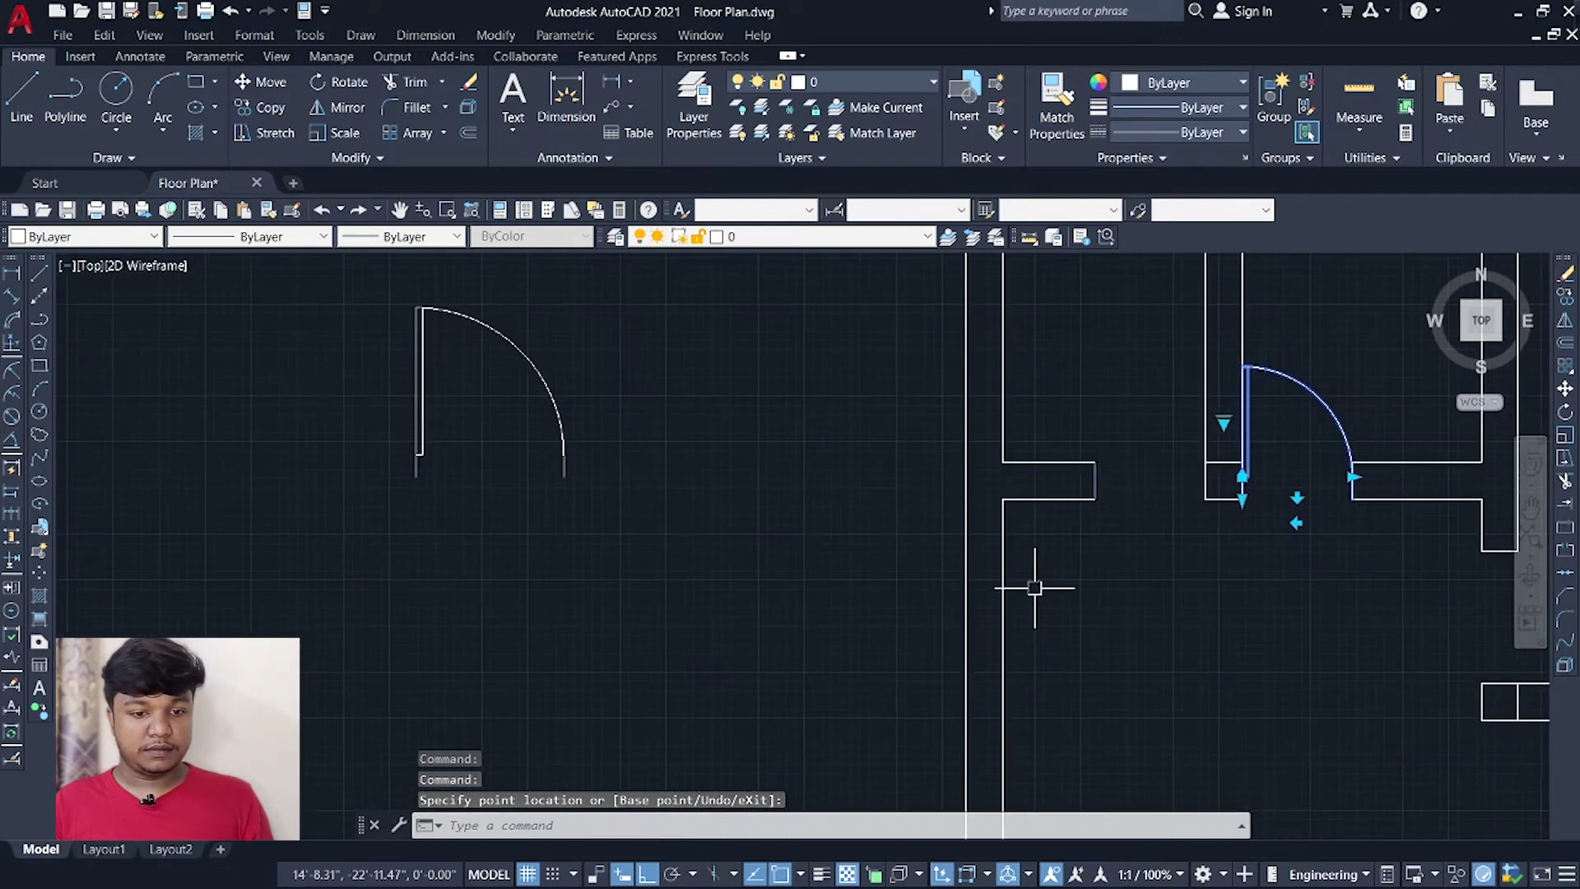
middle_drag(508, 549, 702, 611)
click(543, 279)
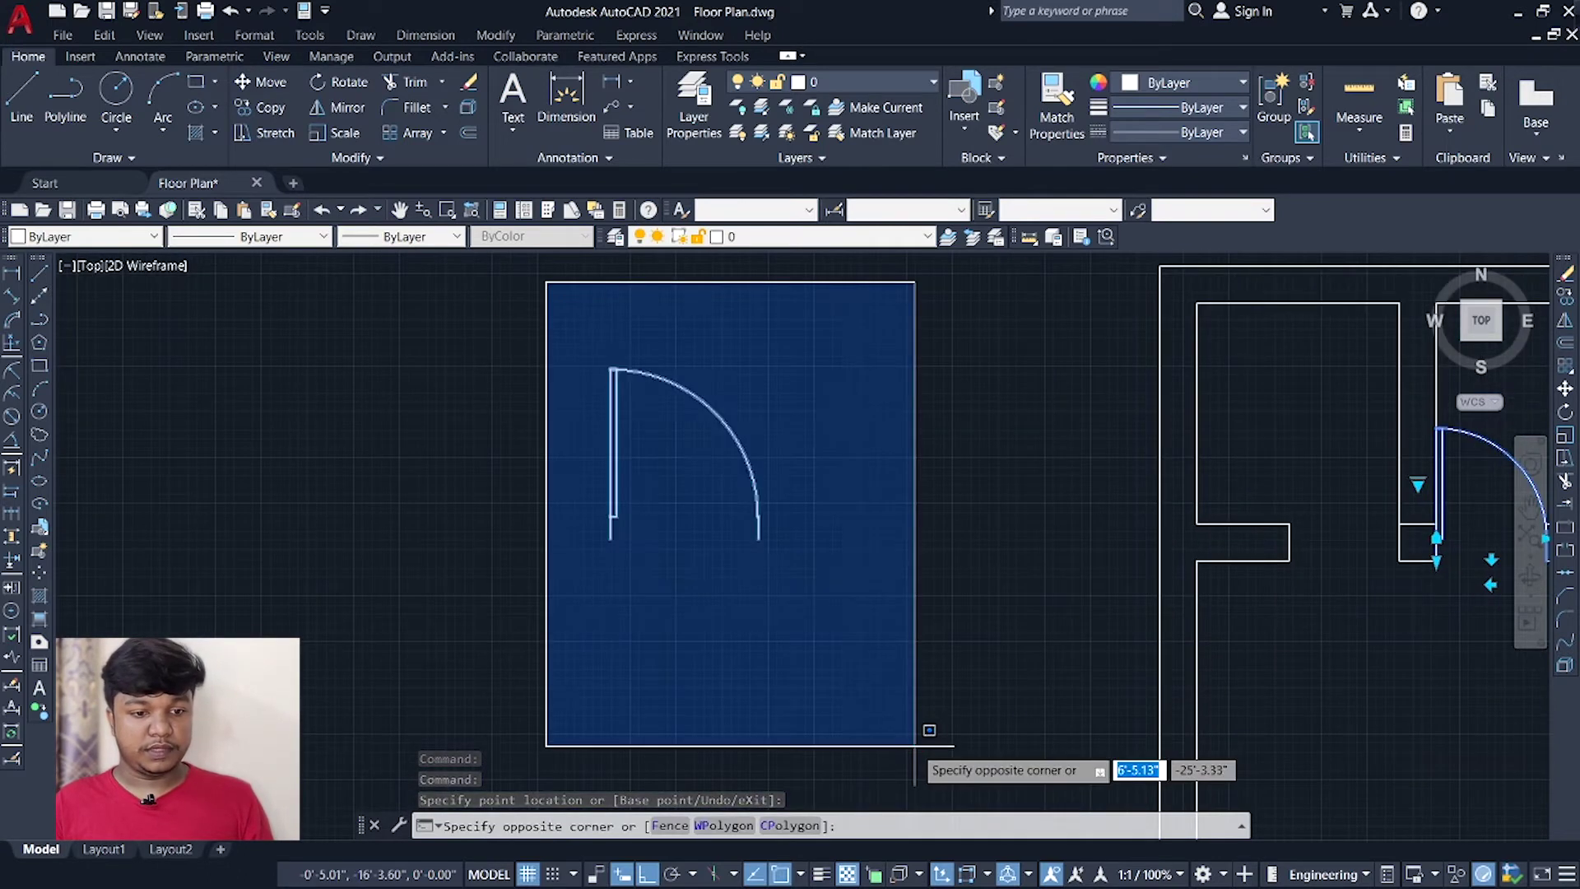
click(955, 788)
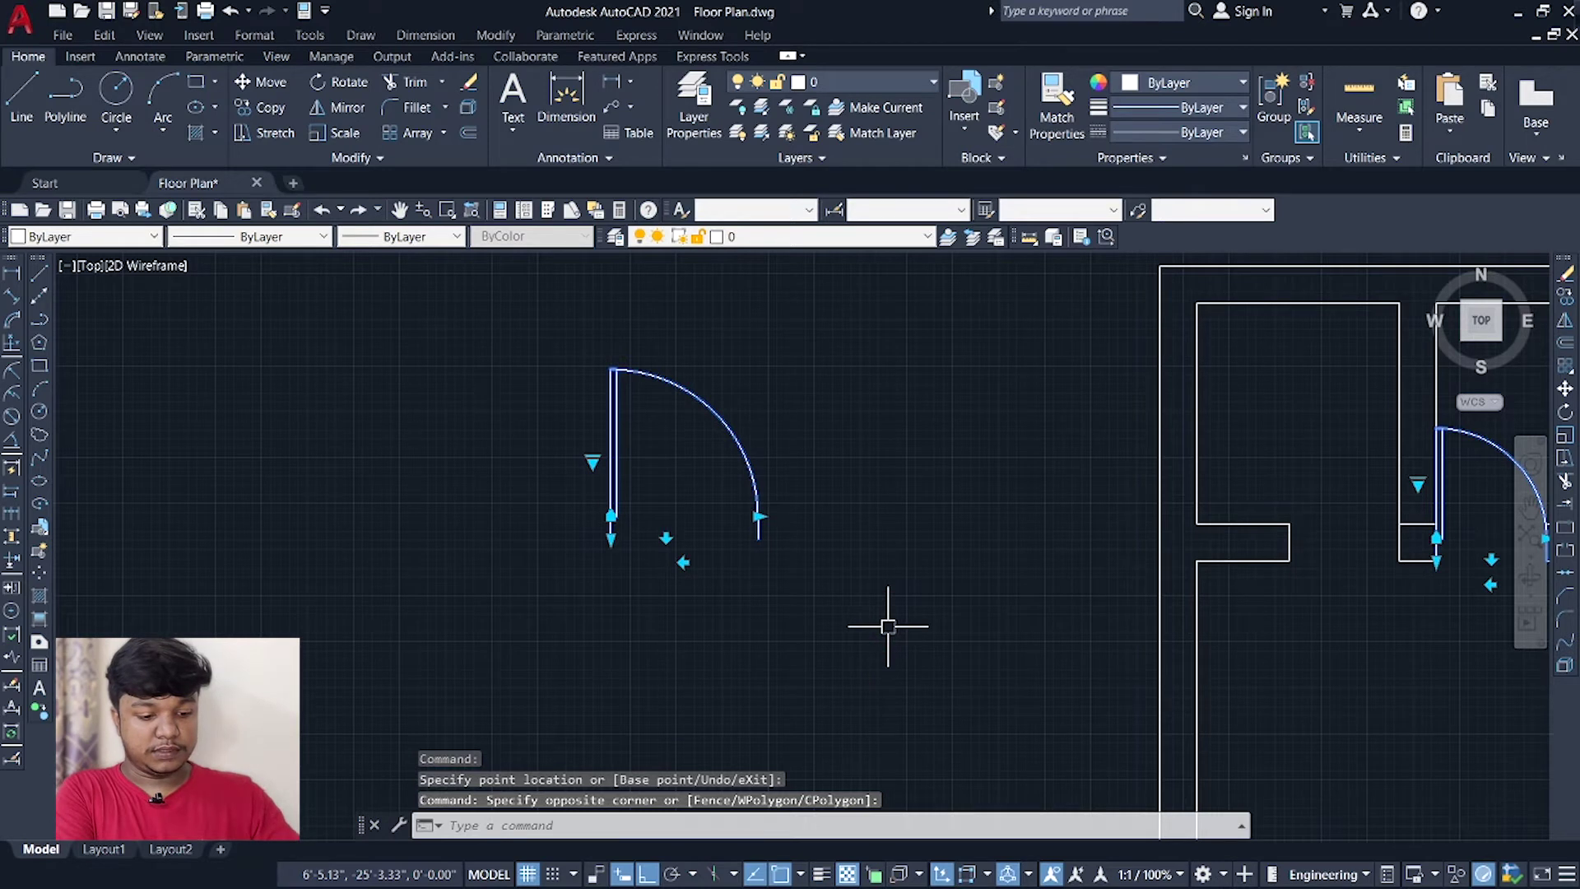
text(MI)
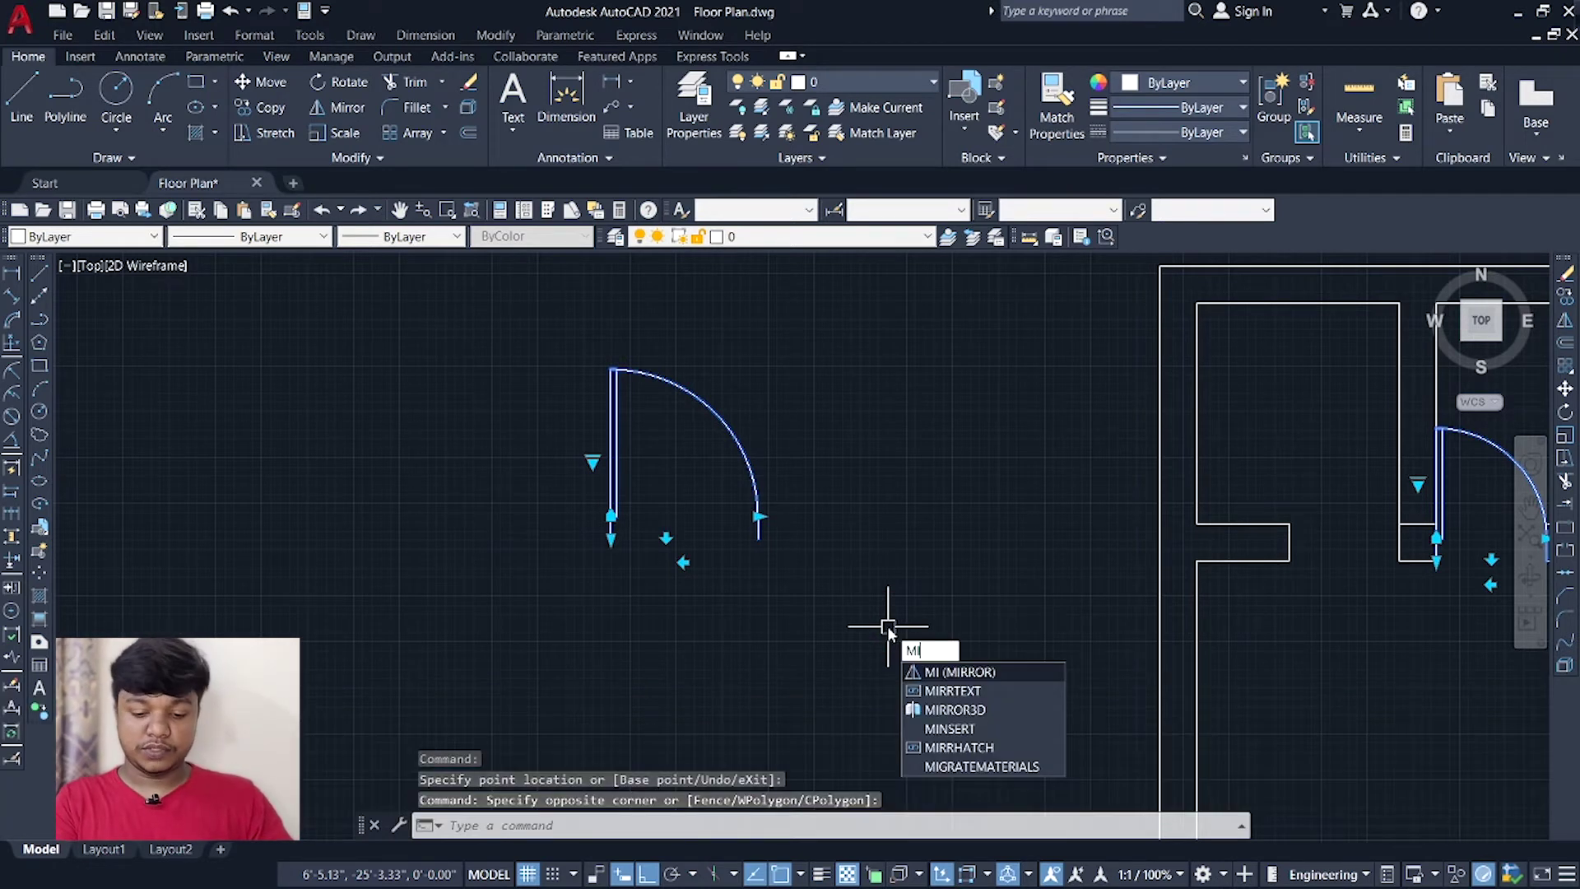
key(Return)
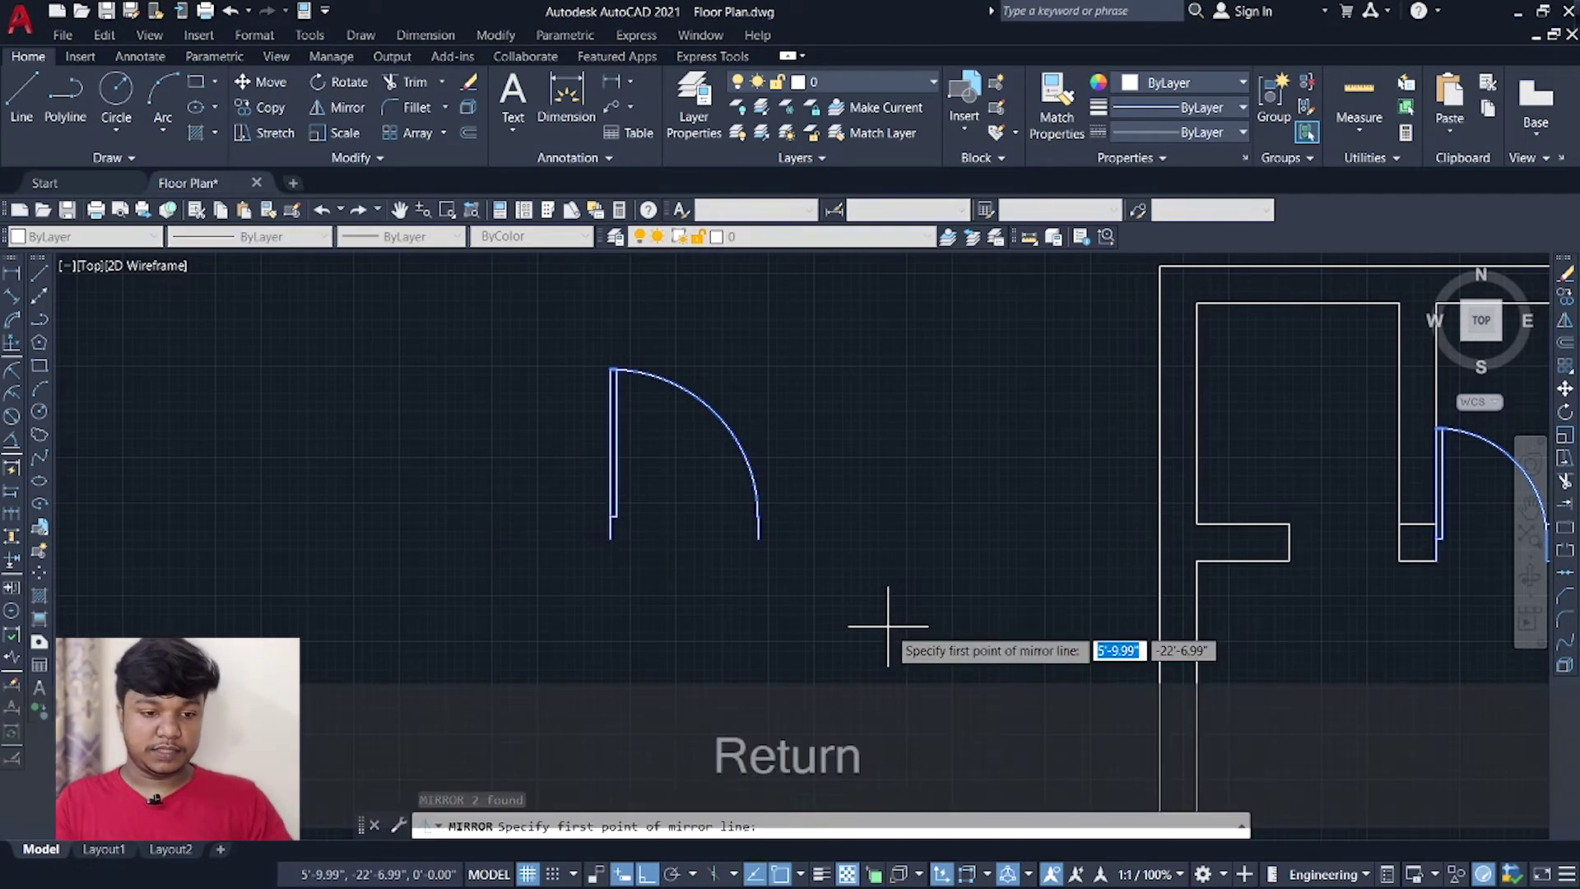
click(611, 540)
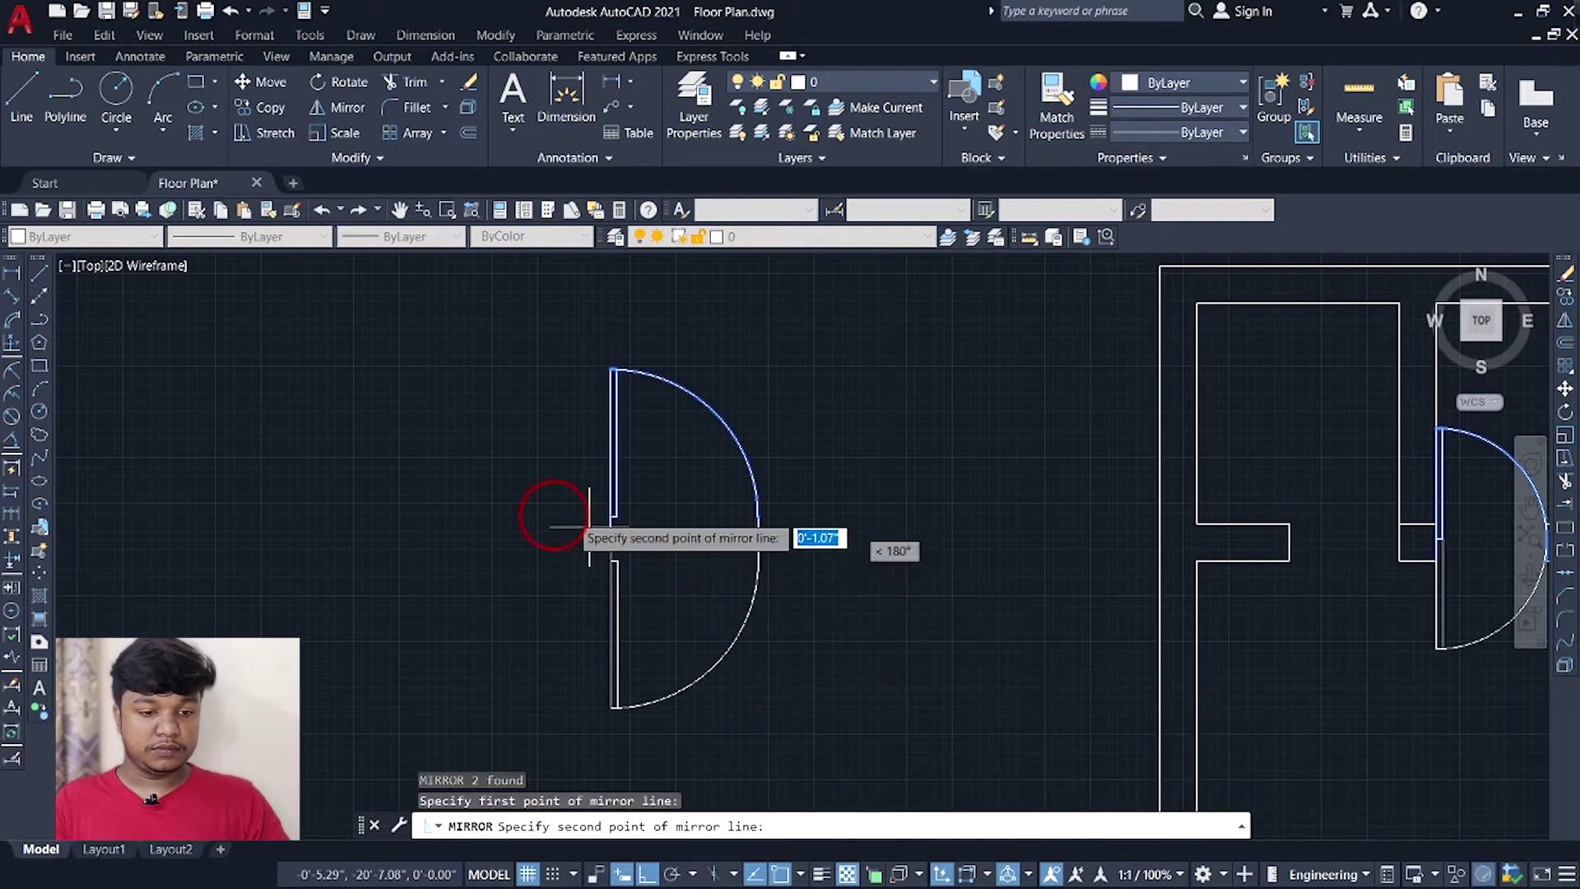
click(642, 298)
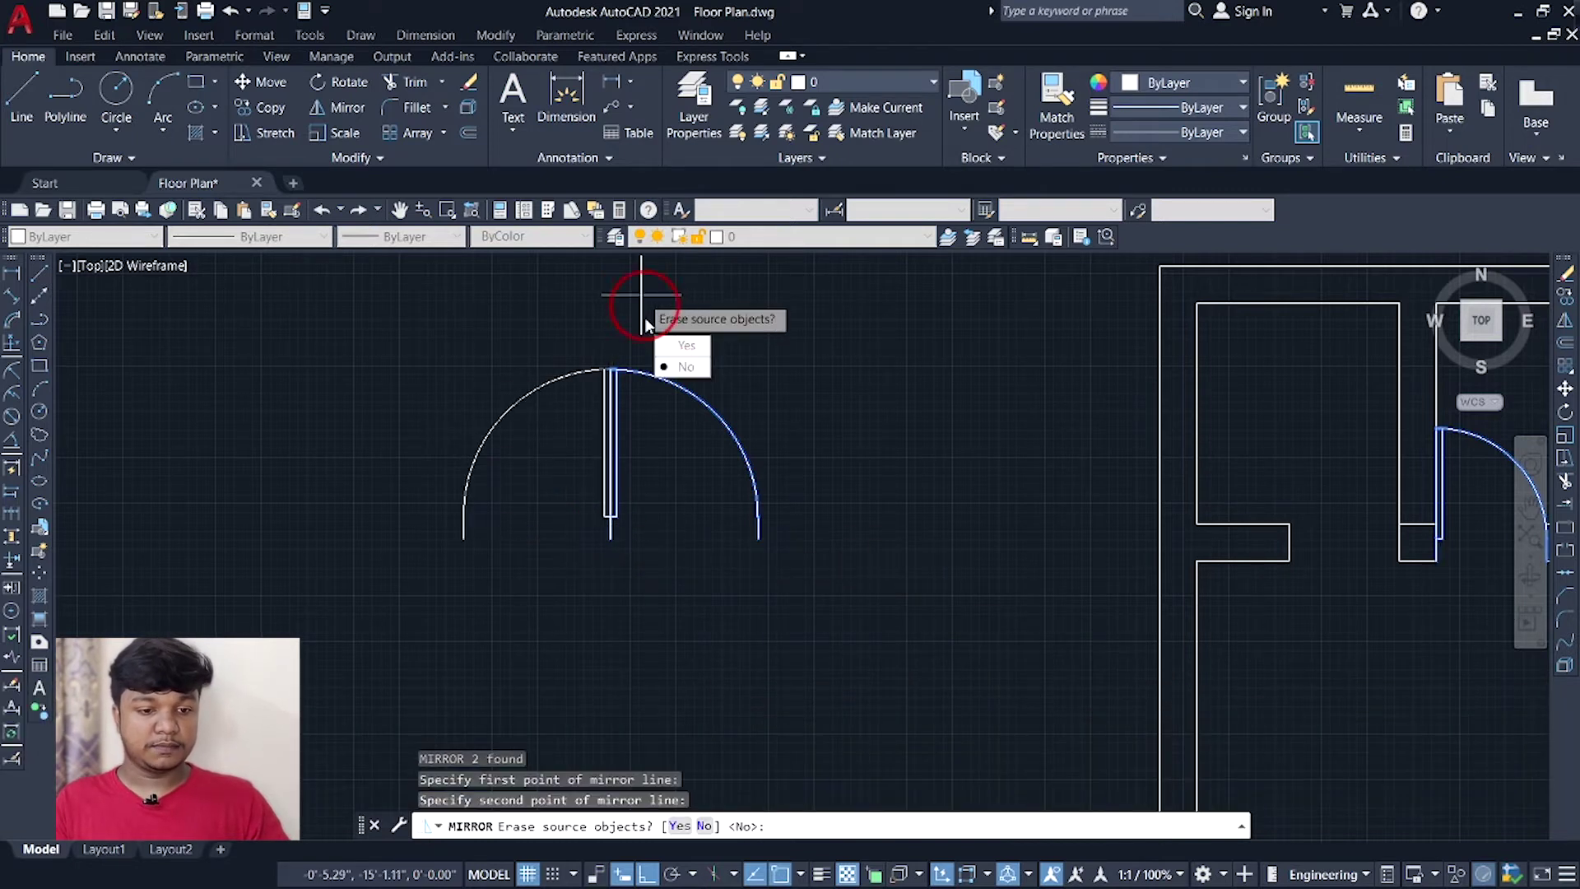
click(692, 366)
Move the mirrored door from its hinge corner to the wall stub at the top-left room's opening.
middle_drag(731, 478, 775, 482)
click(652, 372)
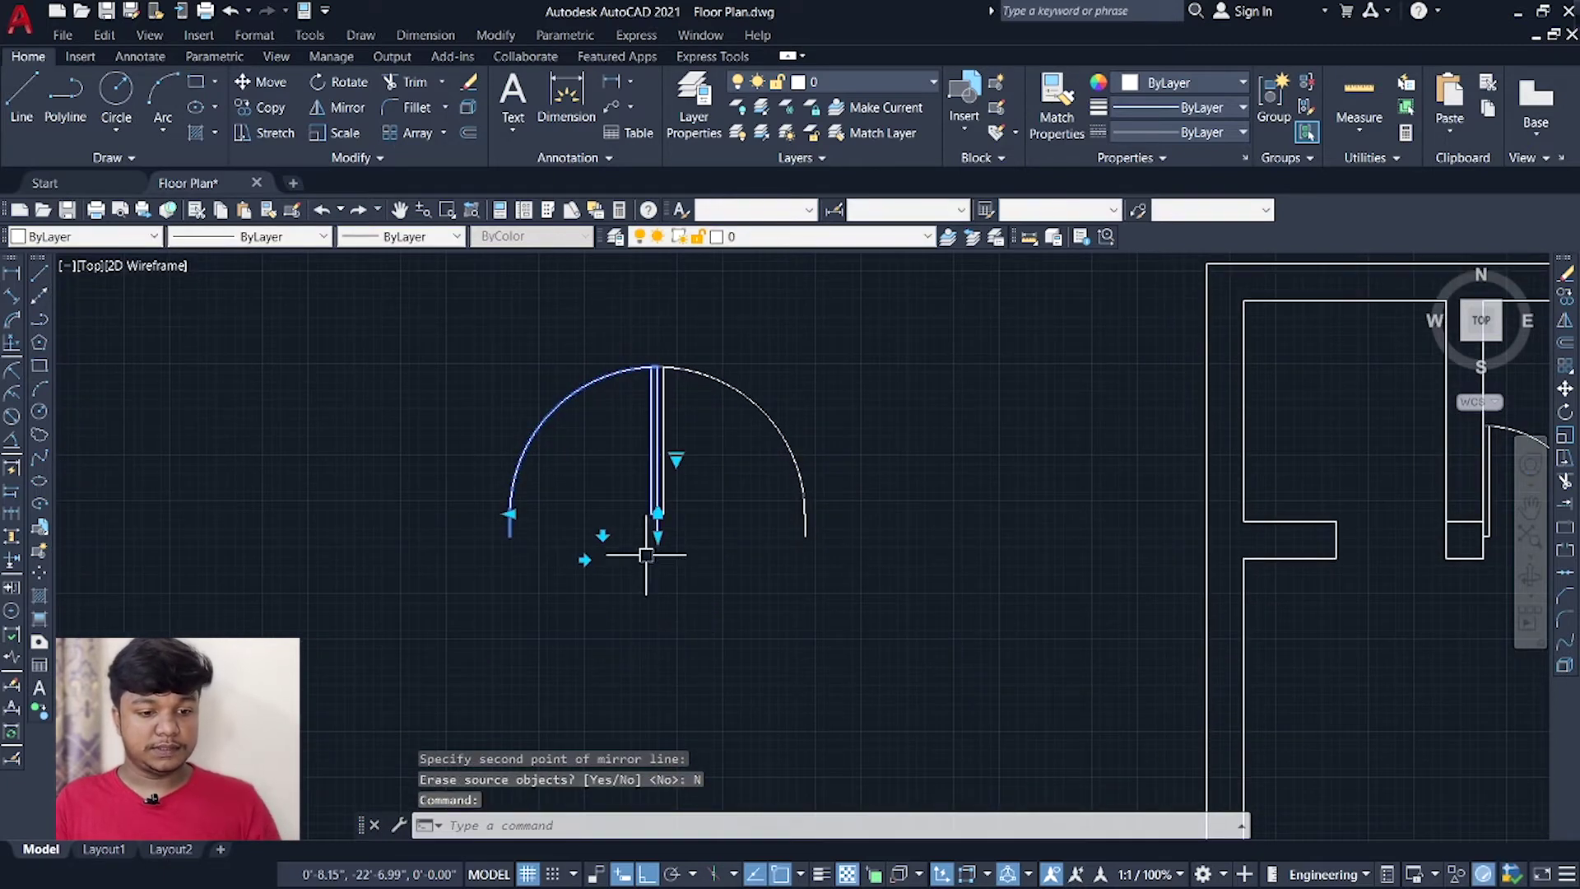
text(M)
key(Return)
click(656, 529)
middle_drag(1381, 628, 1117, 628)
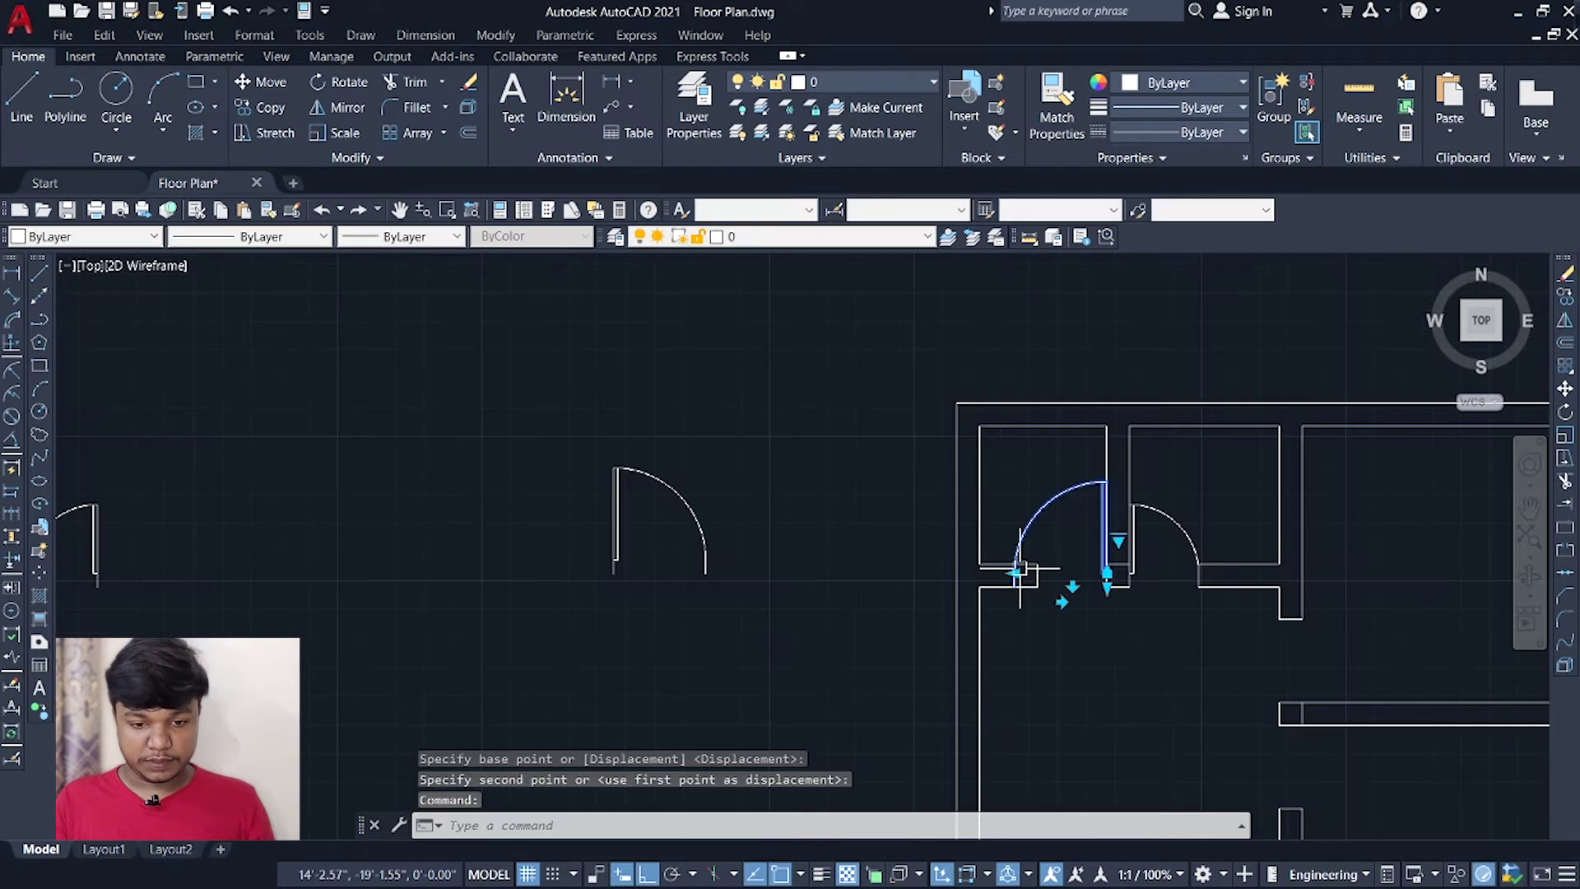
Shorten the top-left room's door width to fit between the opening's jambs.
click(1058, 571)
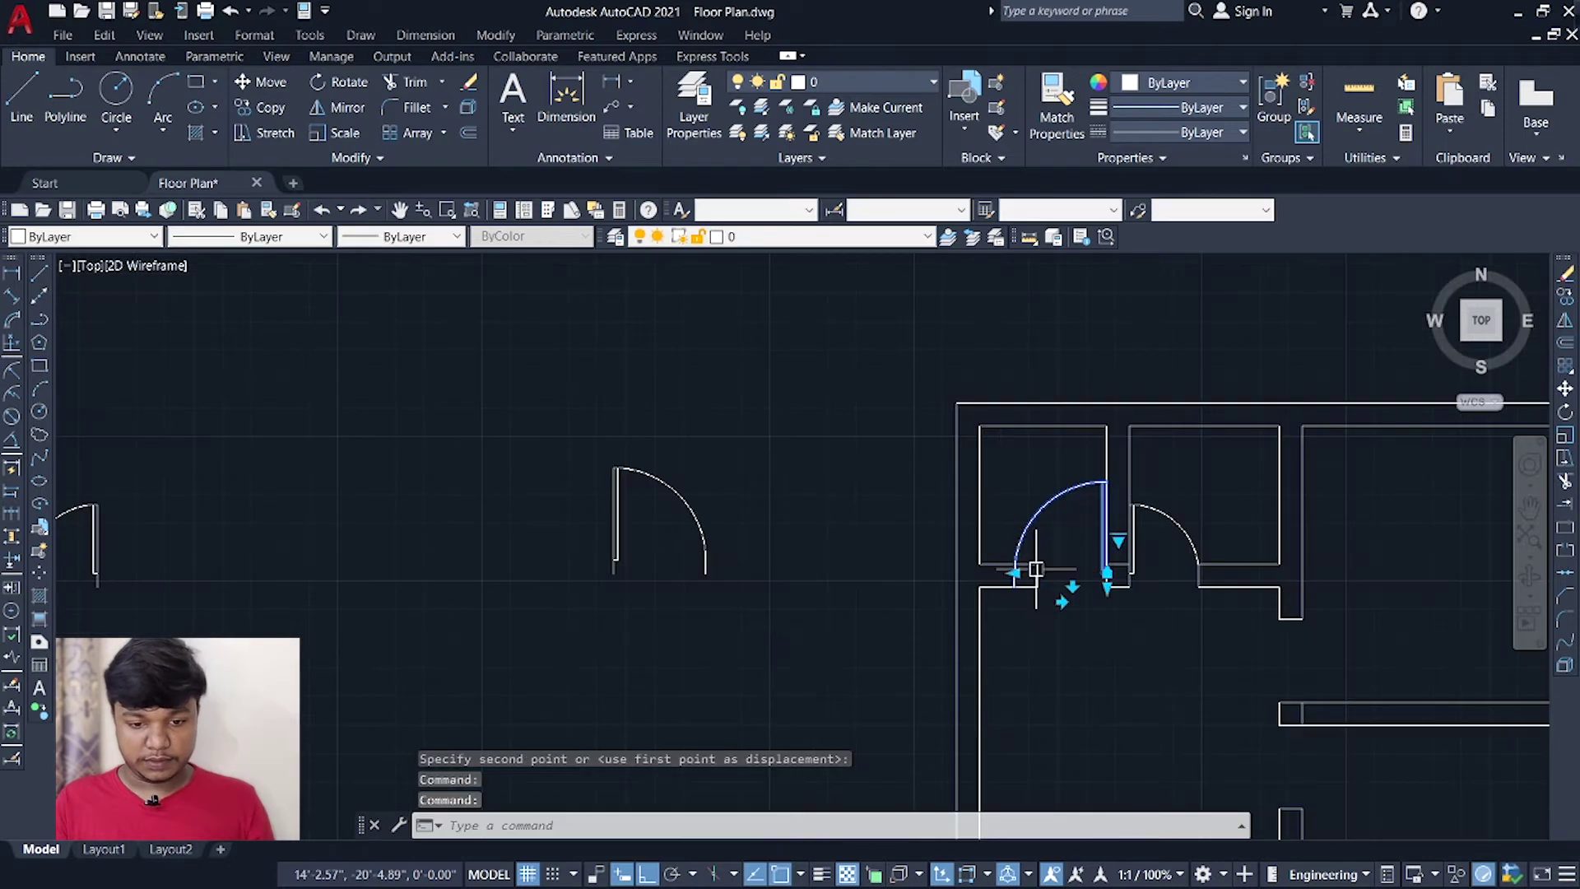
click(1016, 574)
middle_drag(1038, 651, 681, 495)
key(Escape)
Rotate the loose door block 90° counterclockwise about its hinge corner.
click(210, 278)
click(494, 497)
mouse_move(542, 559)
middle_down()
mouse_move(922, 611)
mouse_move(849, 558)
middle_up()
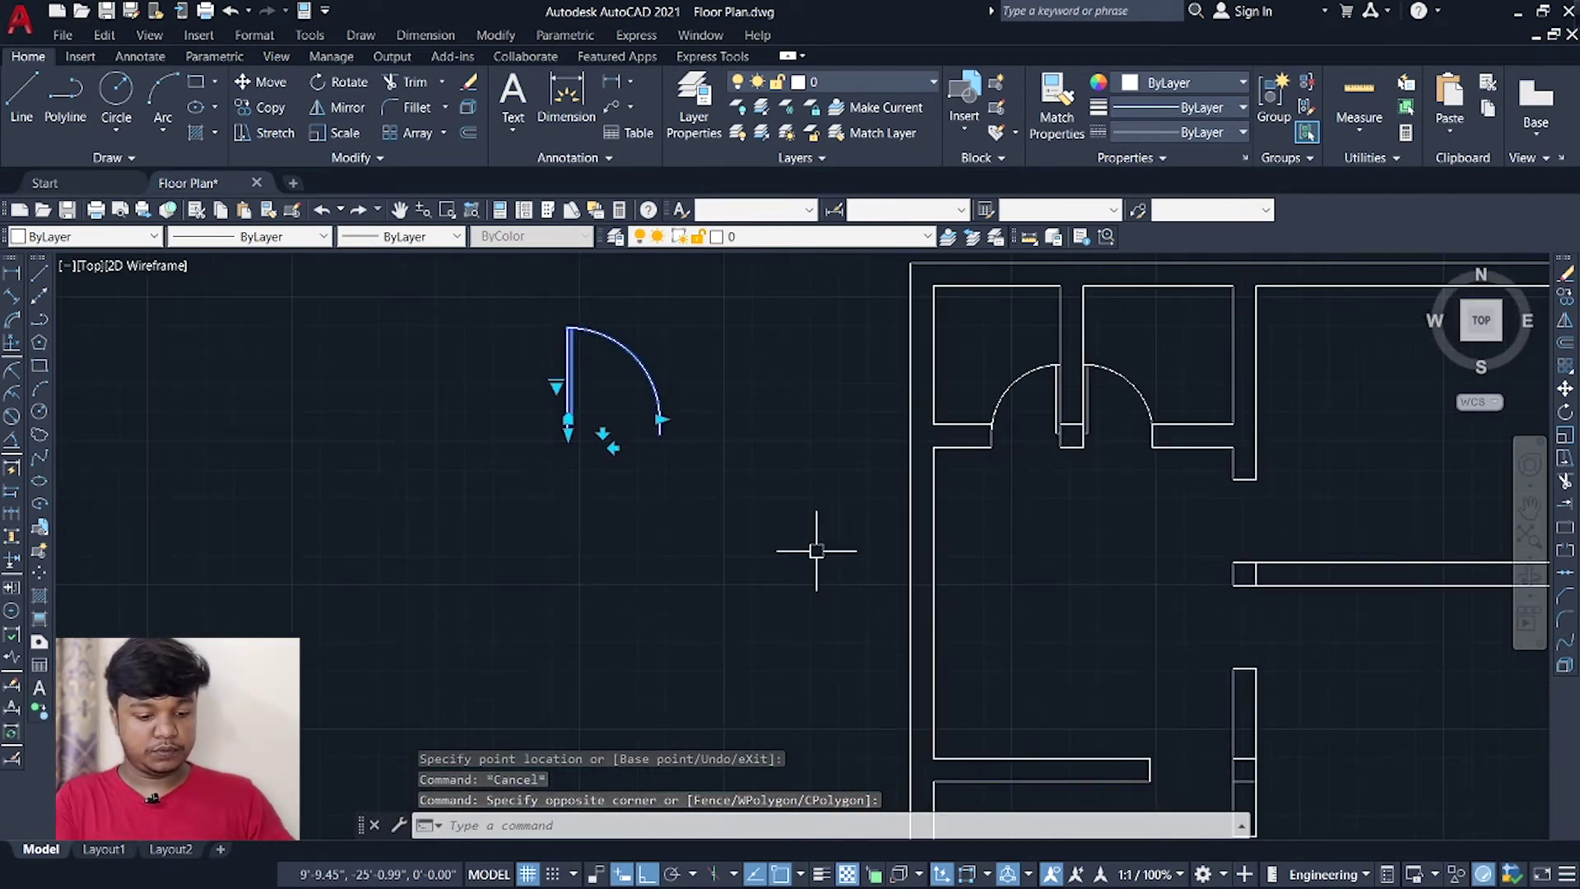
text(RO)
key(Return)
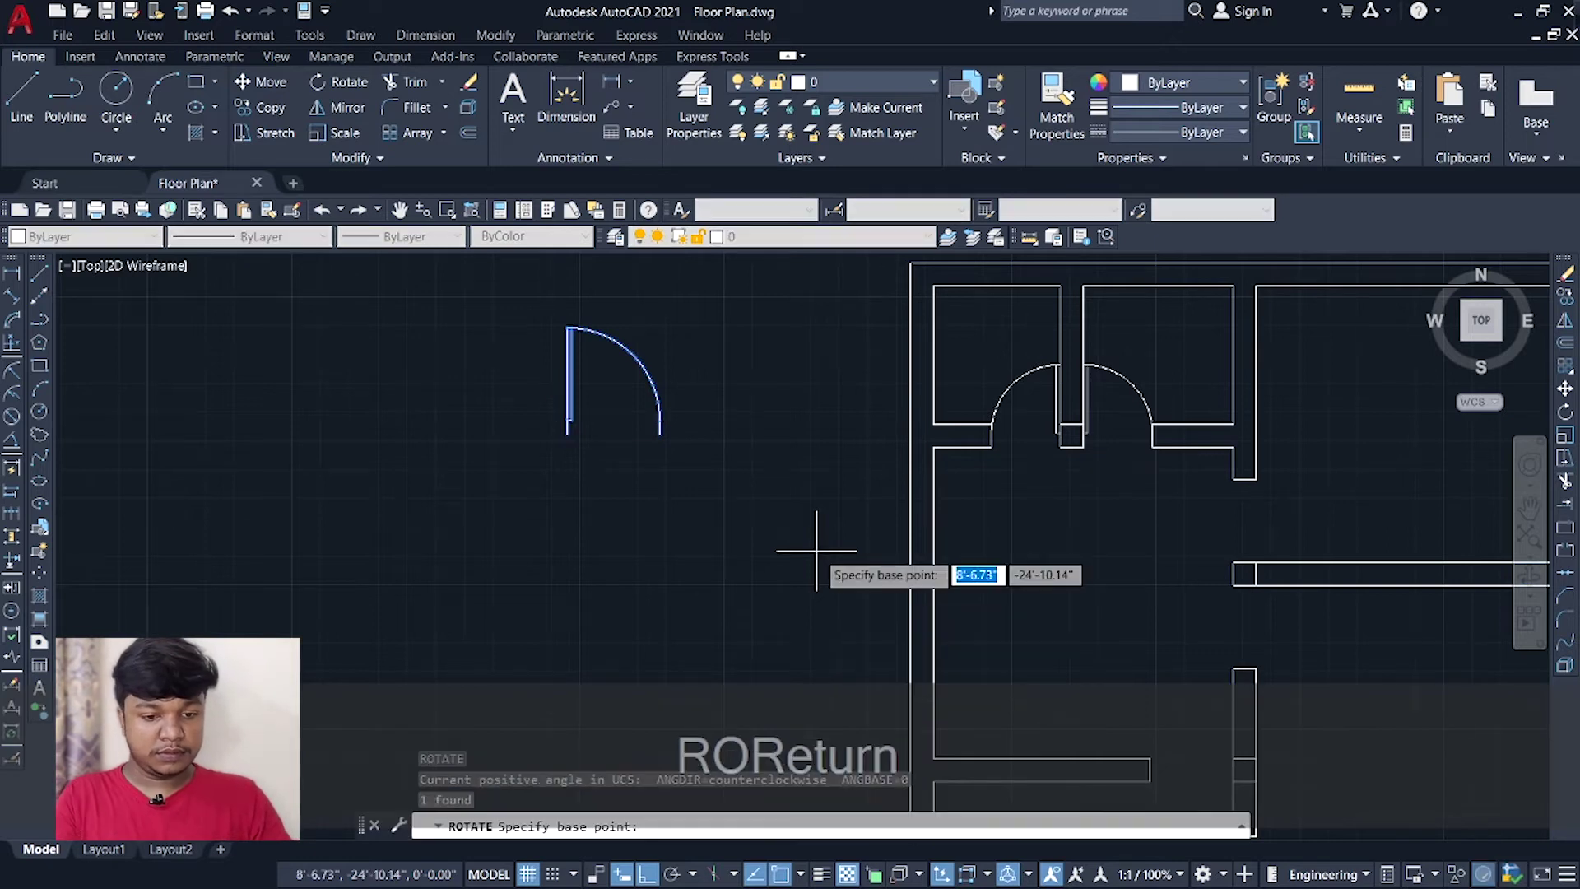
click(660, 434)
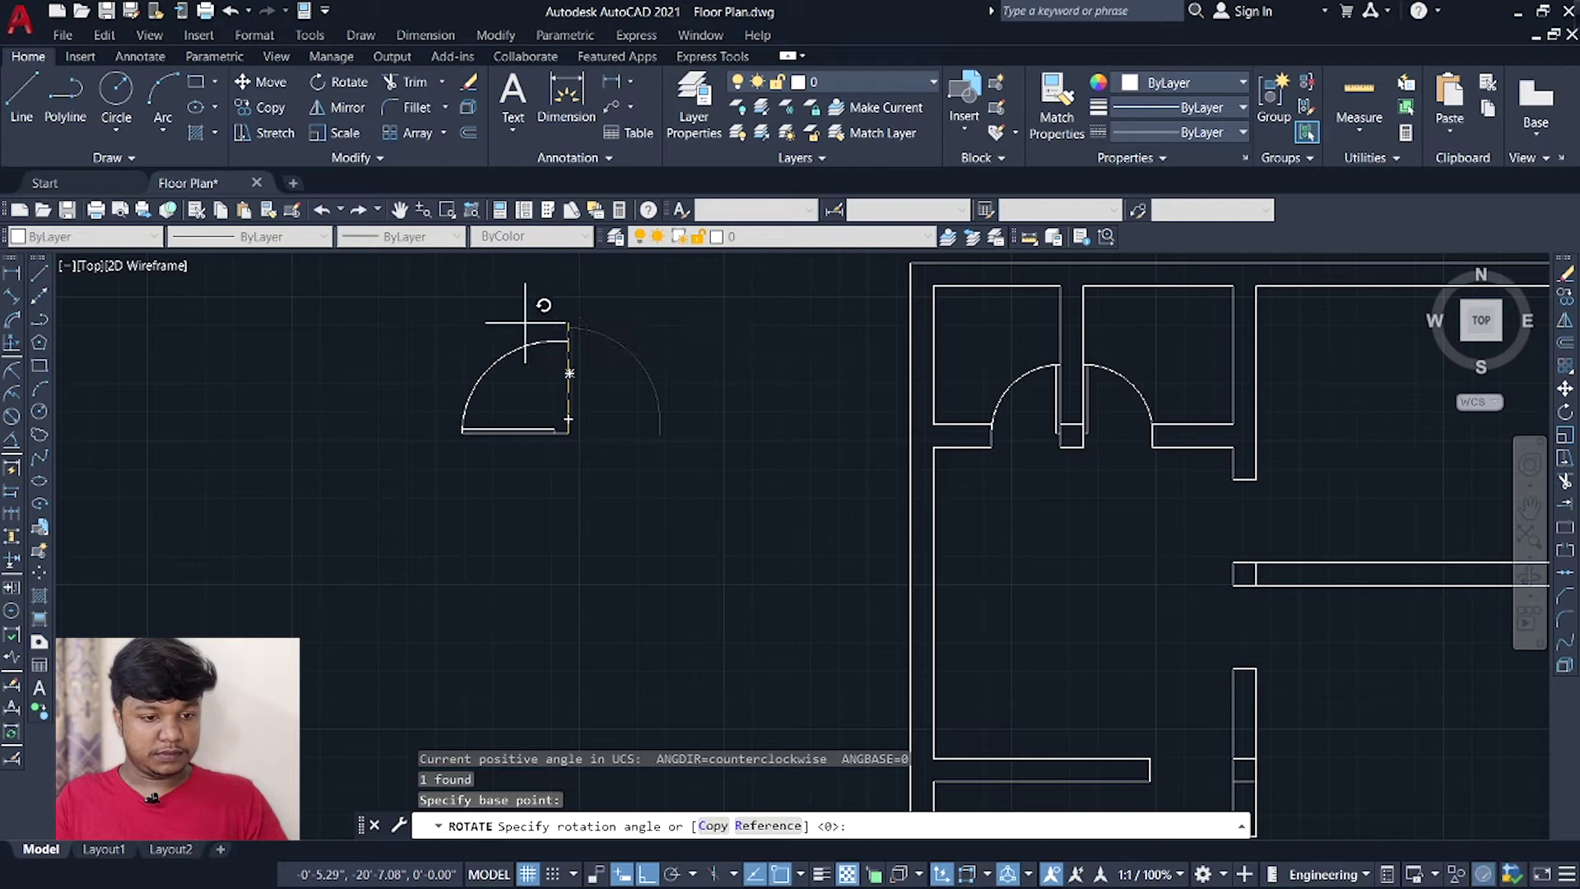
click(485, 327)
Mirror the rotated door about a vertical line through its hinge corner, keeping the source object.
click(426, 344)
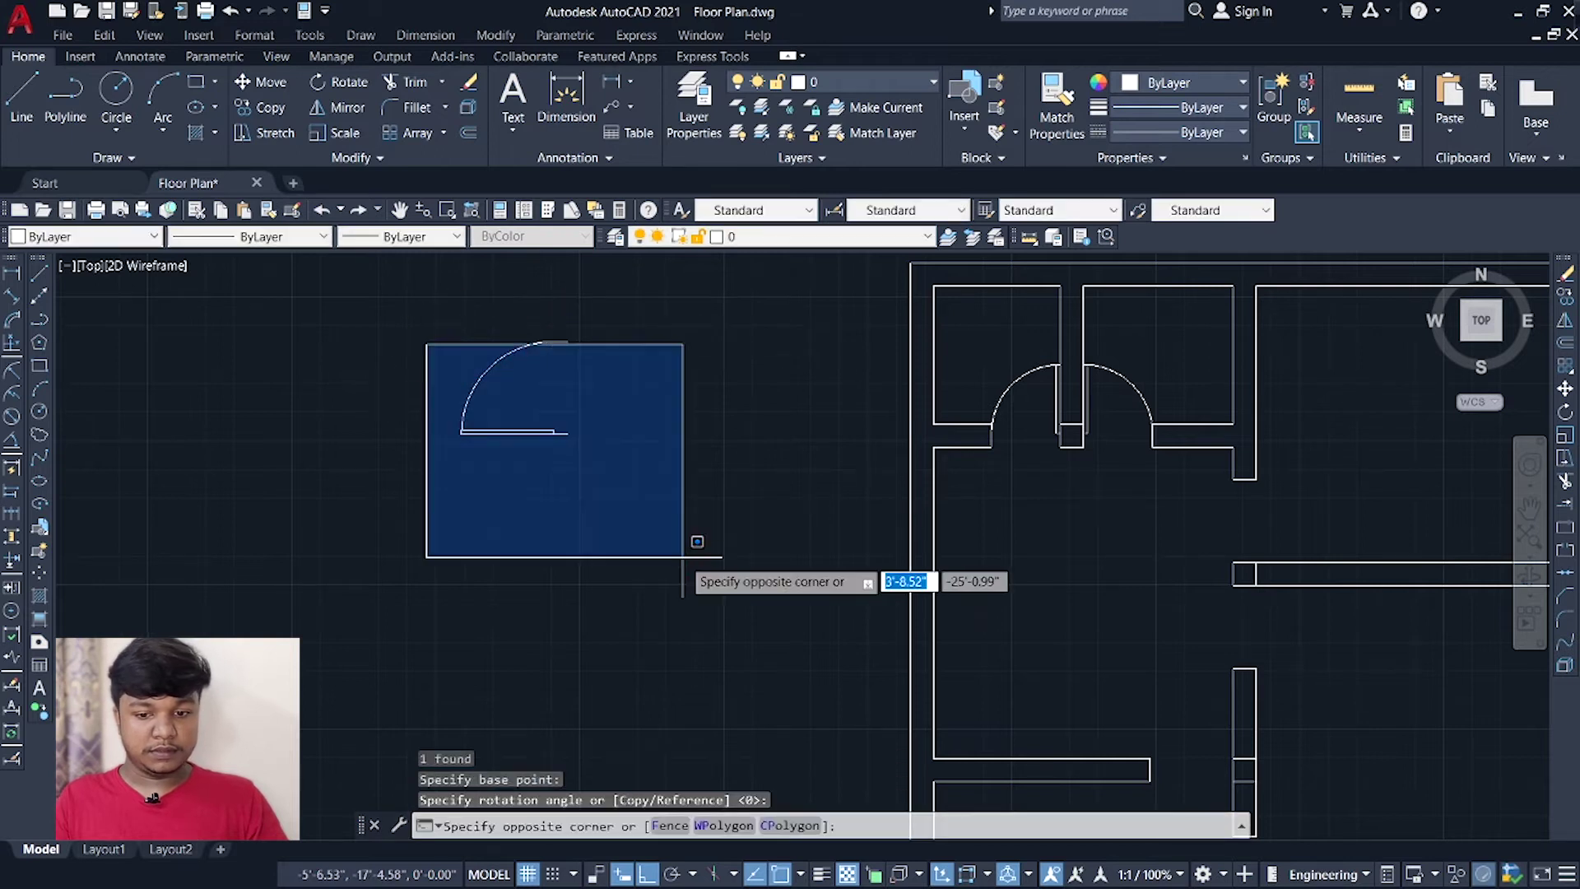
key(Escape)
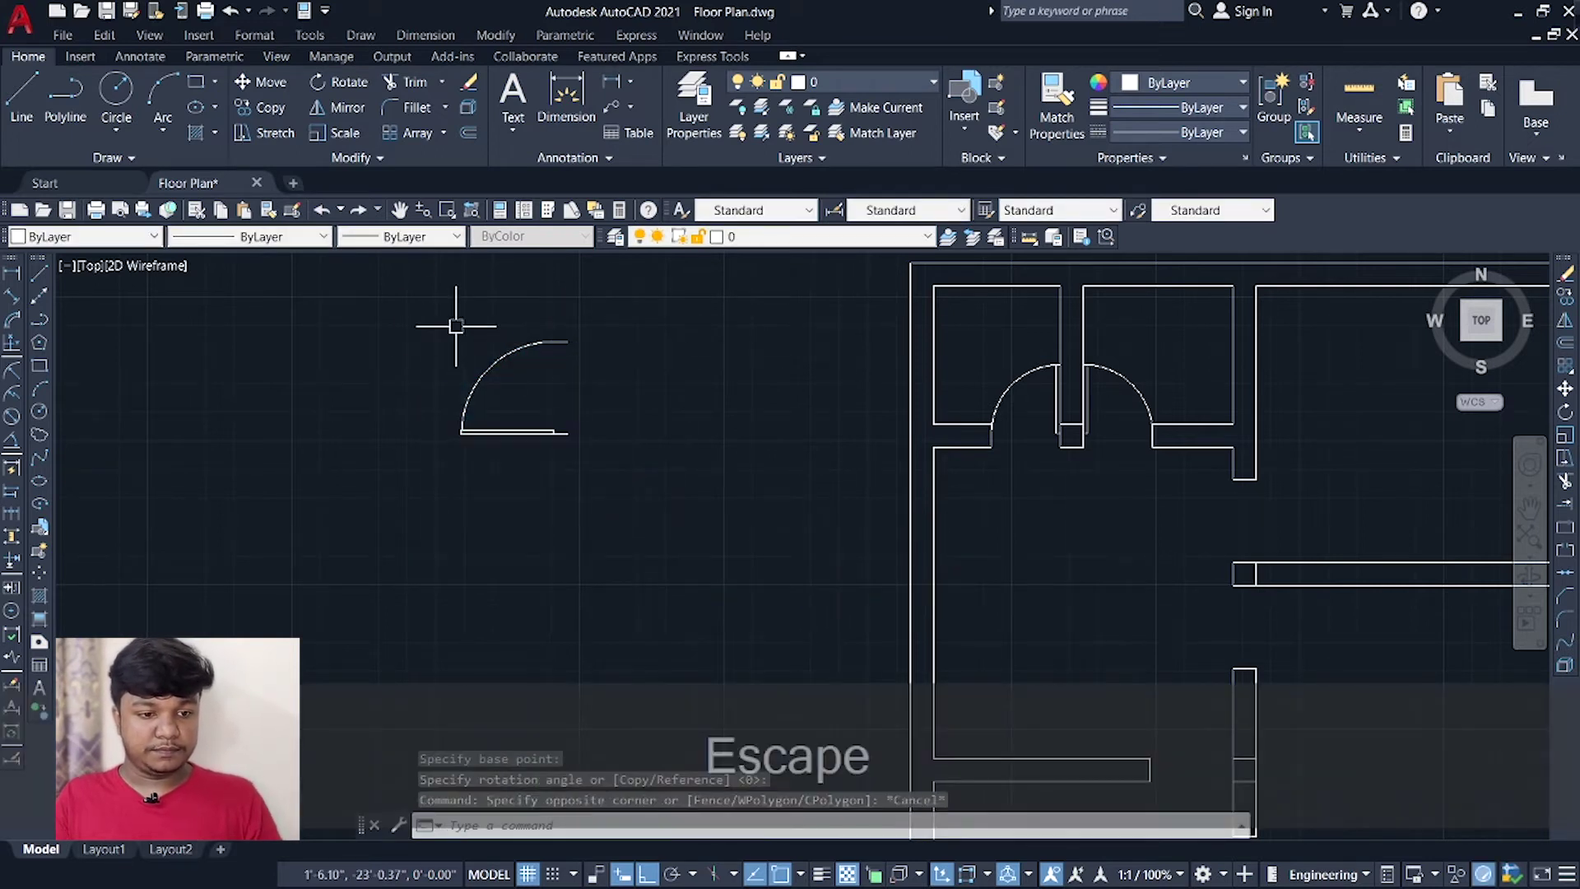
click(456, 326)
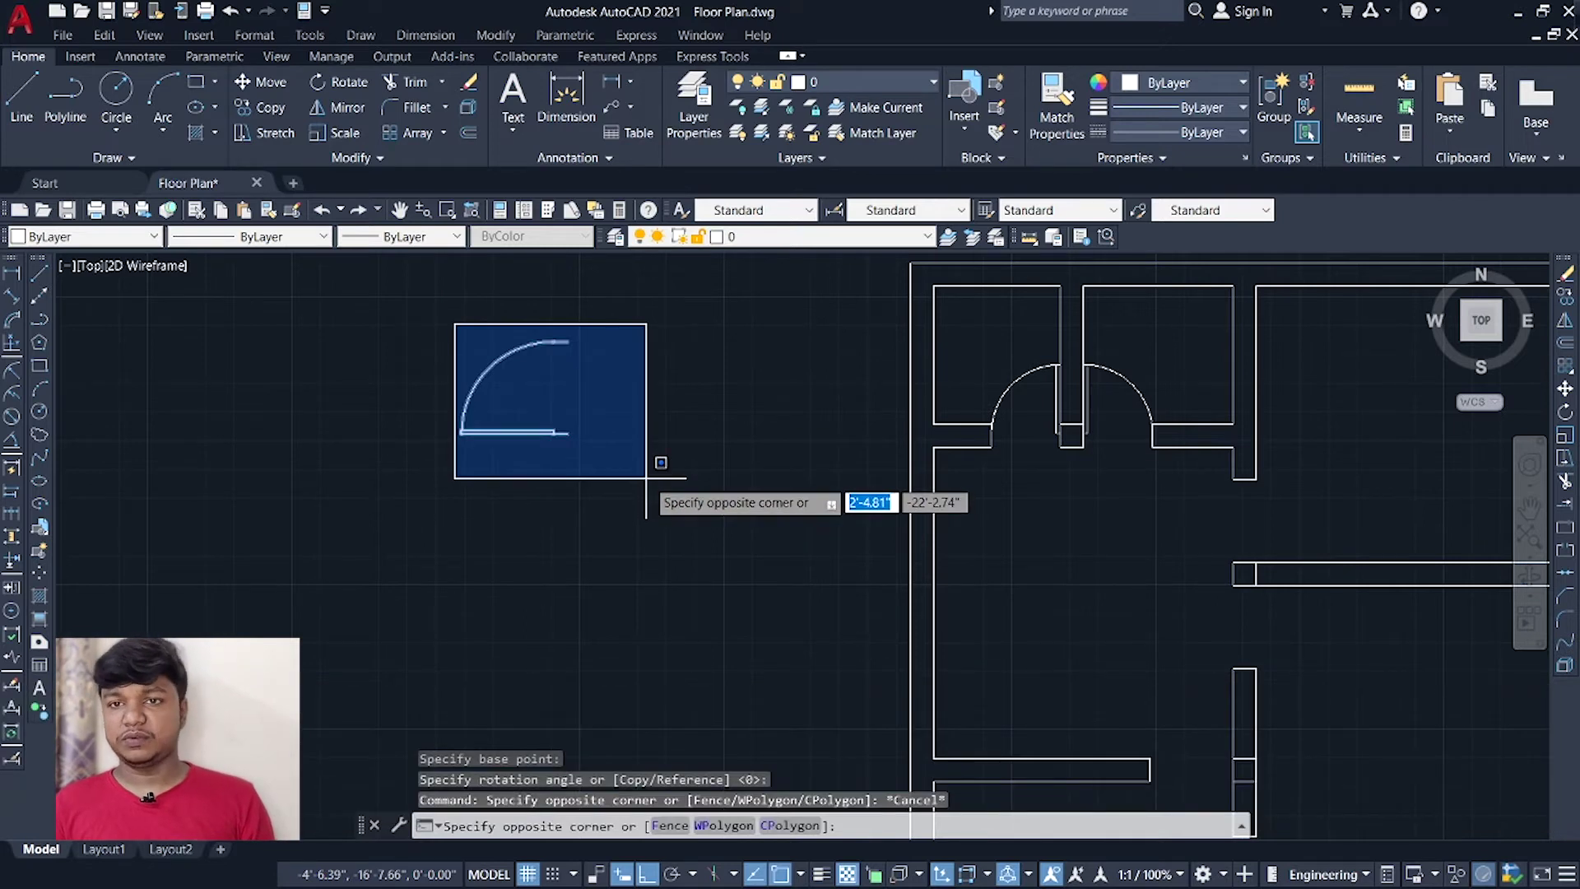
click(646, 478)
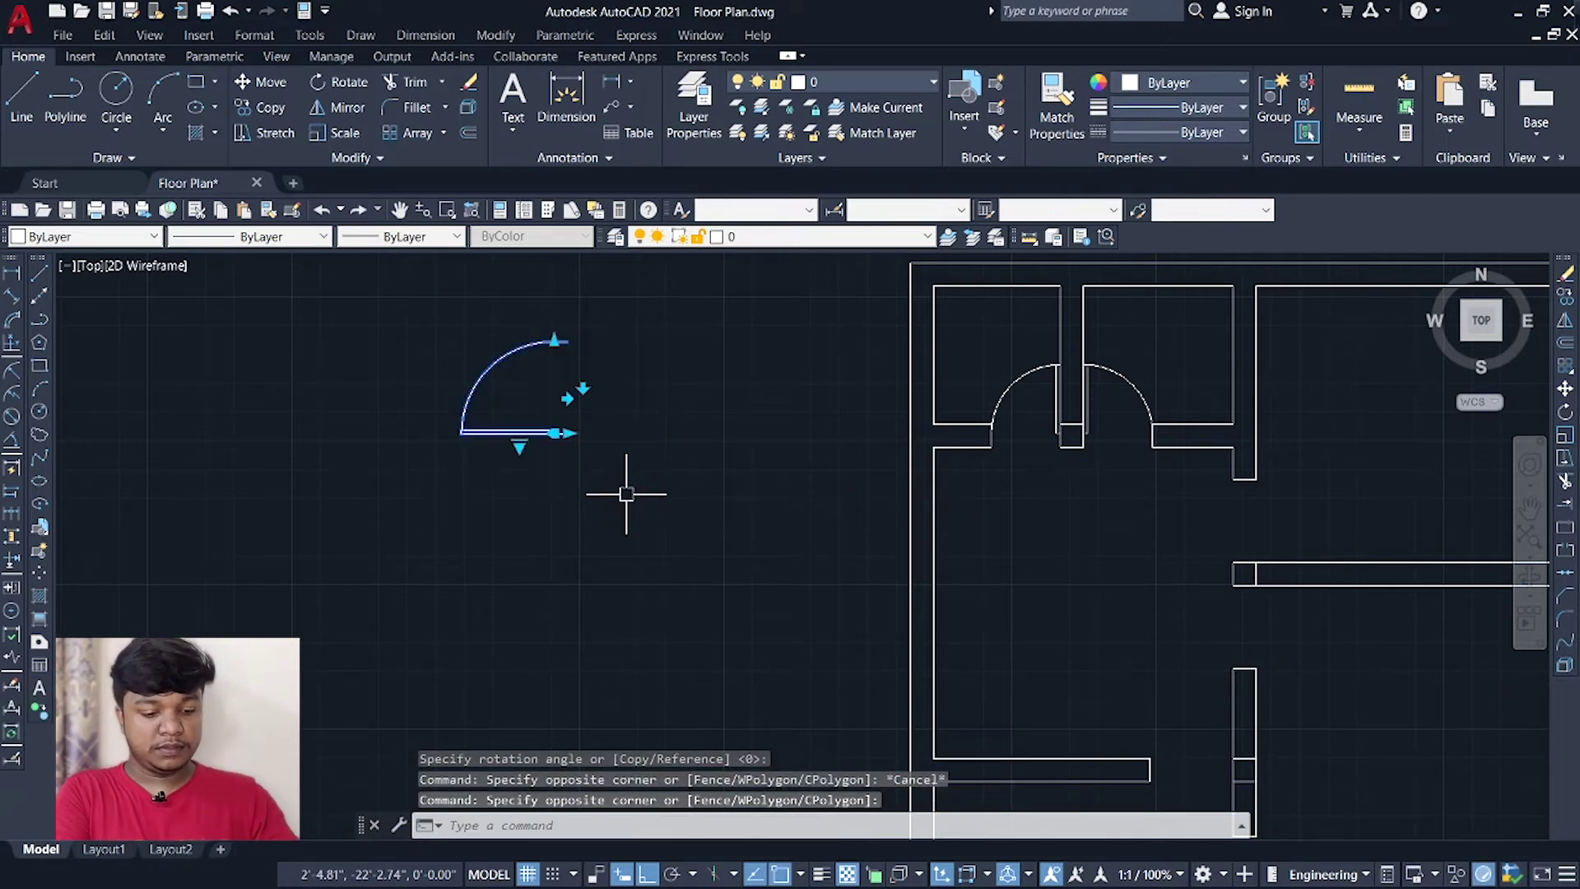
text(mi)
key(Return)
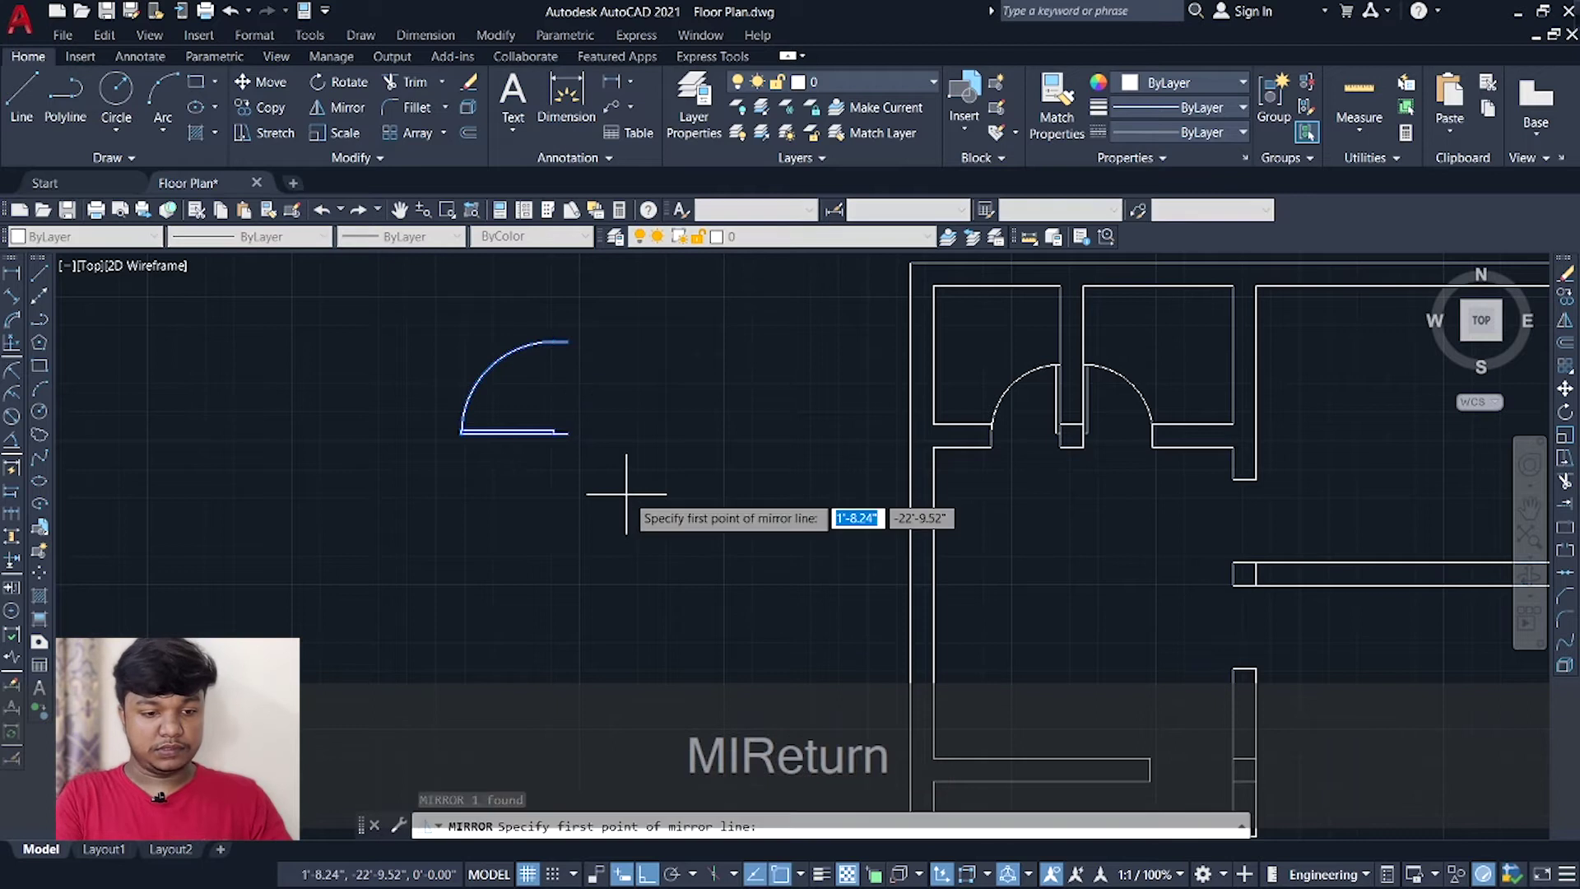
click(568, 432)
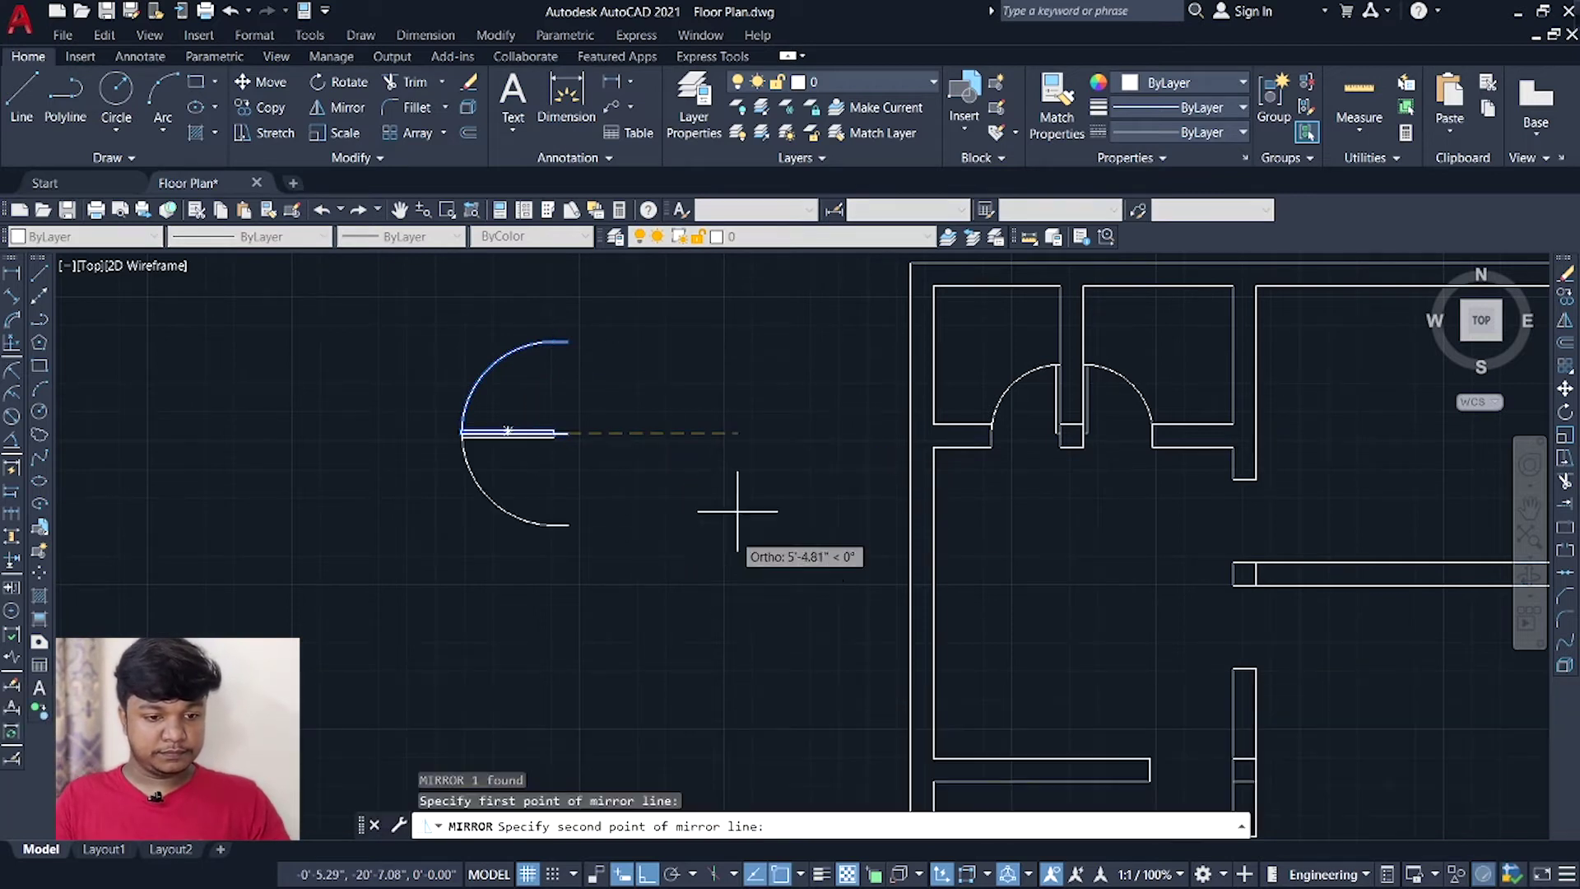
click(542, 483)
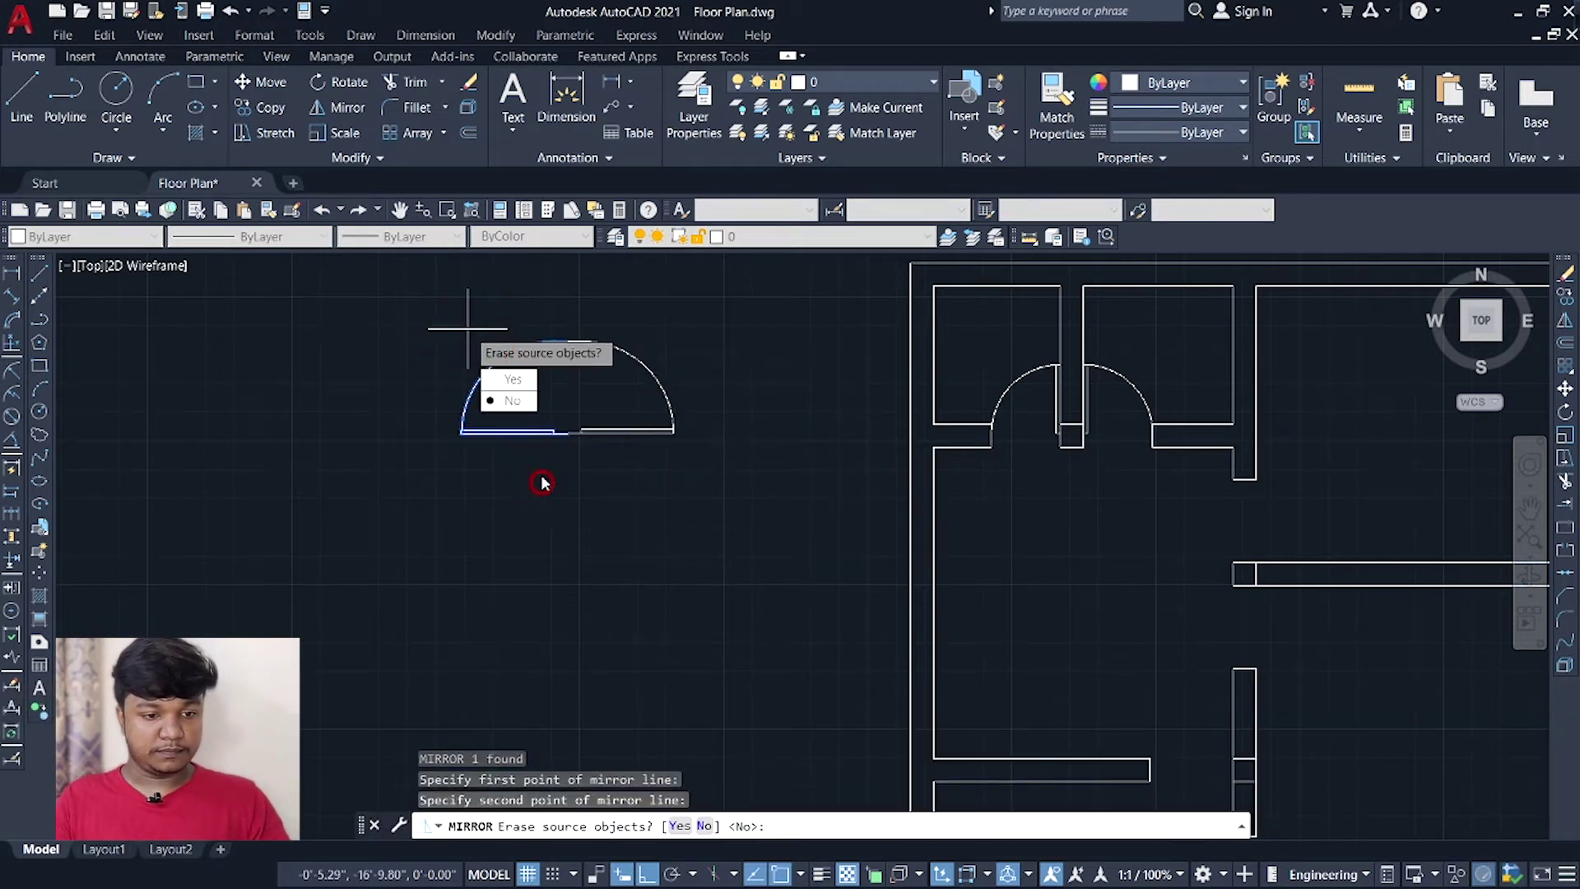
click(517, 403)
click(665, 402)
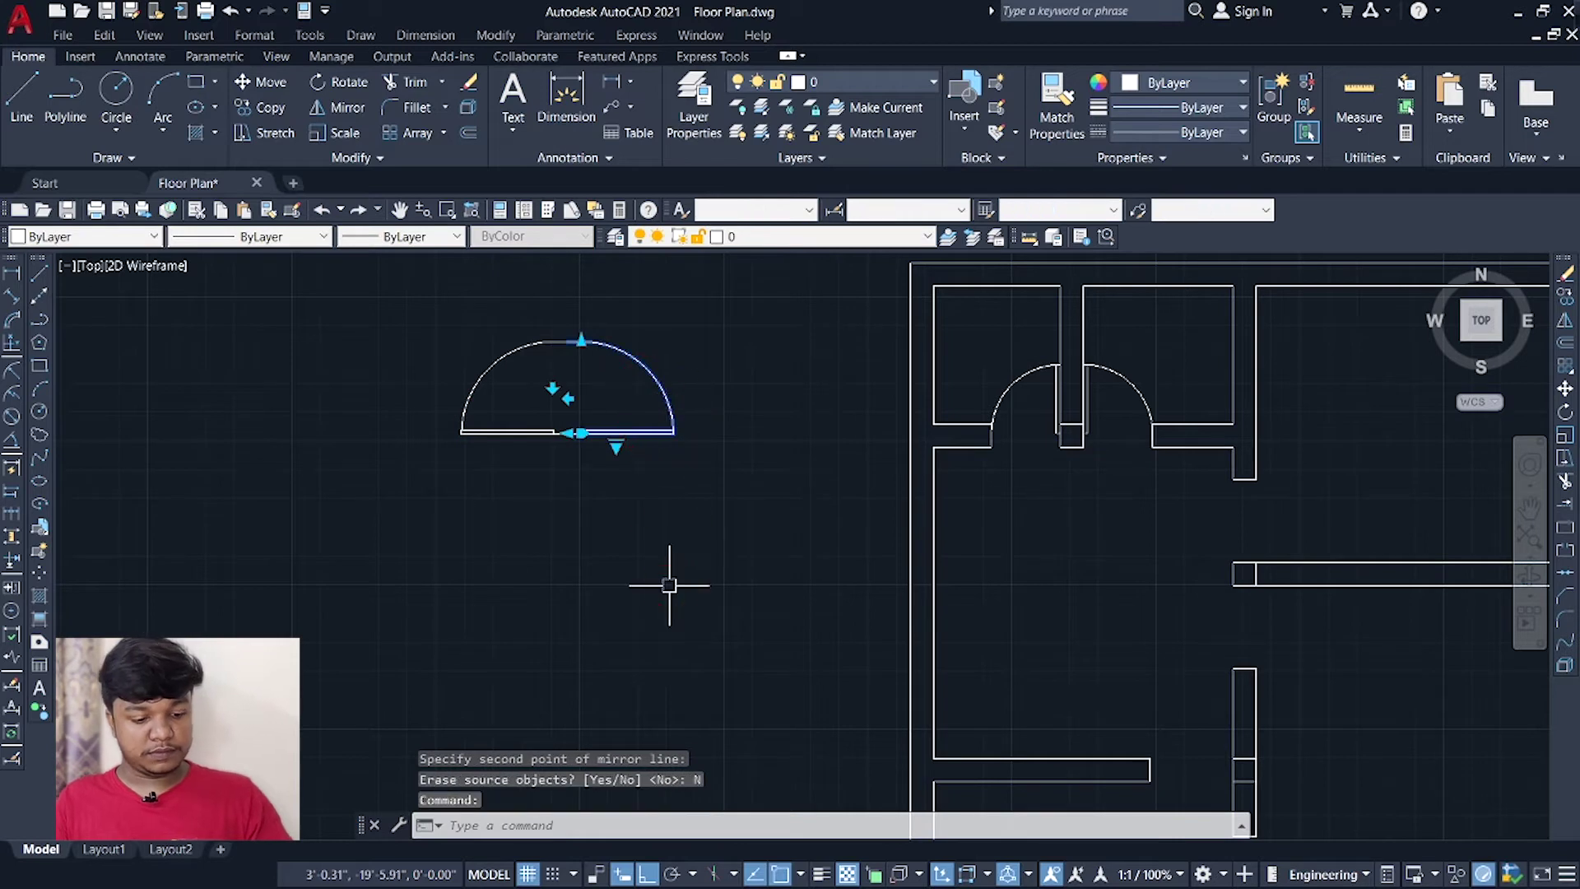
text(co)
key(BackSpace)
key(BackSpace)
key(Escape)
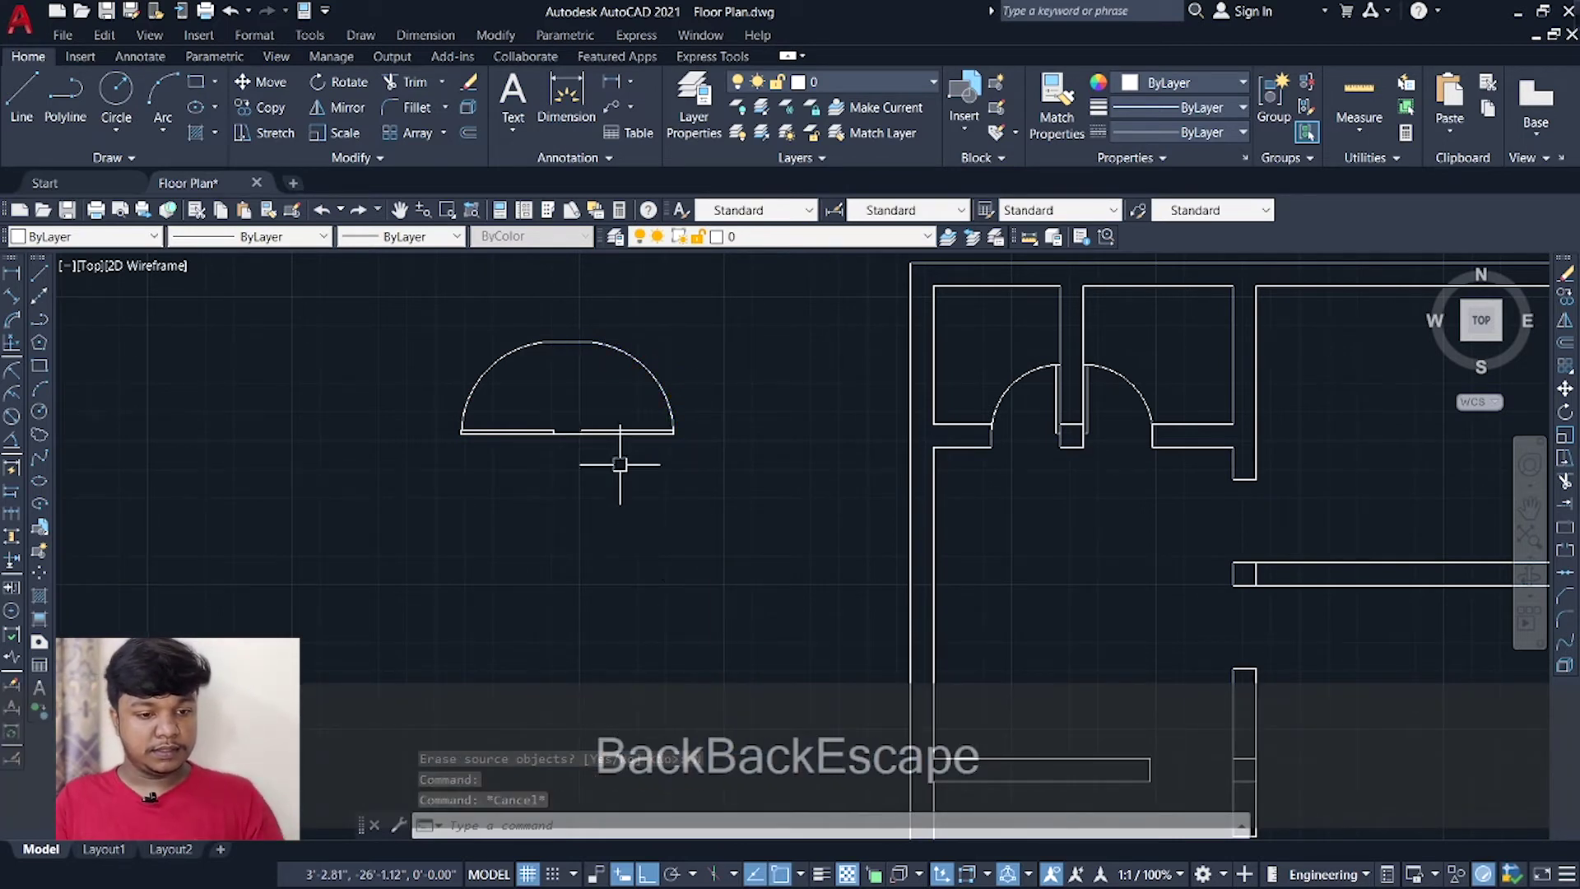
Move the mirrored door to the lower jamb of the upper-right room's opening, with Ortho off, and resize it to reach the upper jamb.
click(610, 433)
text(m)
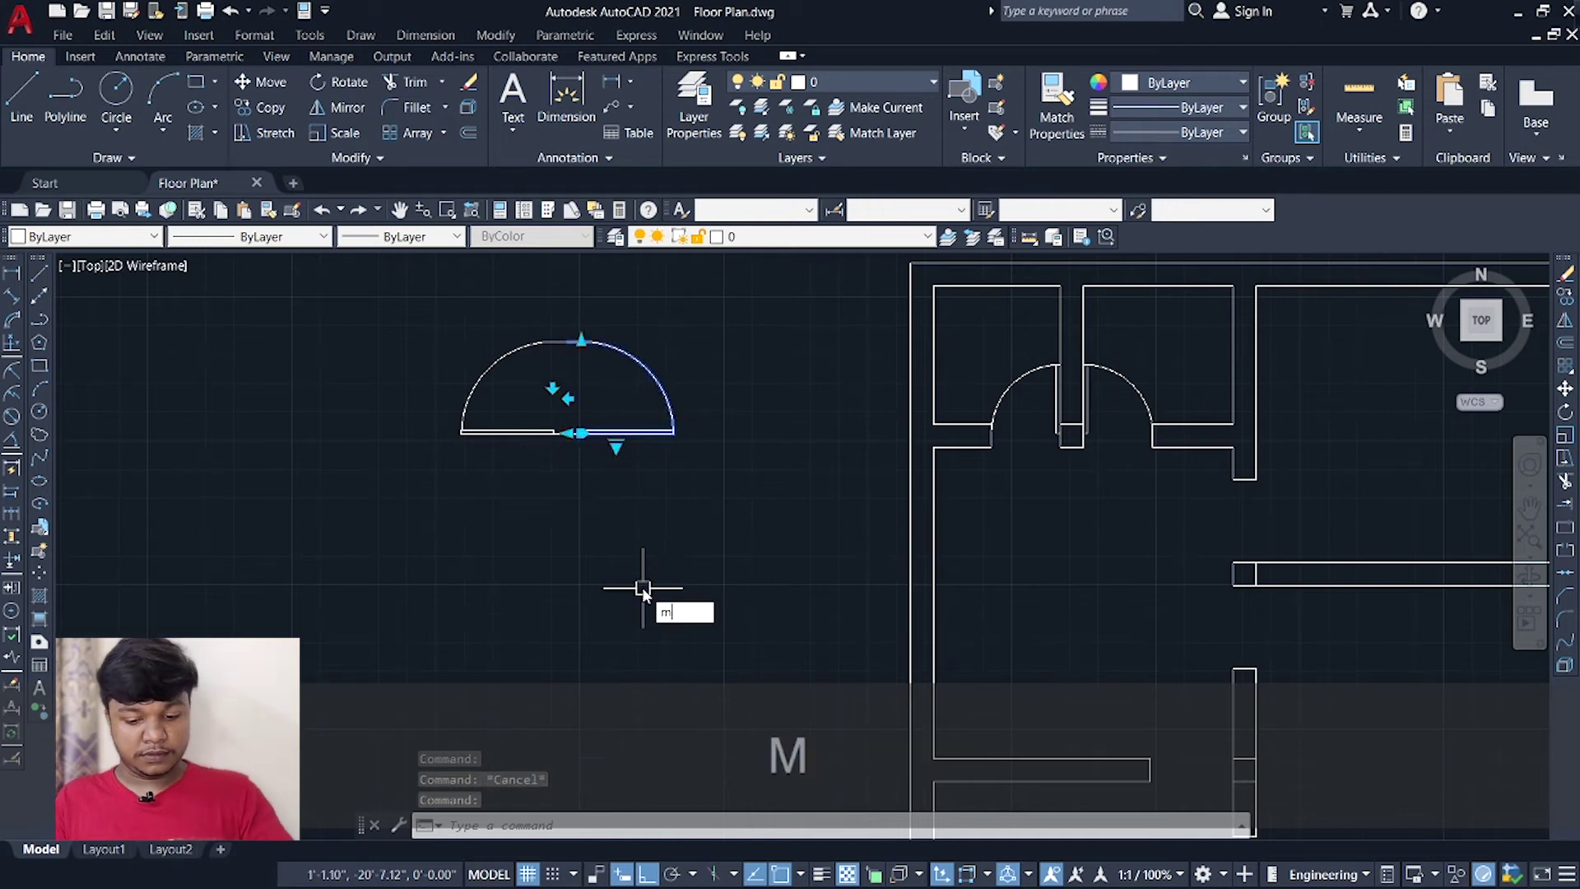
key(Return)
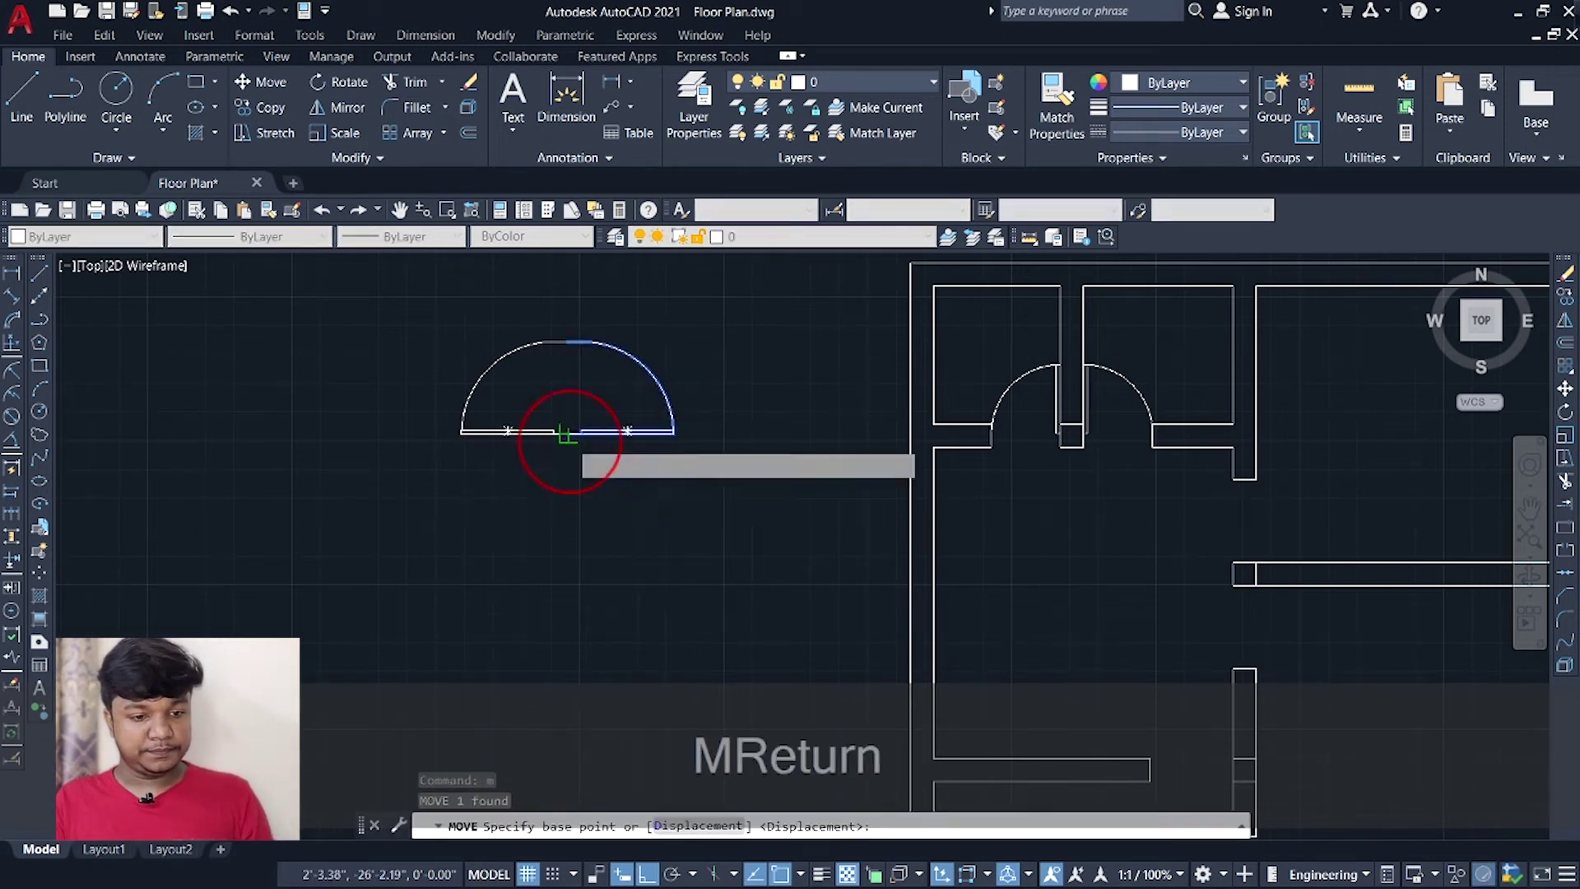
click(628, 430)
middle_drag(1058, 542, 804, 555)
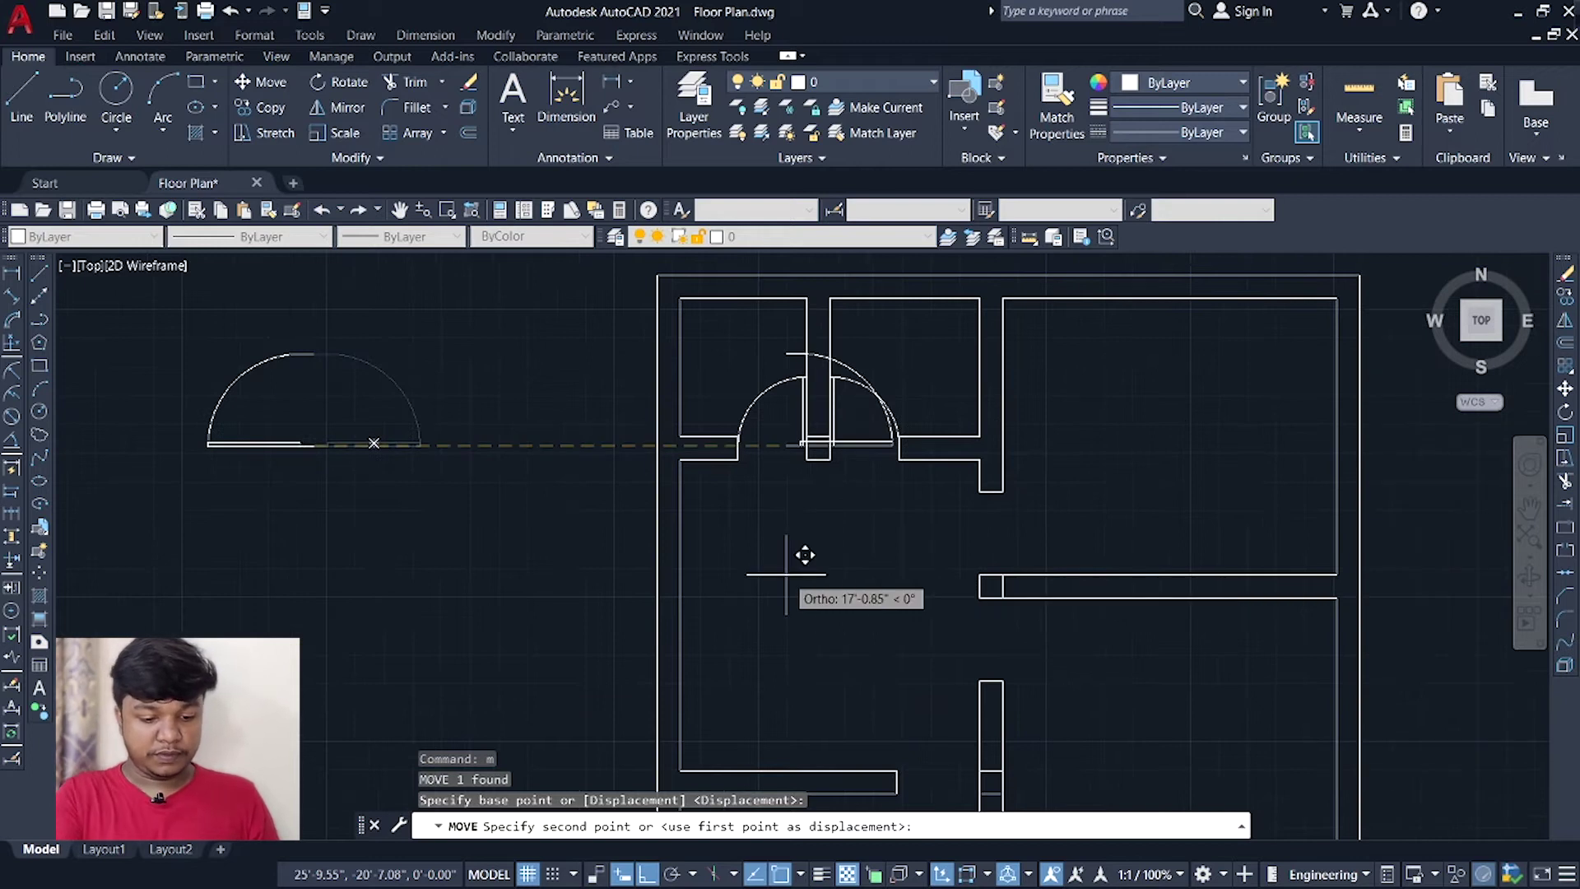
key(F8)
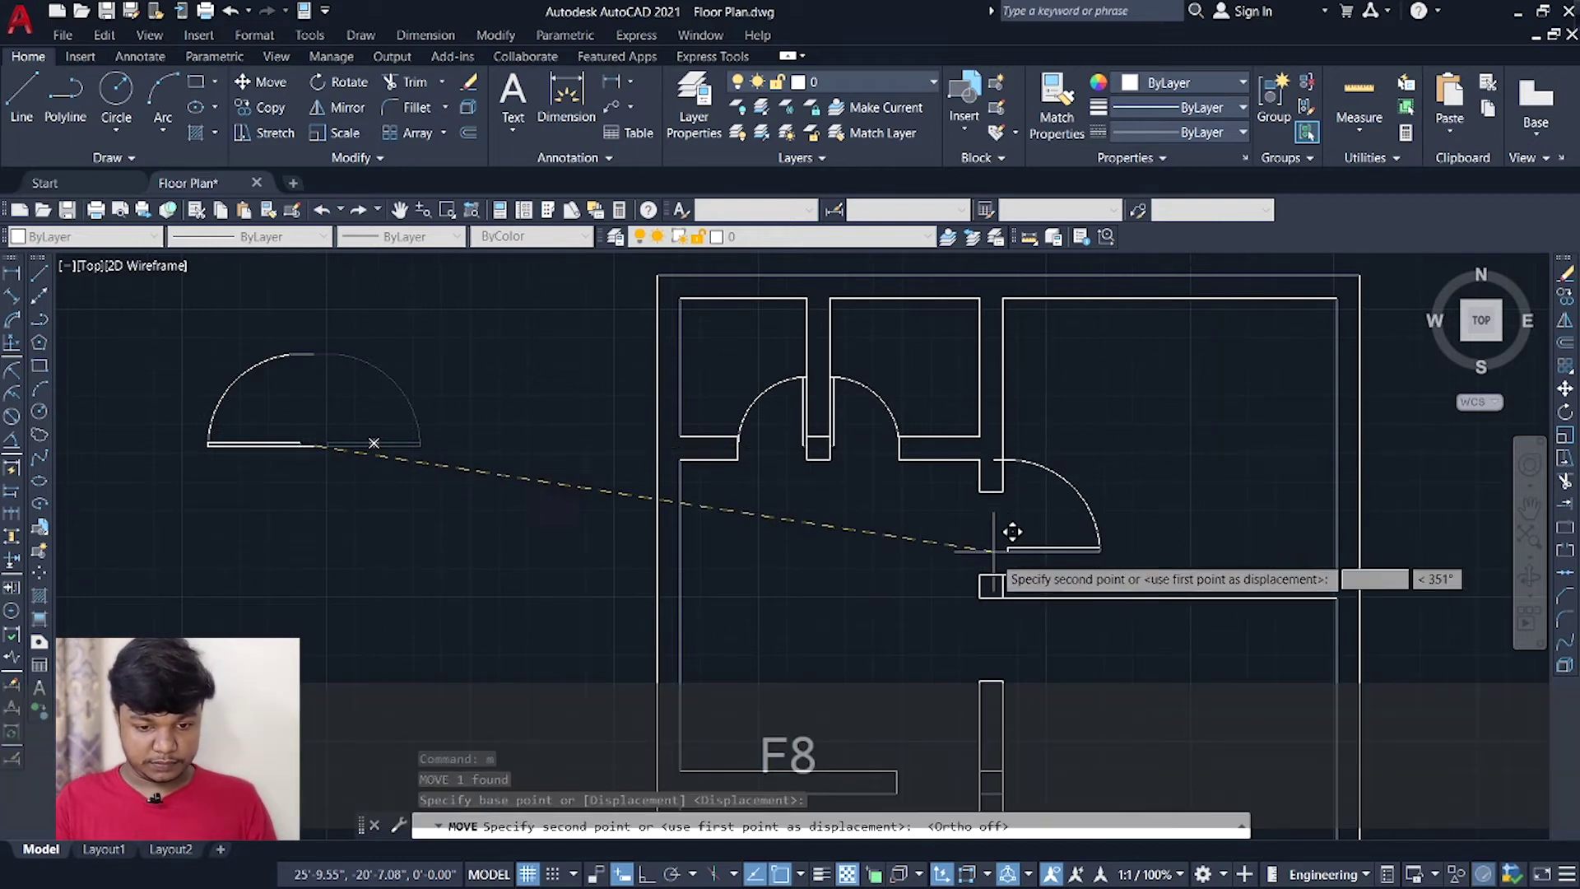
click(980, 575)
click(980, 482)
click(979, 492)
Place a mirrored copy of the upper-right room's door in the lower-right room's opening, hinged just below the dividing wall.
scroll(1178, 695, up, 3)
text(mi)
key(Escape)
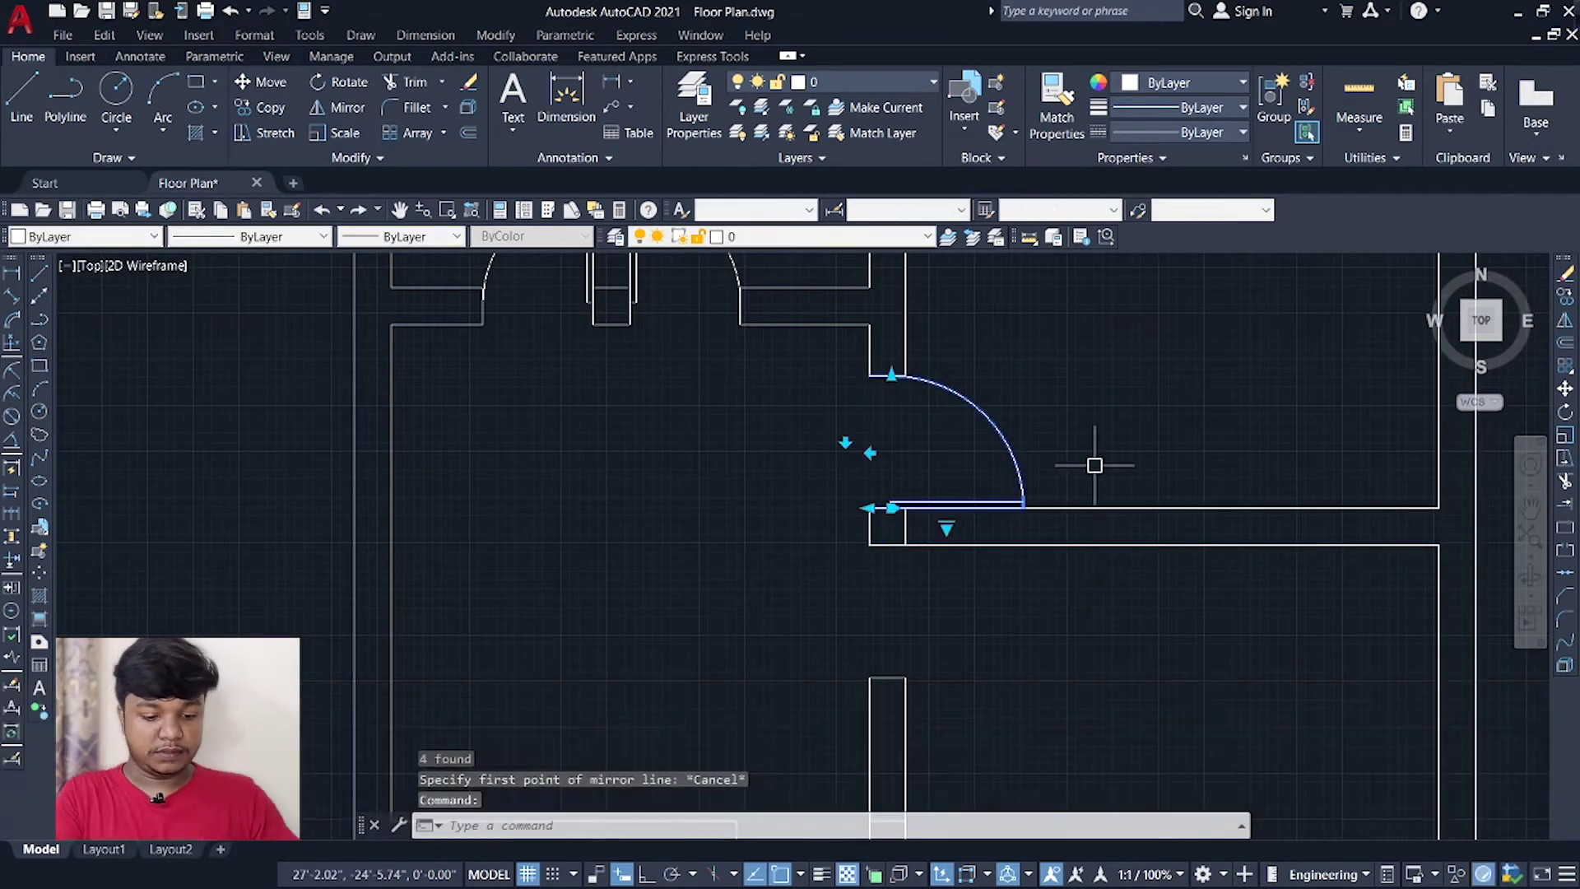
text(mi)
click(870, 507)
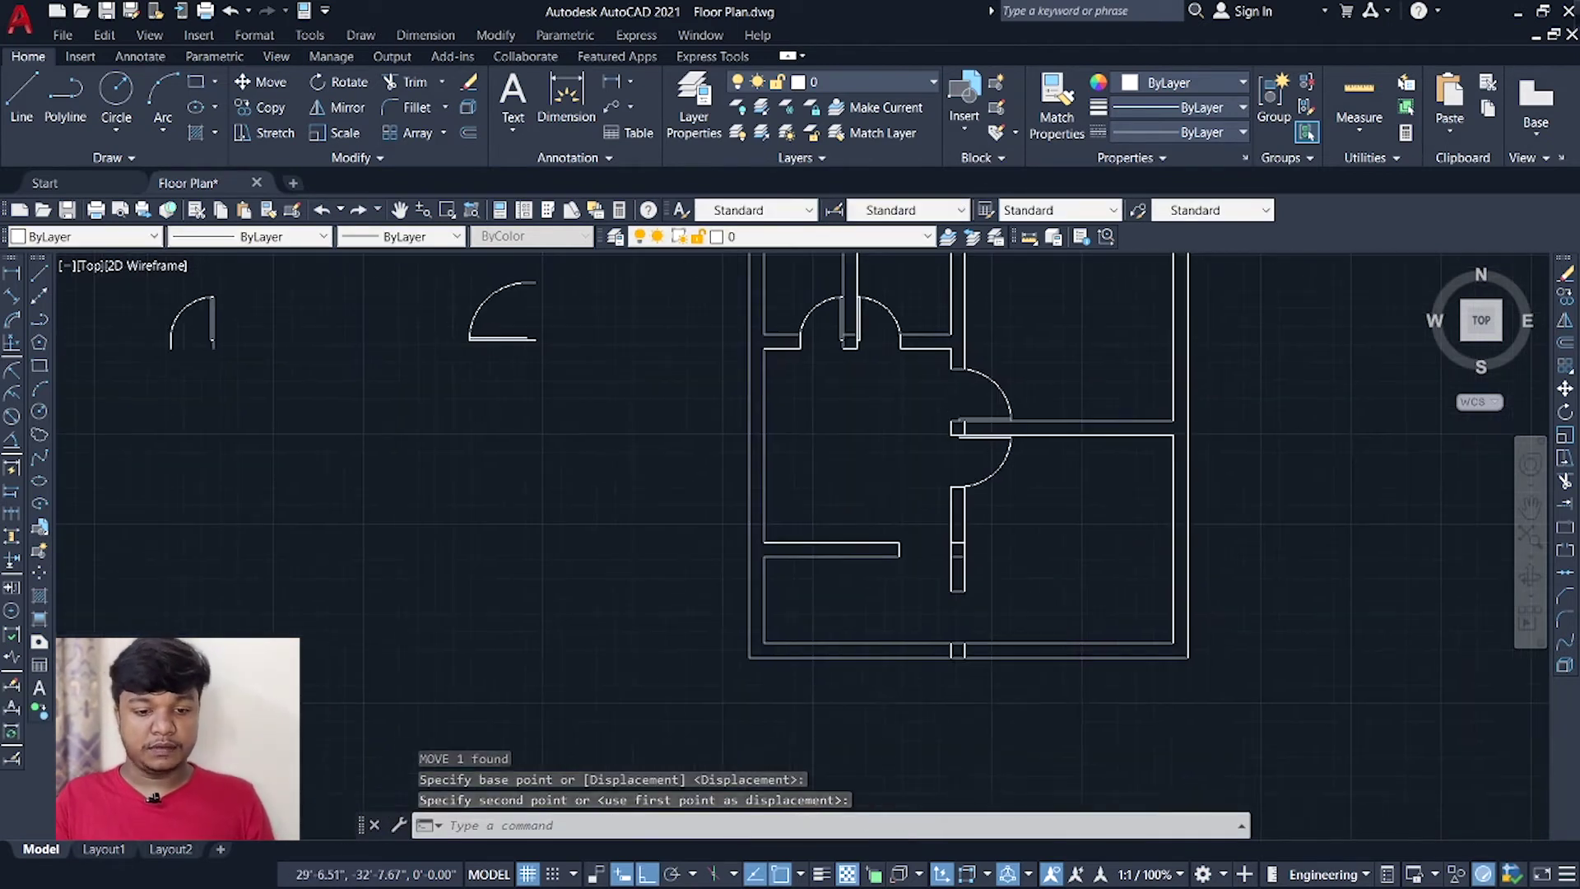
Copy the upper-right room's door into the lowest opening of the central wall, and a right-hinged door into the lower-left room's opening.
text(co)
key(Return)
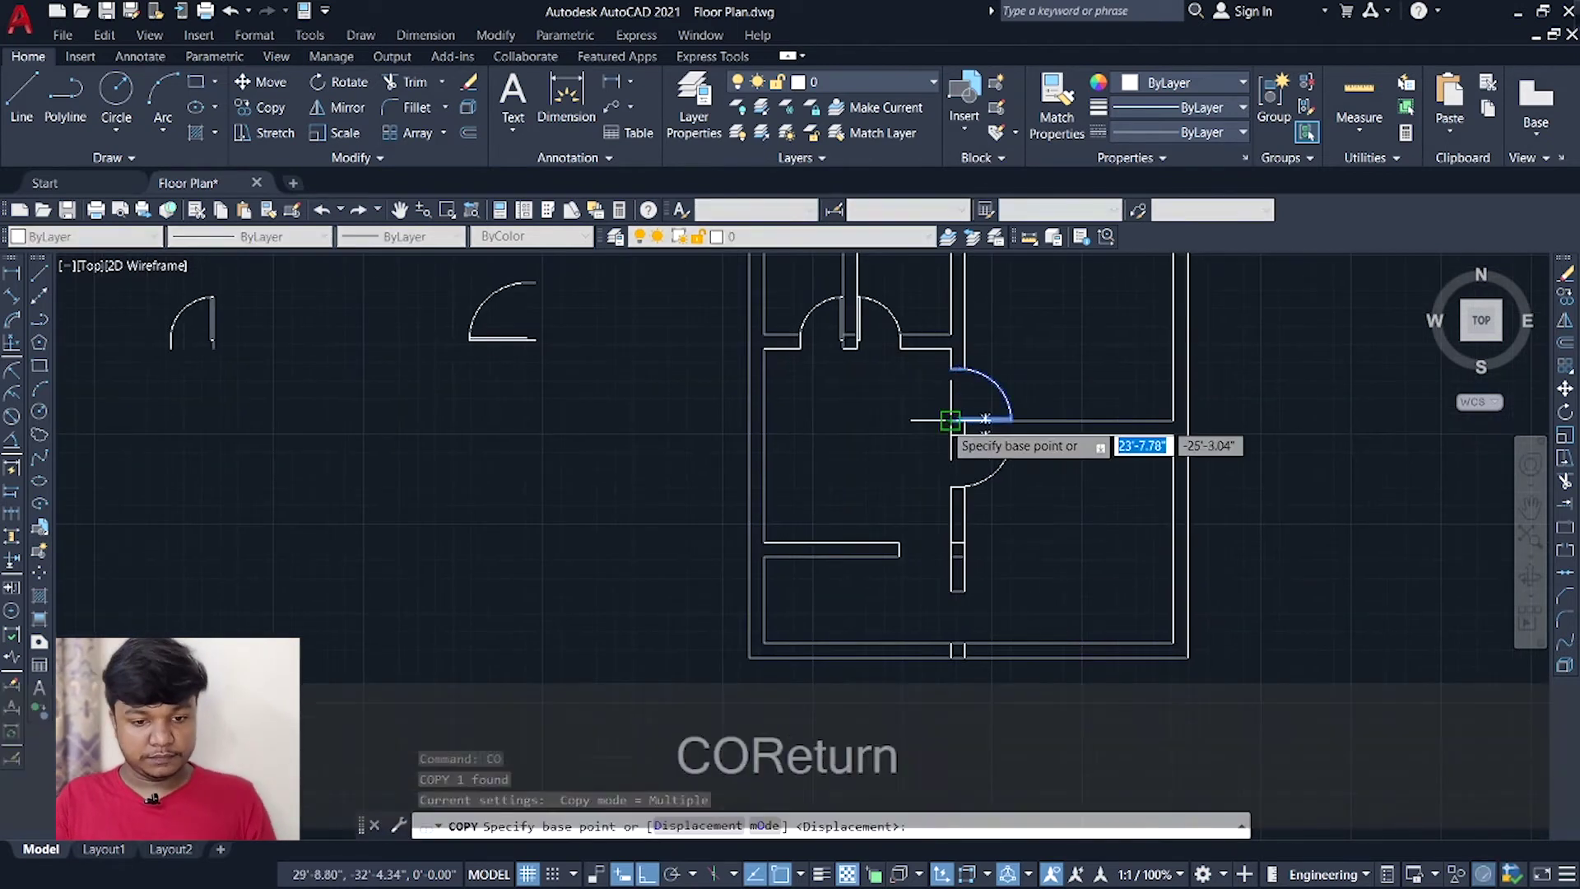
key(Escape)
text(co)
key(Return)
key(Escape)
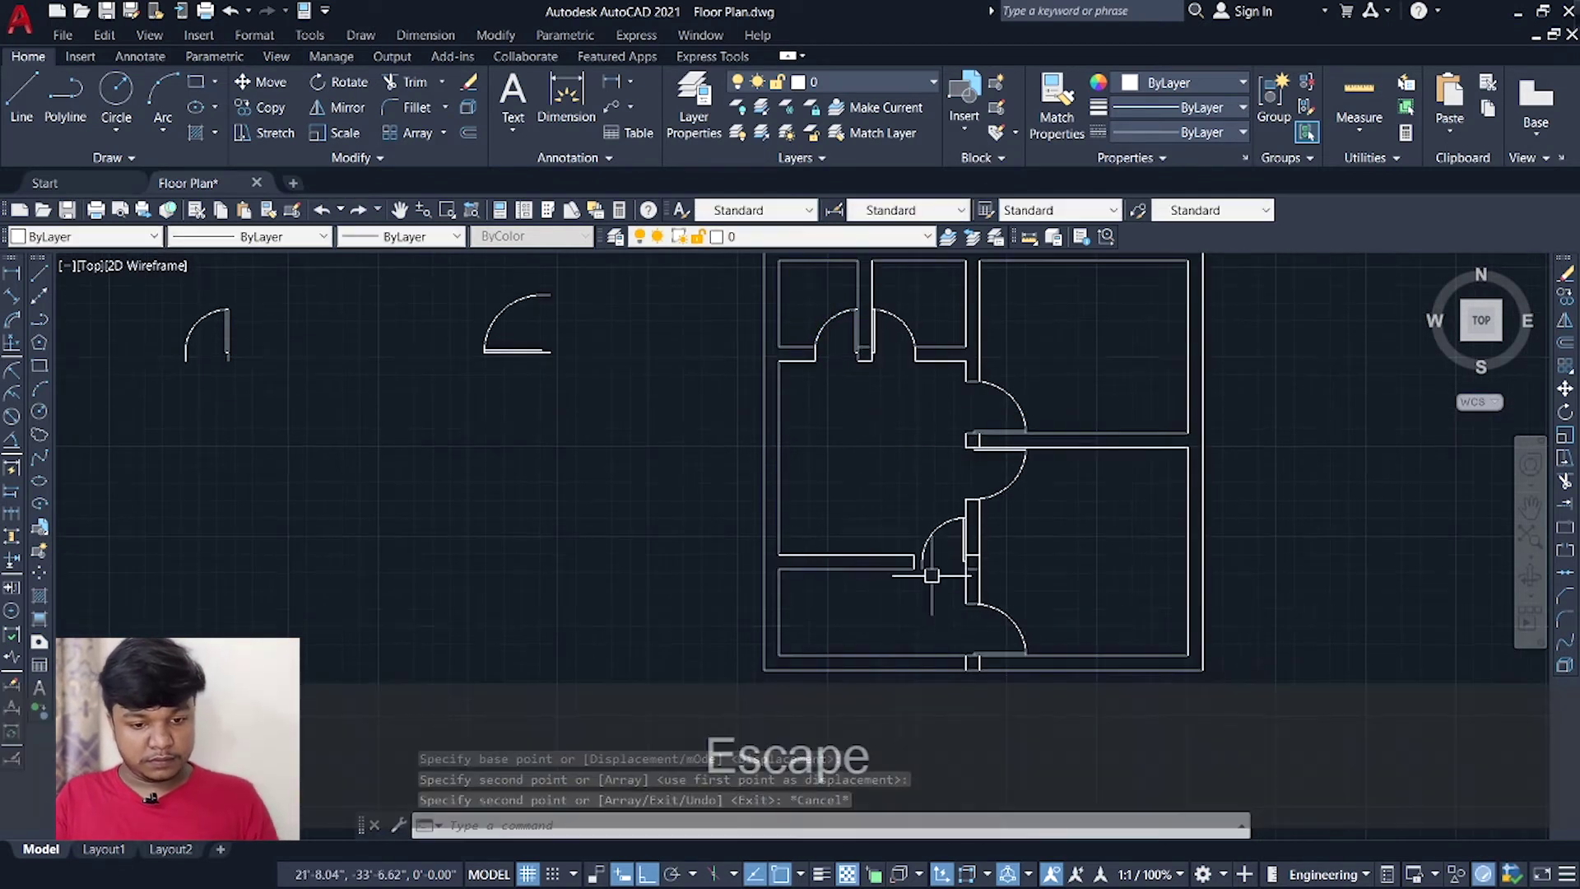
Resize the lower-left room's door so its arc reaches the end of the horizontal wall.
scroll(935, 564, up, 5)
click(907, 550)
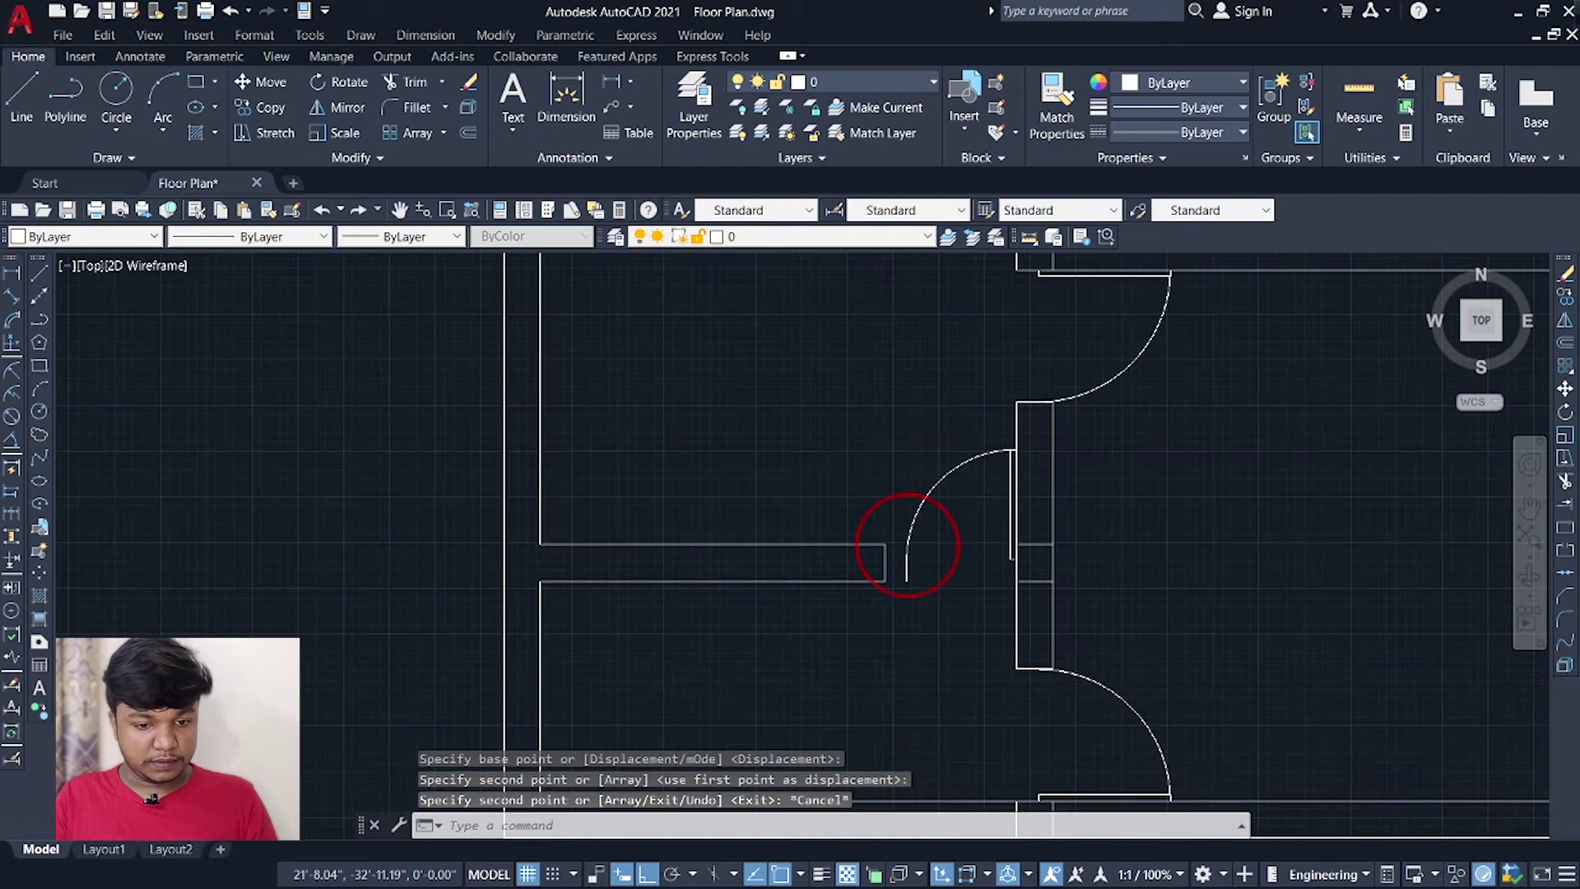
click(907, 558)
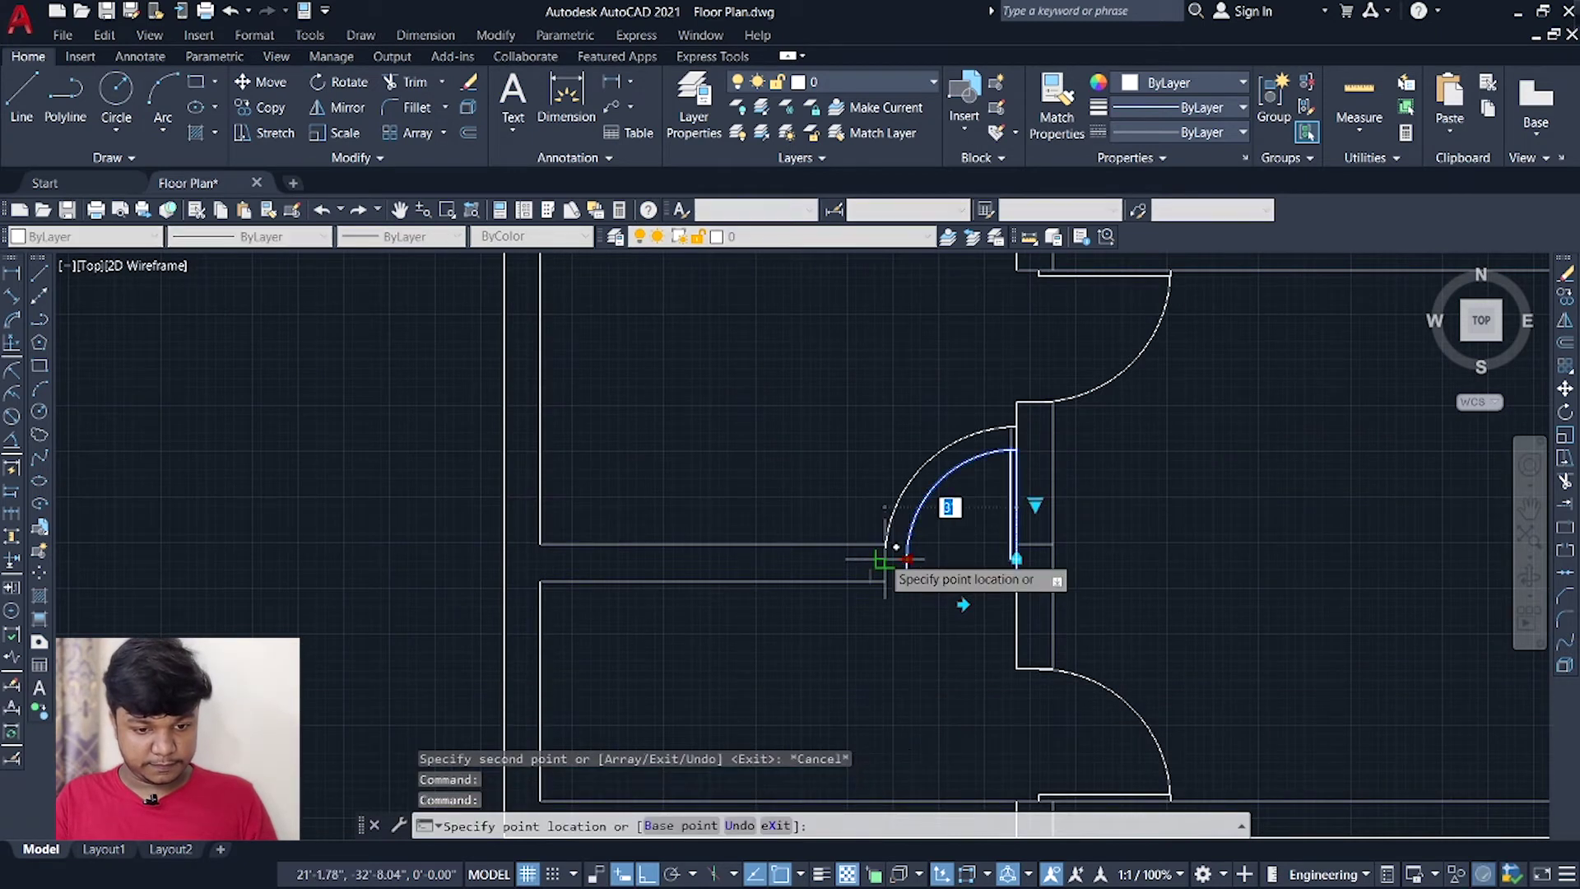
scroll(948, 586, down, 3)
middle_drag(946, 590, 875, 598)
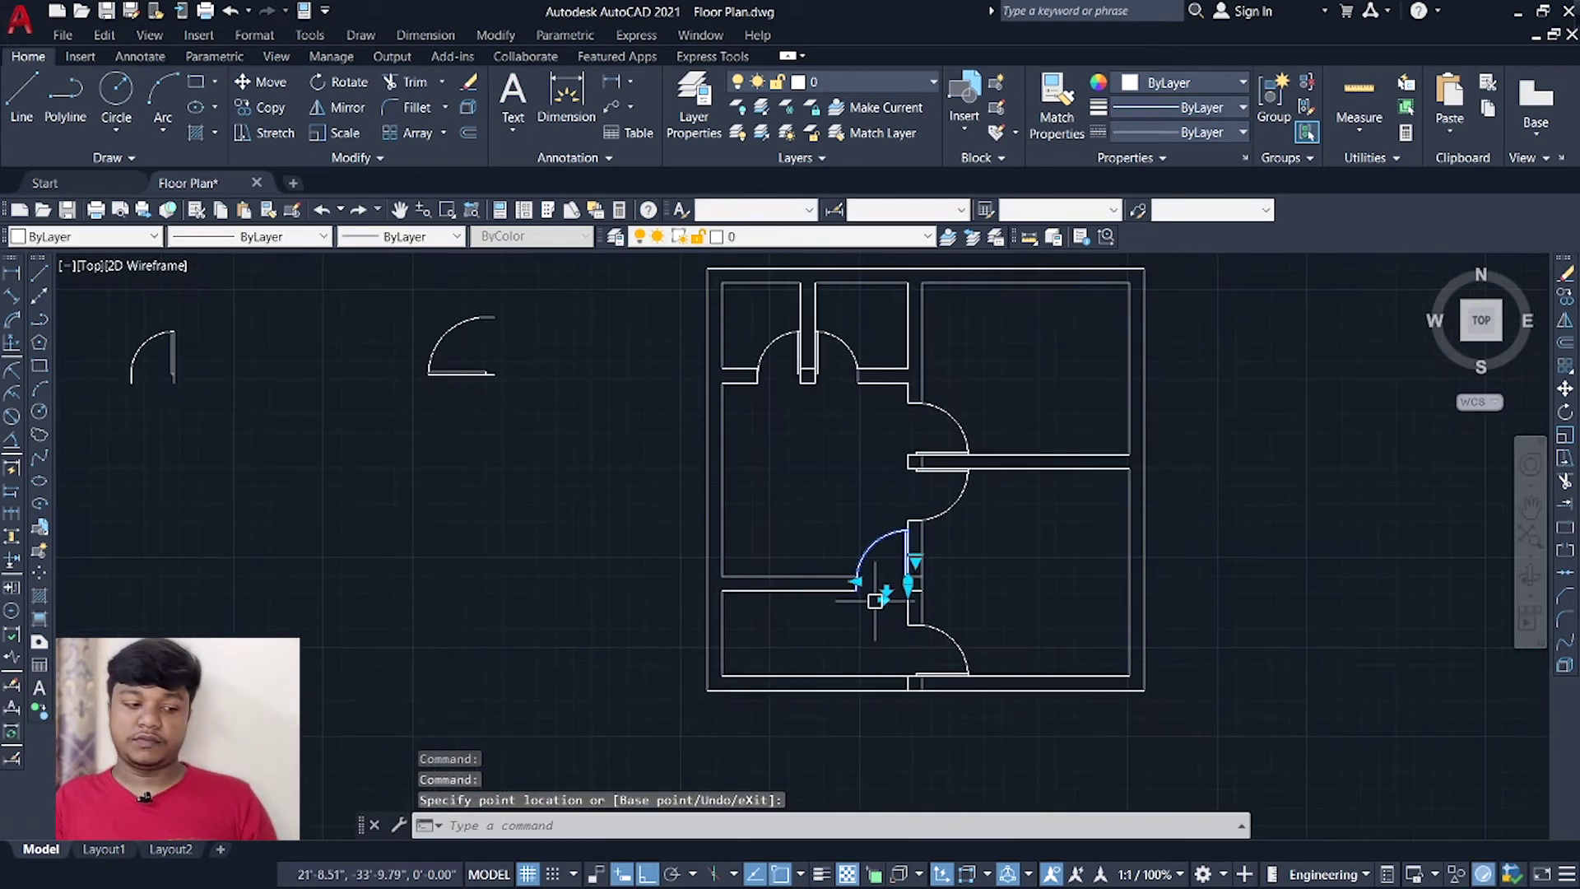
key(Escape)
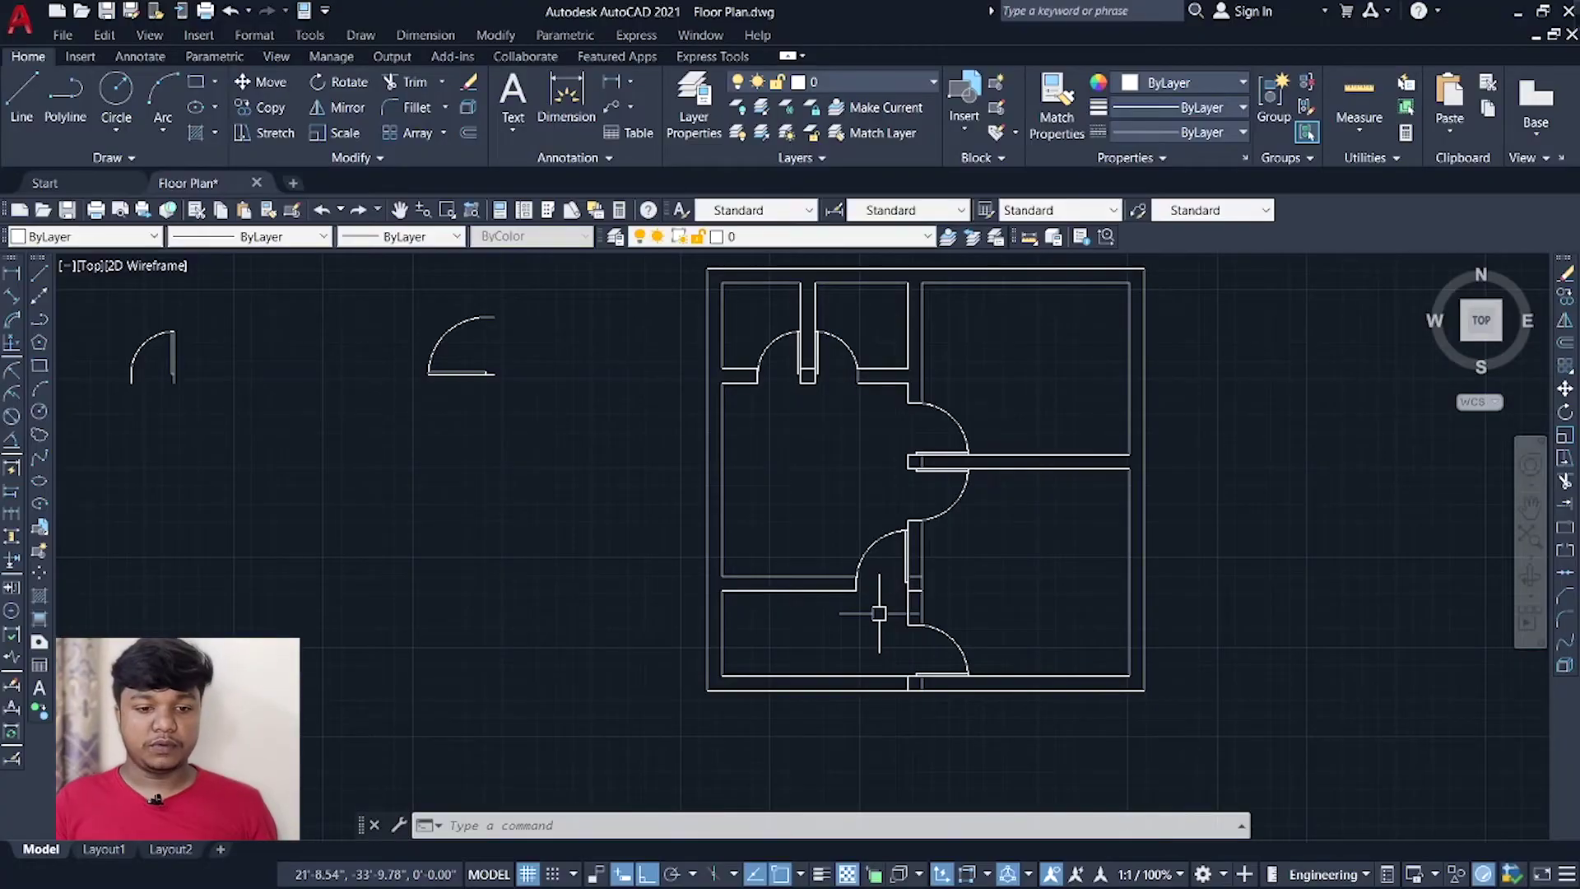
Draw a 1' horizontal line in the empty space above the plan's upper-left corner.
scroll(879, 613, up, 2)
middle_drag(642, 434, 532, 685)
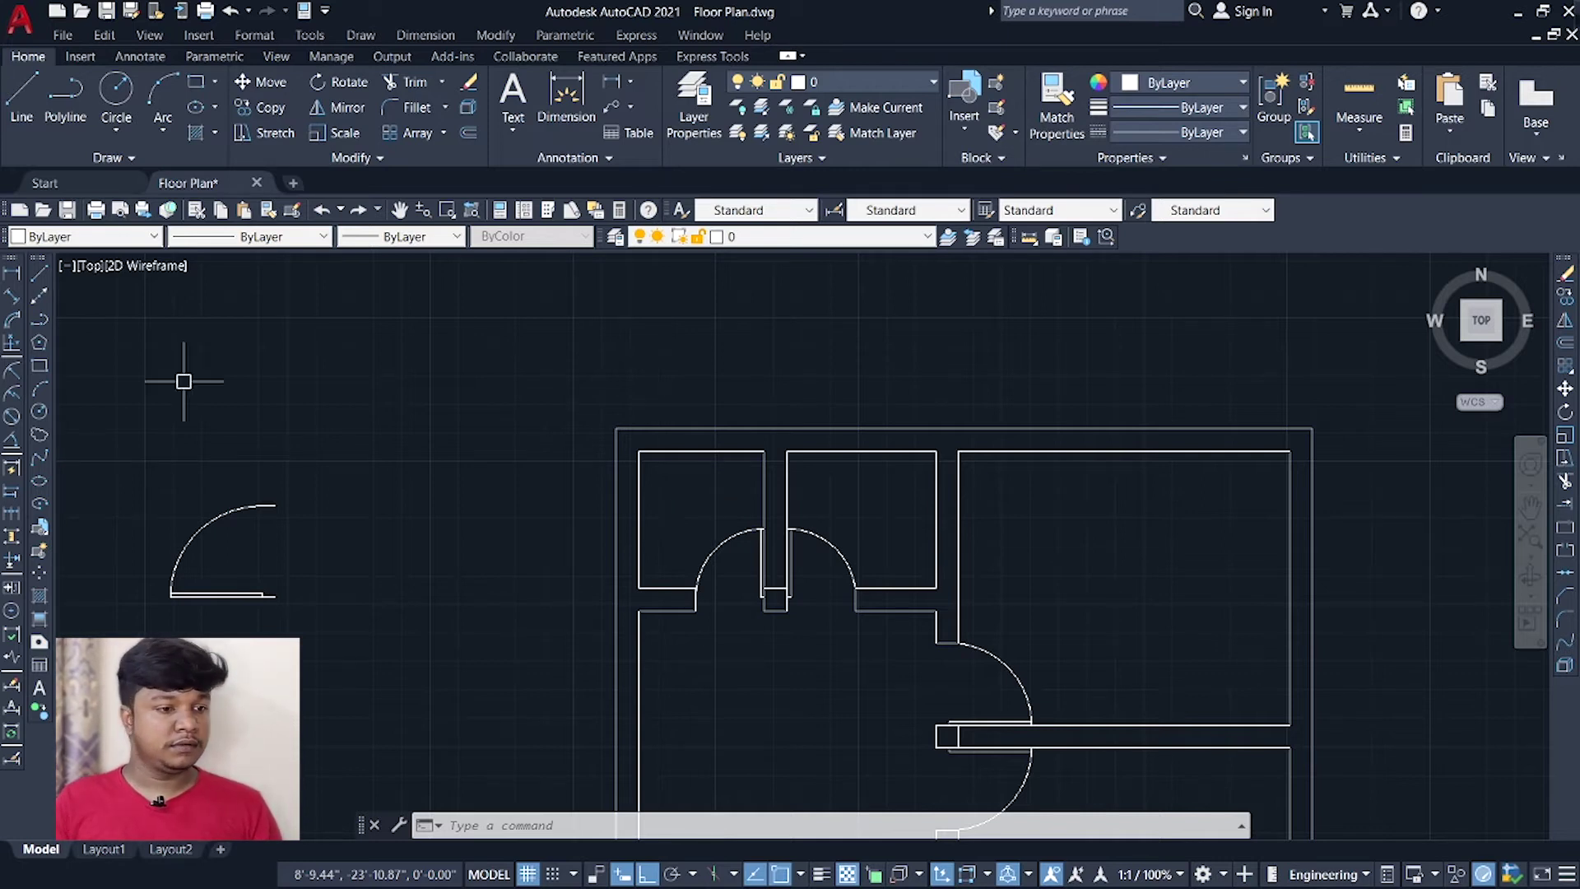
click(37, 277)
click(548, 348)
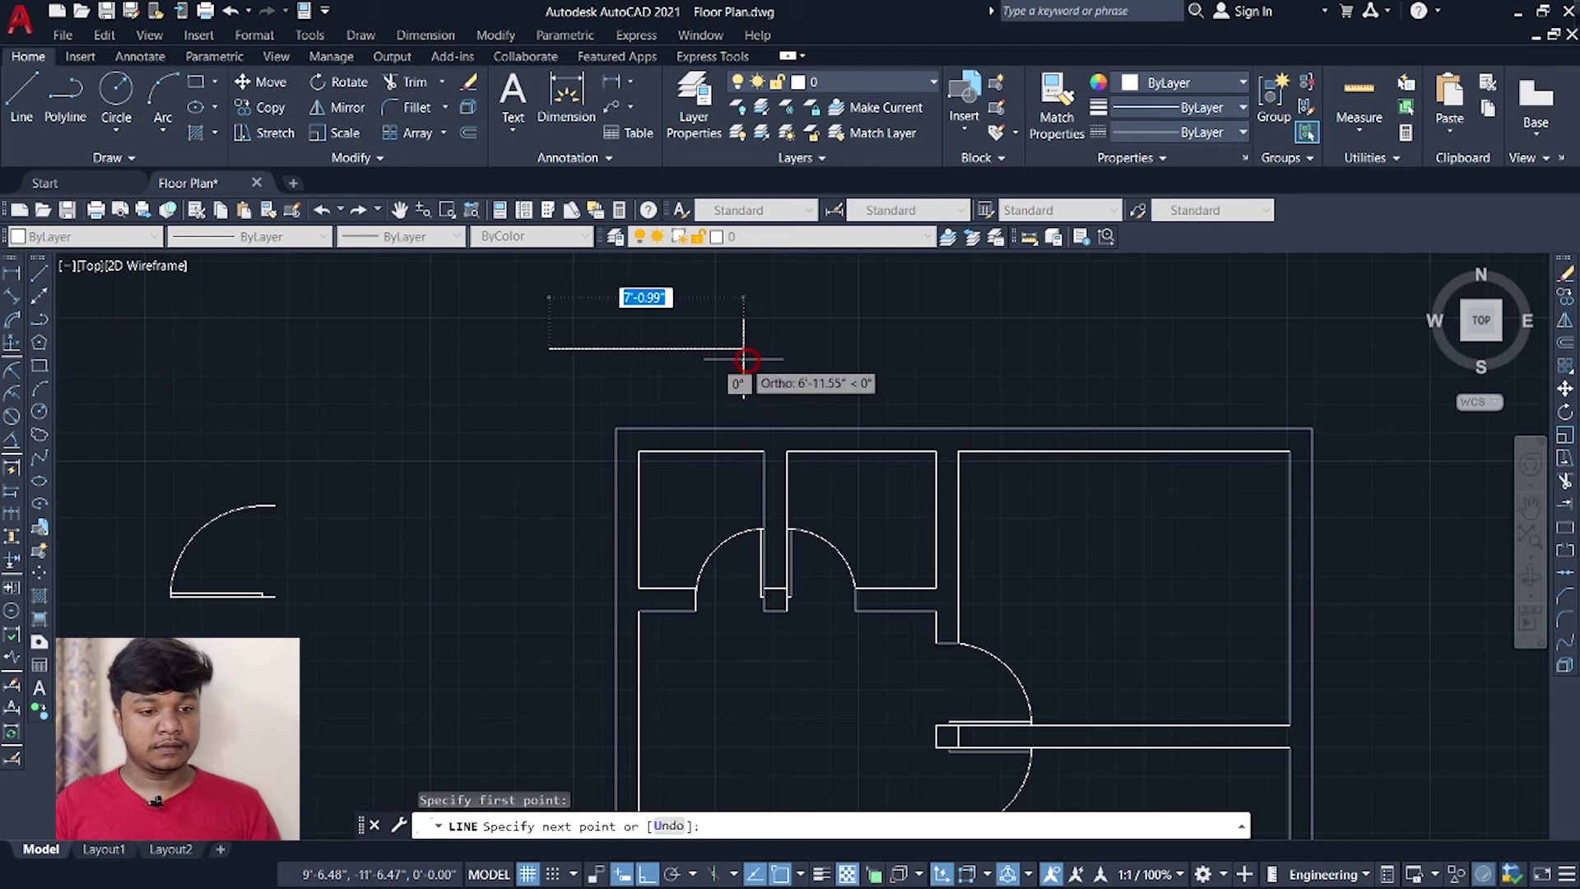
text(1)
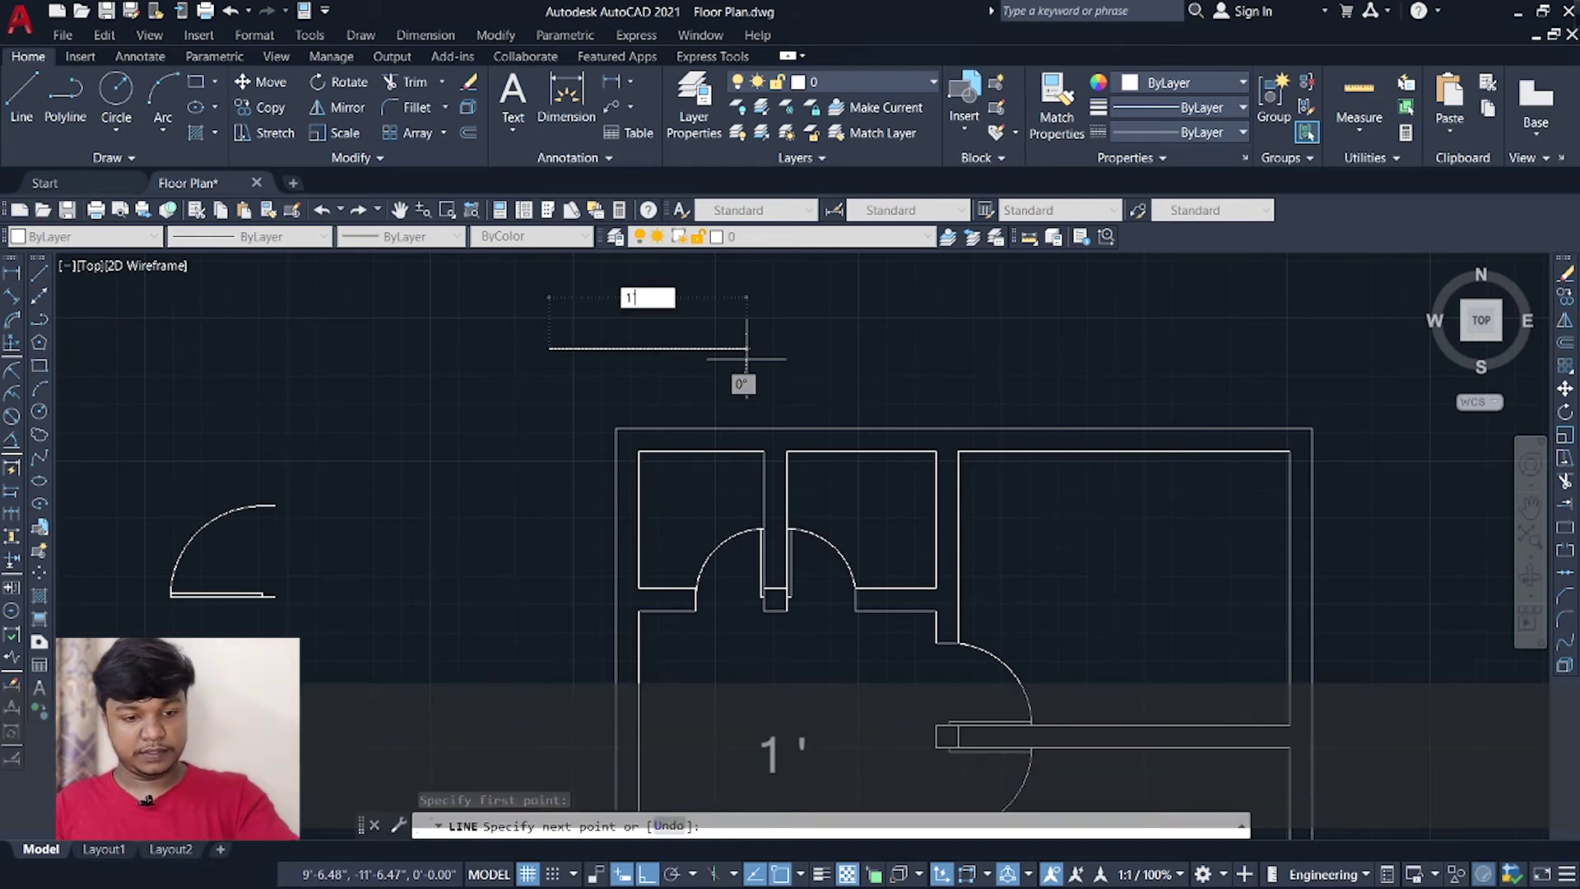
text(')
key(Return)
key(Escape)
Draw a 10" vertical line beside the 1' line.
scroll(696, 392, up, 3)
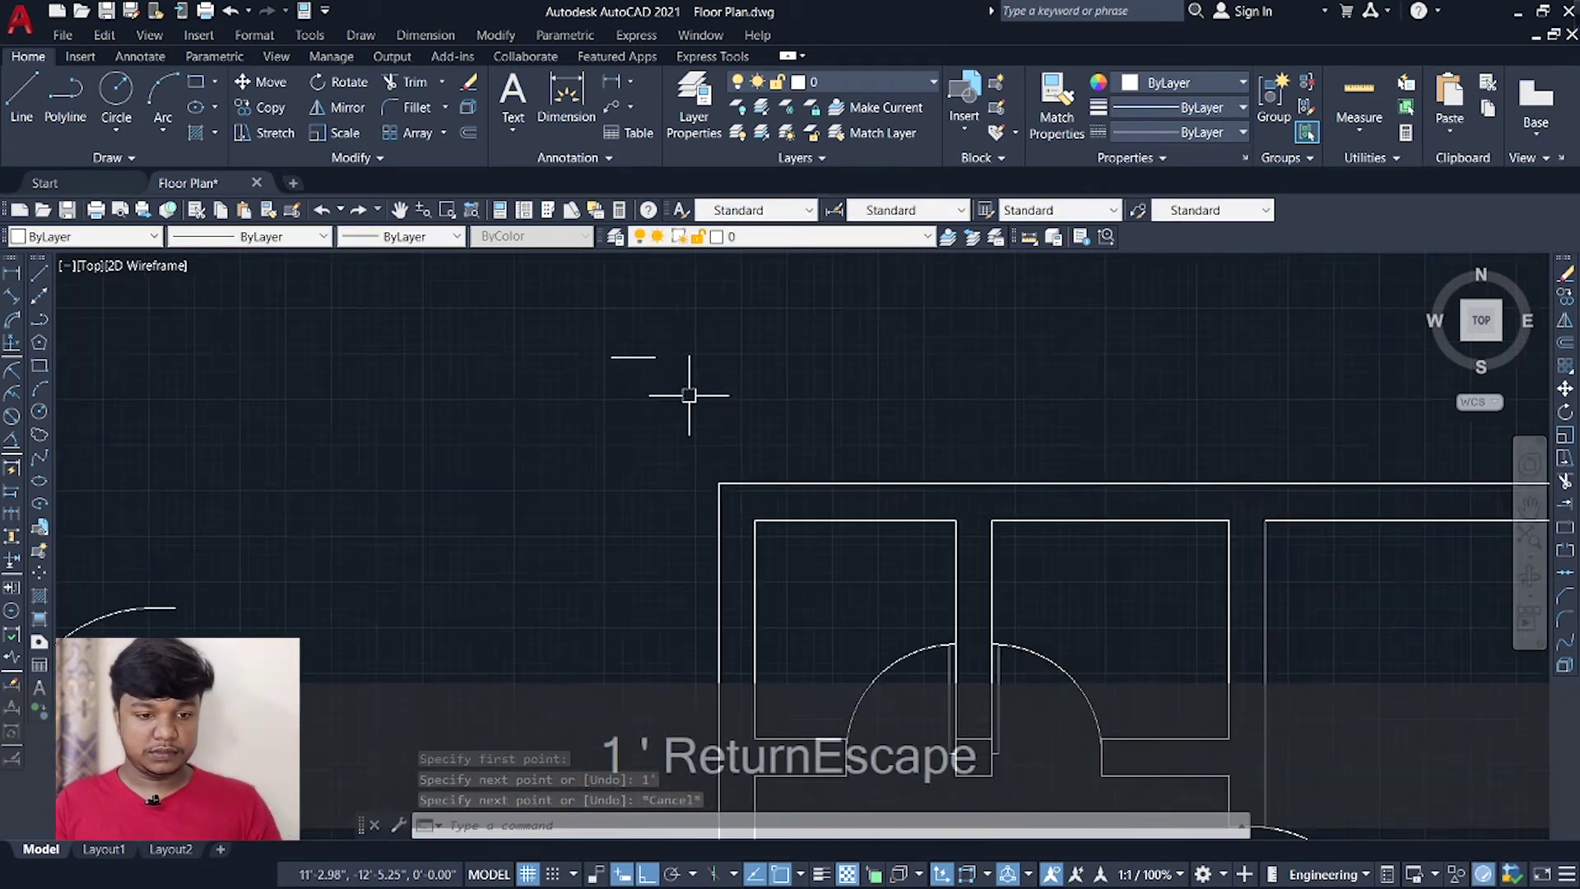
middle_drag(689, 395, 715, 397)
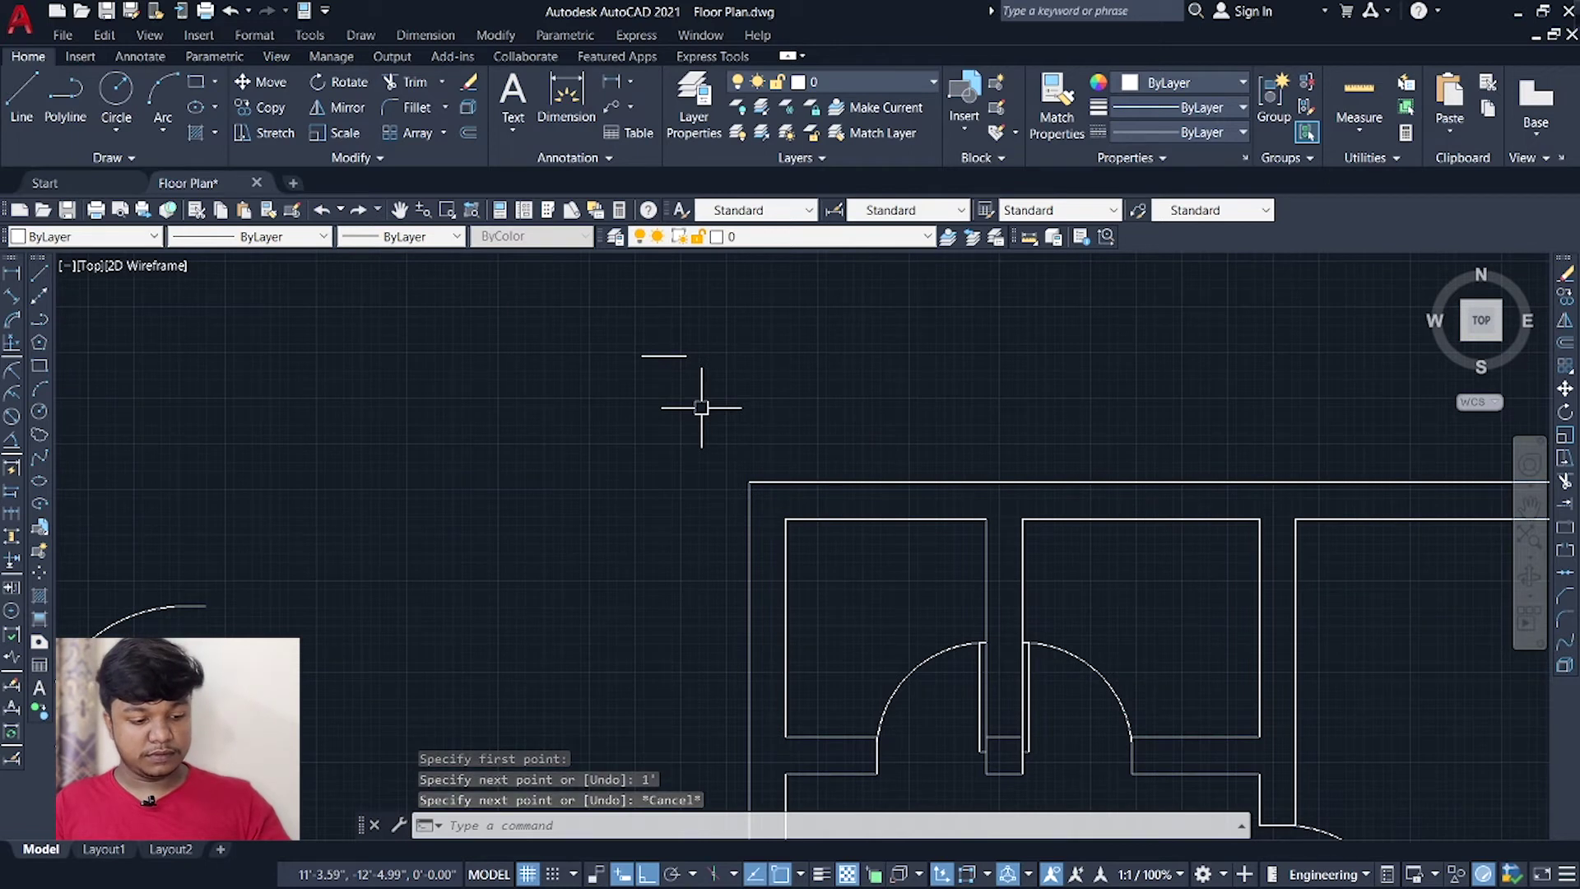
text(L)
key(Return)
click(794, 338)
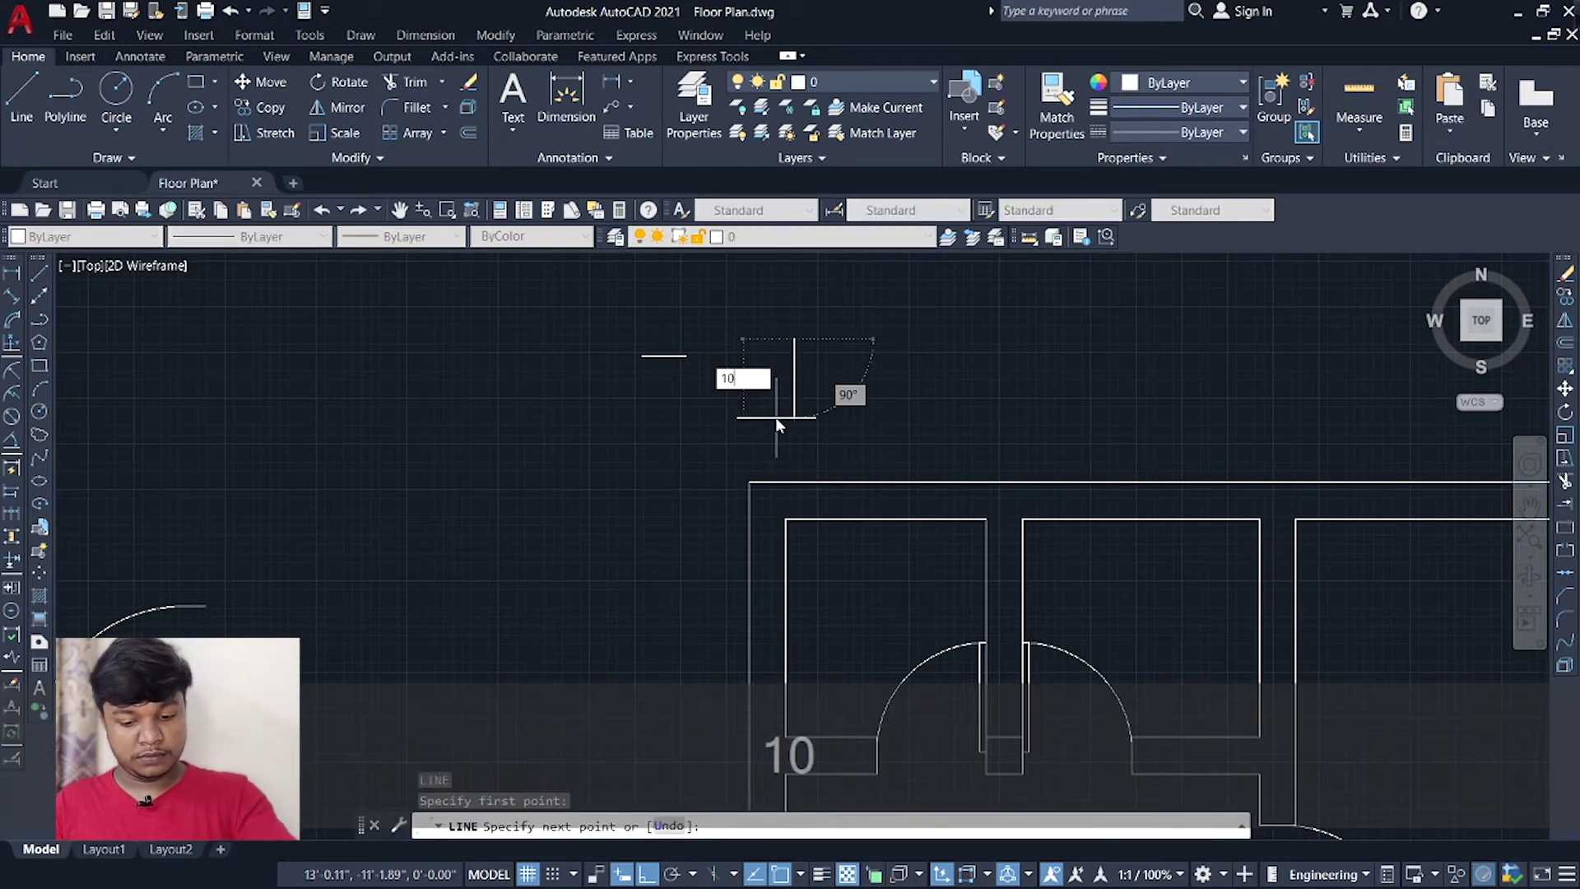
text(10)
key(Return)
key(Escape)
click(782, 311)
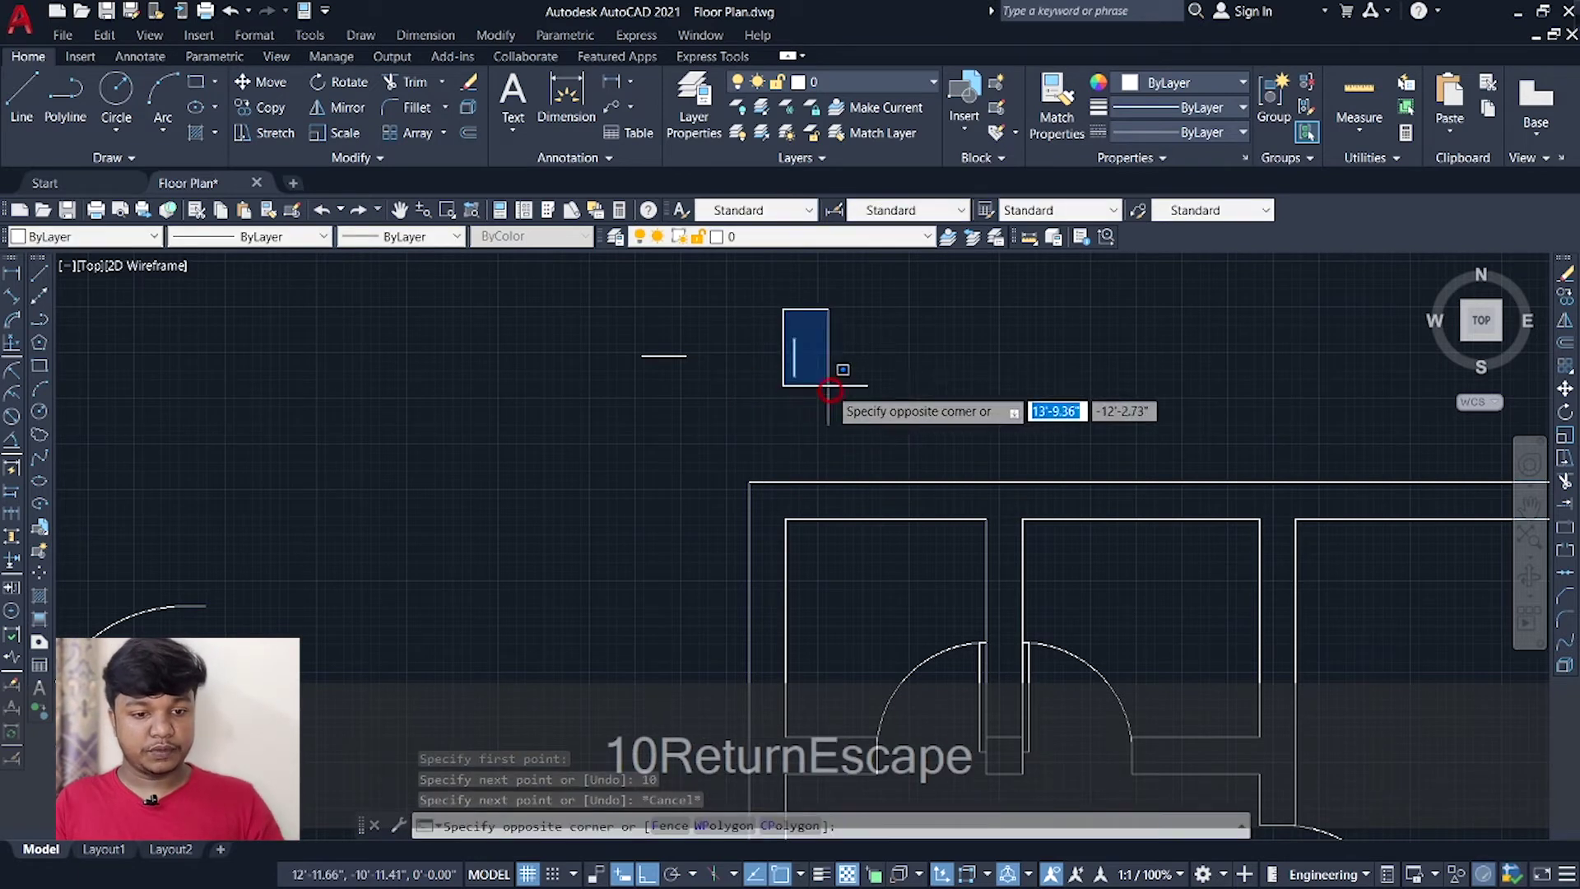
click(830, 390)
text(CO)
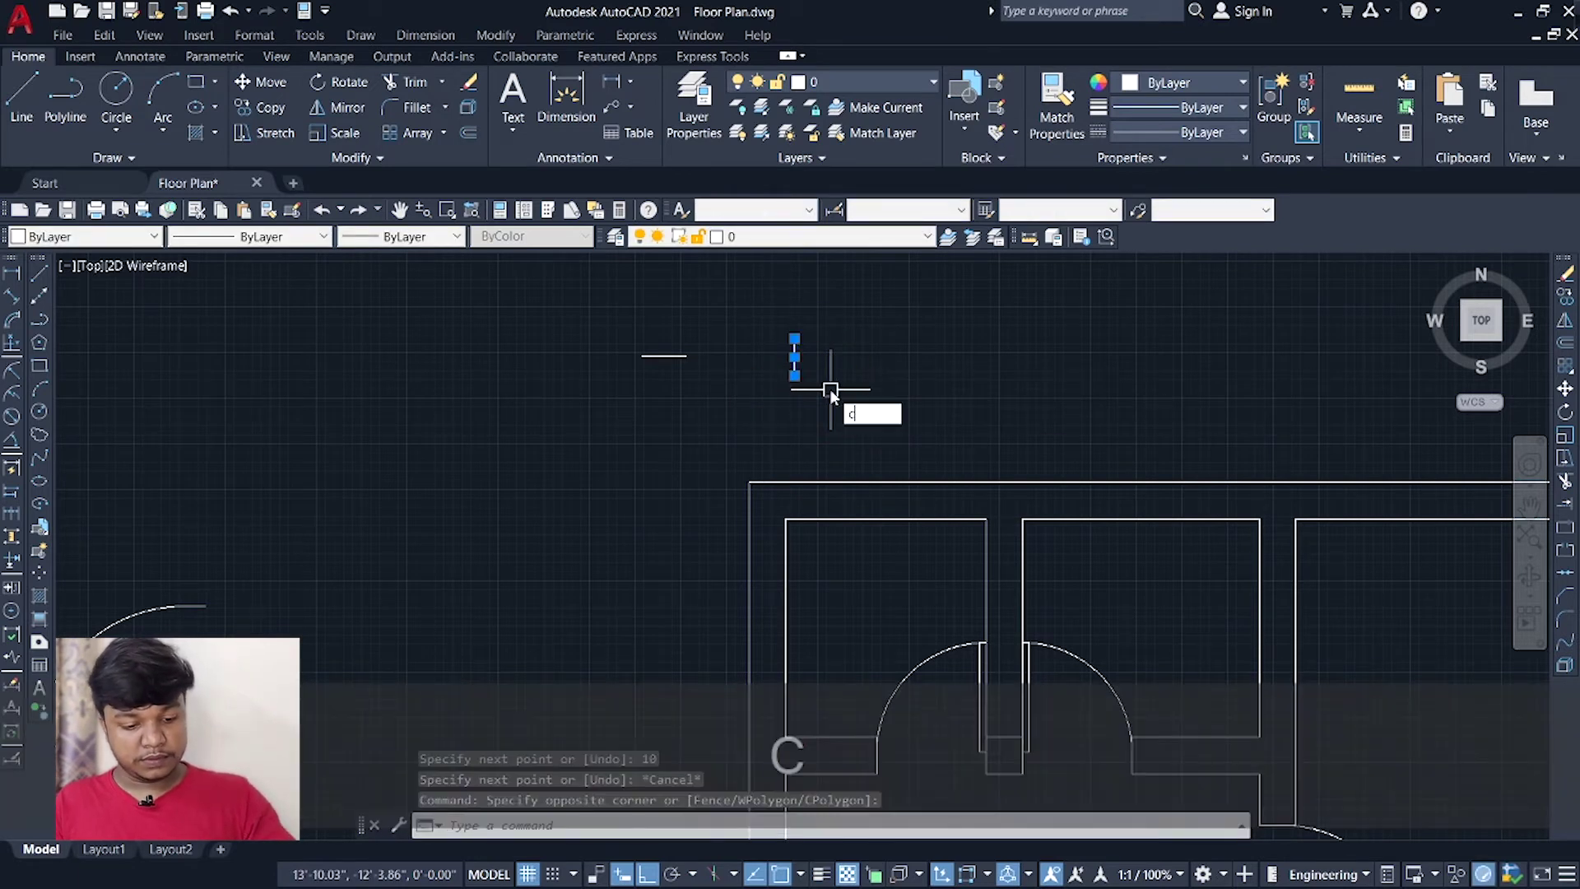
key(Return)
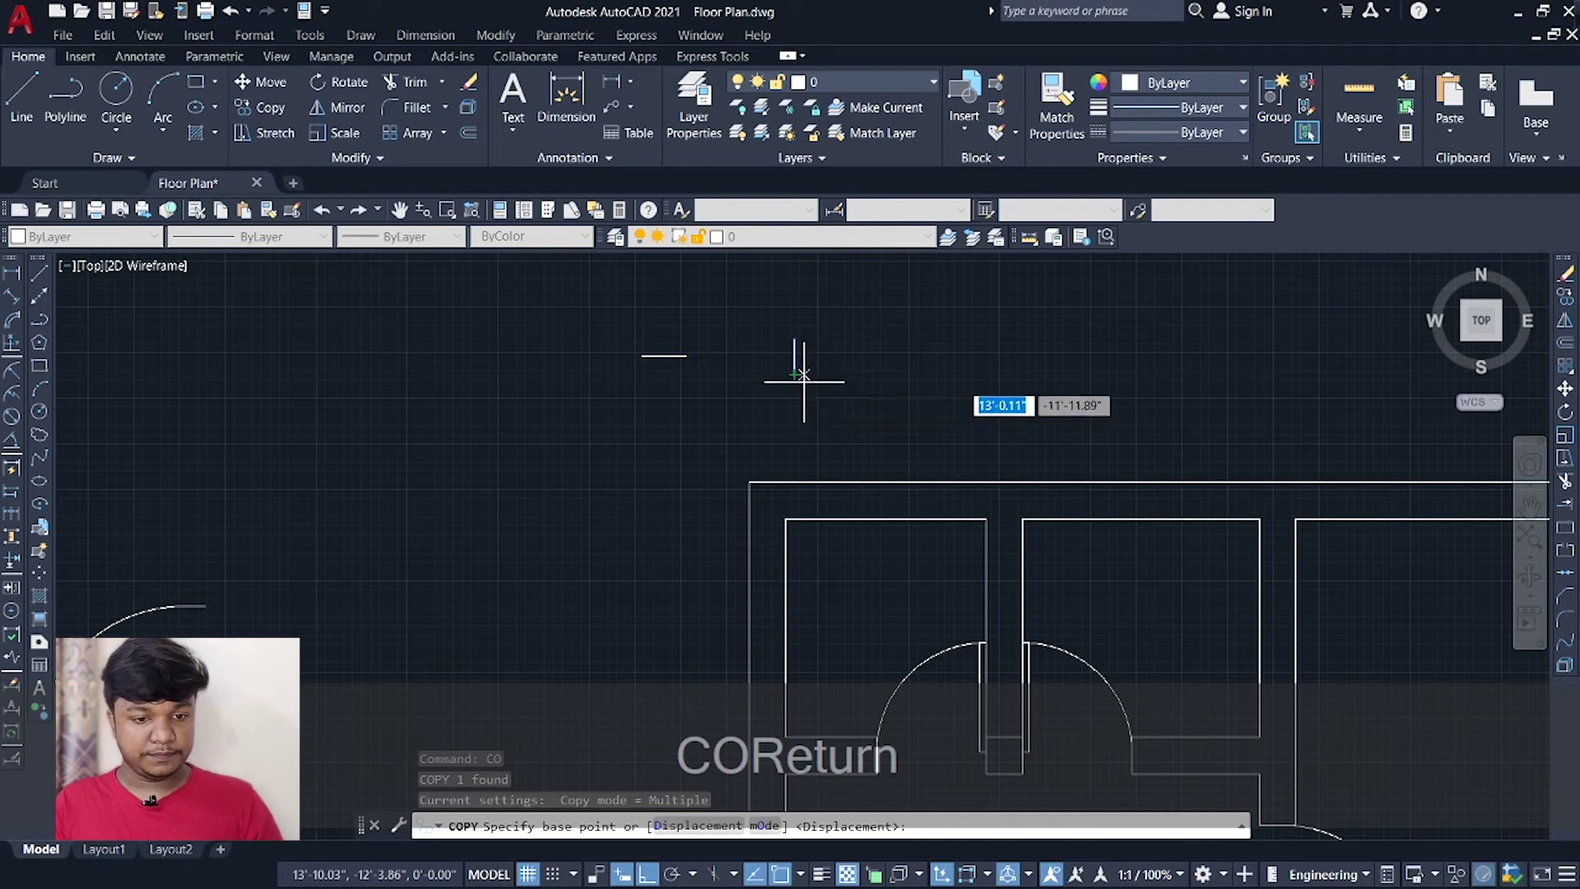
click(794, 374)
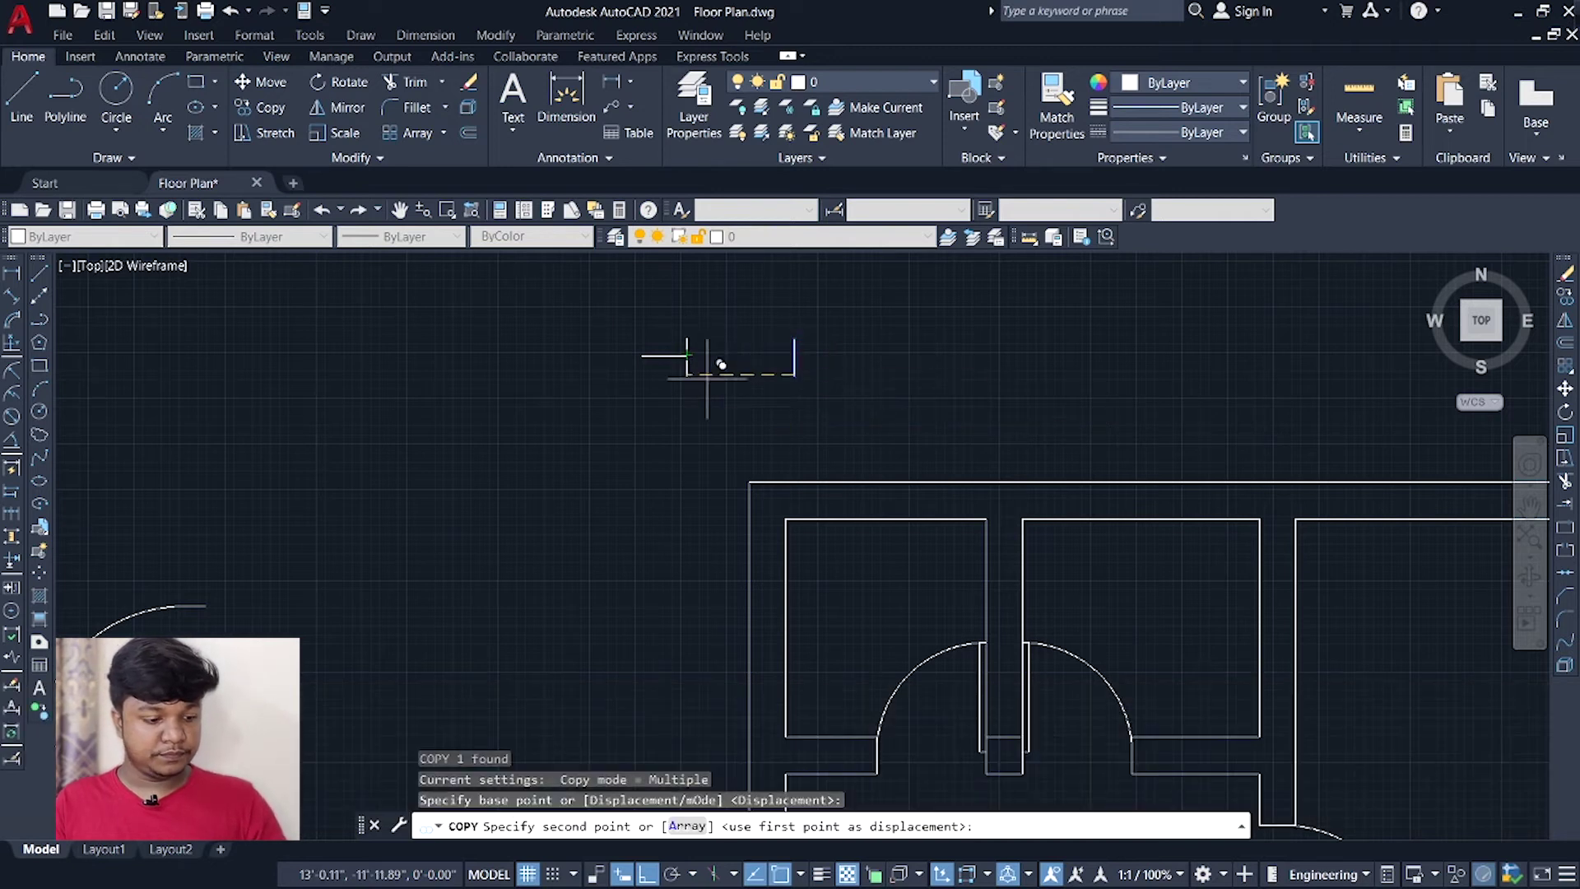
key(Escape)
Copy the 10" line by its midpoint onto both ends and the midpoint of the 1' line, and erase the original.
click(764, 299)
click(843, 416)
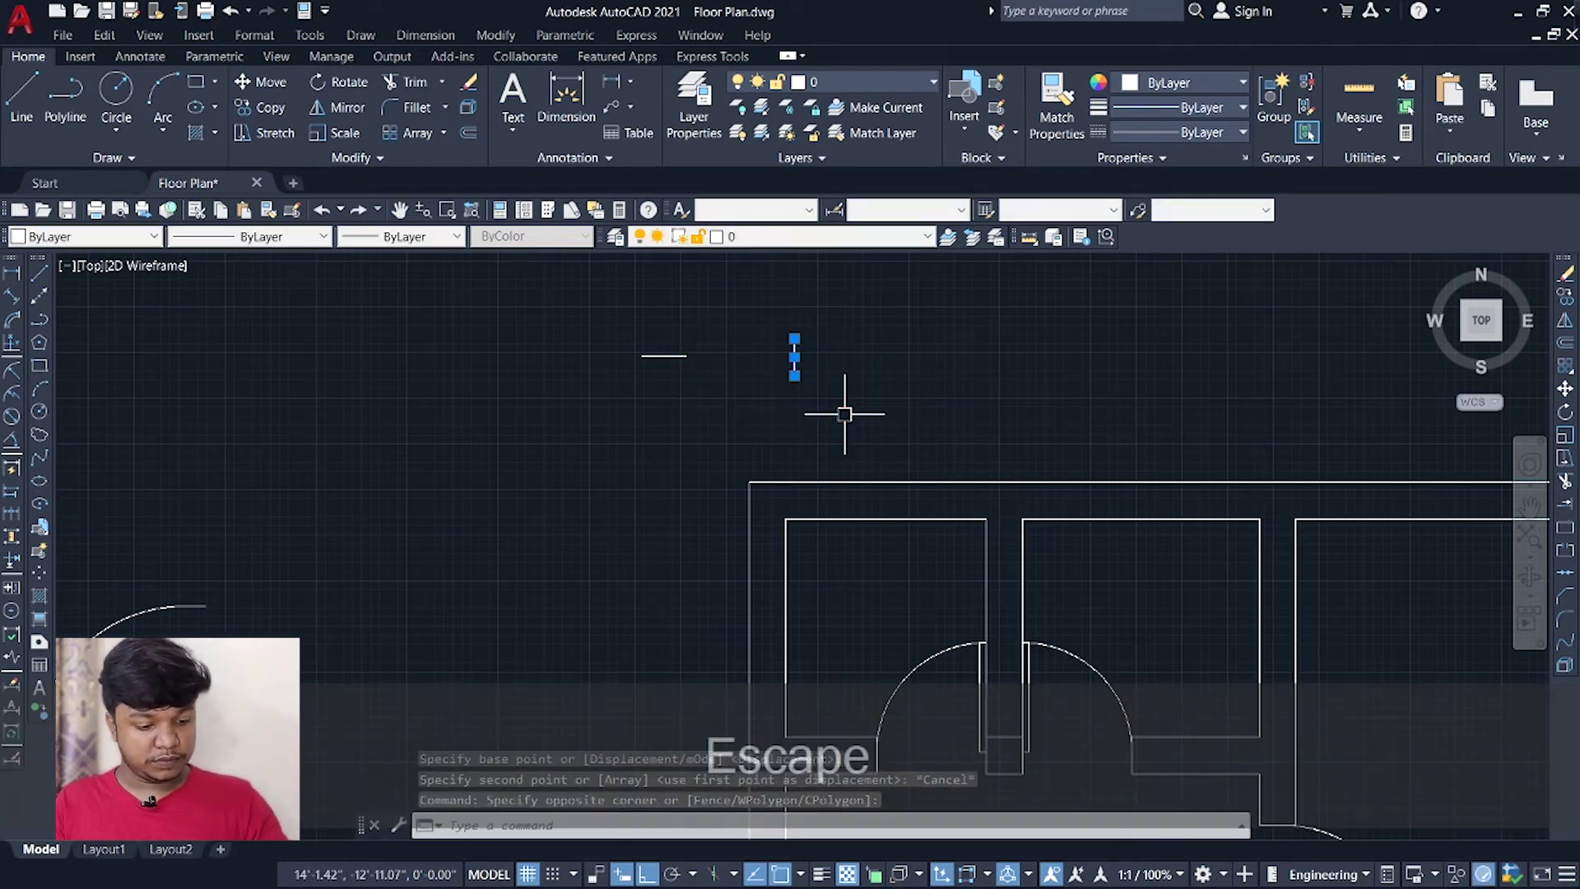
text(CO)
key(Return)
scroll(877, 388, up, 3)
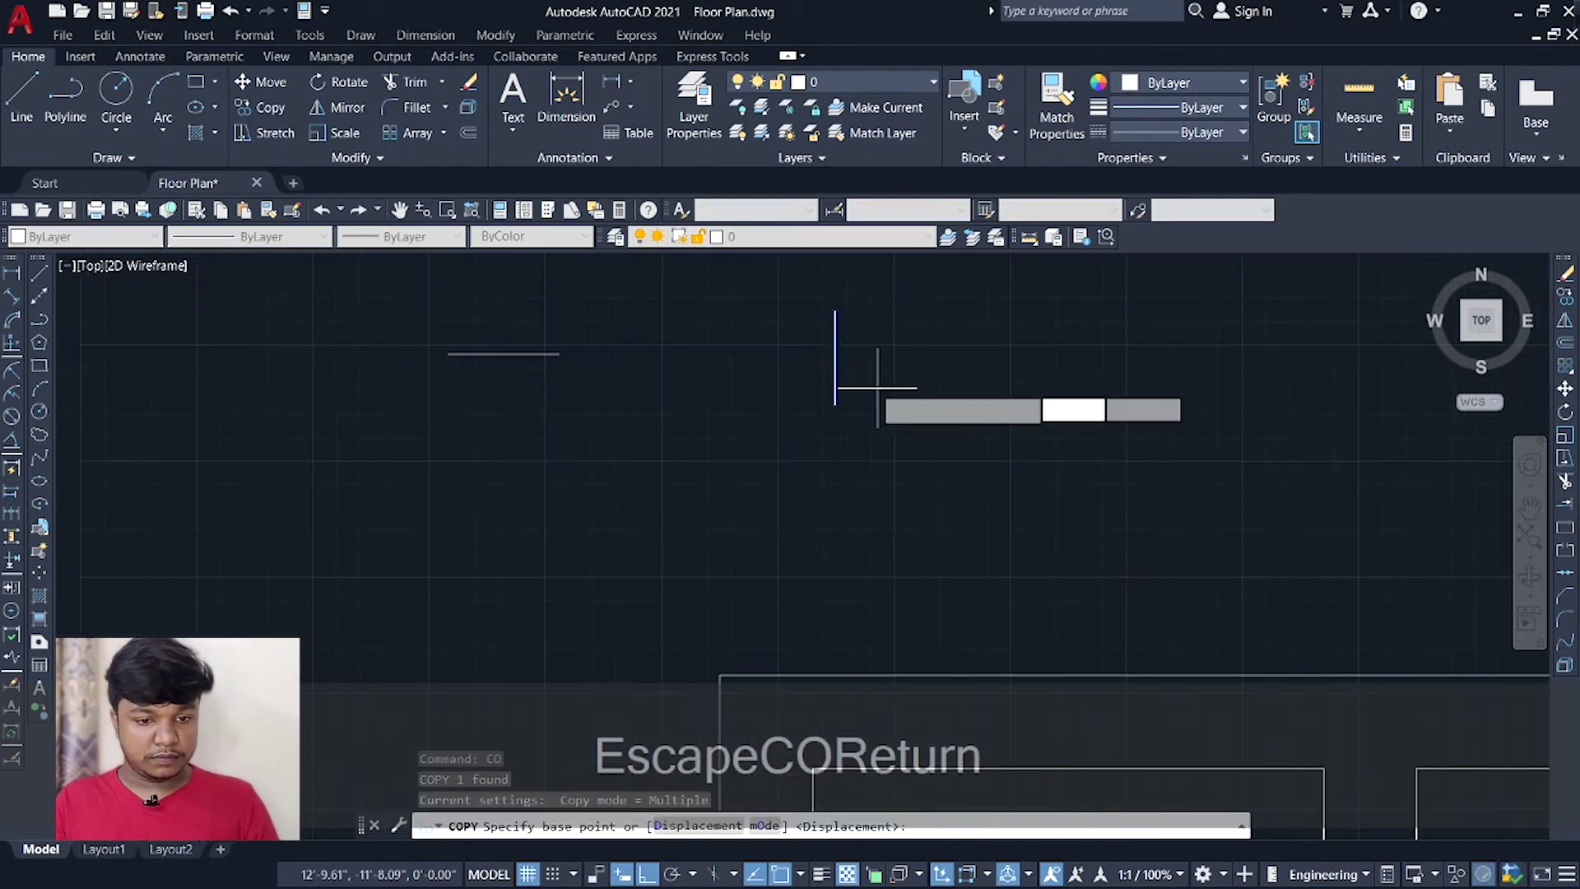
click(835, 357)
click(559, 354)
click(448, 354)
click(504, 354)
key(Escape)
click(910, 459)
key(Delete)
With Ortho off, move the window symbol by its middle line's lower end to the midpoint of the upper-left room's top wall, and erase that middle line.
drag(335, 238, 568, 400)
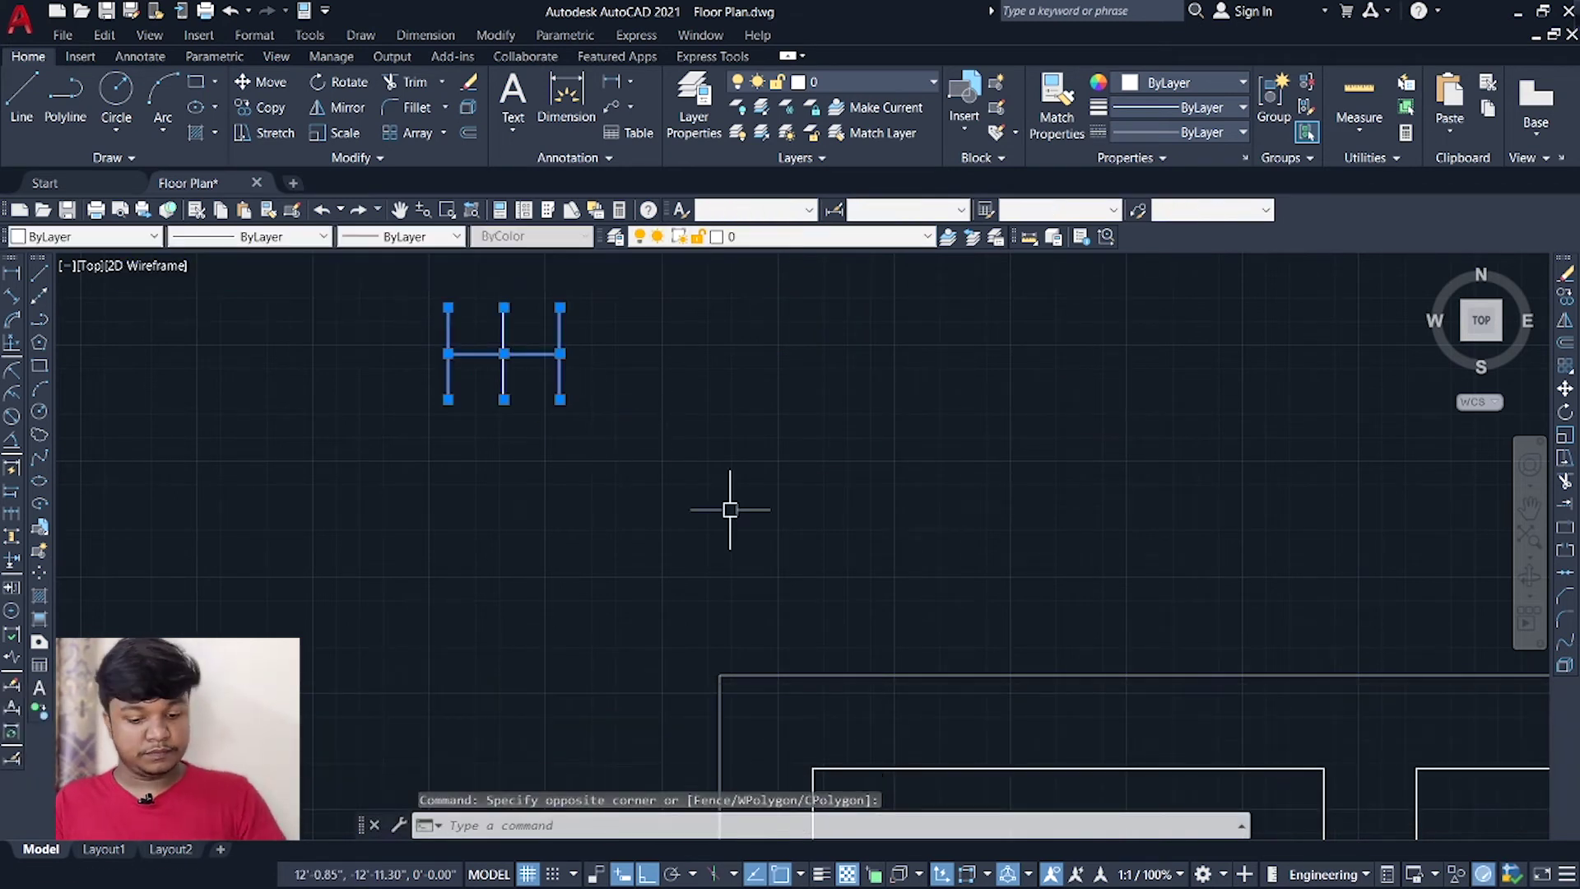
text(m)
key(Return)
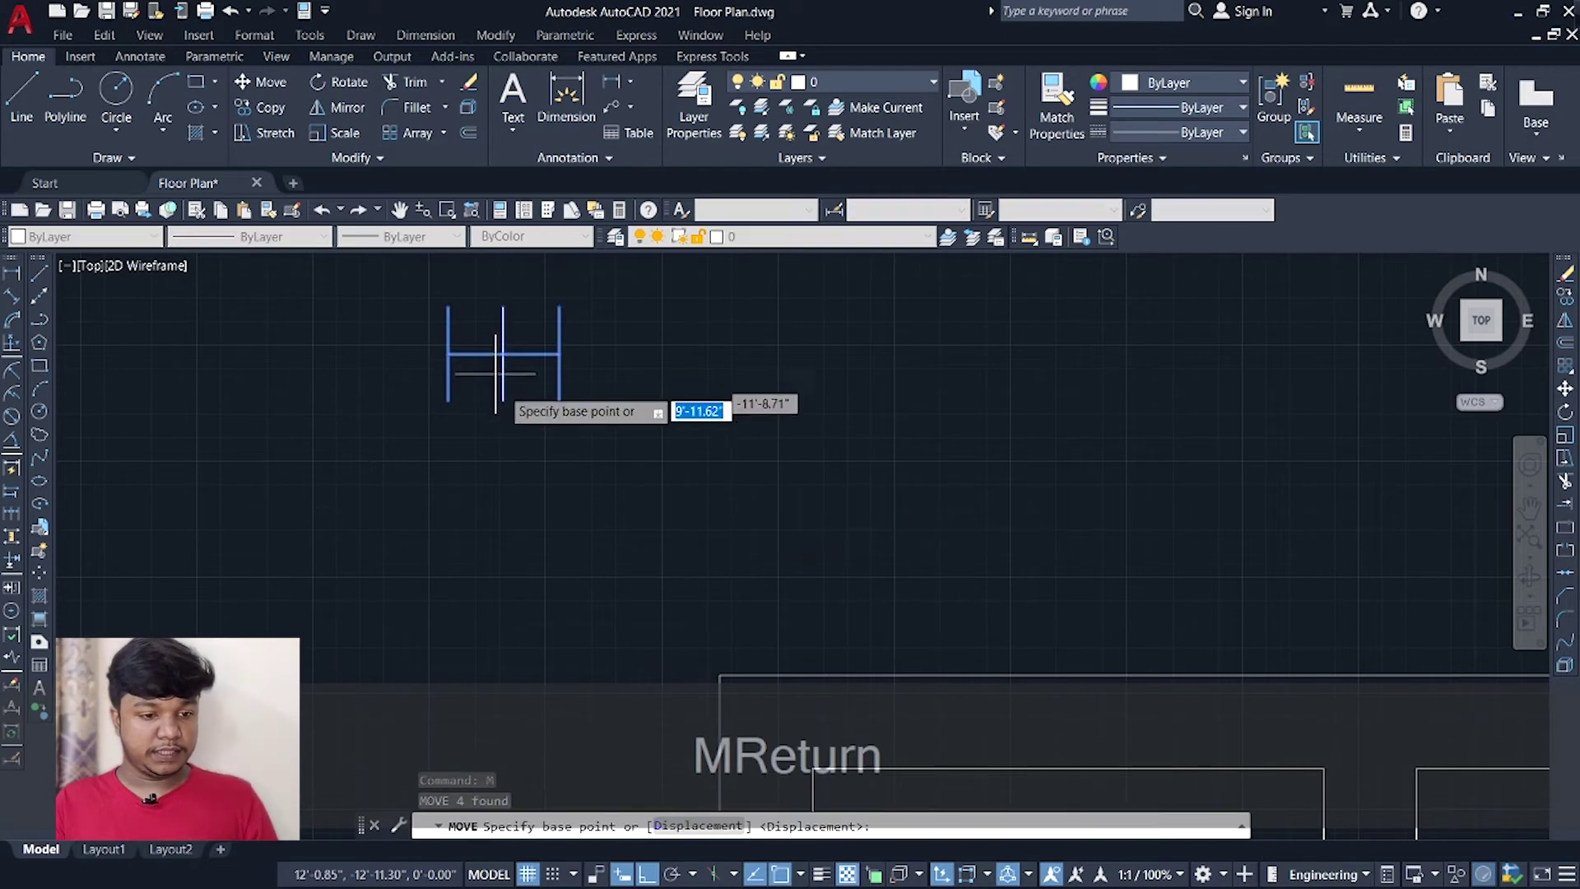
click(504, 400)
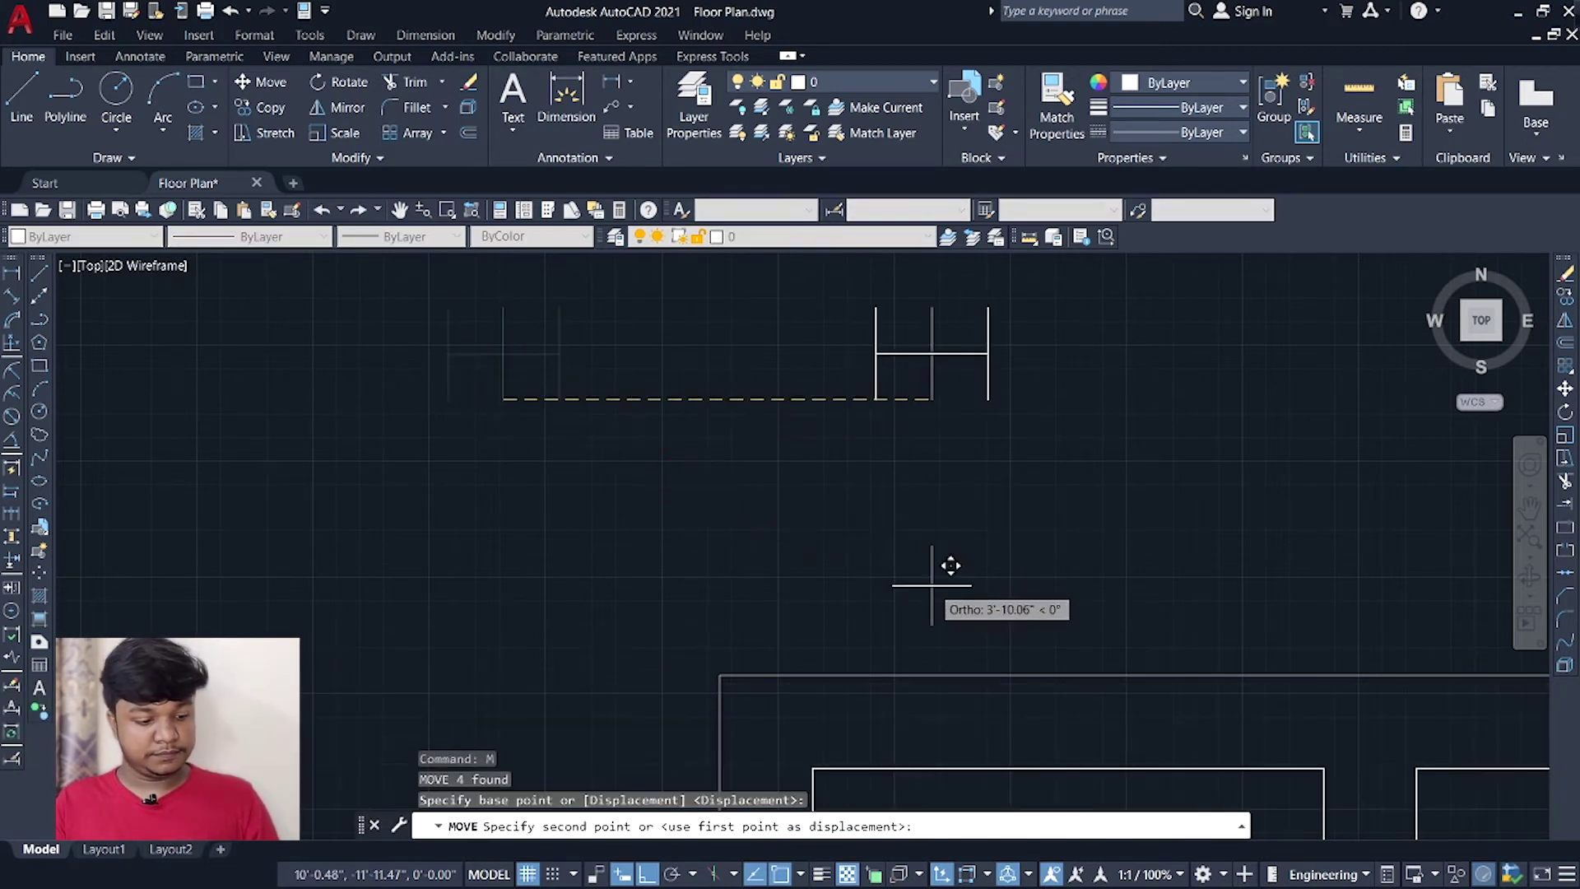
key(F8)
mouse_move(899, 553)
middle_down()
mouse_move(825, 420)
mouse_move(719, 356)
middle_up()
click(897, 506)
click(881, 453)
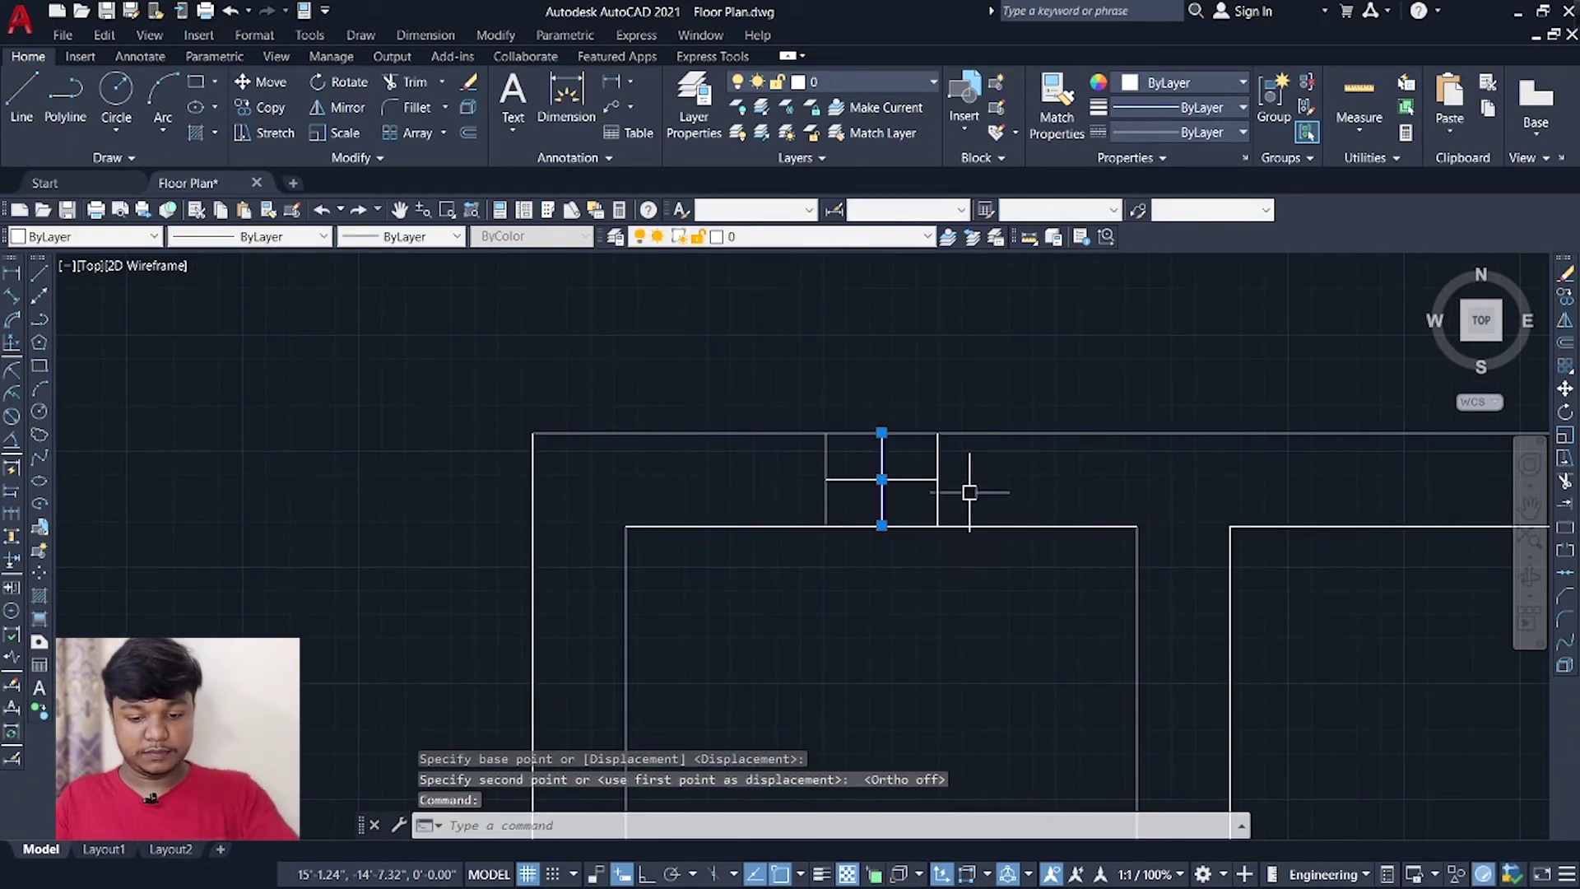
key(Delete)
Draw a 2' horizontal line above the plan with Ortho on.
scroll(970, 490, down, 4)
mouse_move(617, 399)
middle_down()
mouse_move(729, 486)
mouse_move(713, 523)
middle_up()
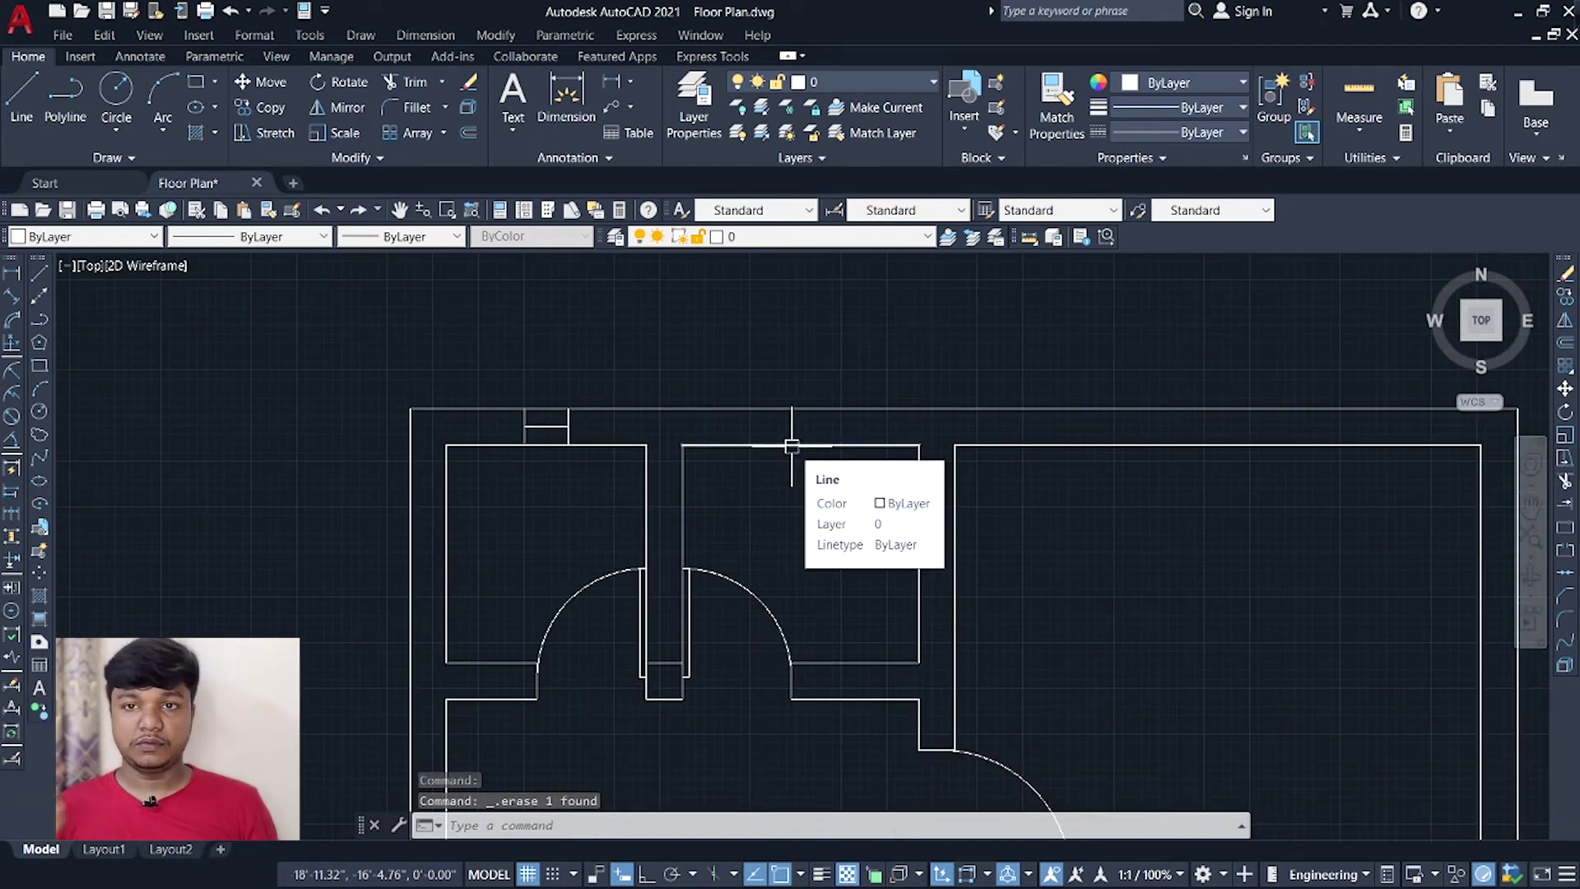
middle_drag(807, 447, 855, 567)
middle_drag(744, 469, 800, 512)
middle_drag(710, 390, 760, 389)
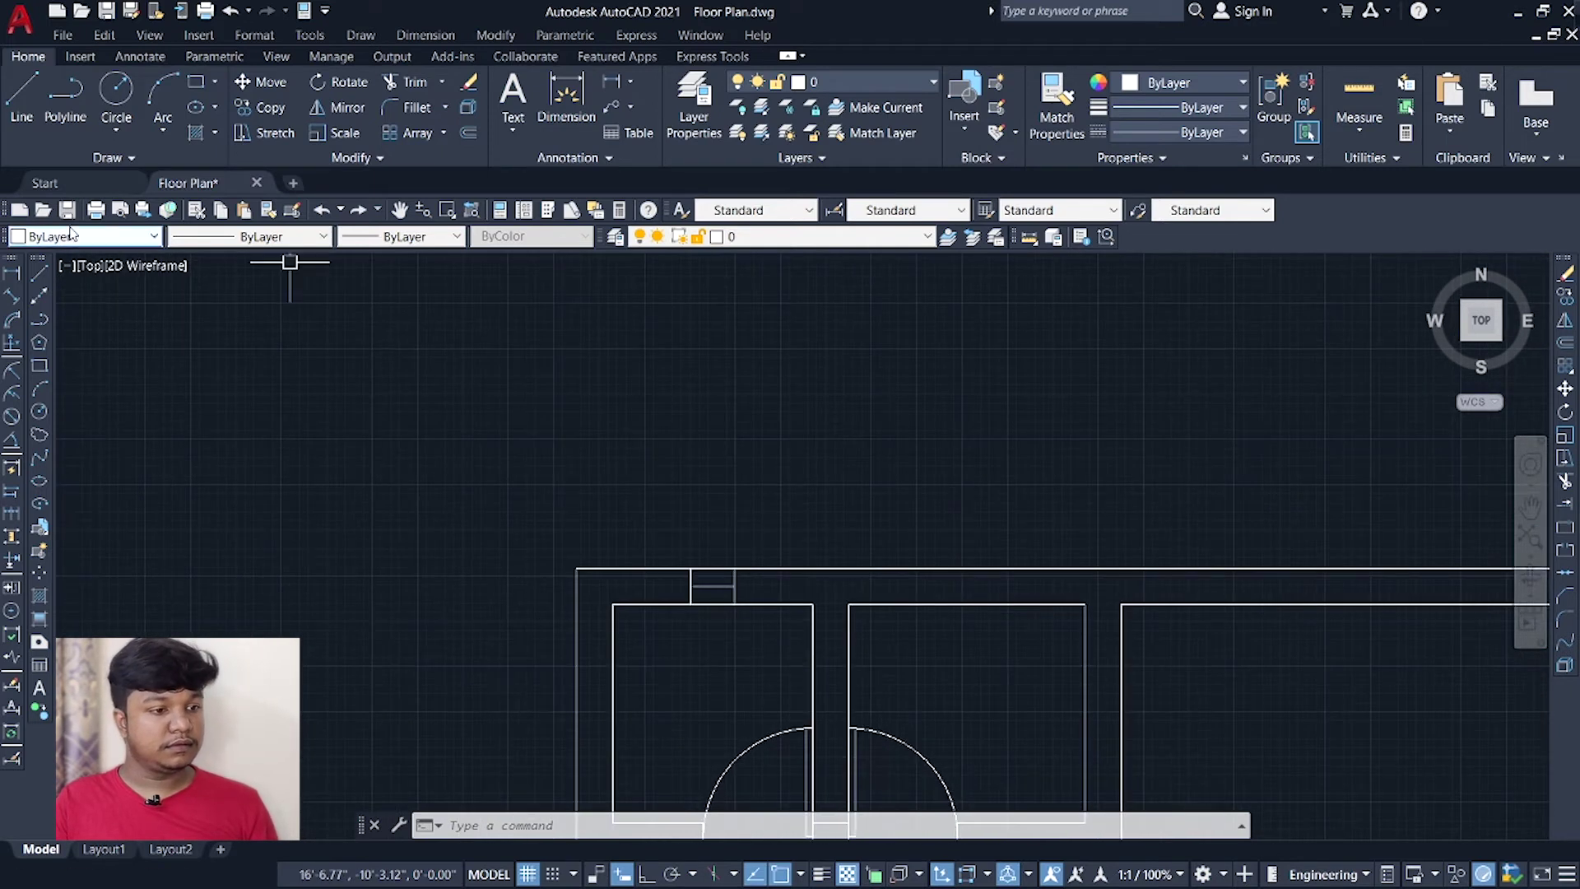
click(41, 271)
click(790, 362)
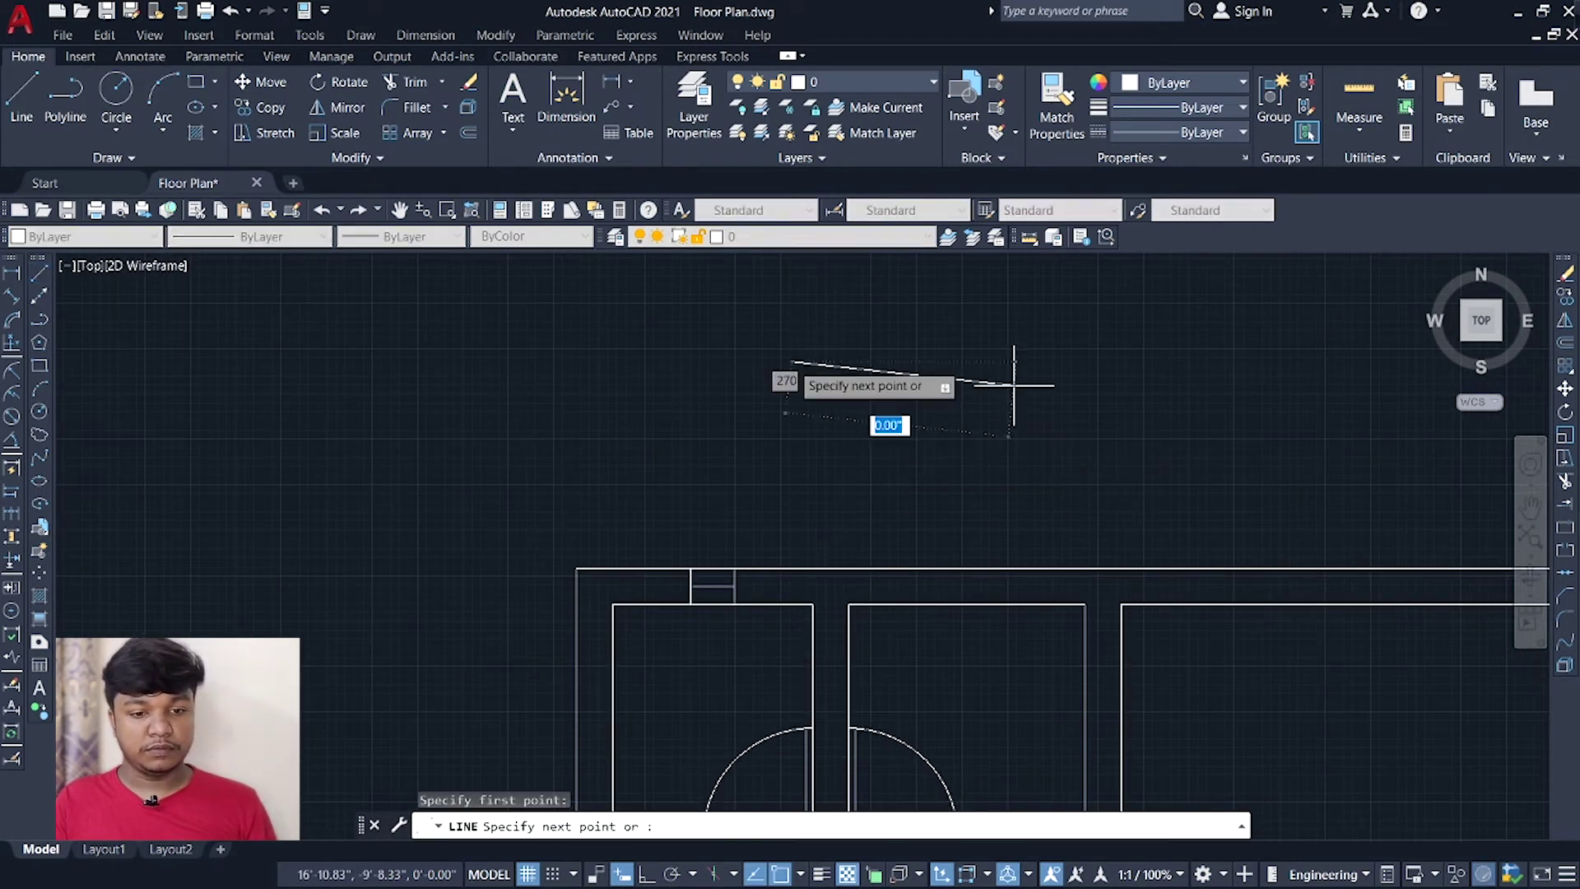
key(F8)
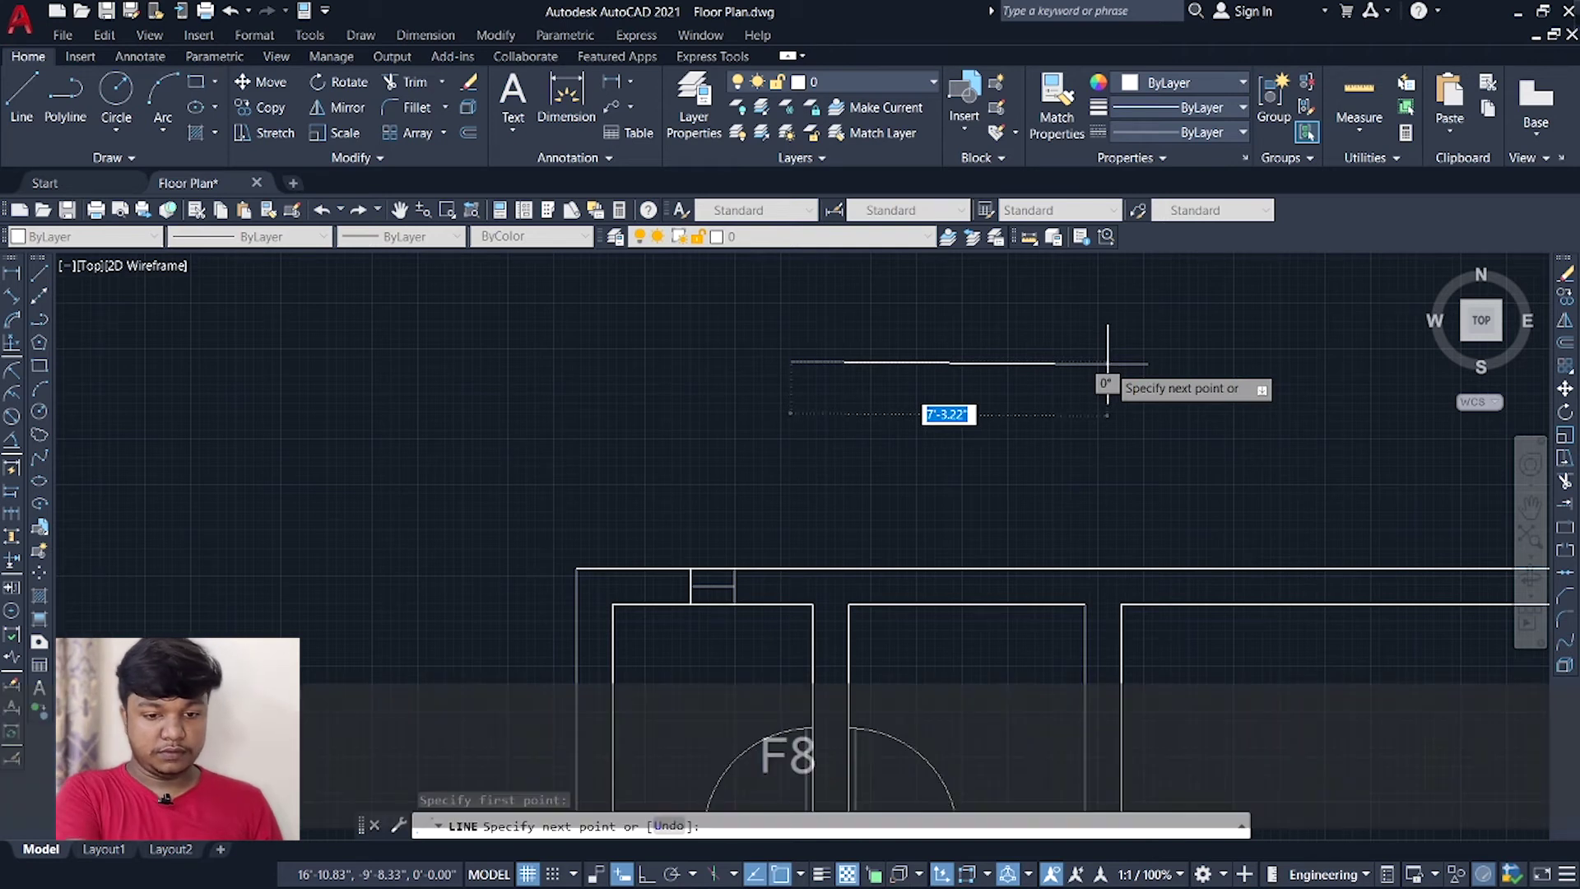
text(2)
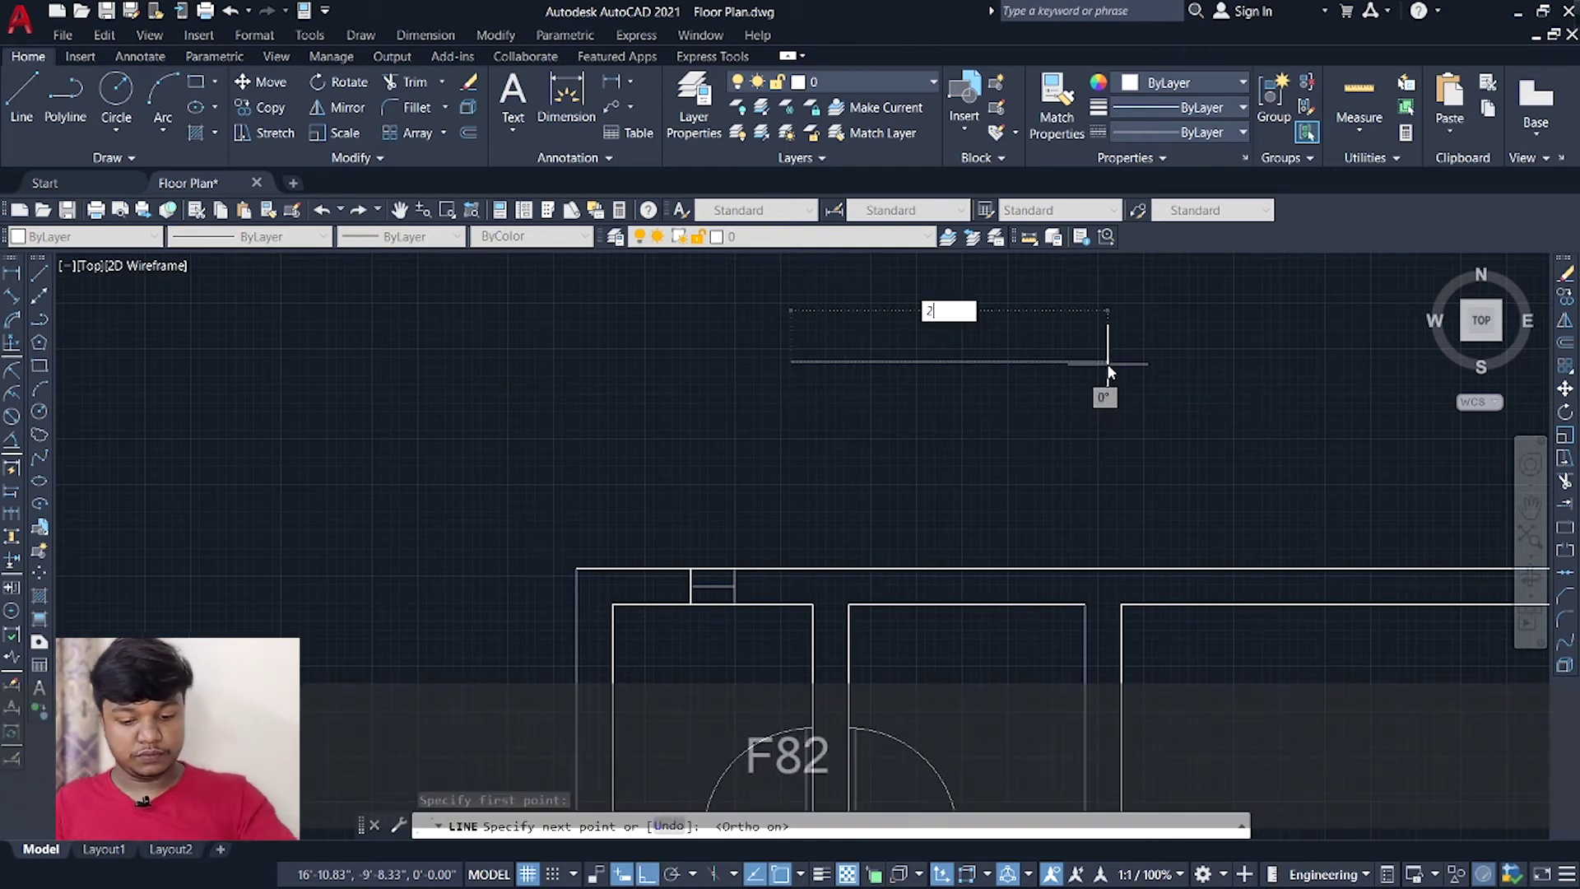
text(')
key(Return)
key(Escape)
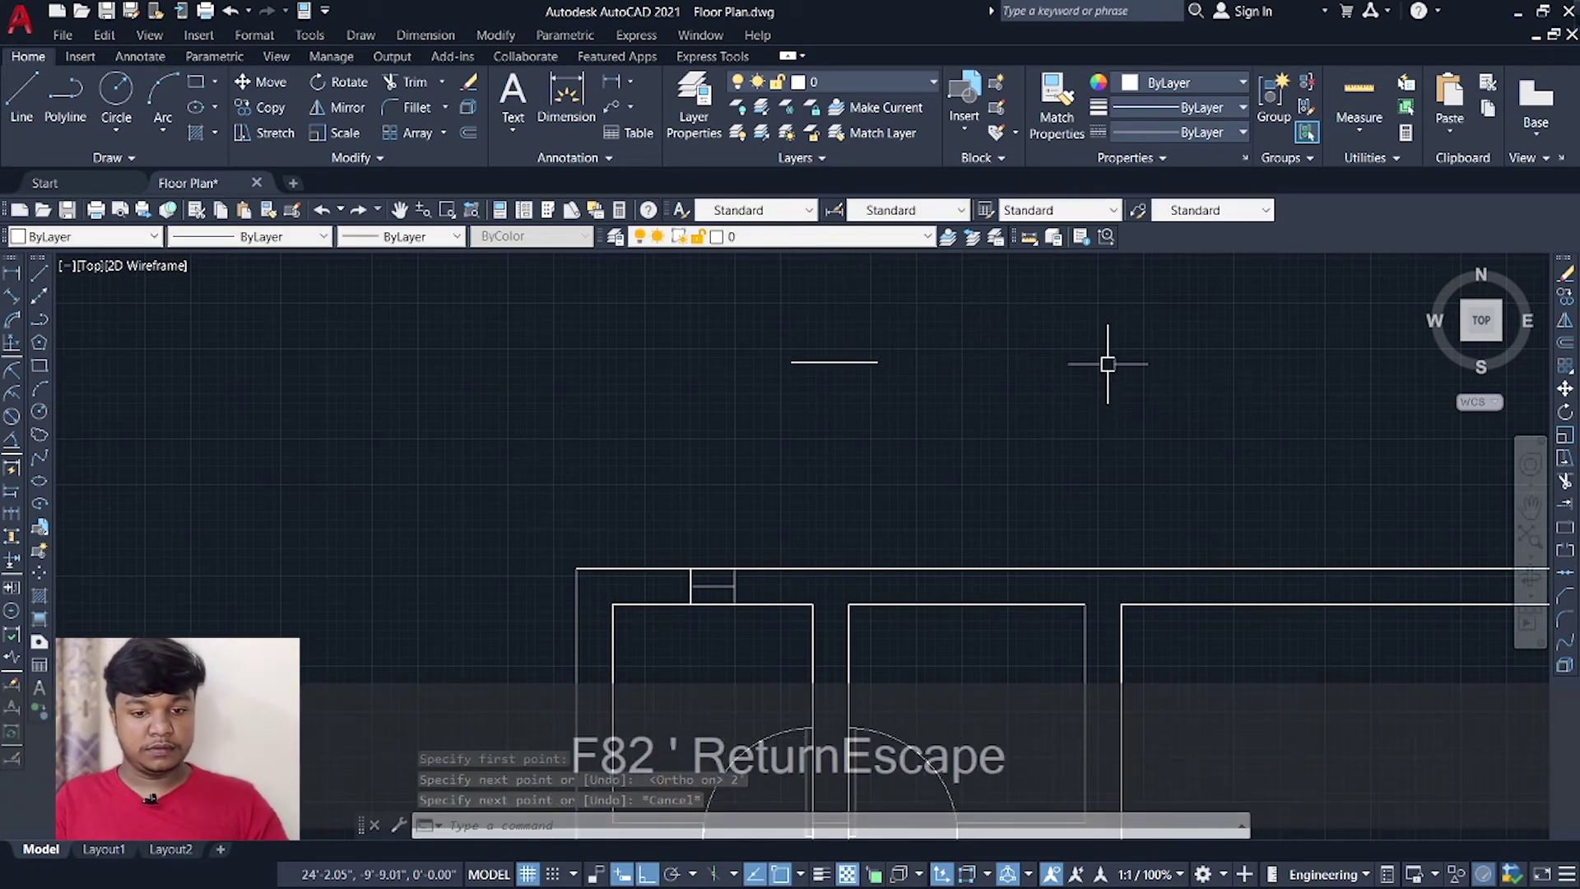
middle_drag(975, 415, 1100, 487)
scroll(1099, 483, up, 4)
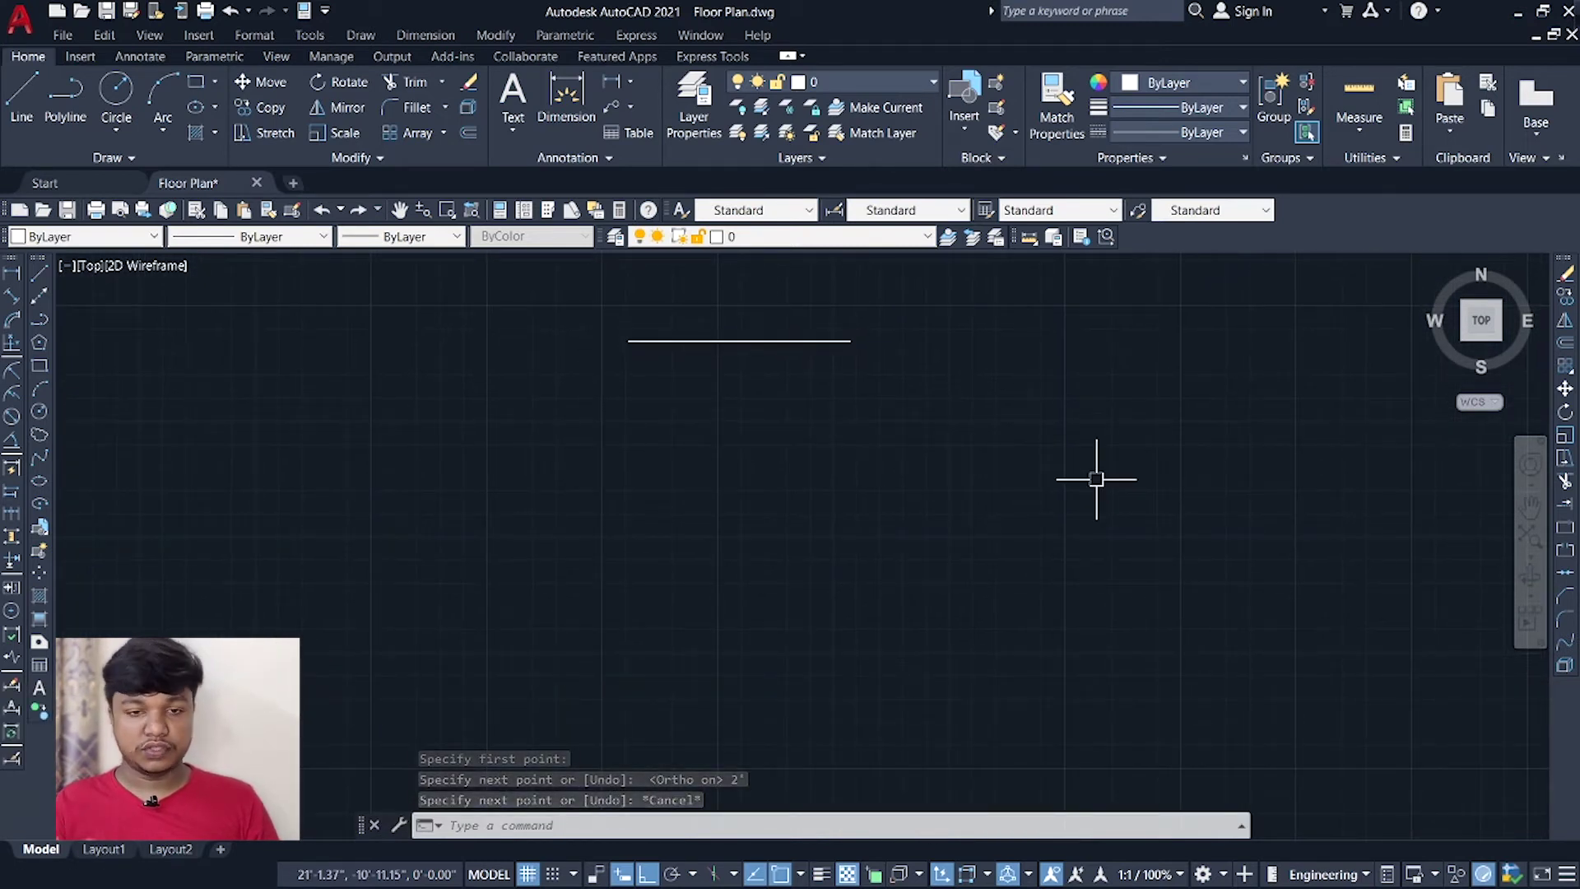
text(1)
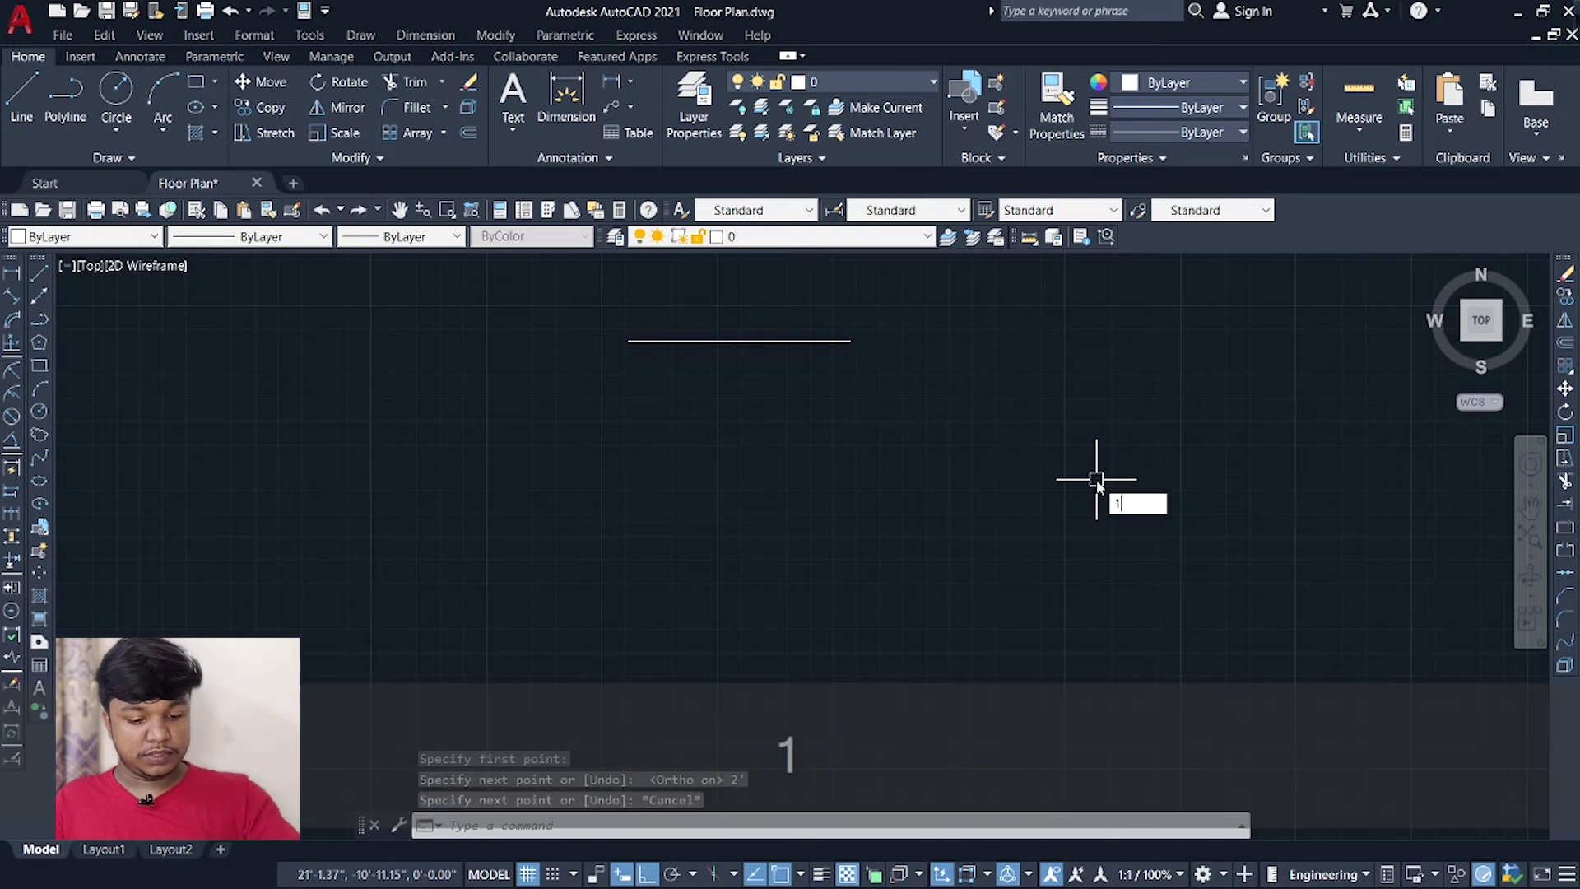
key(Escape)
key(space)
text(1)
key(Escape)
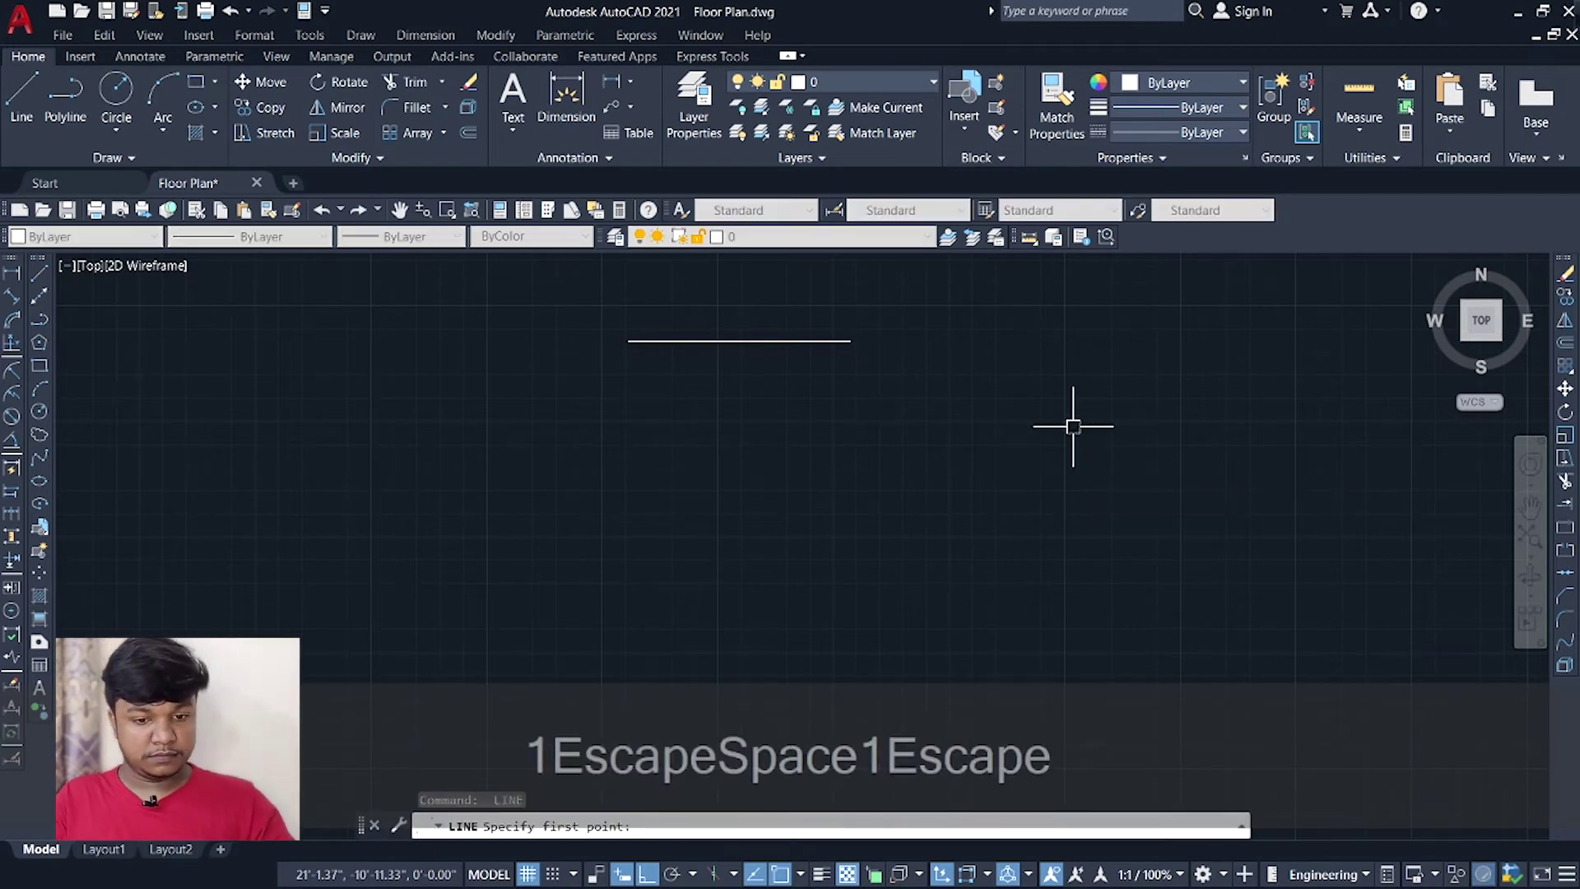
Draw a 10" vertical line below and to the right of the 2' line.
key(space)
click(996, 417)
text(10)
key(Return)
text(`)
key(Escape)
key(Escape)
Copy the 10" vertical line by its midpoint onto both ends and the midpoint of the 2' line.
click(959, 395)
click(1078, 570)
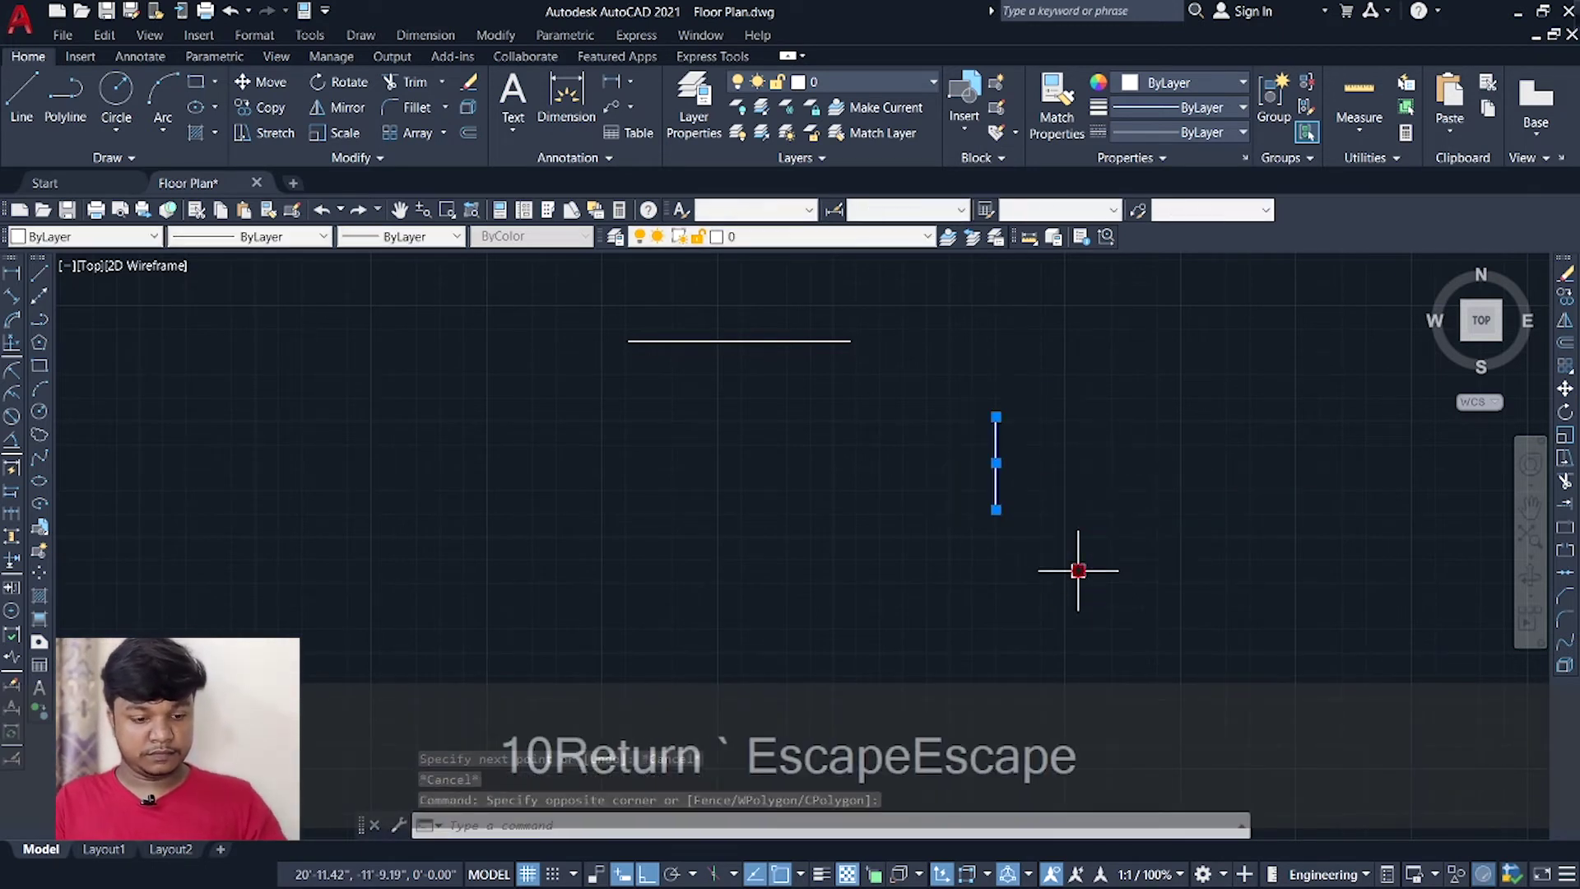
text(CO)
key(Return)
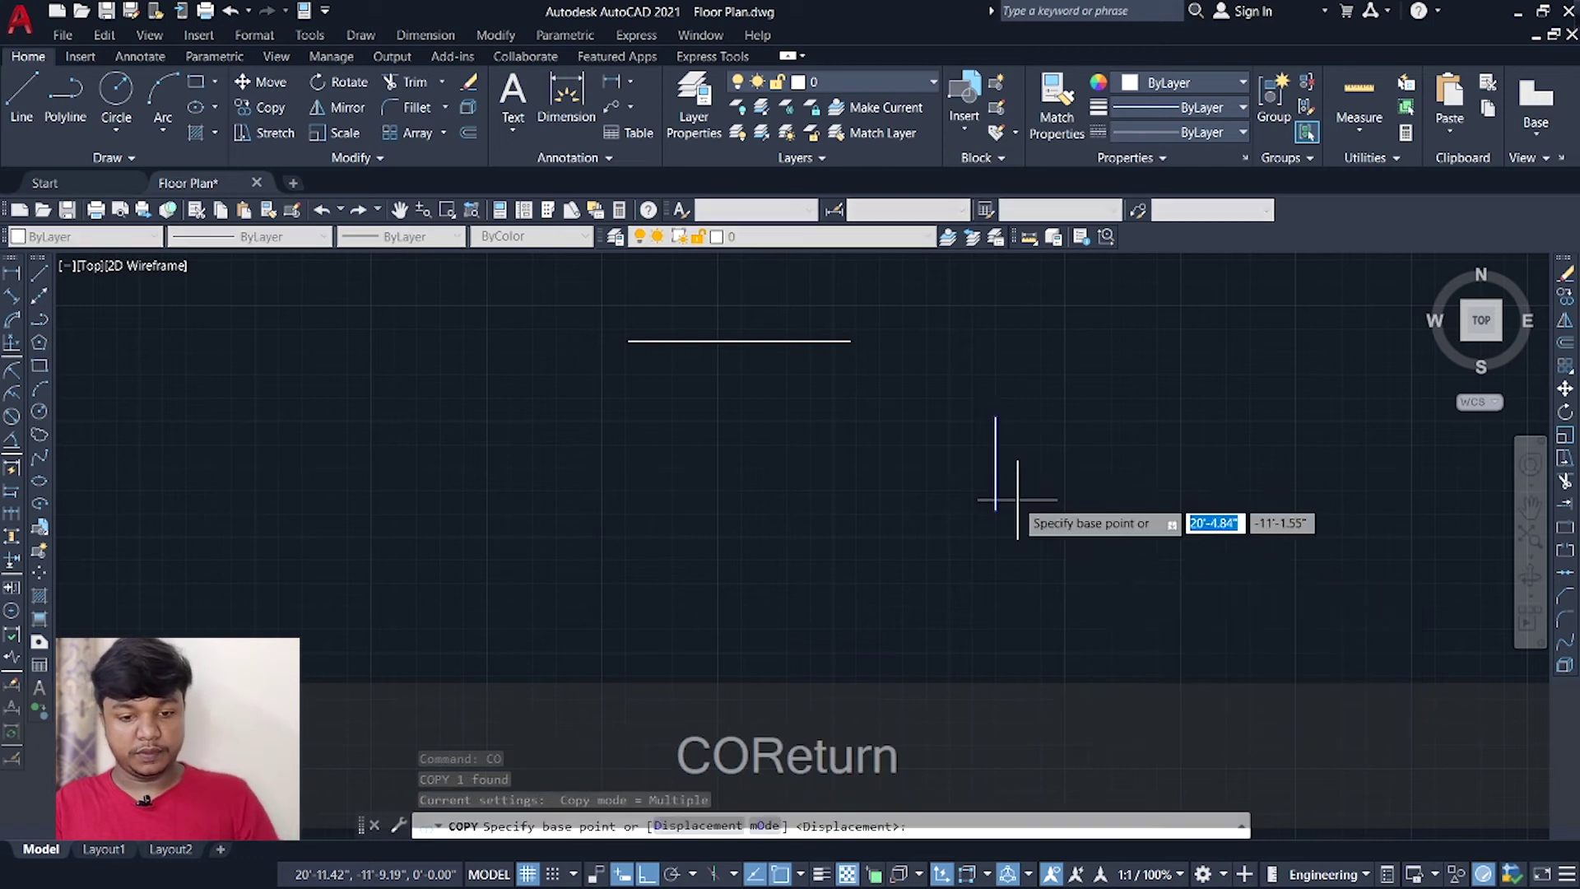
click(996, 462)
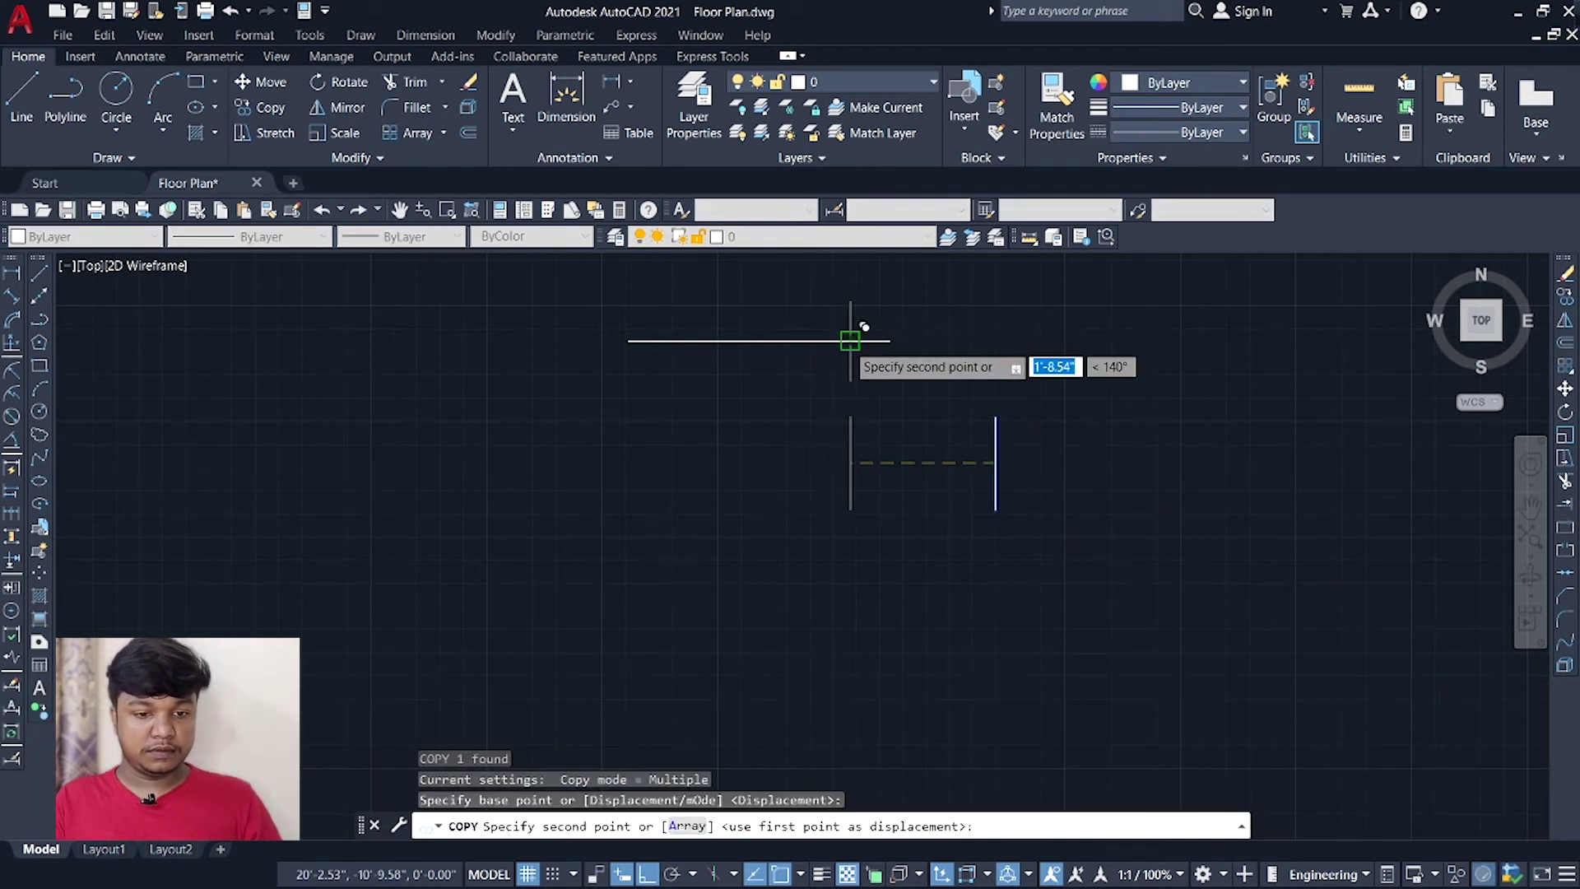
click(851, 339)
click(628, 339)
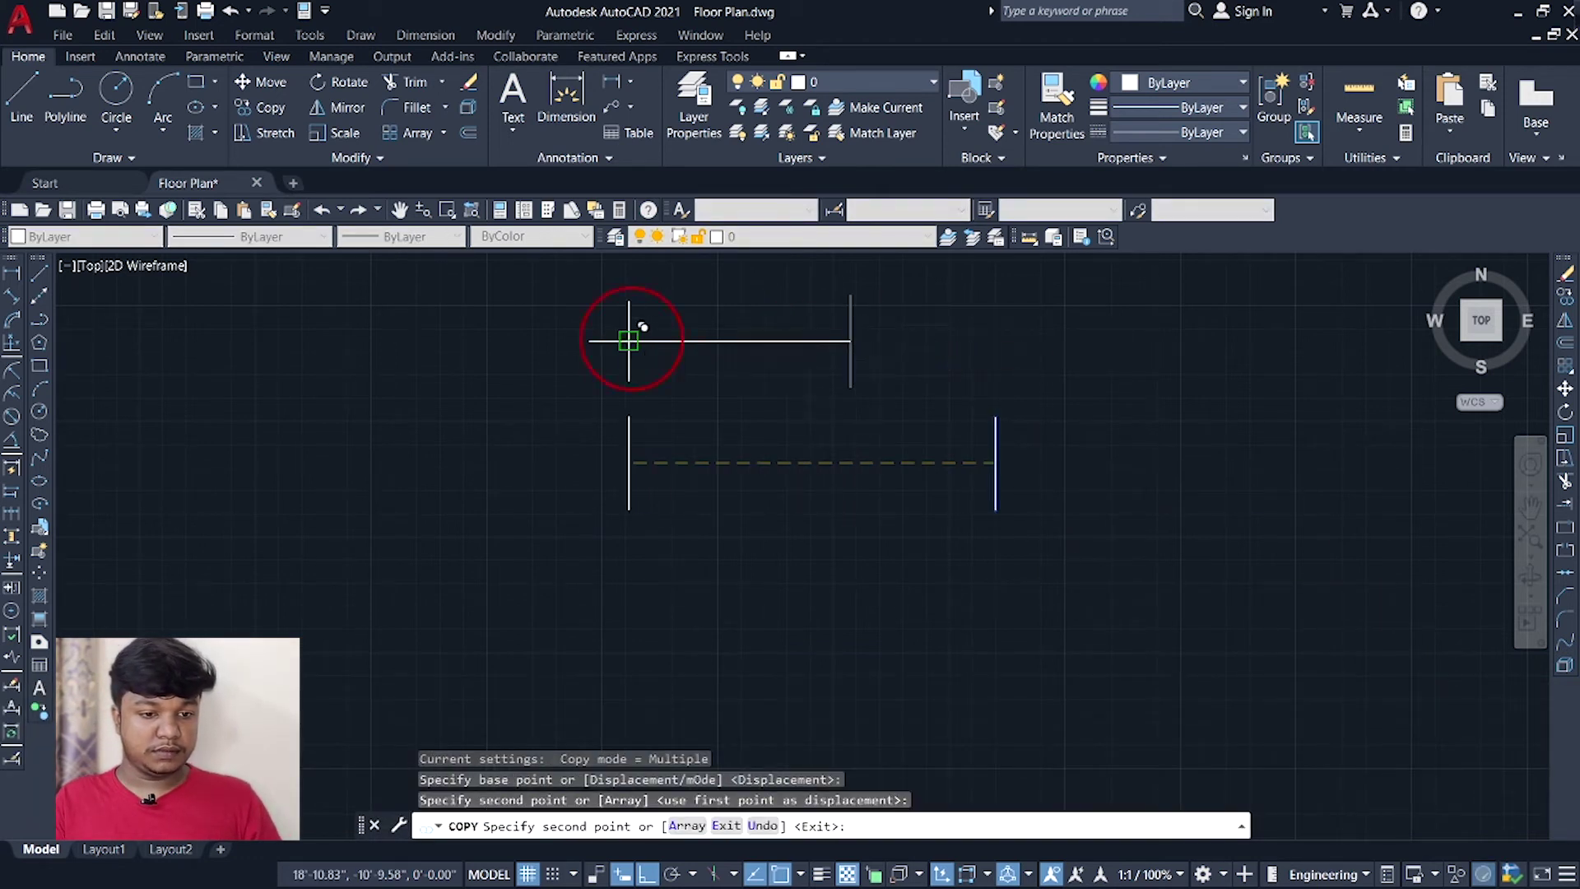
click(739, 340)
key(Escape)
Move the 2' window symbol by its middle line's lower end to the midpoint of the second upper room's top wall.
scroll(763, 382, down, 4)
click(692, 315)
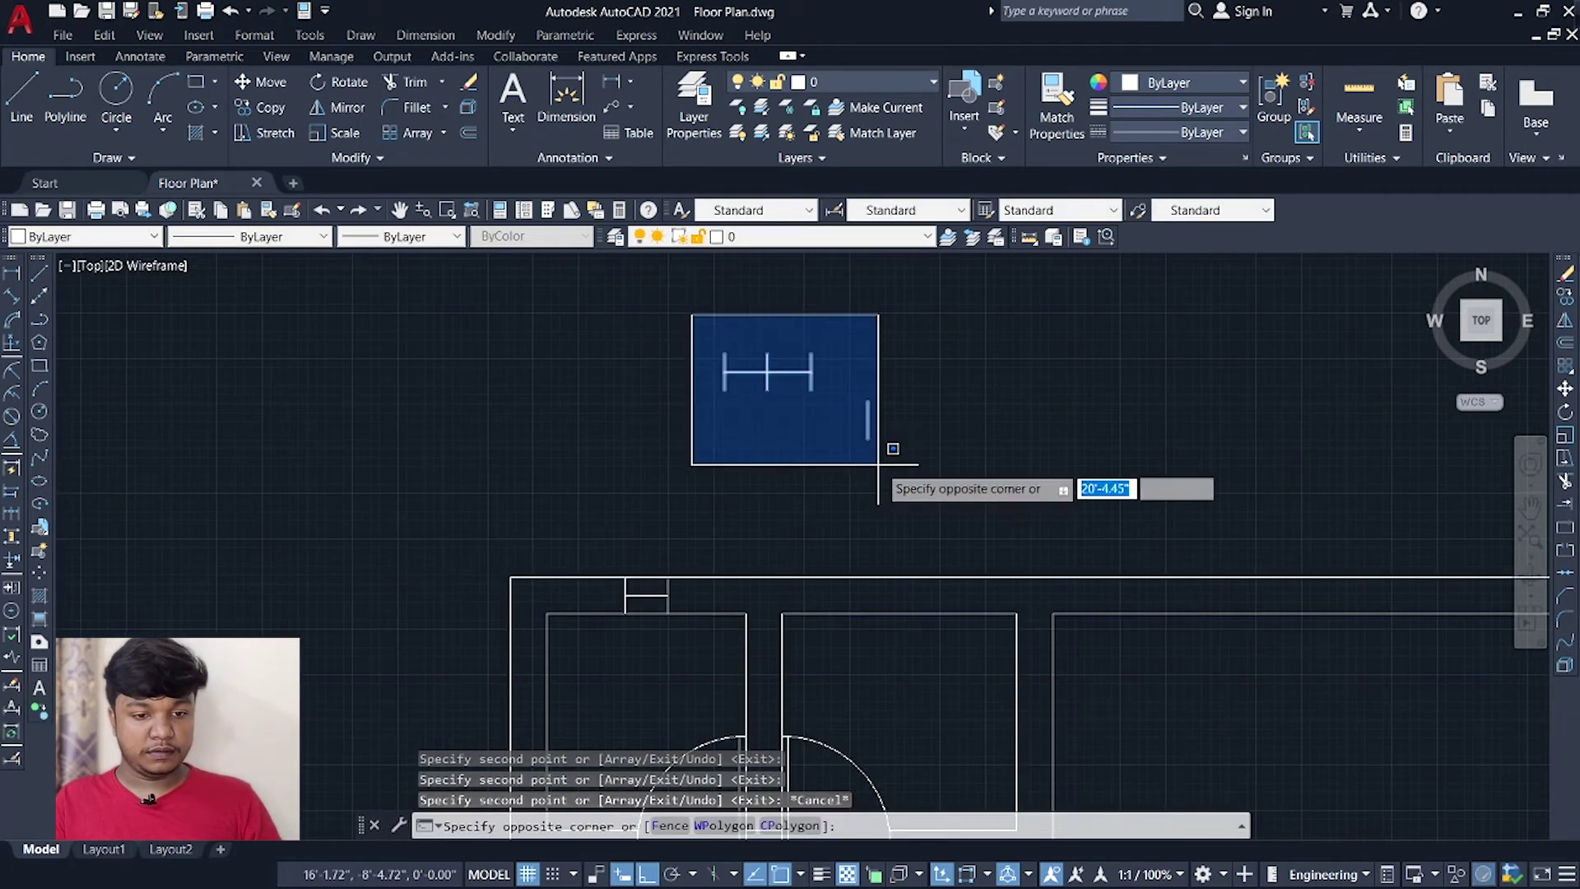
click(836, 428)
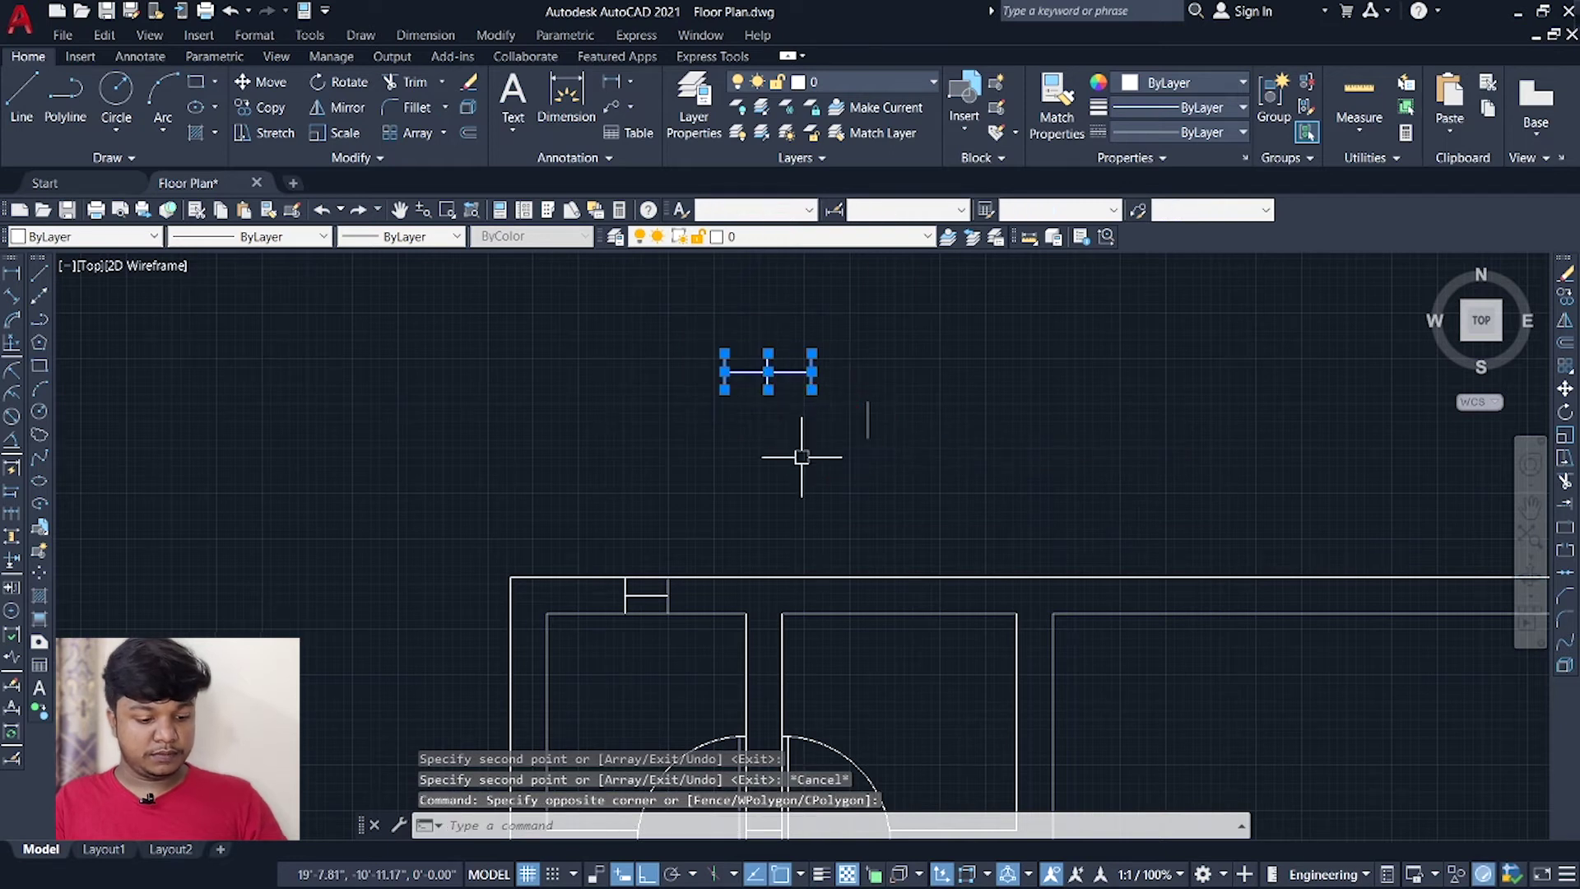
text(M)
key(Return)
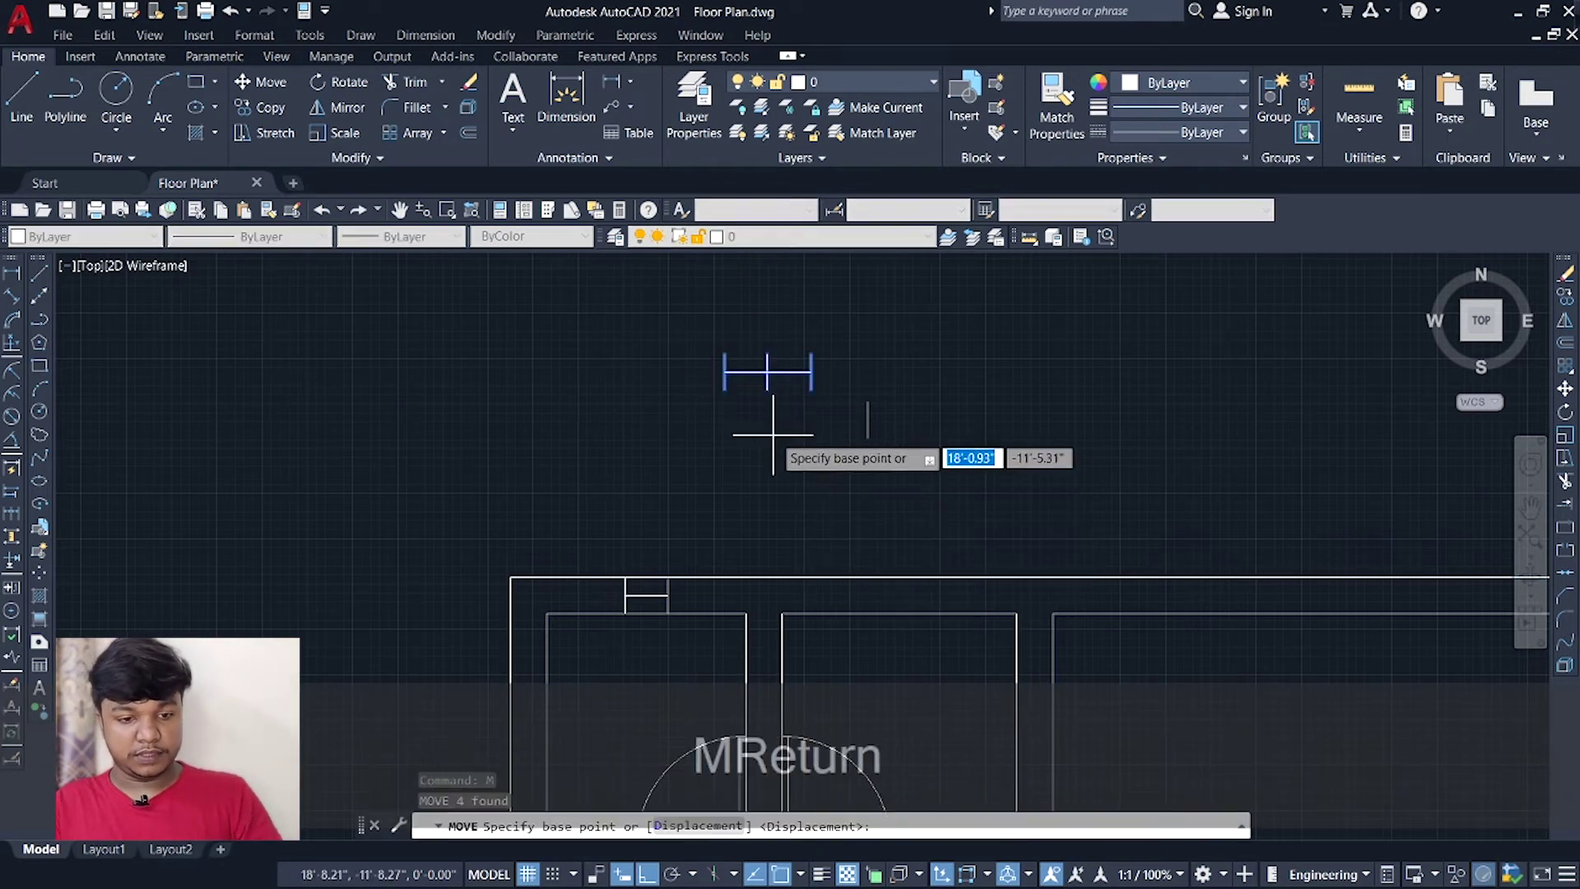
click(768, 390)
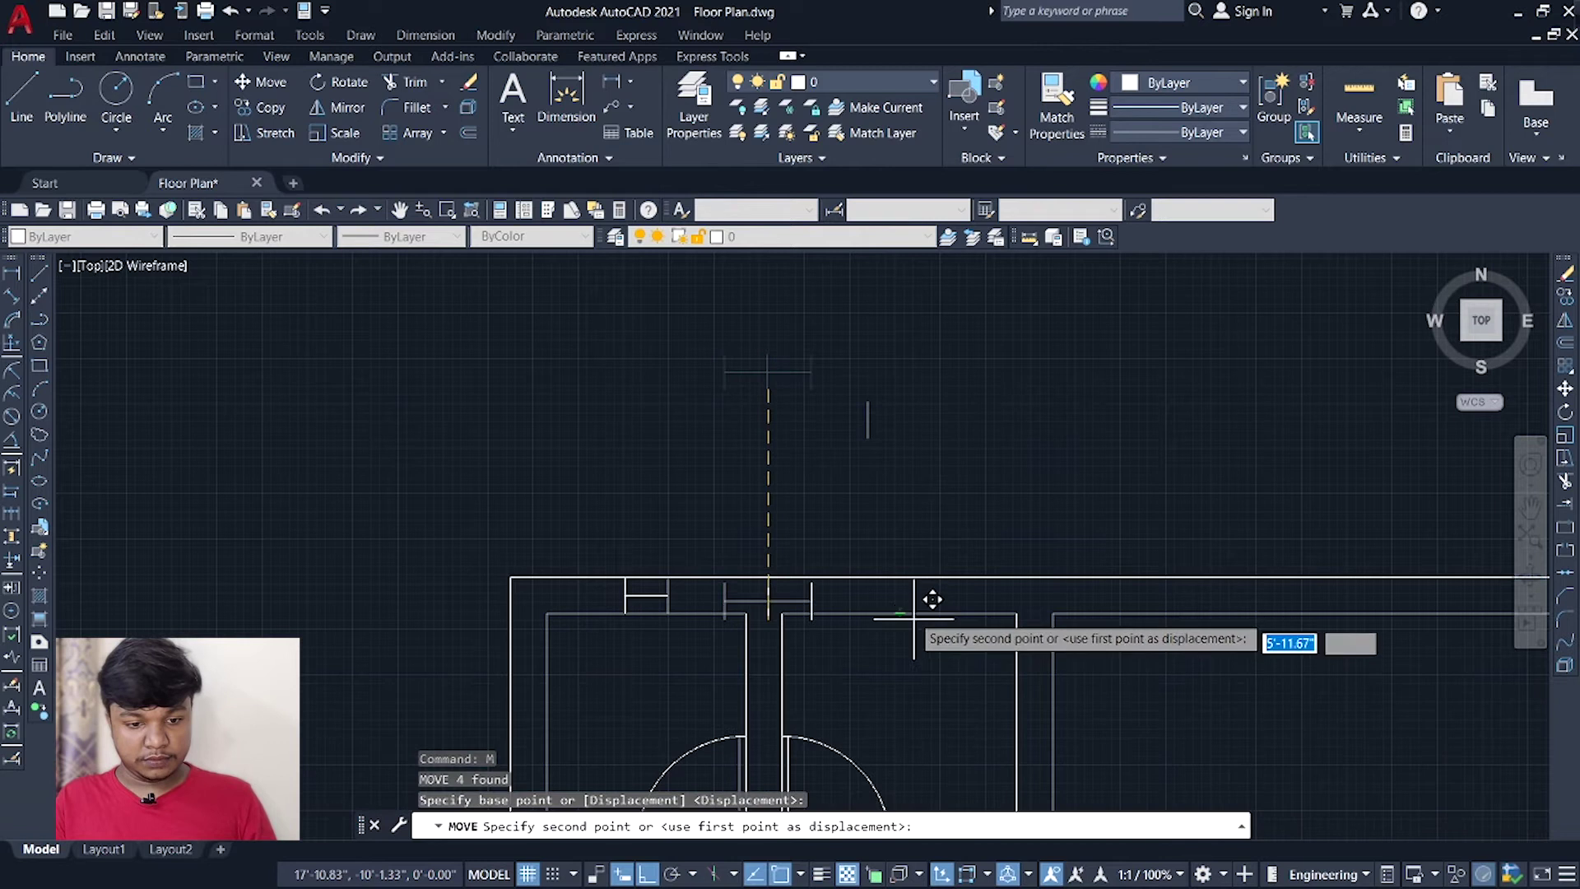
click(899, 609)
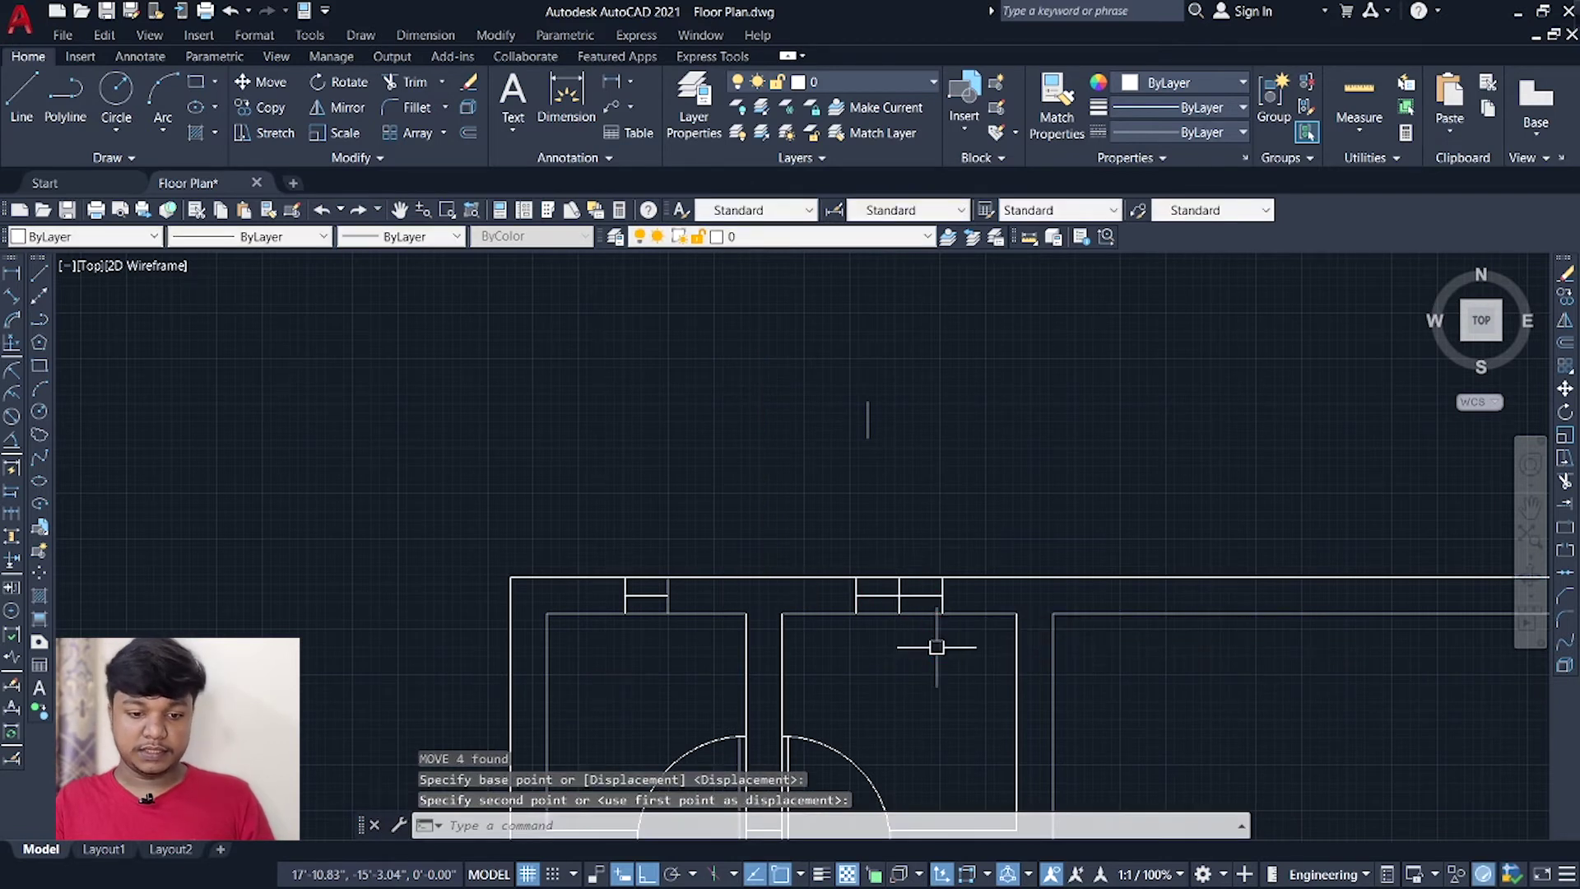
Erase the placed 2' window's middle line and the leftover 10" line above the plan.
scroll(905, 626, up, 2)
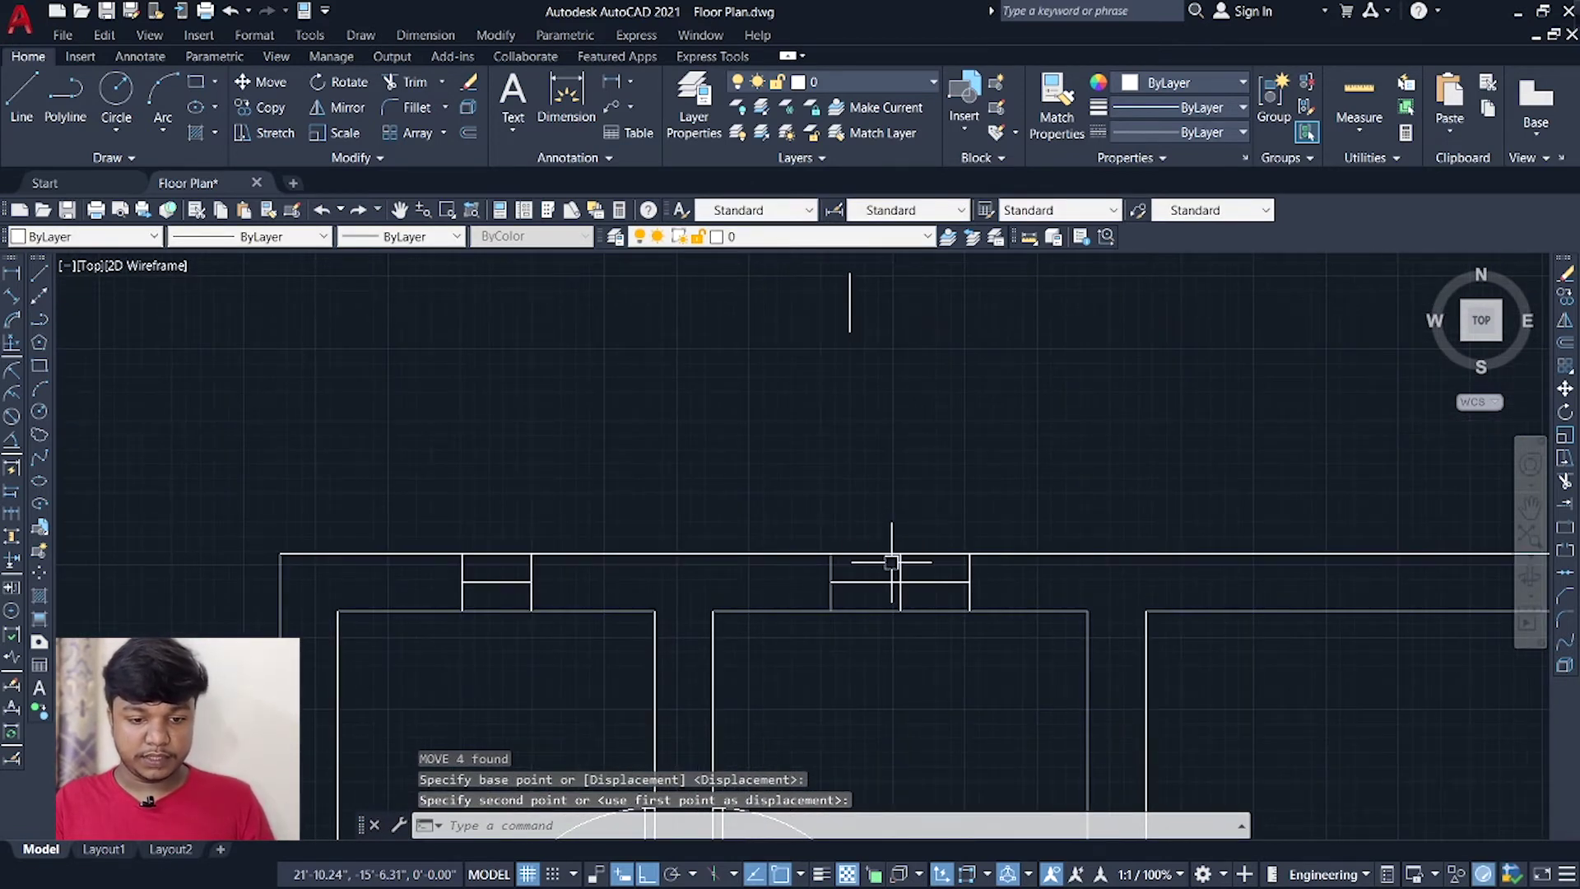
key(Delete)
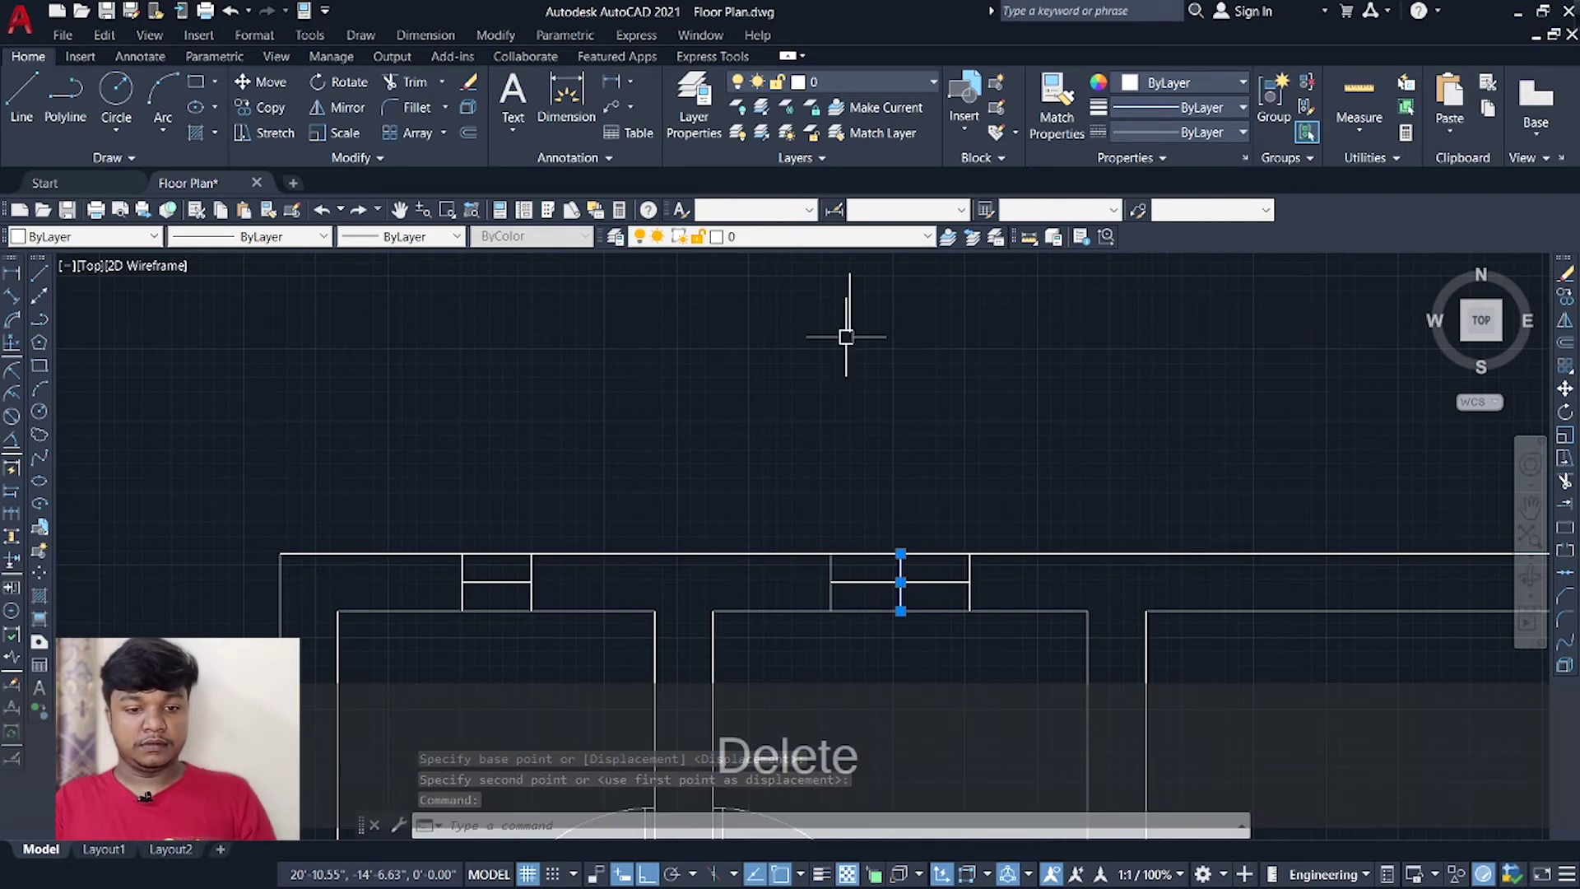
key(Delete)
scroll(913, 487, down, 3)
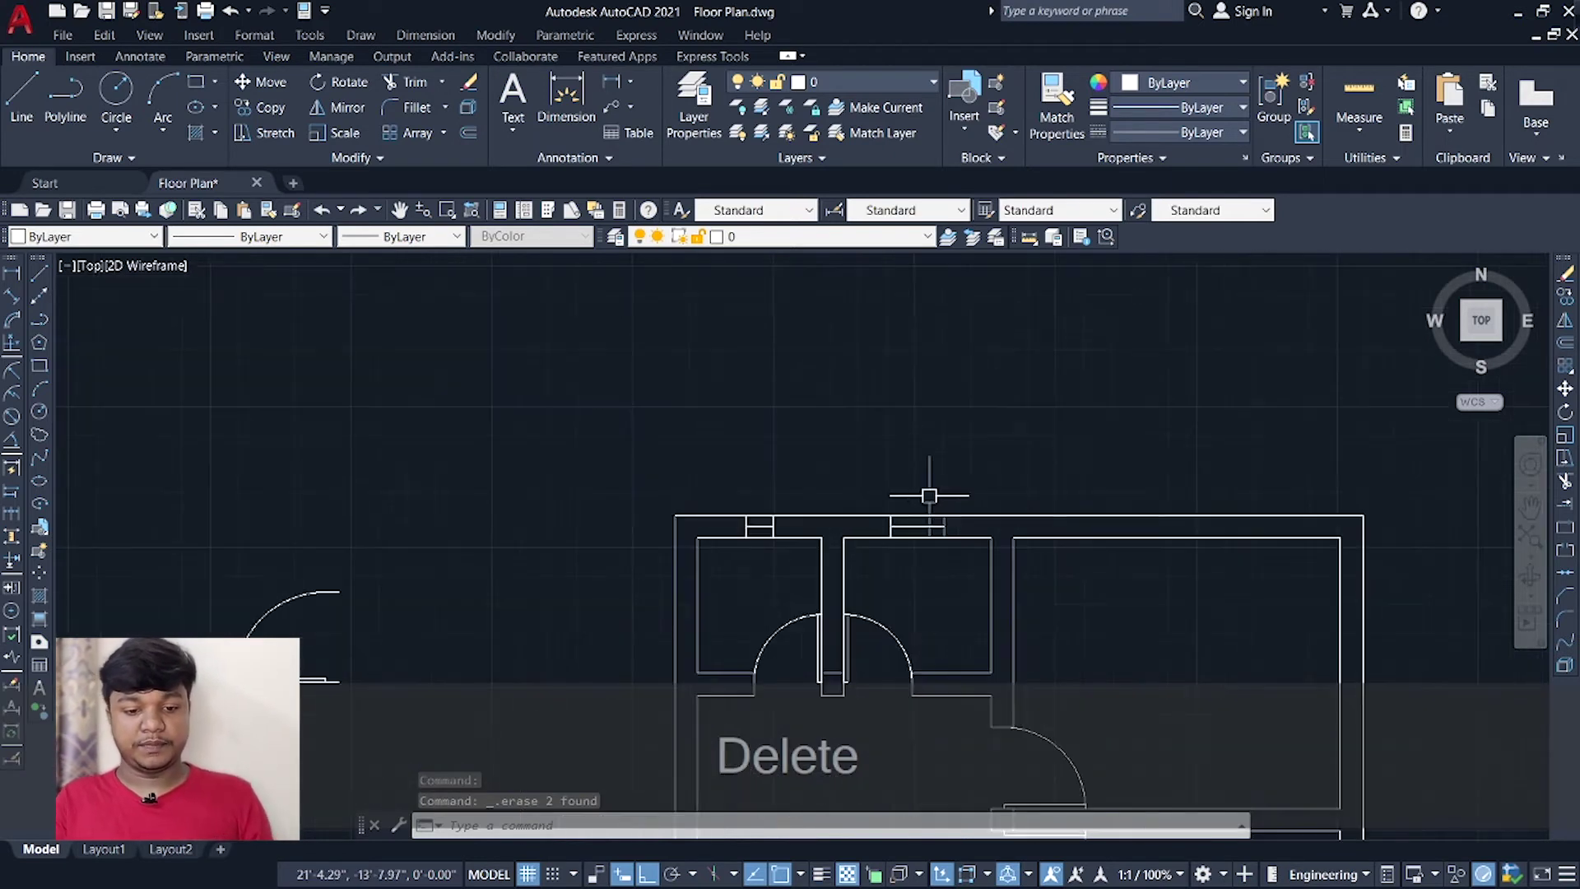
Draw a 4' horizontal line above the plan with Ortho on.
middle_drag(1148, 640, 962, 588)
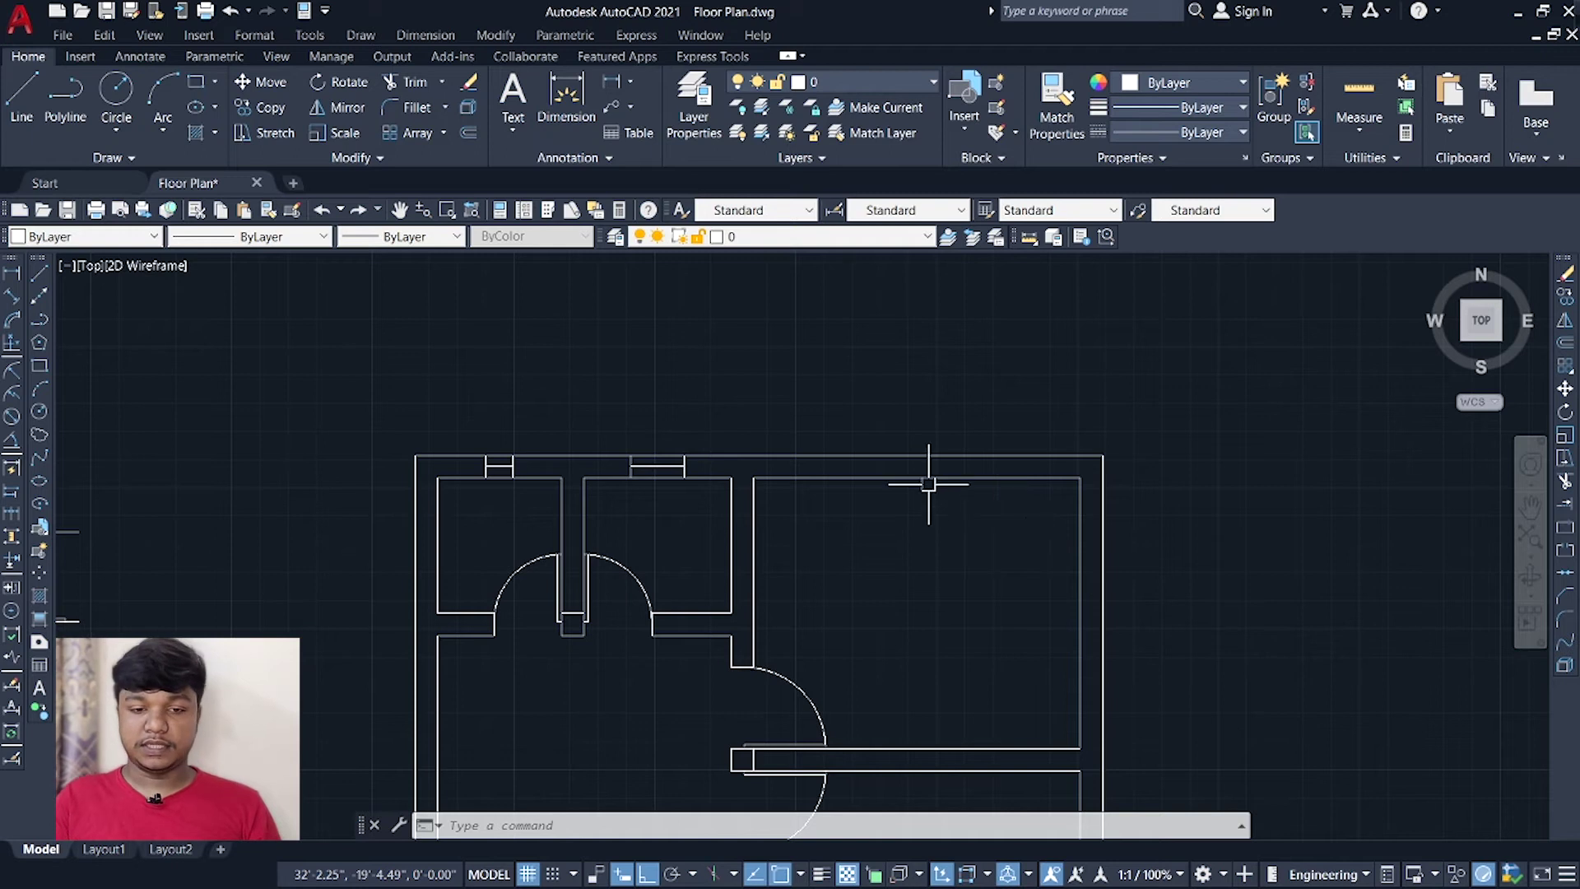
scroll(928, 486, down, 2)
middle_drag(615, 271, 574, 320)
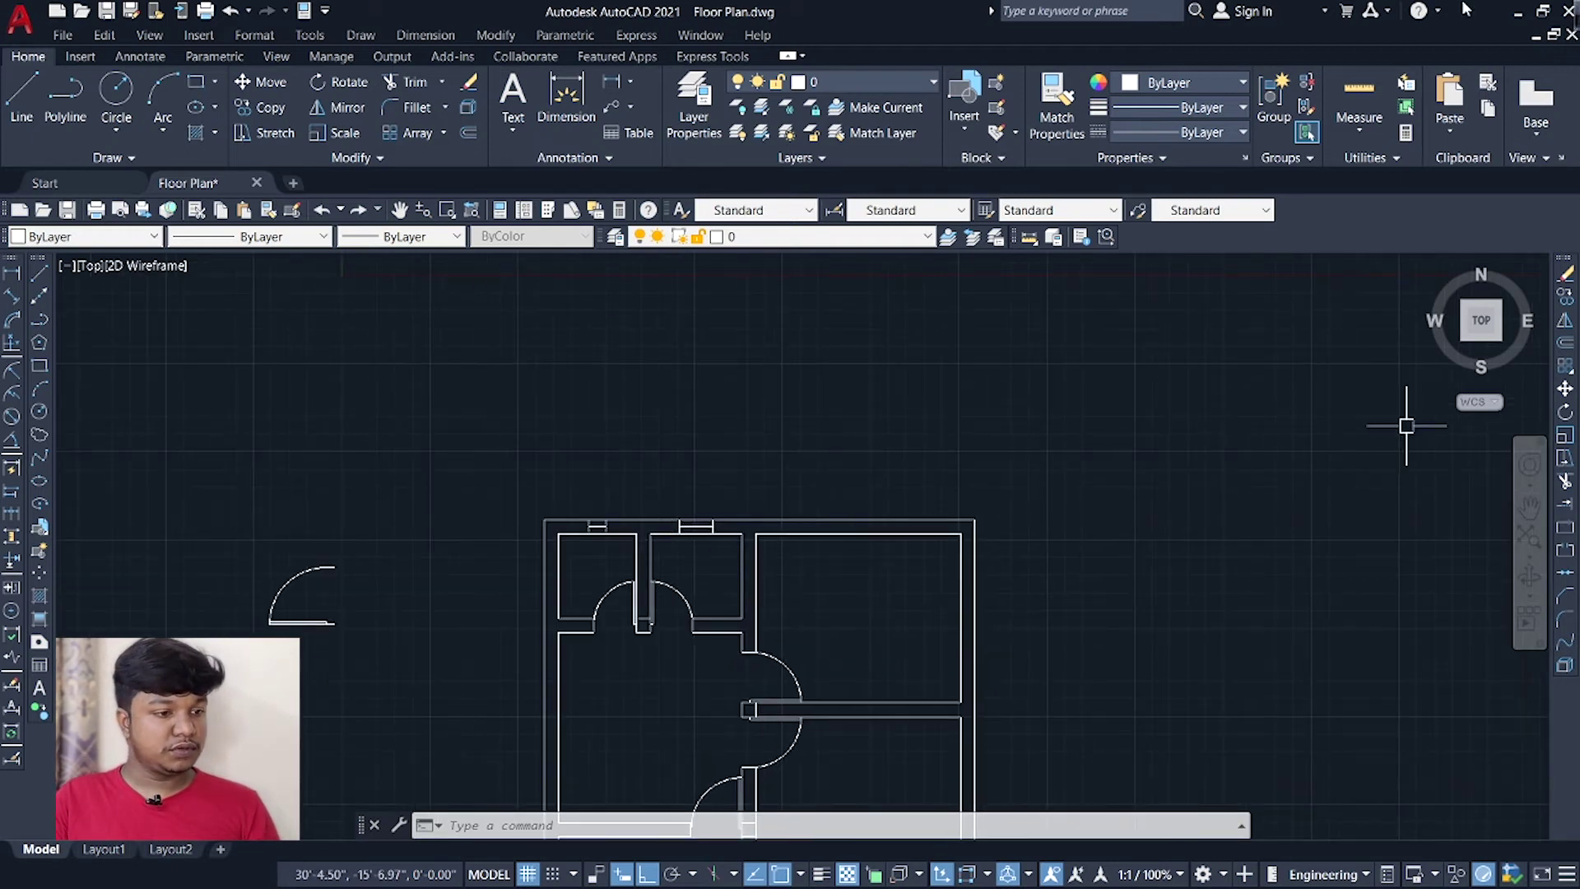
click(43, 276)
click(675, 367)
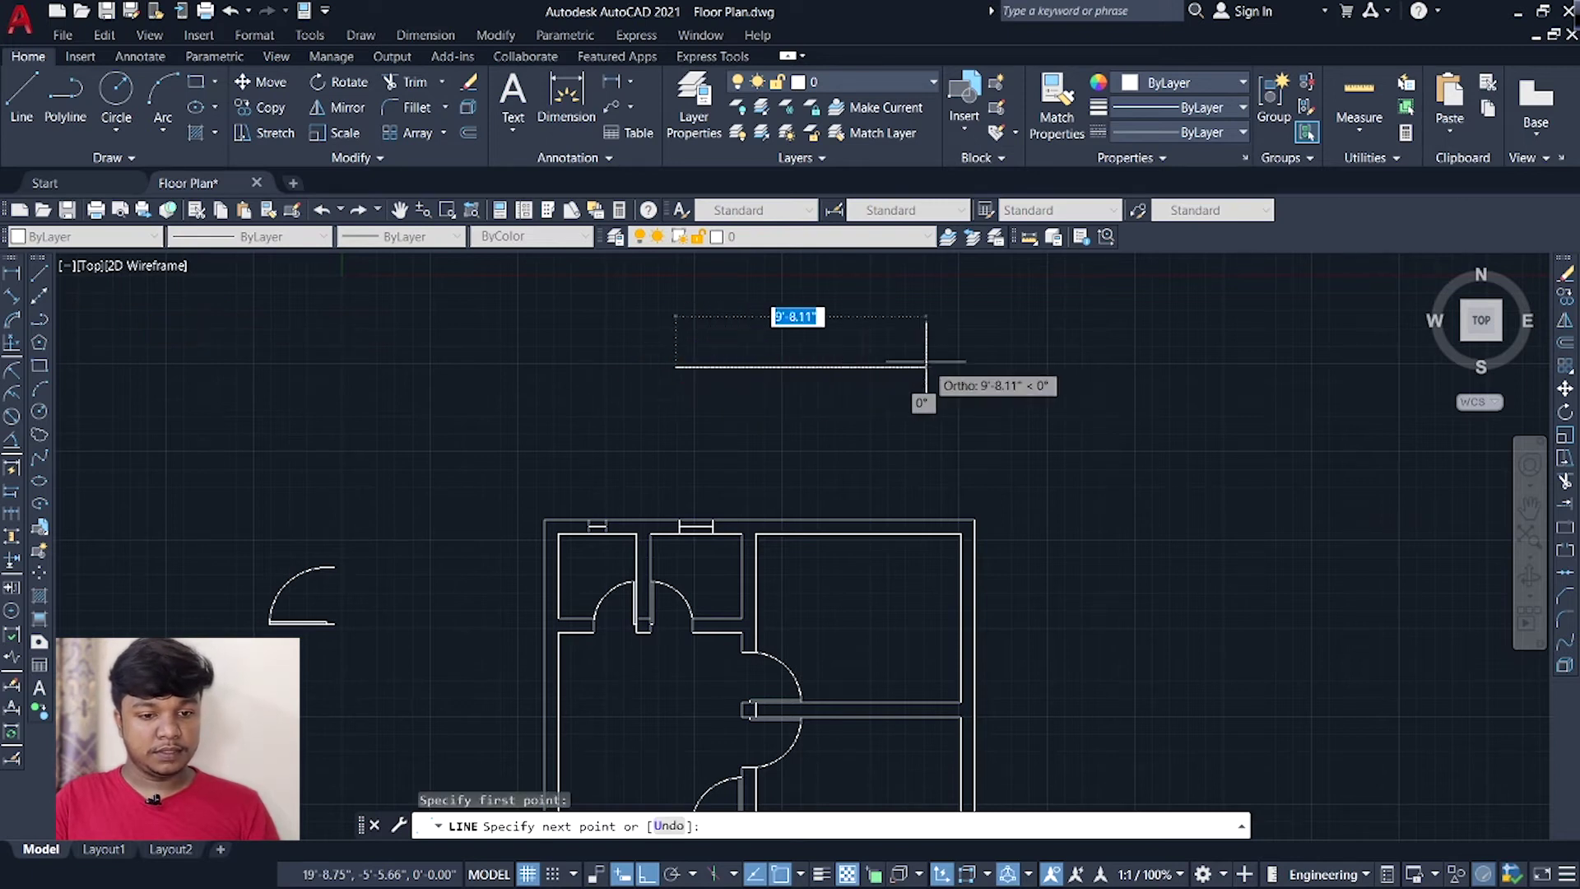
text(4')
key(Return)
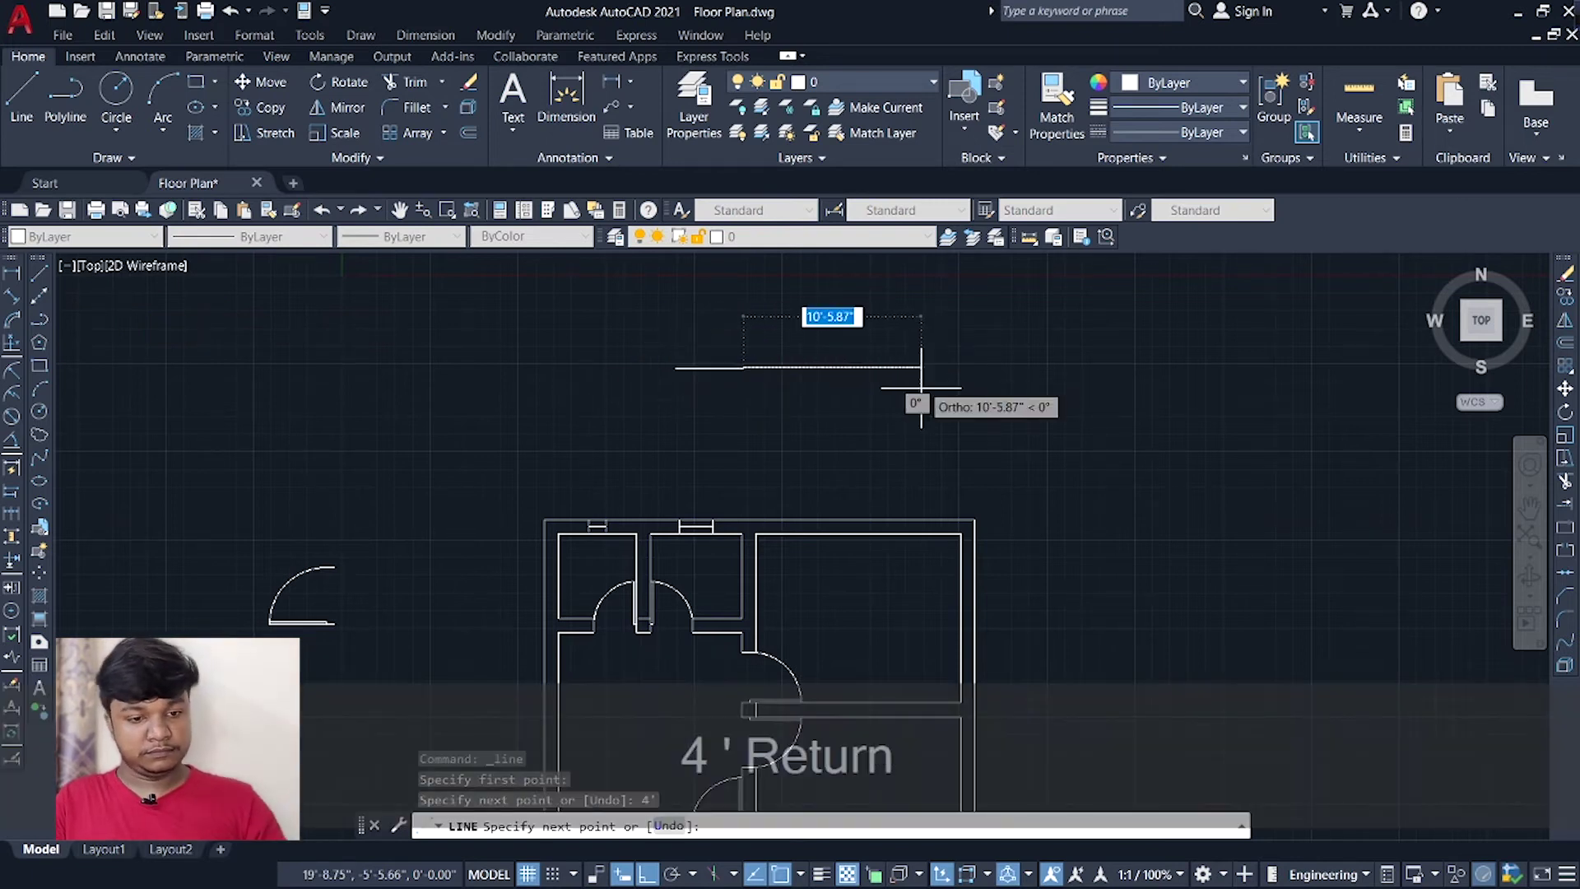
key(Escape)
Draw a 10" vertical line to the right of the 4' line.
scroll(463, 340, up, 2)
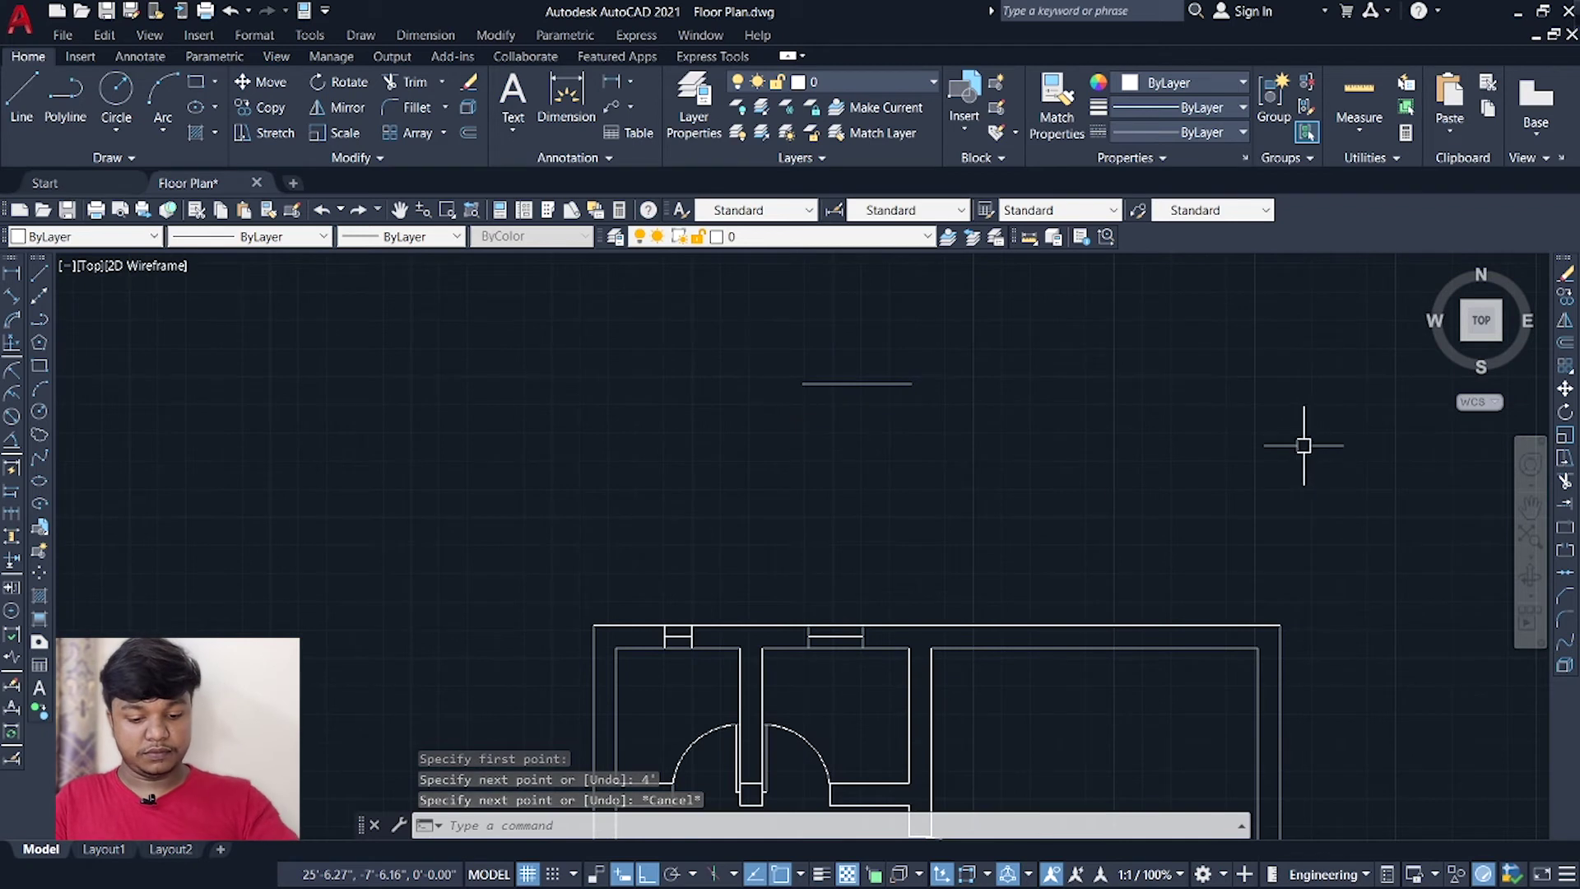
text(l)
key(Return)
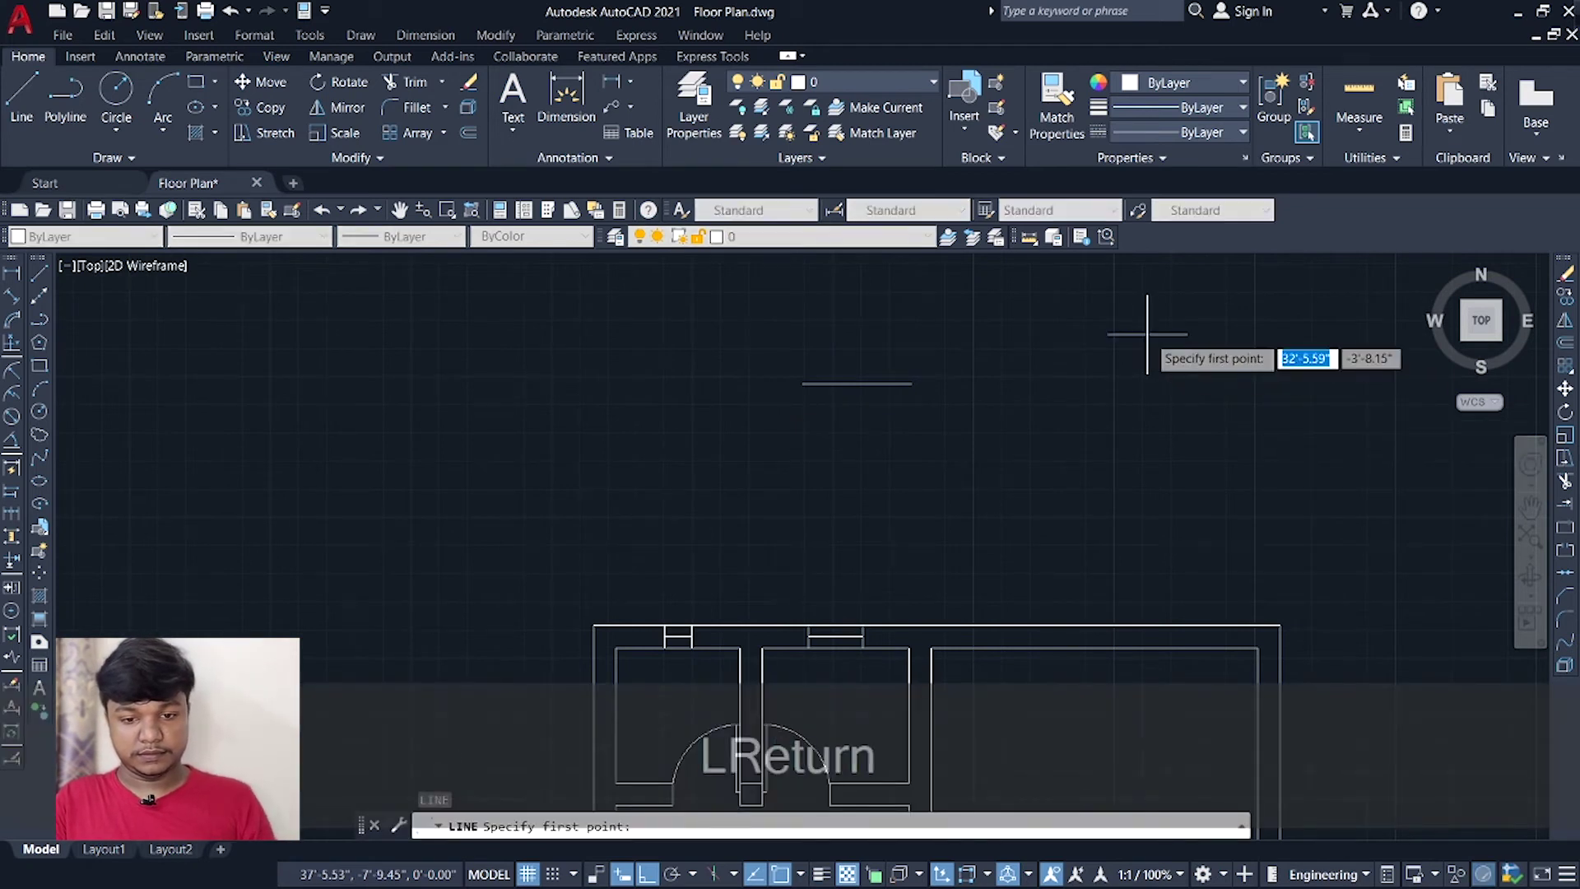
click(1147, 334)
text(10)
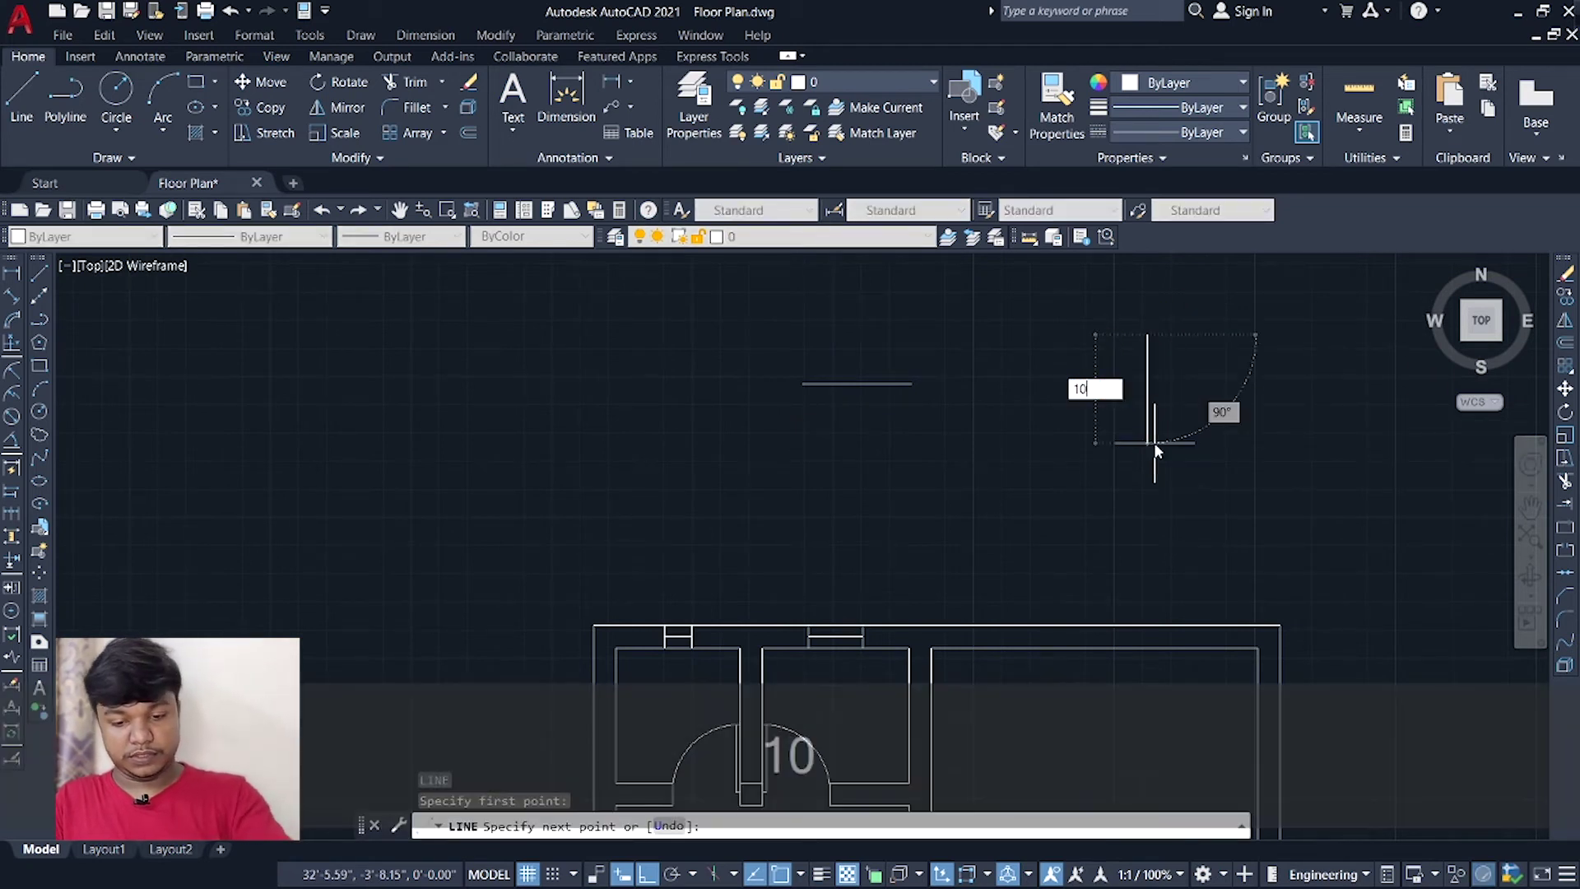
key(Return)
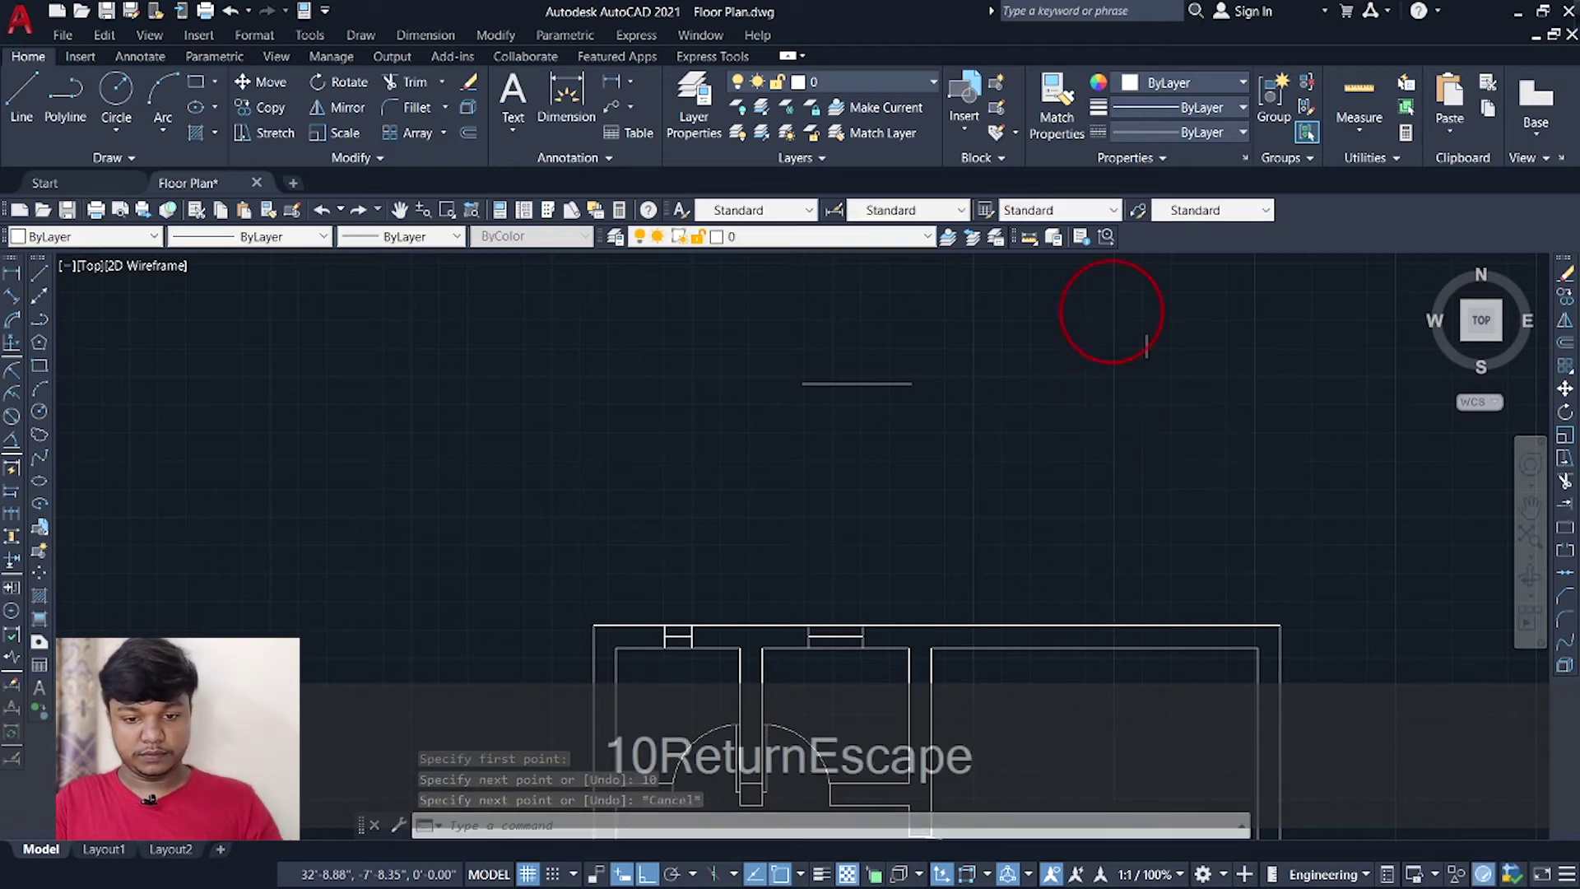
Copy the 10" vertical line by its midpoint onto both ends and the midpoint of the 4' line.
click(1190, 418)
text(co)
key(Return)
scroll(1174, 417, up, 2)
click(1174, 419)
click(574, 514)
middle_drag(574, 514, 995, 530)
click(856, 529)
click(721, 529)
middle_drag(721, 529, 717, 501)
key(Escape)
Copy the whole 4' window symbol horizontally to the right, placing the duplicate beside the original.
click(630, 403)
click(1097, 610)
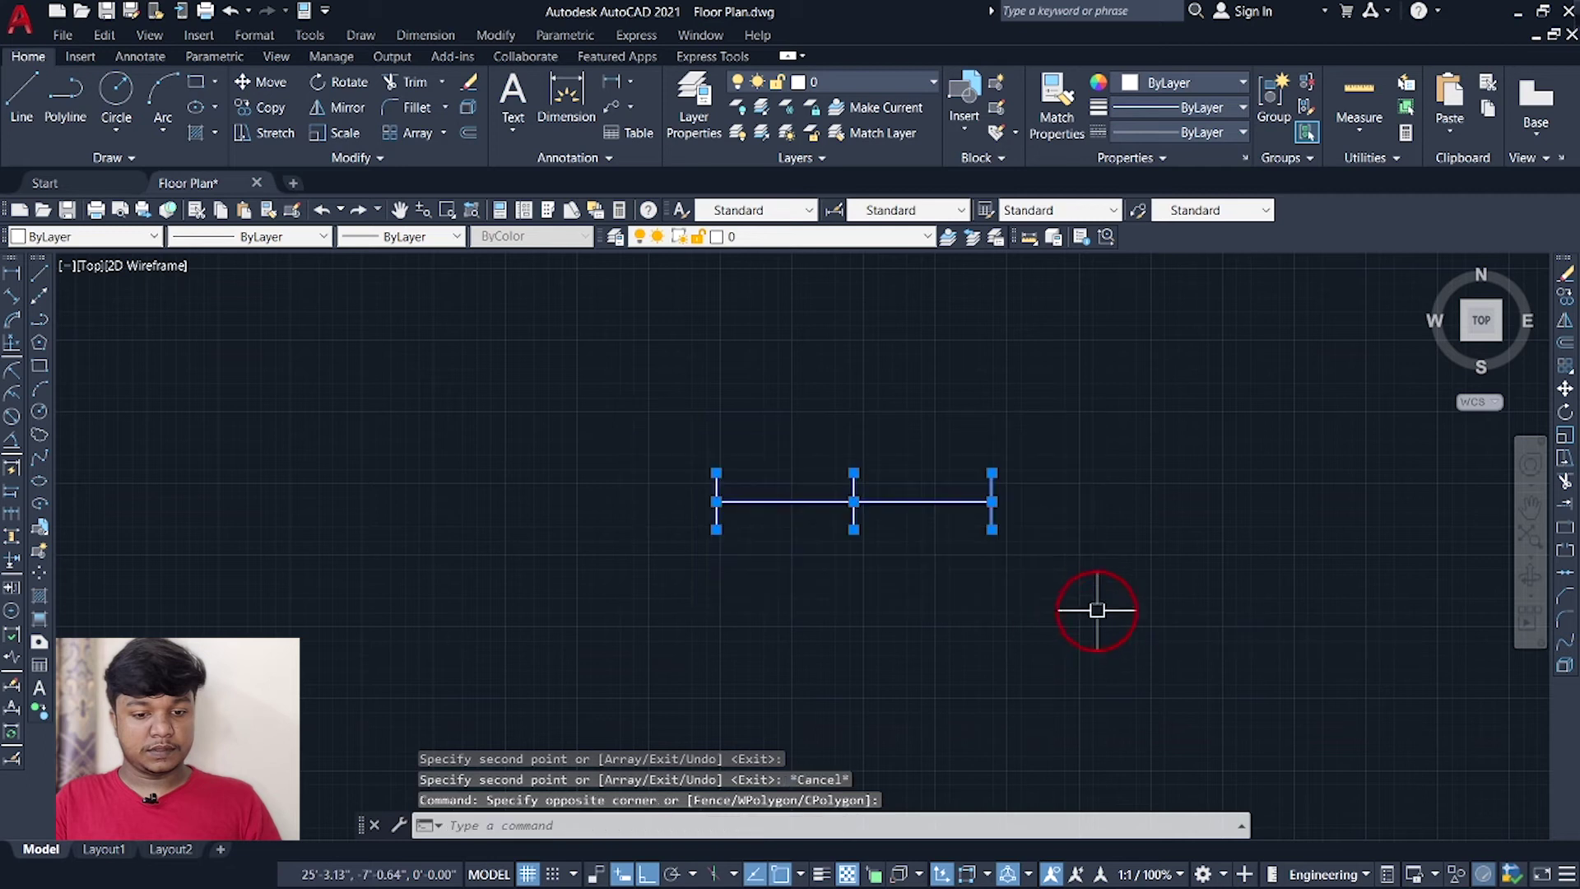
text(co)
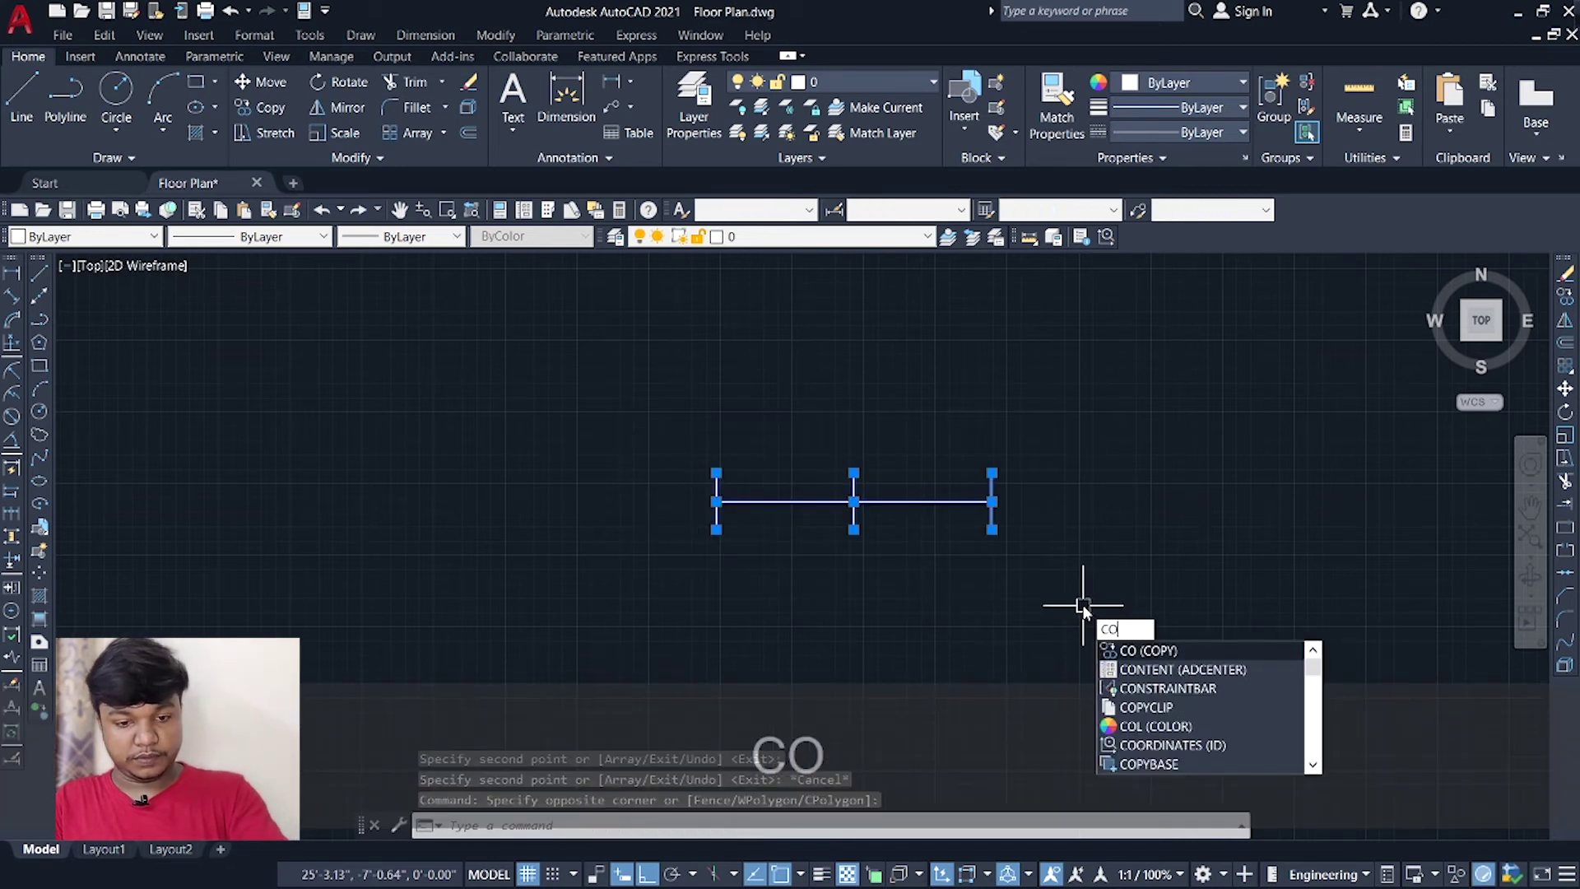
key(Return)
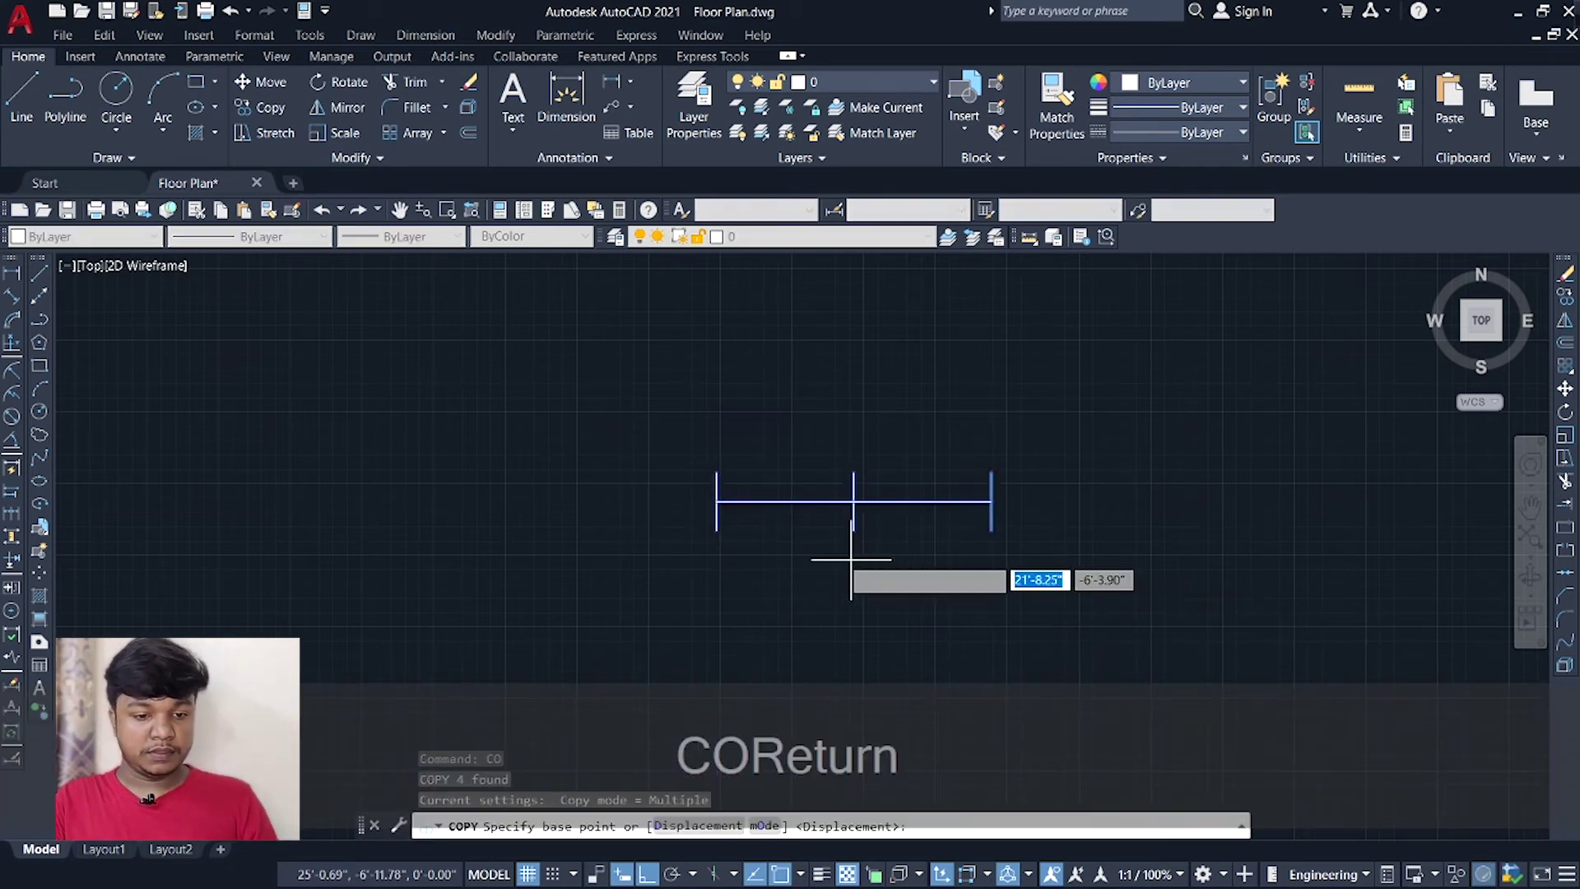
click(716, 529)
click(1094, 529)
key(Escape)
Rotate the copied 4' window symbol about its left end line's lower endpoint so that it stands vertically, extending downward.
click(1076, 412)
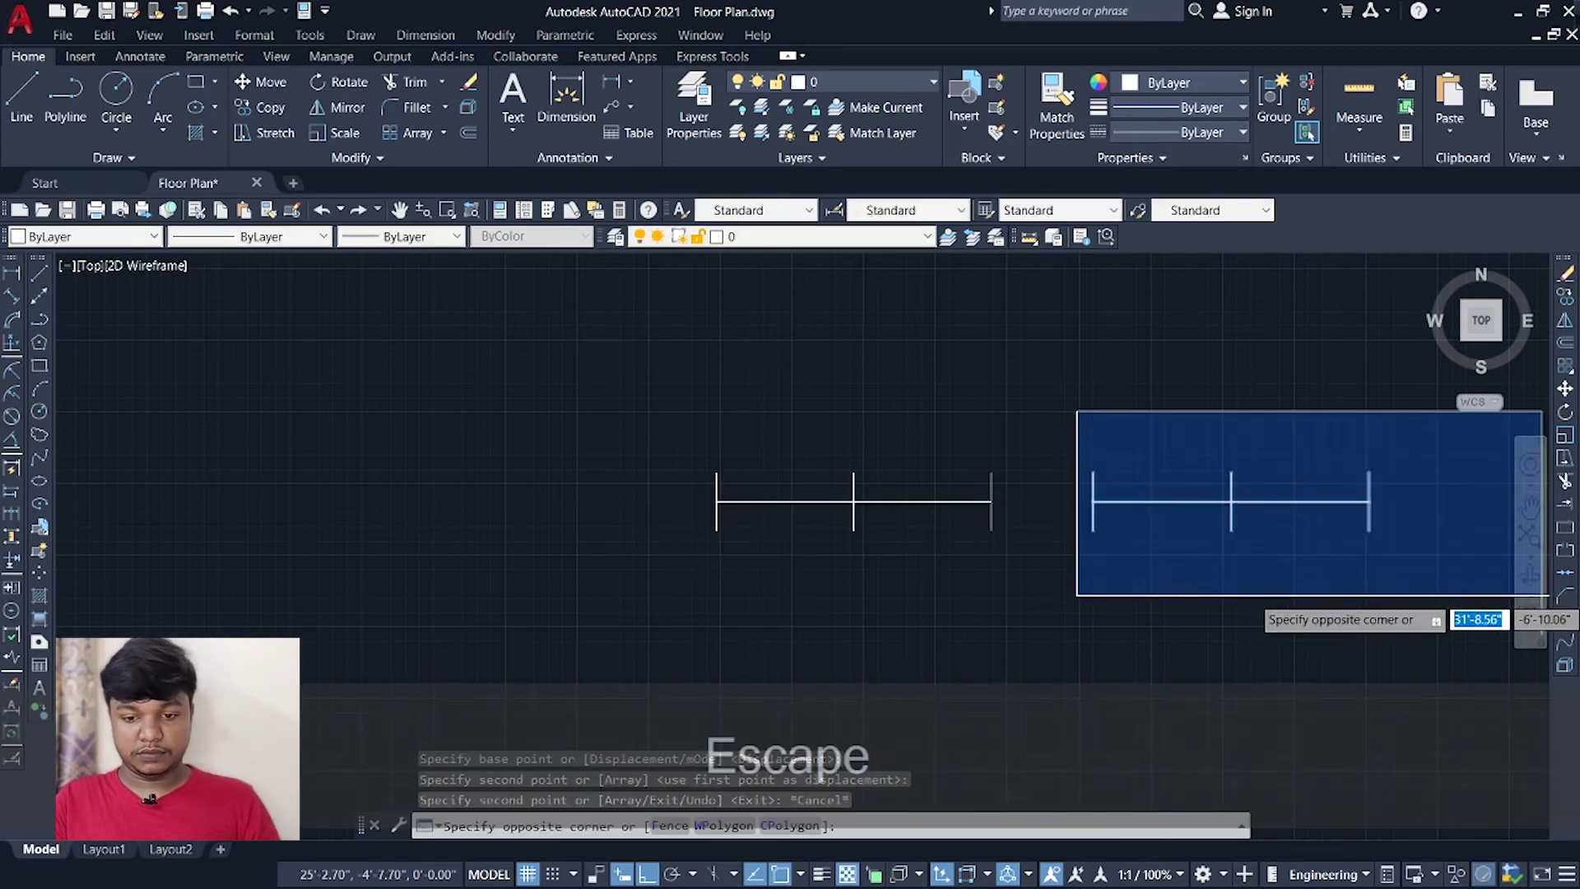
click(1439, 594)
text(ro)
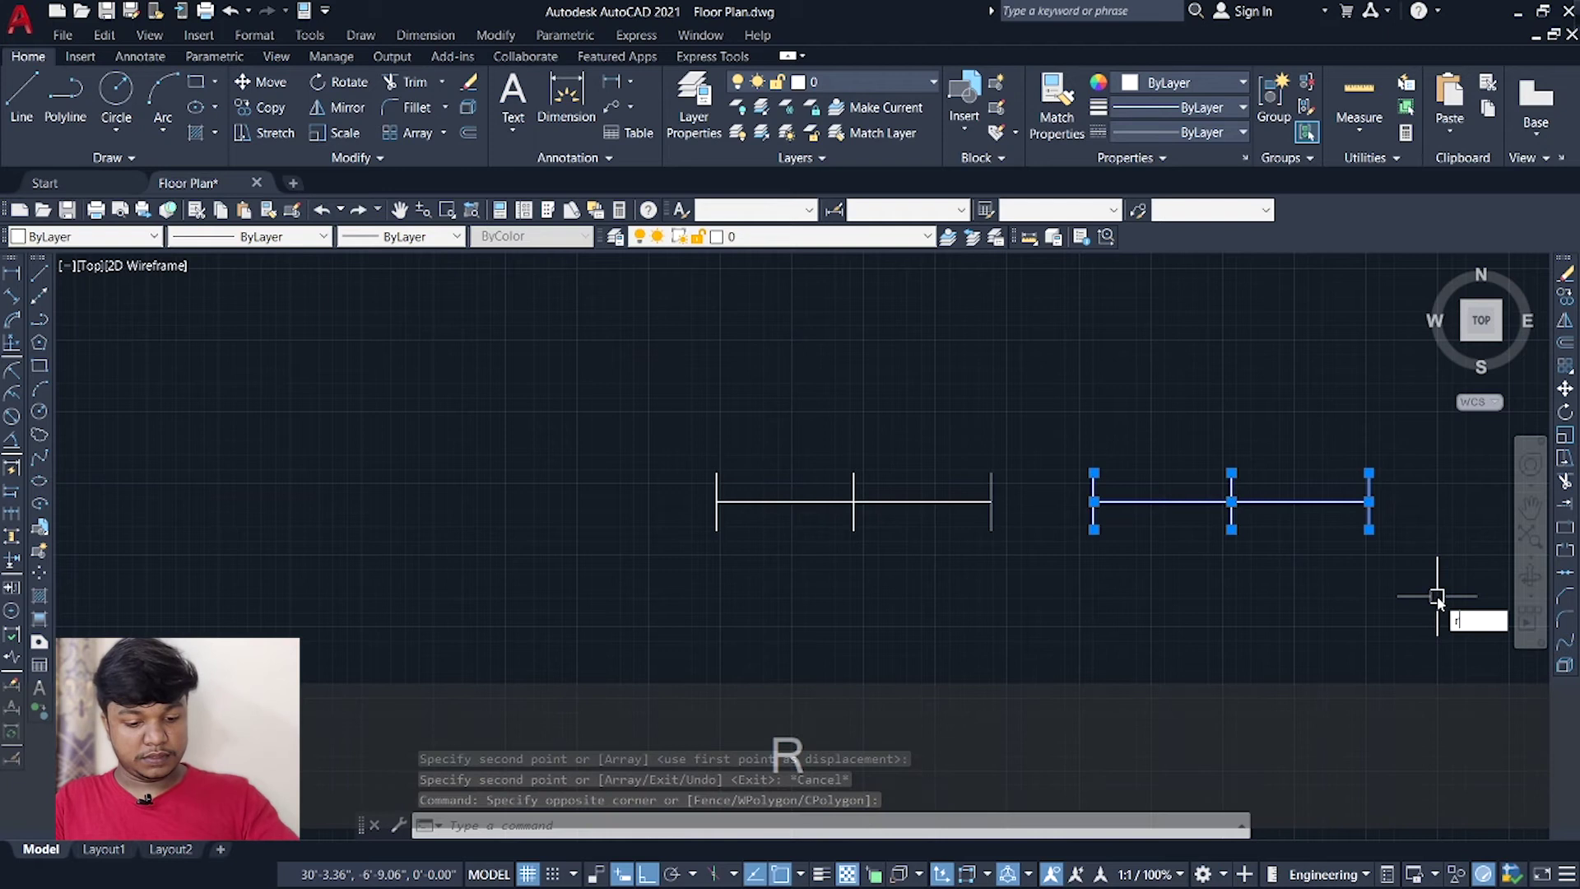
key(Return)
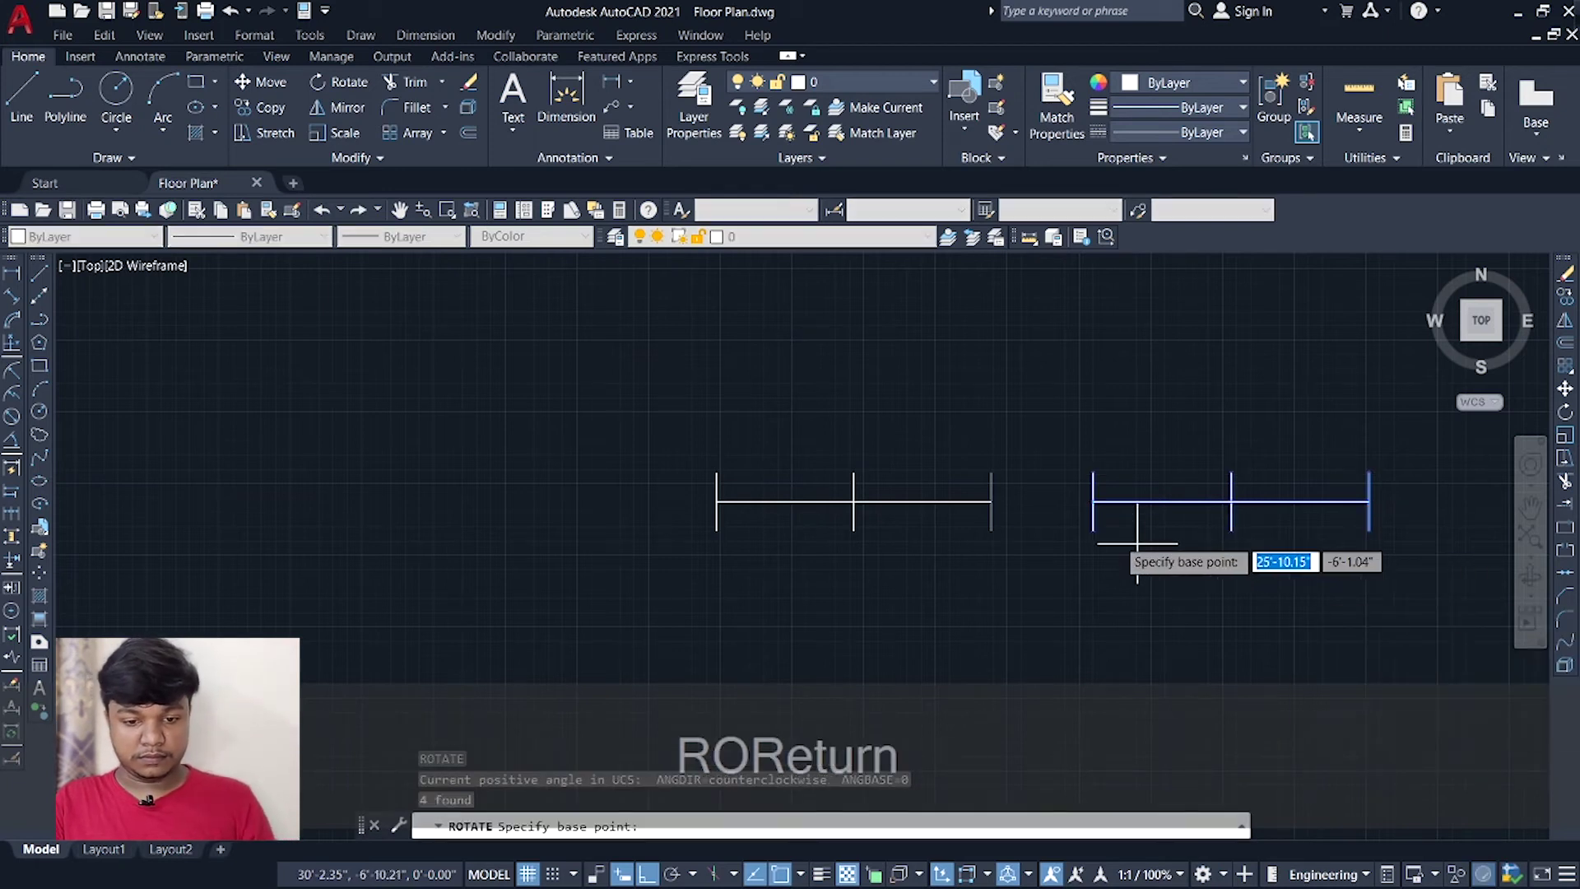
click(1093, 529)
click(1146, 611)
Erase the leftover 10" vertical line to the right of the window symbols.
middle_drag(1171, 607, 1176, 477)
scroll(1172, 540, down, 3)
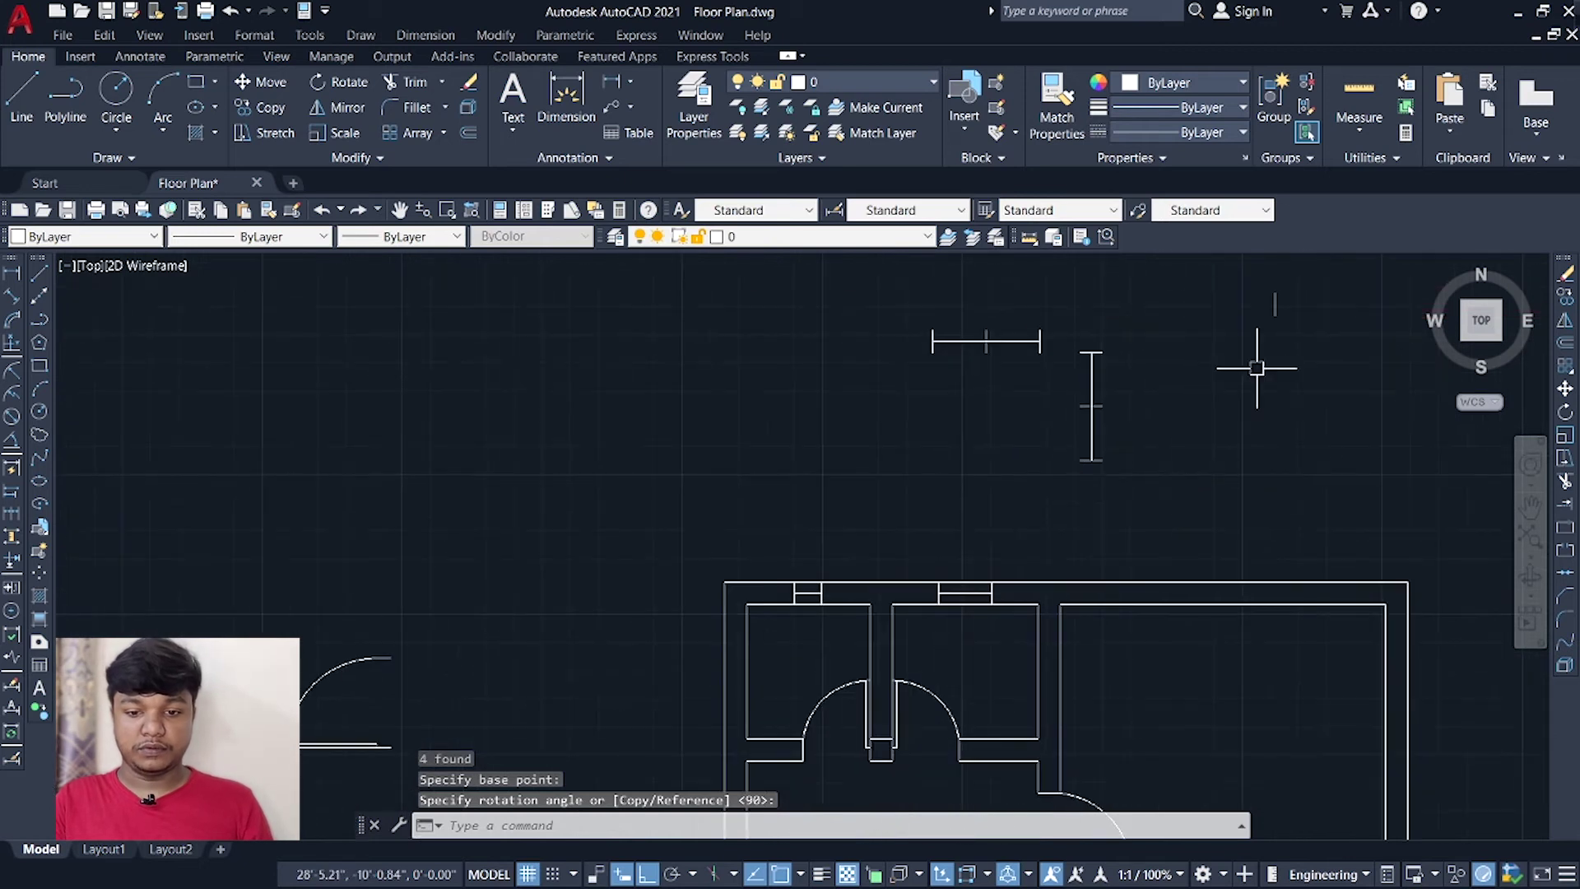
middle_drag(1228, 390, 1135, 437)
click(1150, 293)
click(1312, 543)
key(Delete)
With polar tracking on, copy the horizontal 4' window symbol by its middle line's lower end to the midpoint of the upper-right room's top wall.
mouse_move(1196, 497)
middle_down()
mouse_move(1199, 441)
mouse_move(1129, 452)
middle_up()
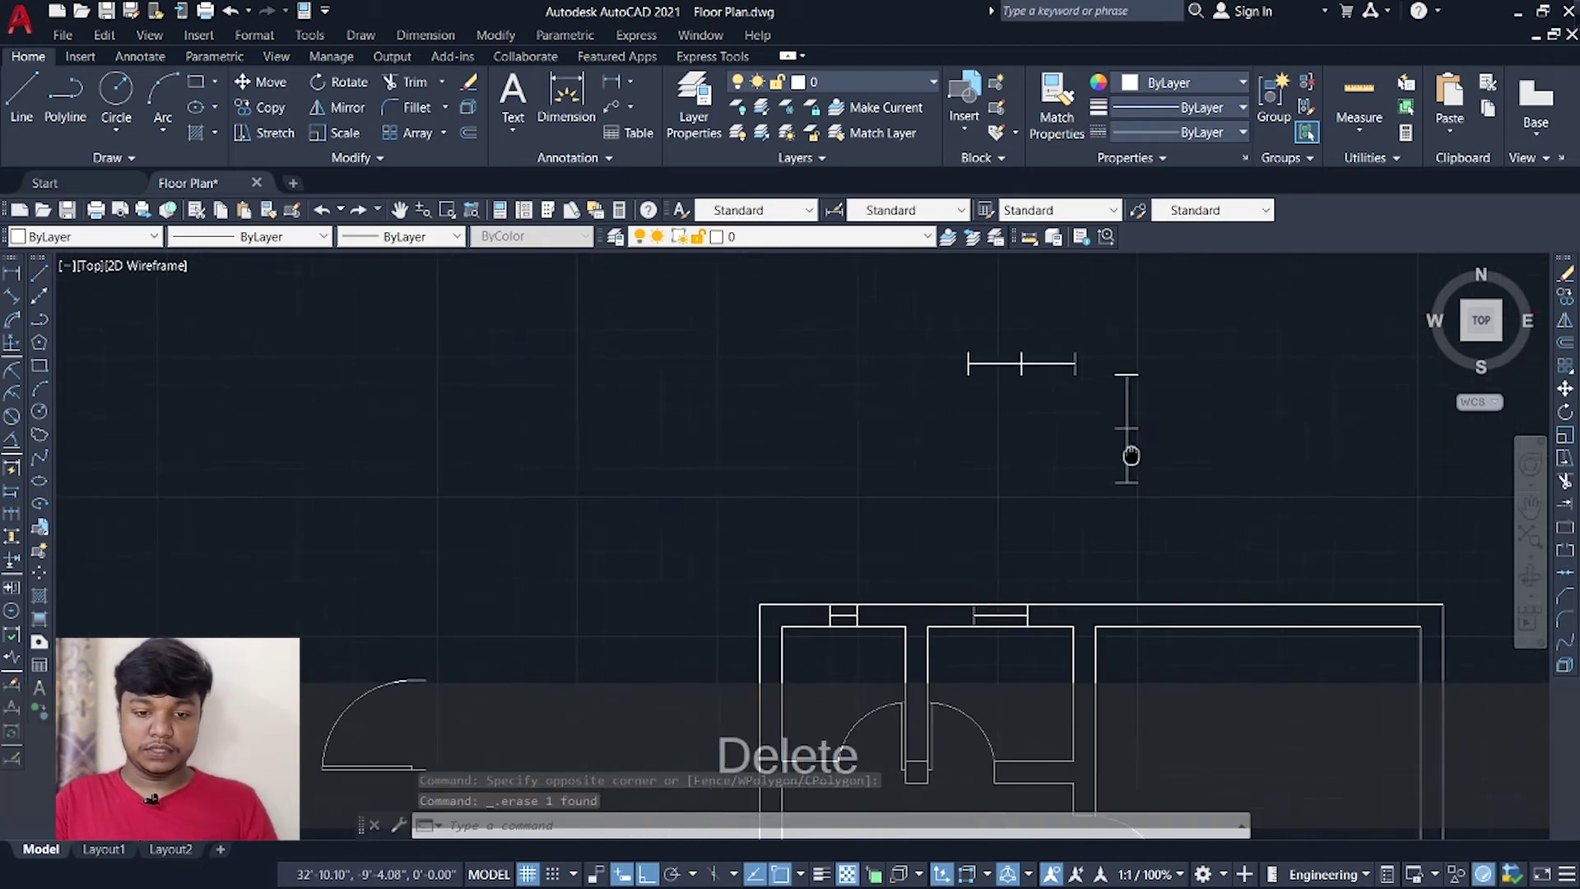
click(934, 320)
click(1150, 466)
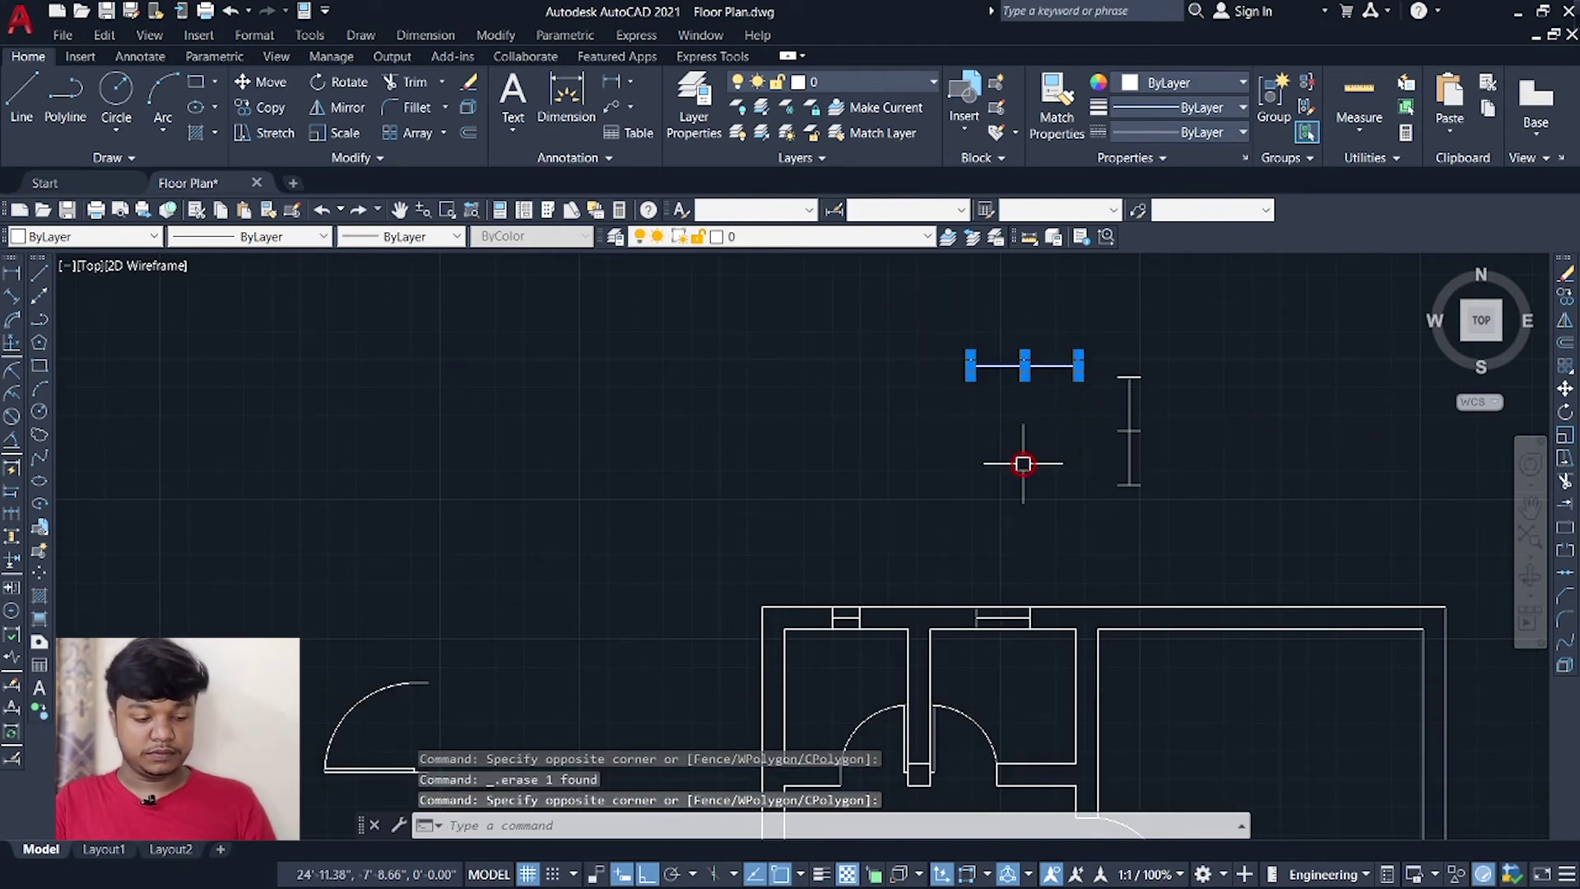
text(CO)
key(Return)
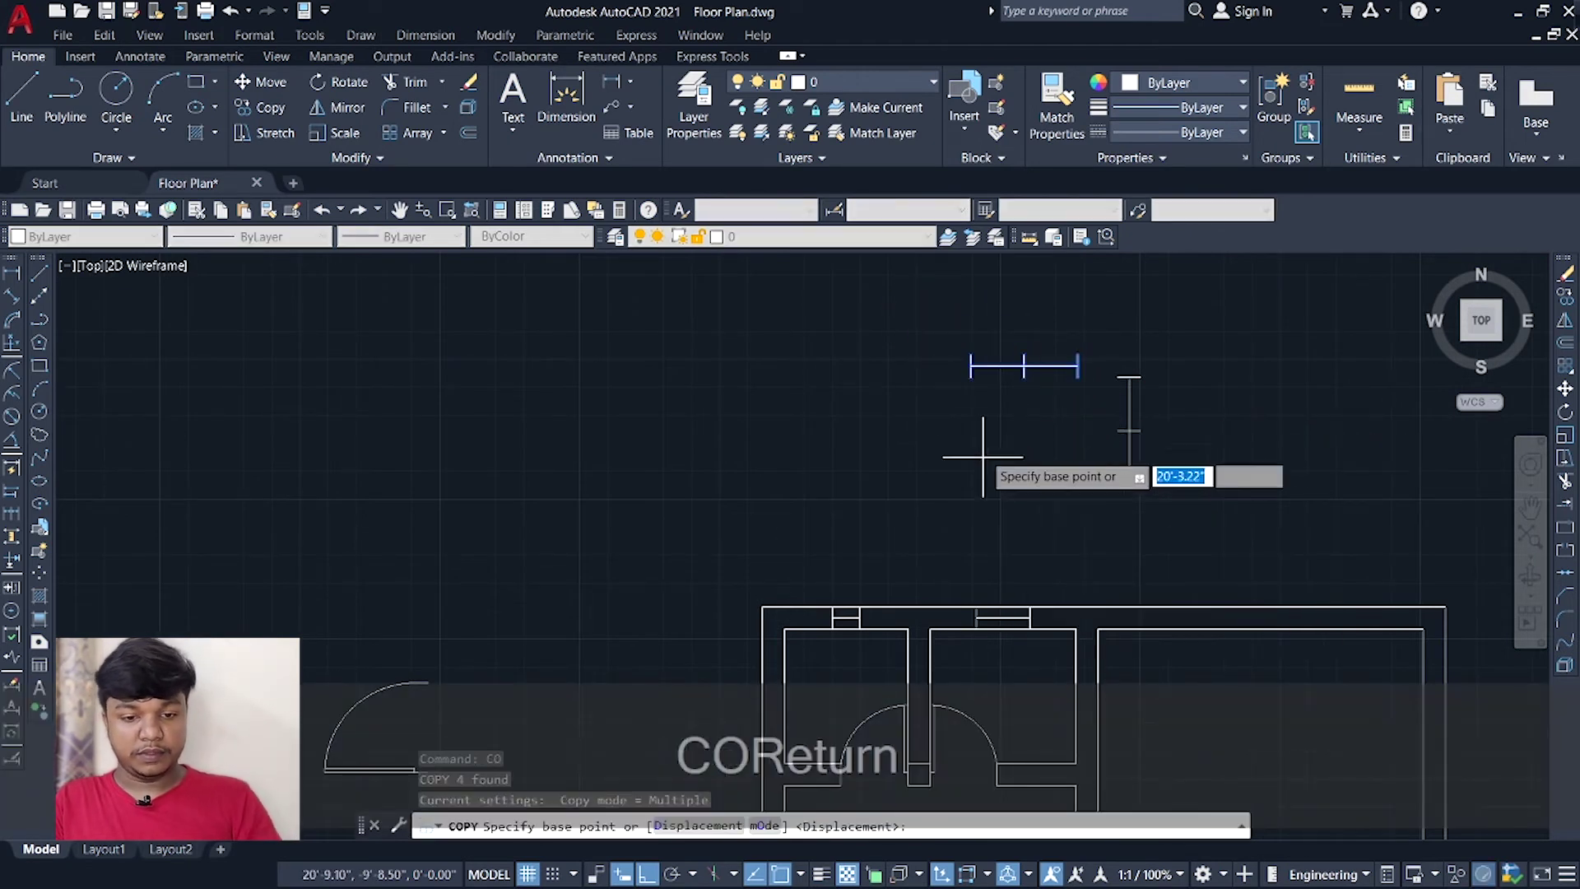
click(1019, 373)
middle_drag(1248, 578, 1243, 578)
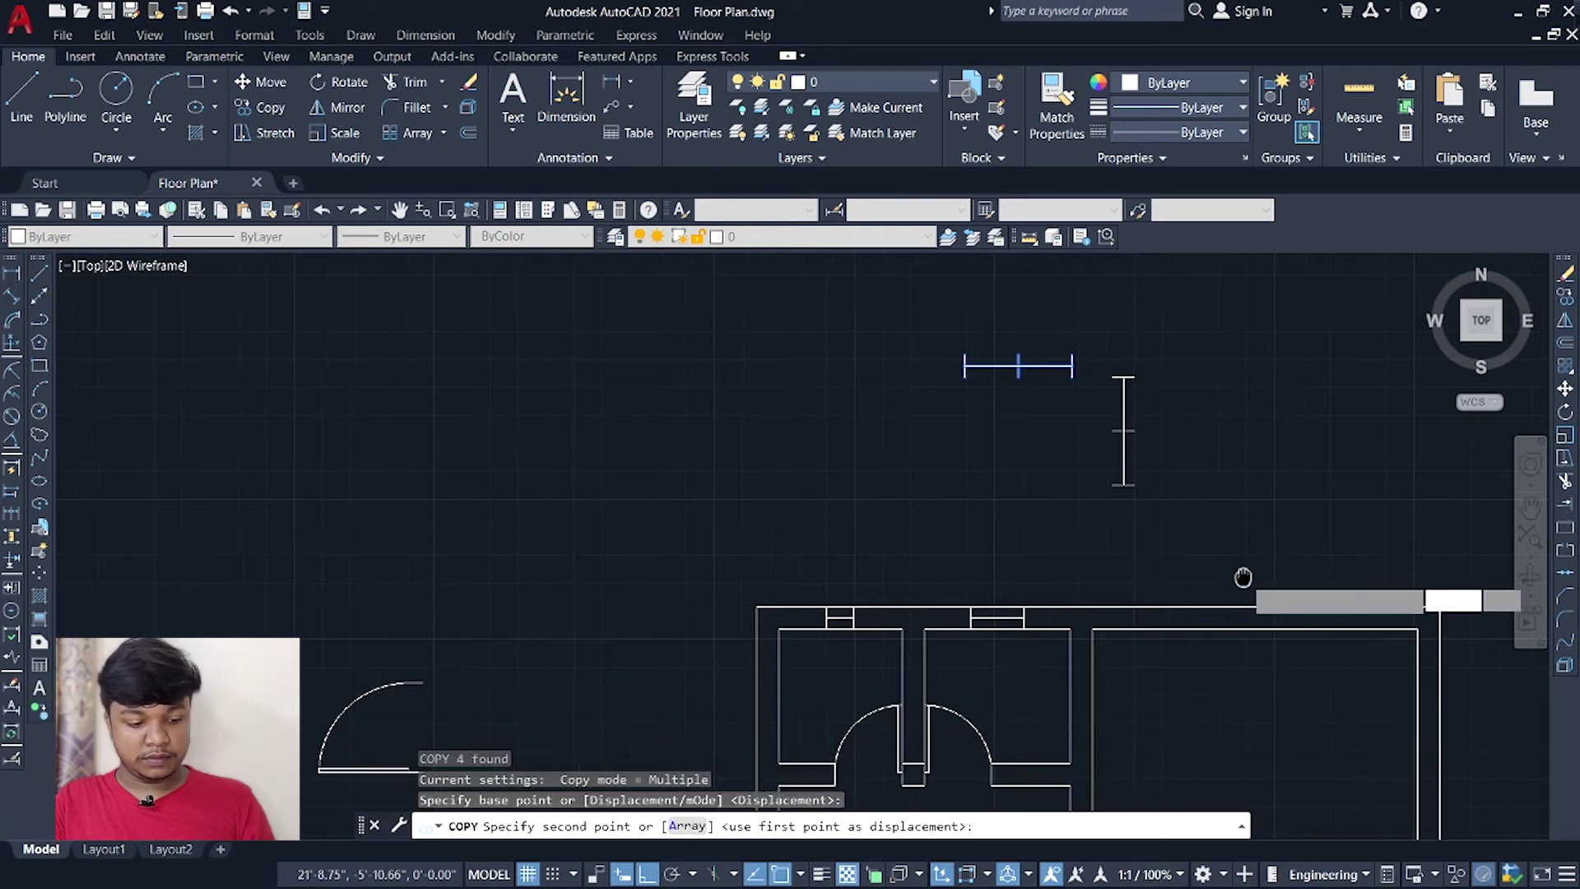
key(F10)
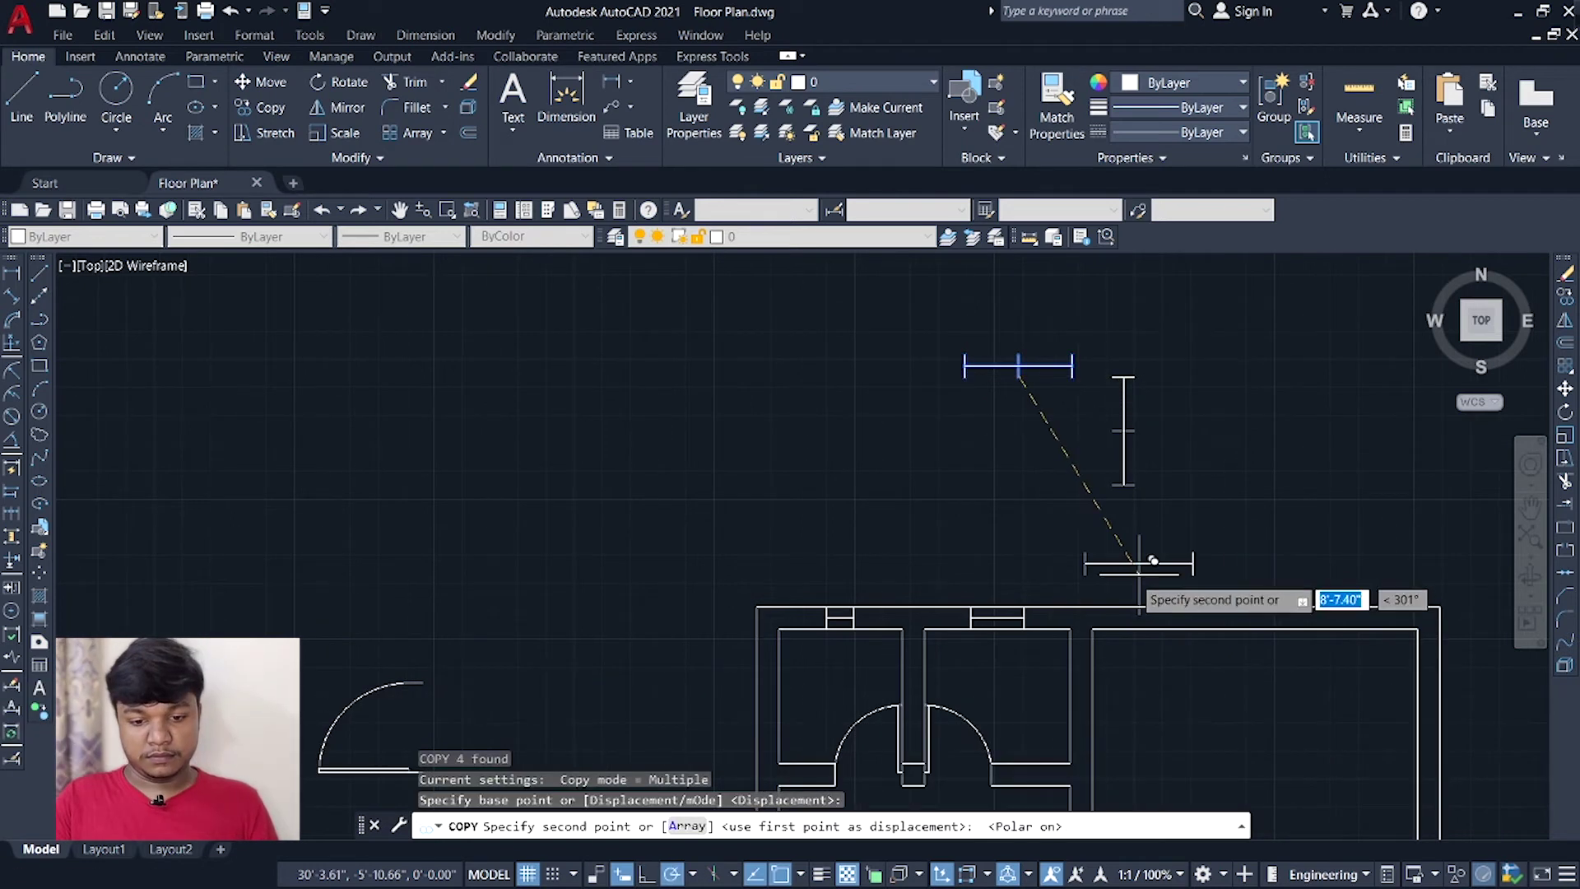
middle_drag(1140, 576, 968, 514)
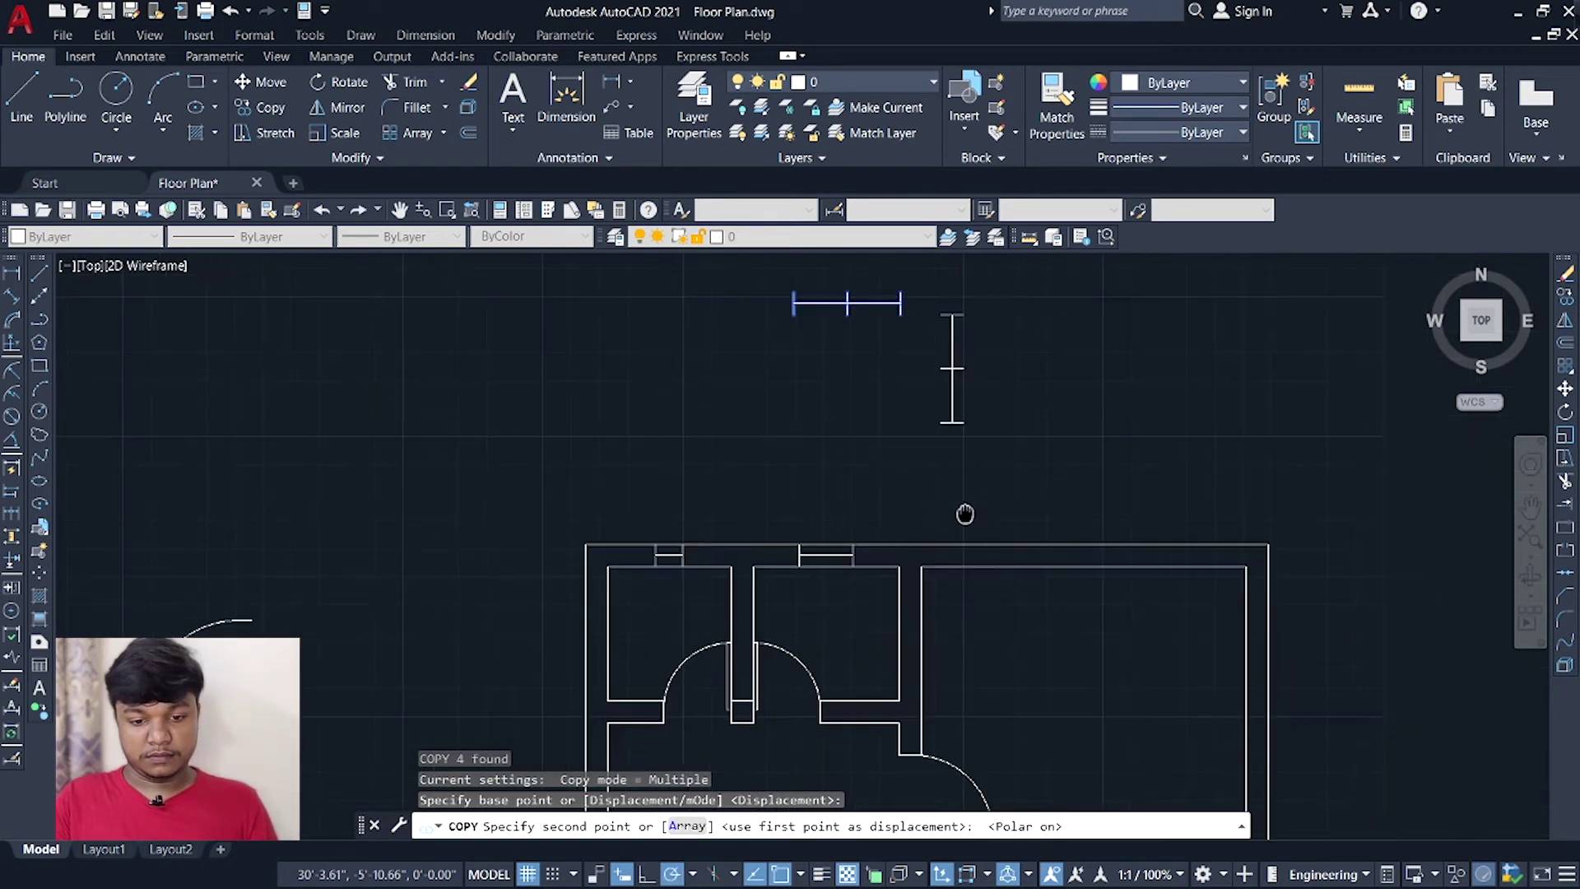
click(1084, 563)
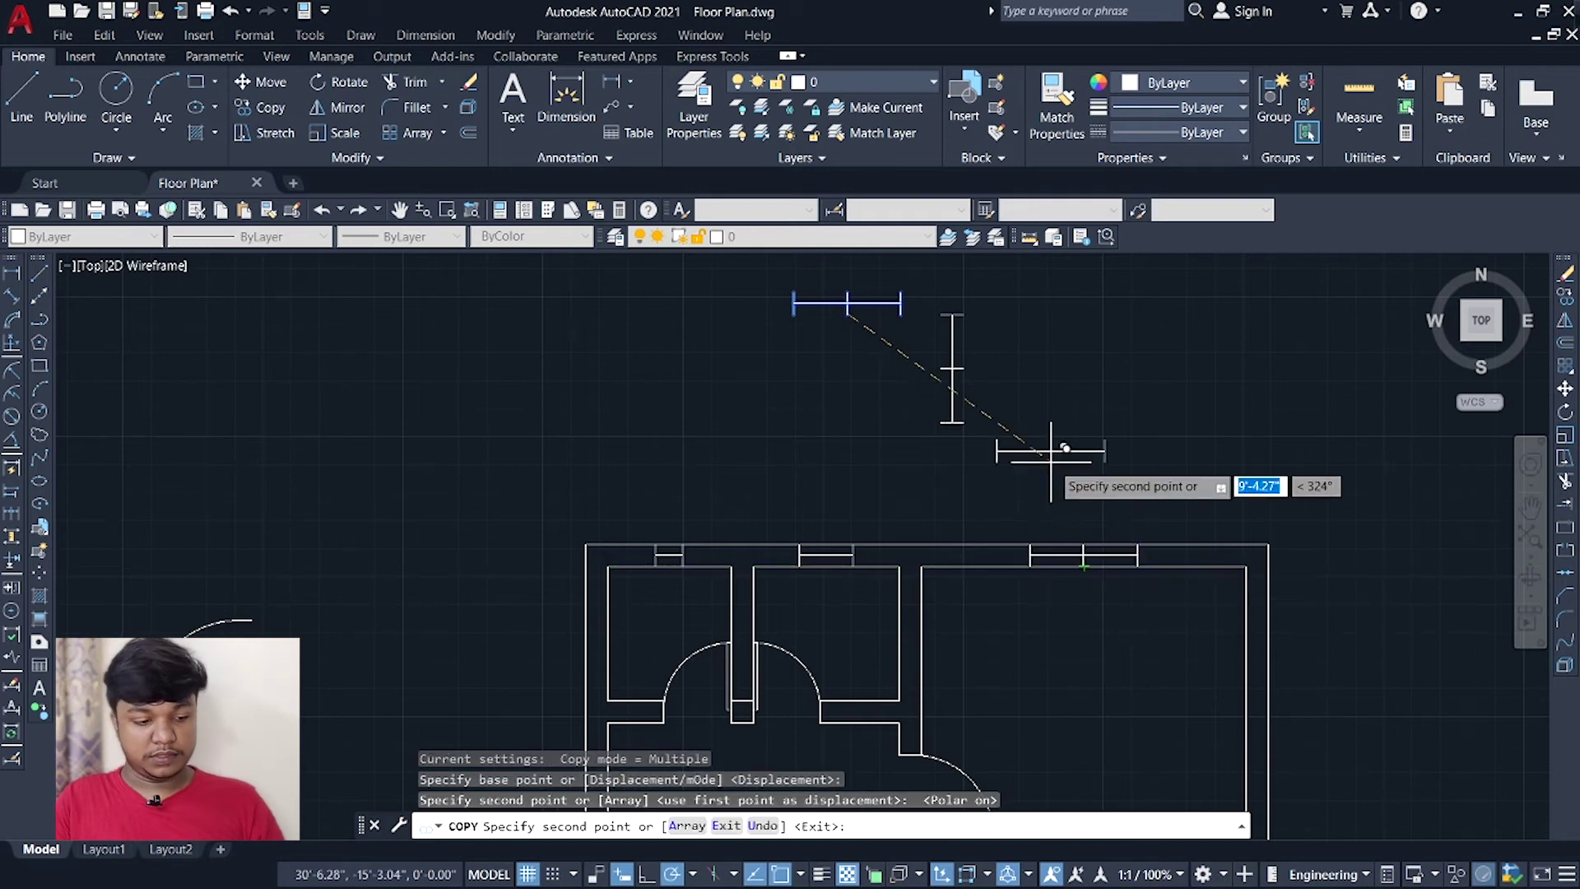
key(Escape)
middle_drag(1070, 446, 997, 457)
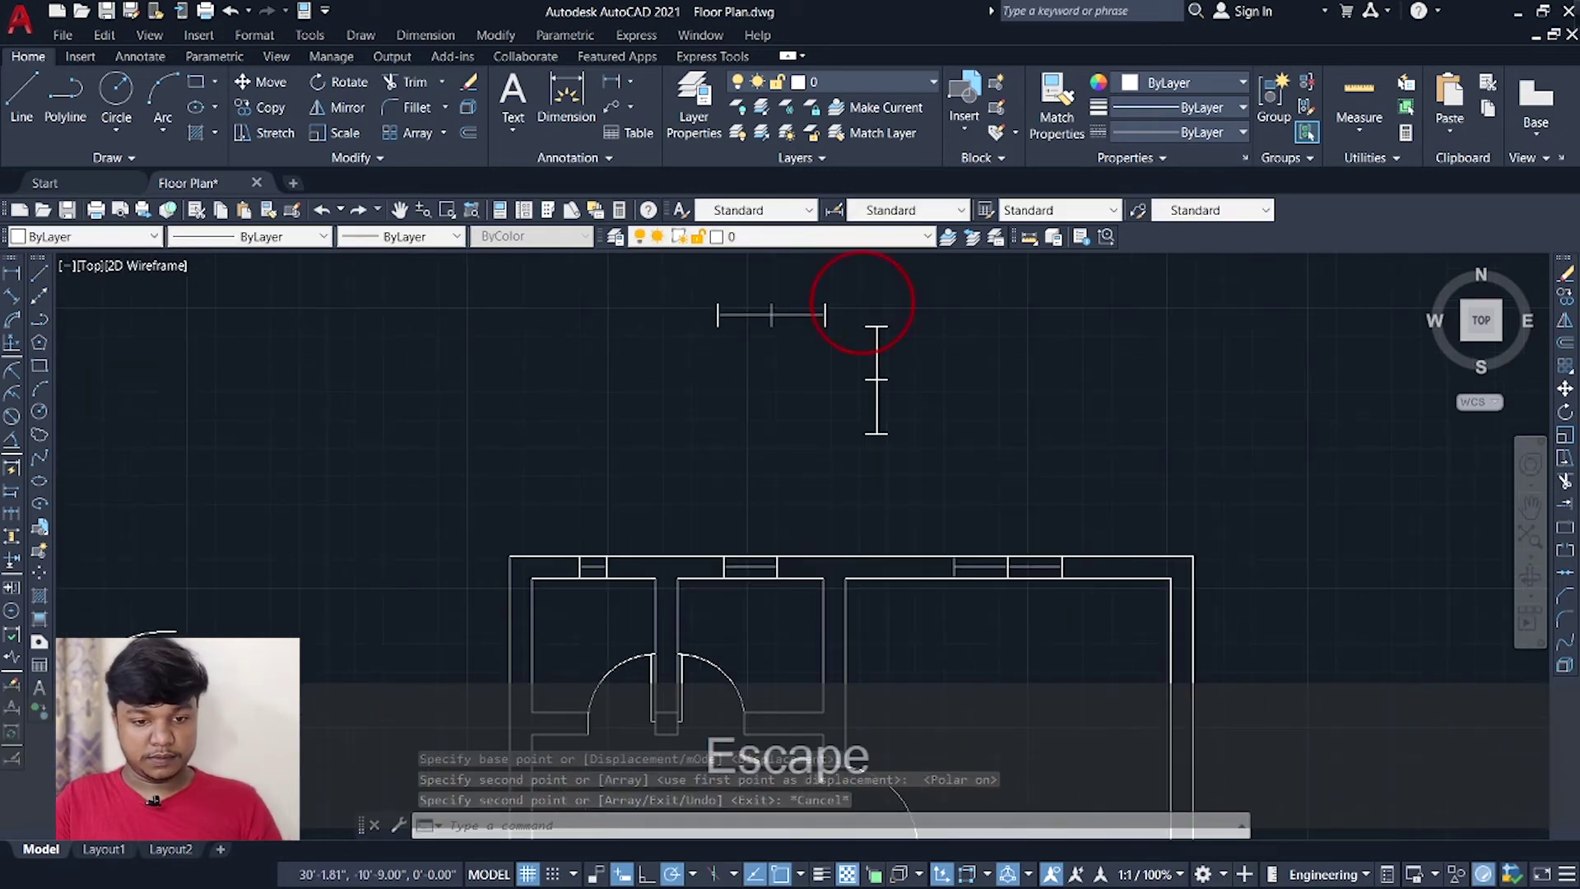
Copy the vertical 4' window symbol by its middle line's left end to the midpoints of both right-hand rooms' inner right wall lines.
click(860, 298)
click(958, 460)
text(c)
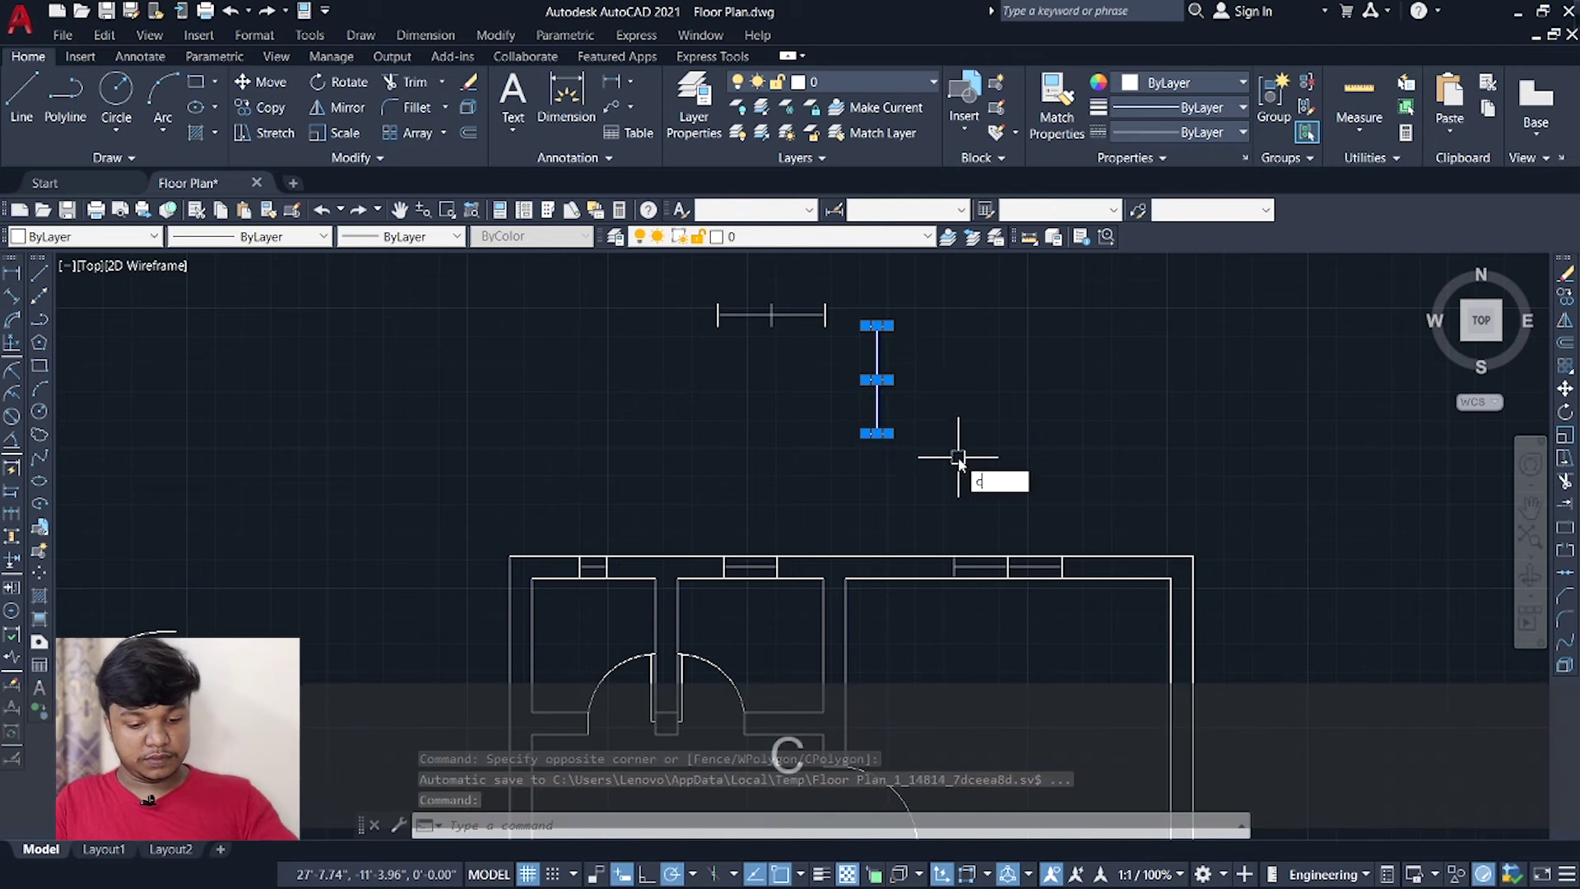
text(o)
key(Return)
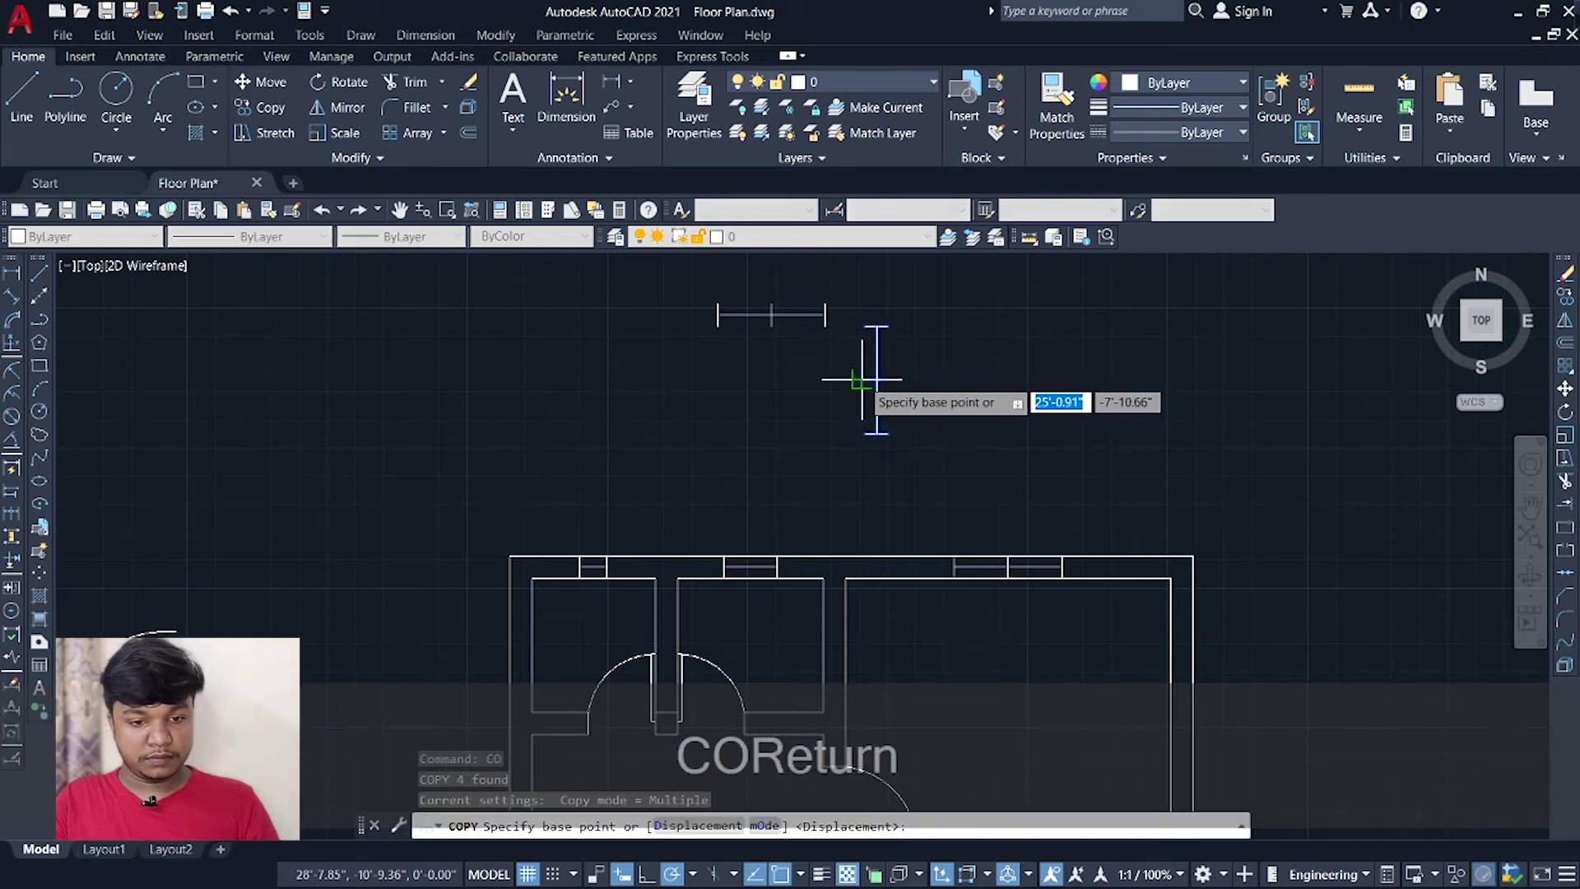
click(875, 380)
middle_drag(1234, 645, 1214, 406)
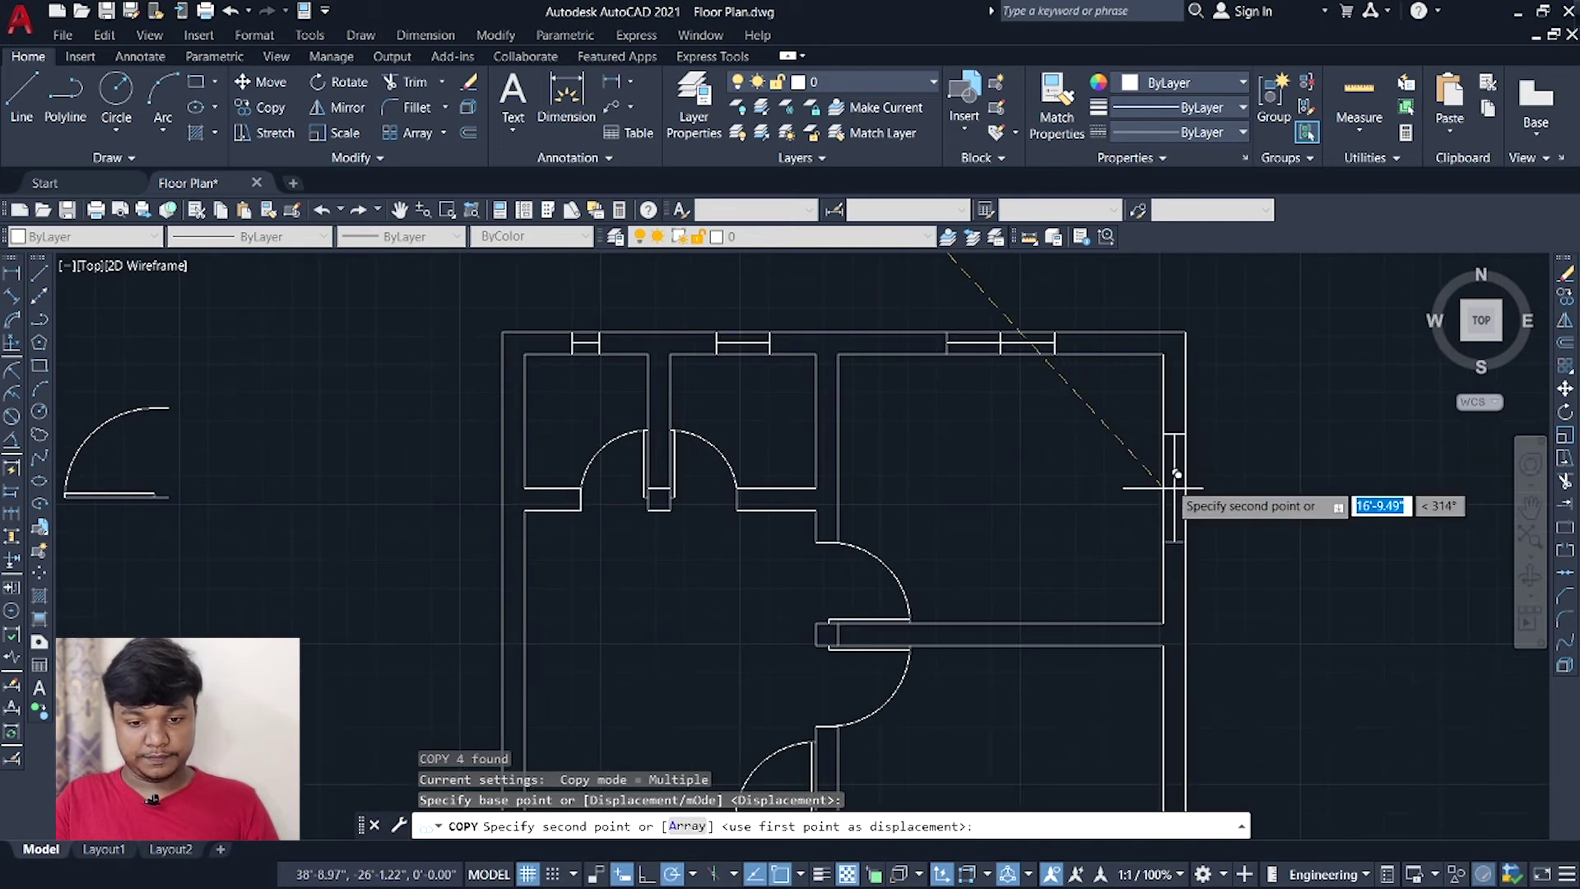
click(1164, 489)
middle_drag(1212, 617, 1206, 414)
click(1164, 598)
middle_drag(1025, 704, 1238, 634)
scroll(1257, 611, down, 3)
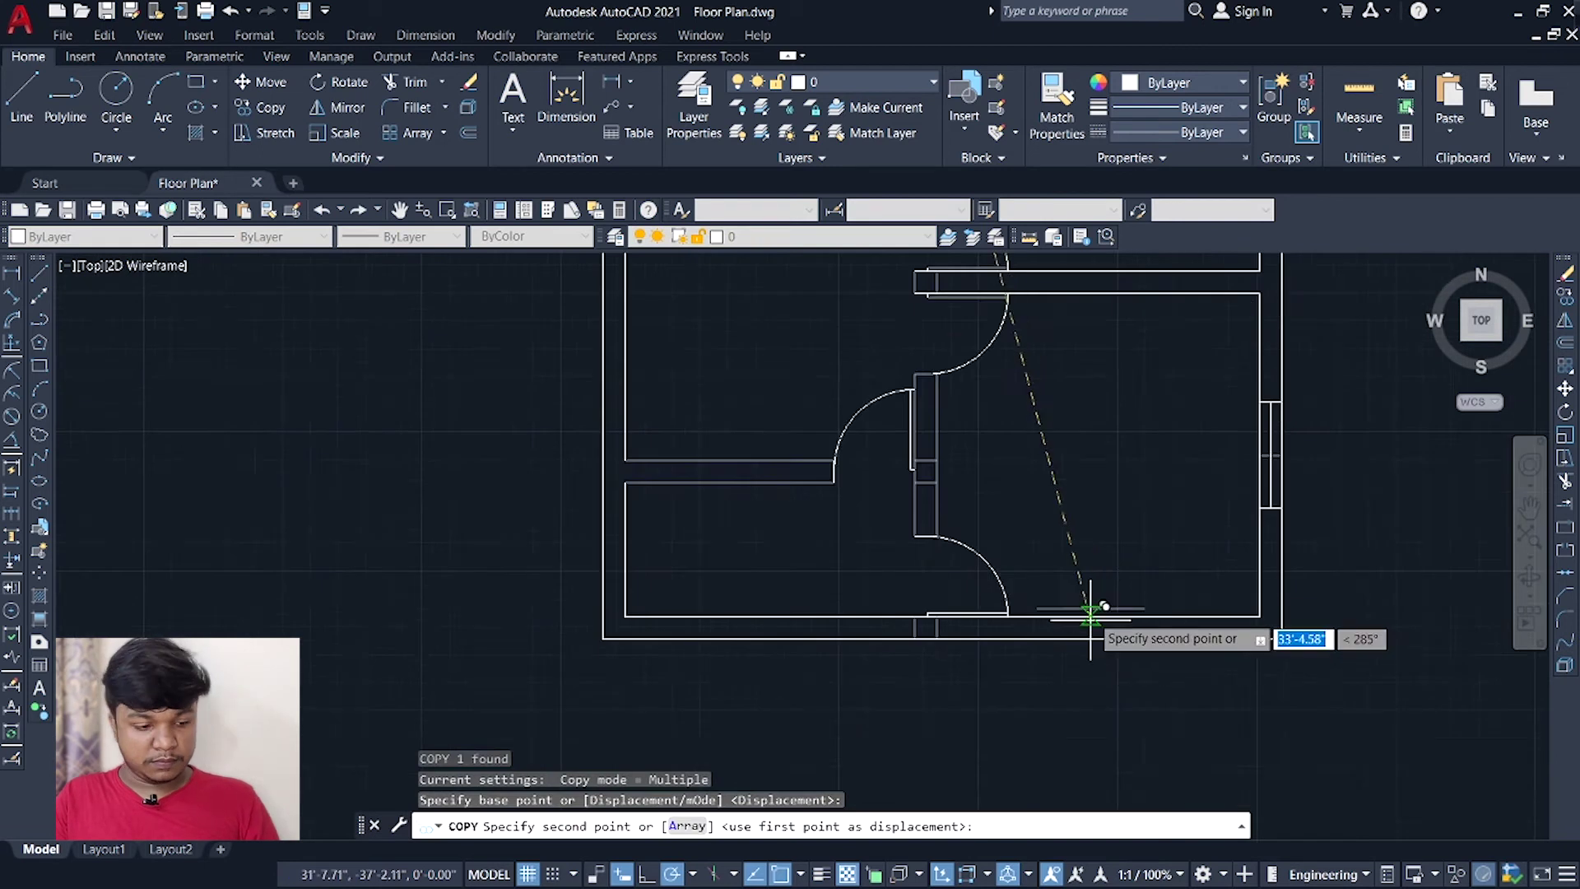
key(Escape)
click(1014, 474)
text(co)
key(Return)
click(1027, 442)
middle_drag(1130, 788, 1083, 695)
scroll(1083, 695, up, 7)
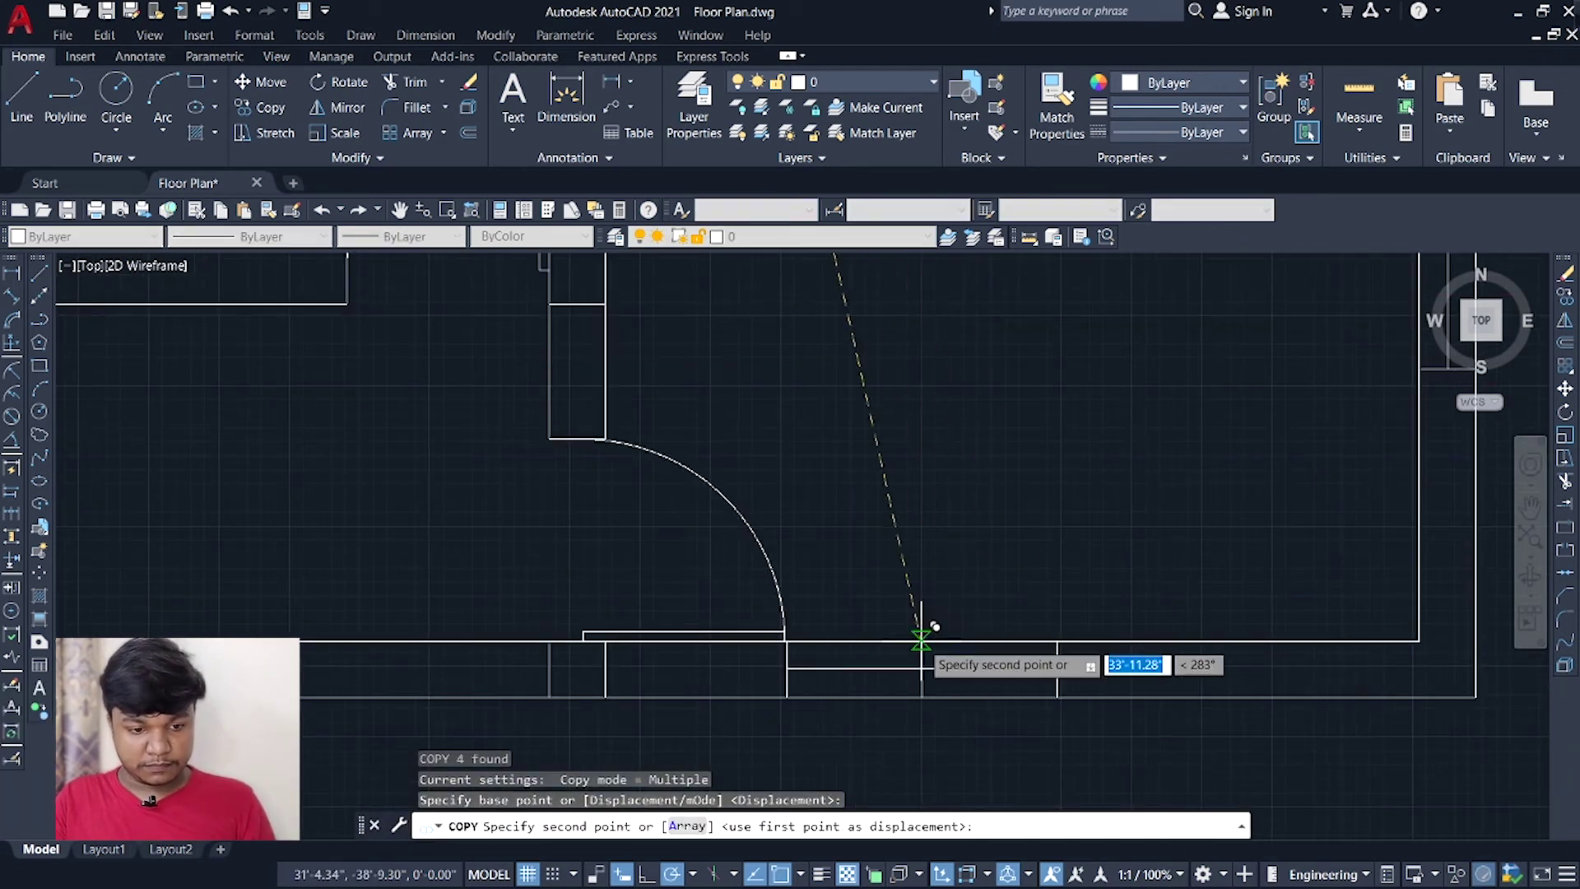
scroll(1174, 591, down, 2)
key(Escape)
Break the inner bottom wall line at a point, where the left face of the central vertical wall meets it.
middle_drag(1044, 584, 1105, 527)
scroll(991, 613, up, 2)
scroll(1125, 504, down, 2)
scroll(1040, 577, up, 2)
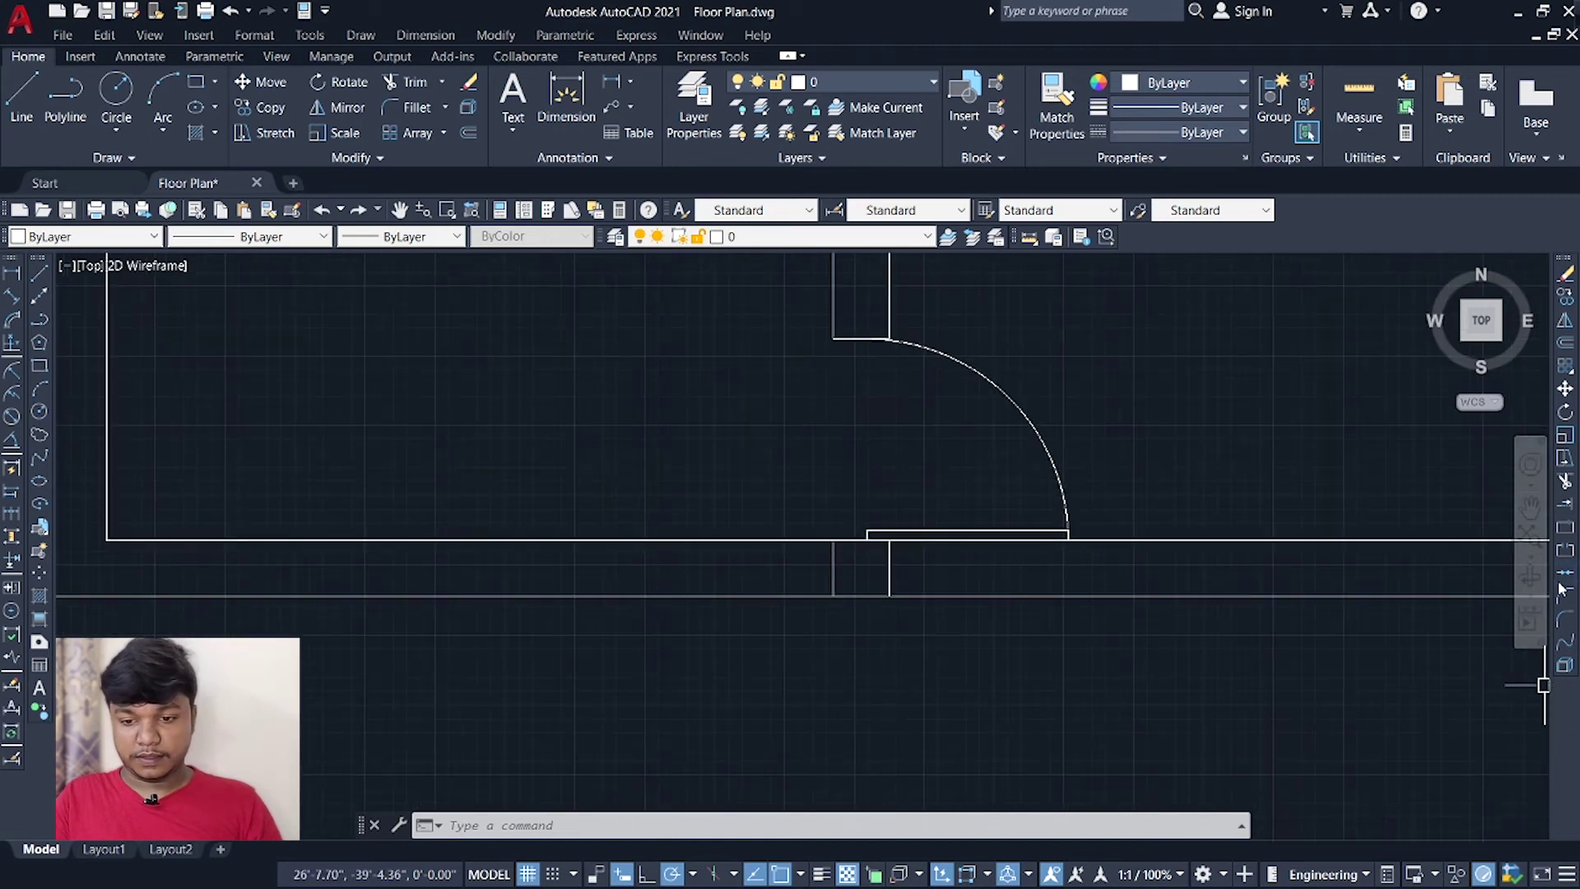
click(1564, 528)
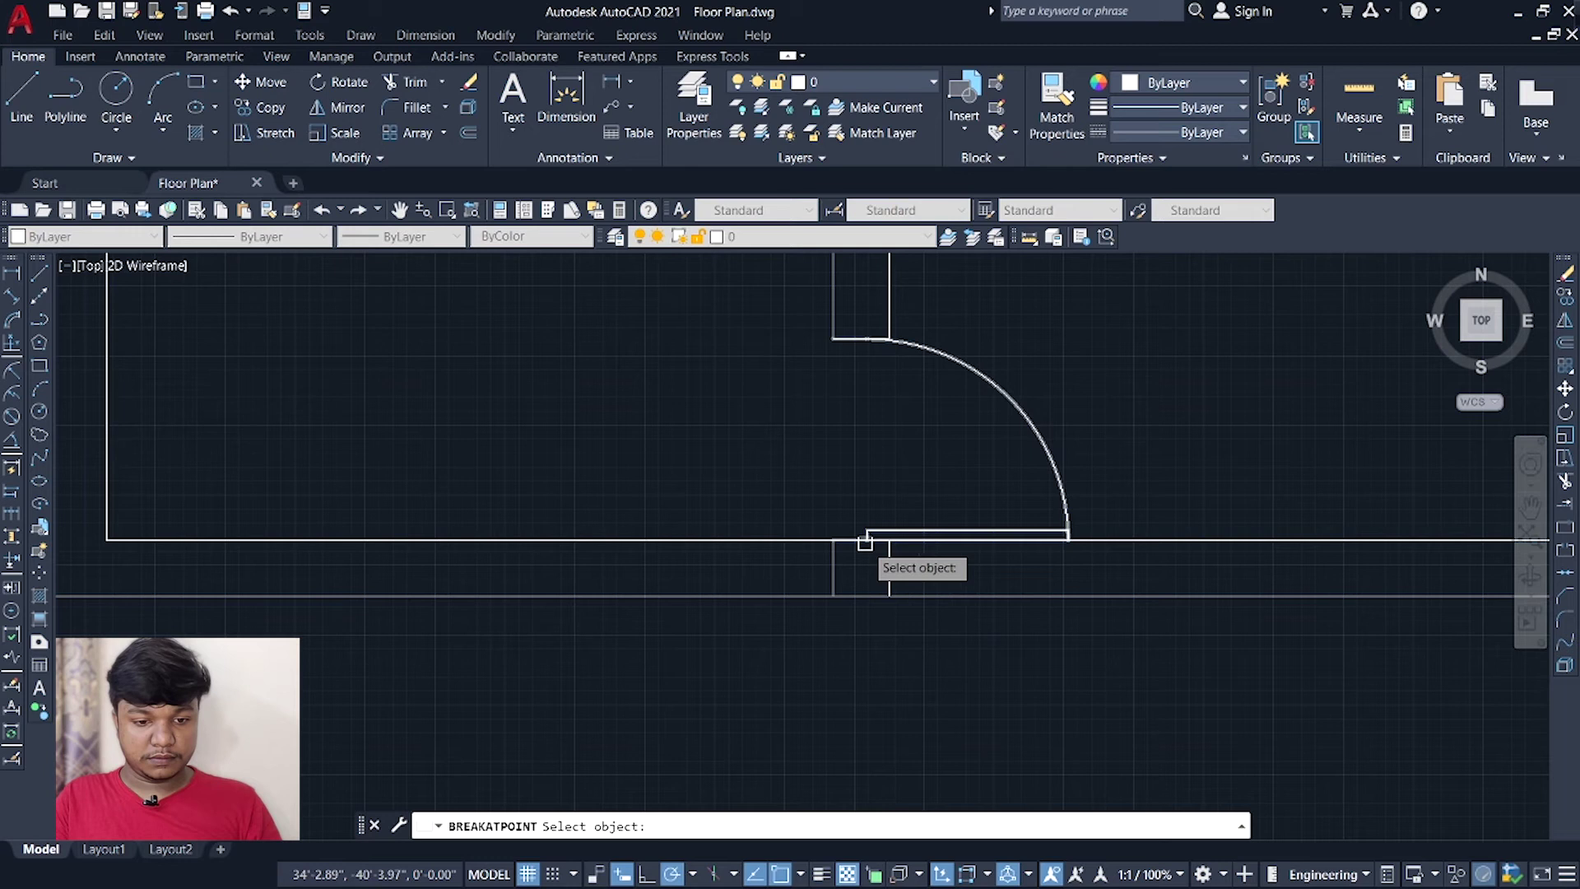
click(829, 547)
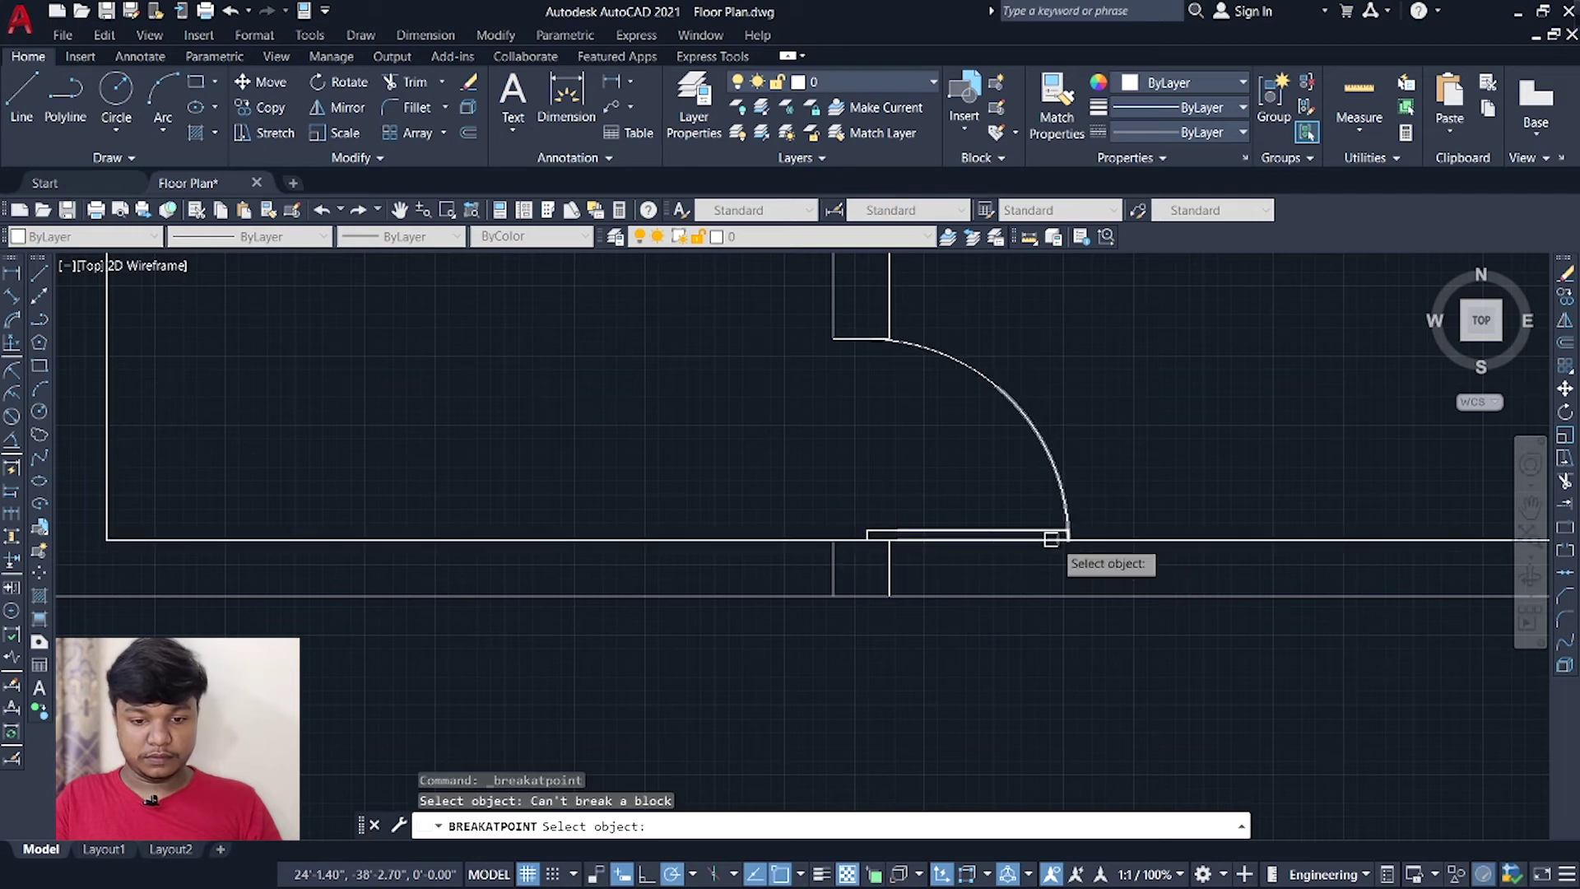
click(1121, 539)
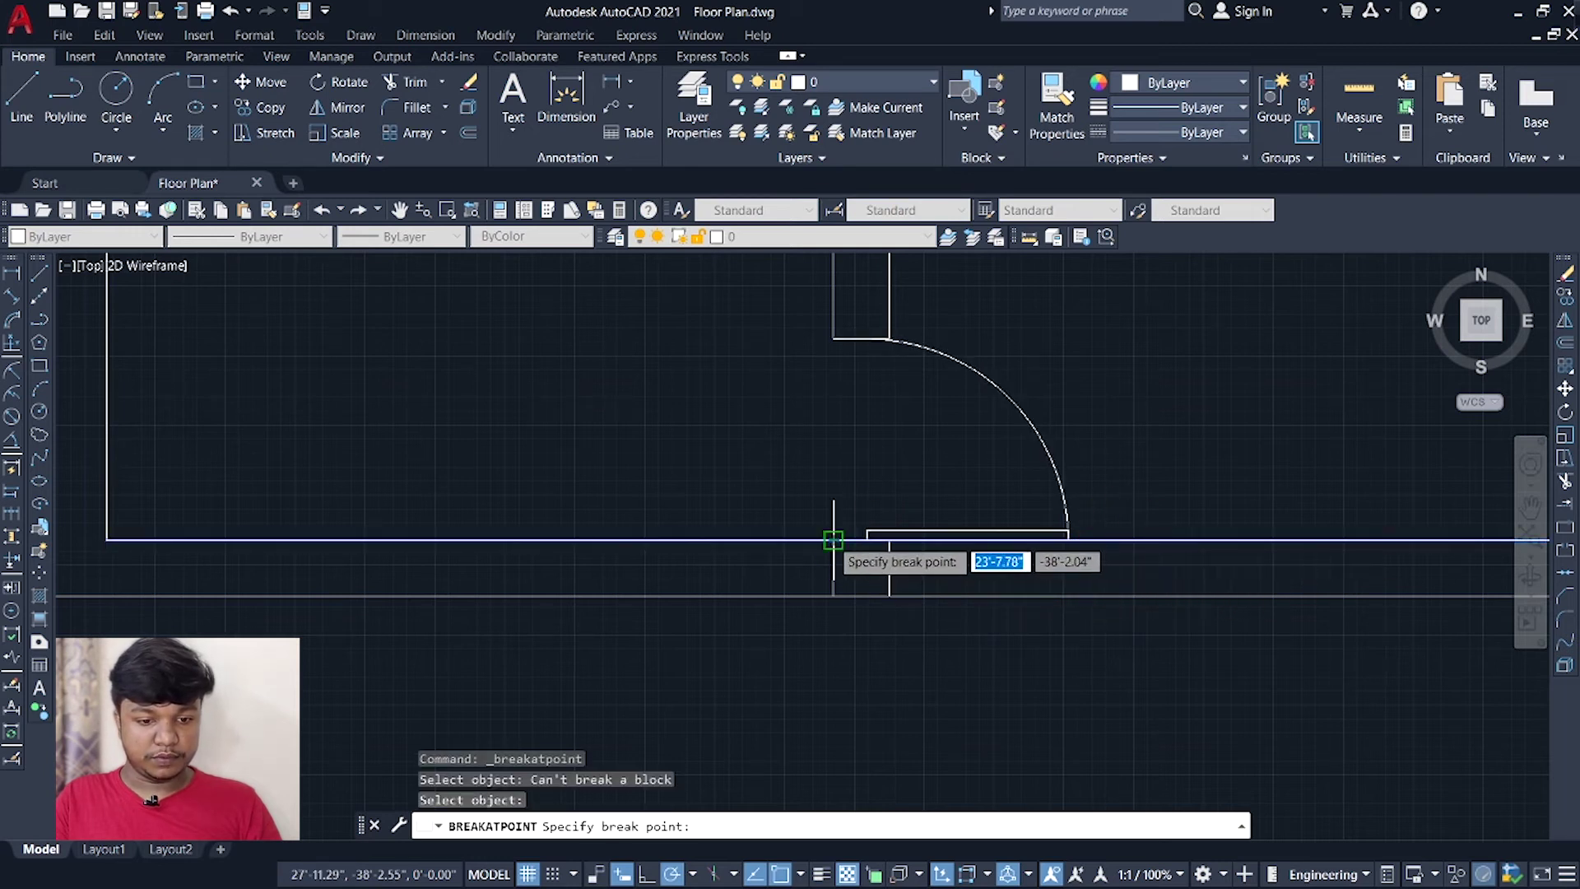
click(832, 539)
key(Escape)
Copy the horizontal 4' window symbol by its middle line into the lower-right room's bottom wall, at the midpoint of the inner line.
scroll(1041, 596, down, 5)
scroll(917, 688, down, 3)
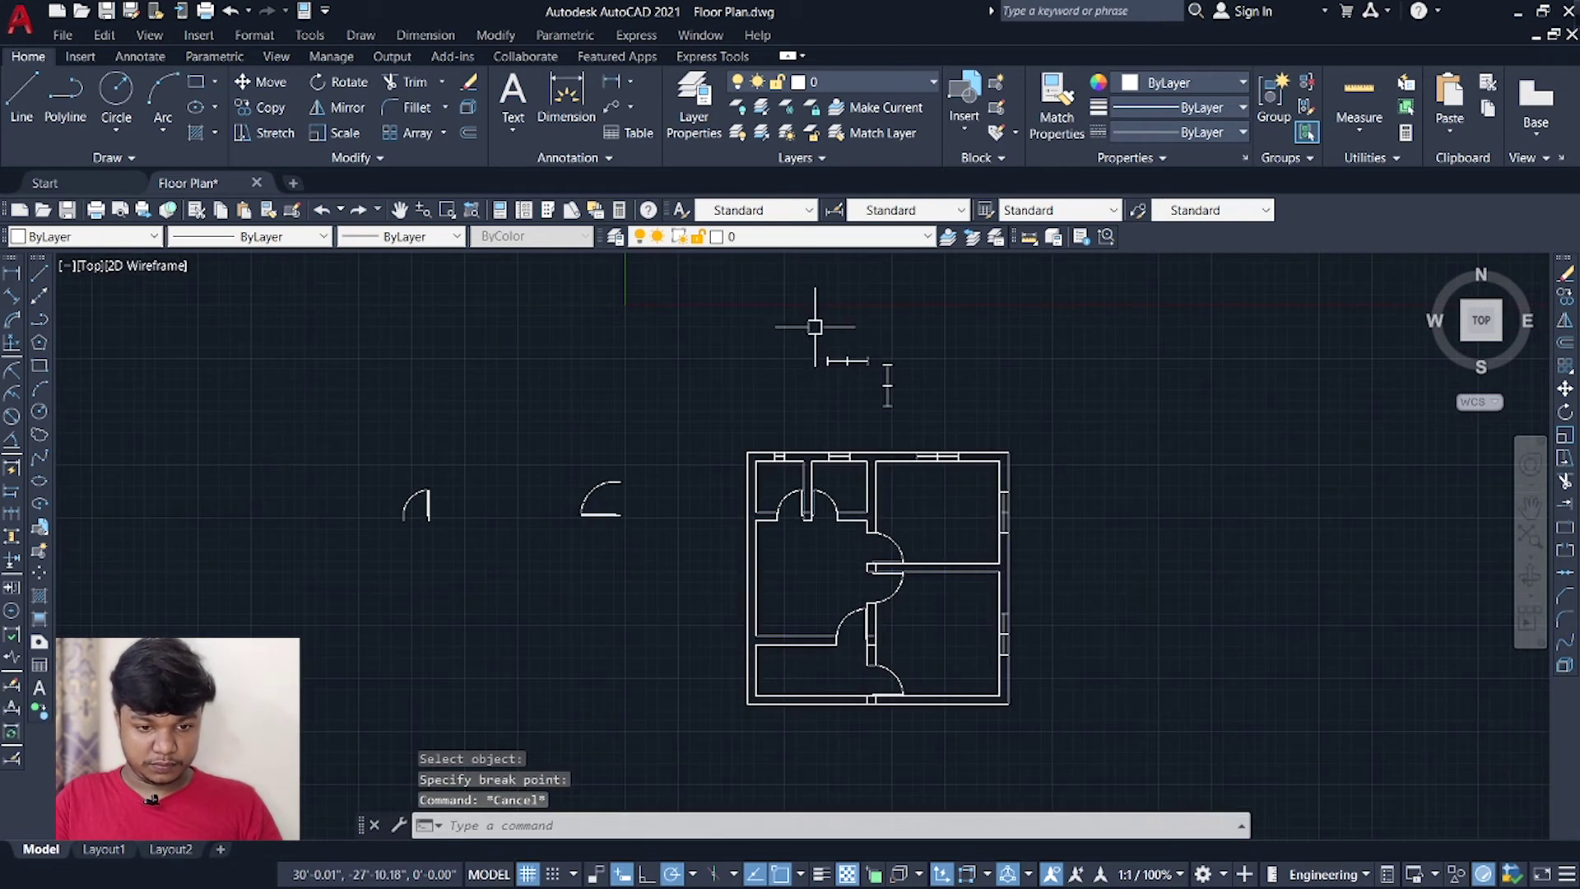
click(815, 327)
click(876, 384)
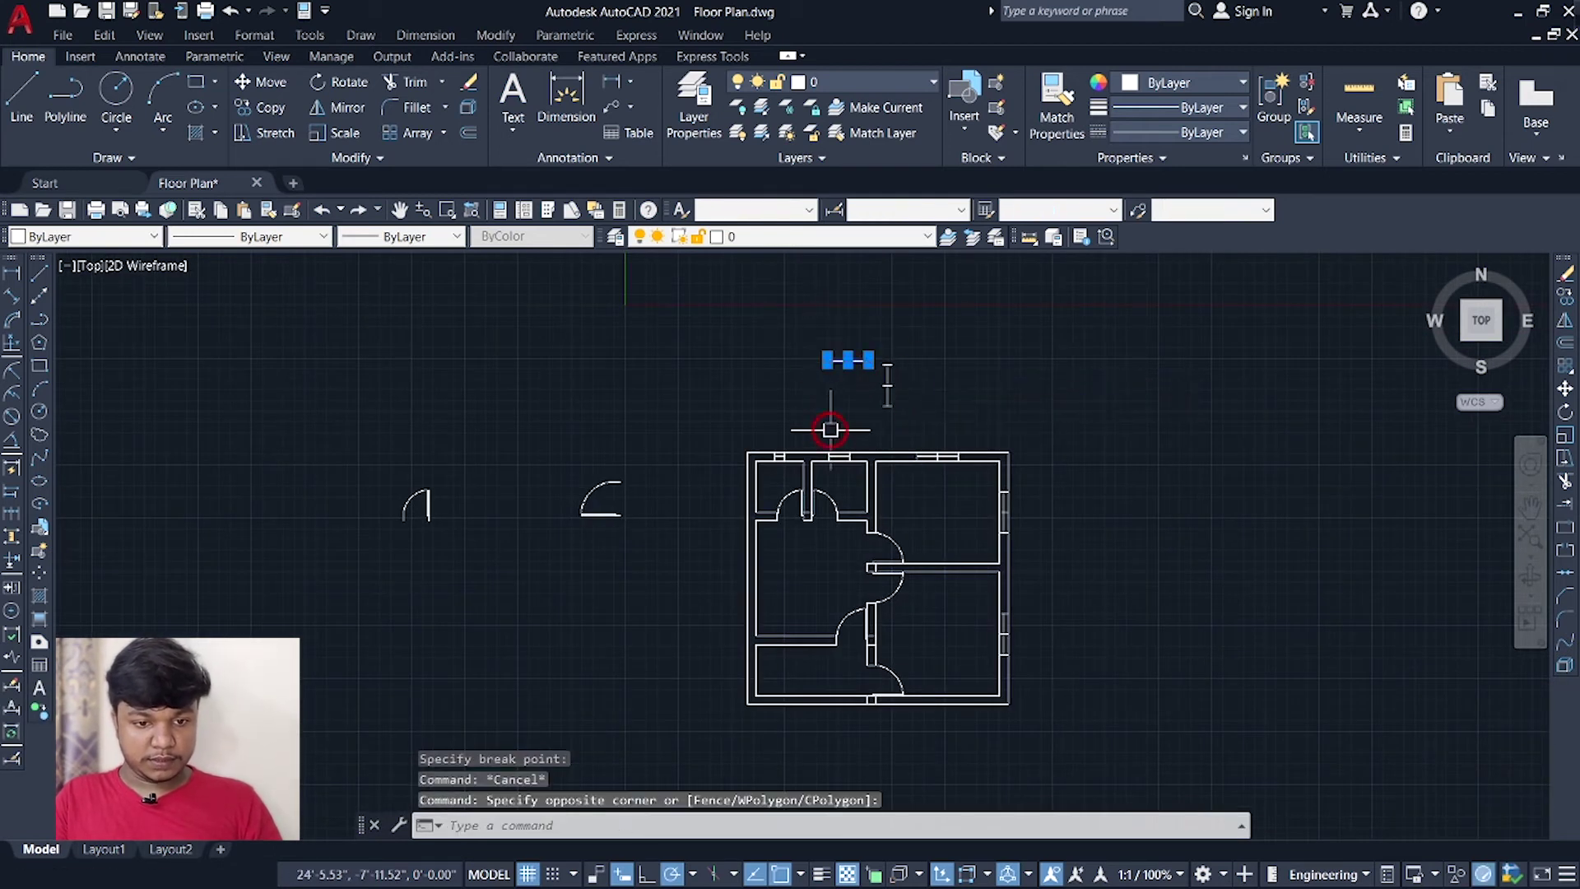
scroll(836, 425, up, 4)
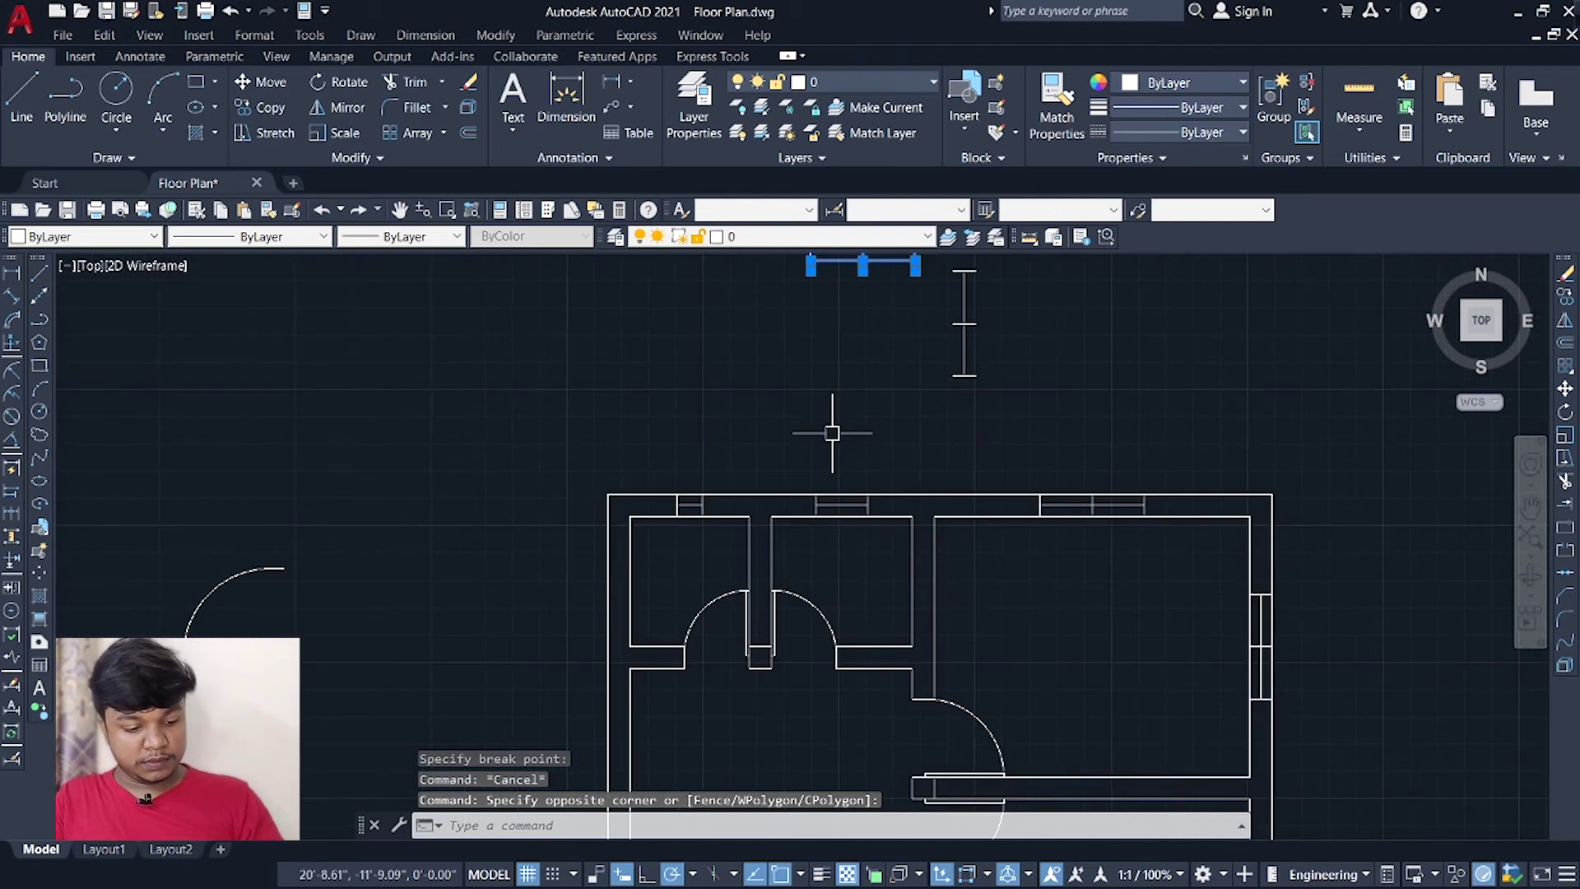
text(co)
key(Return)
scroll(811, 363, up, 2)
middle_drag(811, 363, 816, 634)
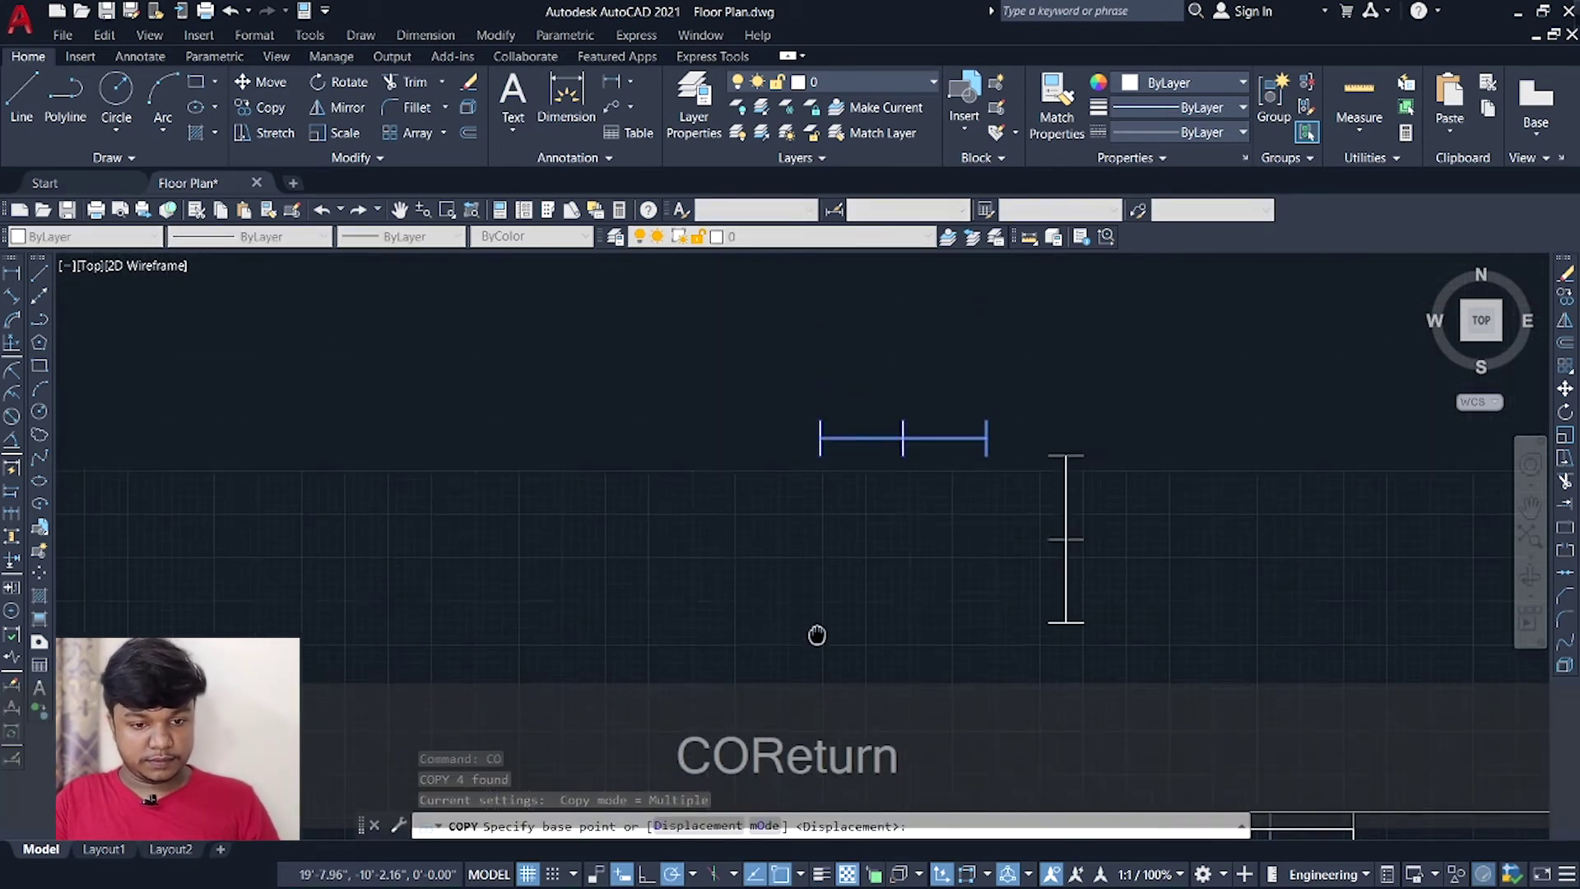
click(903, 437)
scroll(946, 625, down, 4)
middle_drag(1029, 691, 975, 482)
middle_drag(988, 735, 979, 508)
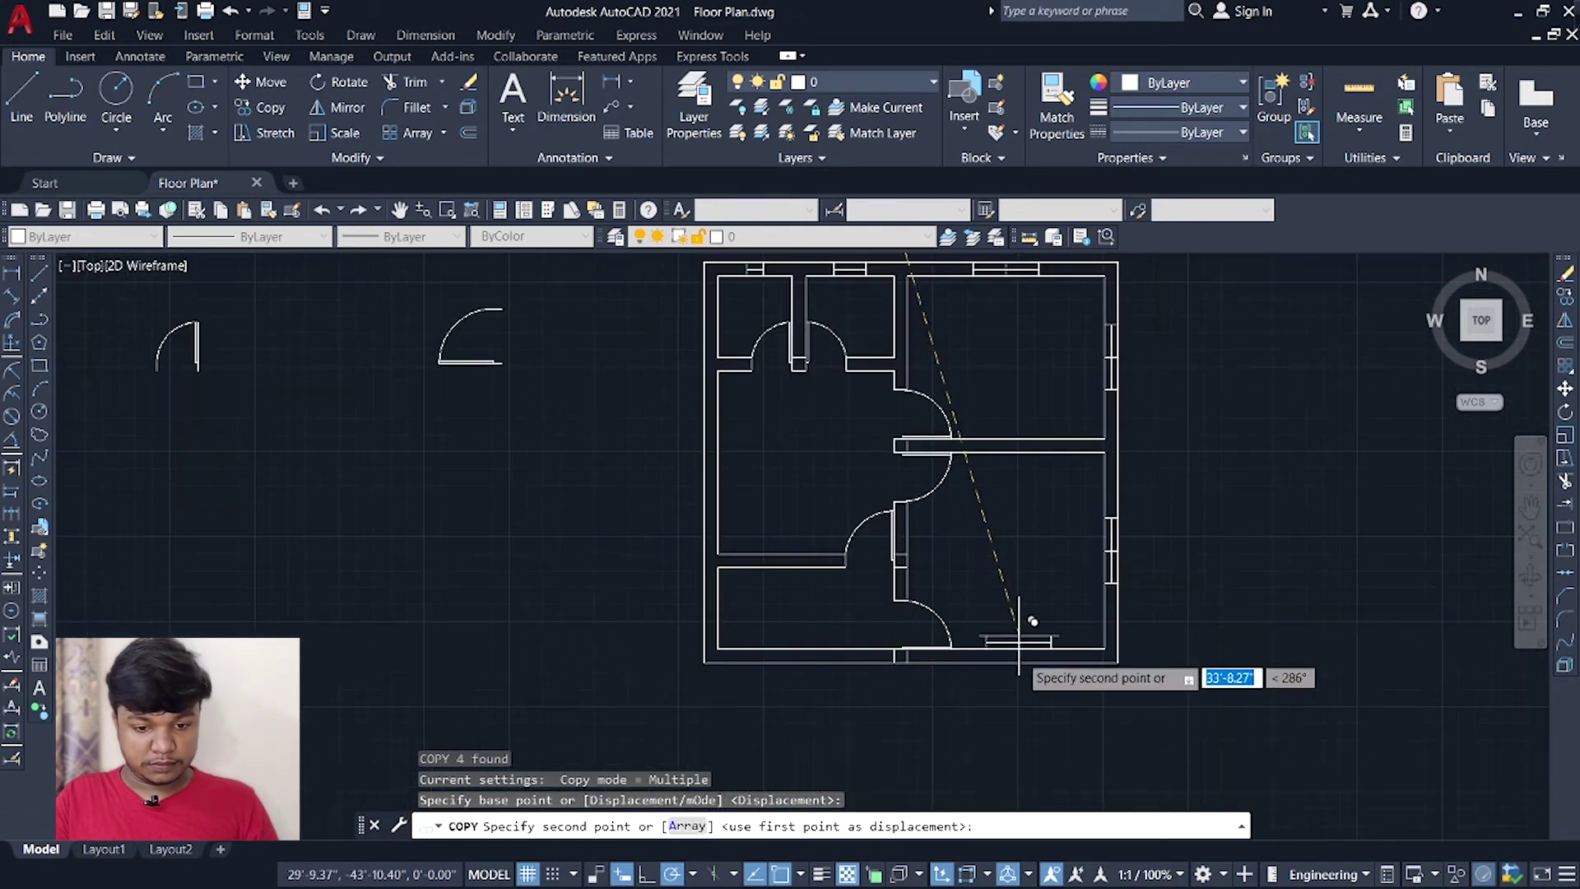
scroll(1019, 636, up, 4)
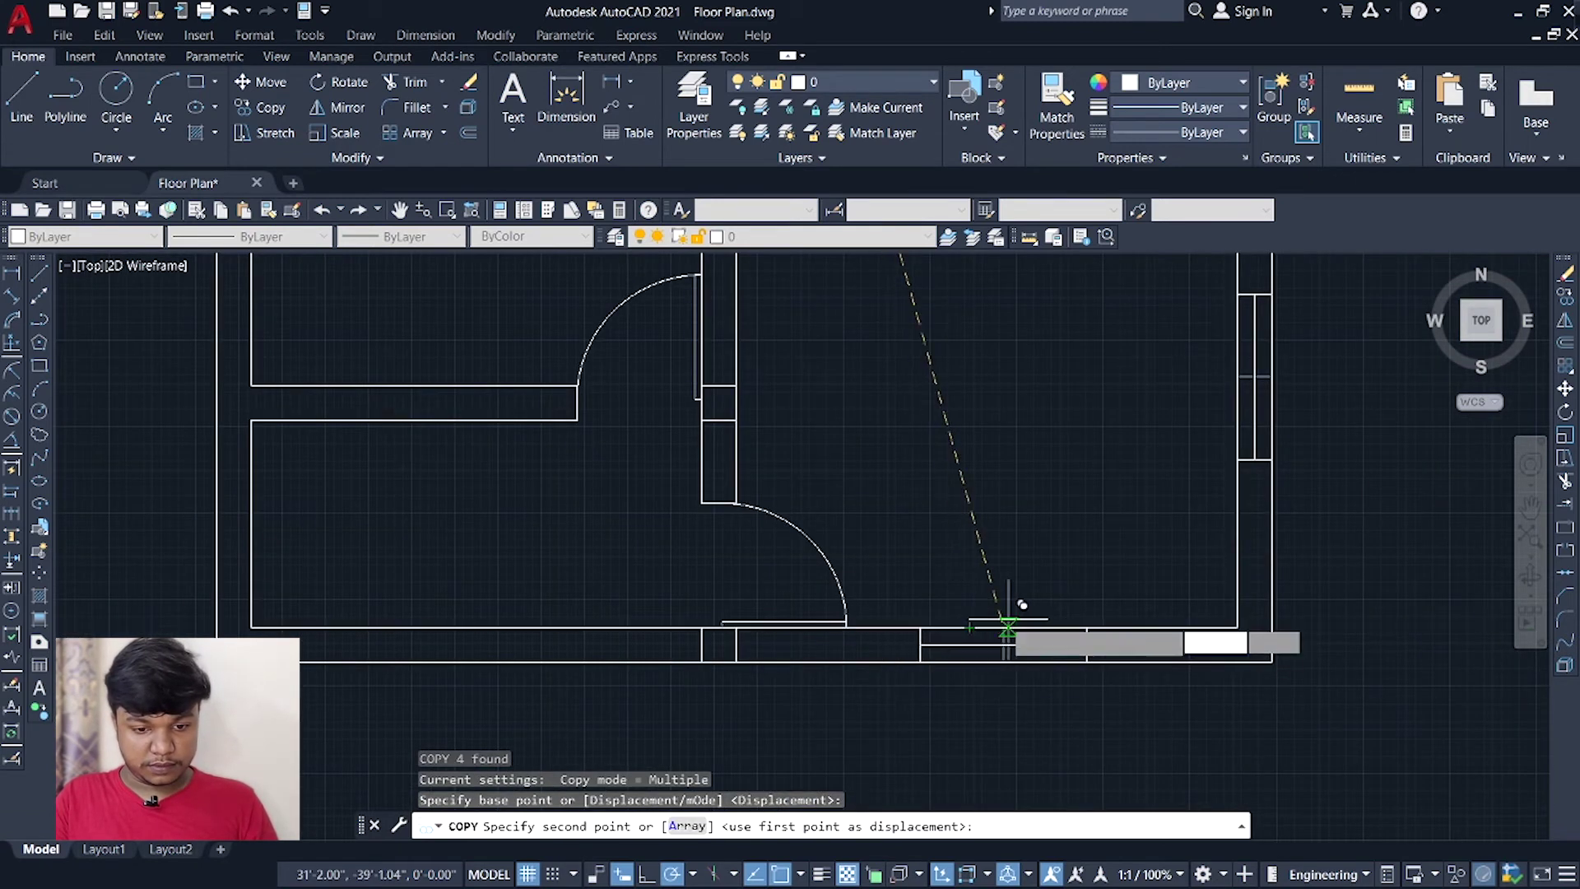
click(973, 618)
Place another copy of the horizontal 4' window in the horizontal wall separating the two left rooms, then end the copying.
middle_drag(876, 667, 1329, 818)
click(910, 694)
middle_drag(962, 410, 1069, 782)
key(Escape)
scroll(1068, 783, down, 5)
click(1071, 377)
text(m)
click(1016, 298)
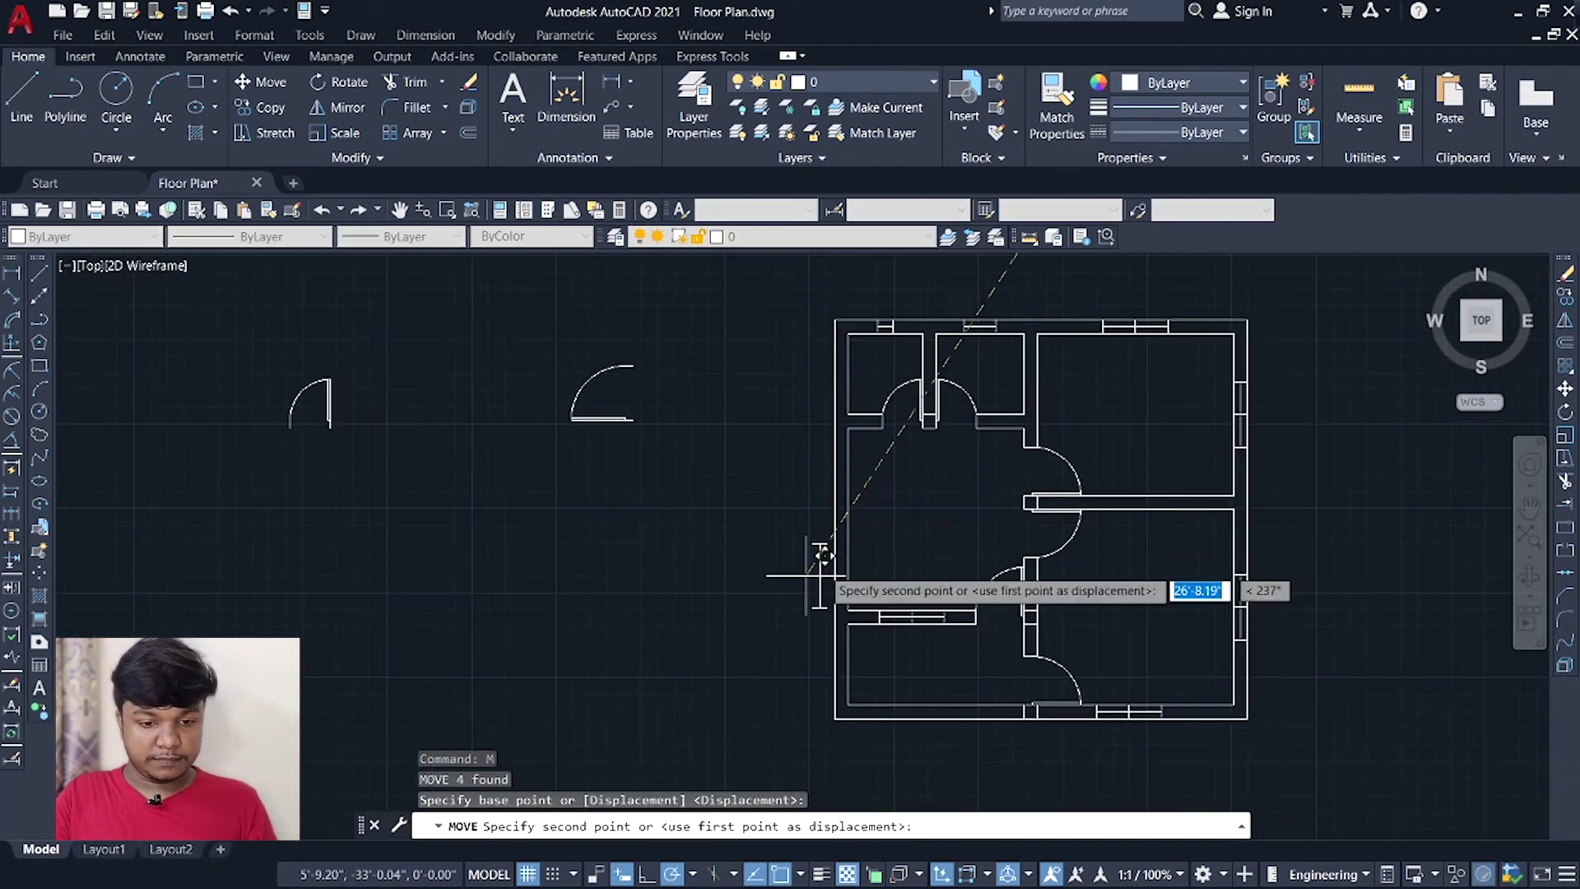
key(ctrl+z)
key(Escape)
Move the vertical 4' window symbol by its middle line into the outer left wall of the large left room.
click(1067, 396)
text(m)
key(Return)
click(1016, 352)
text(m)
key(Return)
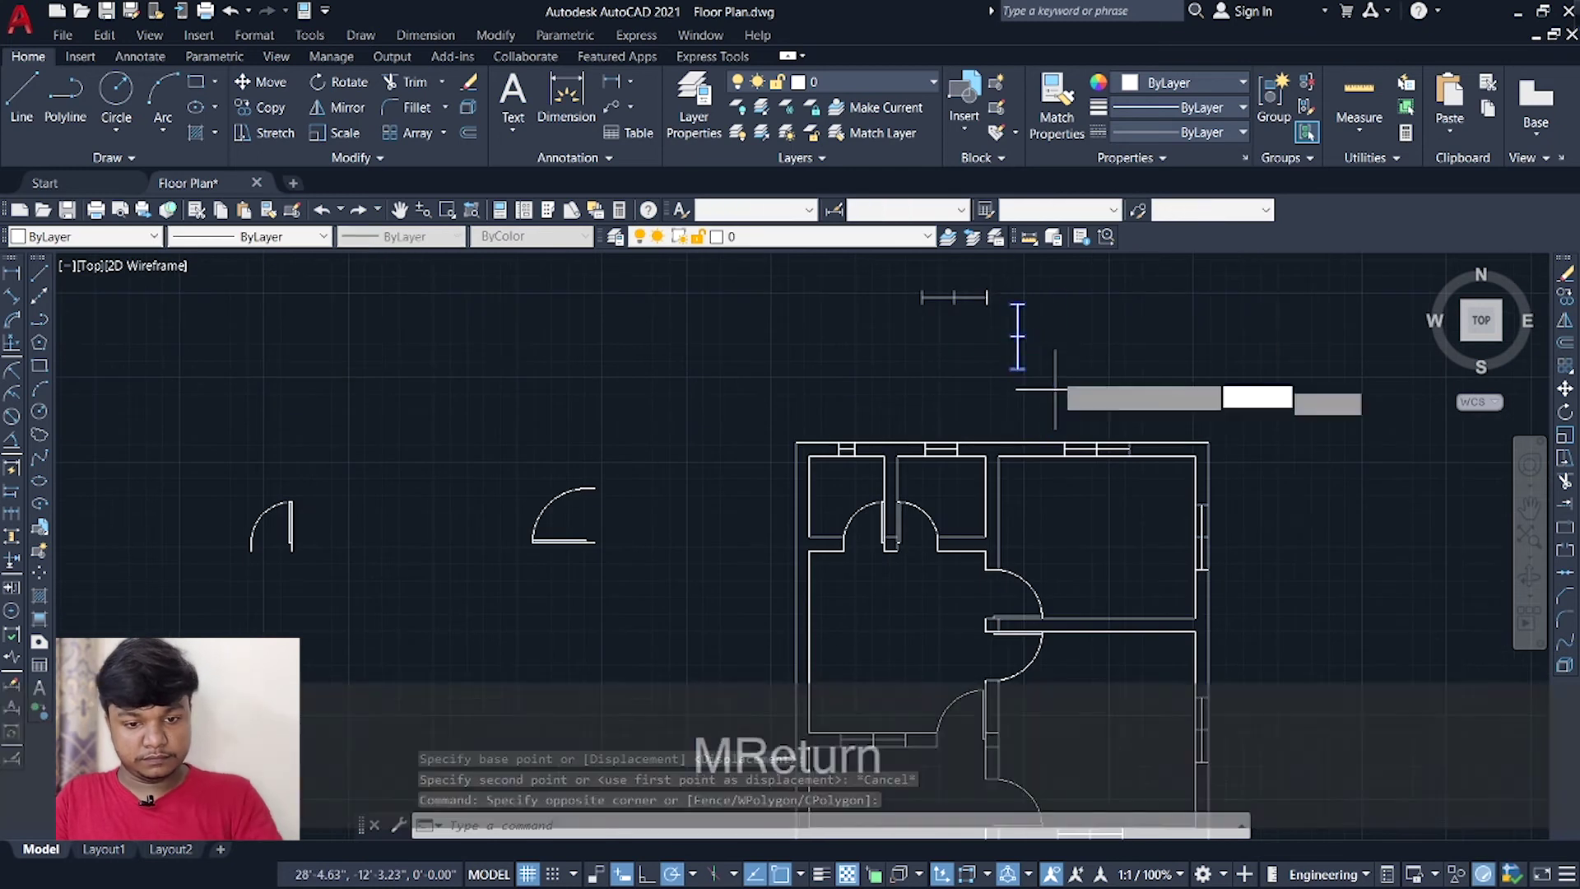
click(1022, 335)
click(935, 501)
Erase the leftover horizontal window symbol above the plan and the two spare door blocks to its left.
scroll(958, 579, down, 5)
middle_drag(980, 466, 870, 491)
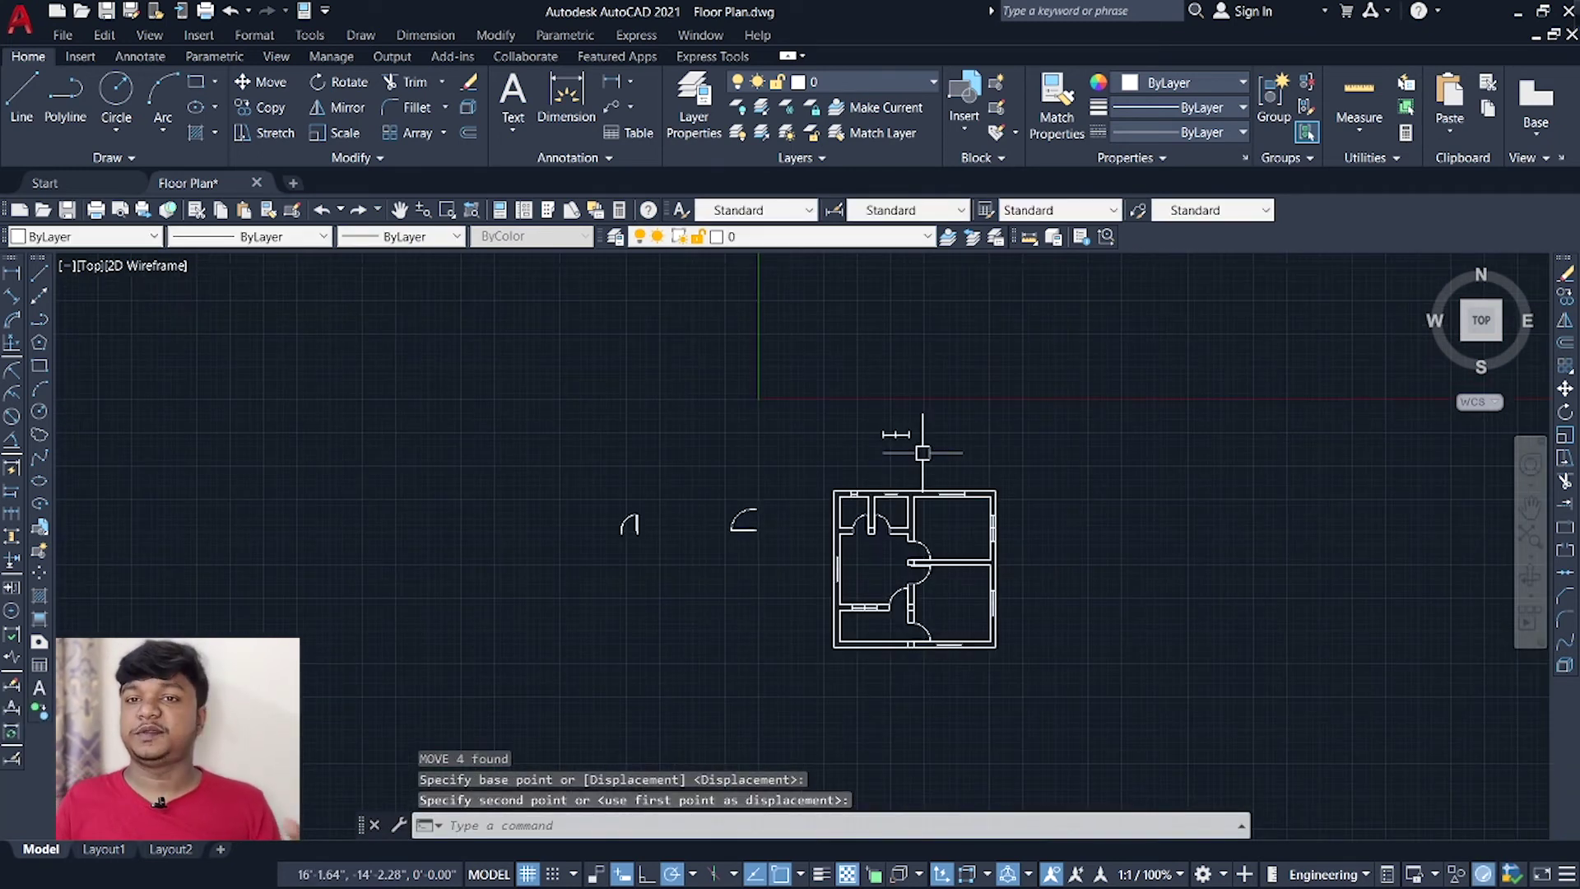
scroll(925, 451, up, 2)
middle_drag(961, 429, 998, 362)
click(882, 327)
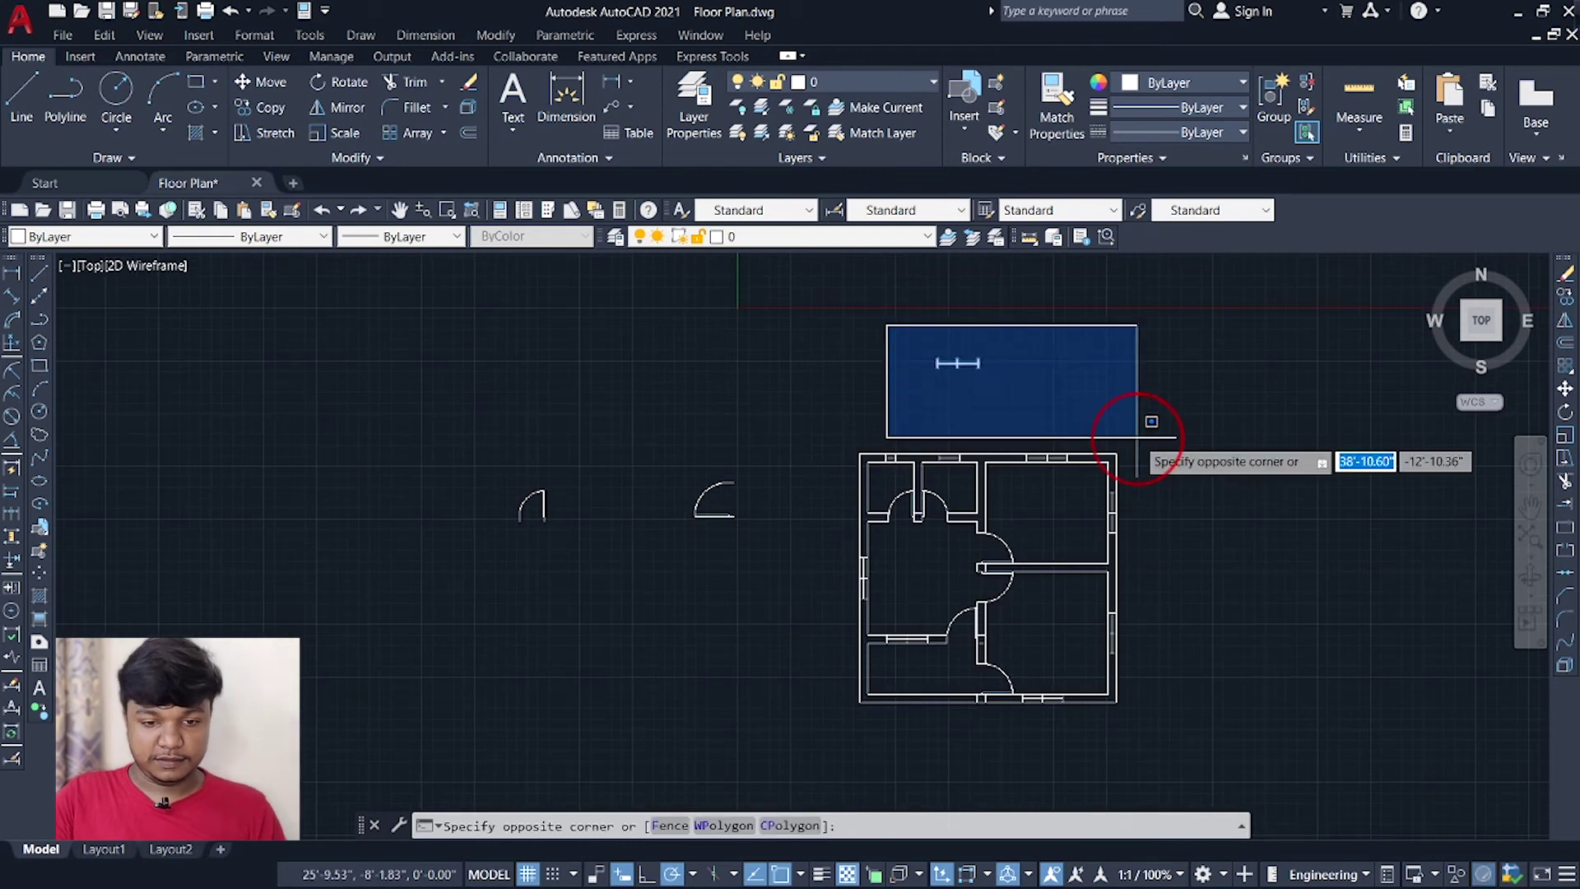
click(1140, 434)
key(Delete)
click(418, 483)
click(759, 628)
click(747, 593)
click(665, 393)
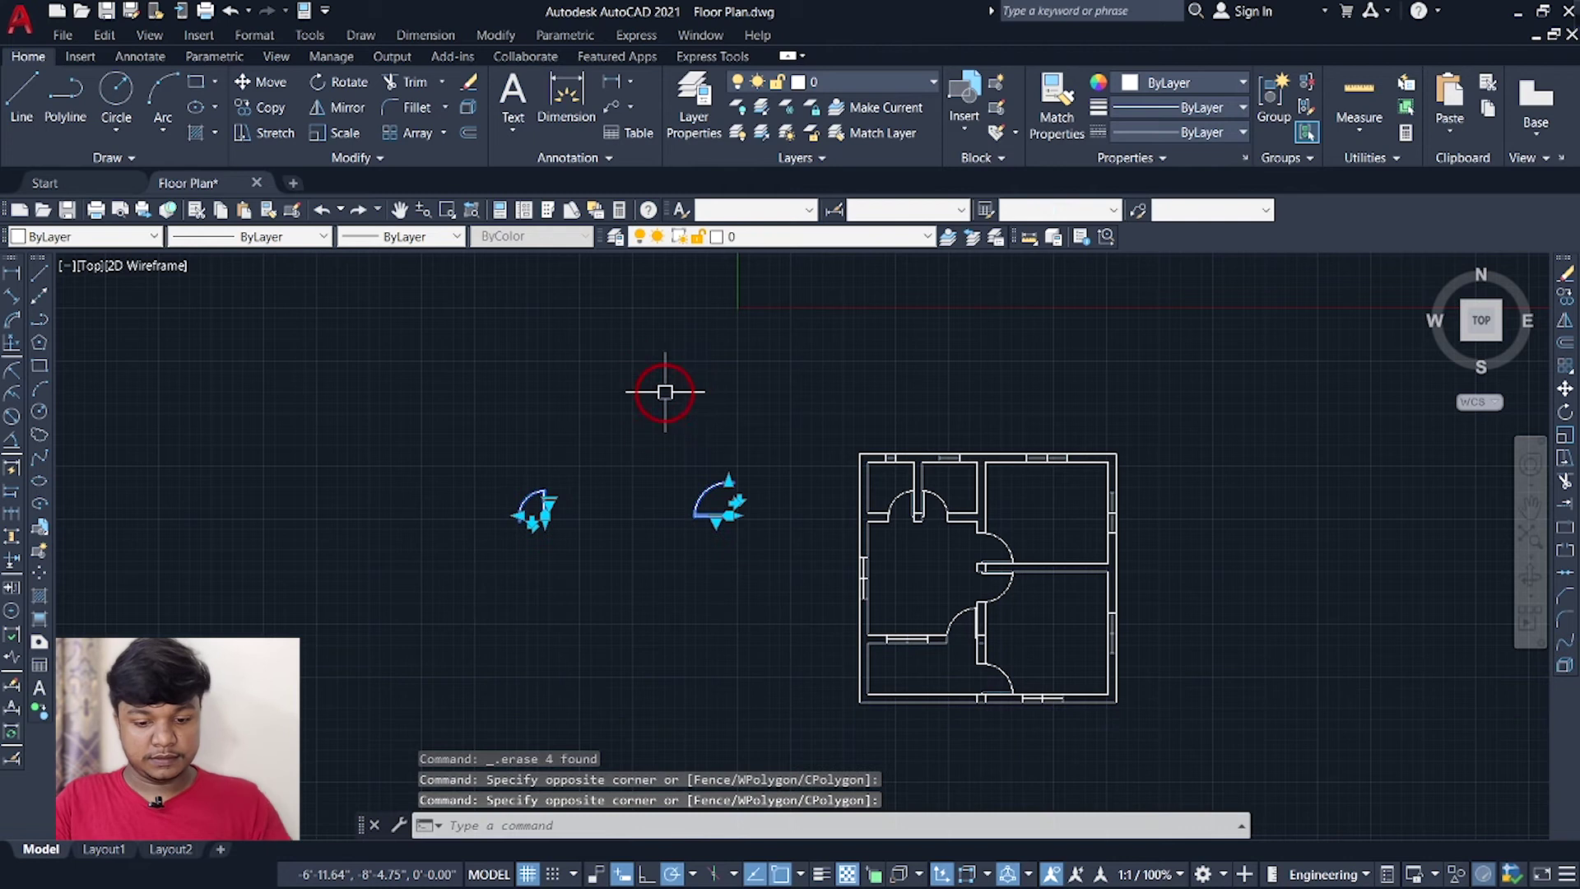
key(Delete)
Erase the middle divider lines from all the 4' windows placed in the walls.
middle_drag(835, 521, 698, 518)
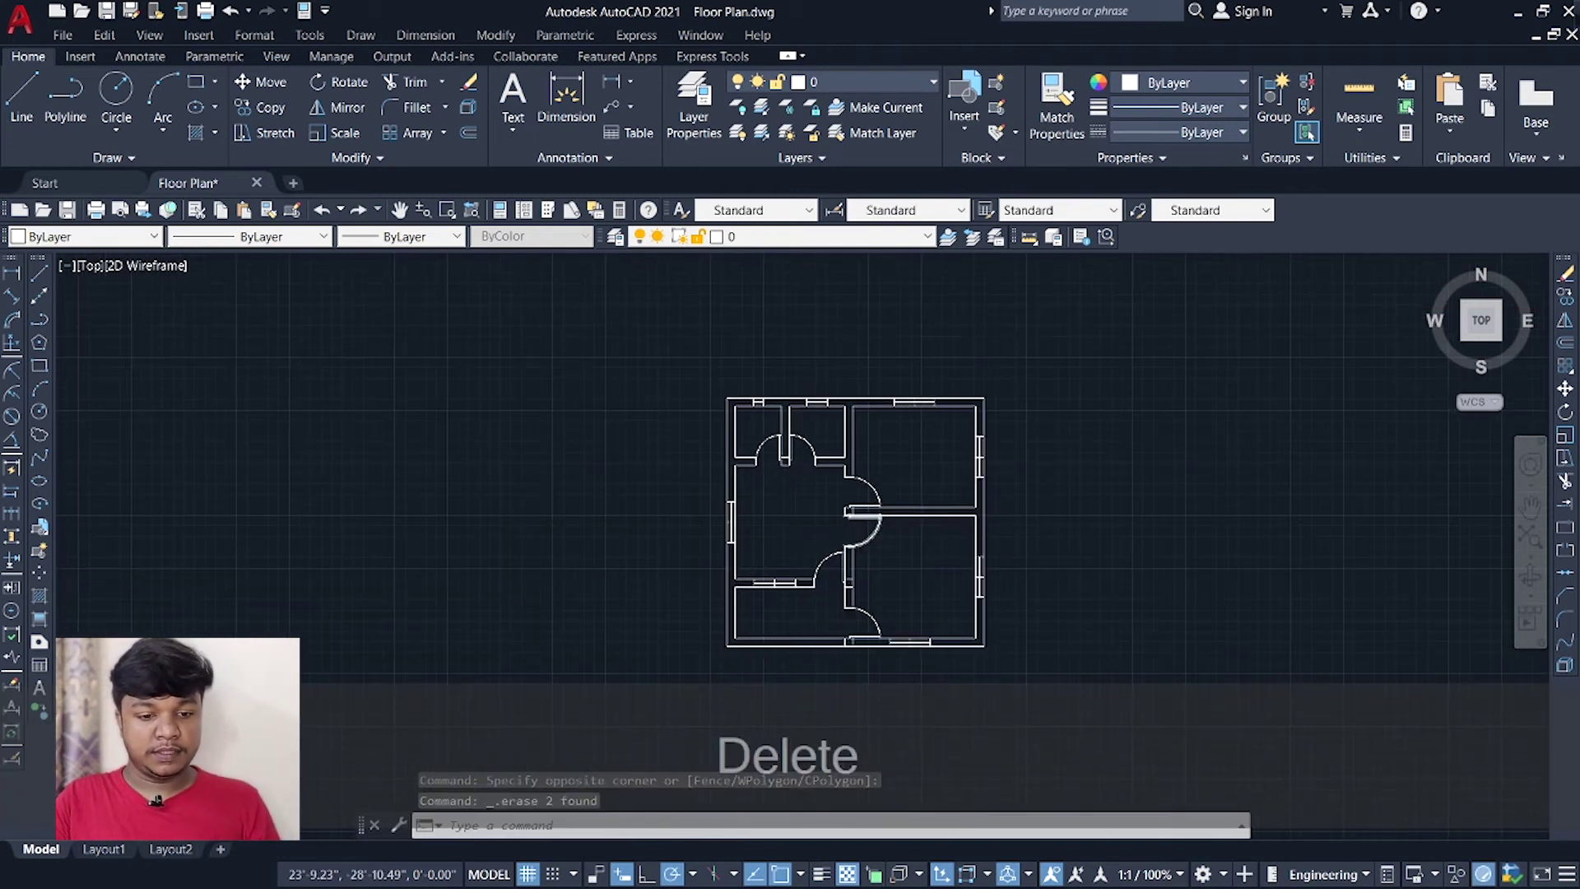
scroll(792, 452, up, 4)
middle_drag(965, 599, 874, 573)
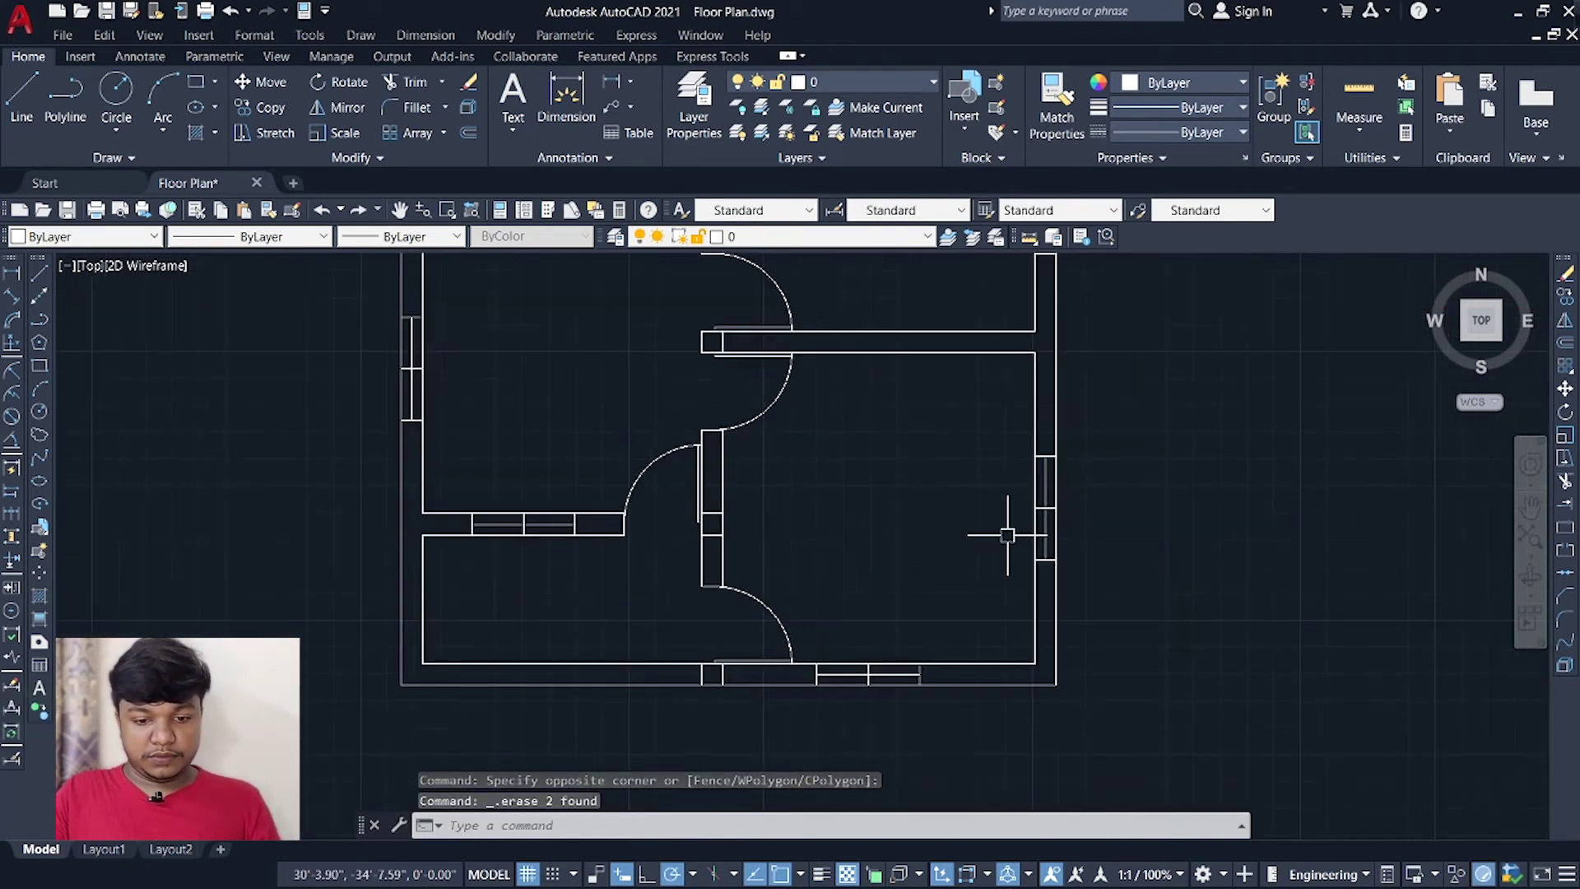
click(1045, 509)
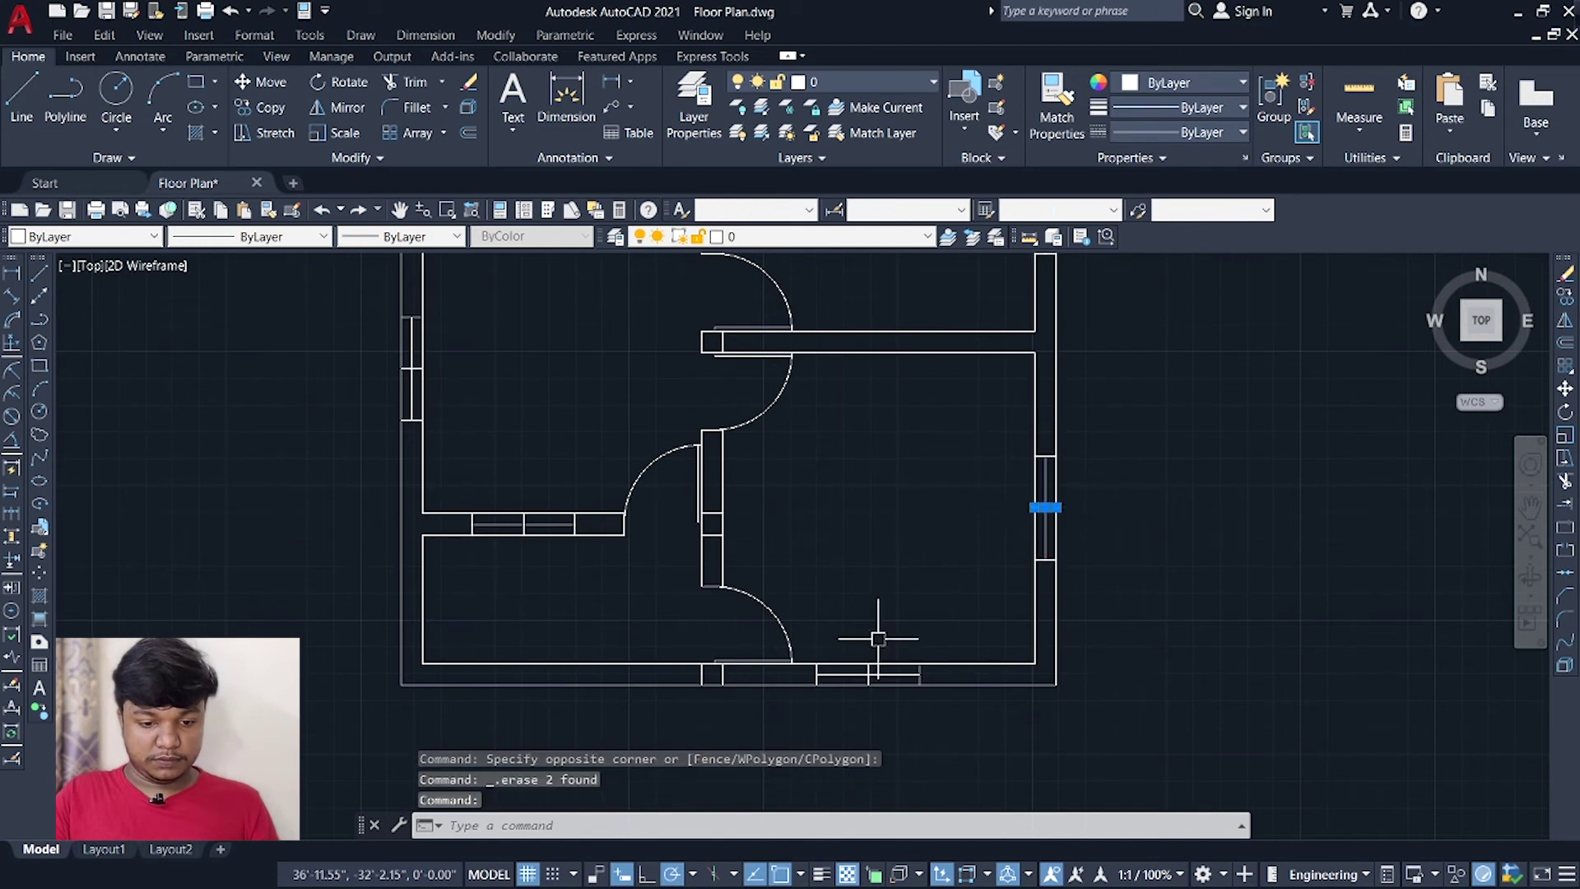
click(870, 676)
middle_drag(913, 411, 880, 617)
click(1013, 407)
middle_drag(921, 450, 1027, 630)
click(952, 452)
middle_drag(658, 617, 788, 376)
scroll(613, 523, down, 5)
key(Delete)
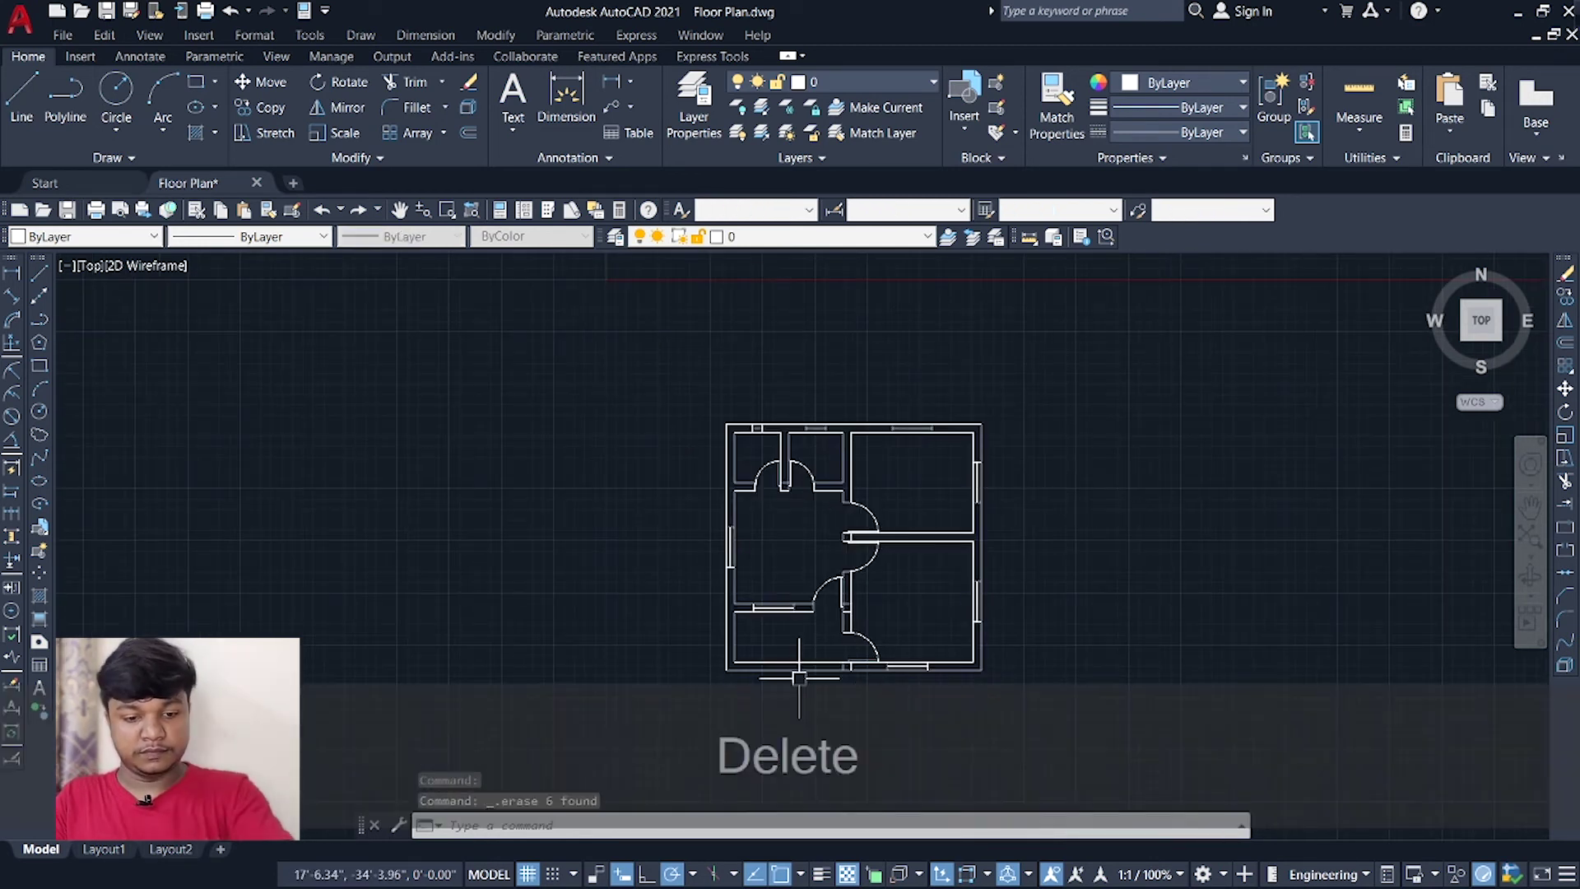
Trim the leftover lines crossing the wall ends between the two right rooms and between the two small upper rooms.
scroll(926, 618, up, 4)
middle_drag(918, 539, 876, 667)
text(tr)
key(Return)
scroll(790, 514, up, 4)
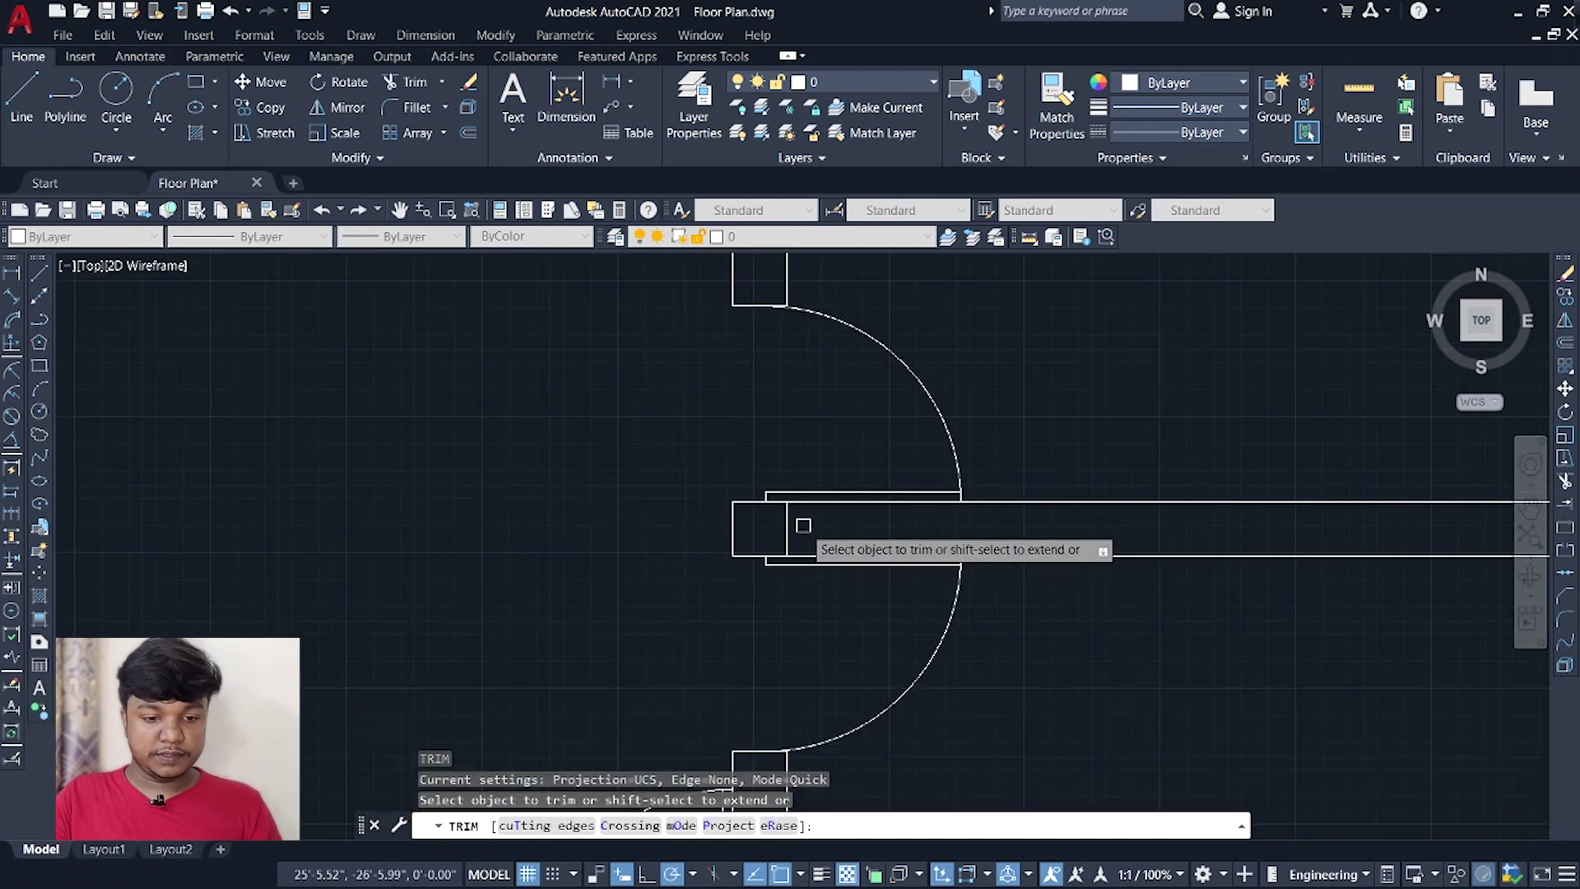
click(791, 527)
middle_drag(656, 512, 833, 775)
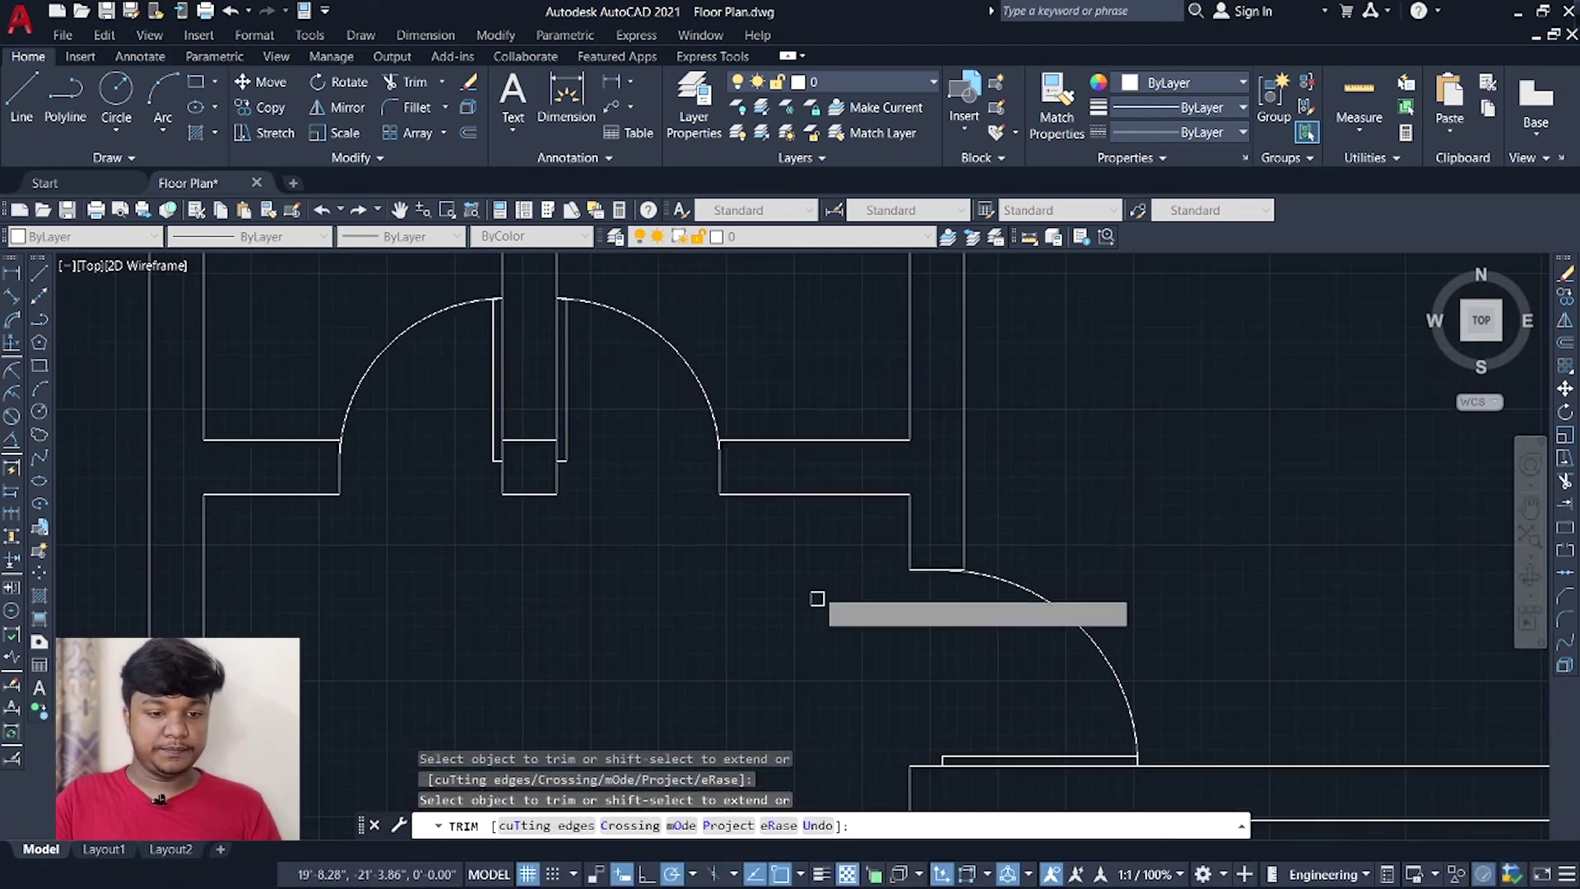
click(537, 442)
scroll(549, 506, down, 4)
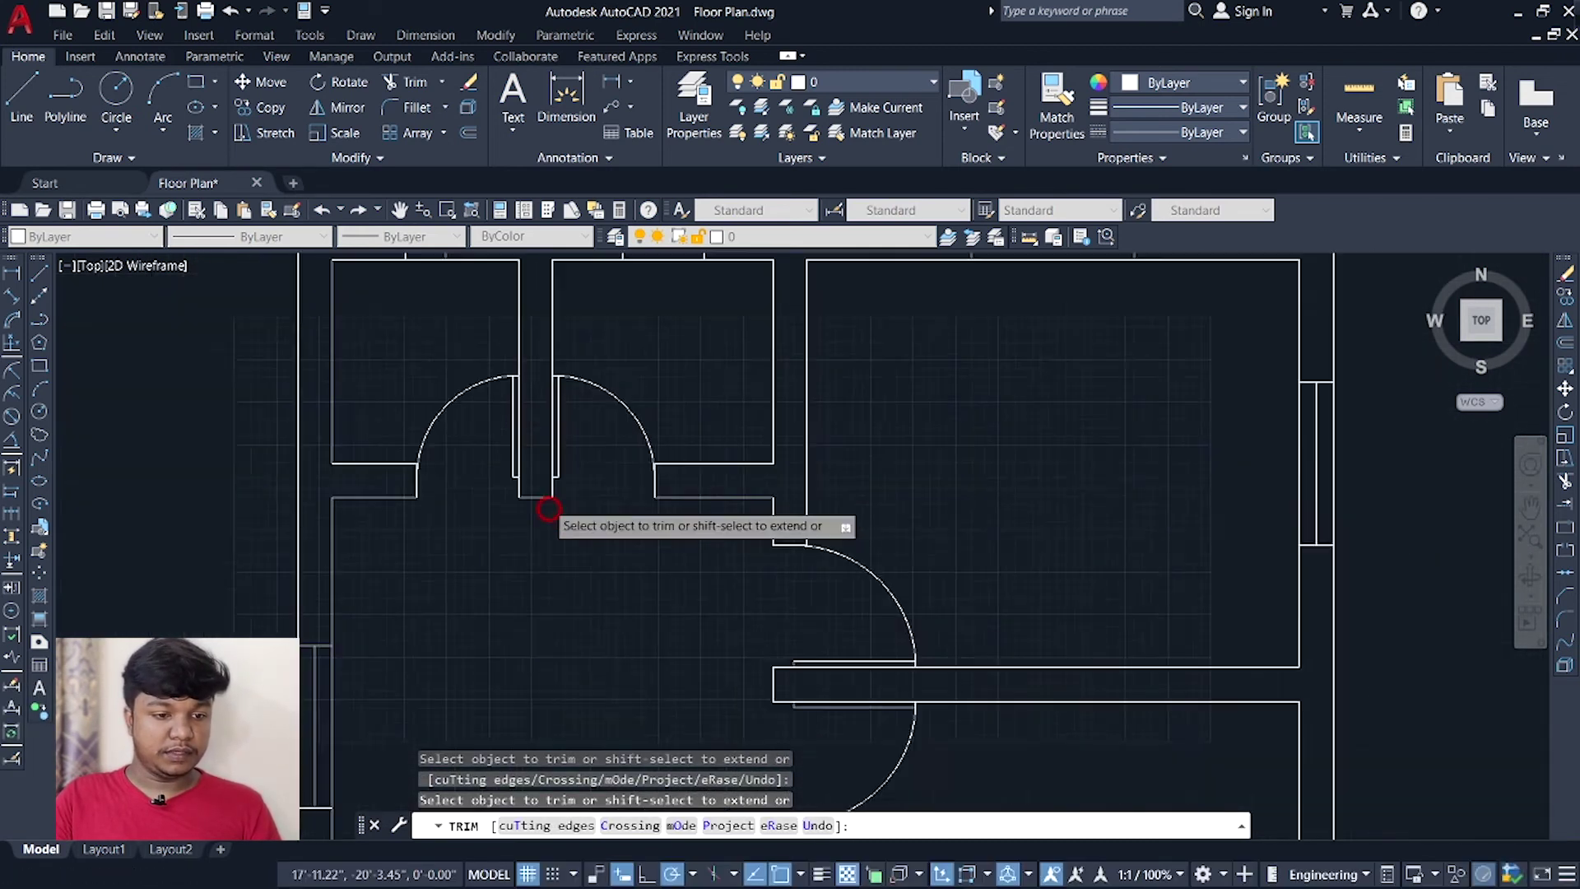
Trim the leftover lines crossing the lower central vertical wall and the bottom wall beneath it.
middle_drag(572, 518, 779, 349)
scroll(939, 638, up, 4)
drag(803, 682, 805, 586)
scroll(806, 581, down, 4)
scroll(816, 749, up, 4)
scroll(815, 750, down, 6)
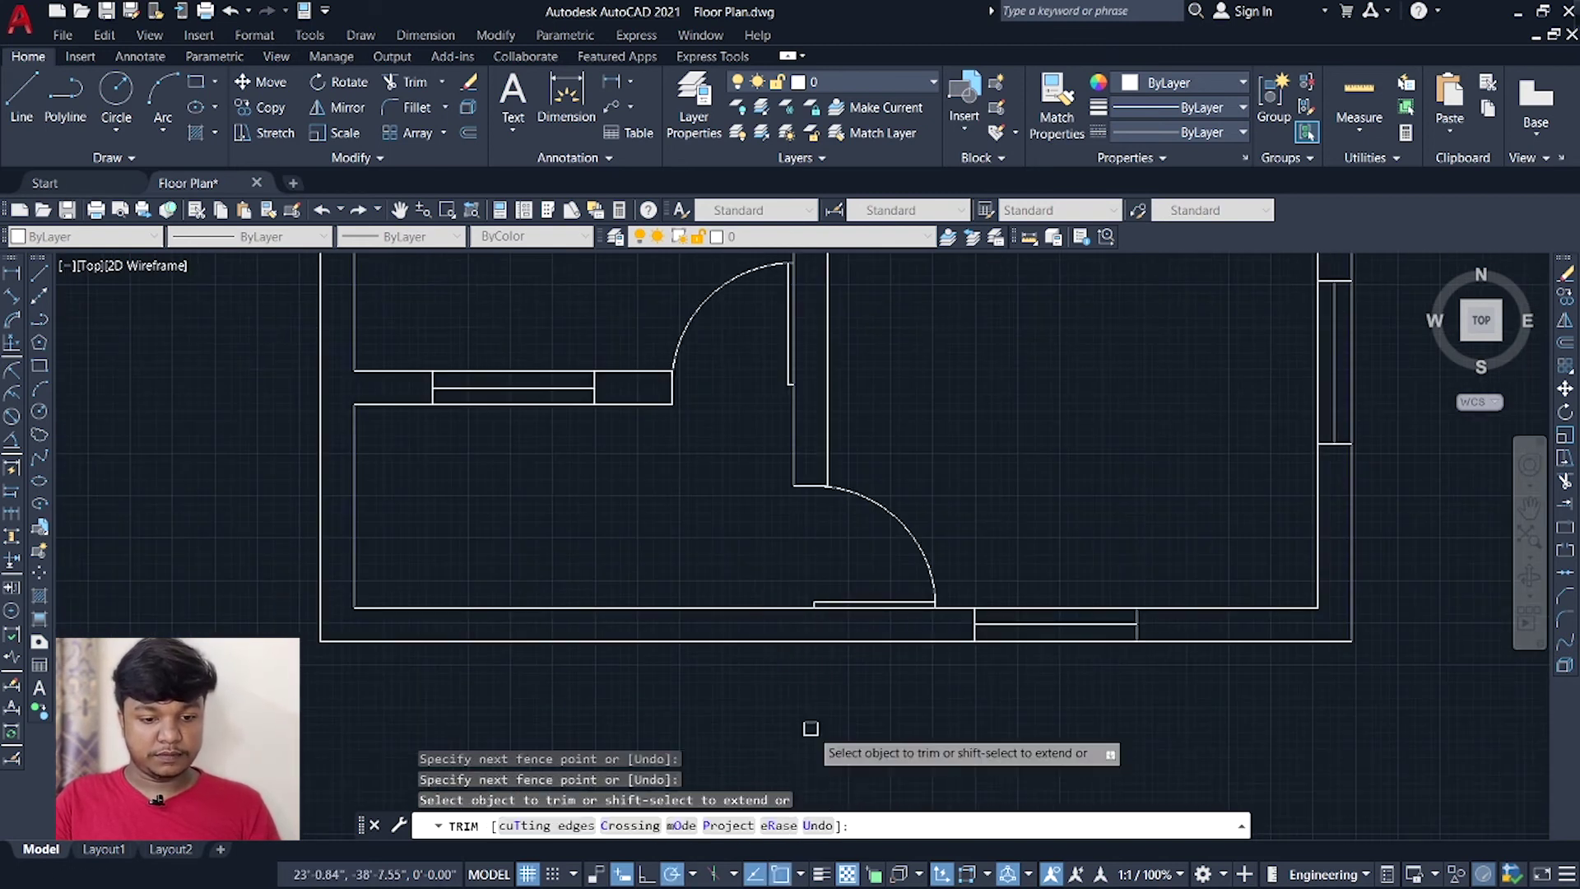
middle_drag(988, 638, 977, 626)
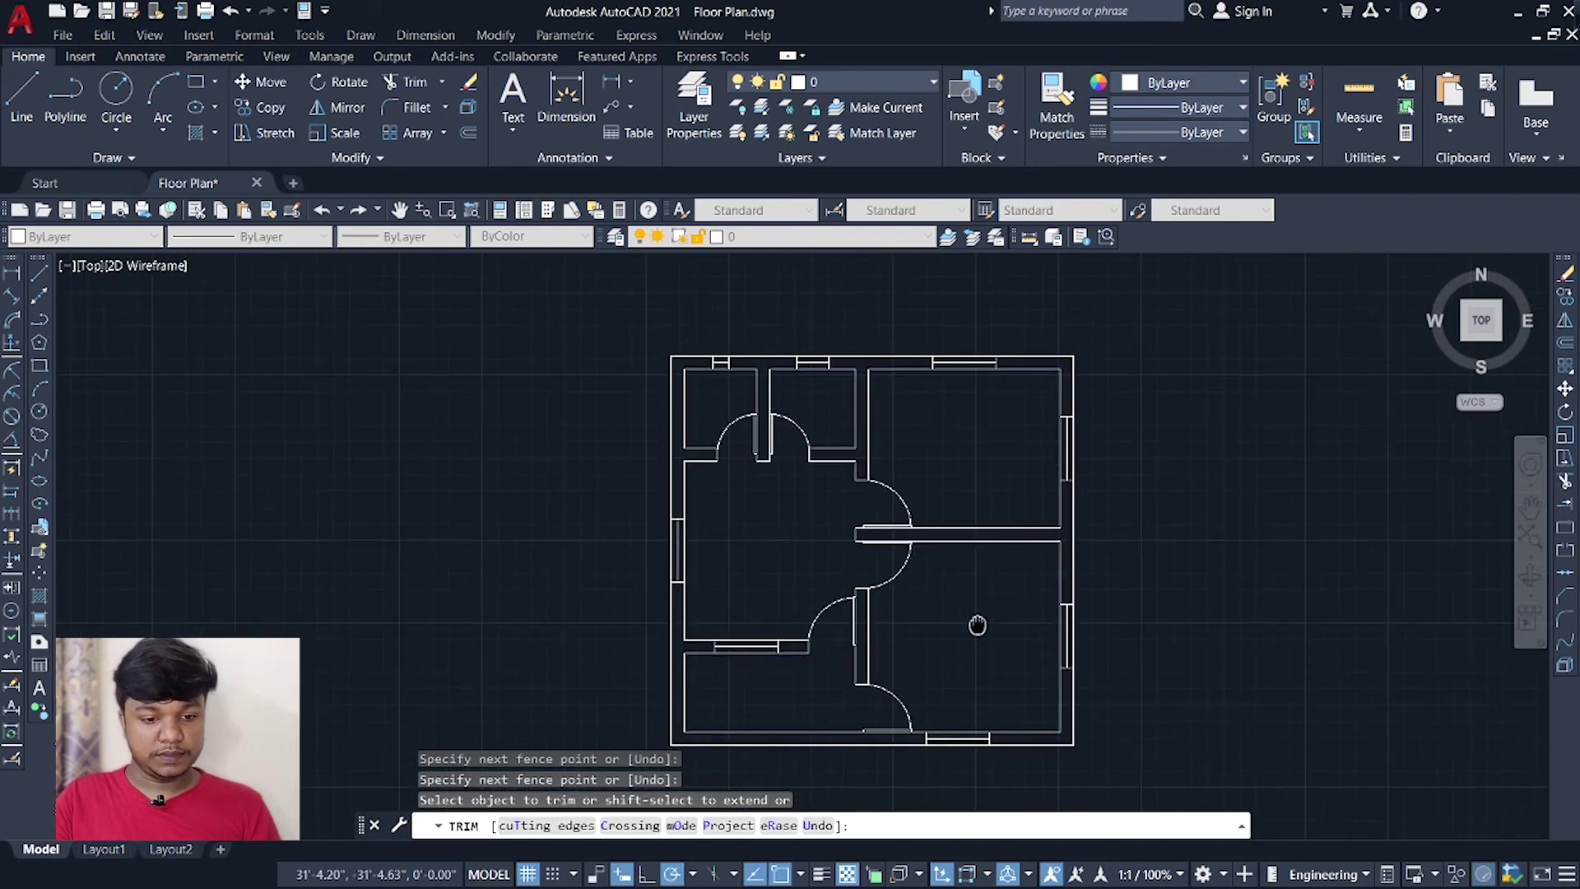
scroll(976, 624, down, 2)
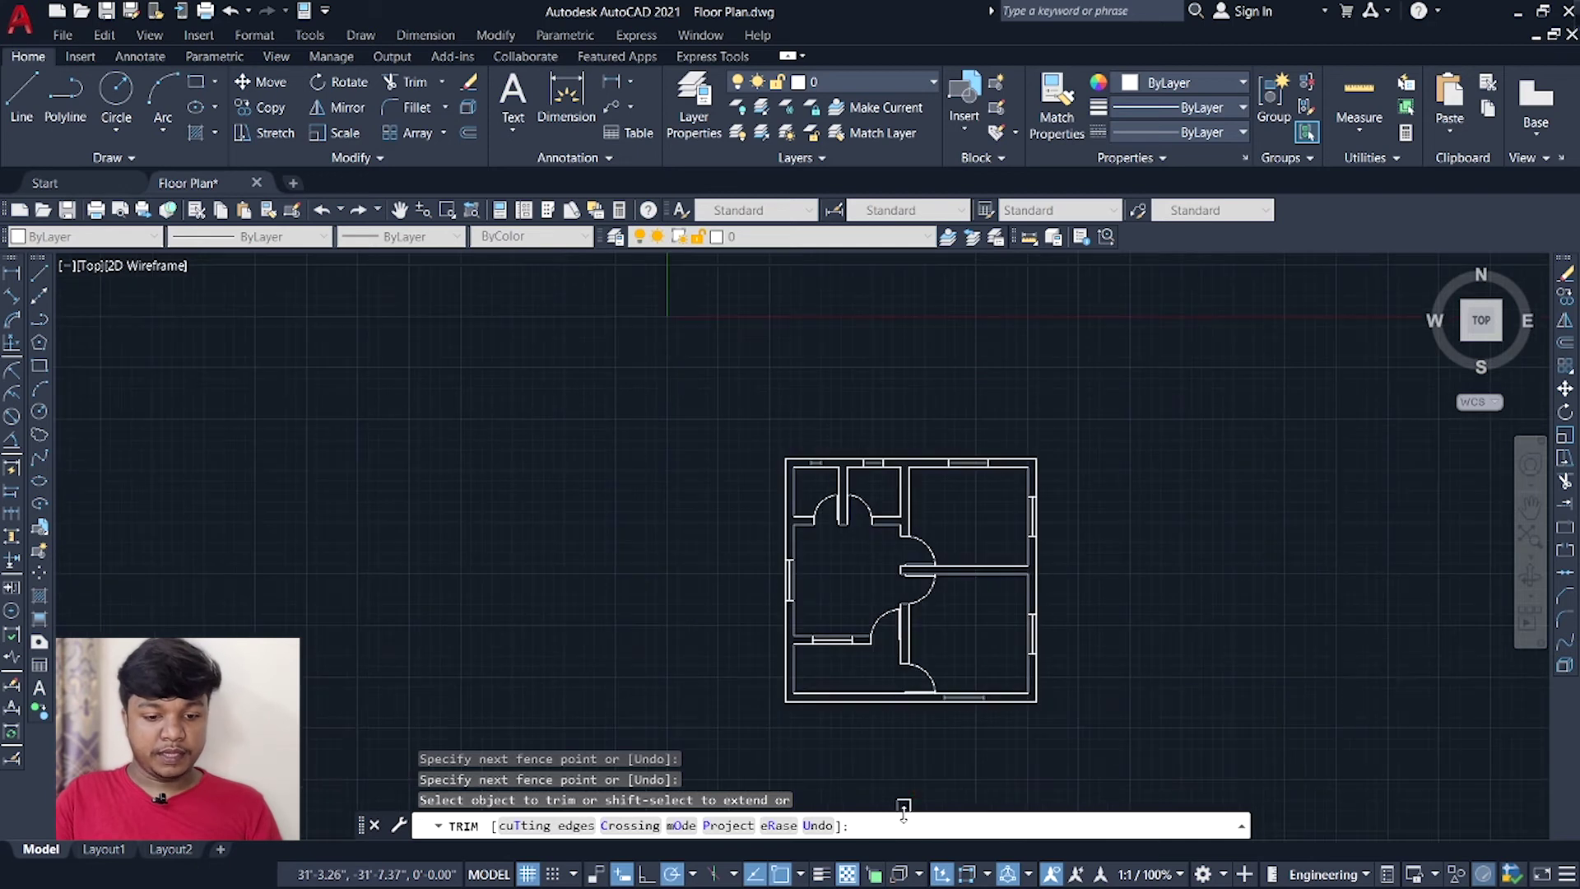
scroll(881, 744, up, 2)
middle_drag(881, 744, 951, 694)
key(Escape)
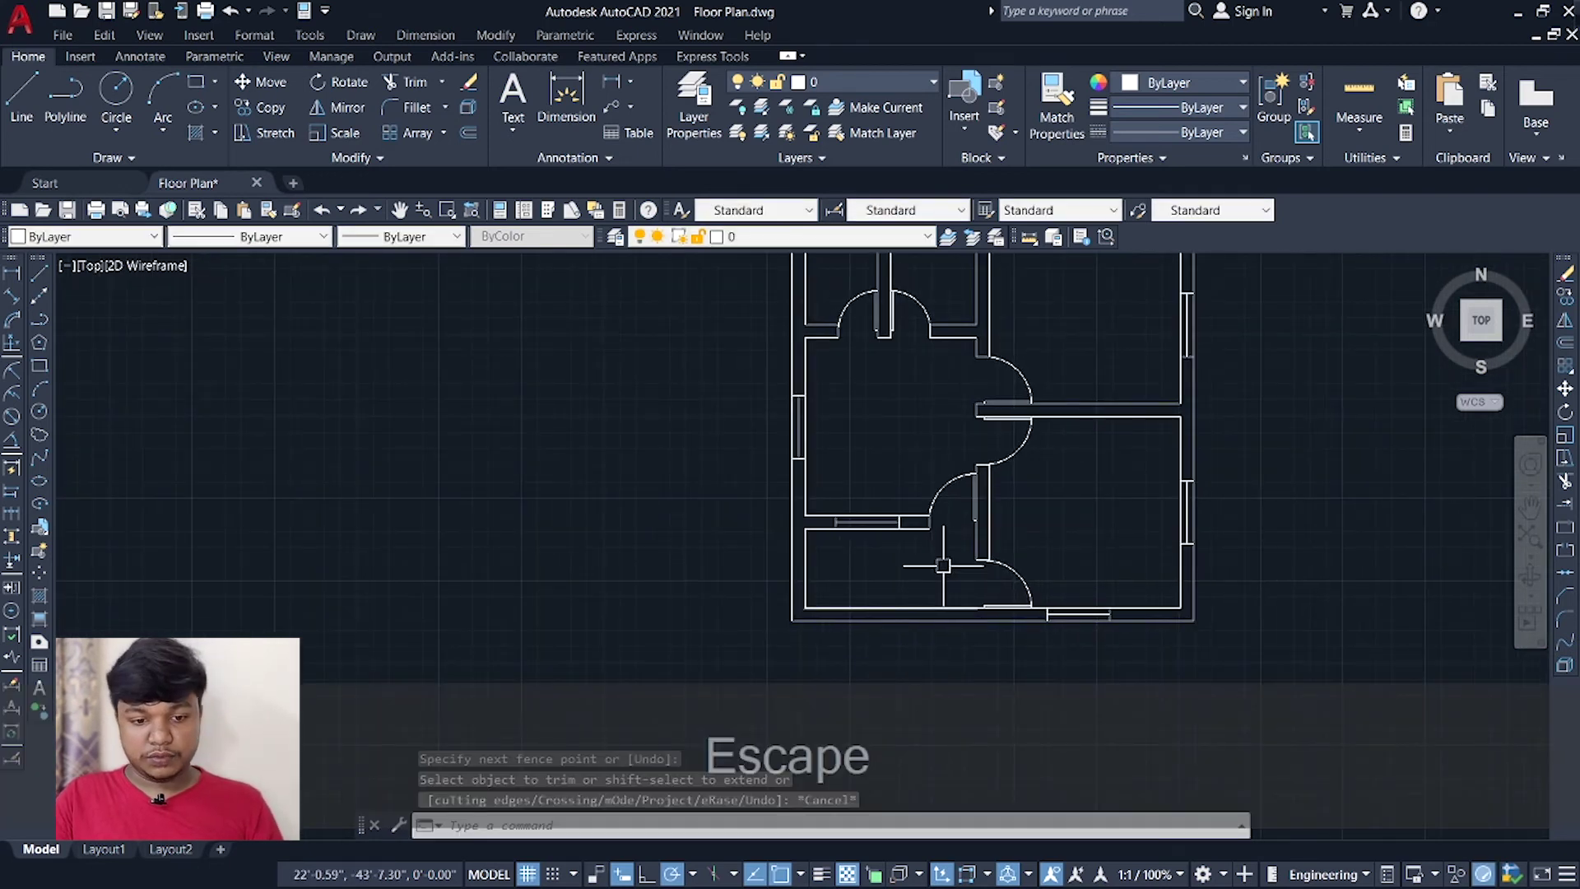
Erase the inner bottom wall line of the lower-left room and close the exposed wall end below the door with a 10" line.
click(951, 608)
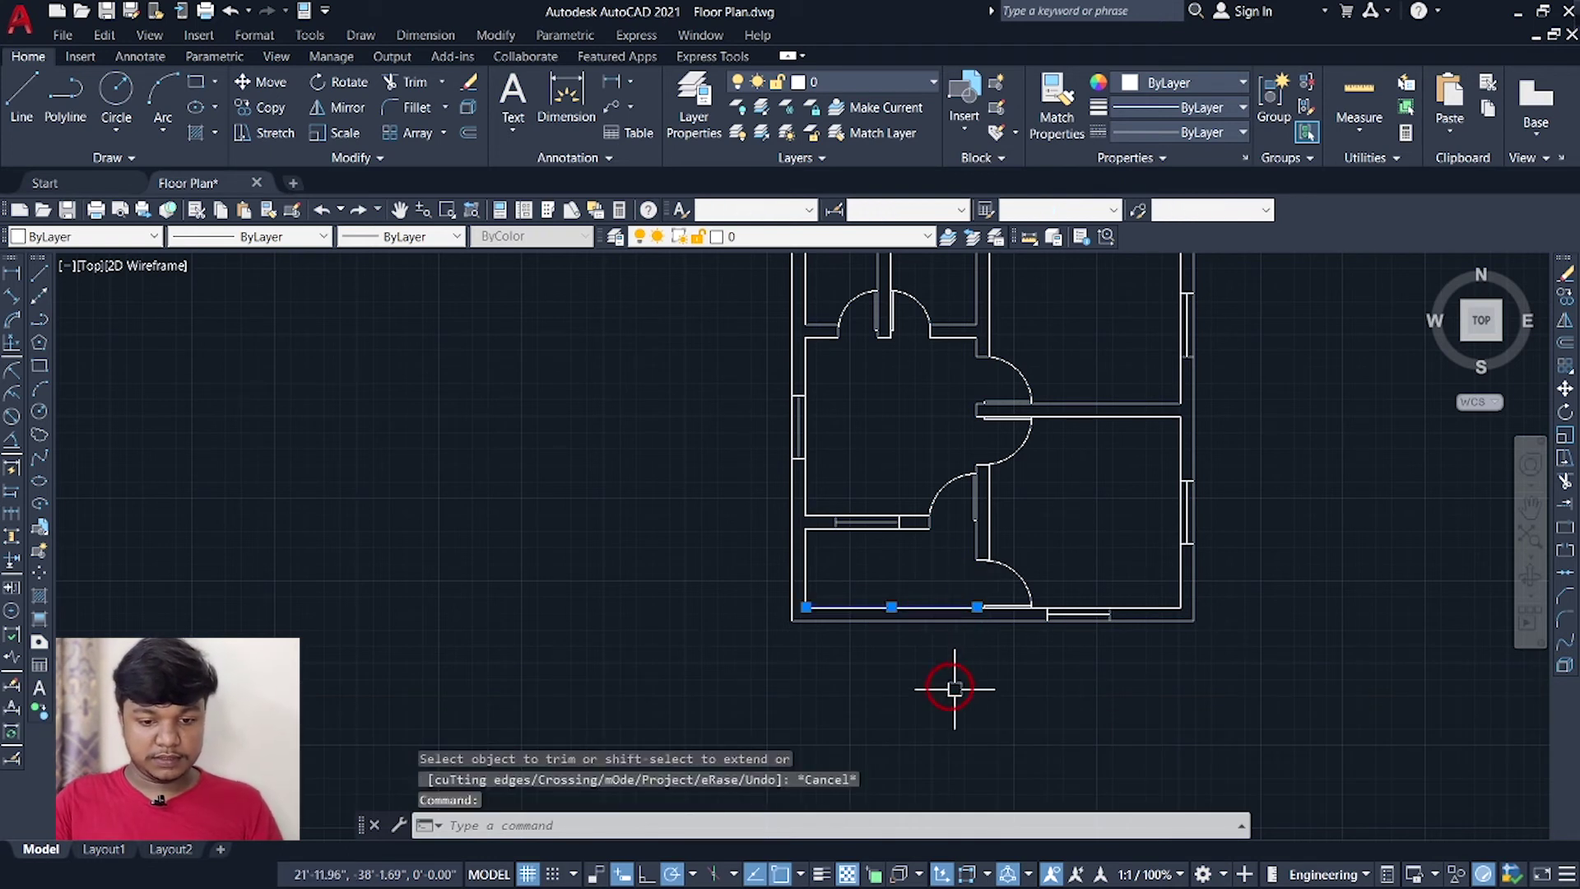
key(Delete)
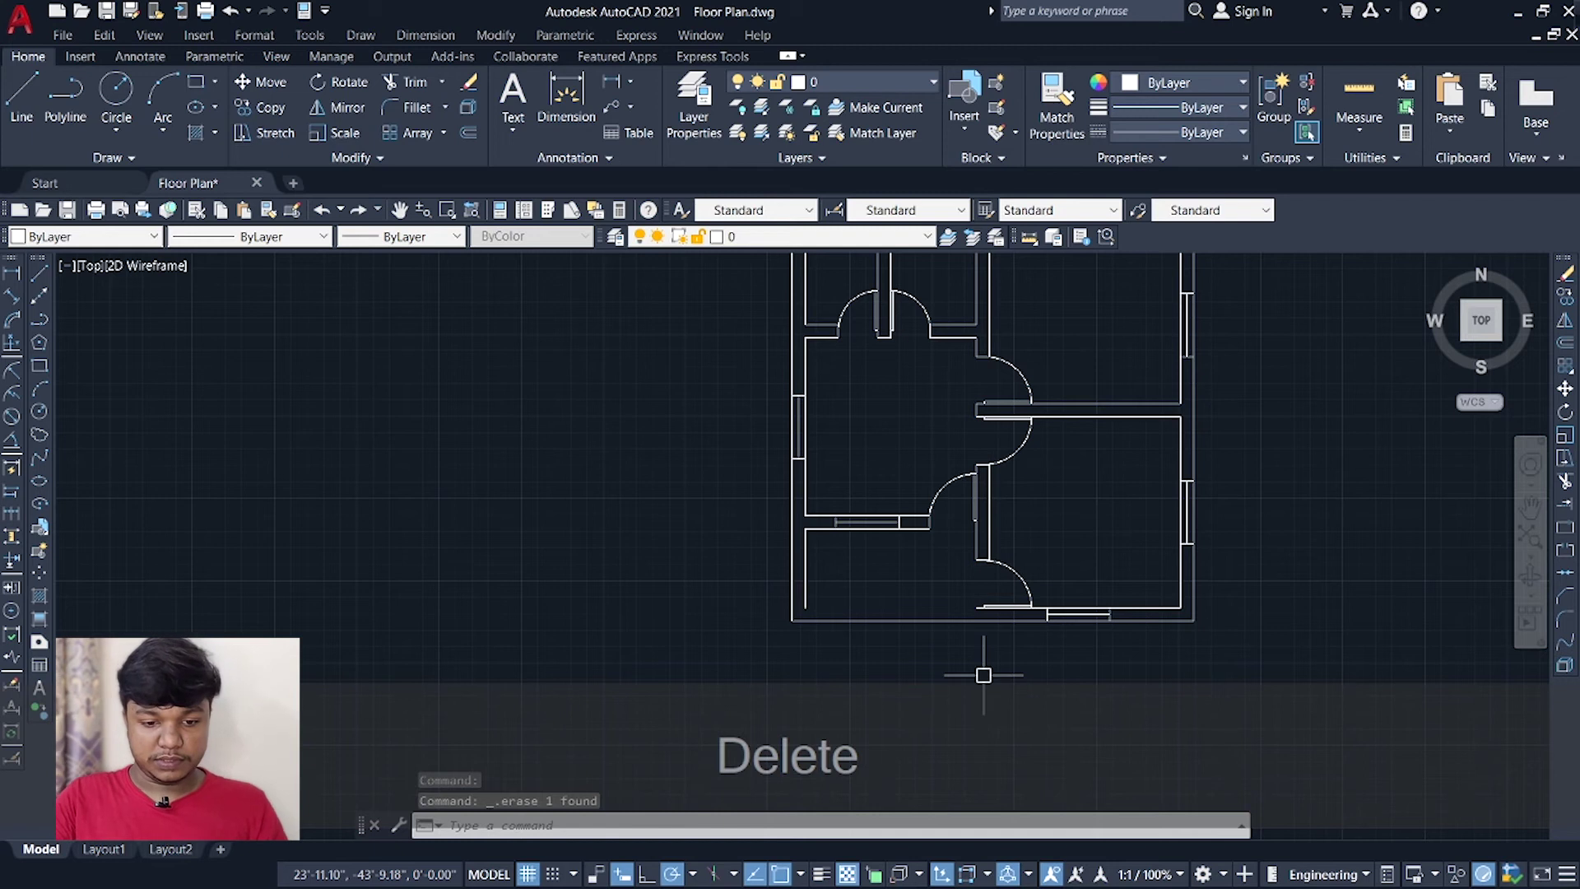
key(l)
key(Return)
scroll(980, 642, up, 5)
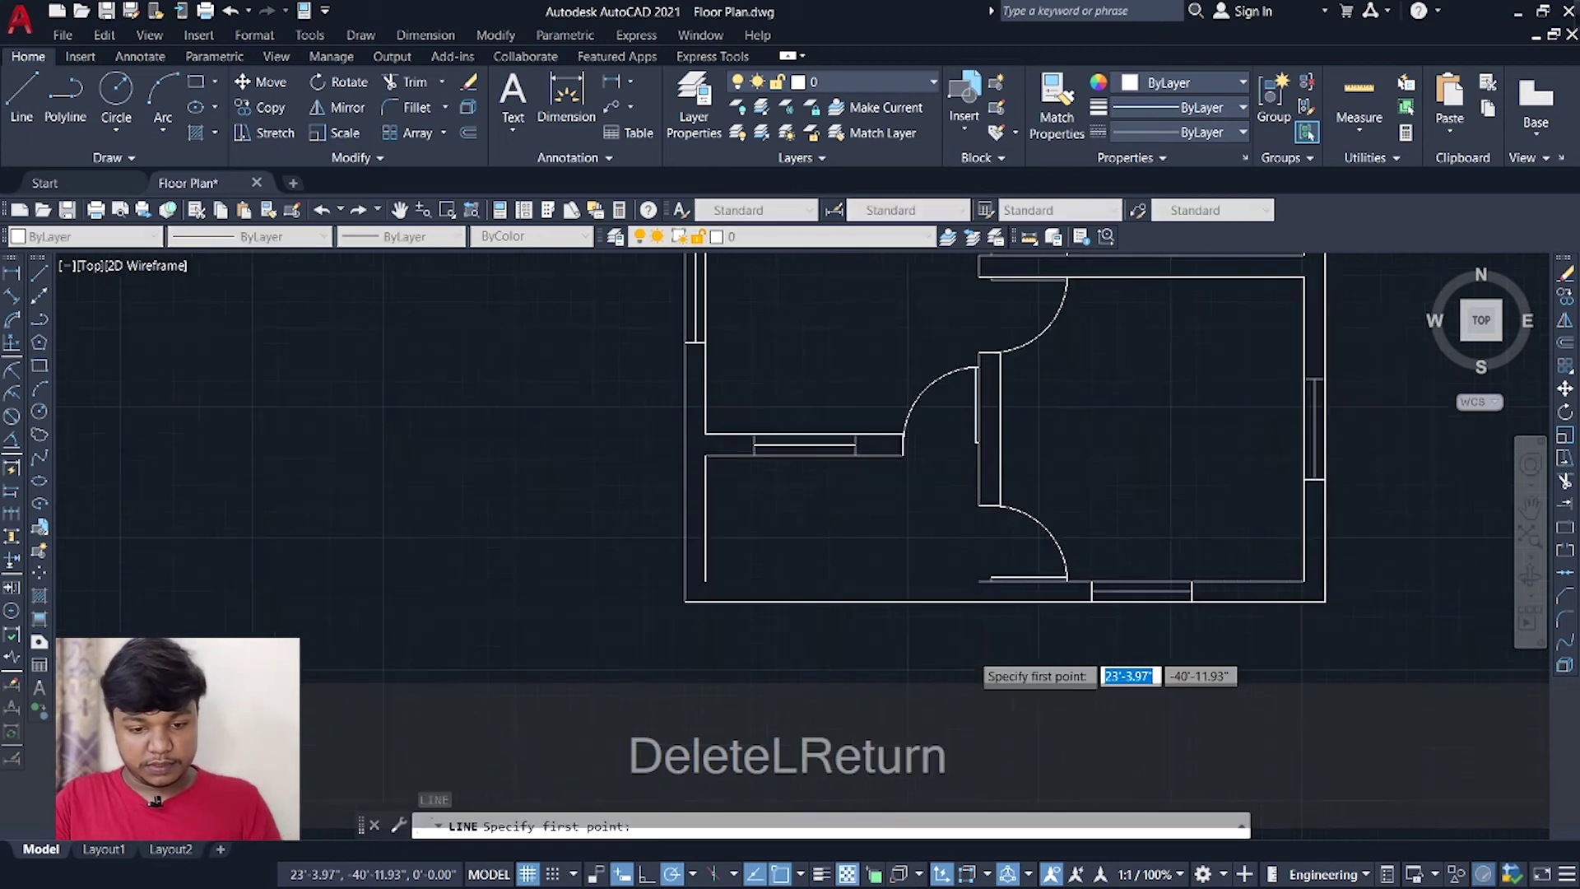
click(974, 550)
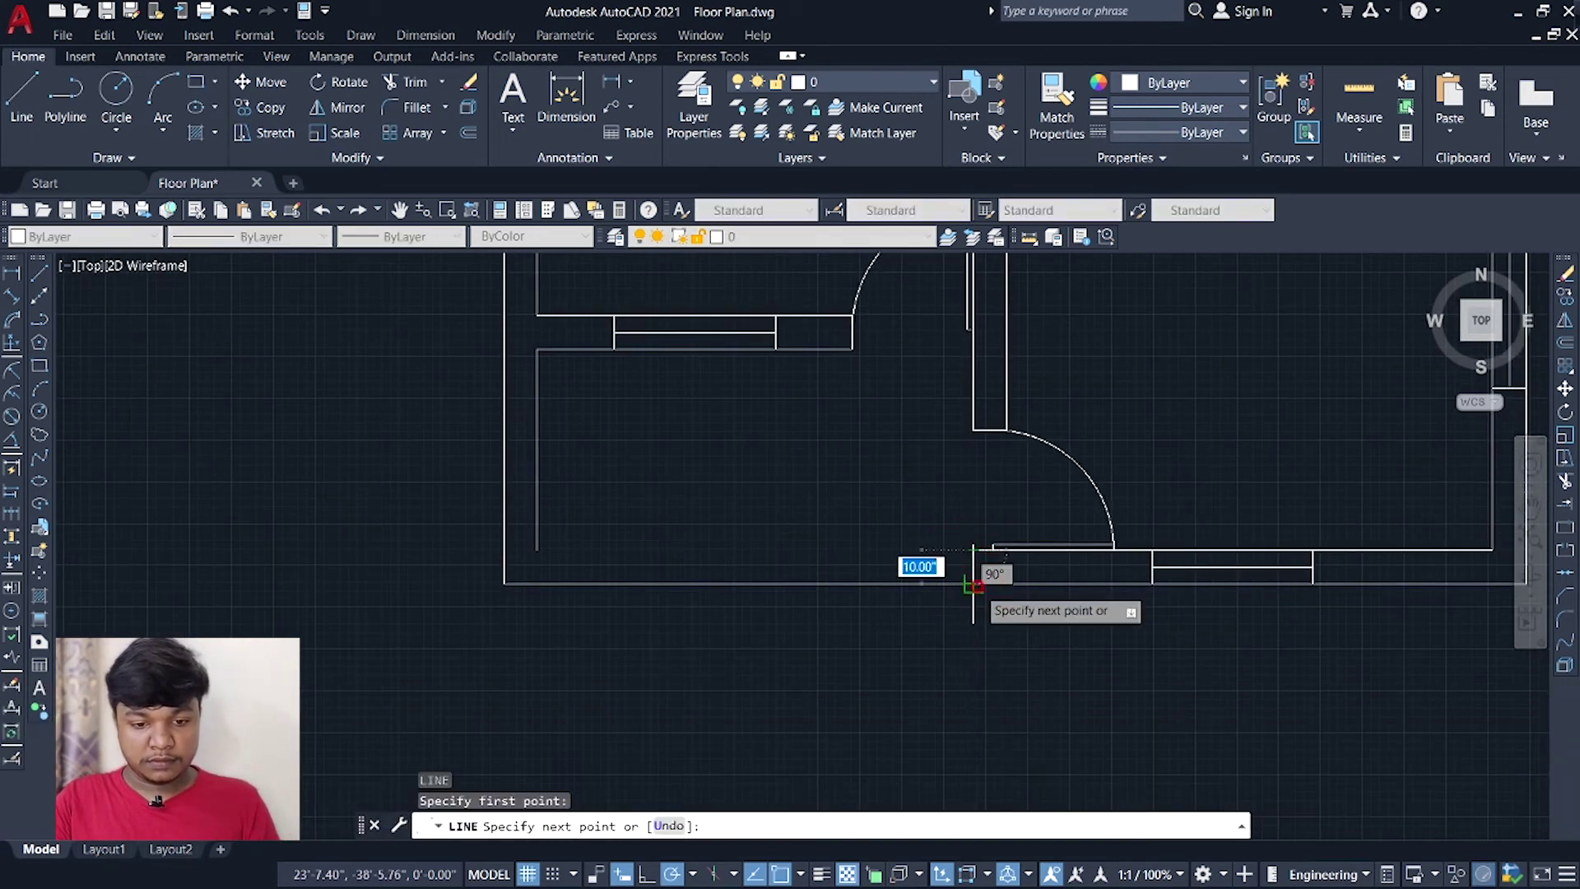
click(975, 583)
key(Escape)
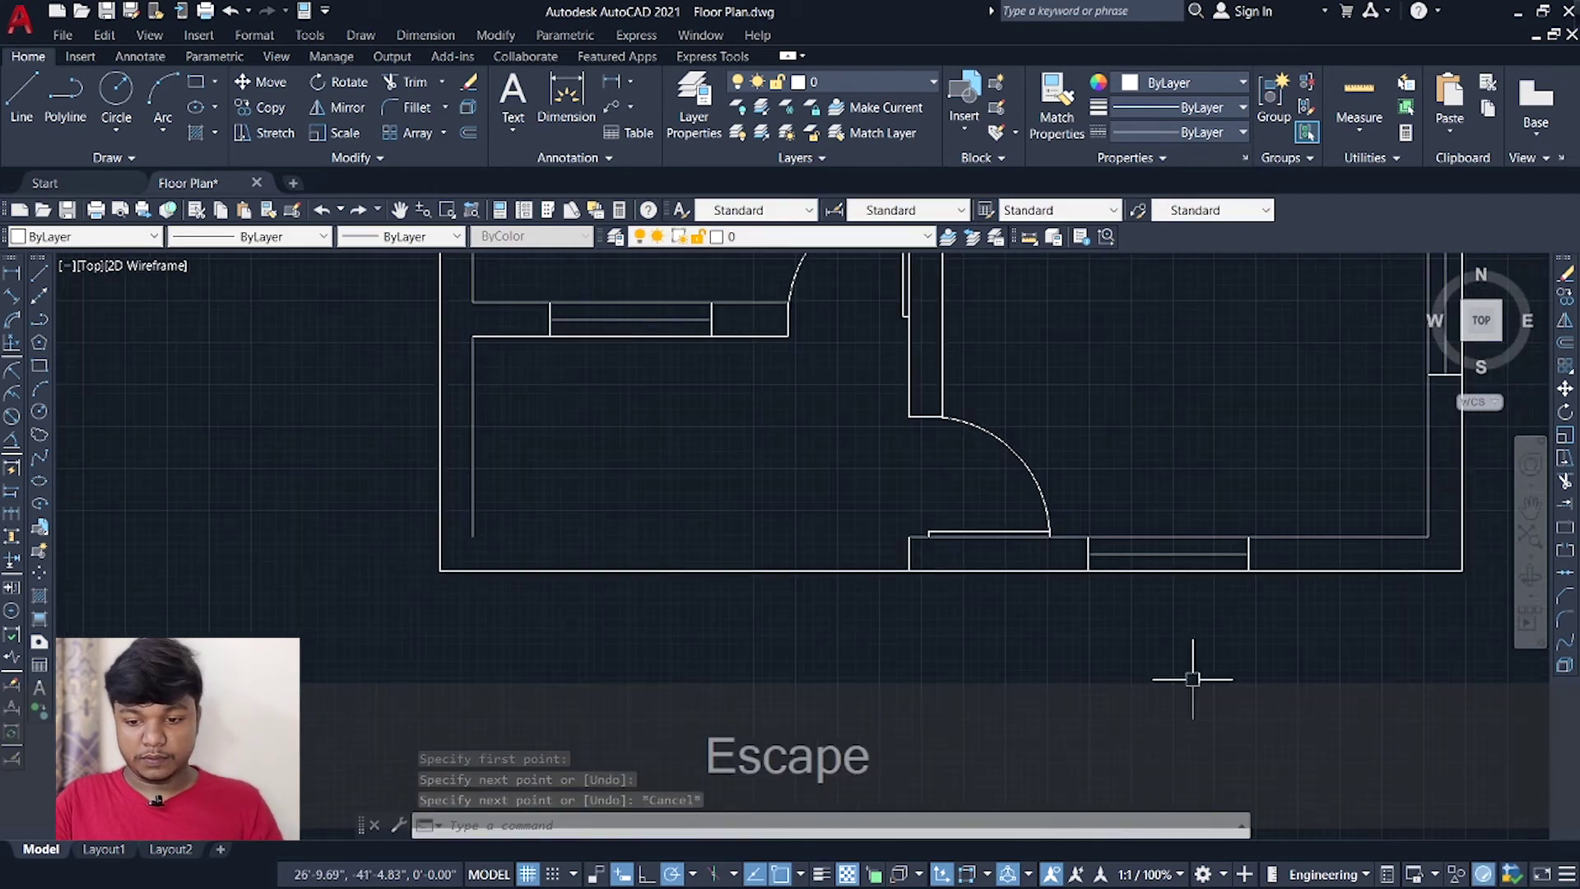
Break the outer bottom wall line at the lower end of the new wall-end line.
click(1563, 531)
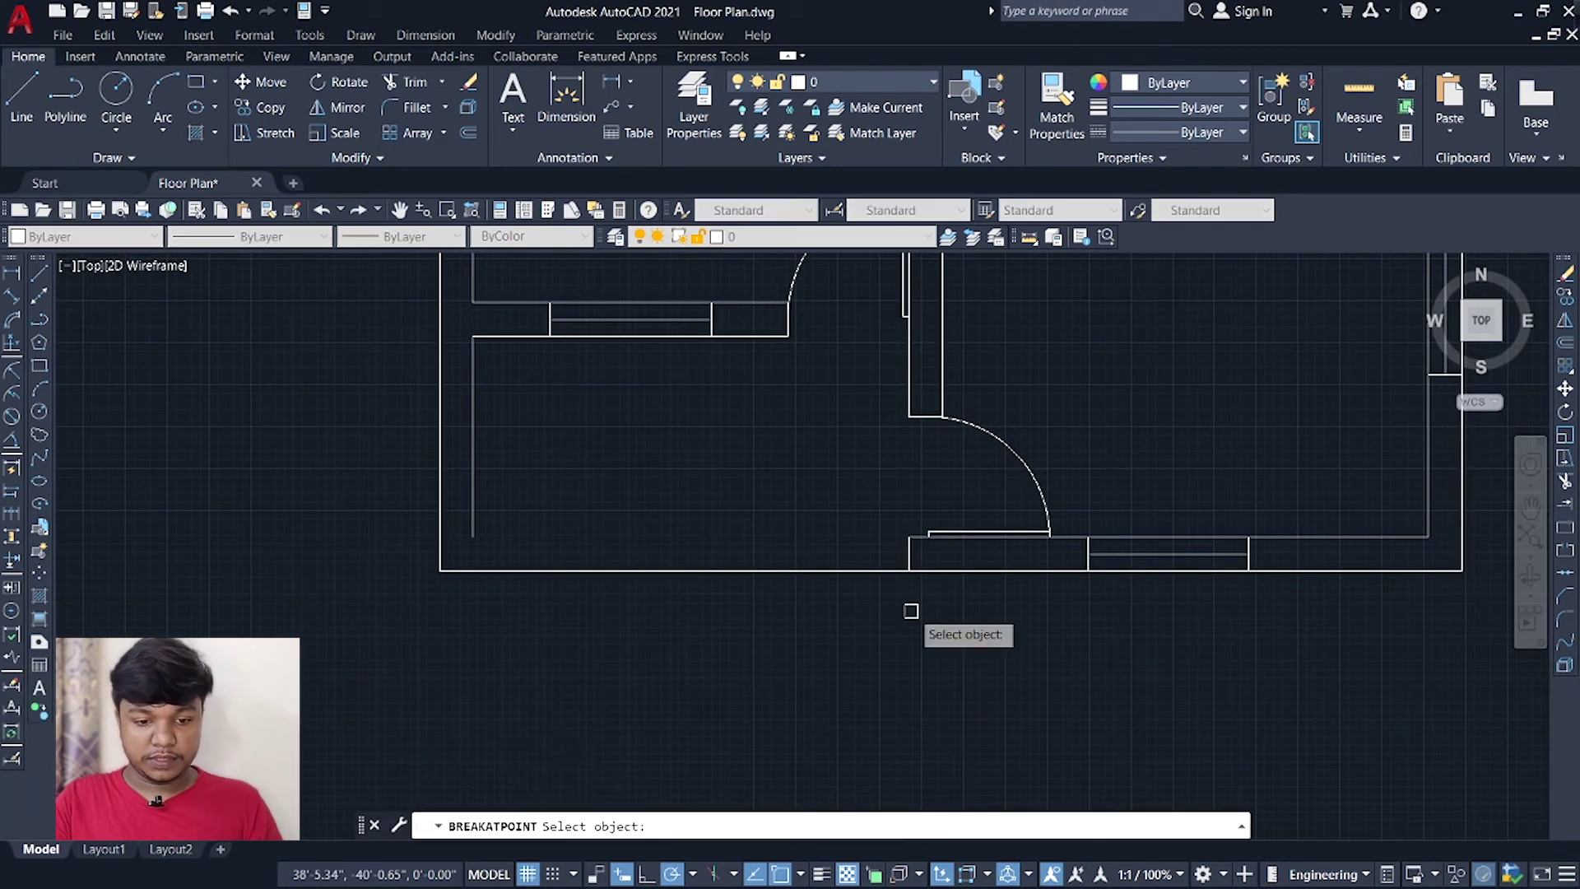
click(910, 569)
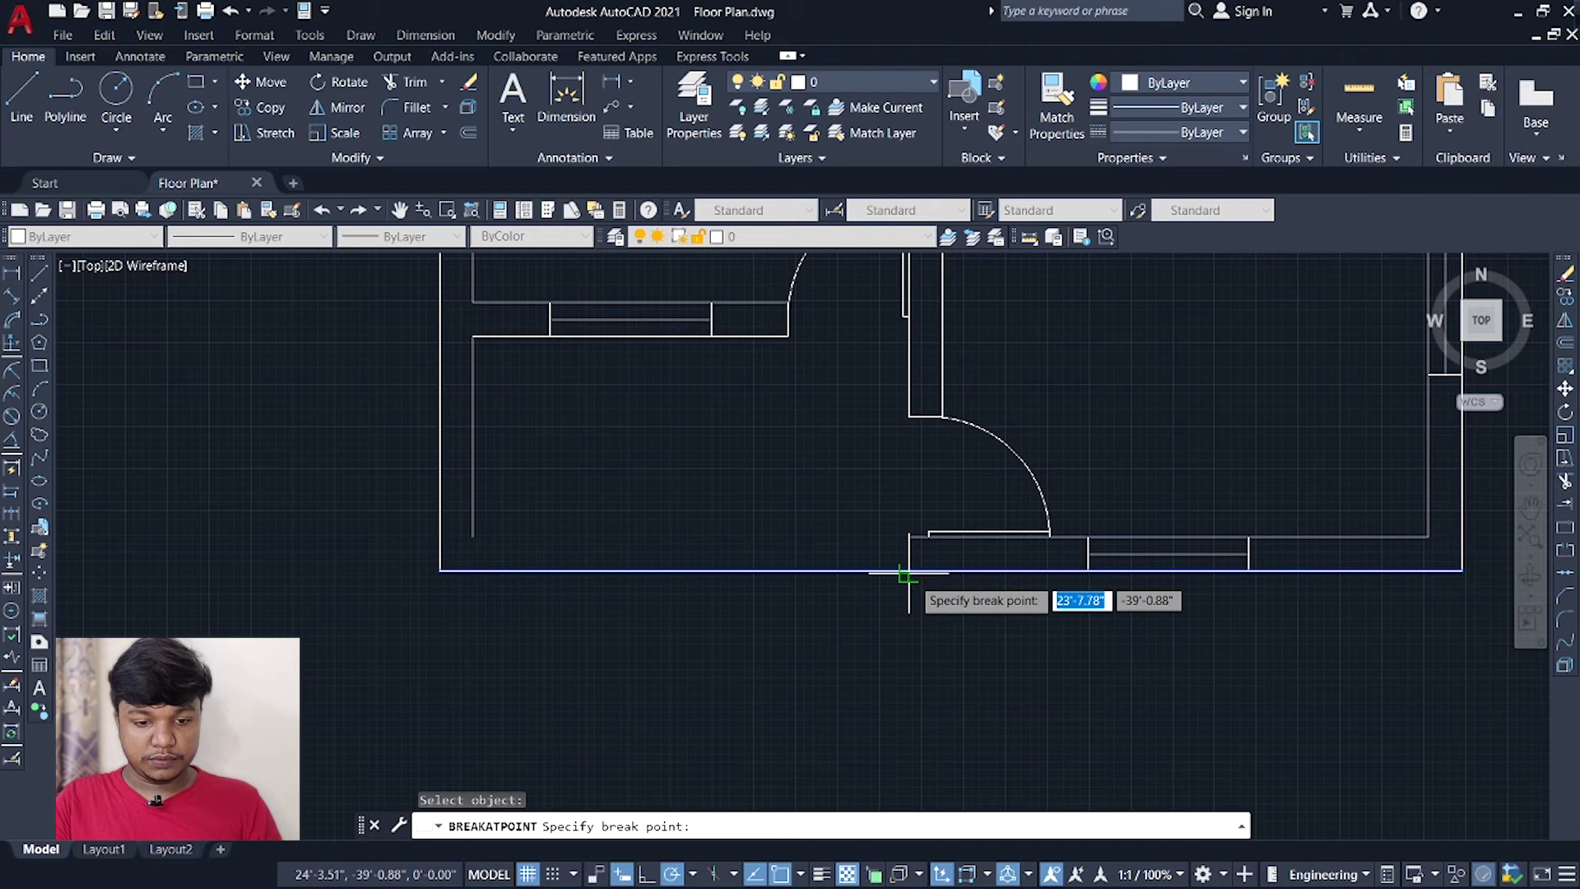
click(910, 574)
key(Escape)
Offset the outer bottom line of the lower-left room outward by 10 twice to form two step lines.
middle_drag(945, 628, 1056, 633)
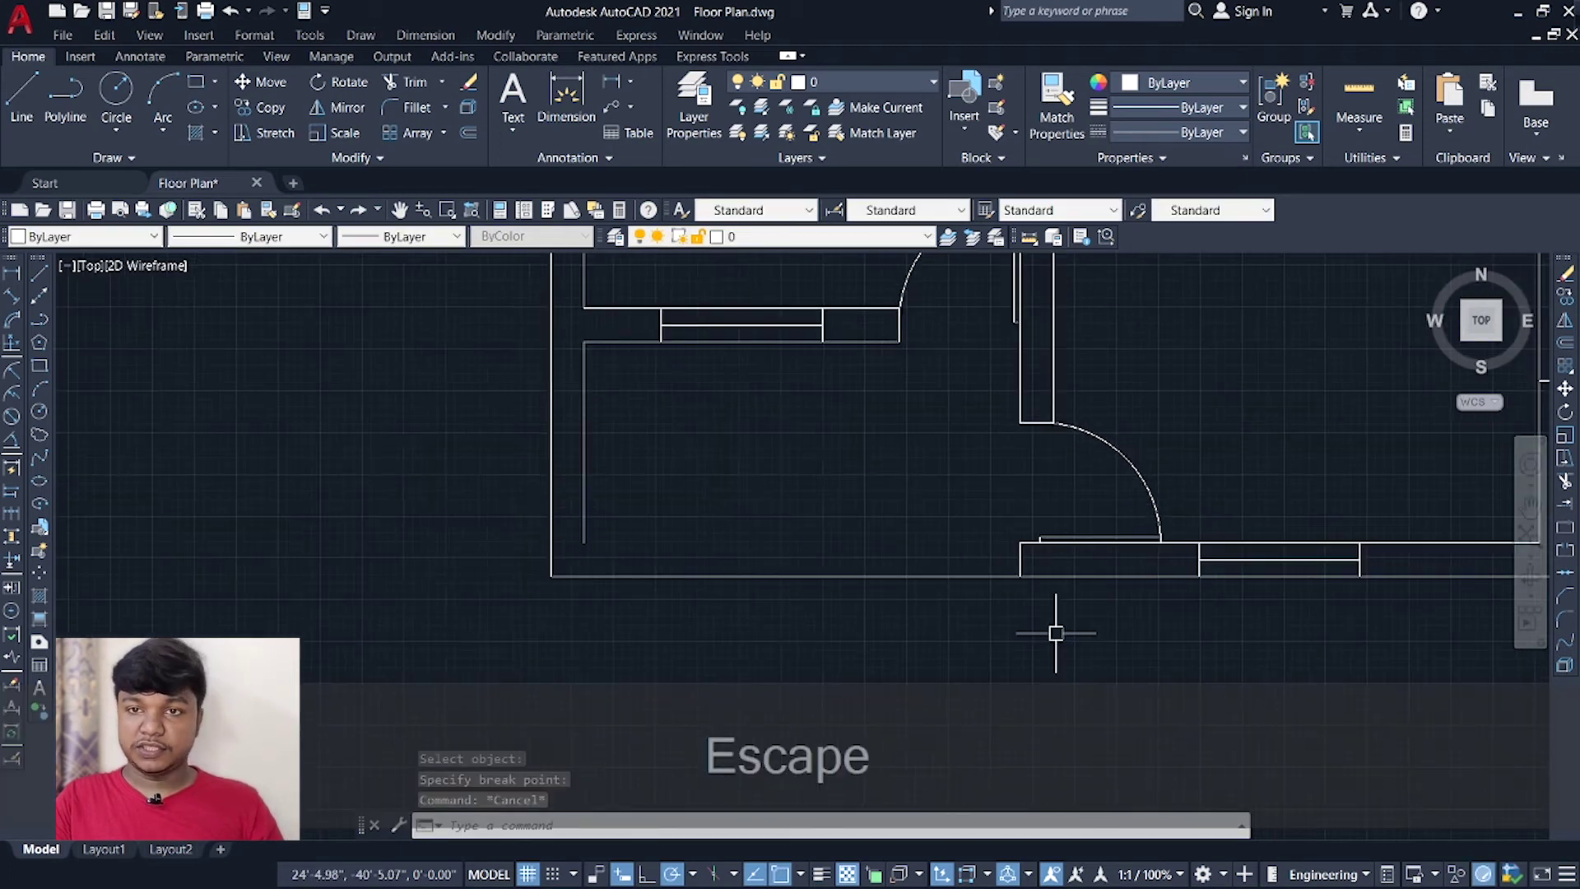
text(OF)
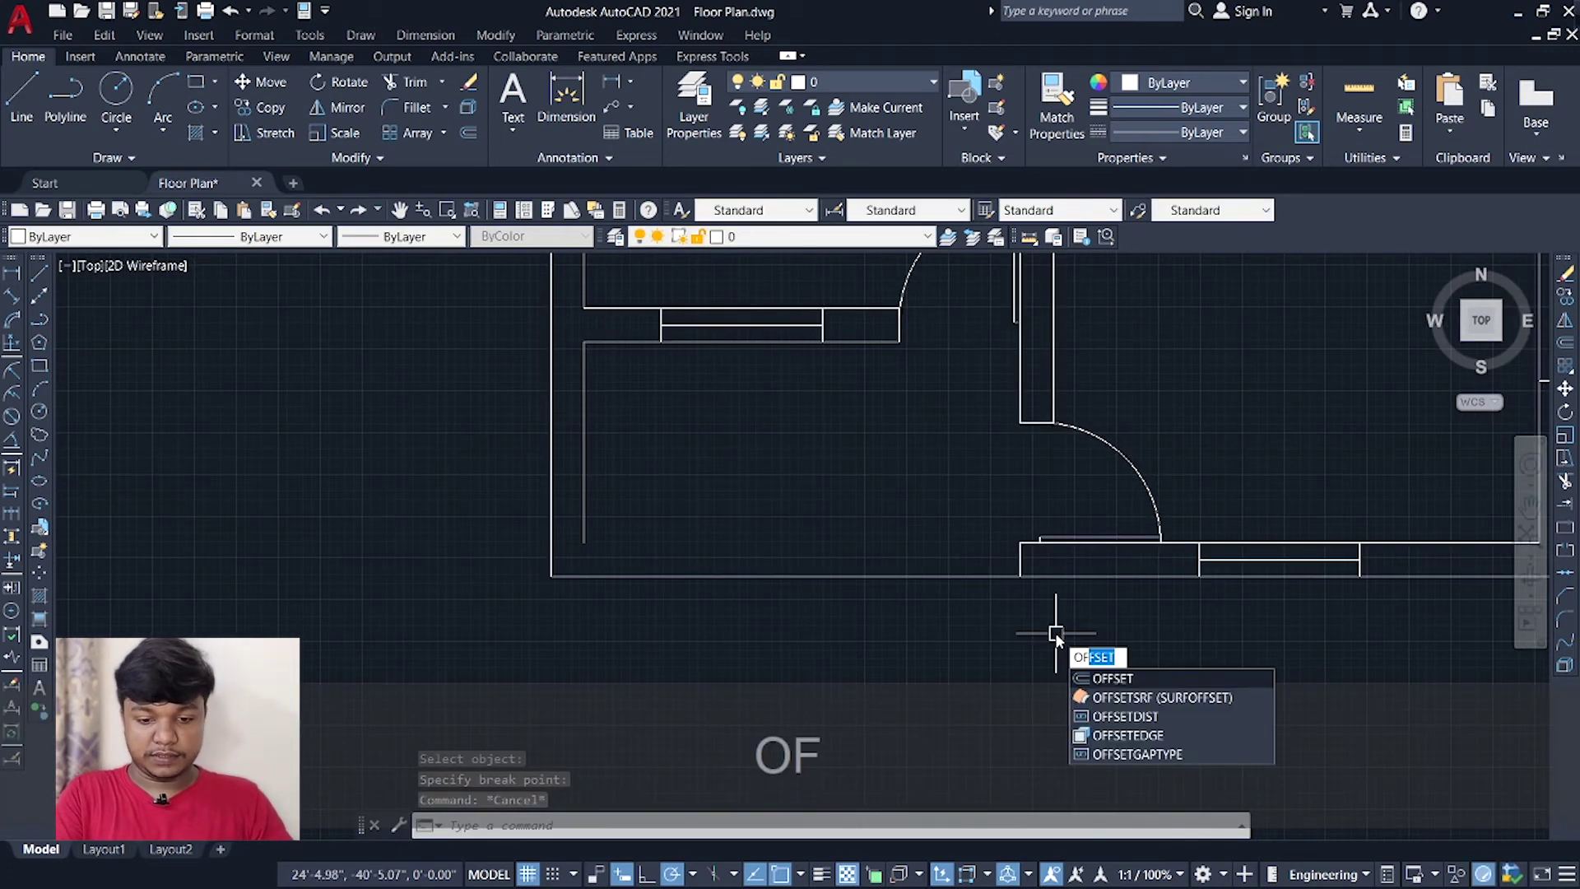
key(Return)
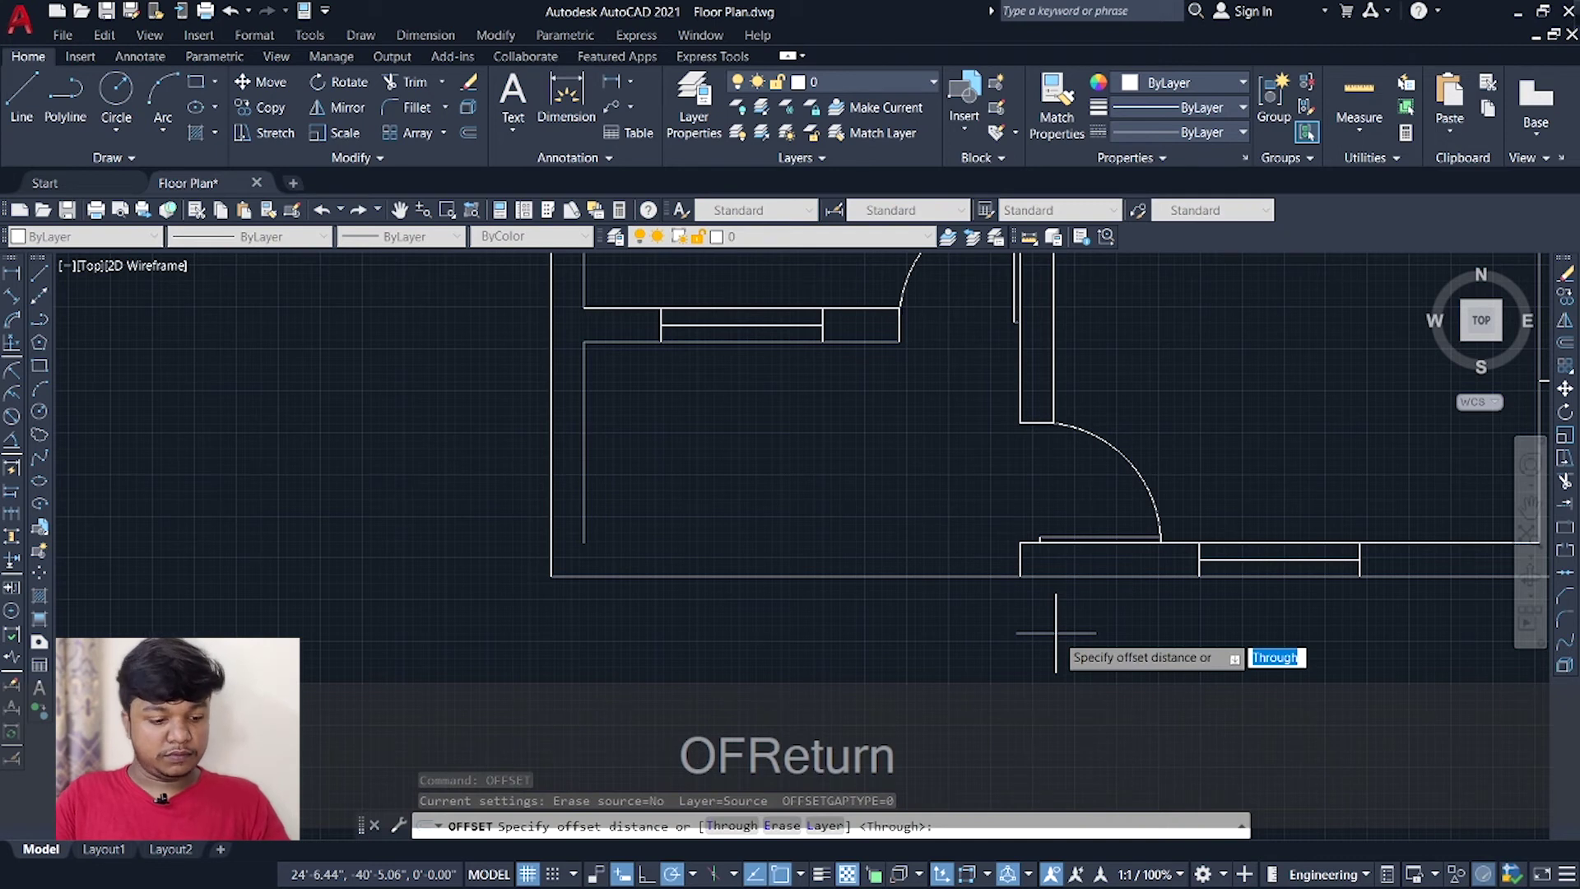
key(Return)
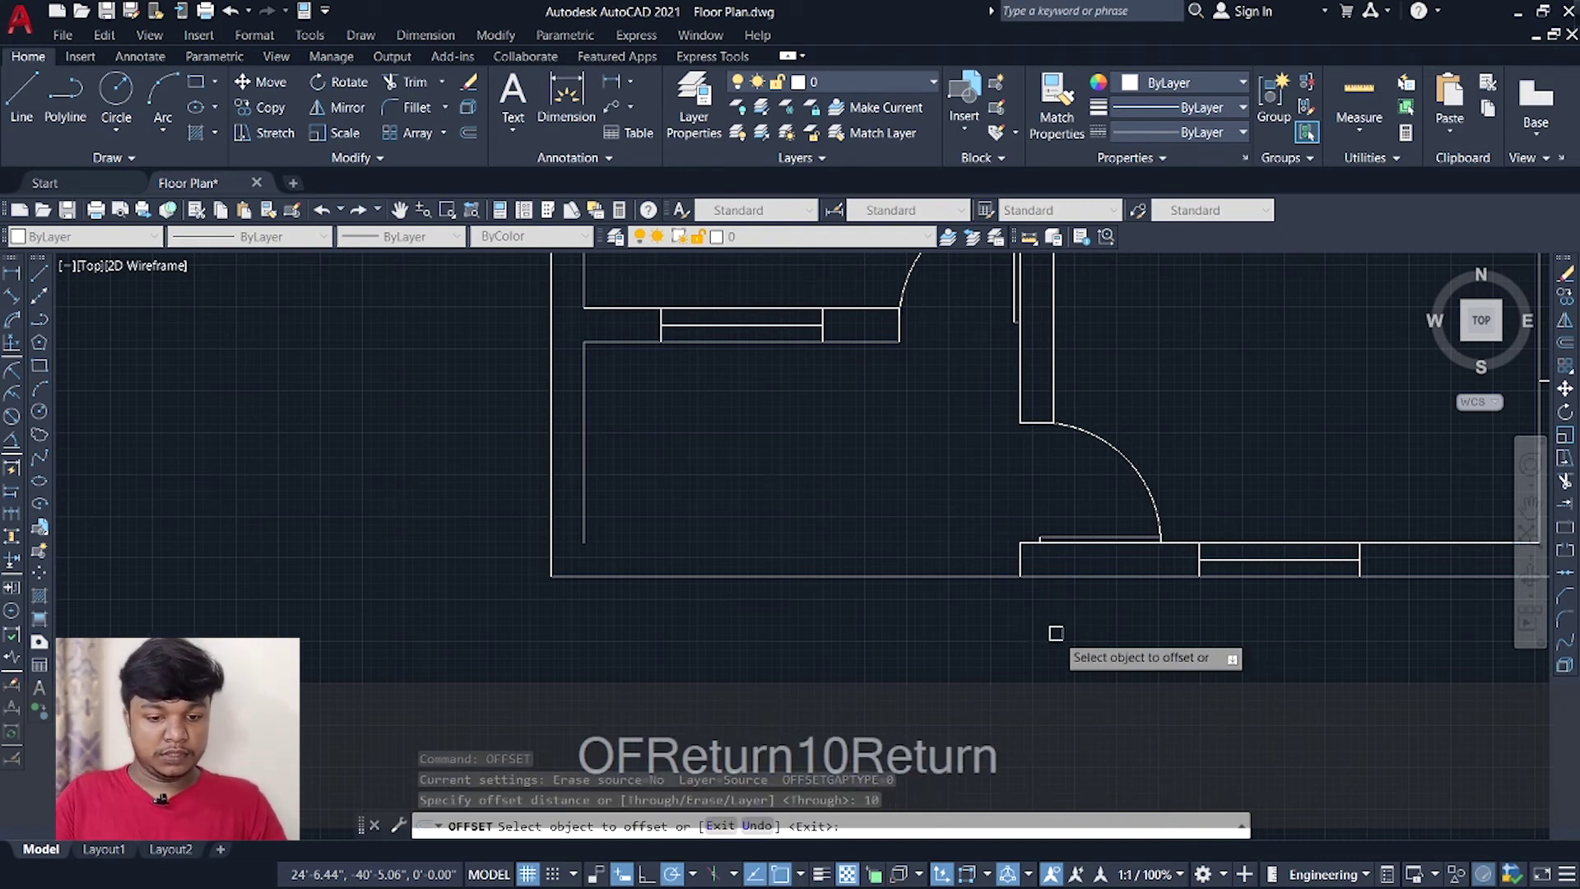
click(795, 573)
click(798, 597)
click(796, 610)
click(793, 650)
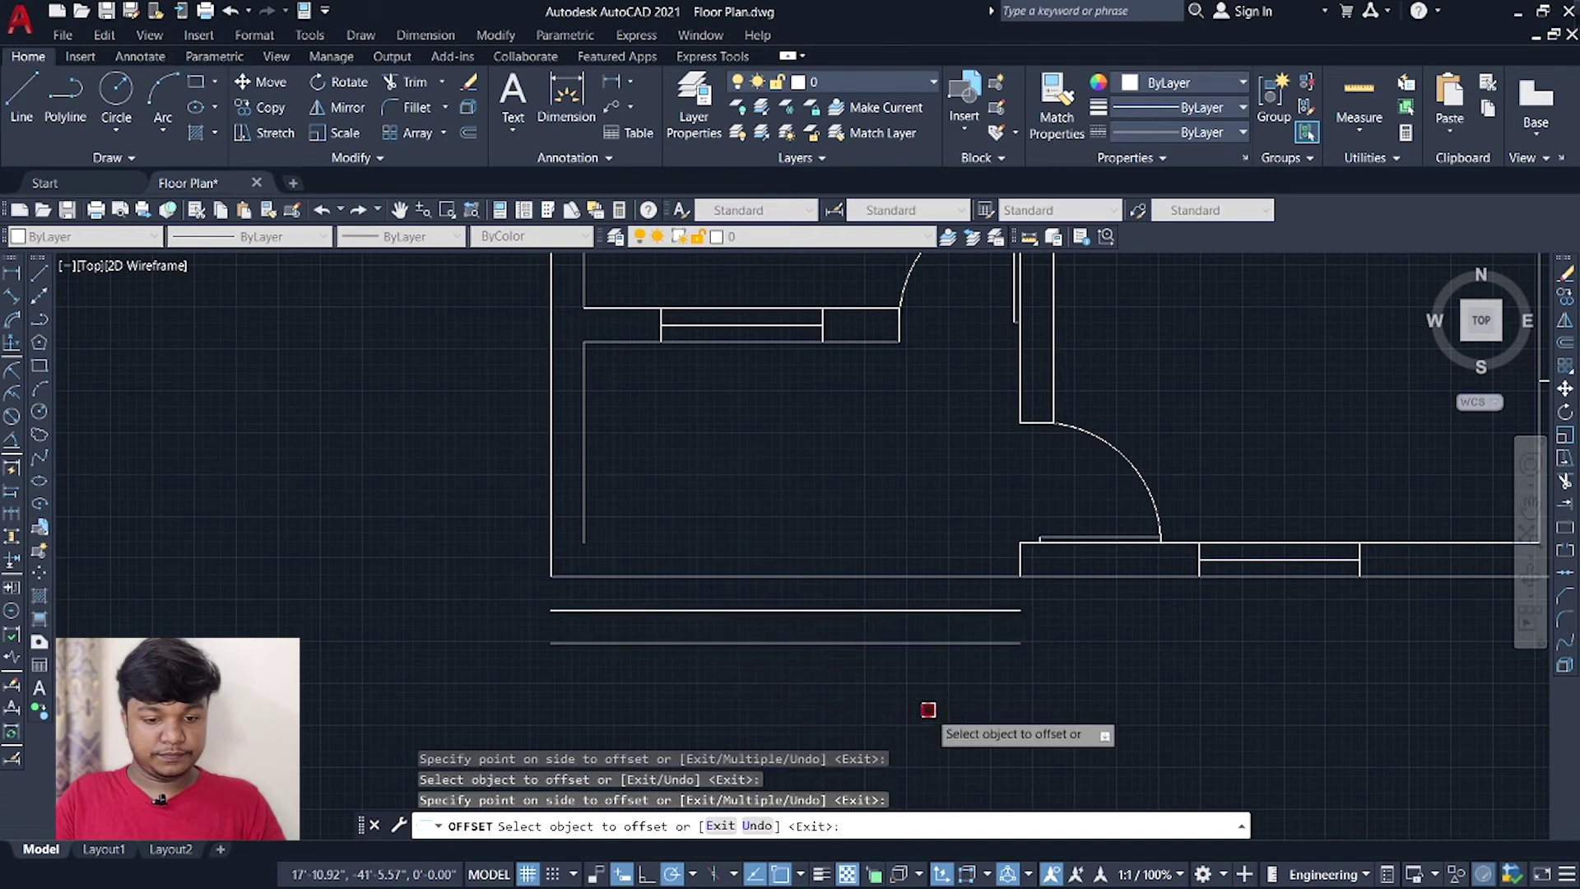
key(Escape)
Extend the inner left wall line of the lower-left room down to the outer bottom line.
middle_drag(910, 670, 1024, 650)
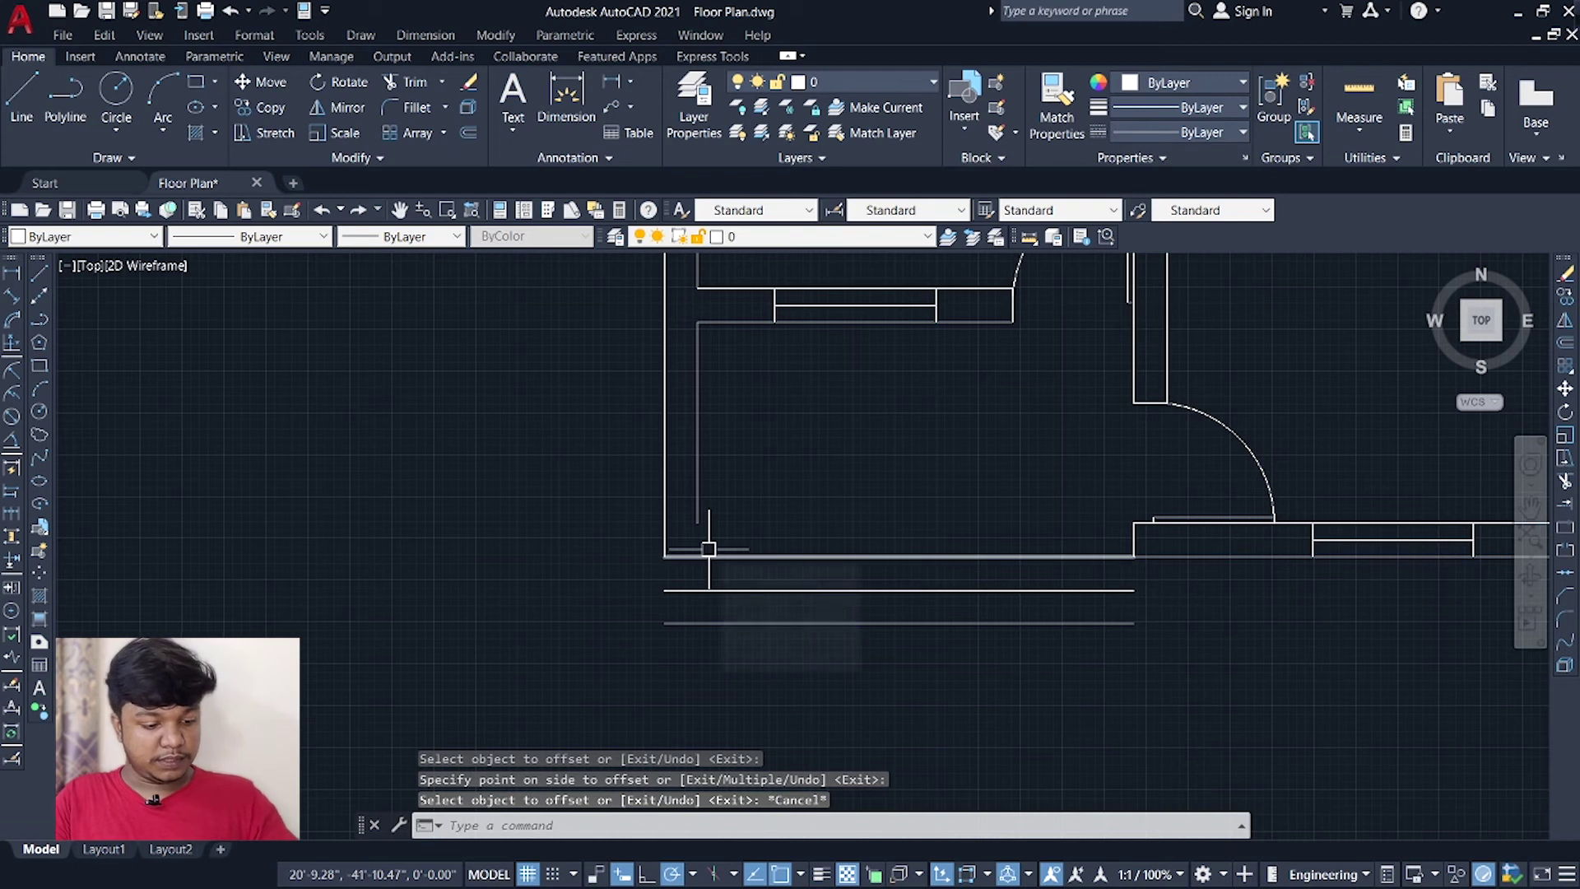
text(ex)
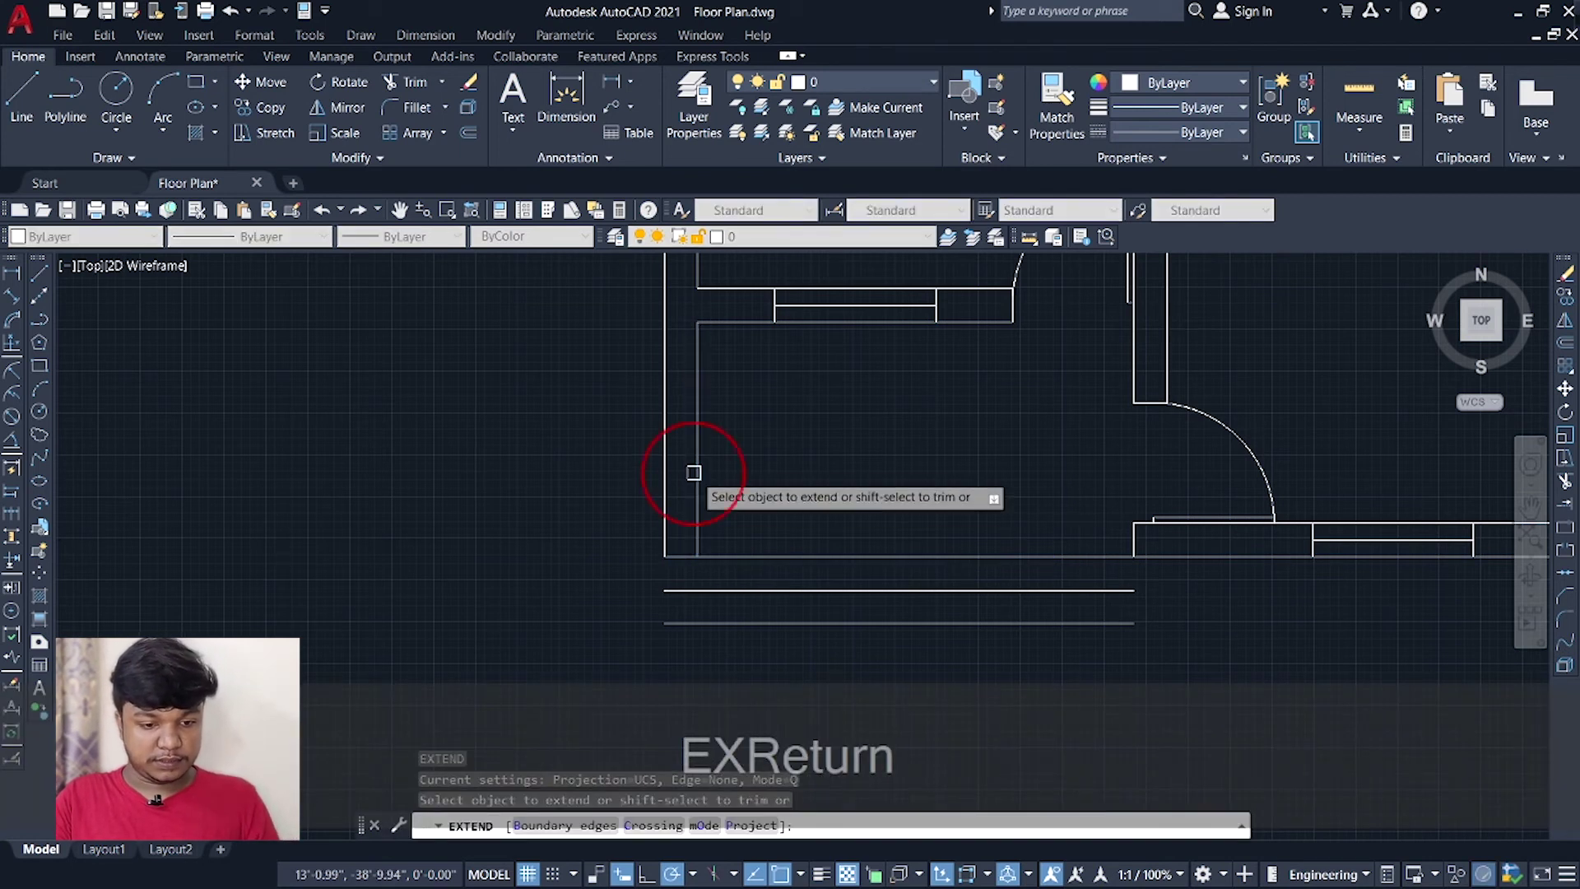
key(Escape)
Extend the outer left wall line and the wall-end line at the door down to the lowest step line.
middle_drag(930, 708, 898, 683)
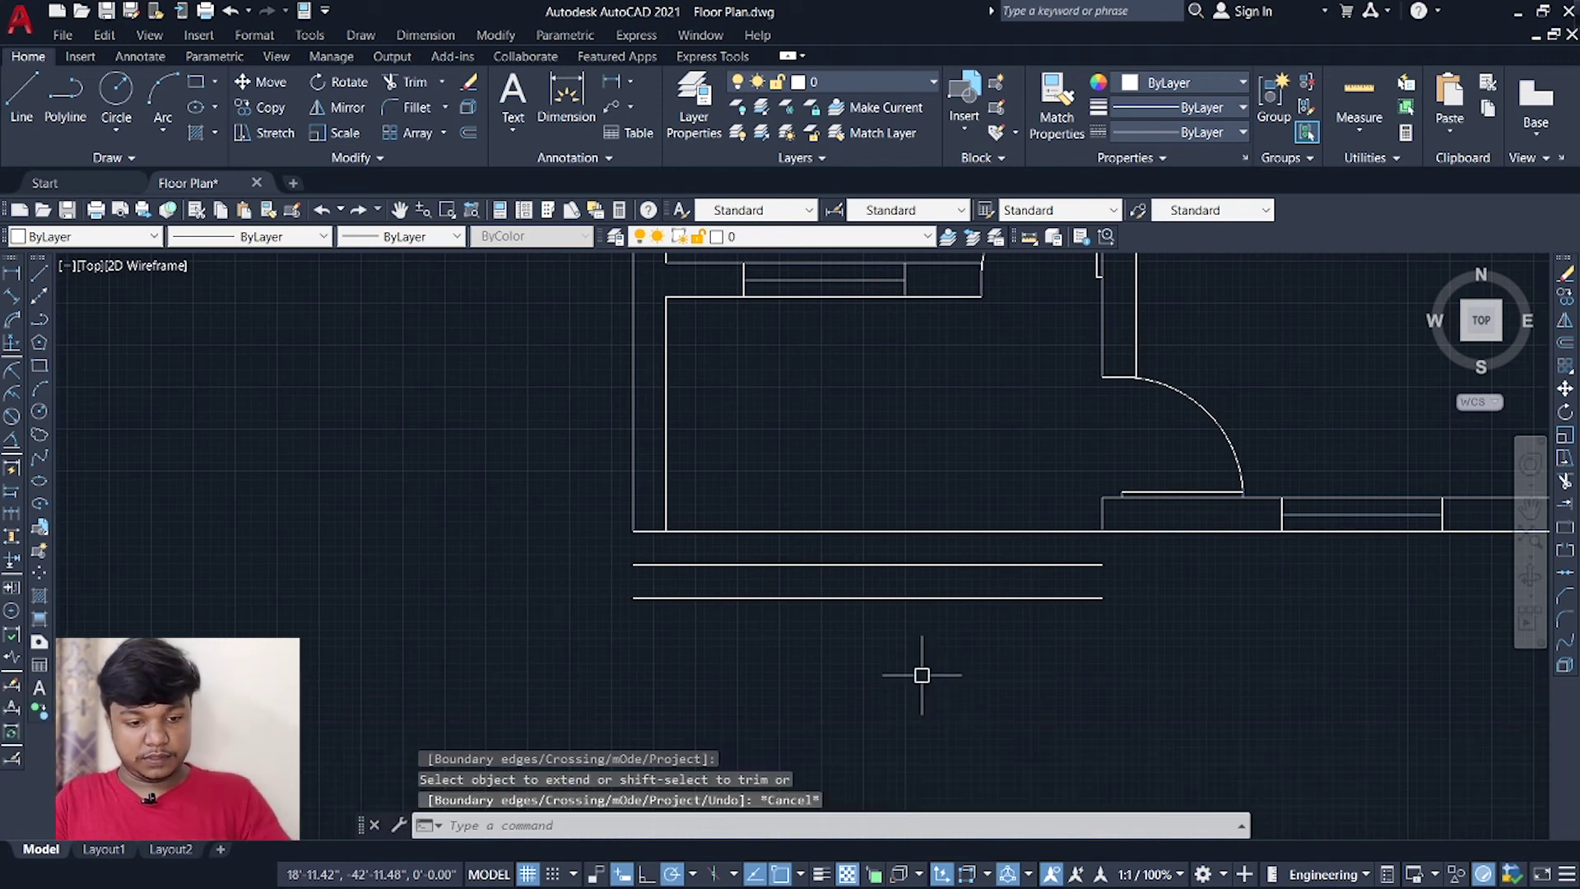
text(E)
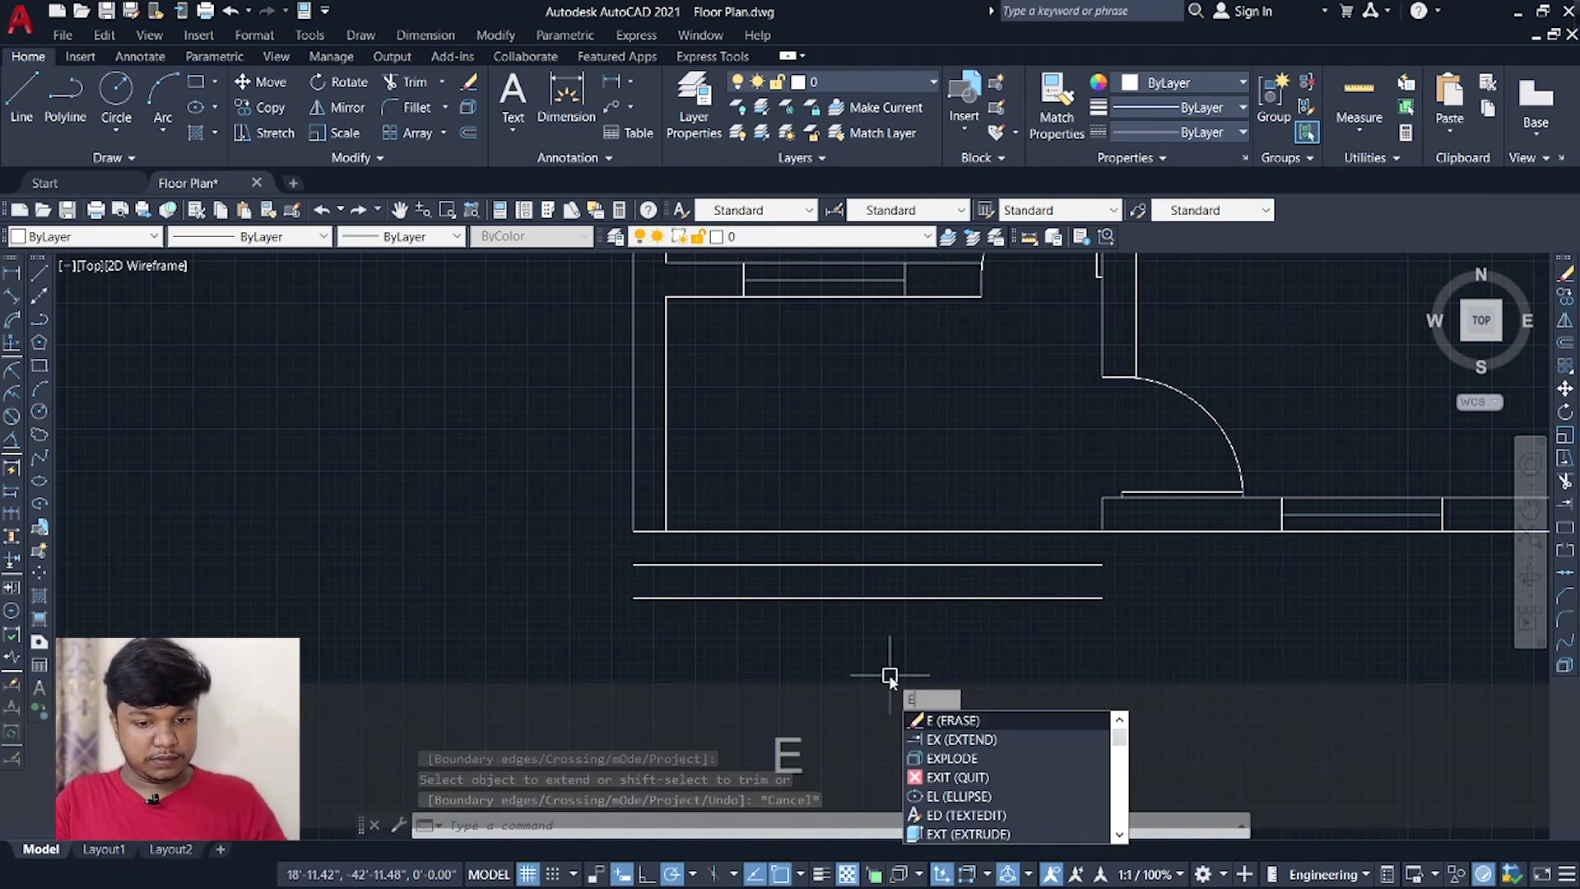
text(X)
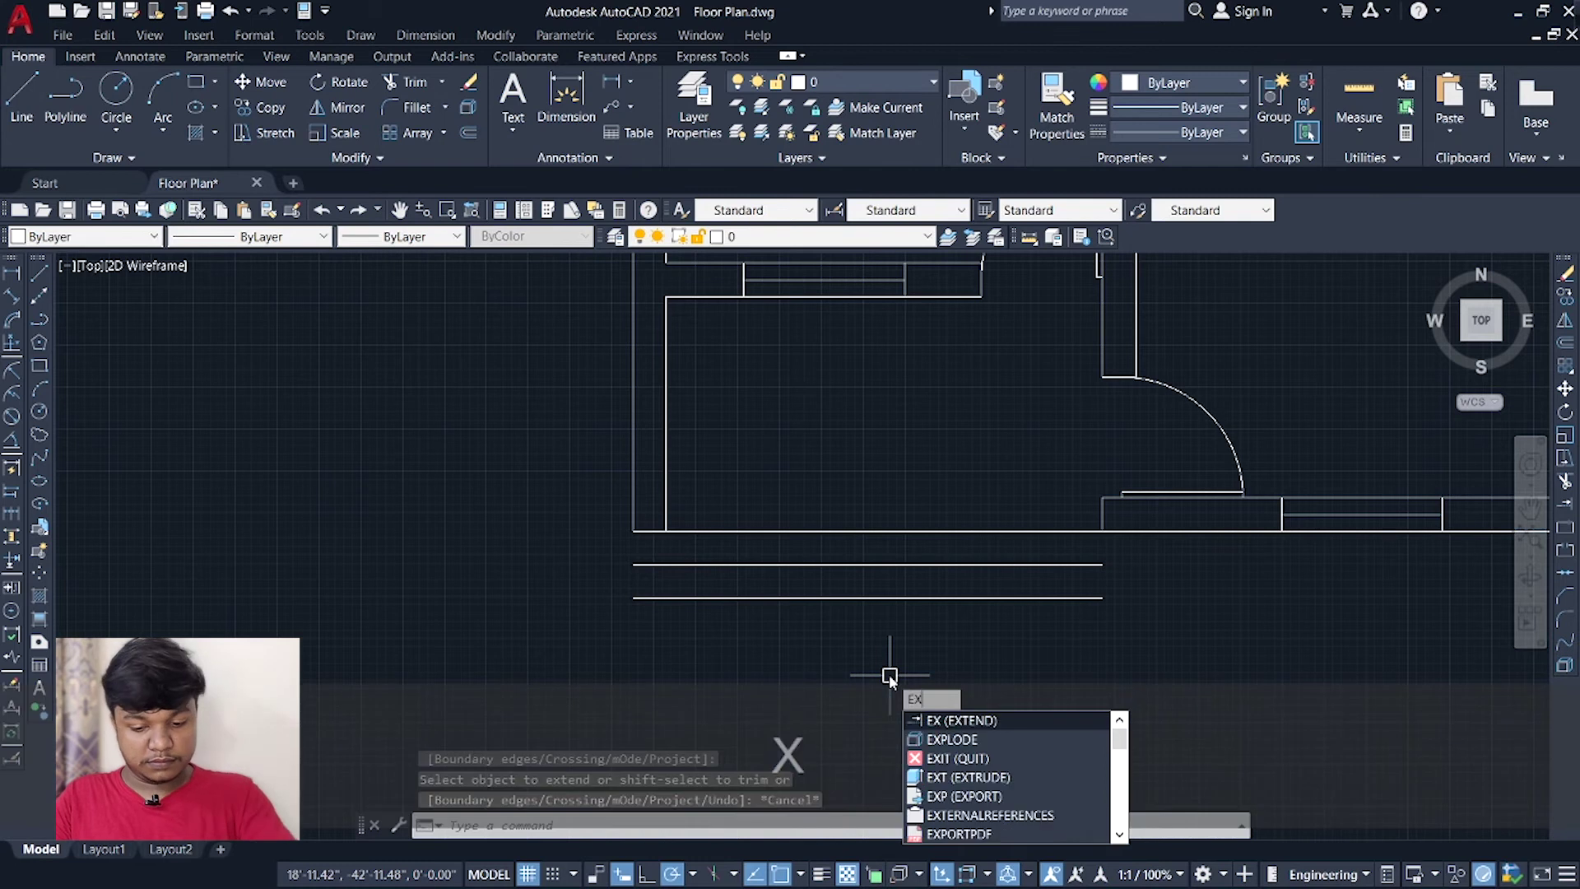
key(Return)
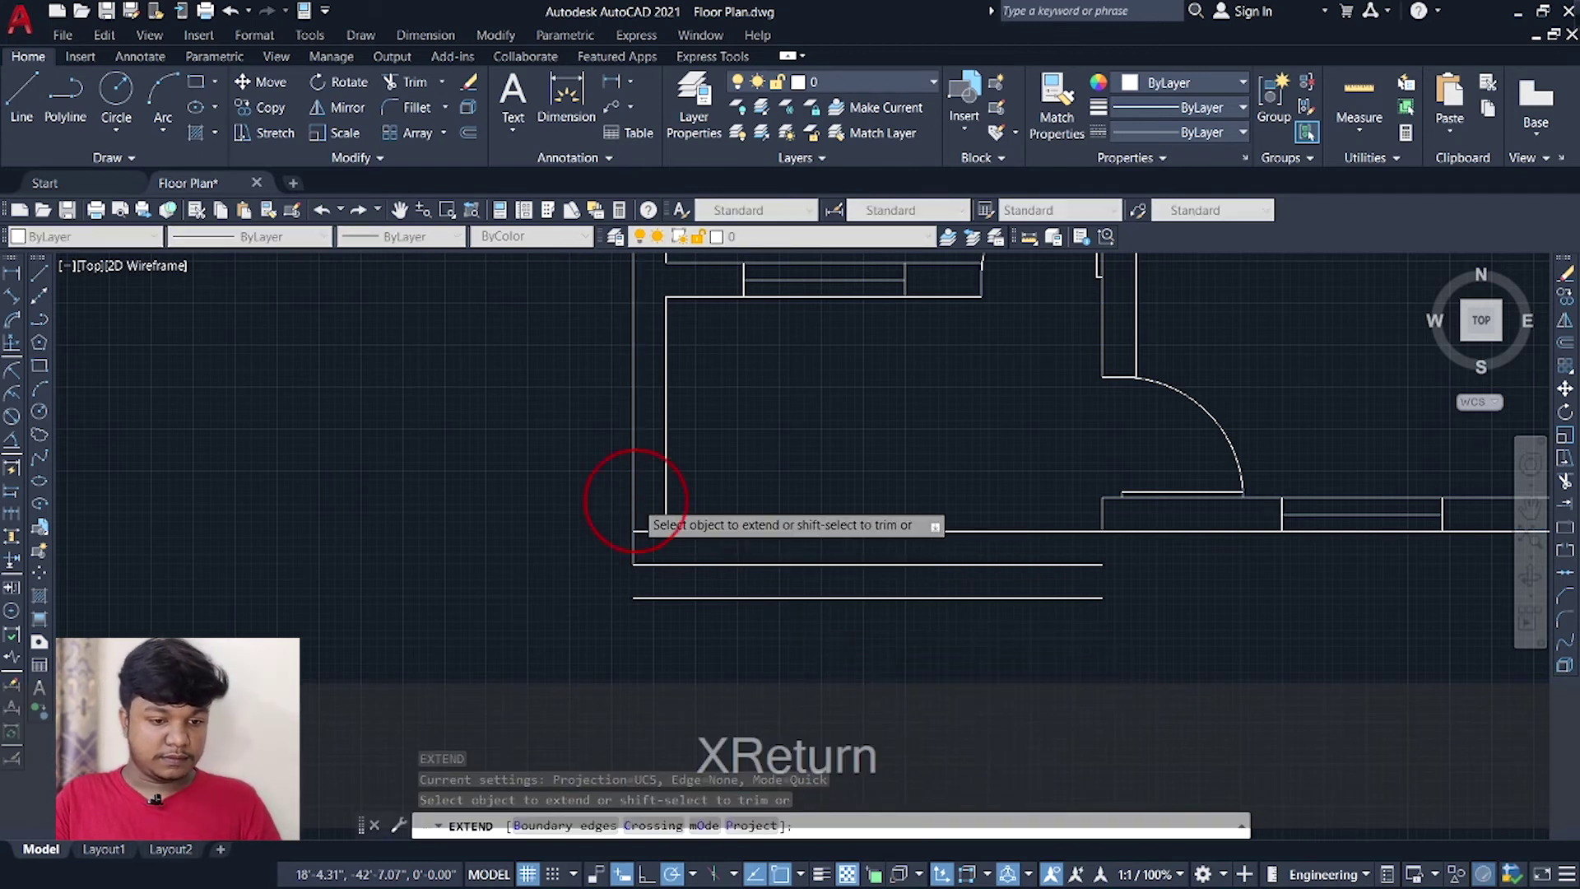
click(635, 502)
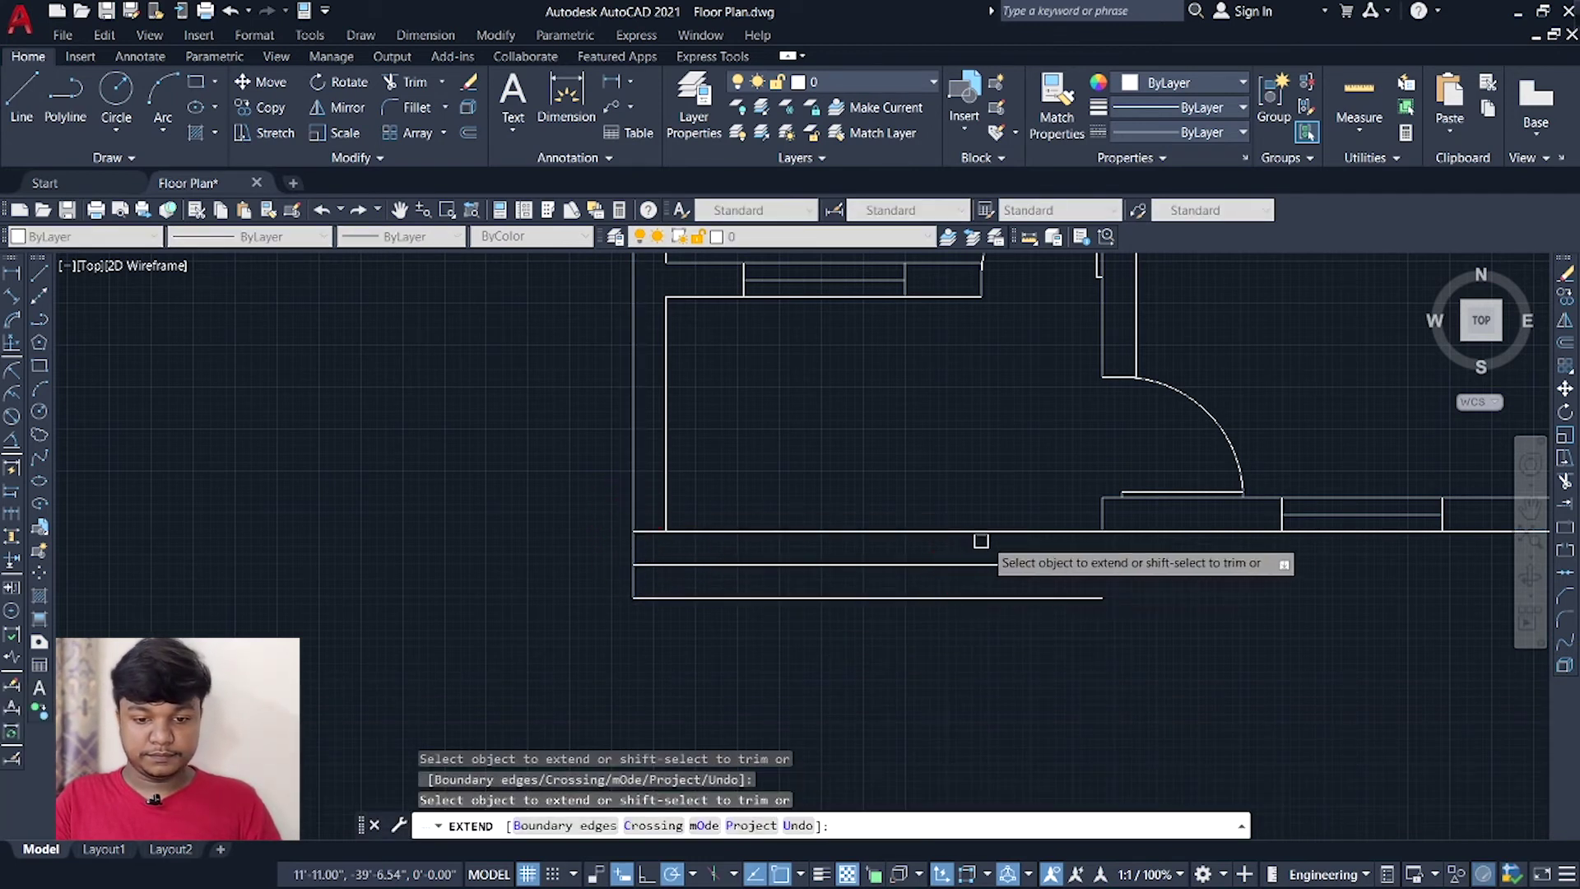
click(1107, 542)
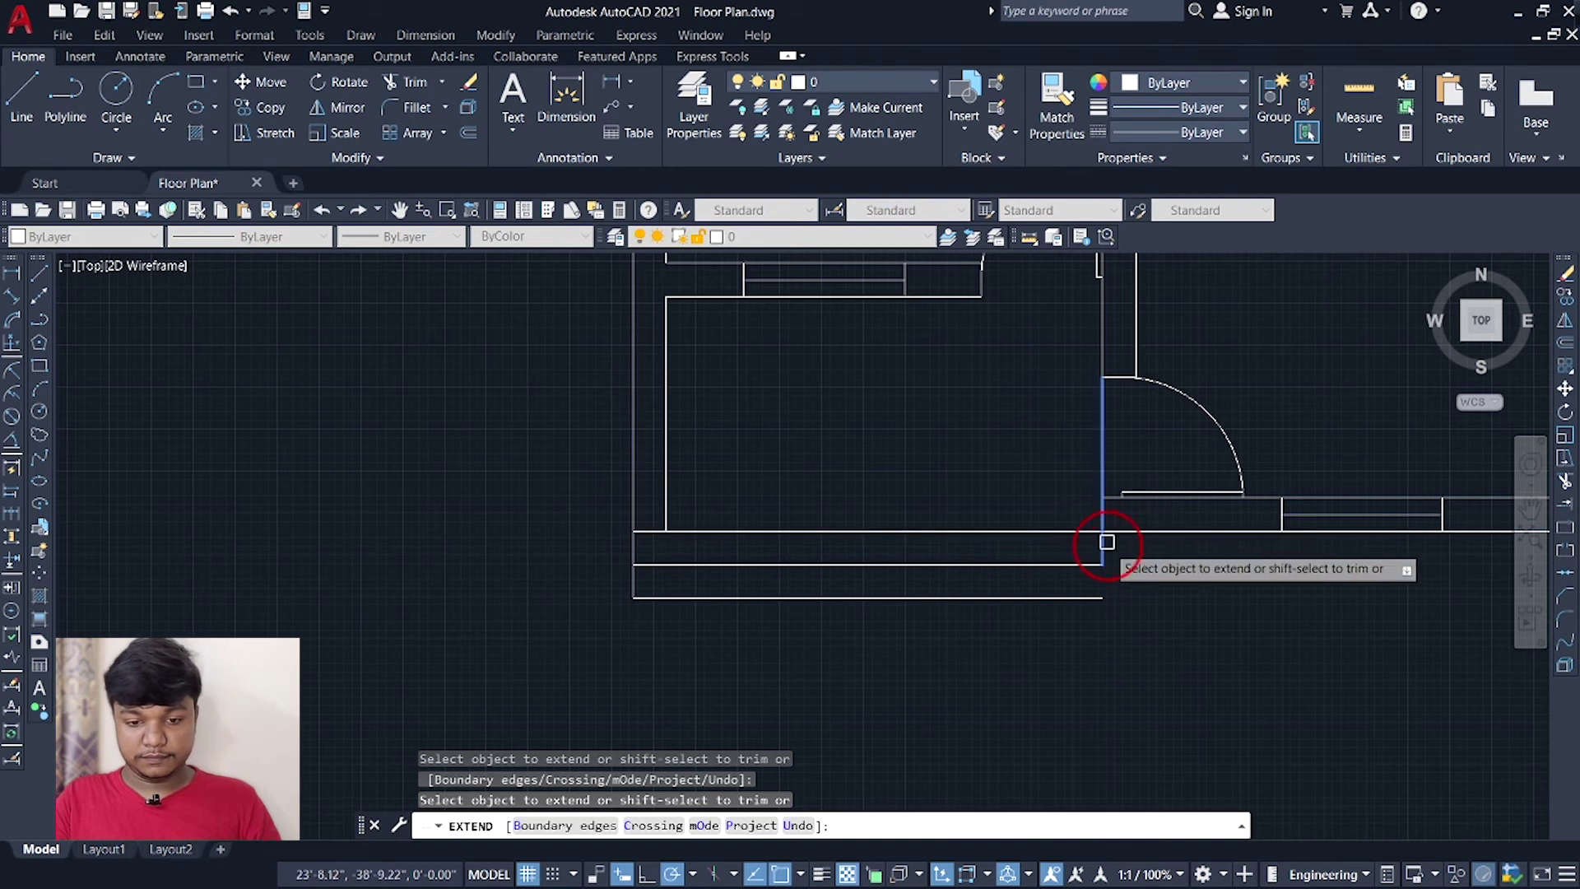
scroll(1115, 635, down, 4)
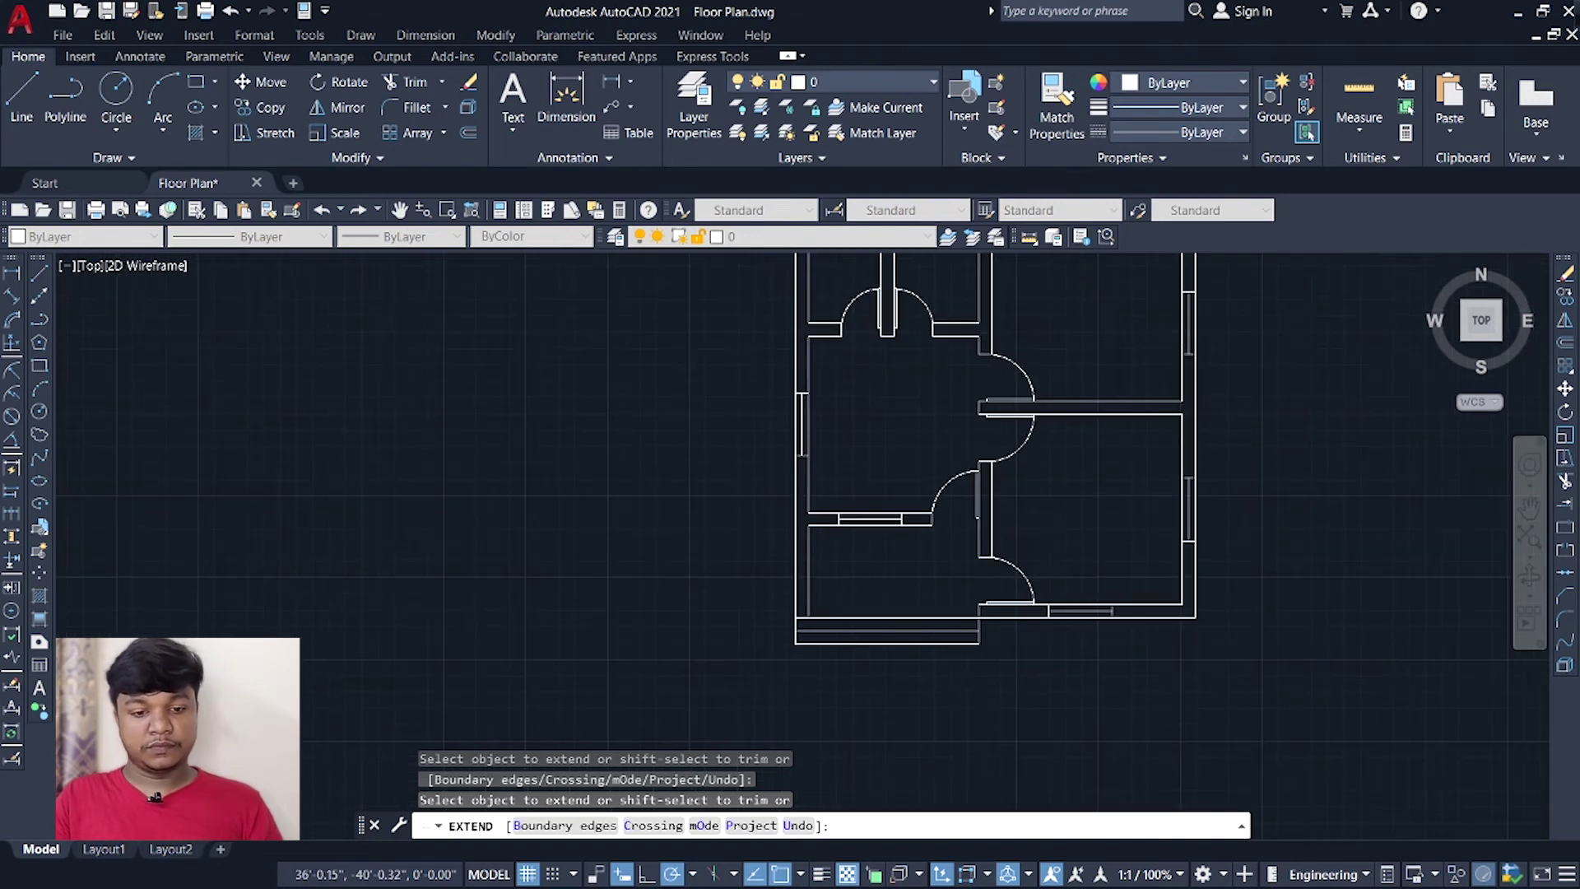
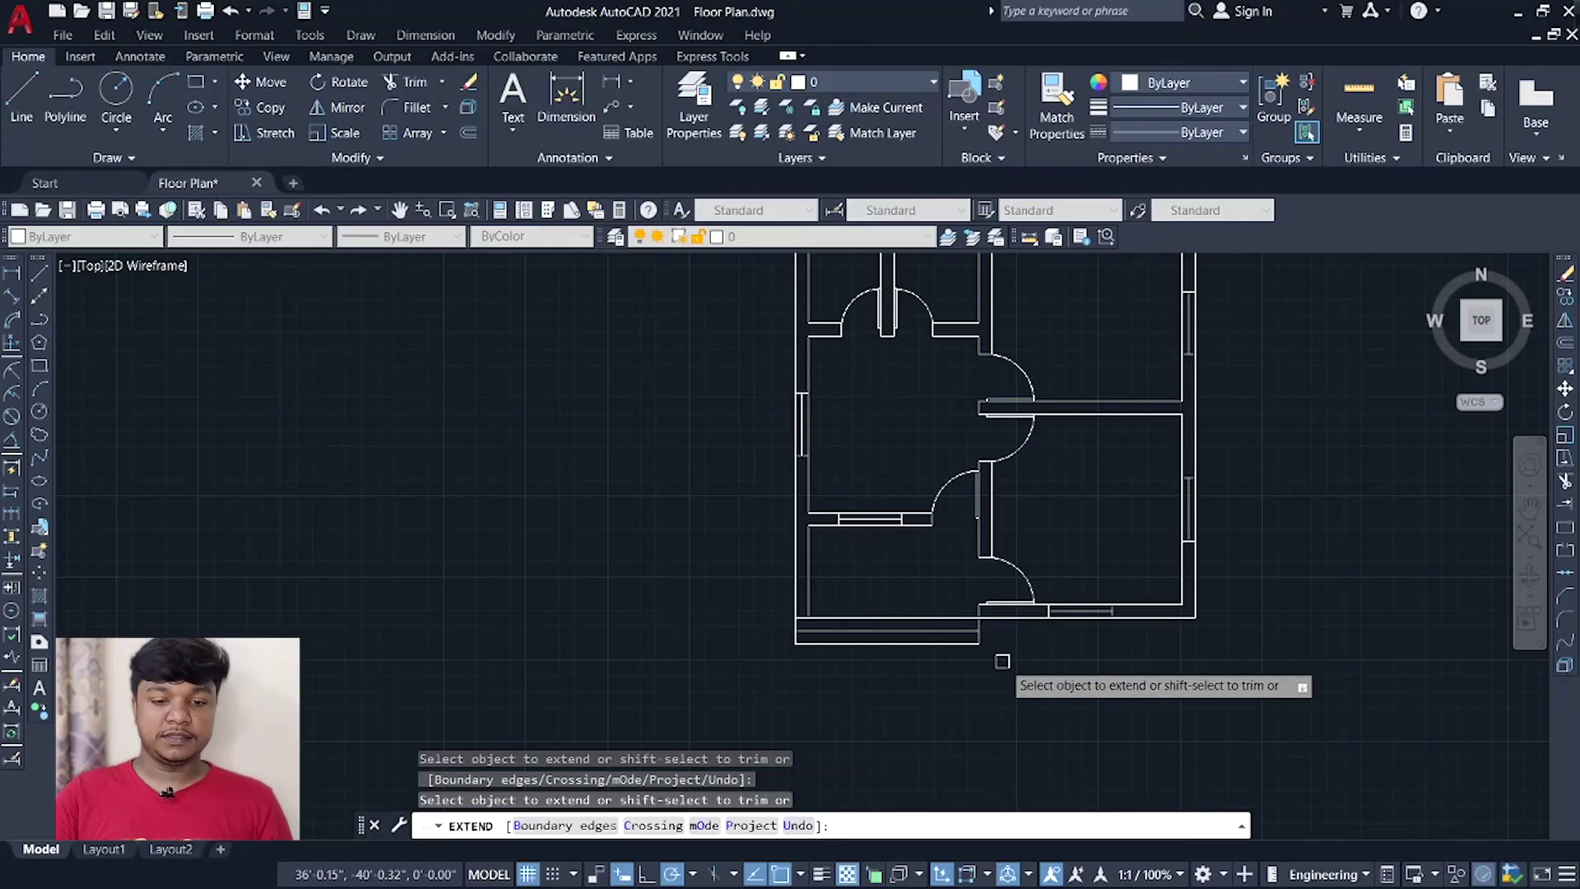
middle_drag(931, 412, 985, 630)
scroll(893, 505, up, 2)
key(Escape)
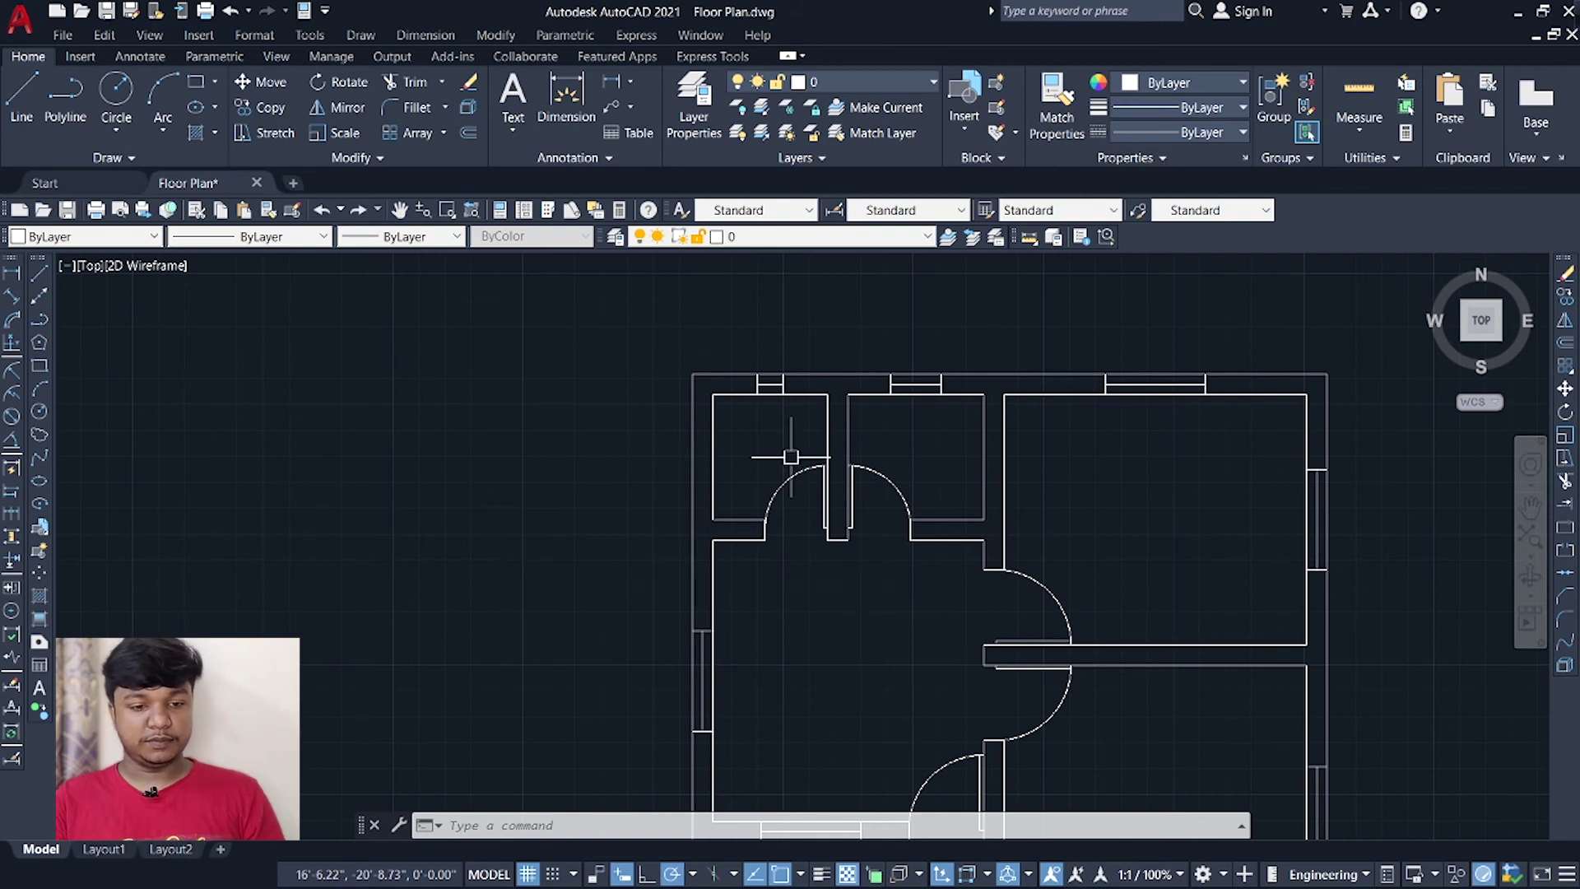
Place a horizontal single-line text KITCHEN with a height of .5' outside the plan, left of the small upper rooms.
scroll(704, 526, up, 2)
text(TEX)
key(Return)
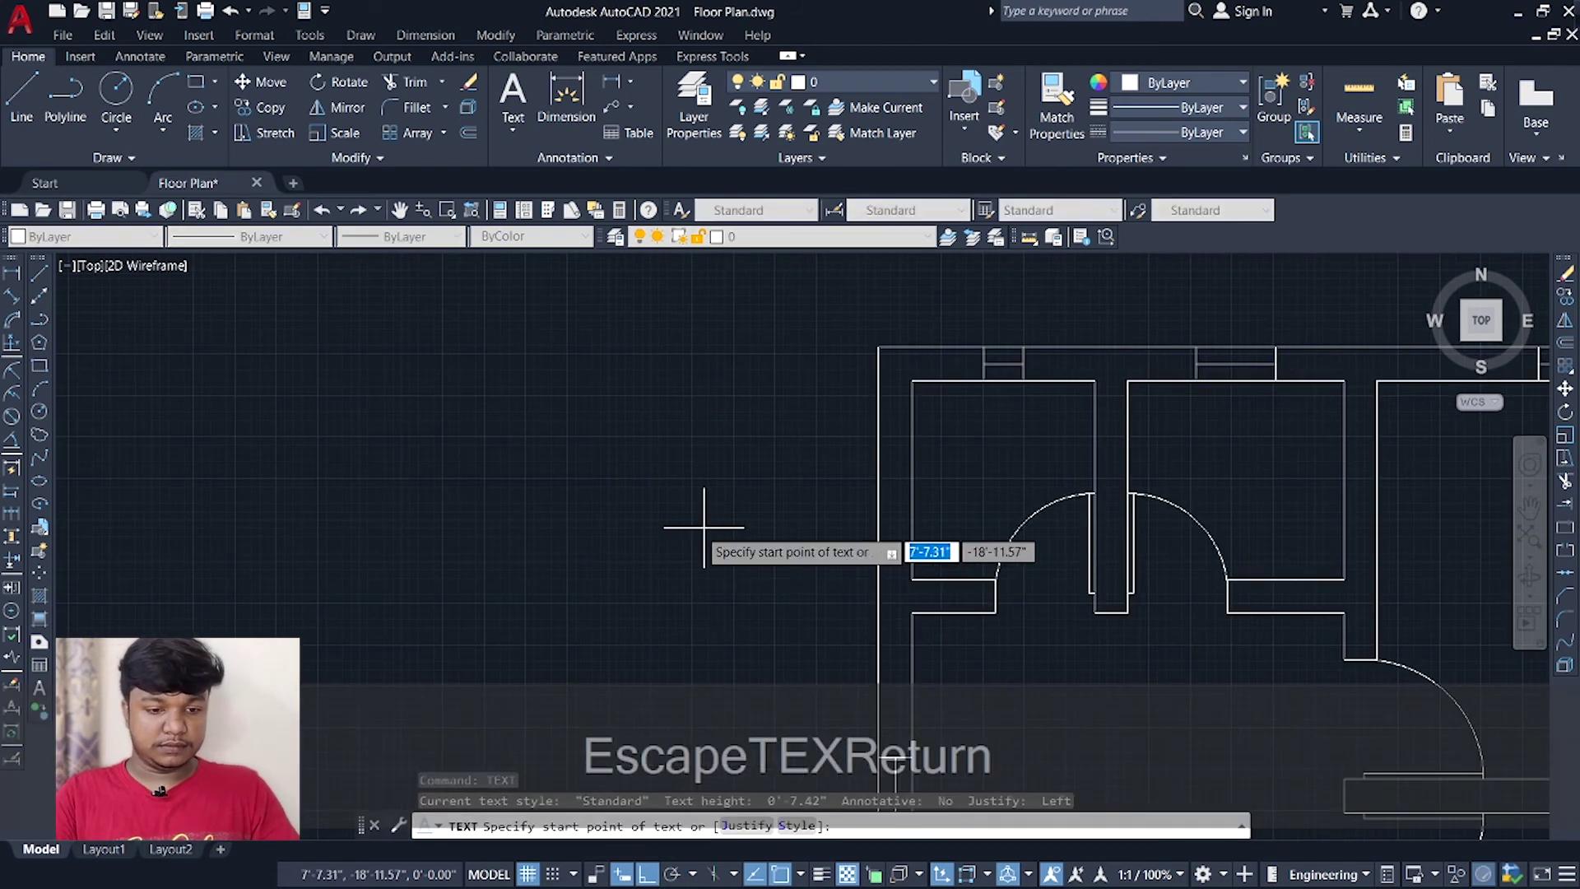
click(680, 539)
key(Return)
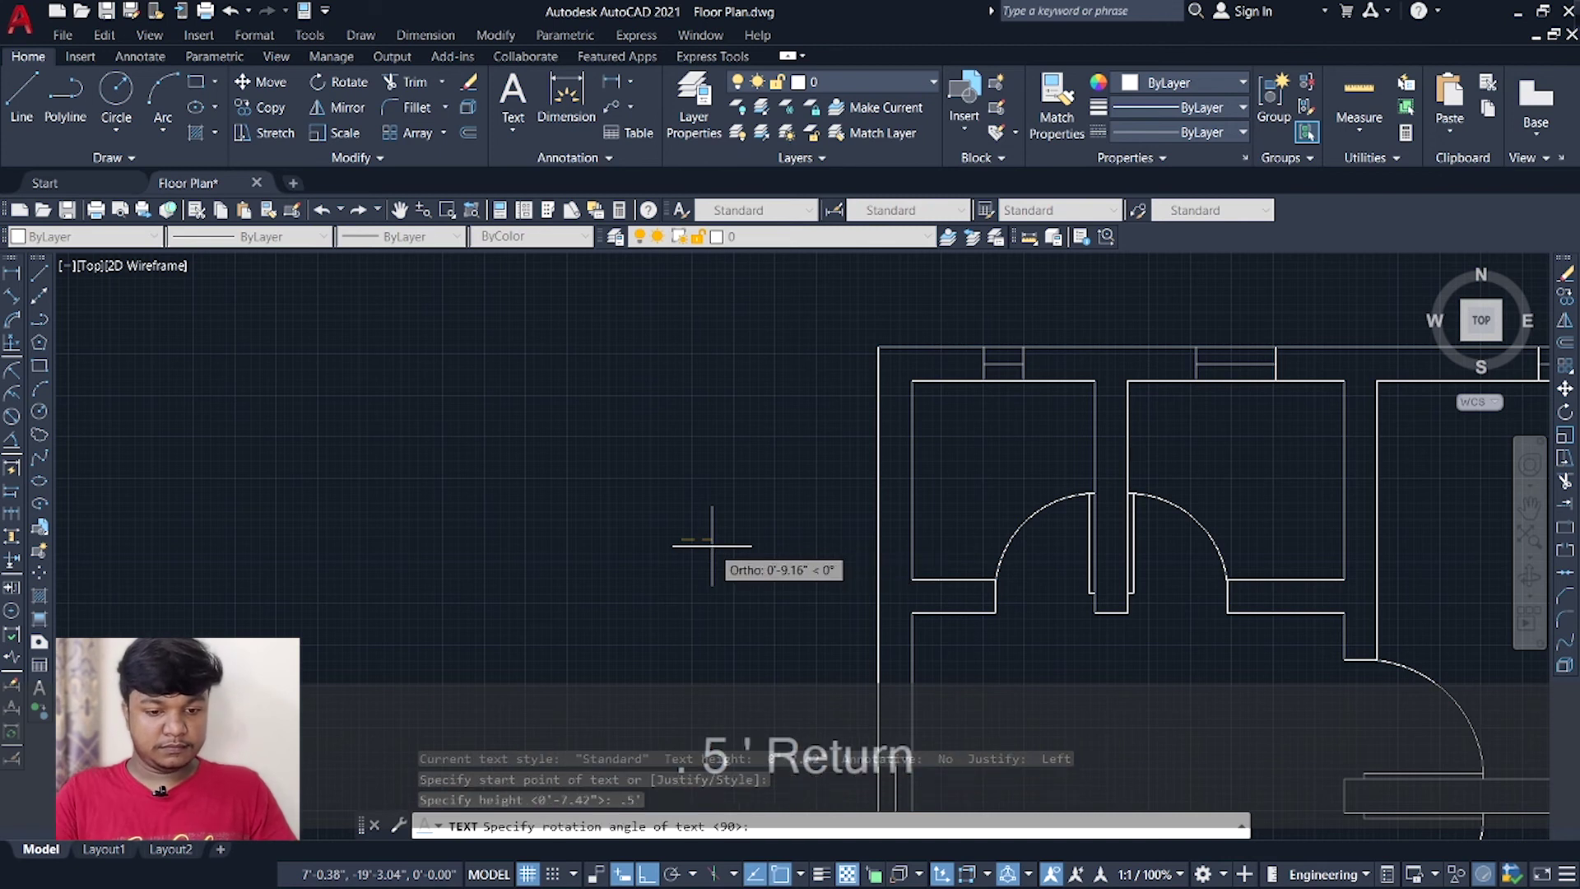
key(Return)
middle_drag(744, 553, 810, 543)
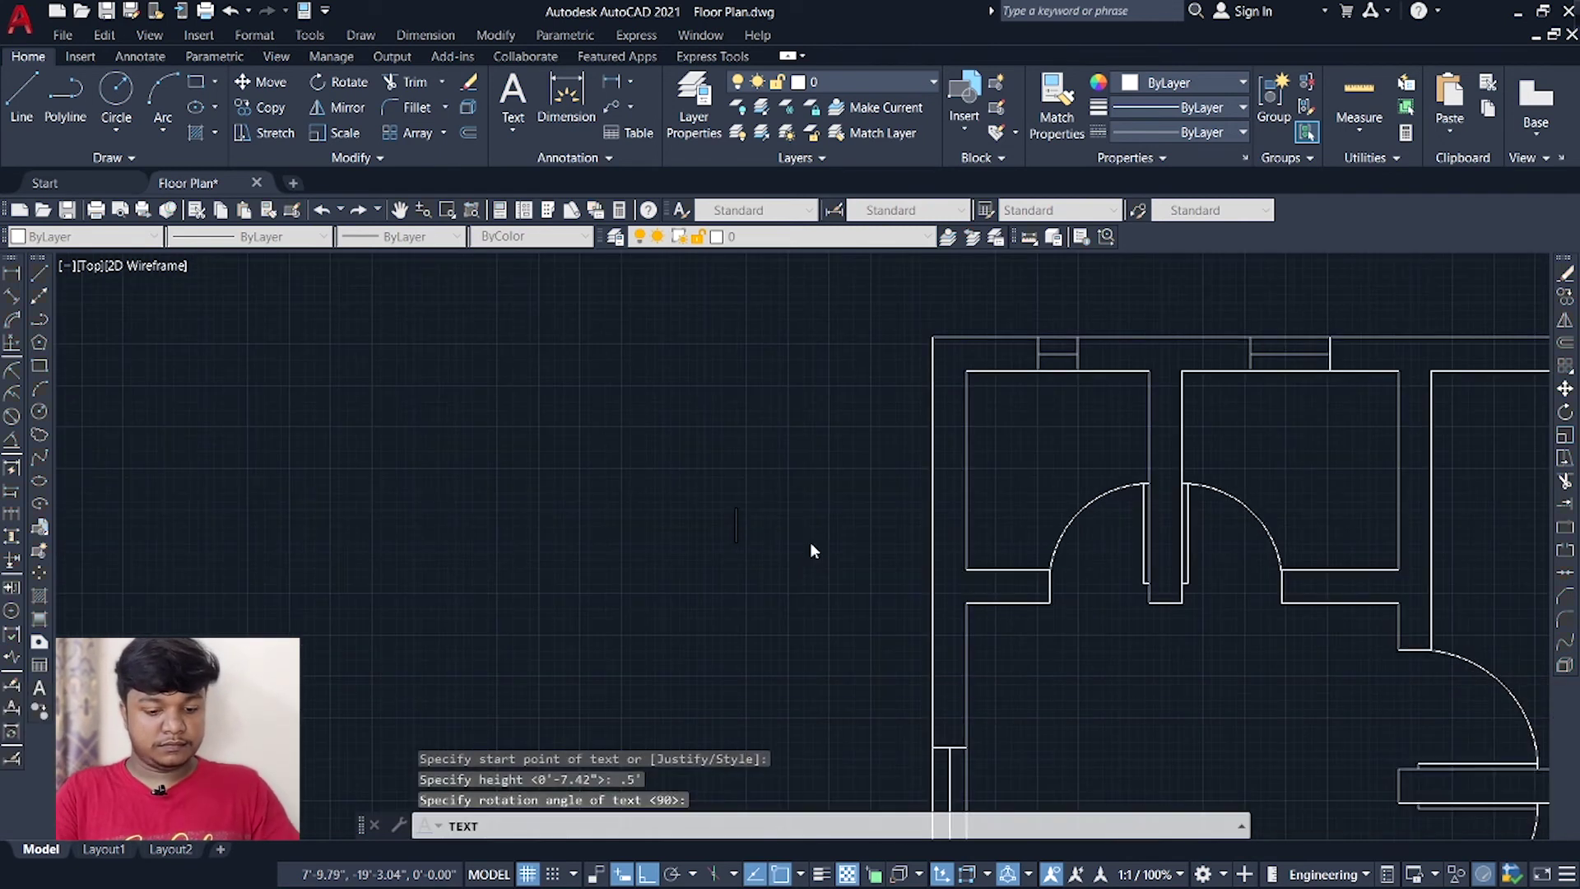
text(KITCHE)
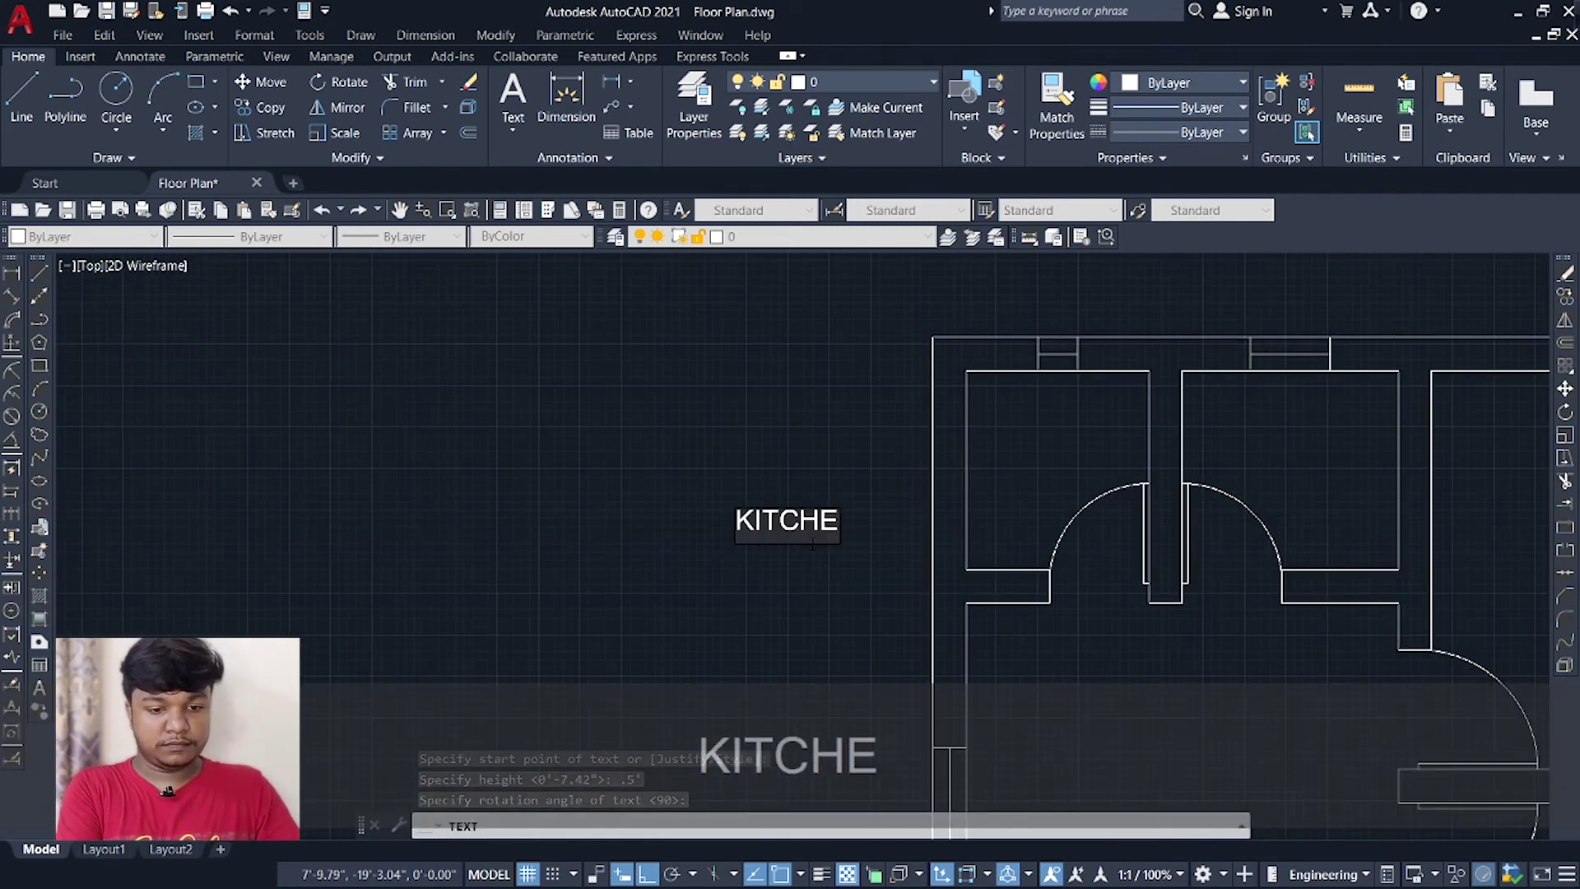
text(N)
key(Escape)
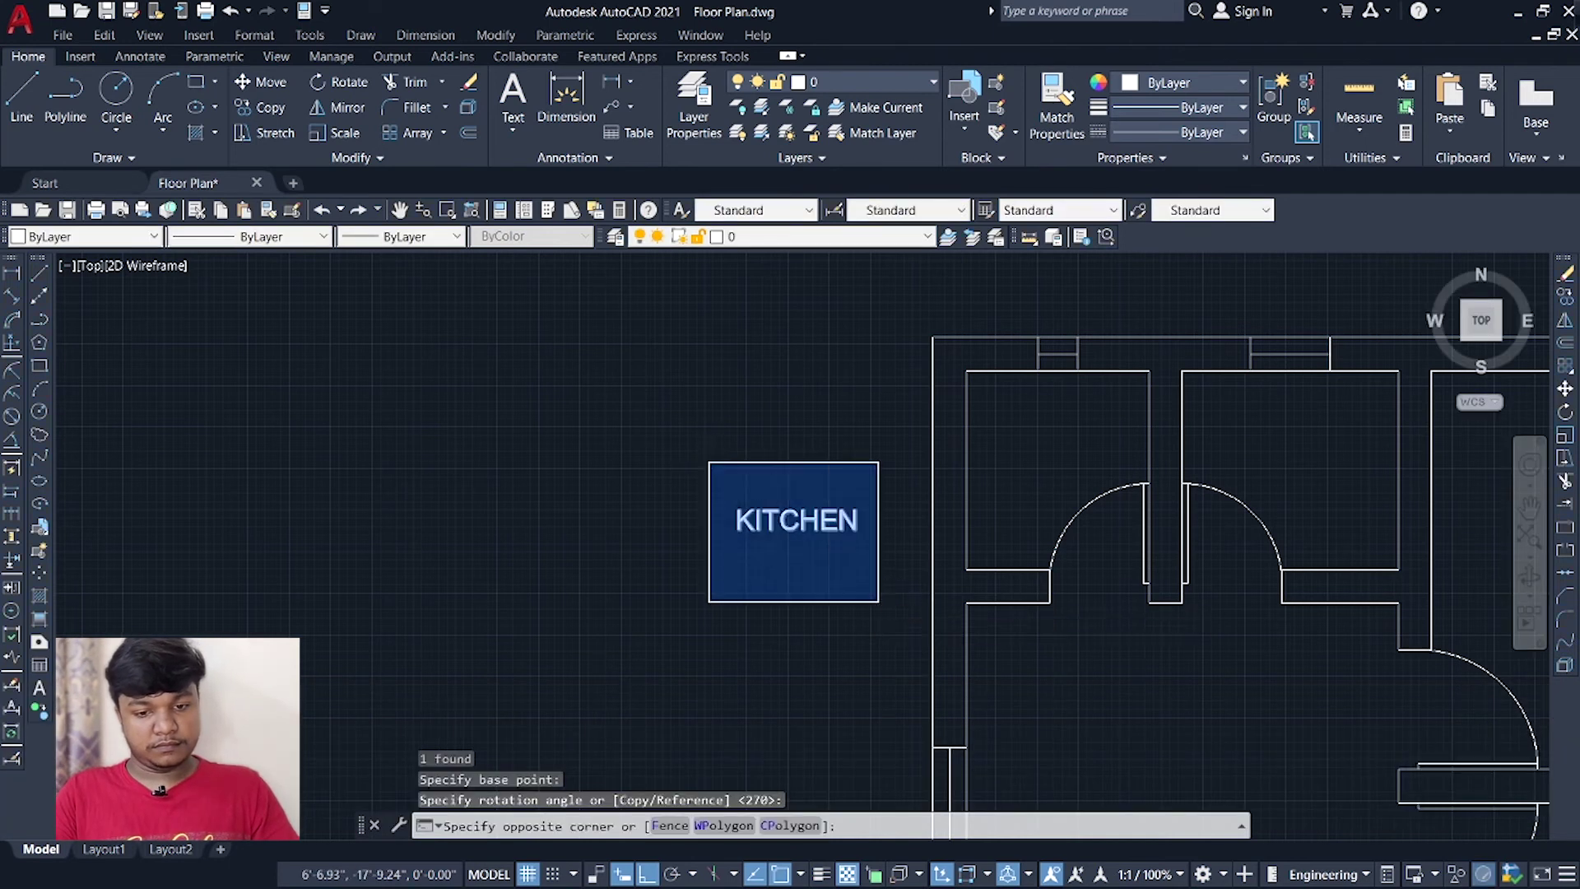
Copy the KITCHEN text twice into the upper-left small room, one below the other, with Ortho turned off.
click(833, 576)
text(co)
key(Return)
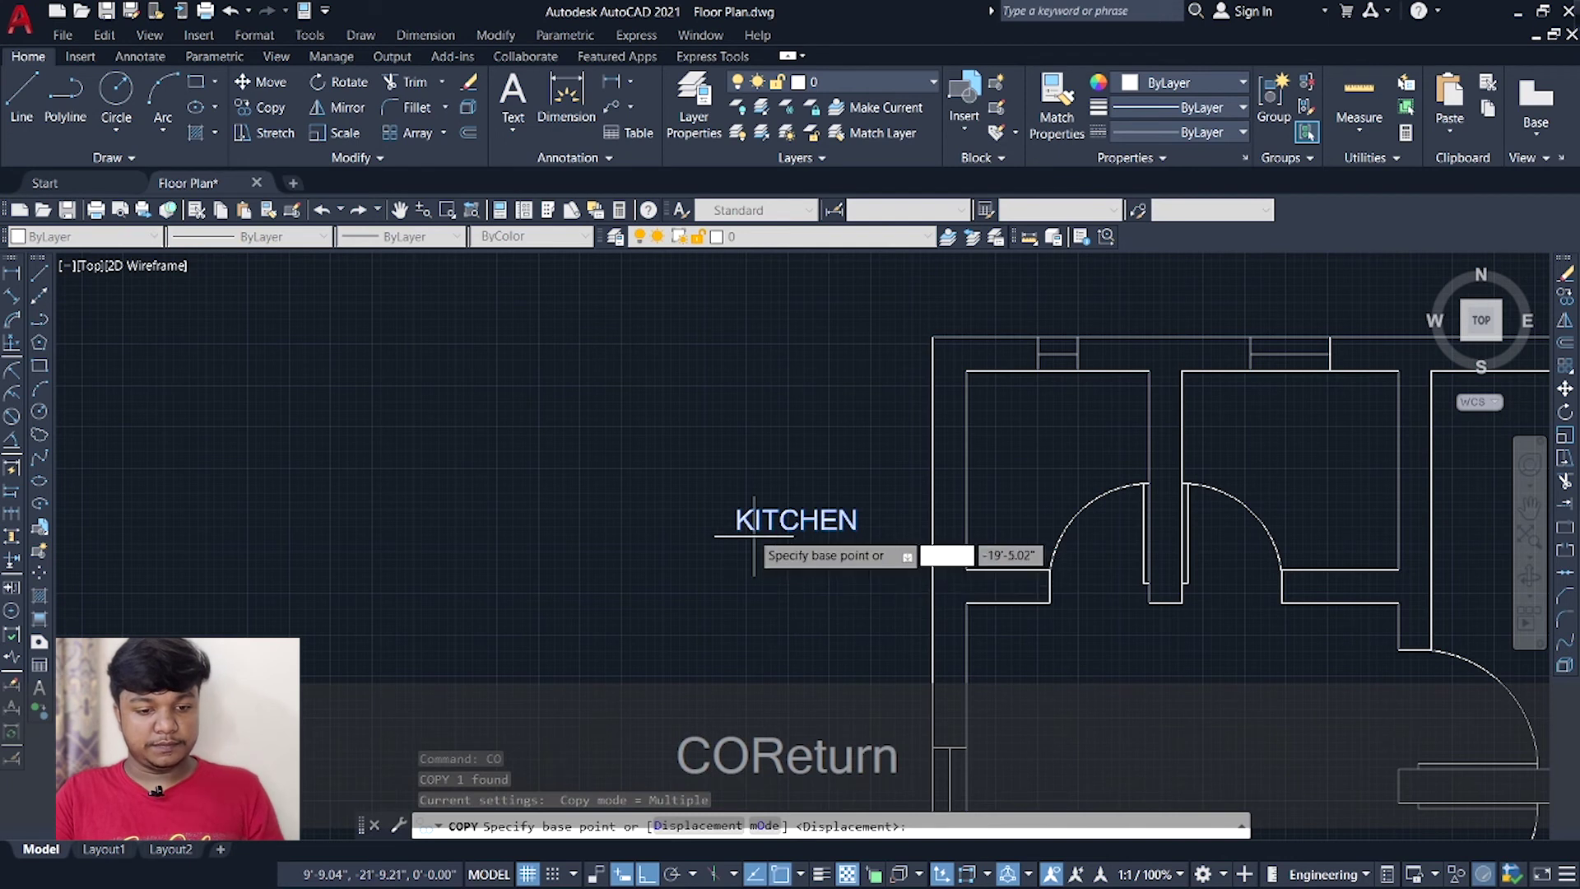
click(737, 529)
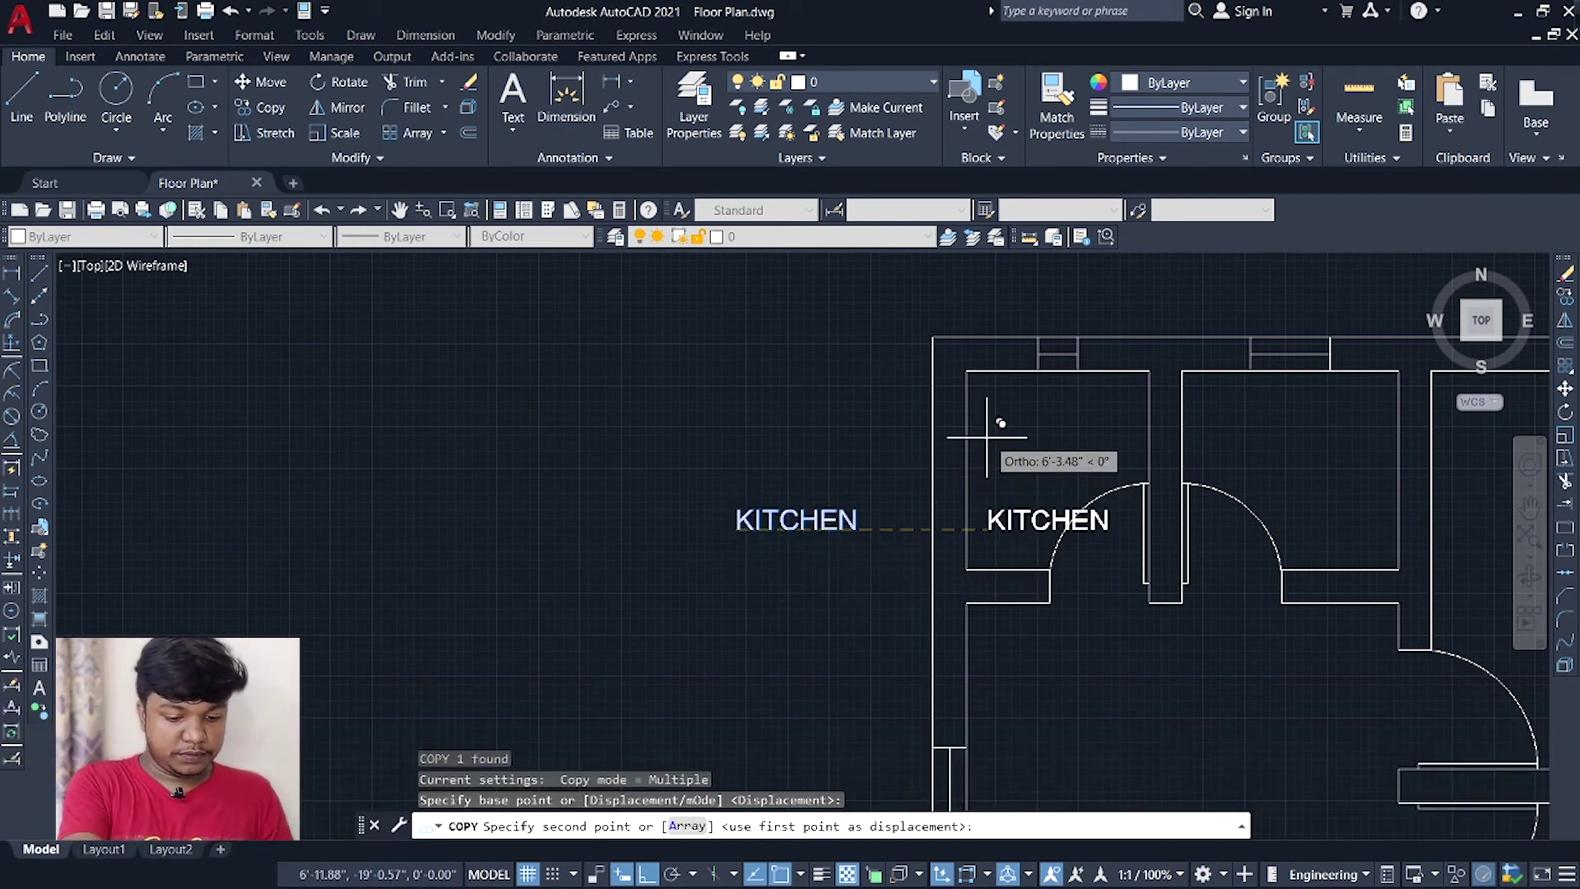
key(F8)
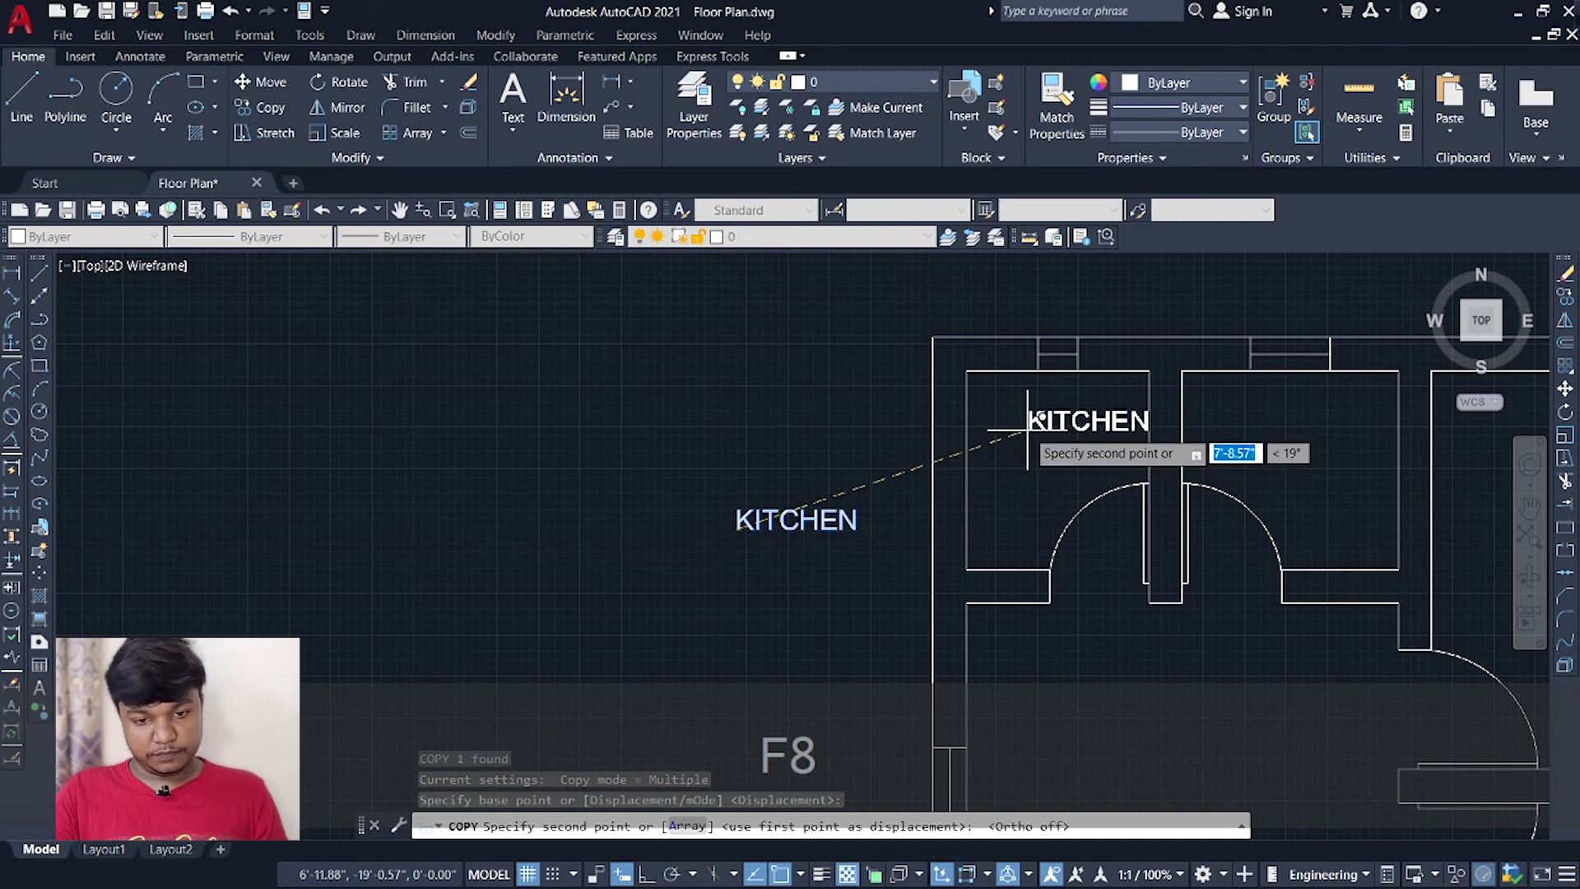
click(1009, 412)
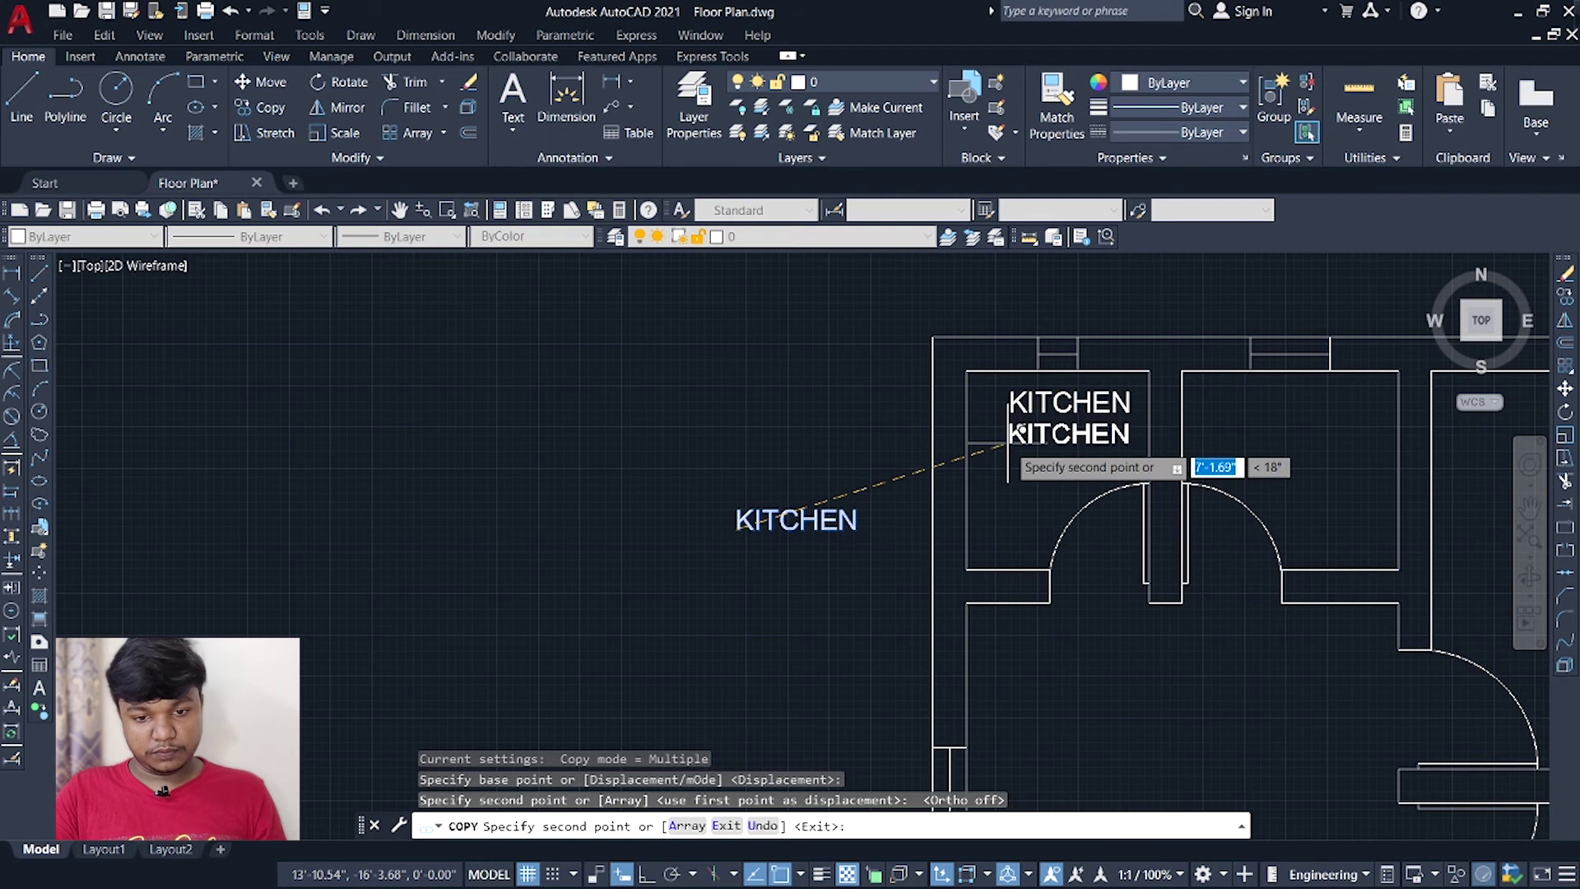
click(1007, 443)
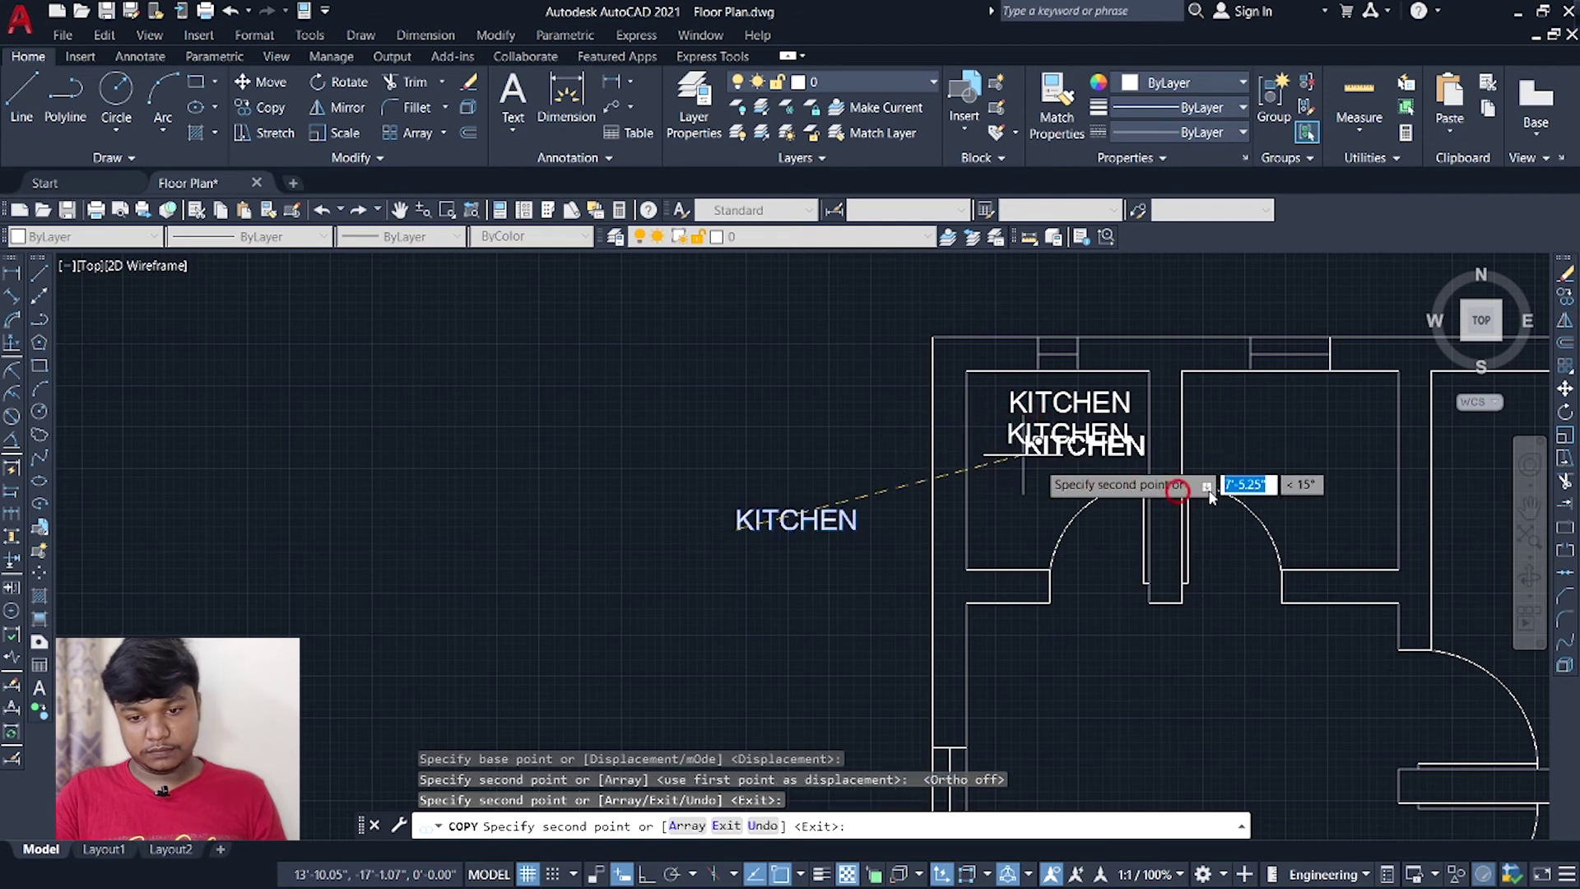
Copy the KITCHEN text as stacked pairs into the second small upper room and the large upper-right room.
click(1237, 442)
key(ctrl+z)
scroll(1333, 527, up, 2)
scroll(1160, 592, down, 6)
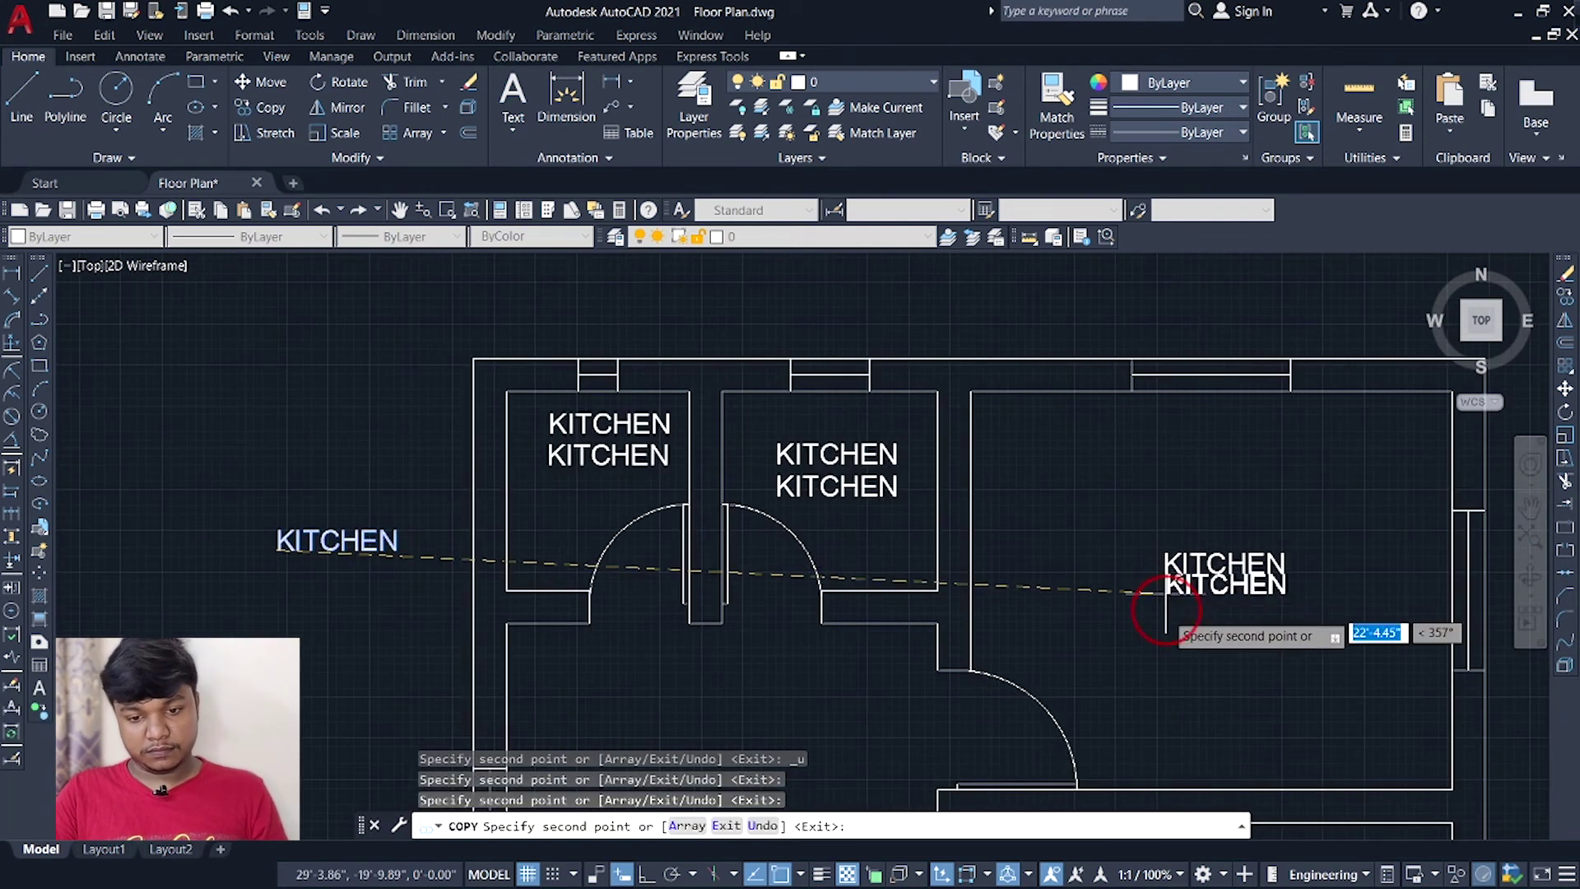
scroll(1148, 624, up, 2)
click(1141, 607)
Copy the KITCHEN text as stacked pairs into the remaining large lower-right, middle-left and lower-left rooms, completing the placeholder labels.
click(815, 445)
click(815, 470)
middle_drag(879, 700, 868, 574)
click(794, 569)
scroll(793, 589, up, 2)
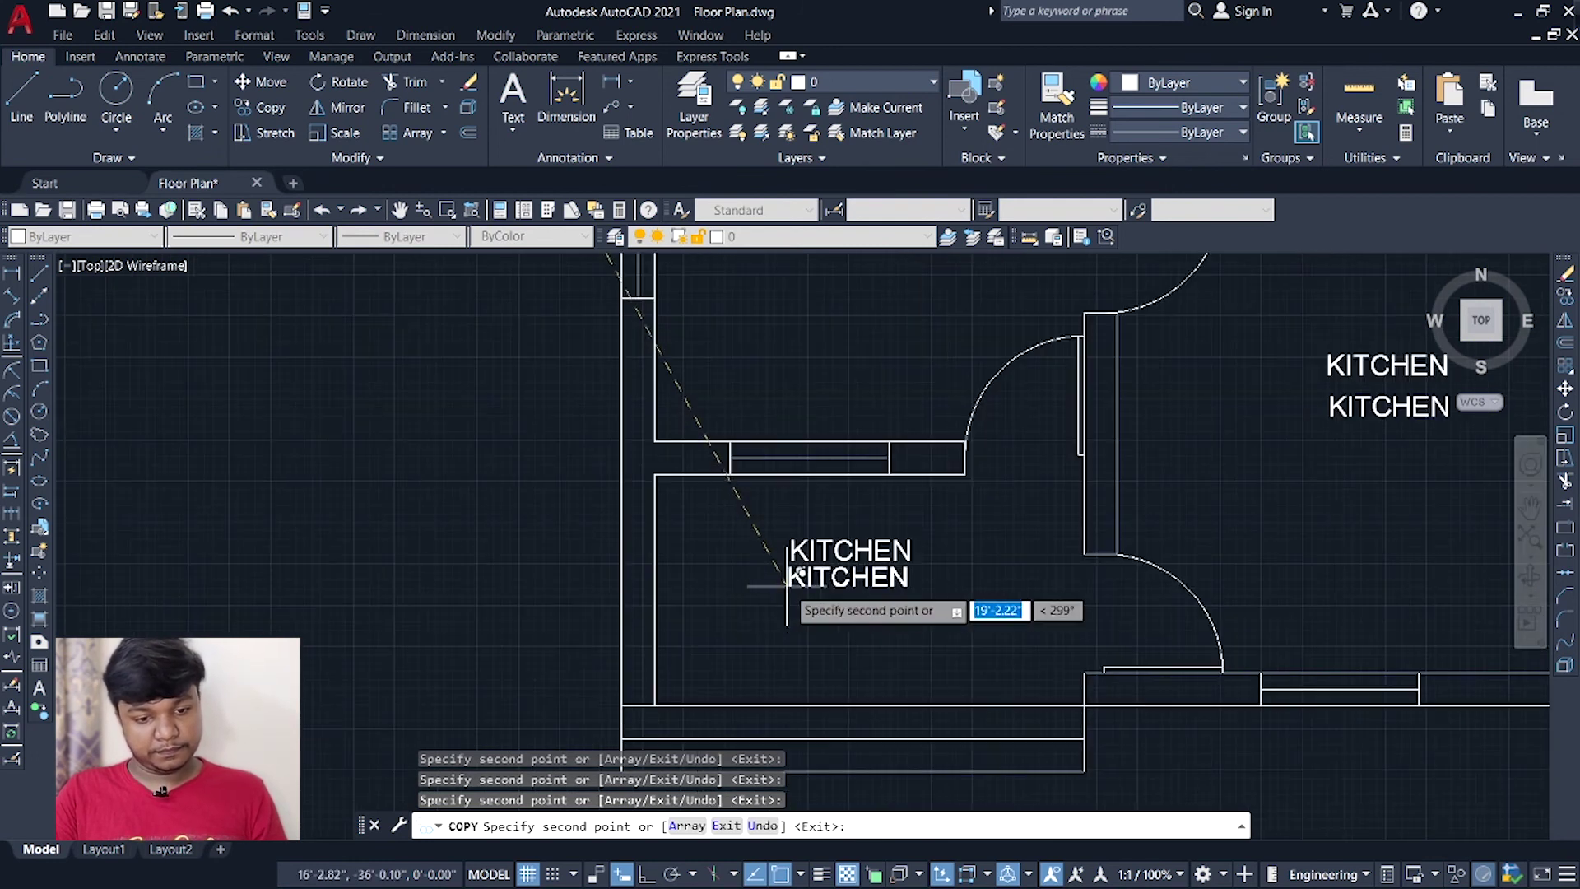
click(793, 590)
scroll(979, 543, down, 4)
scroll(995, 527, down, 2)
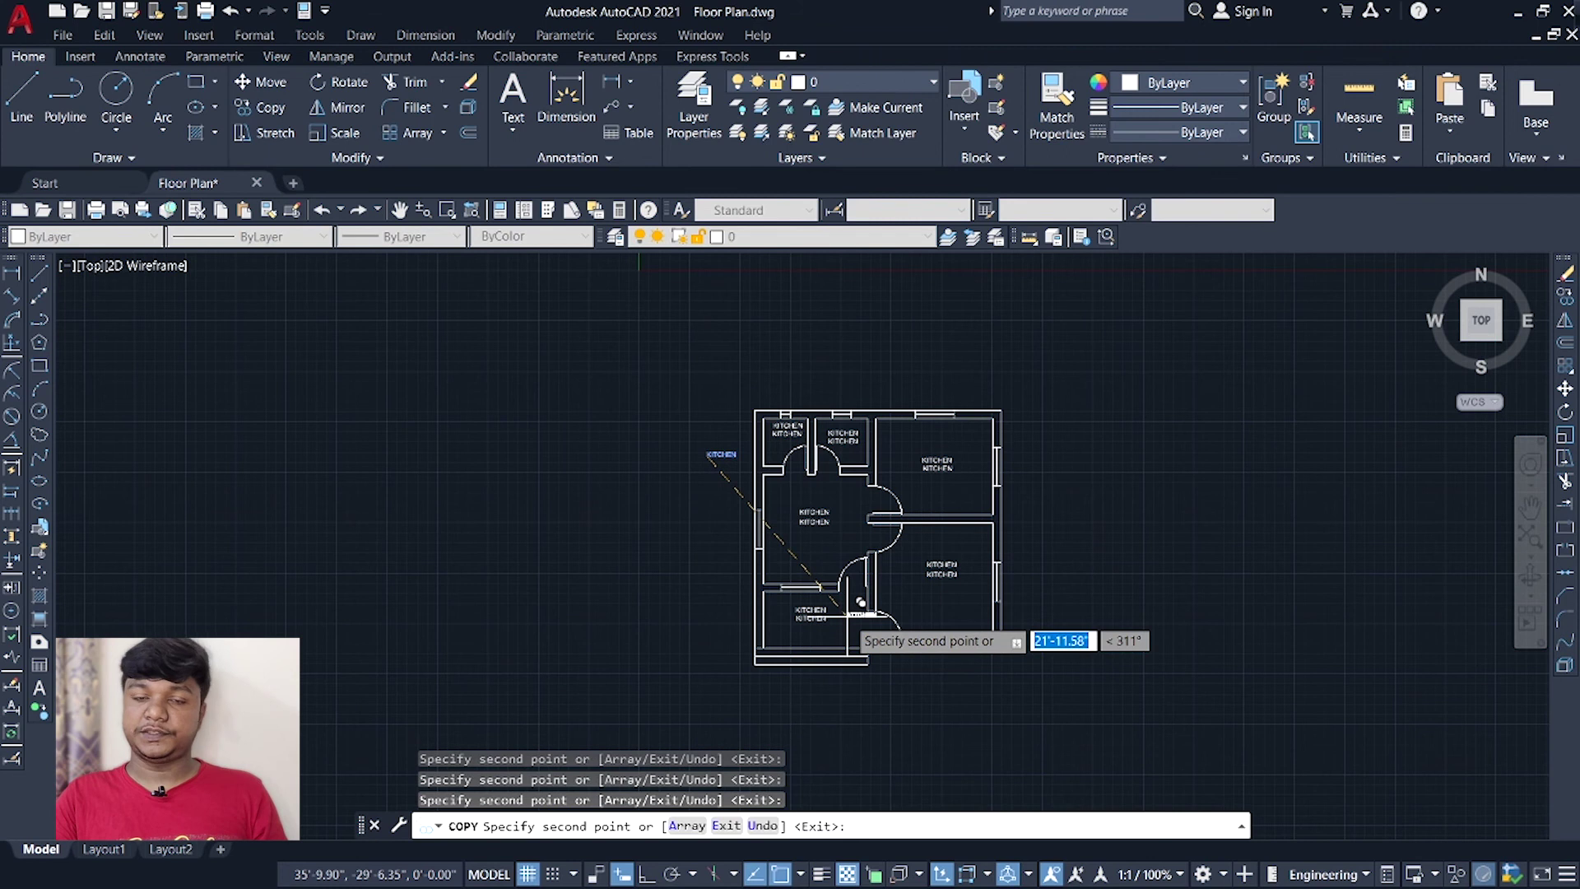
key(Escape)
scroll(913, 609, up, 5)
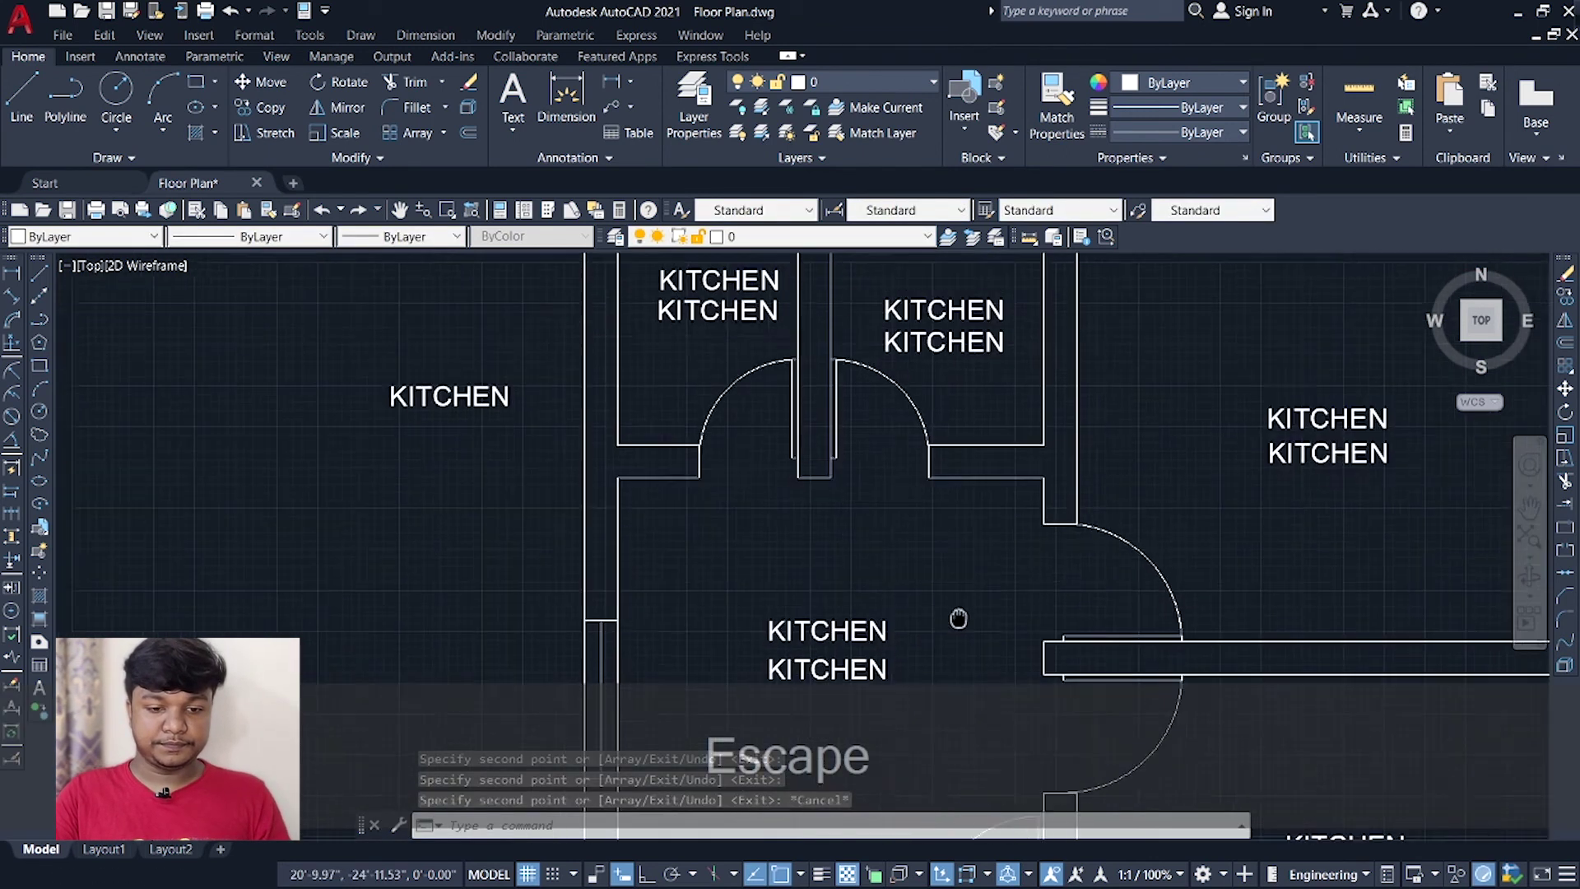
scroll(914, 576, up, 4)
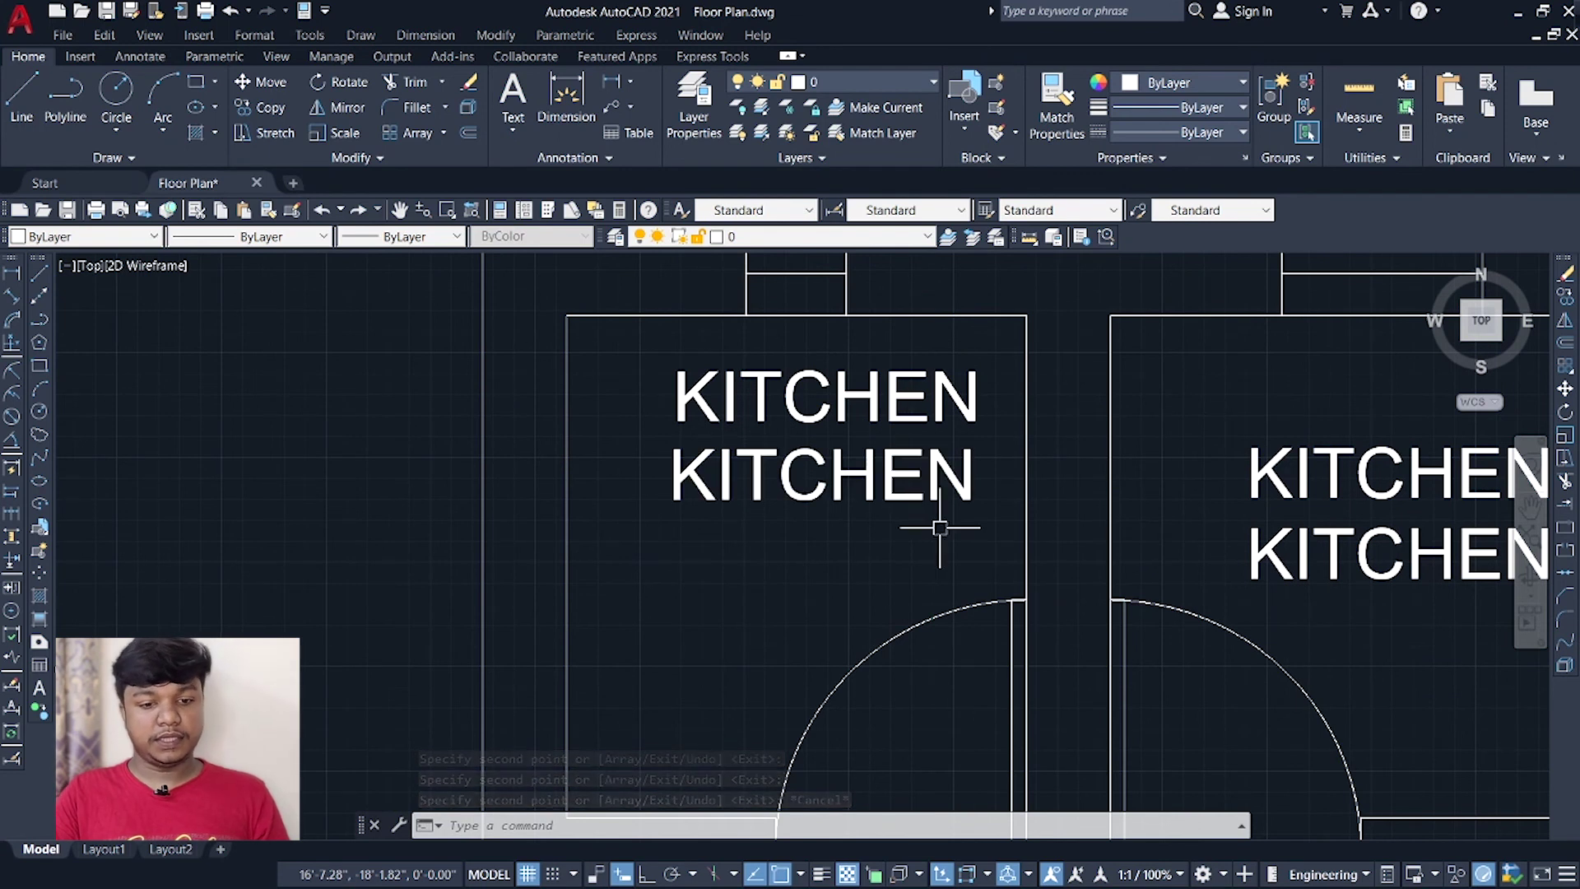
Change the upper KITCHEN text in the upper-left small room to TOILET.
click(954, 422)
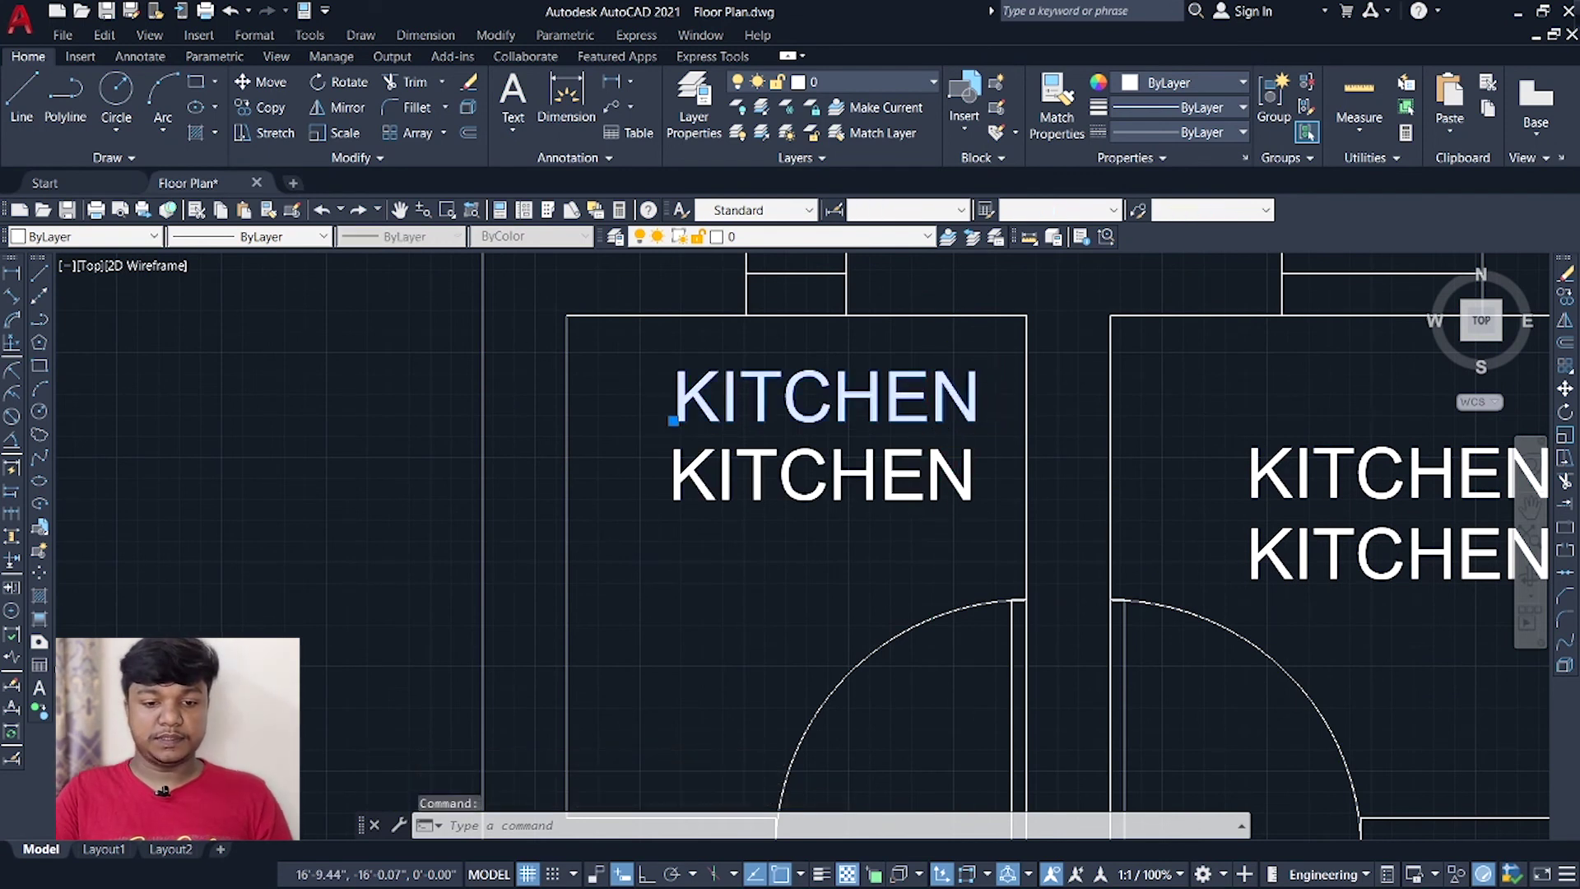
double_click(955, 421)
key(BackSpace)
text(T)
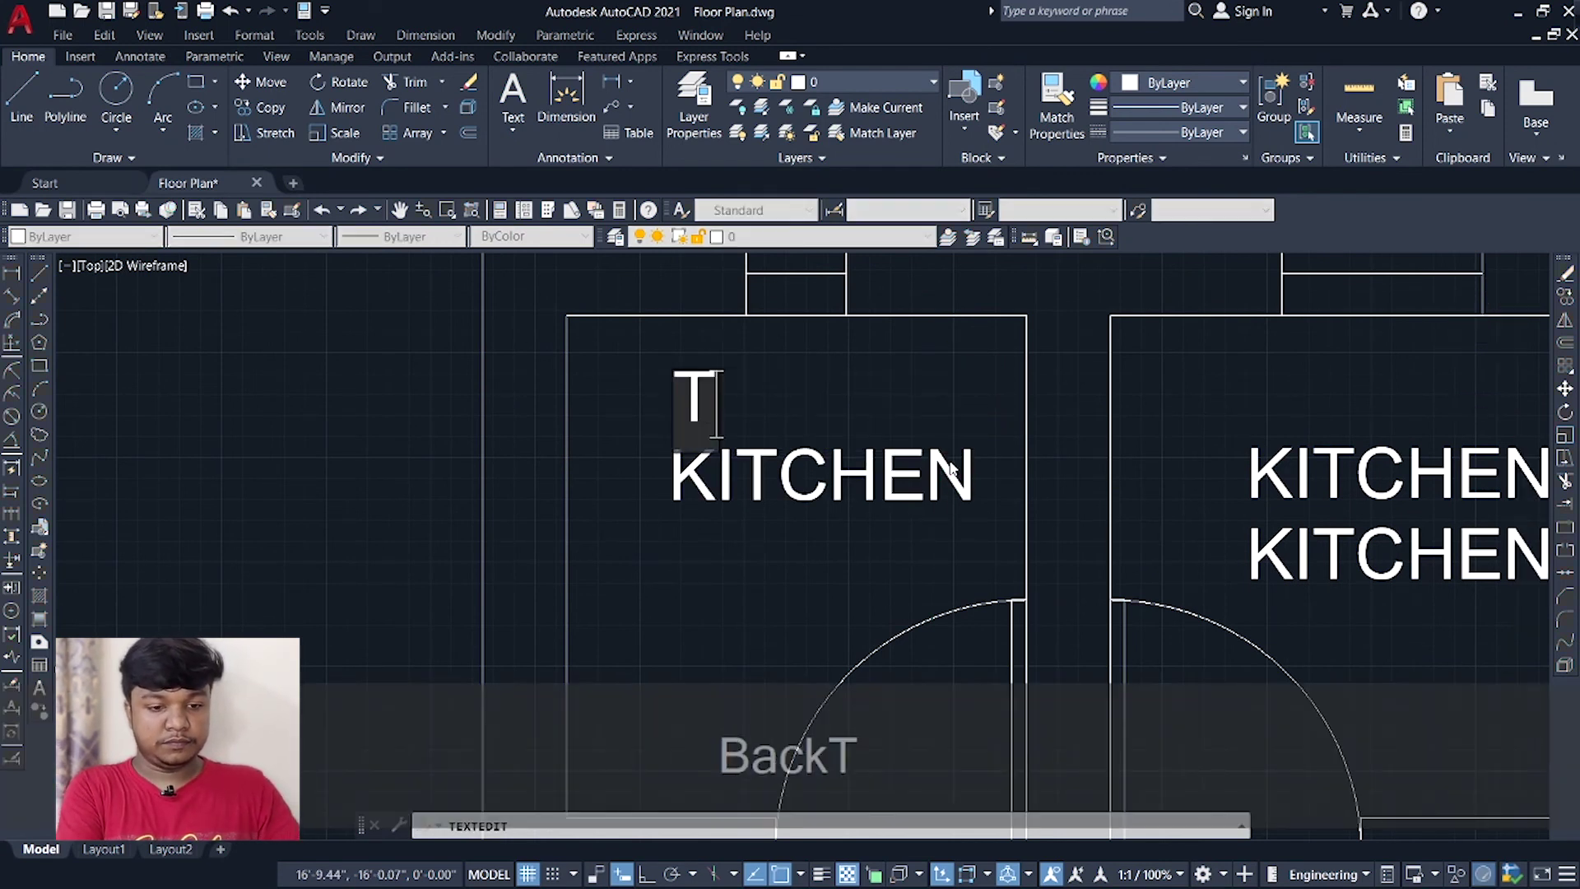
text(OI)
key(BackSpace)
text(OI)
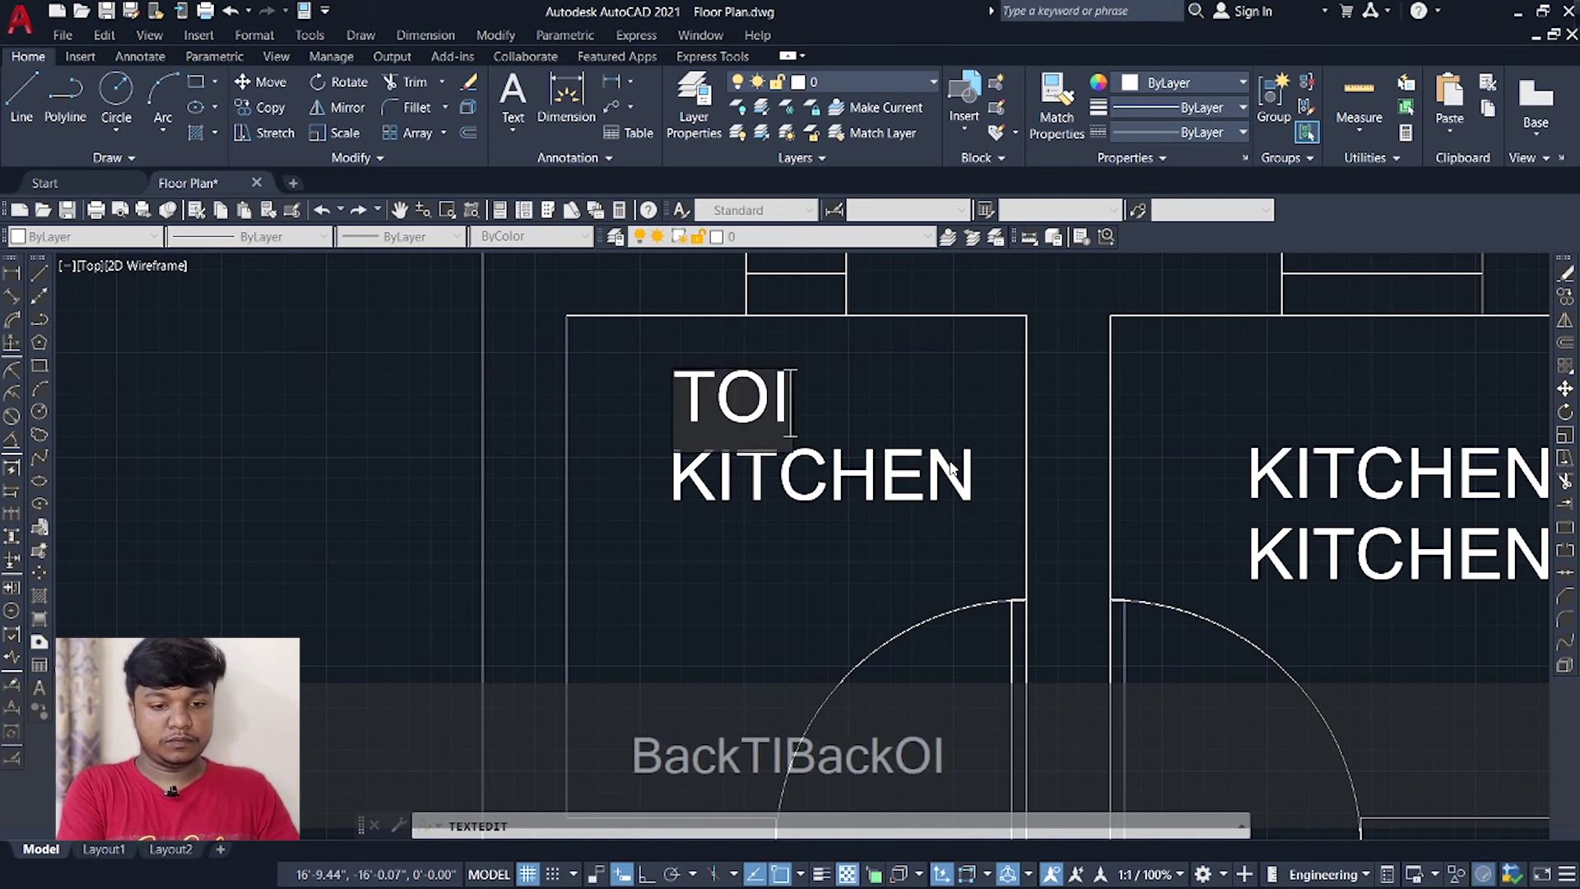
text(LET)
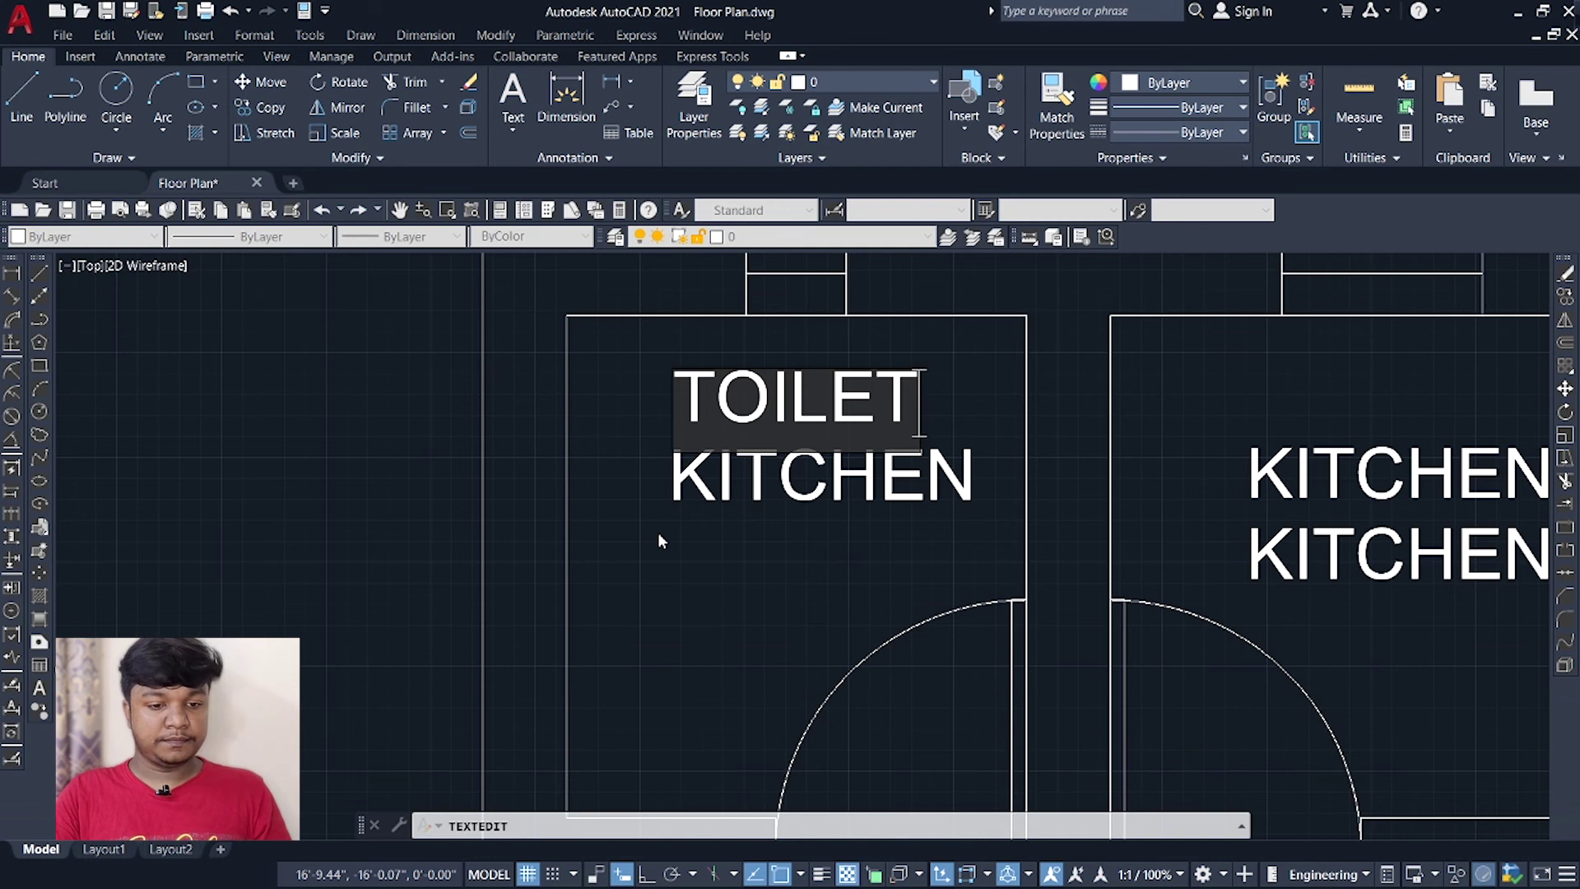
click(658, 532)
key(Escape)
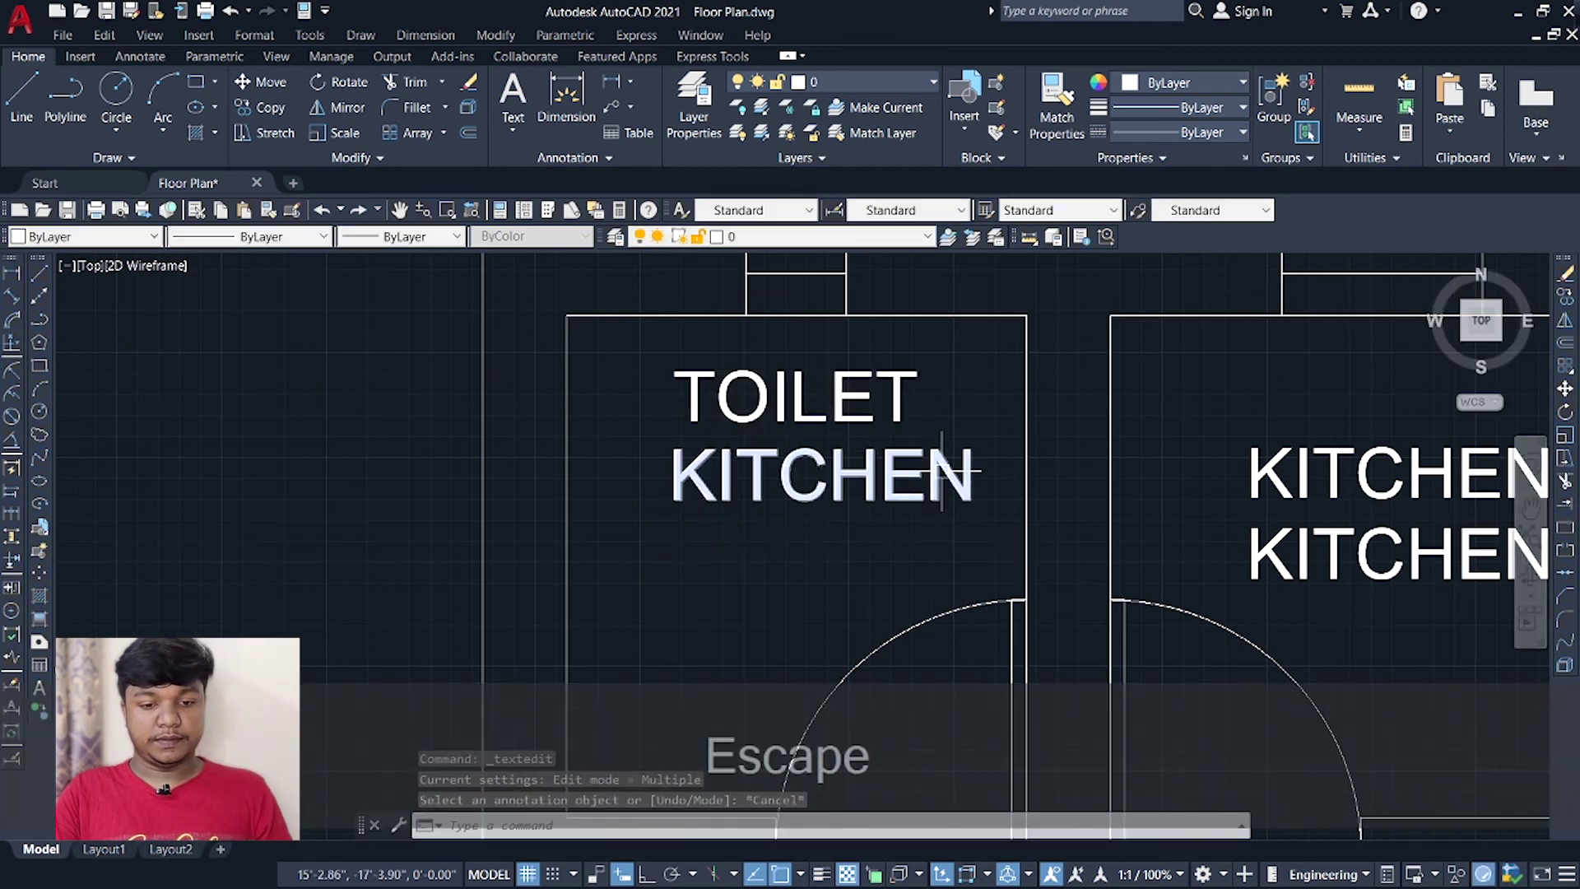
Replace the KITCHEN text below TOILET with the room size 4'-7"X5'.
double_click(945, 486)
key(BackSpace)
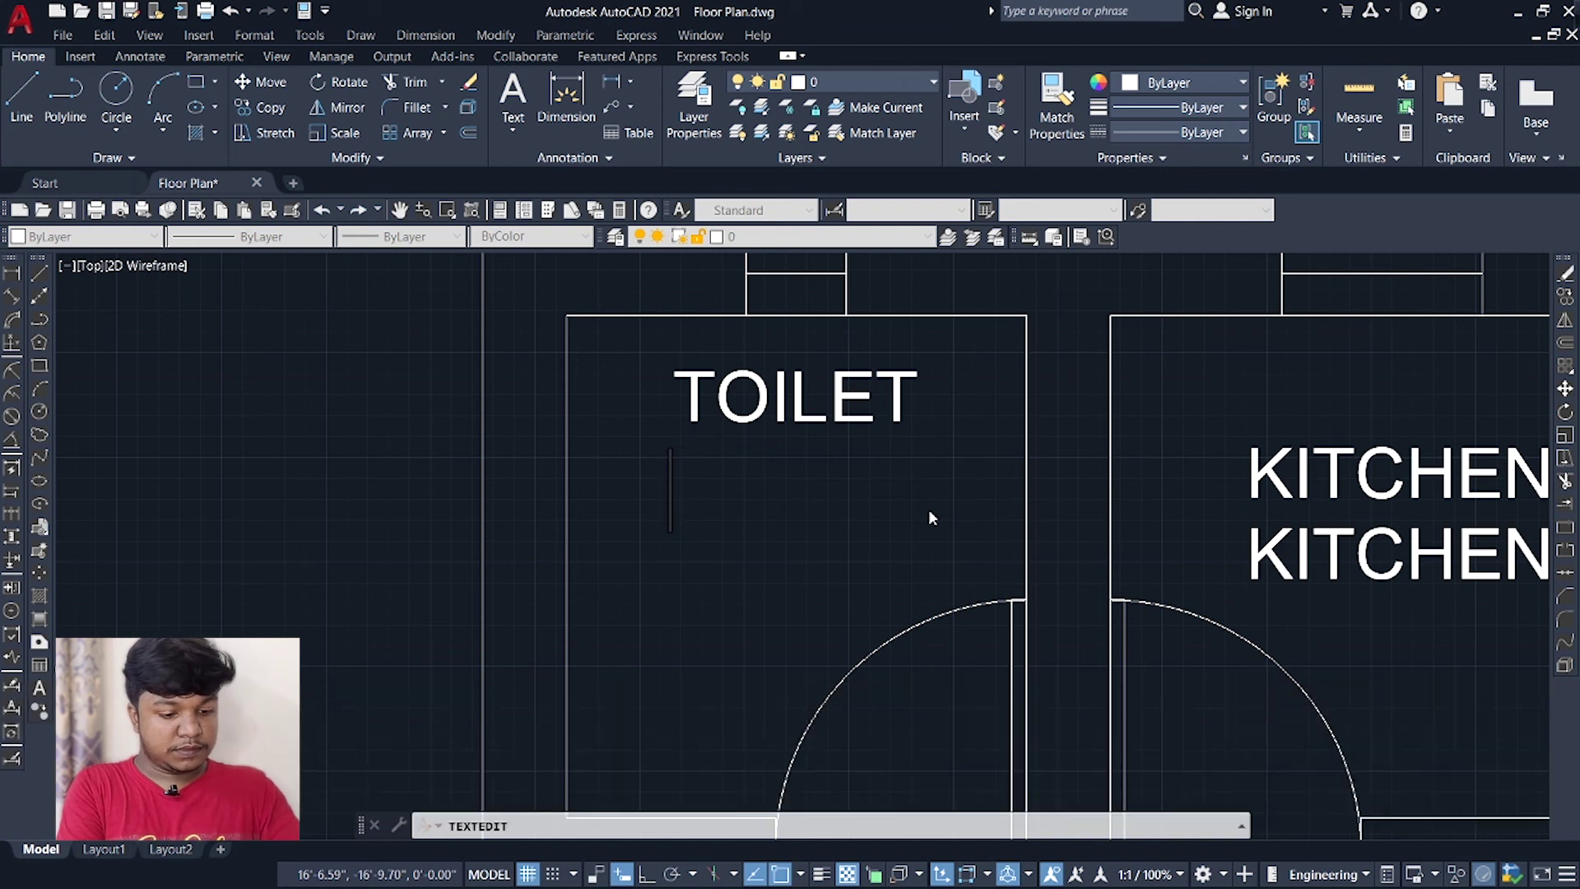
text(4')
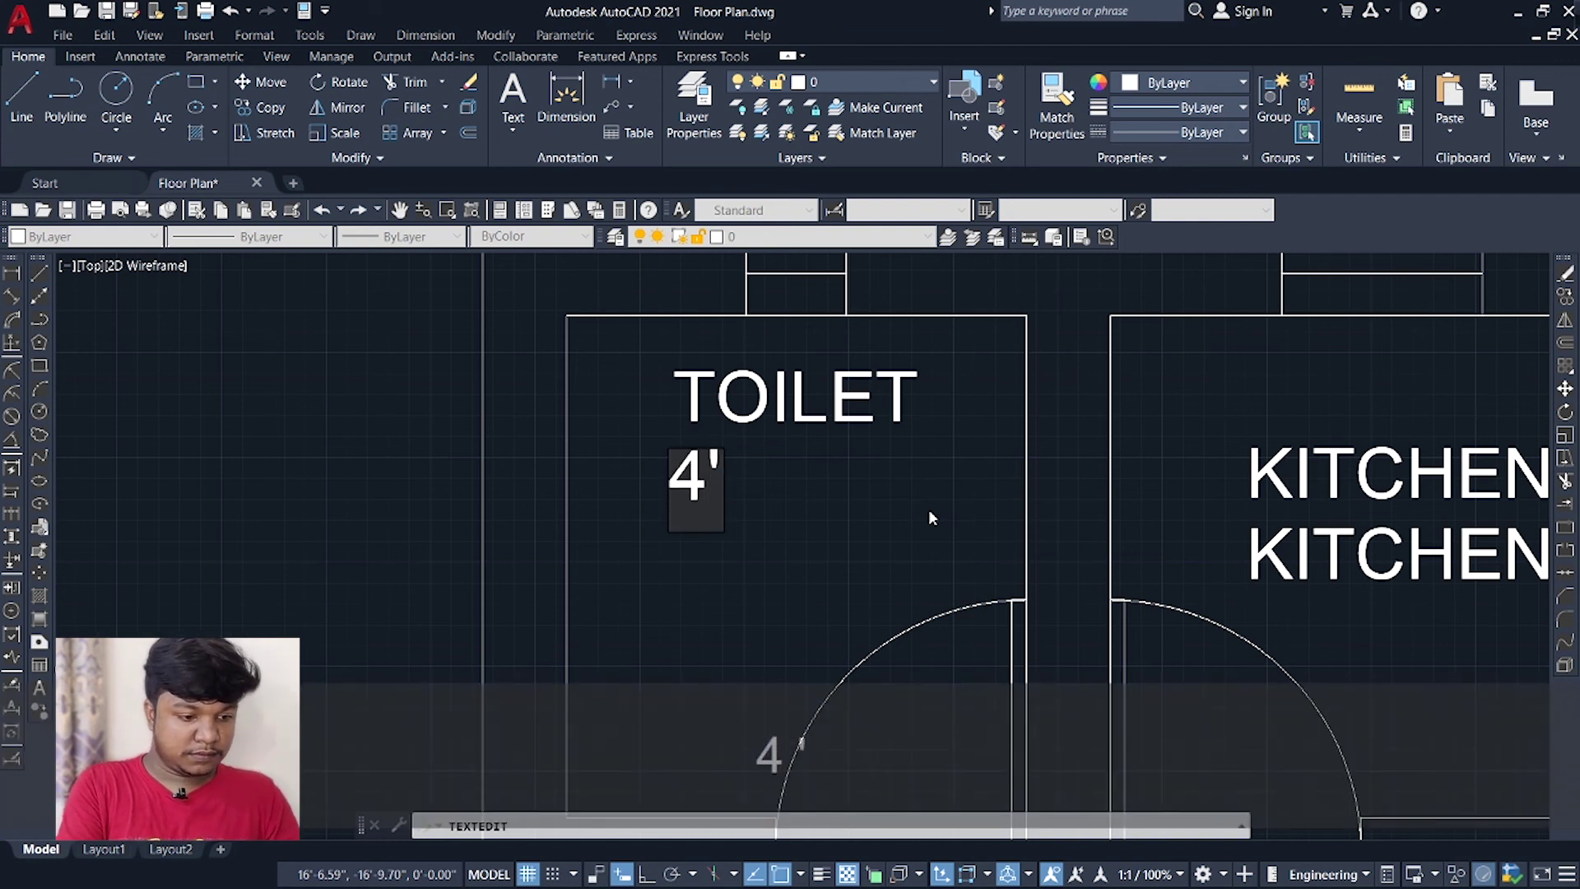
text(-)
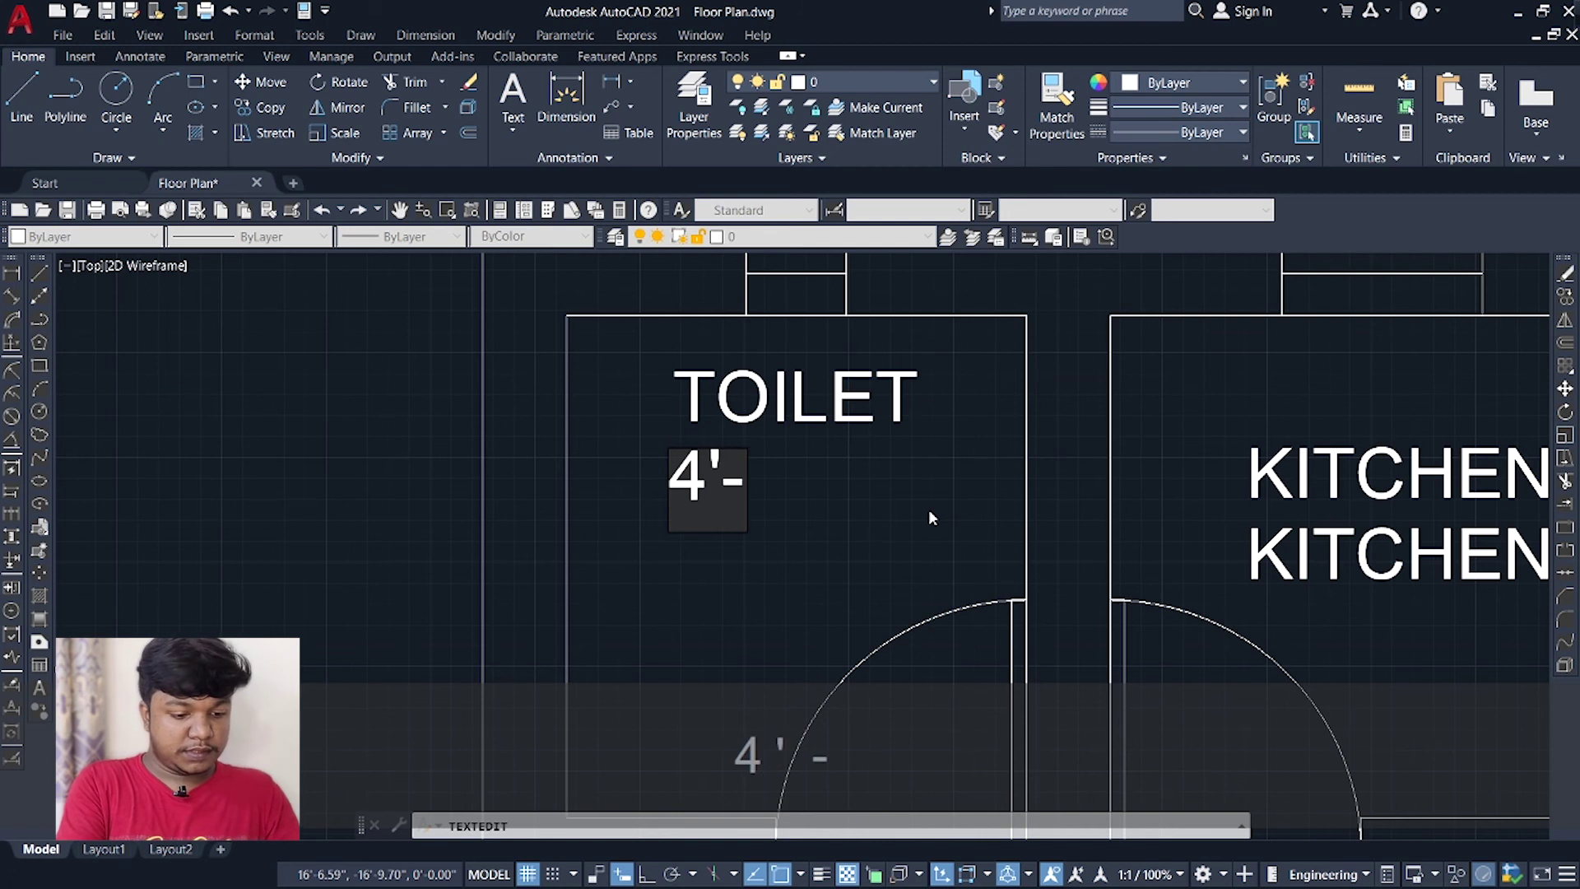
text(7")
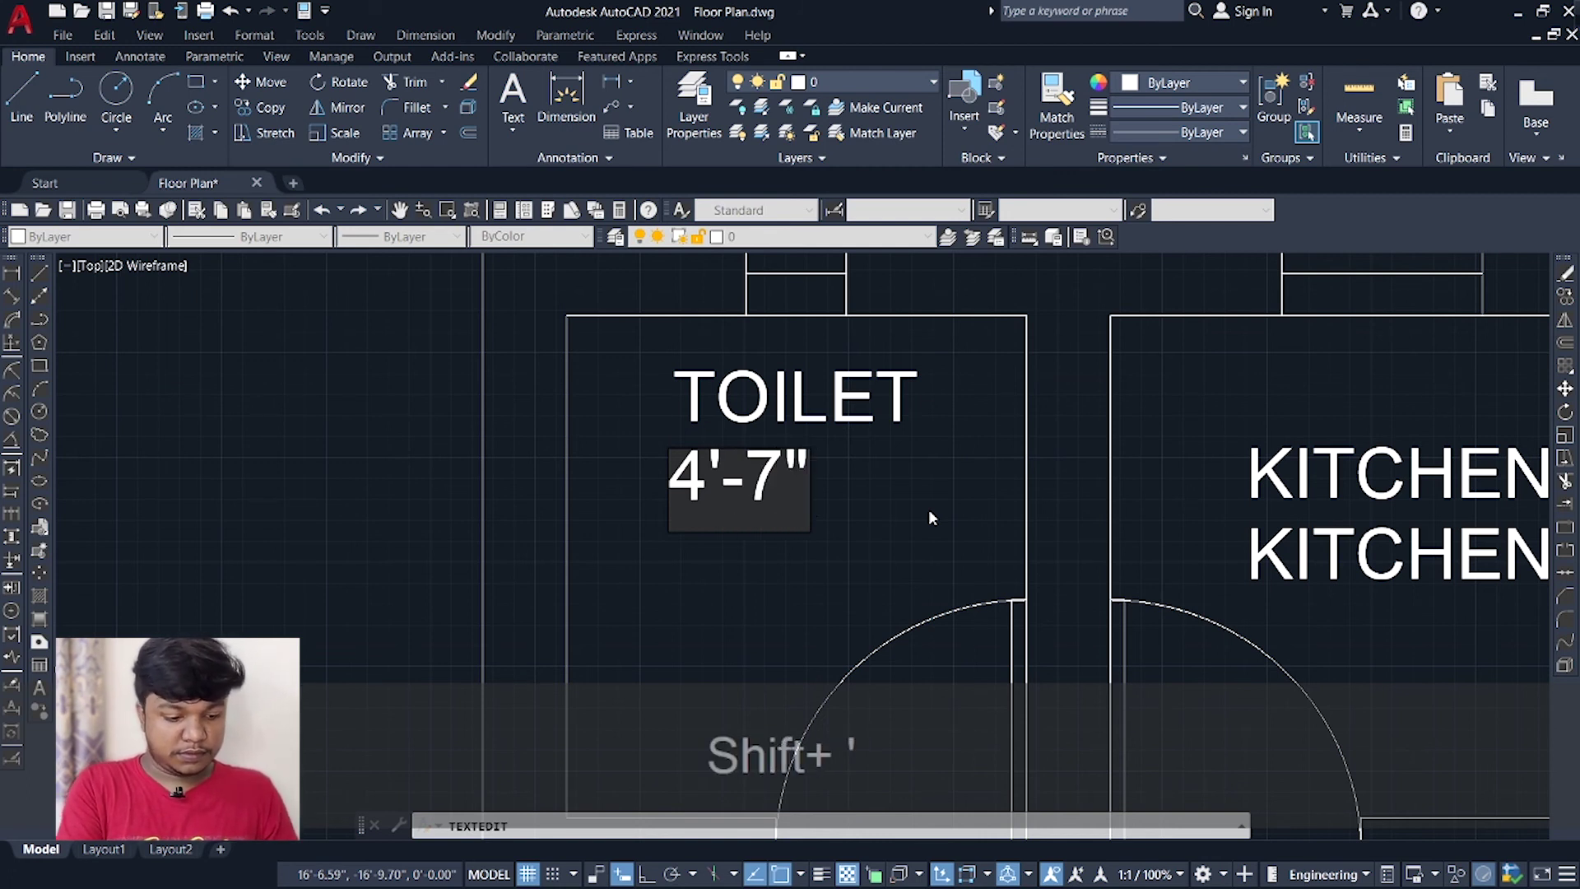
text(X)
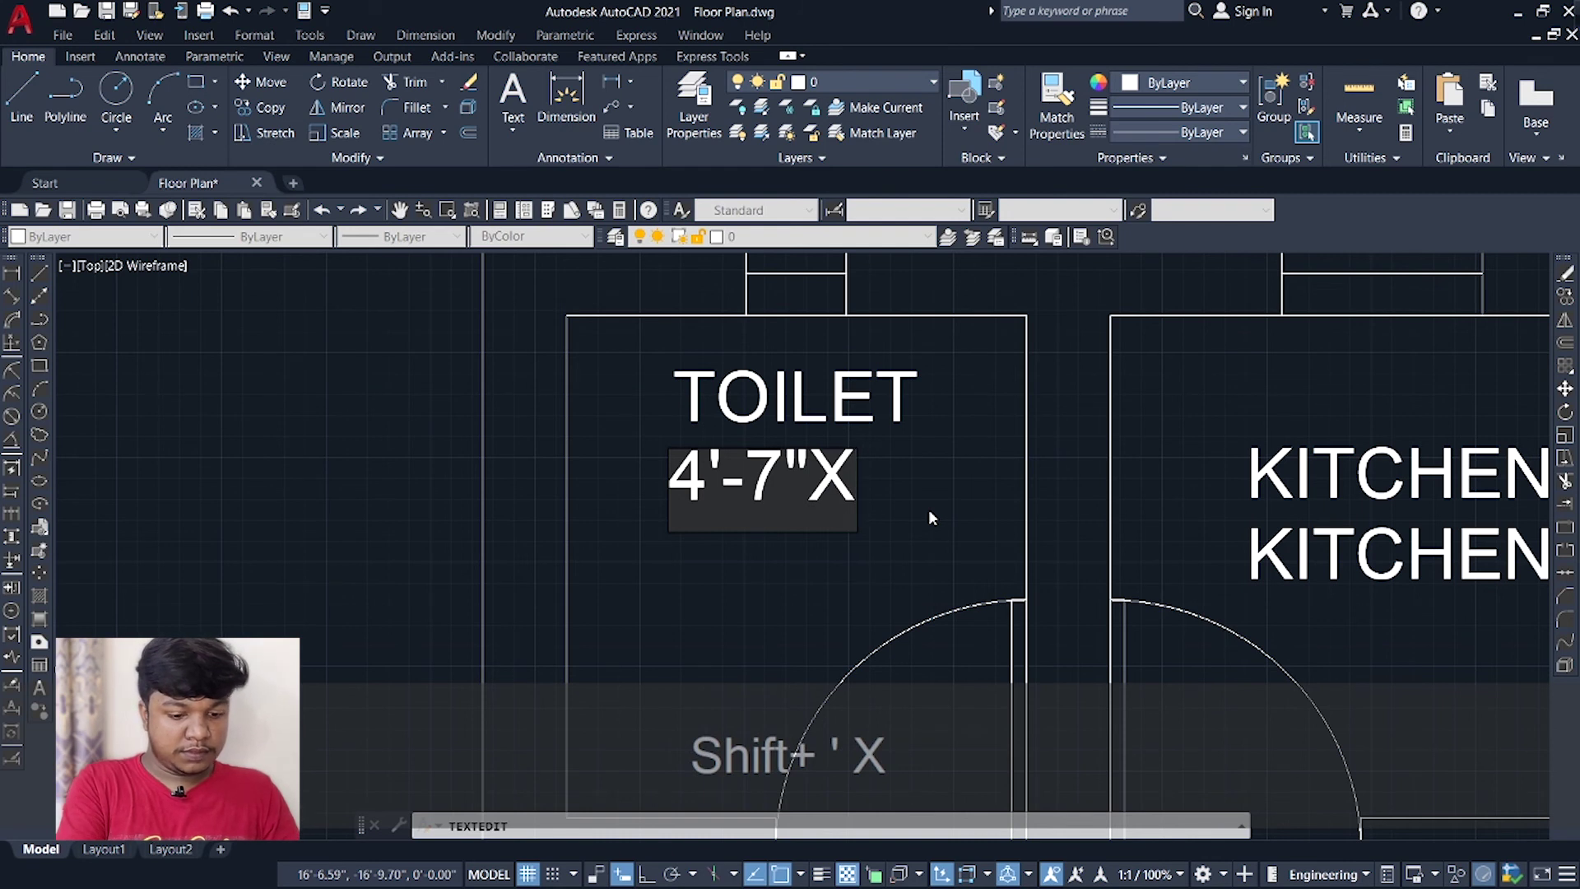
text(5)
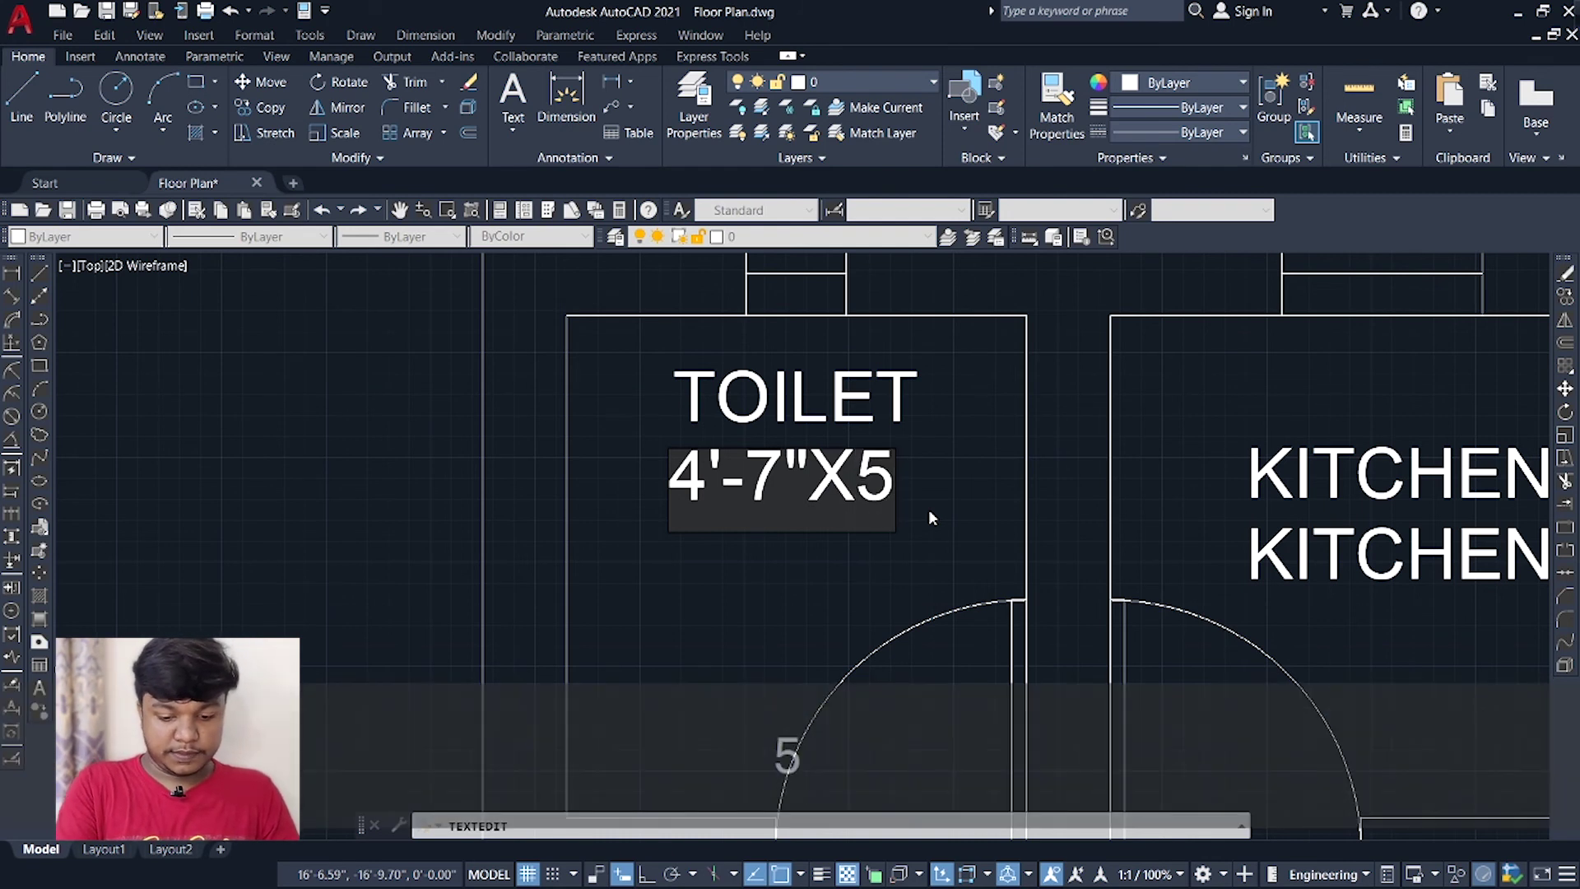
text(')
click(929, 509)
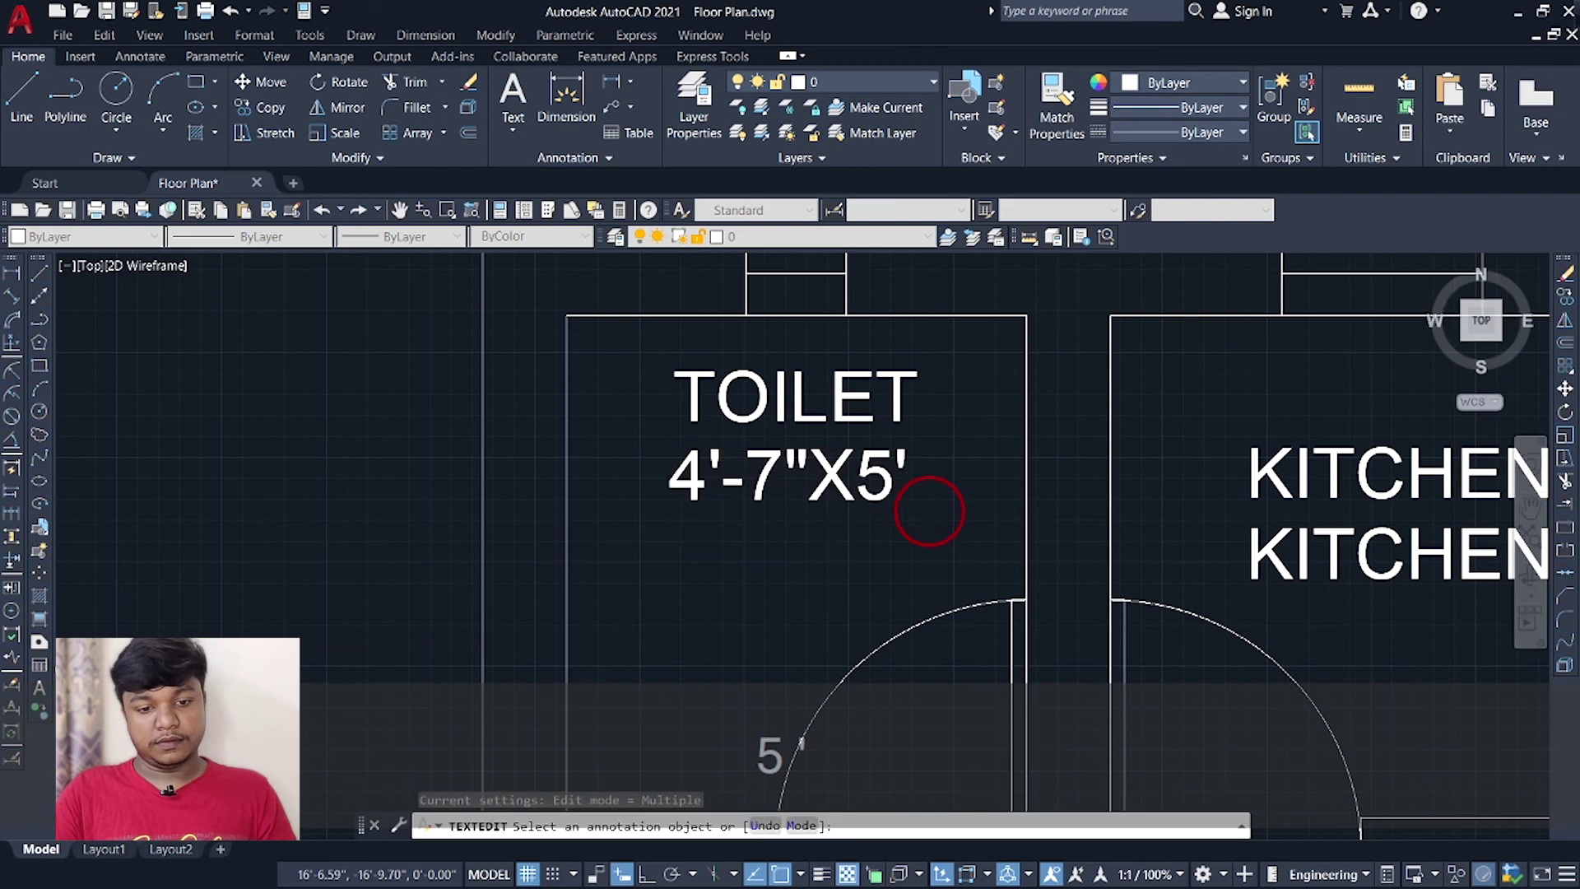
Replace the lower KITCHEN text in the second small upper room with the size 5'-5"X5'.
mouse_move(981, 536)
middle_down()
mouse_move(812, 536)
mouse_move(846, 492)
mouse_move(831, 440)
mouse_move(769, 500)
middle_up()
middle_drag(1139, 613, 1079, 633)
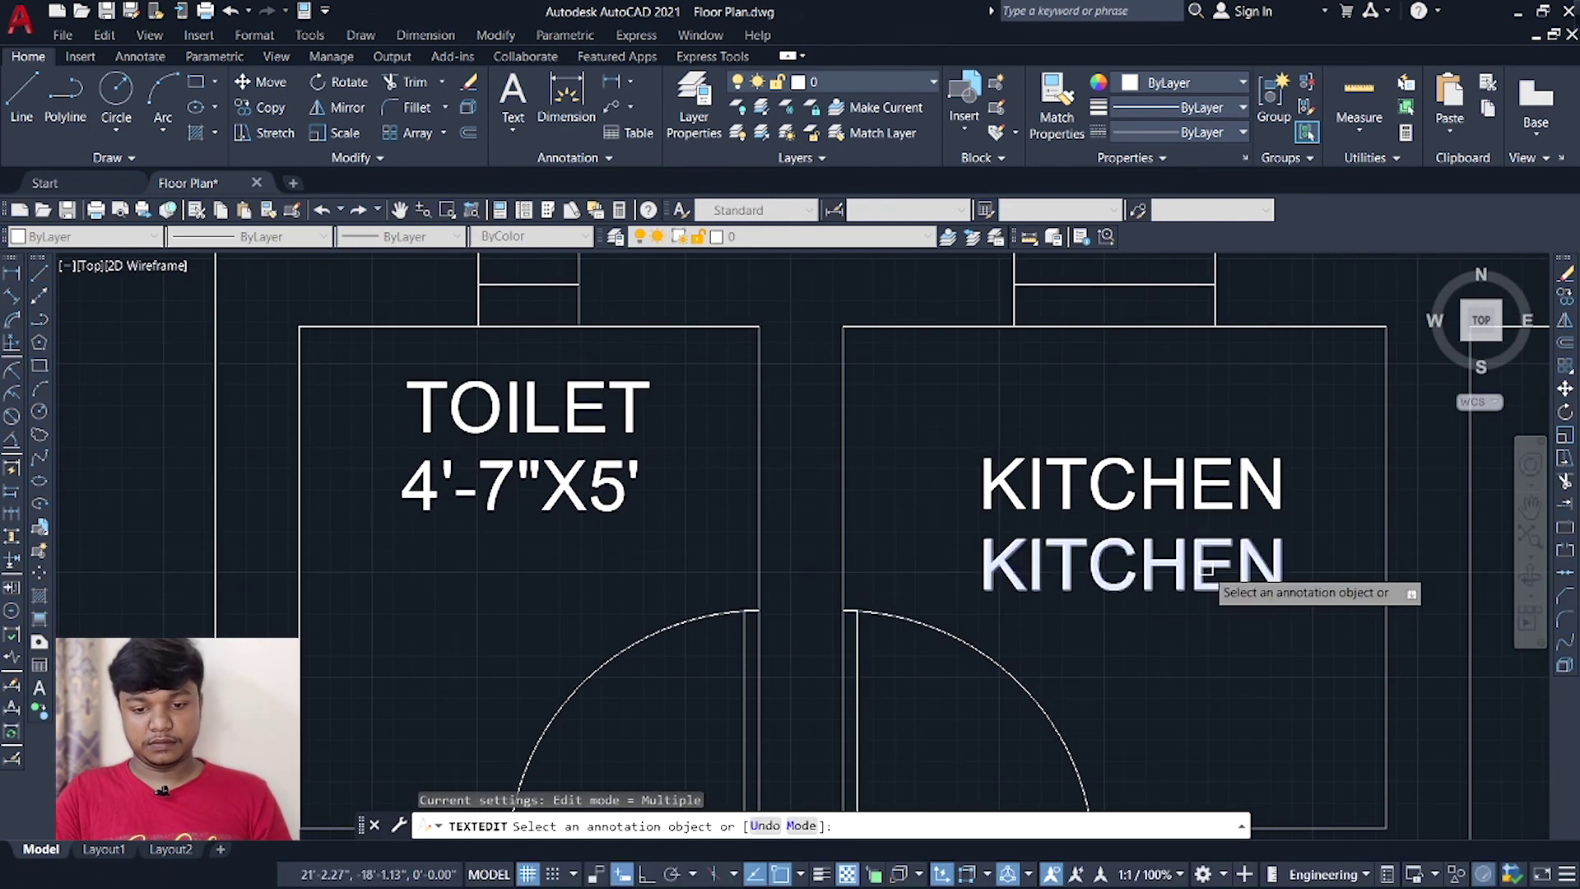
click(1225, 576)
key(BackSpace)
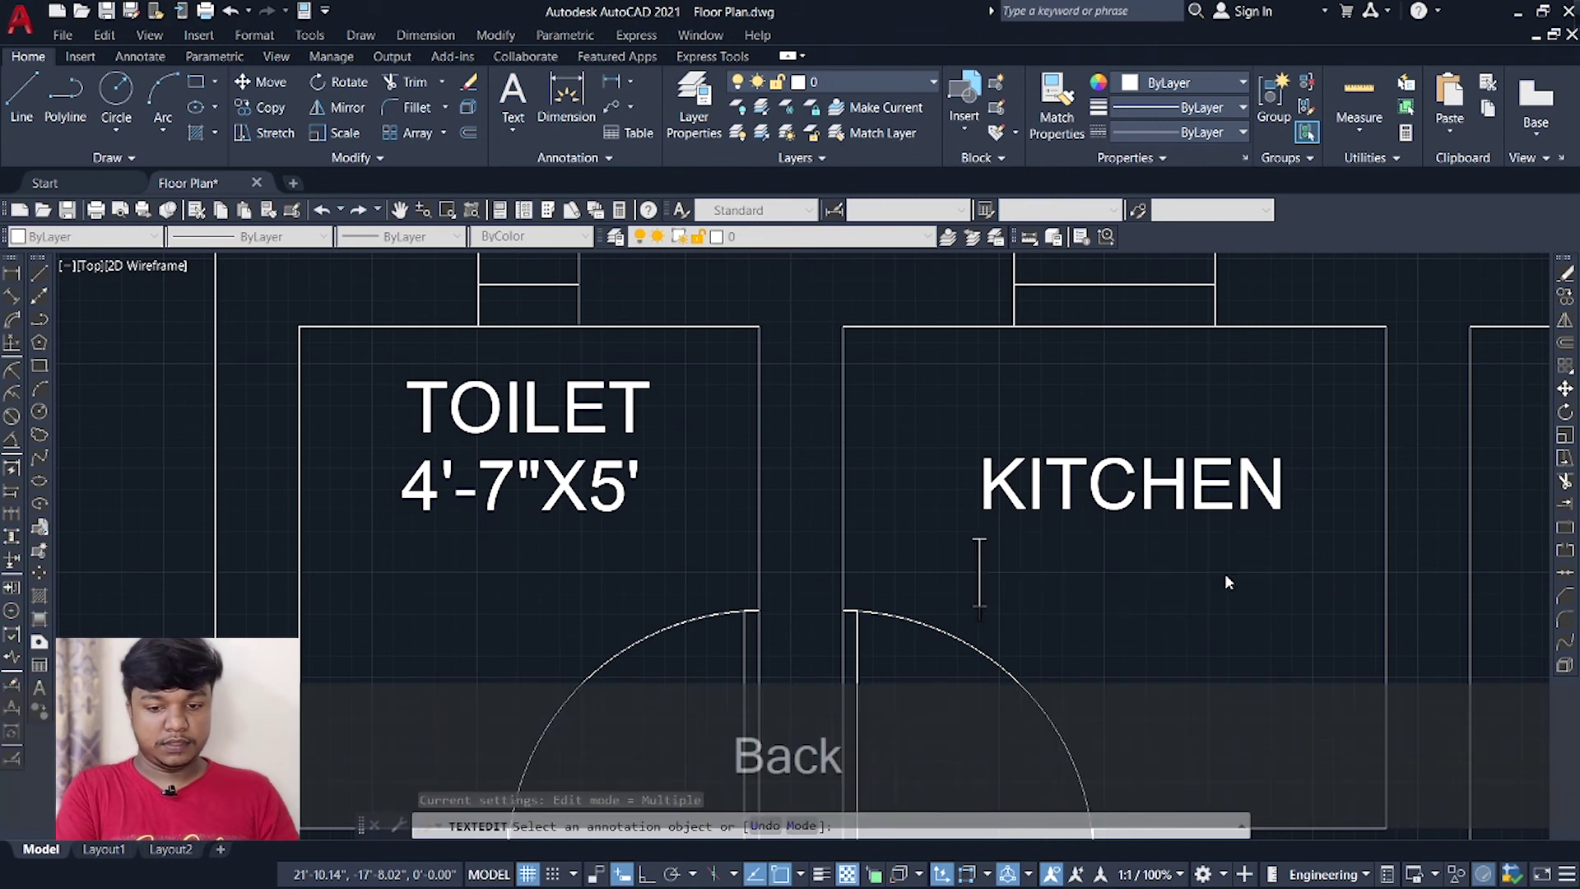
text(5')
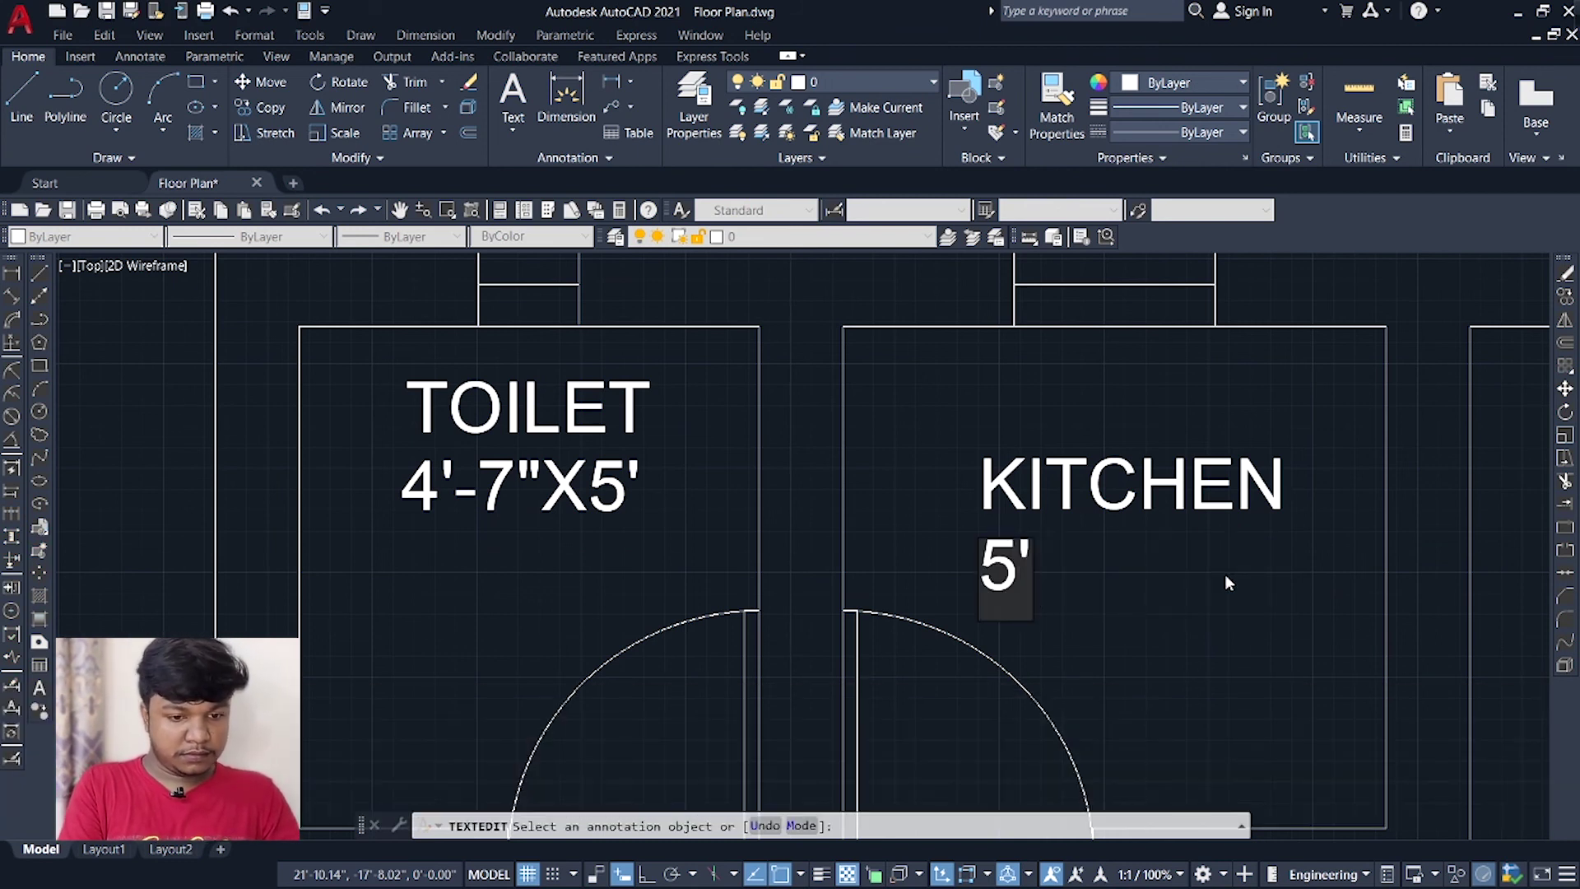
scroll(1225, 574, down, 2)
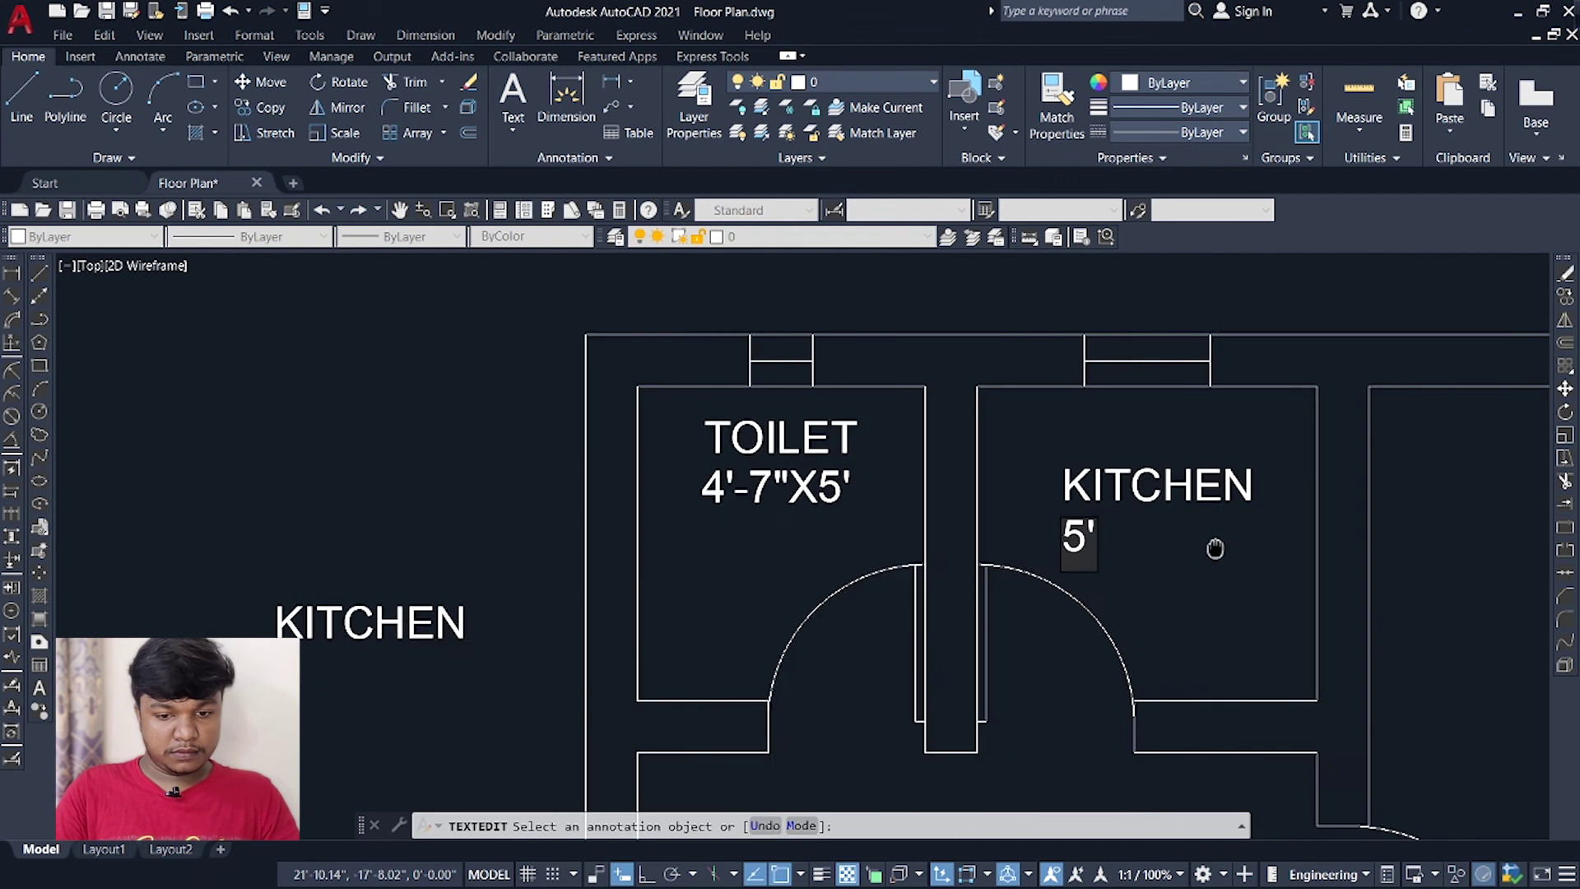
text(-5"X5')
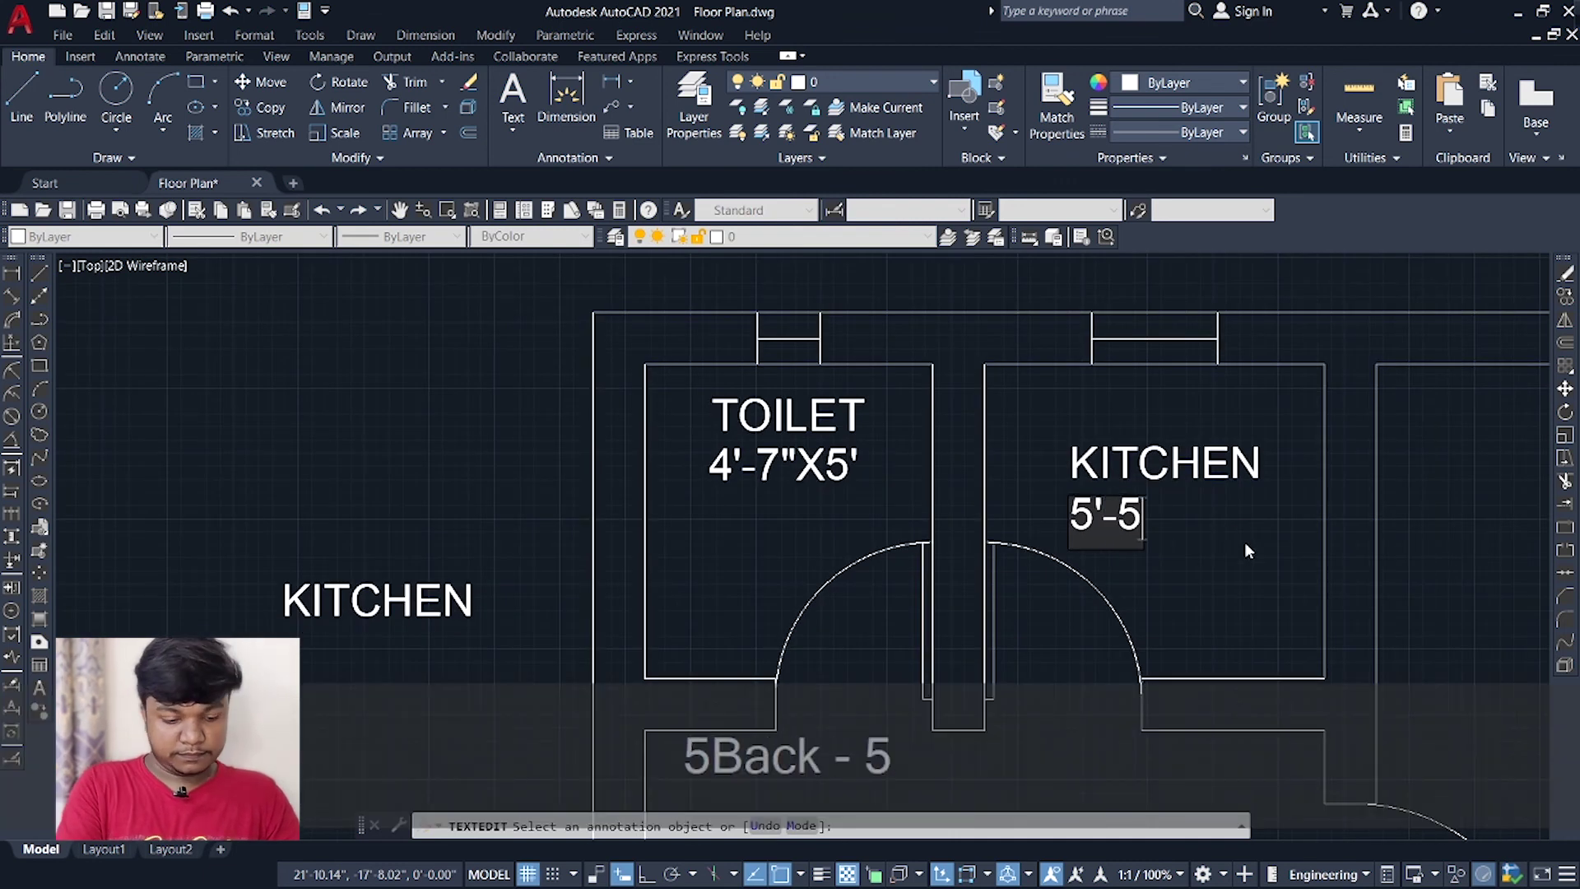
click(1259, 532)
key(Escape)
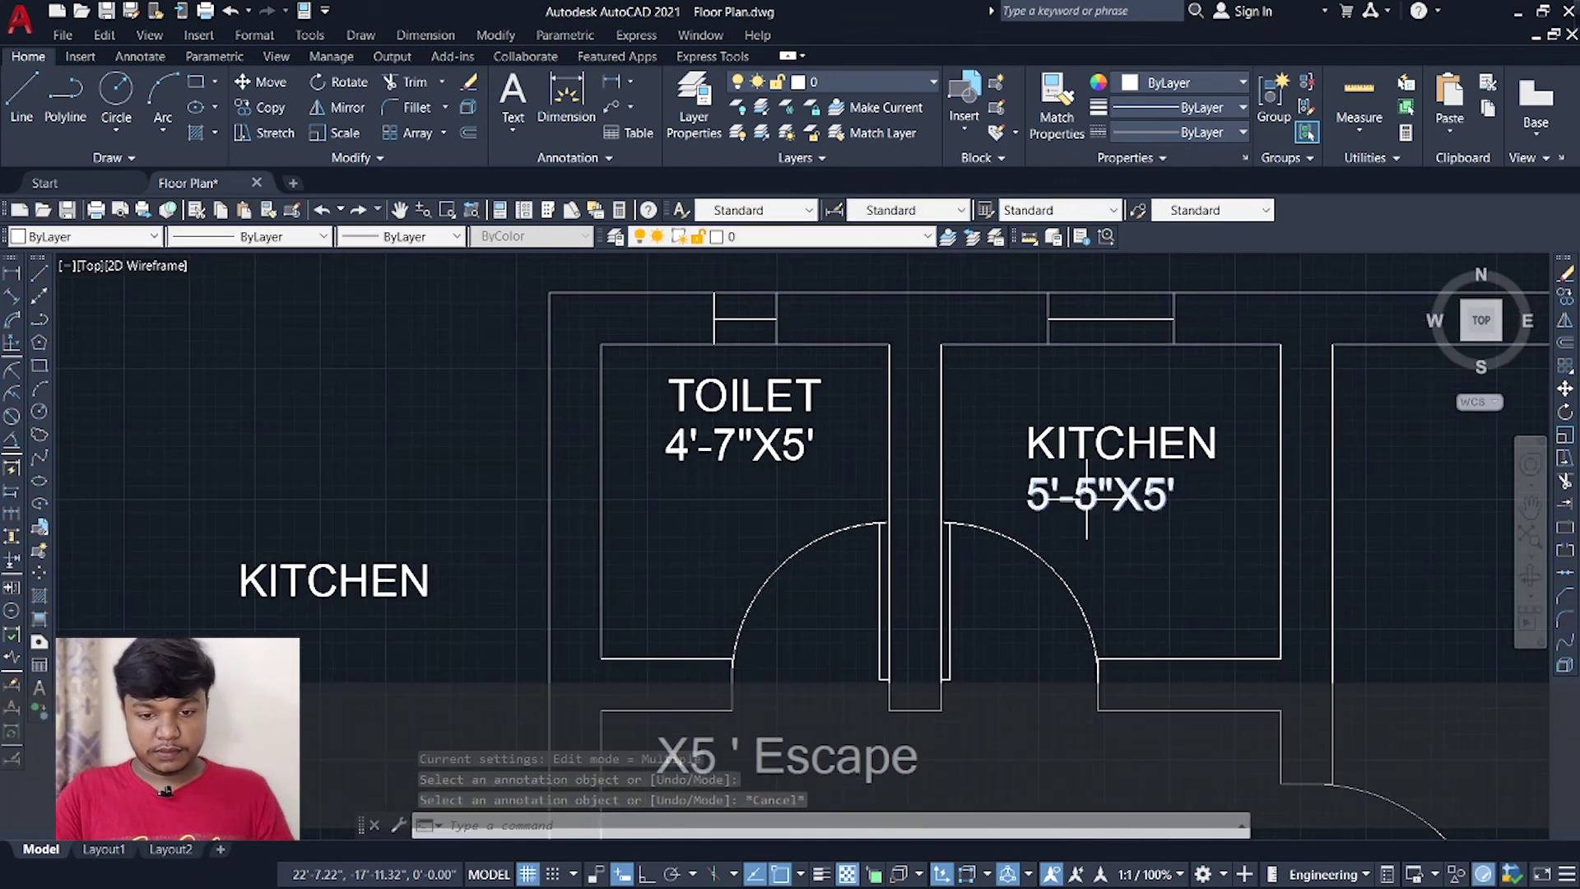
Move the 5'-5"X5' size text slightly to the right beneath the KITCHEN label.
click(1092, 503)
text(m)
key(Return)
scroll(1135, 493, up, 4)
click(842, 544)
click(928, 537)
scroll(1192, 546, down, 3)
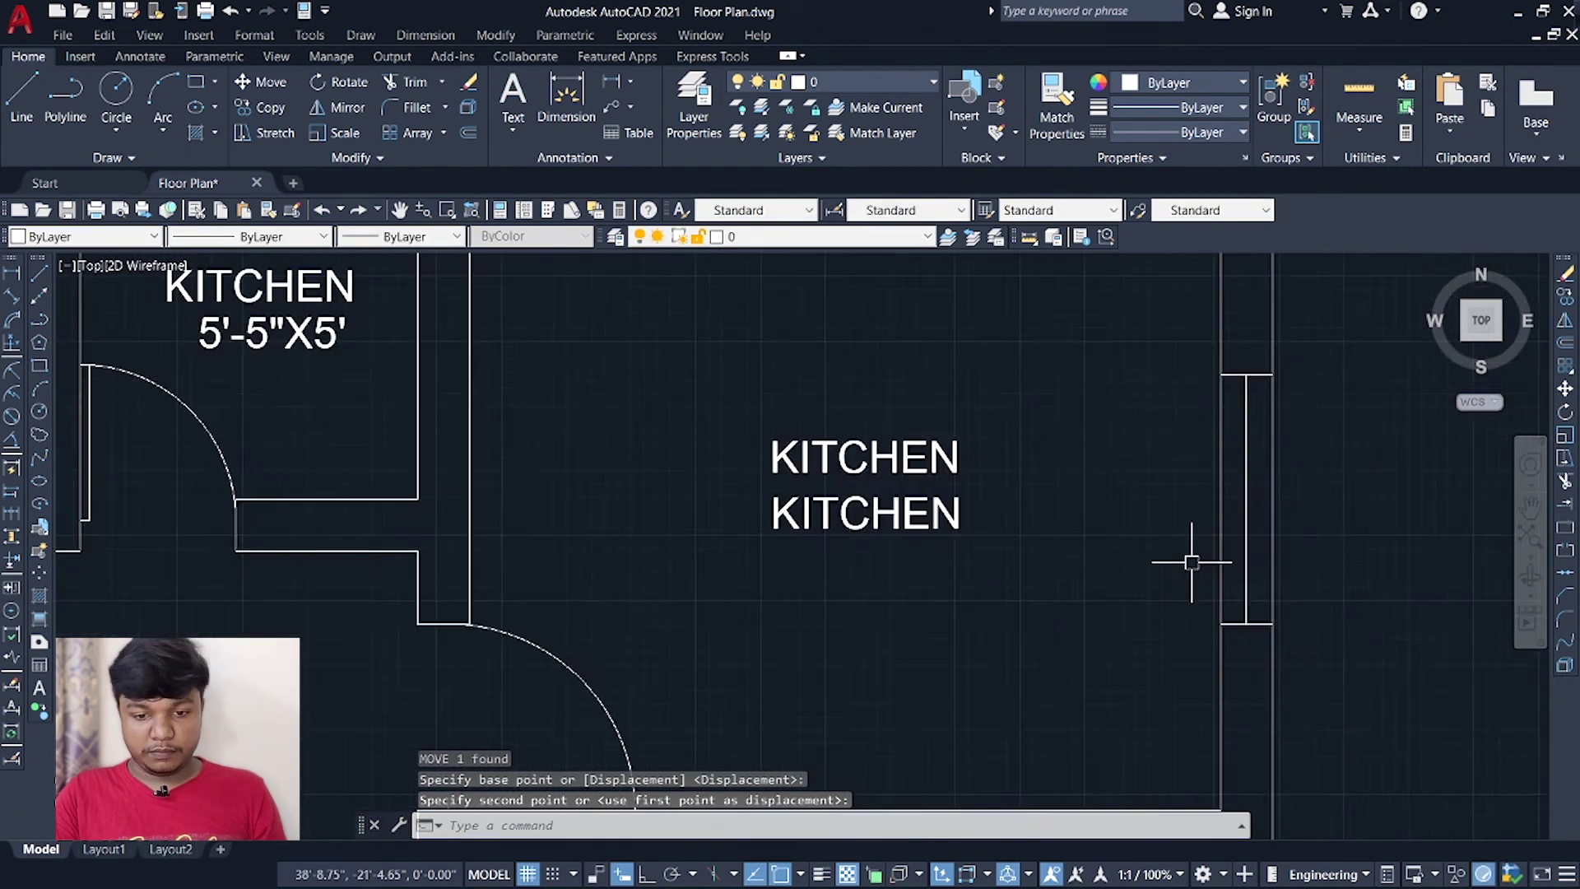
Change the upper KITCHEN text in the large upper-right room to BED ROOM.
scroll(924, 507, up, 4)
double_click(966, 397)
key(BackSpace)
text(BED ROOM)
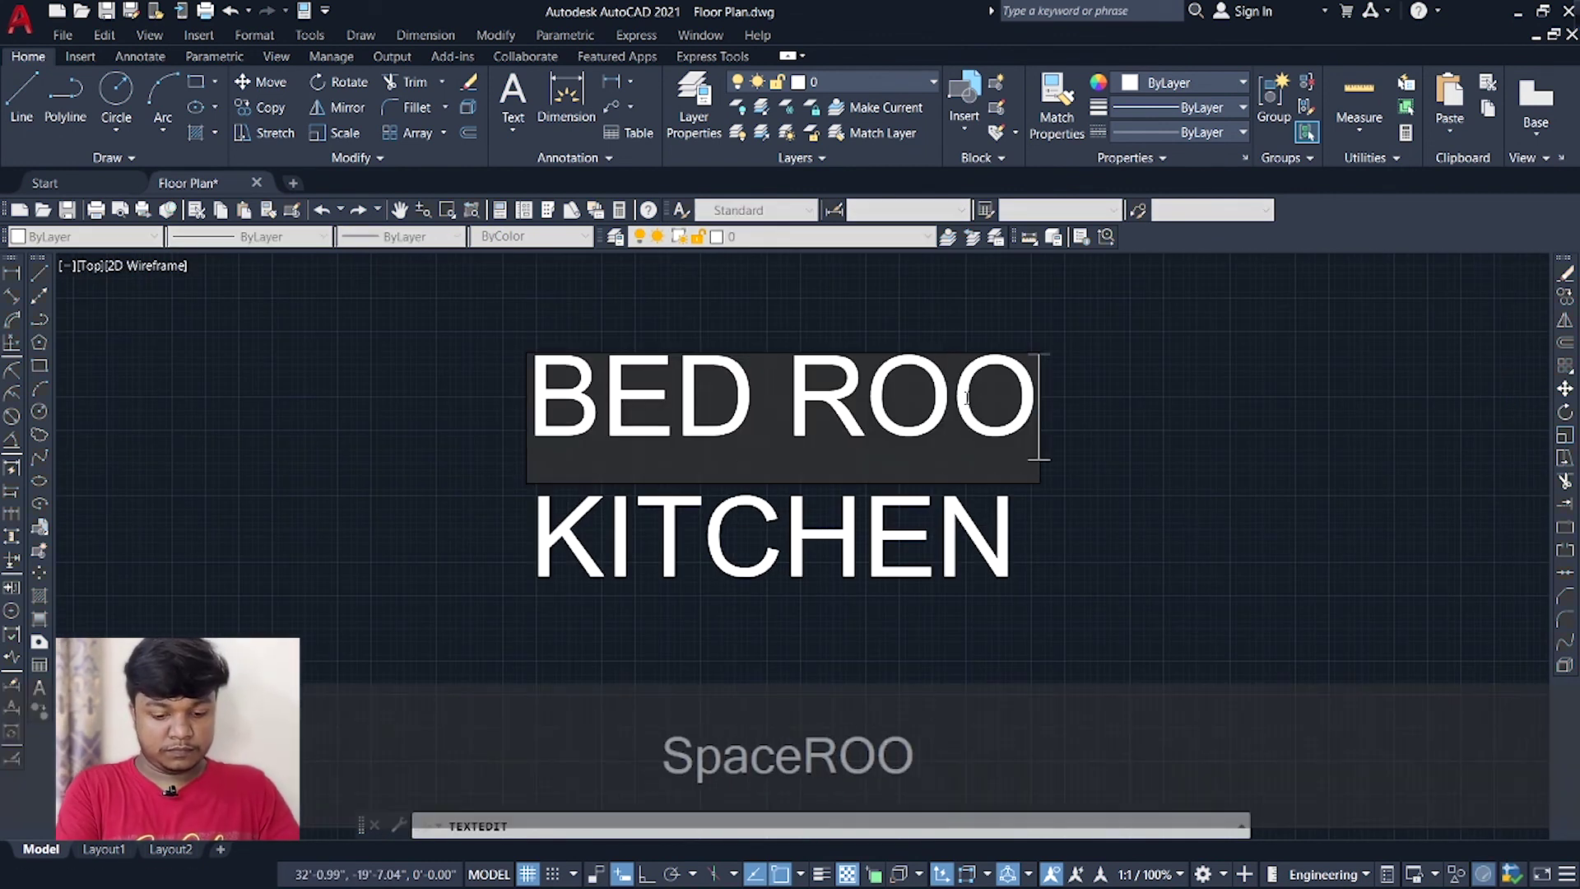
click(1202, 476)
Replace the KITCHEN text below BED ROOM with the room size 12'-1"X10'.
scroll(1203, 476, down, 4)
middle_drag(1110, 540, 1146, 480)
click(1146, 480)
key(BackSpace)
text(12'-1)
key(BackSpace)
text(-1"X10')
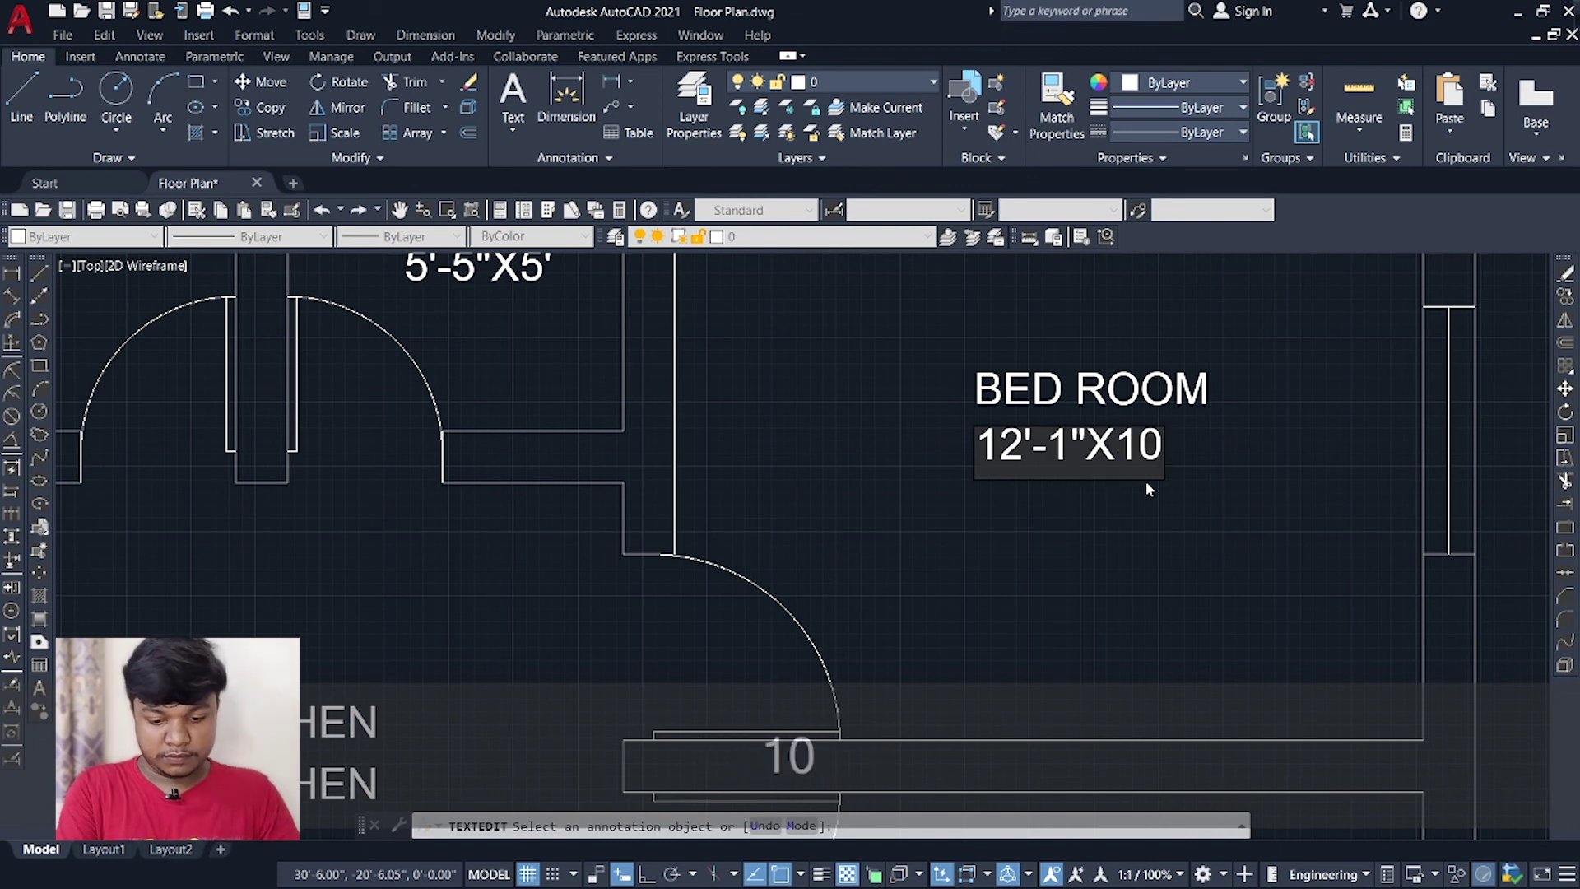
click(980, 474)
key(Escape)
Move the 12'-1"X10' size text slightly to the right so it sits centred under BED ROOM.
text(M)
key(Return)
click(977, 458)
click(990, 451)
scroll(1079, 589, down, 4)
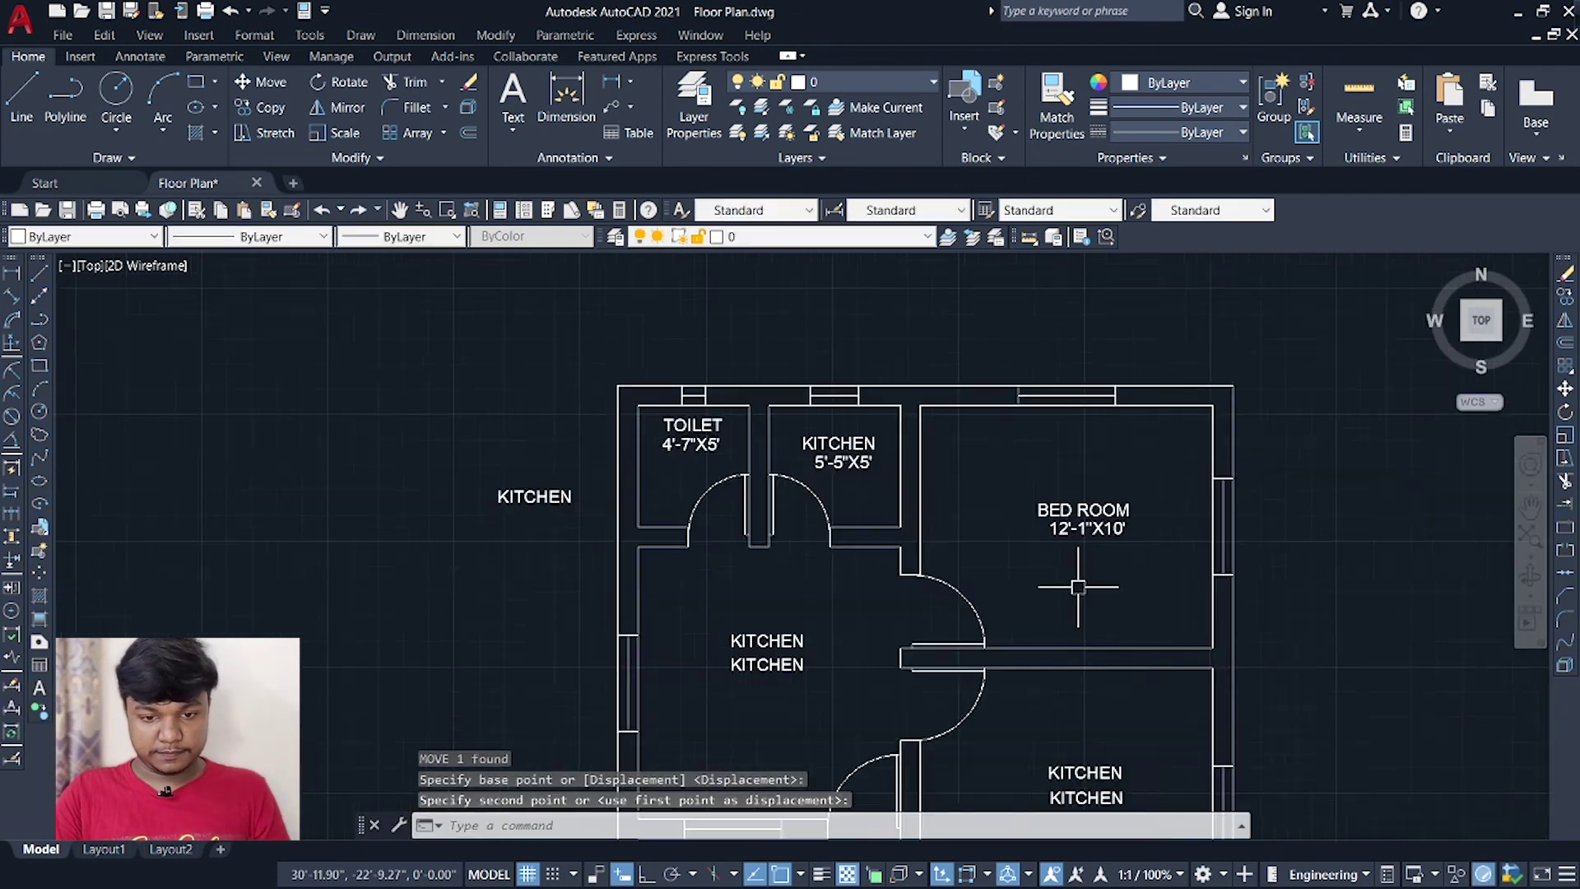
Change the upper KITCHEN text in the large lower-right room to DRAWING ROOM.
middle_drag(1096, 796, 1040, 554)
scroll(1040, 554, up, 2)
double_click(1055, 517)
key(BackSpace)
text(d)
key(BackSpace)
text(DRA)
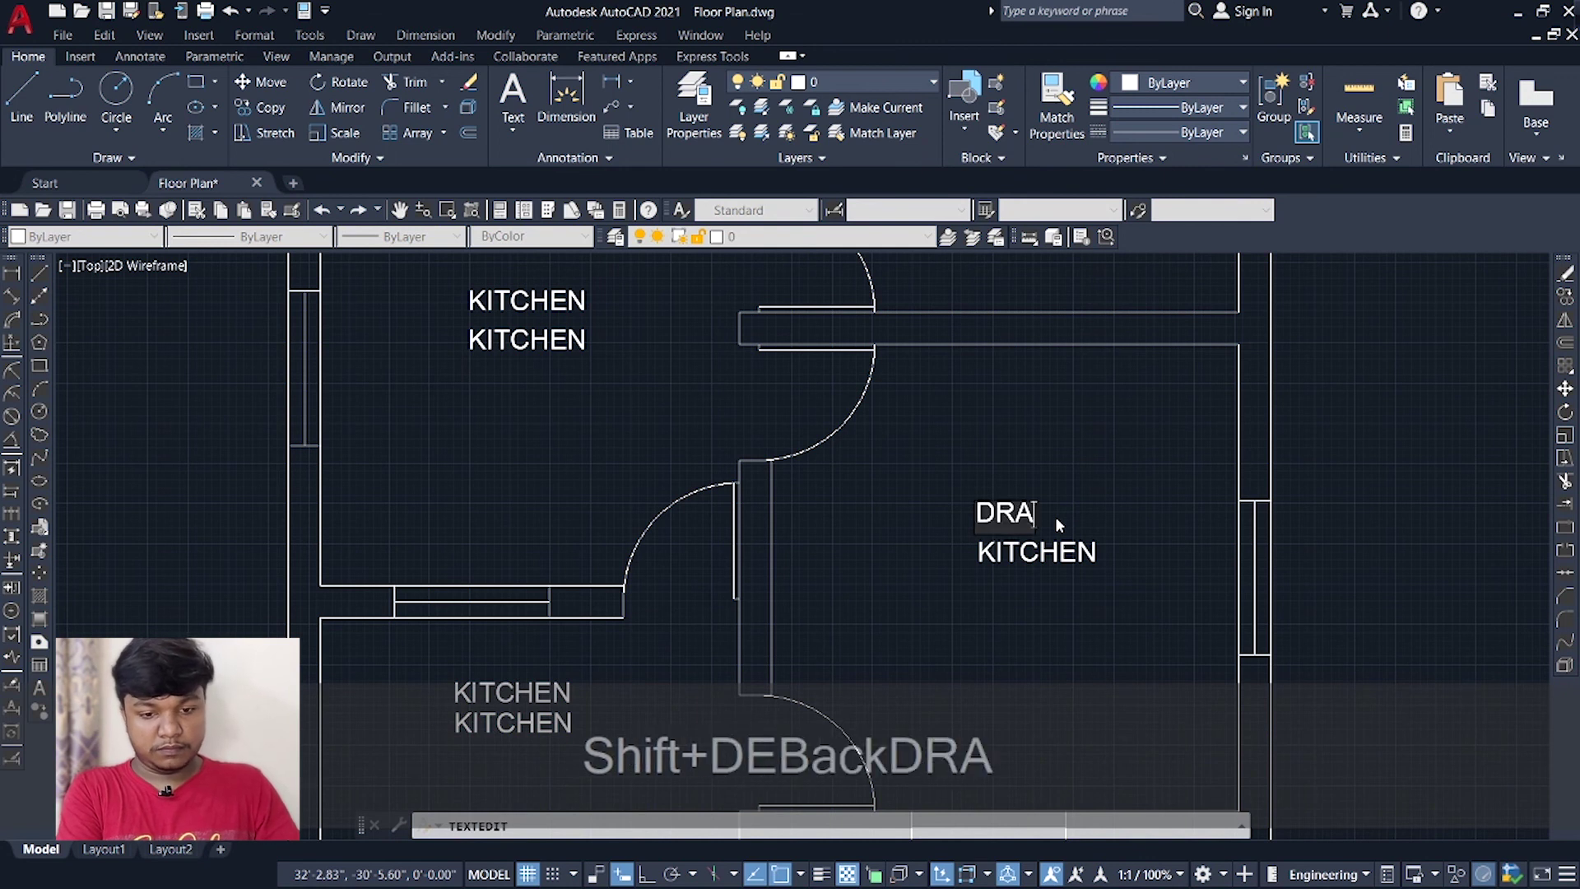
text(WING ROOM)
click(1065, 592)
Replace the KITCHEN text below DRAWING ROOM with the room size 12'-1"X12'-1".
click(1062, 558)
text(12'-1"X12'-1")
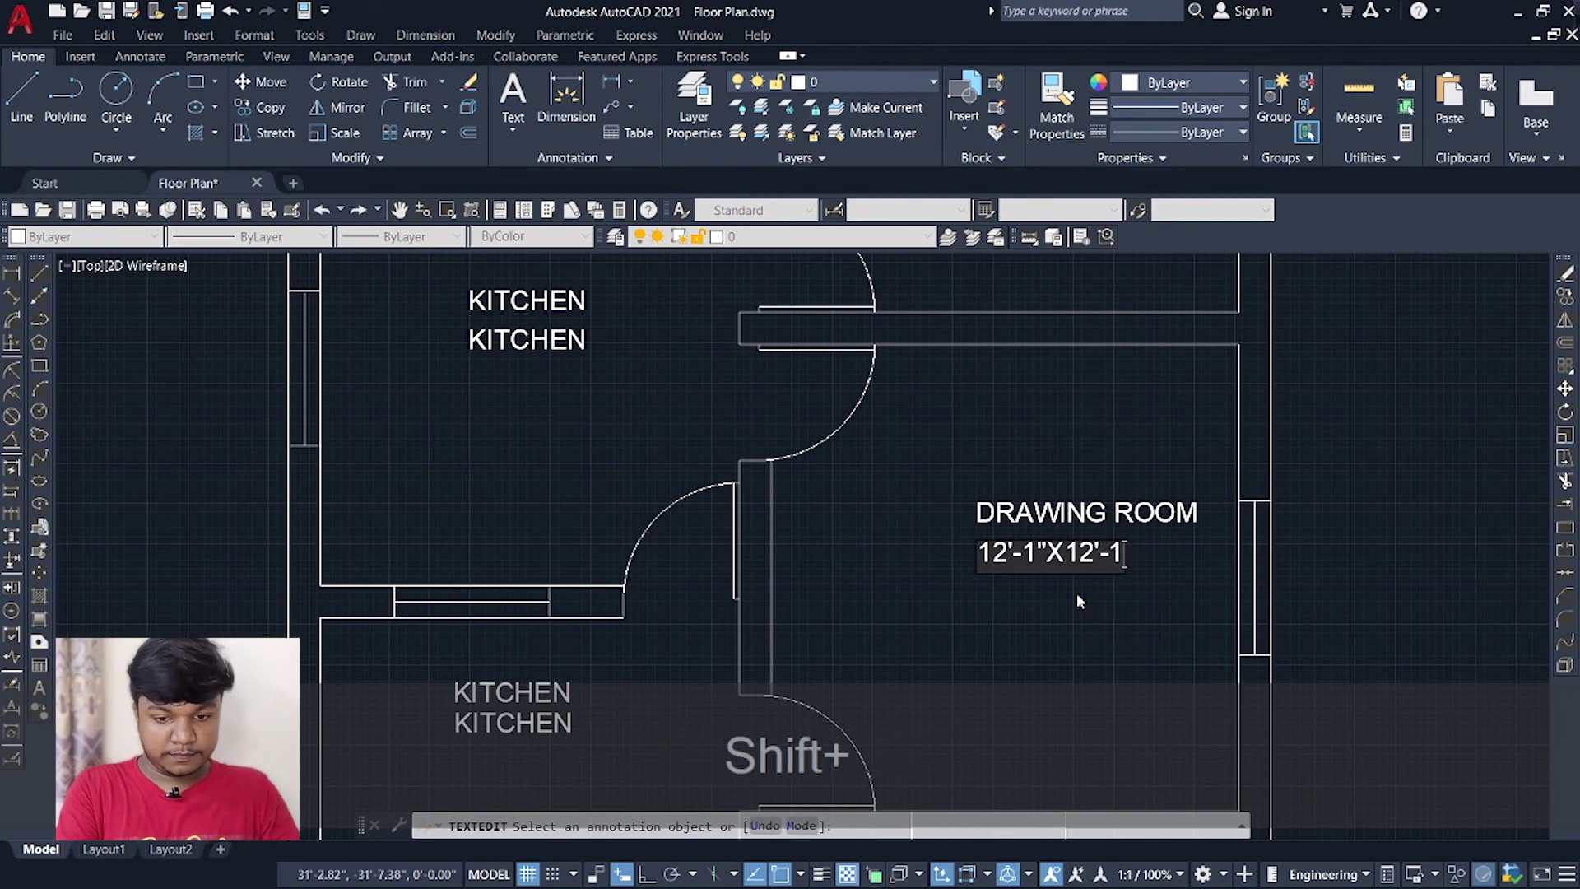
click(1078, 592)
click(1056, 565)
text(M)
key(Return)
key(ctrl+z)
key(Escape)
click(1020, 561)
key(m)
key(Return)
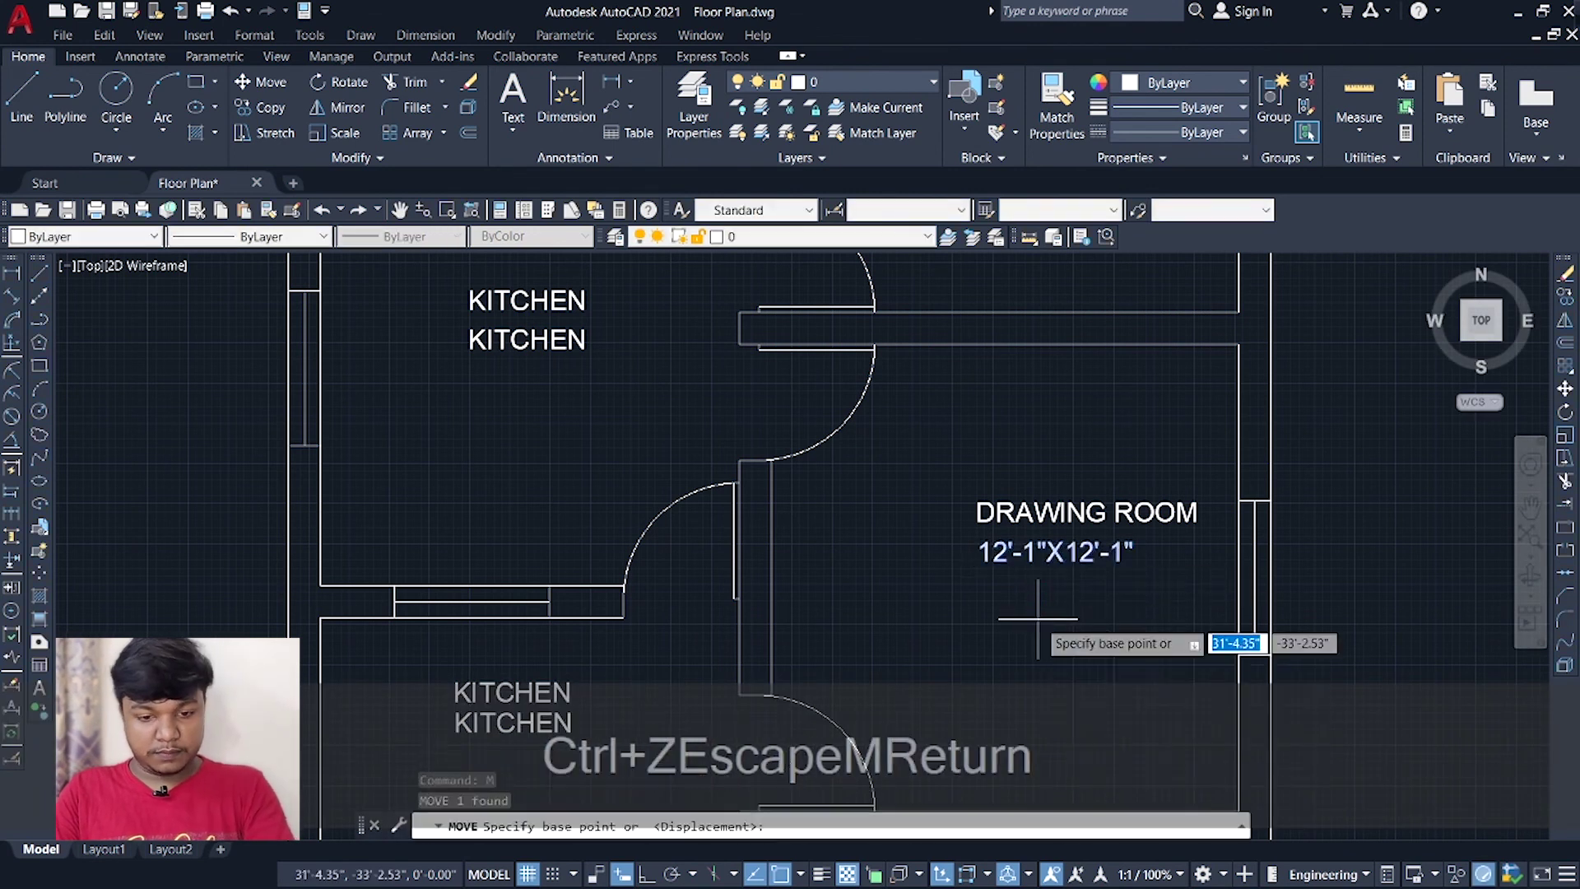
double_click(1038, 618)
Move the 12'-1"X12'-1" size text to the right so it sits centred under DRAWING ROOM.
click(991, 564)
text(M)
key(Return)
scroll(1074, 558, up, 4)
click(946, 565)
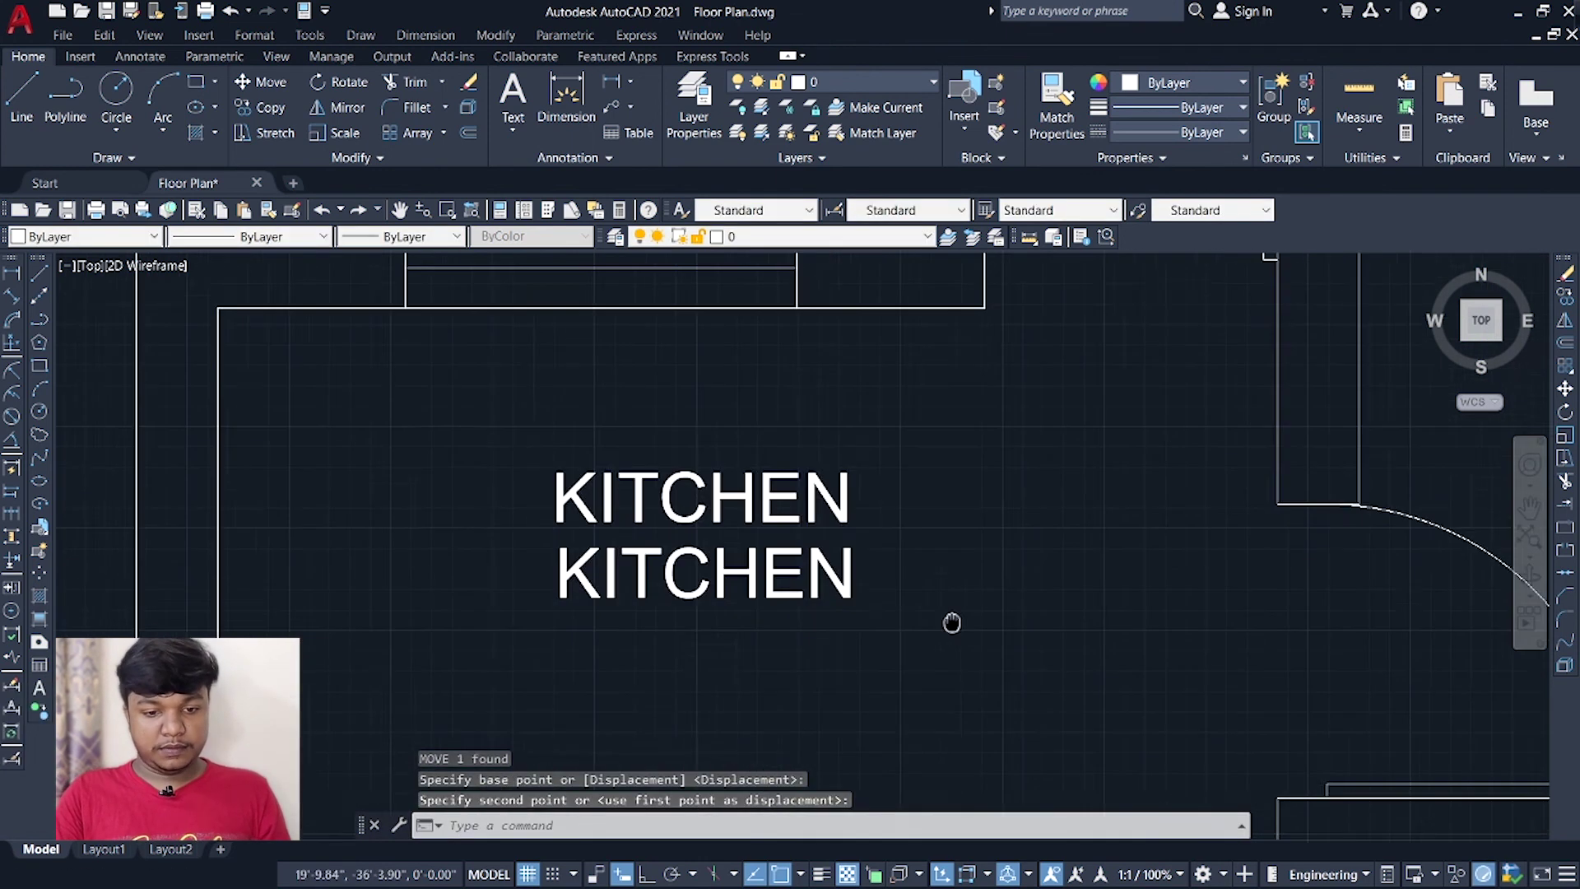
Change the KITCHEN text pair in the lower-left room to VARANDA above and the size 10'-10"X5' below.
double_click(879, 512)
text(VARANDA)
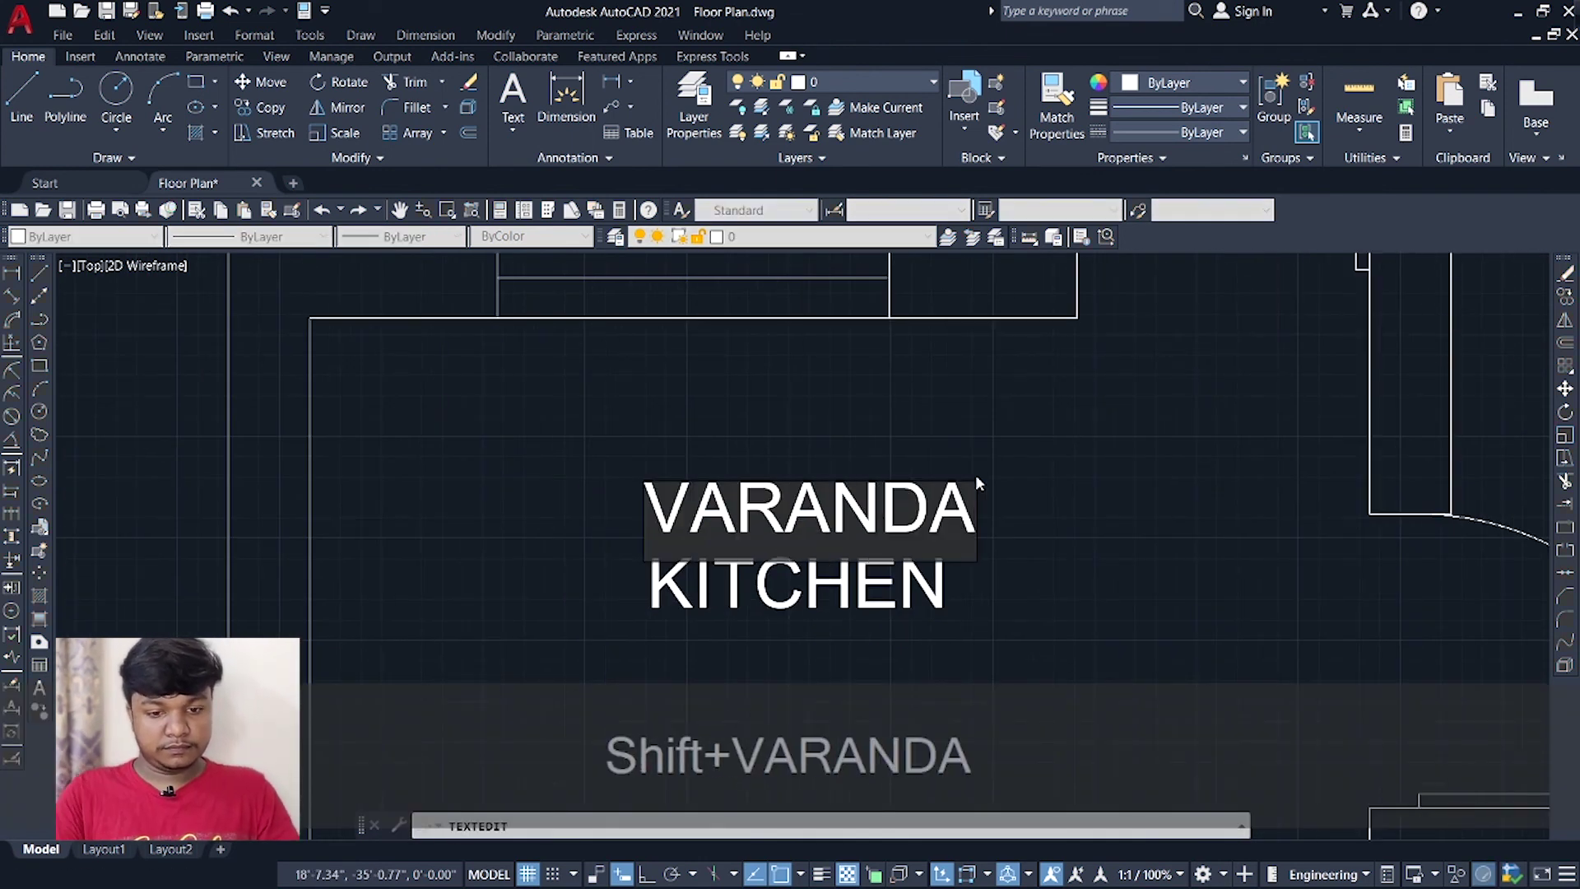
key(Return)
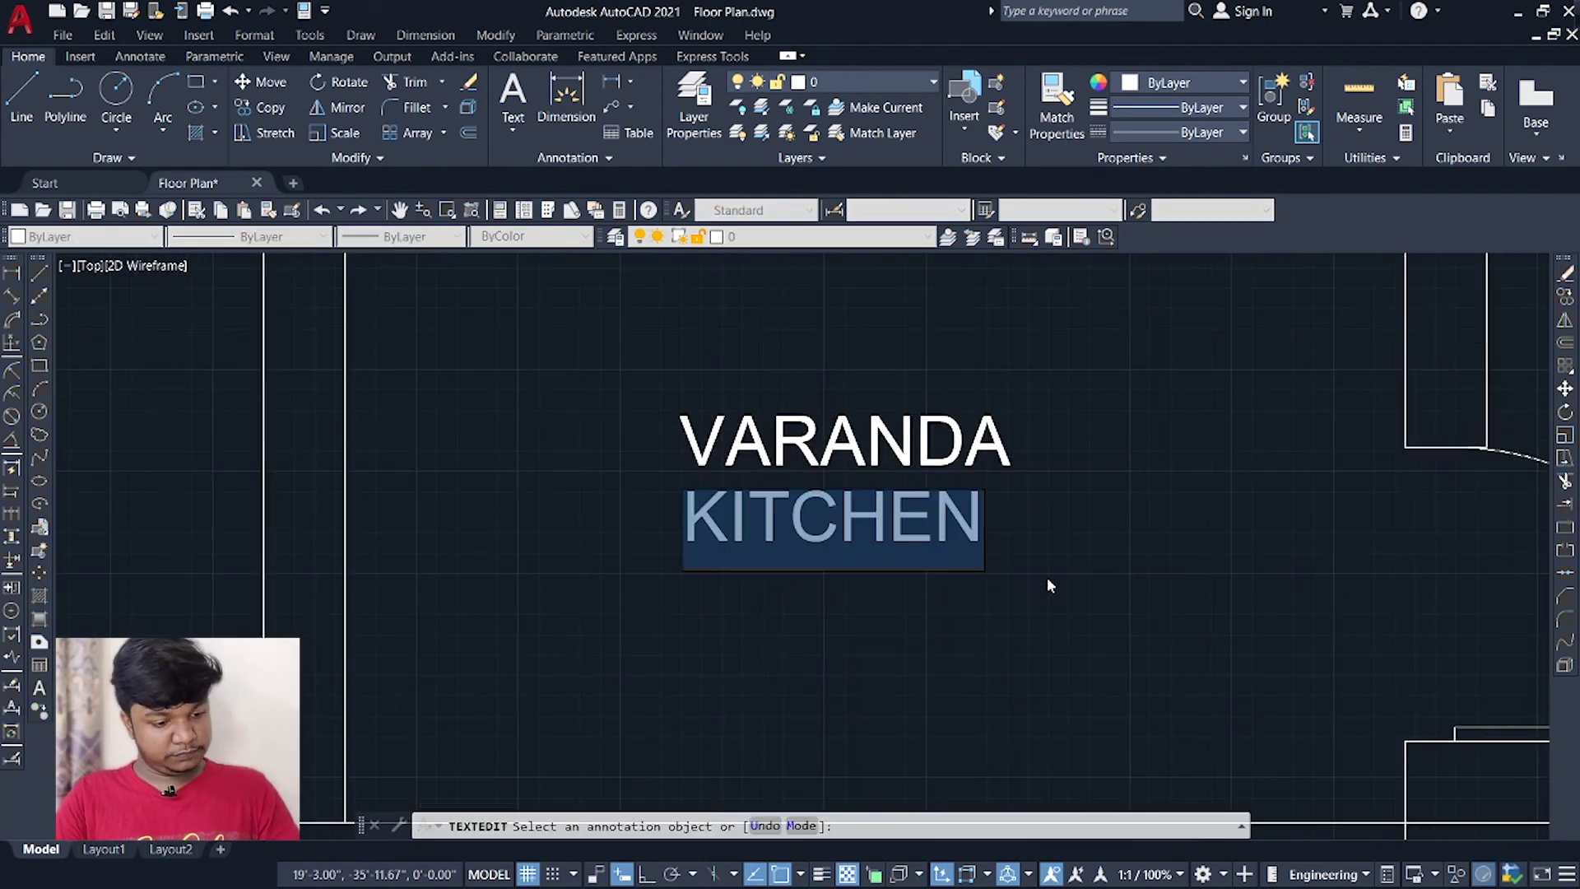
text(10'-1)
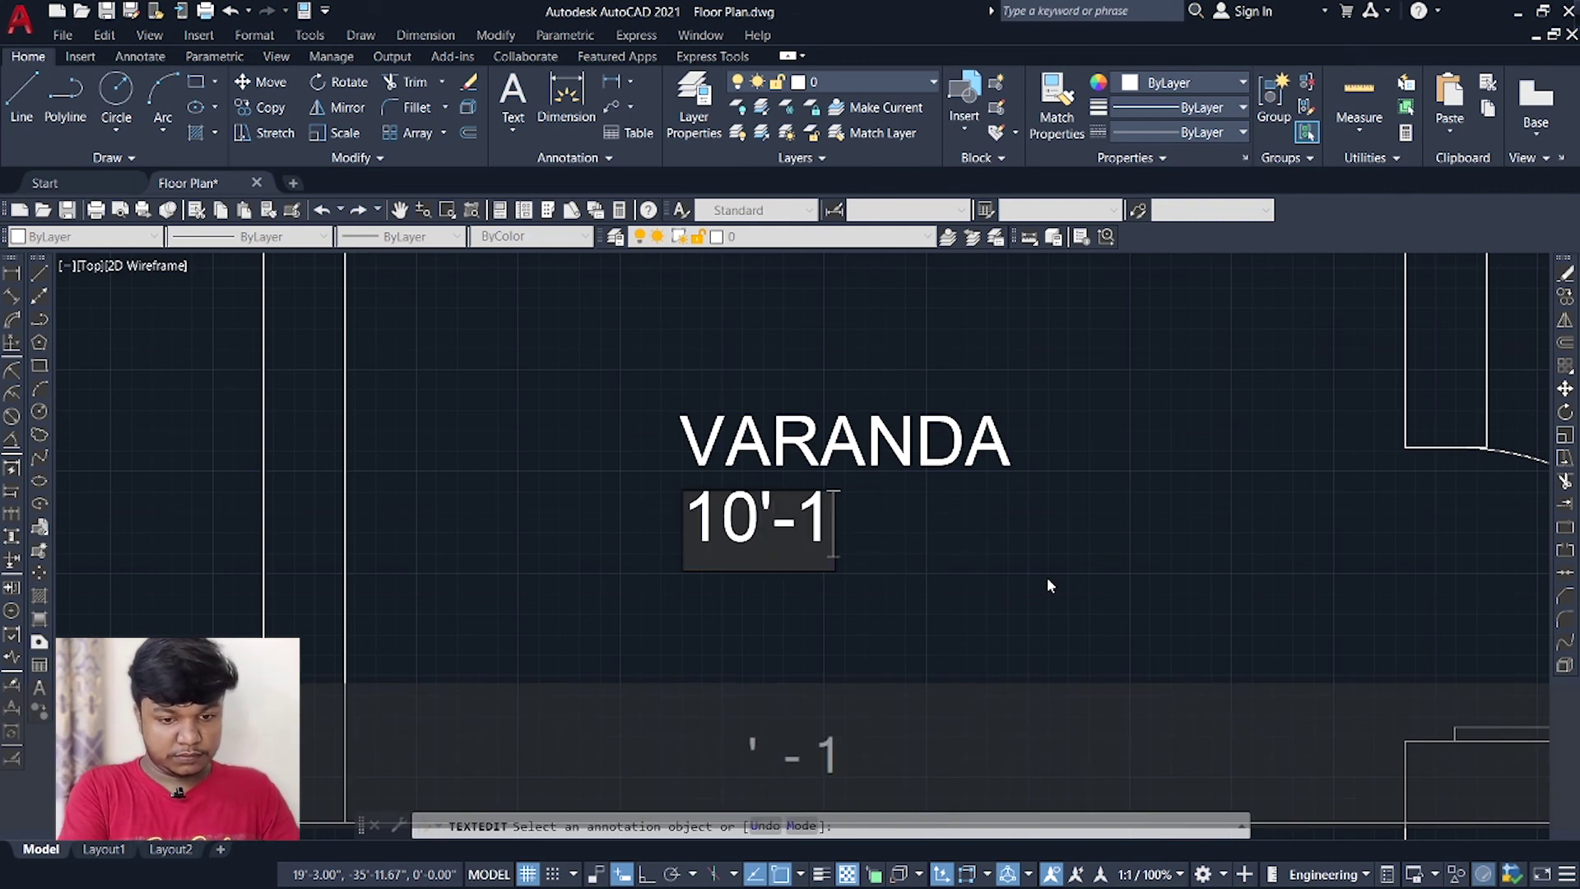
text(0'X5')
key(Escape)
key(Escape)
text(m)
key(Return)
click(749, 510)
text(m)
key(Return)
key(Escape)
Move the 10'-10"X5' size text slightly to the right so it sits centred under VARANDA.
click(714, 523)
text(m)
key(Return)
middle_drag(692, 544, 849, 455)
click(837, 449)
click(870, 439)
Change the upper KITCHEN text in the middle-left room to DINING.
scroll(934, 494, down, 3)
middle_drag(939, 491, 925, 659)
middle_drag(954, 440, 956, 611)
scroll(957, 611, up, 2)
double_click(836, 511)
key(BackSpace)
text(DINING)
click(1104, 544)
Replace the KITCHEN text below DINING with the room size 10'-10"X11'-3".
click(1064, 547)
key(BackSpace)
text(10')
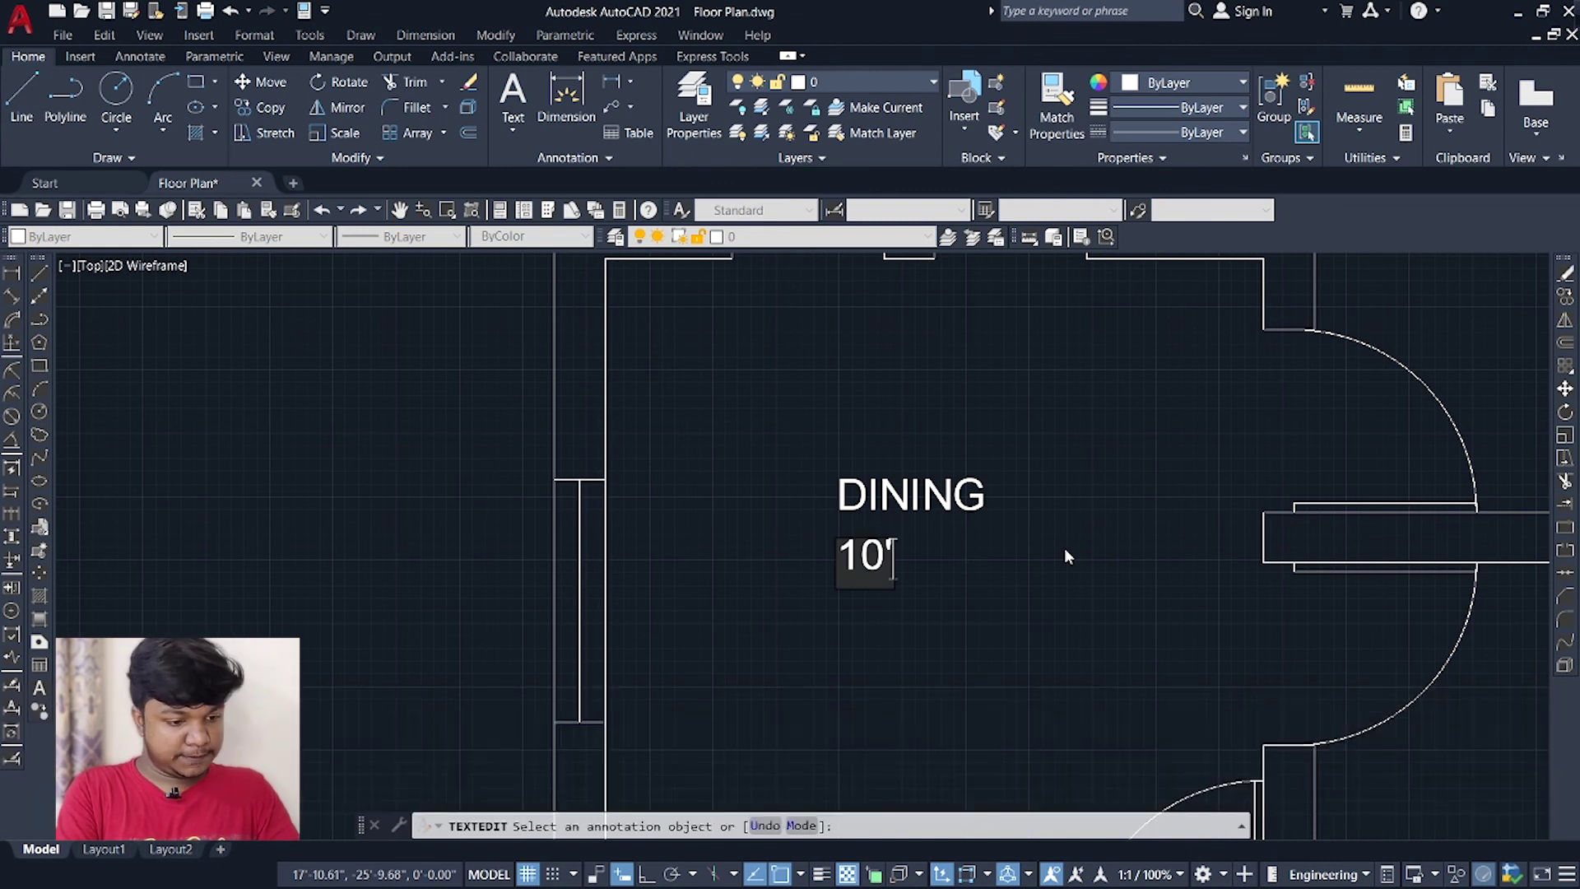
text(-10"X)
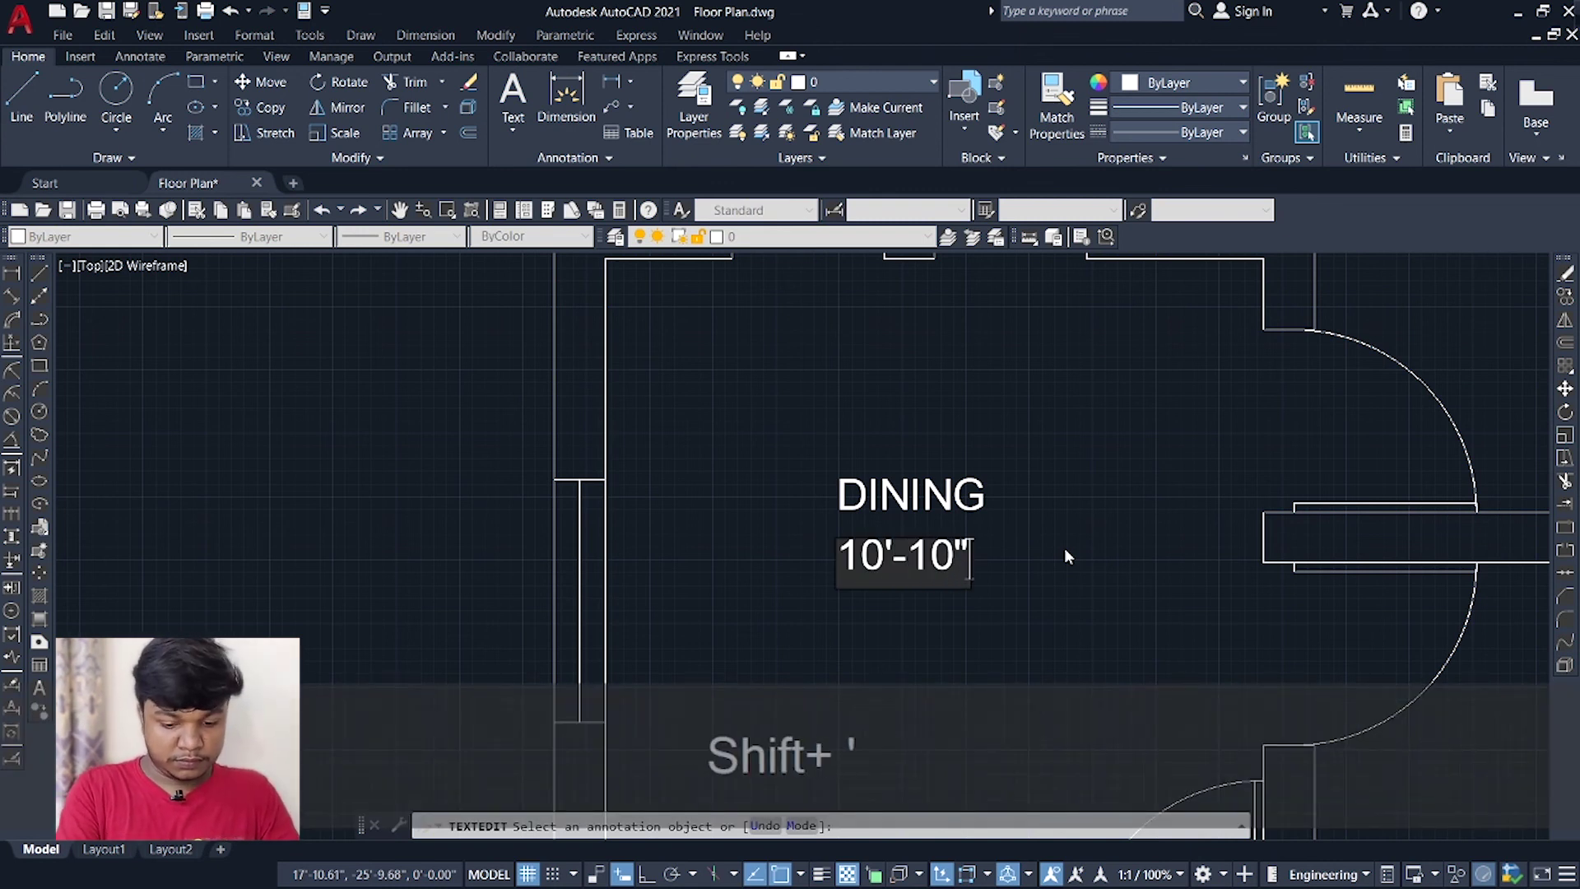
text(11'-3")
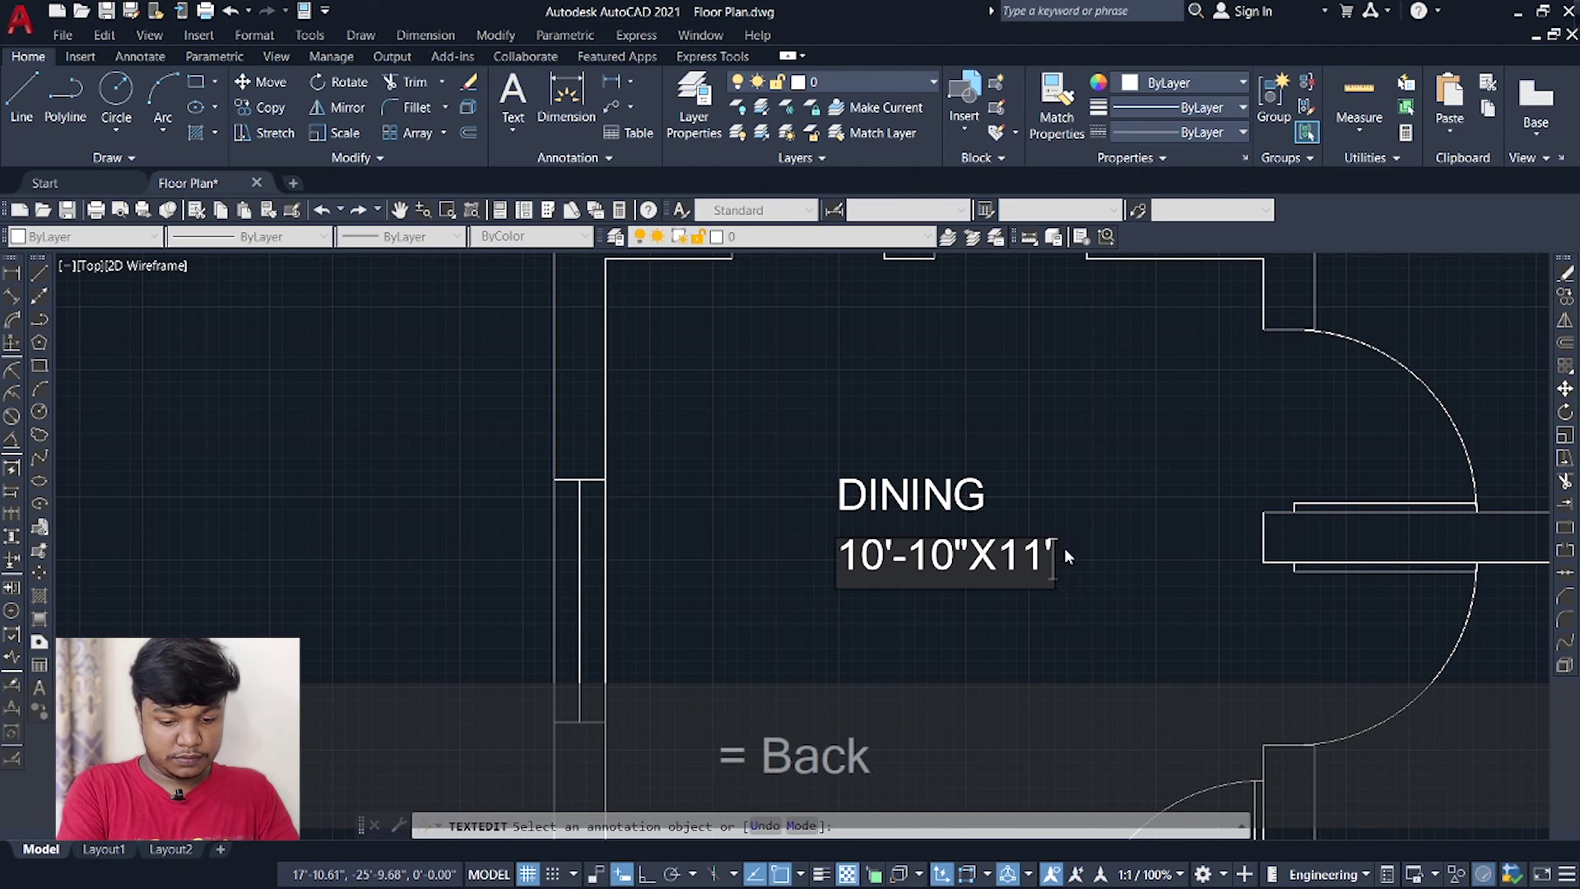
click(916, 460)
key(Escape)
Move the DINING label to the right so it sits centred above its size text.
click(910, 479)
text(m)
key(Return)
click(836, 499)
click(905, 498)
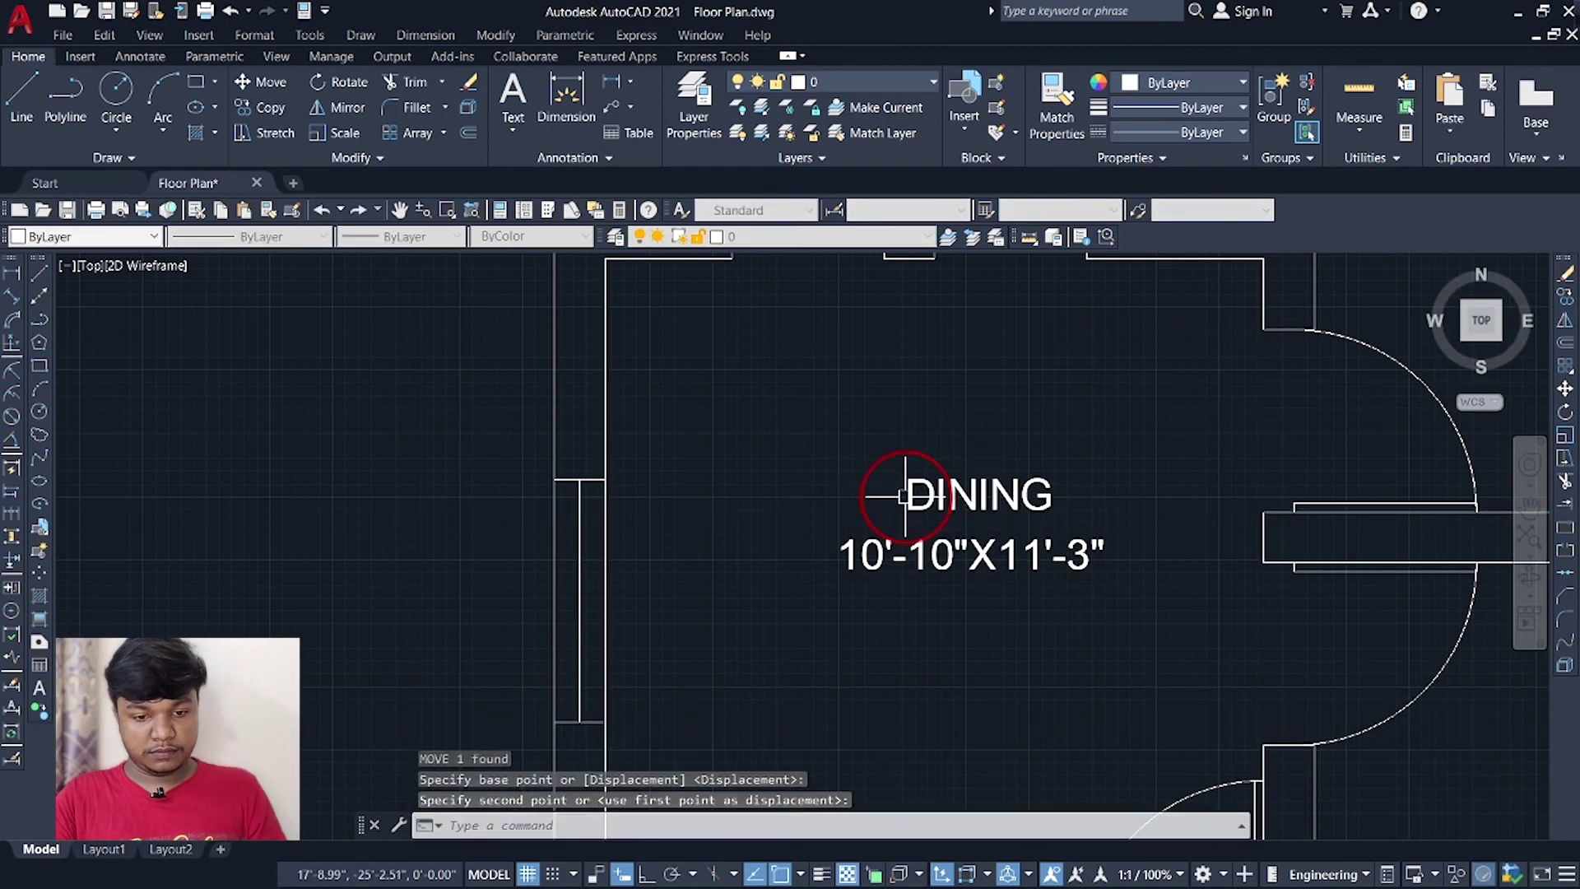
Delete the original KITCHEN text outside the plan, beside the outer left wall.
scroll(947, 505, down, 3)
scroll(989, 541, down, 3)
scroll(705, 400, up, 1)
click(704, 403)
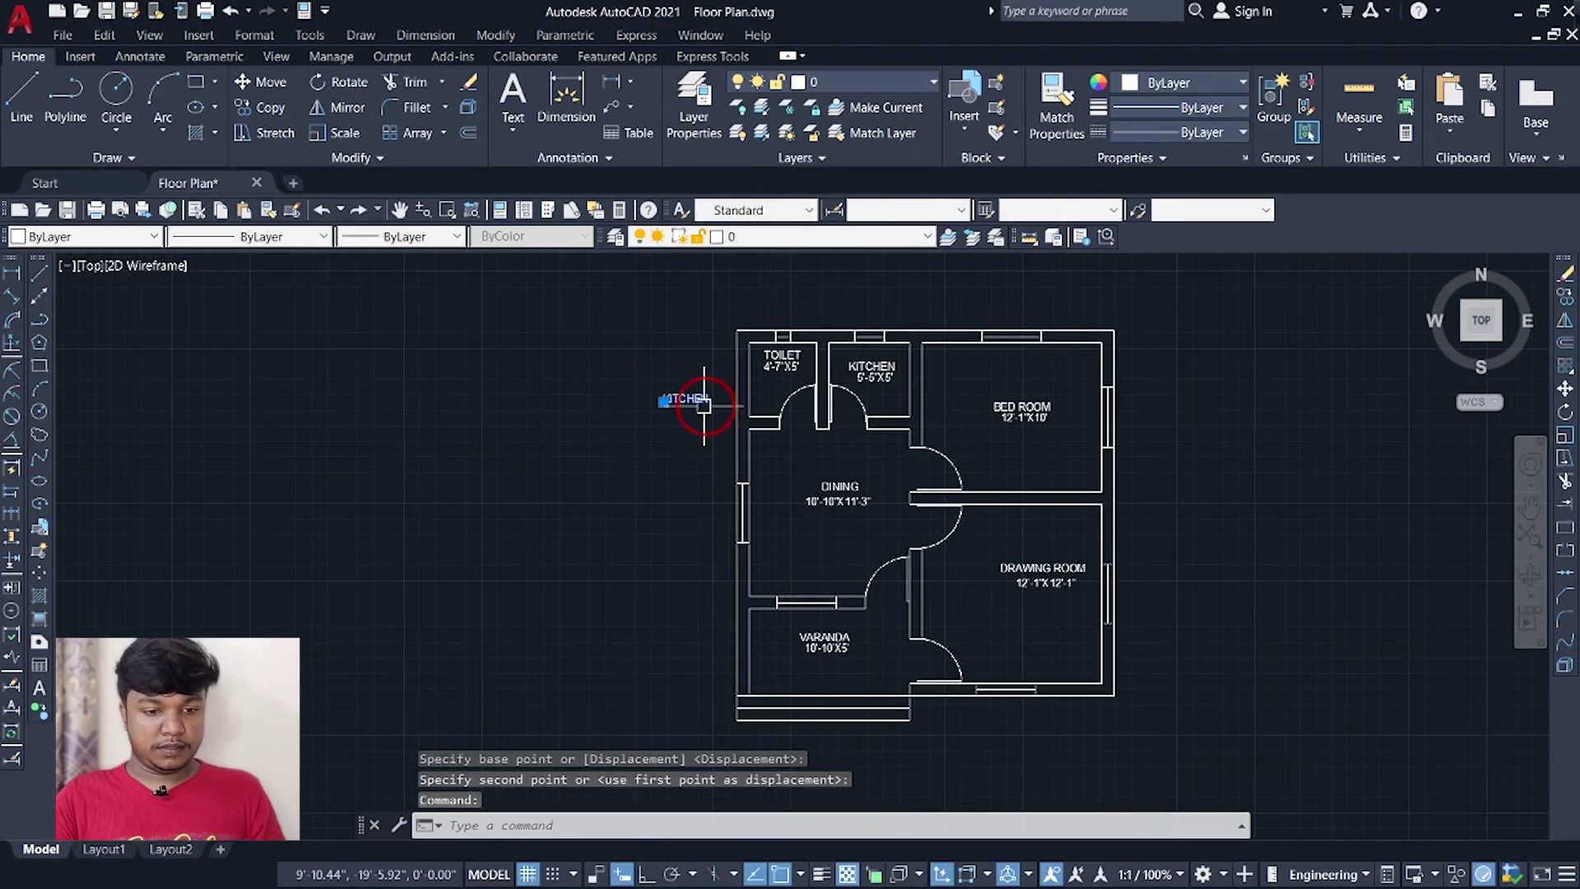
key(Delete)
mouse_move(1272, 567)
middle_down()
mouse_move(1226, 550)
mouse_move(1237, 529)
middle_up()
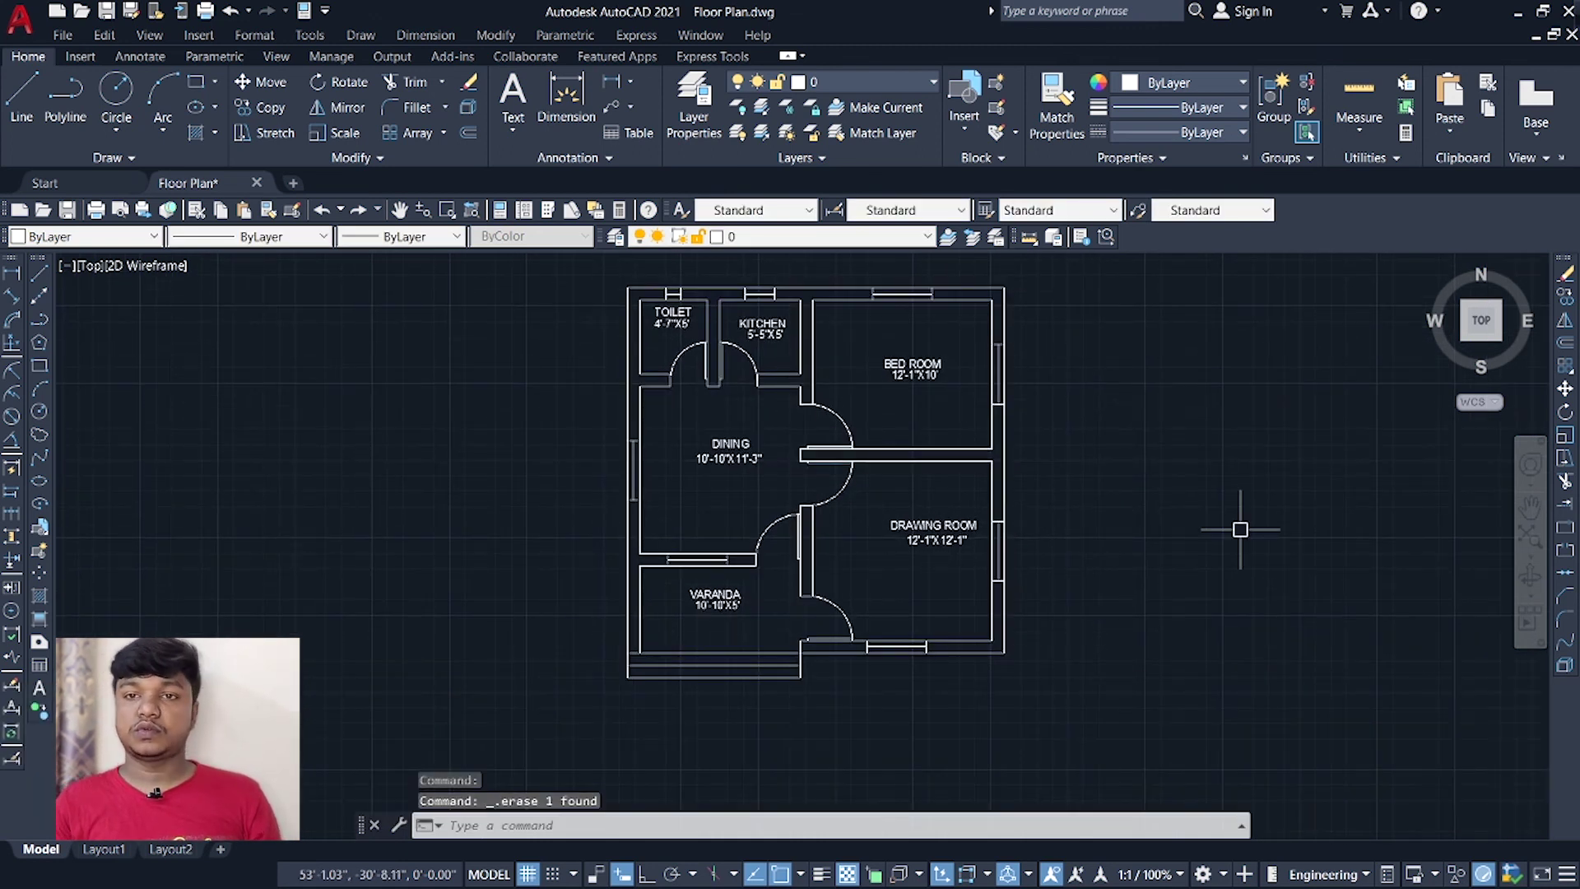